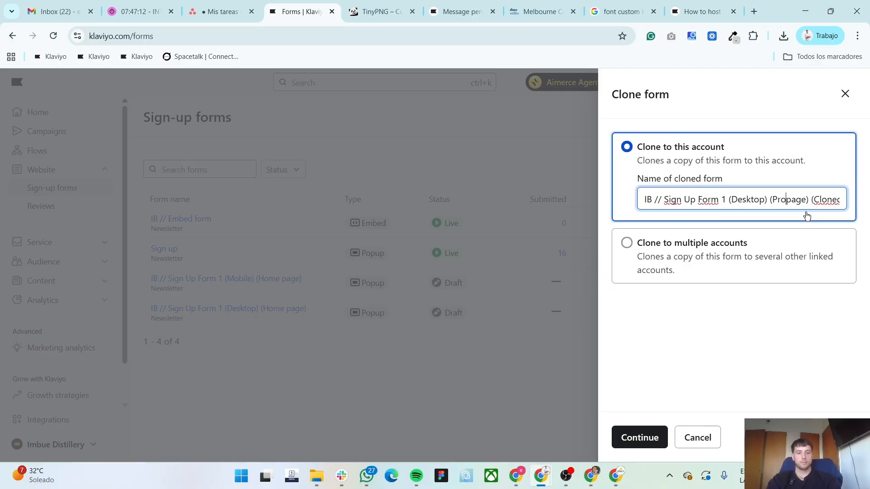
# - Name the cloned form "IB // Sign Up Form 1 (Desktop) (Product page)" and create it in this account
pyautogui.press('End')
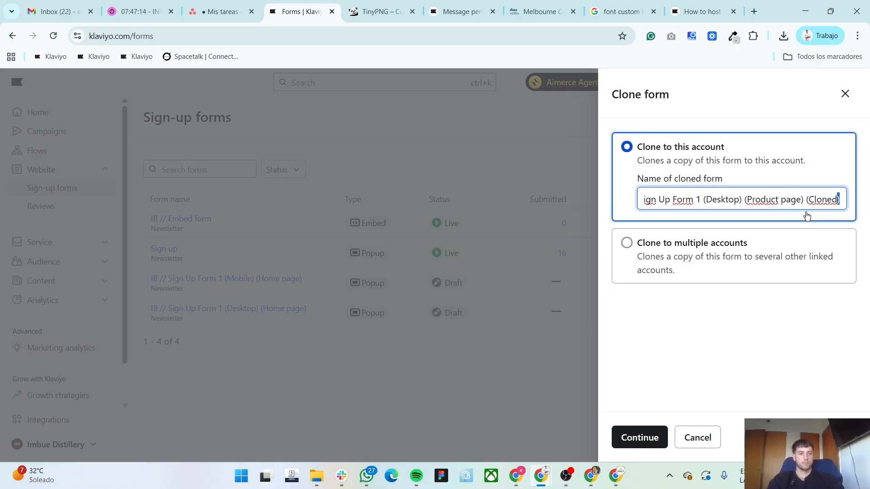
pyautogui.press('BackSpace')
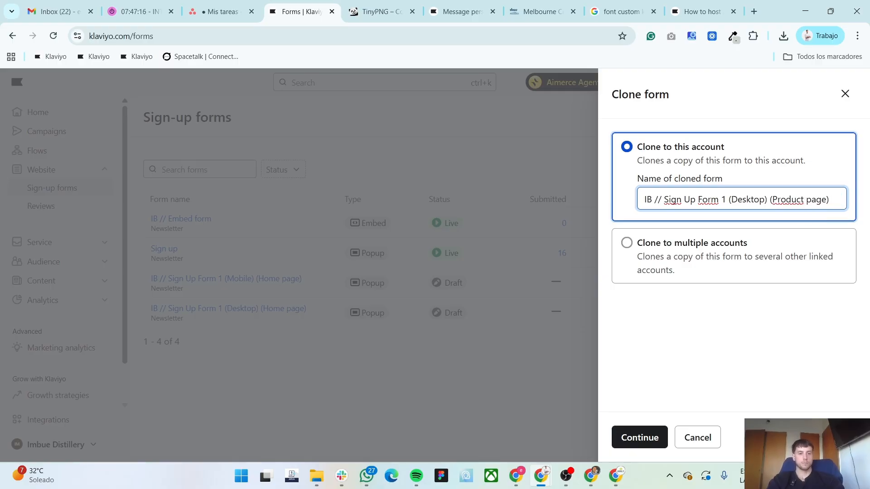
pyautogui.click(635, 437)
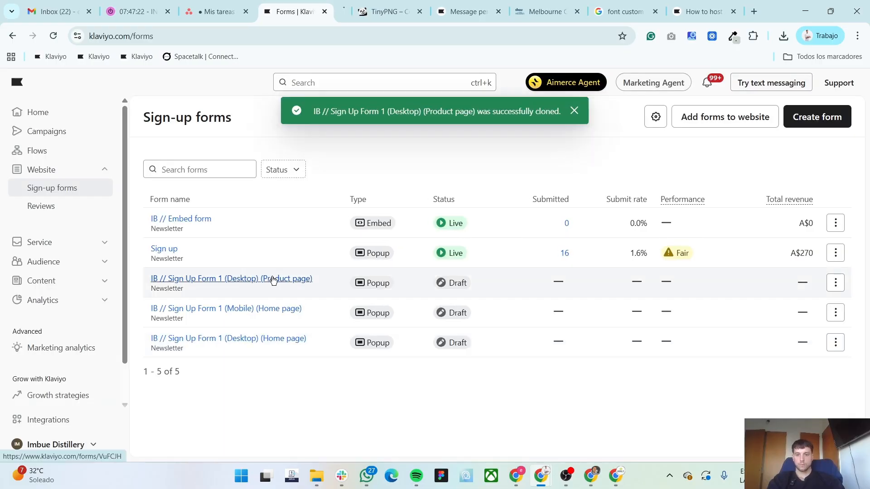
# - Open the desktop product page form for editing and change its form type to Flyout
pyautogui.click(274, 279)
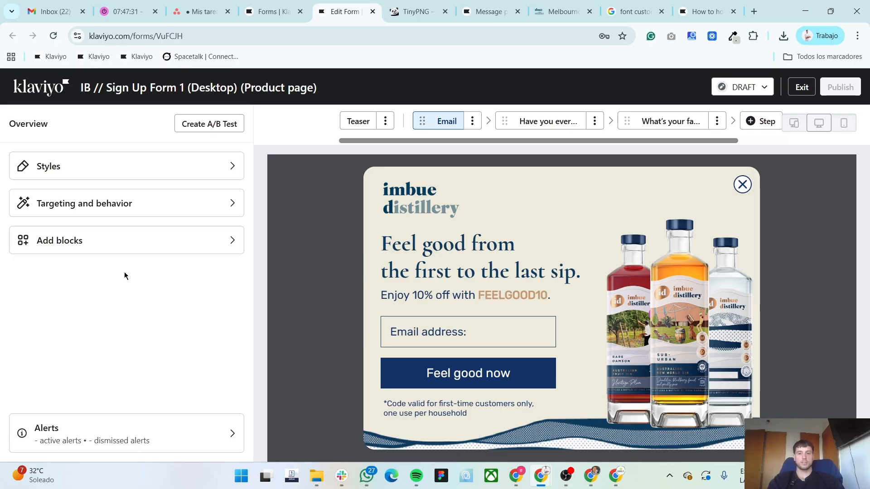
pyautogui.click(159, 166)
pyautogui.click(170, 174)
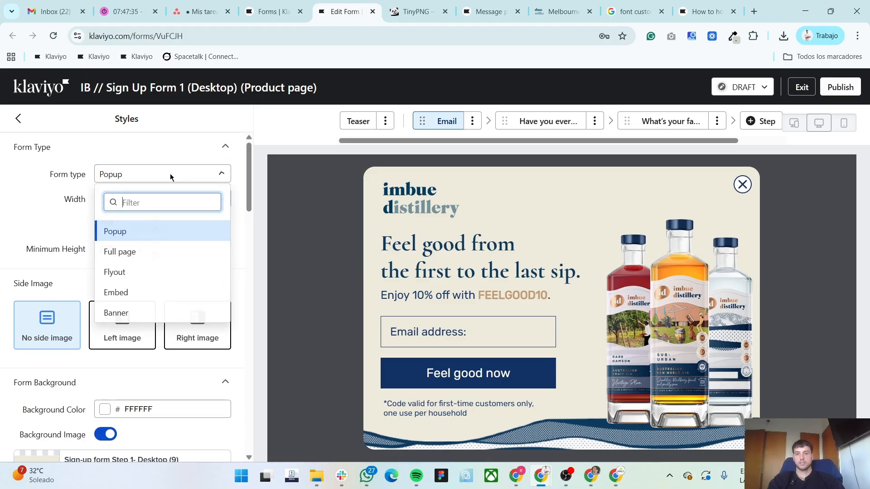
pyautogui.click(140, 267)
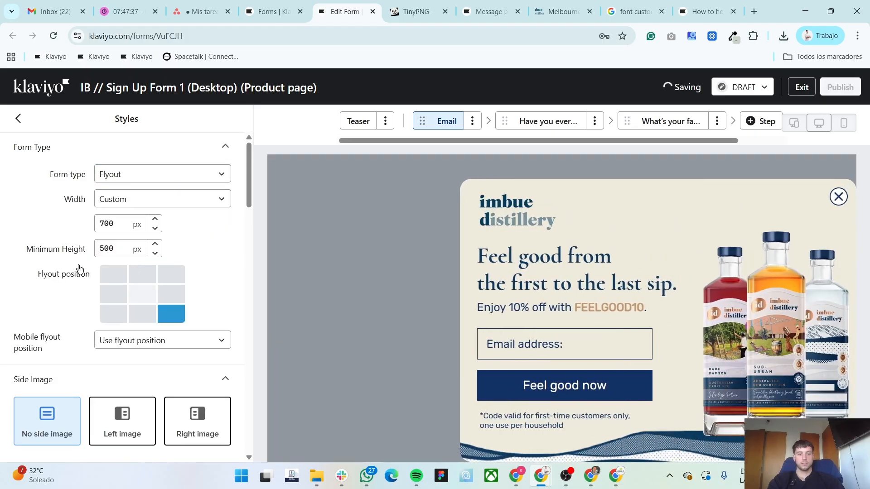
pyautogui.scroll(-3, 140, 267)
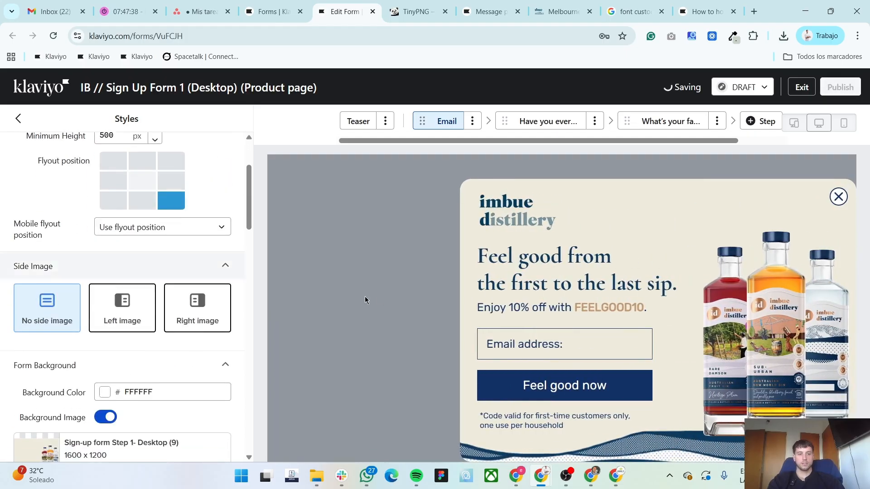
# - Set the desktop form's display timing value to 45 in its targeting and behavior settings
pyautogui.click(18, 119)
pyautogui.click(138, 202)
pyautogui.click(46, 292)
pyautogui.write('45')
pyautogui.scroll(-5, 3, 313)
pyautogui.scroll(5, 2, 312)
# - Disable the rule hiding the form on certain URLs and enable only showing it on certain URLs
pyautogui.click(171, 145)
pyautogui.scroll(4, 196, 295)
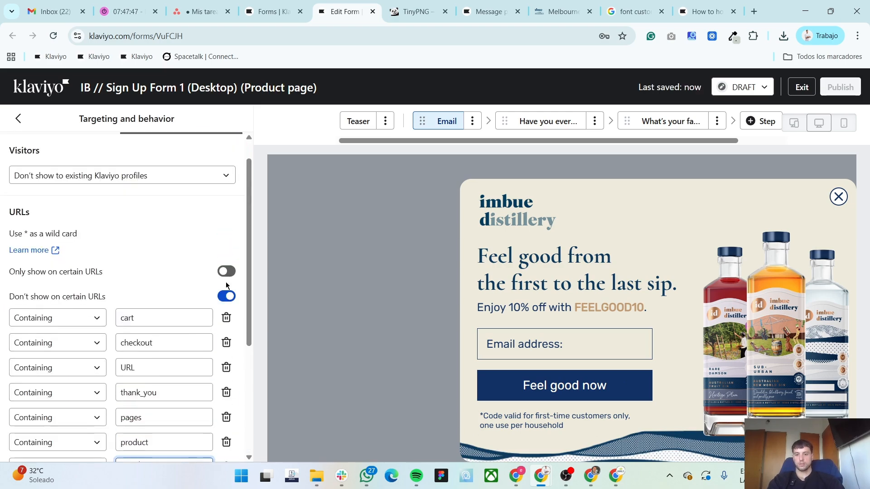
pyautogui.click(226, 298)
pyautogui.click(225, 286)
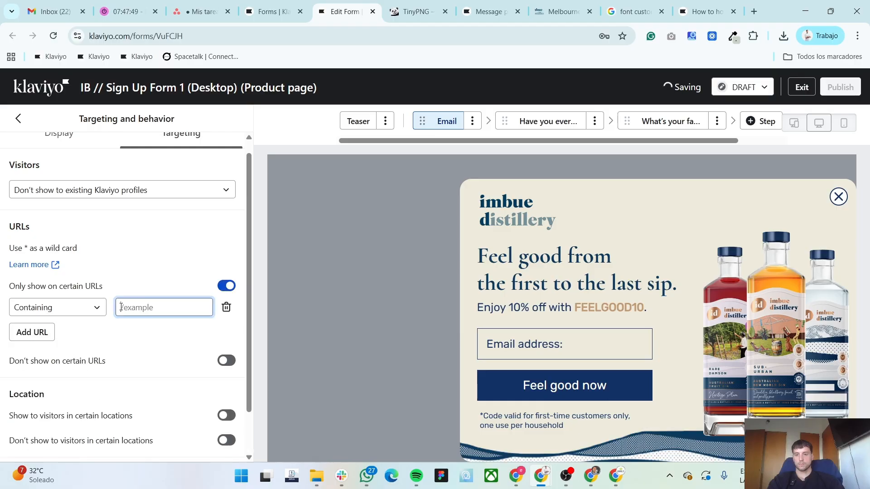
# - Add allowed URL rules containing "cart", "checkout" and "product", and return to the form overview
pyautogui.click(40, 338)
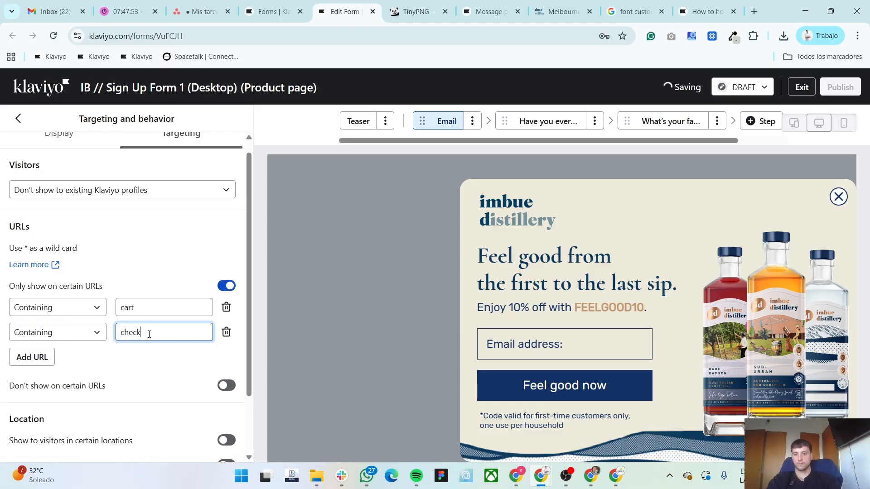
pyautogui.click(34, 363)
pyautogui.write('product')
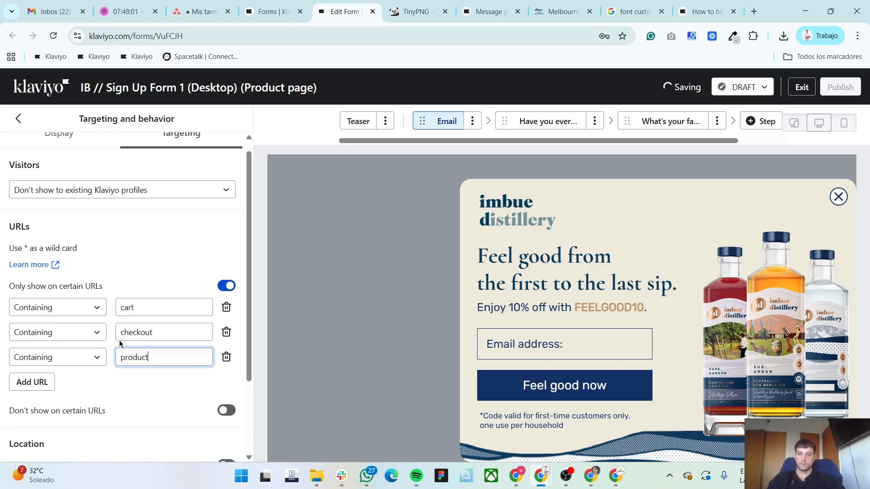
pyautogui.scroll(1, 120, 341)
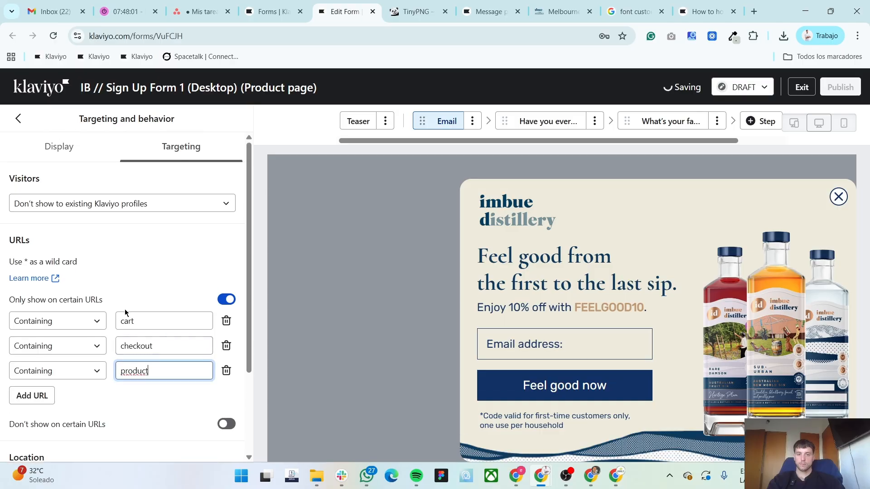
pyautogui.click(16, 123)
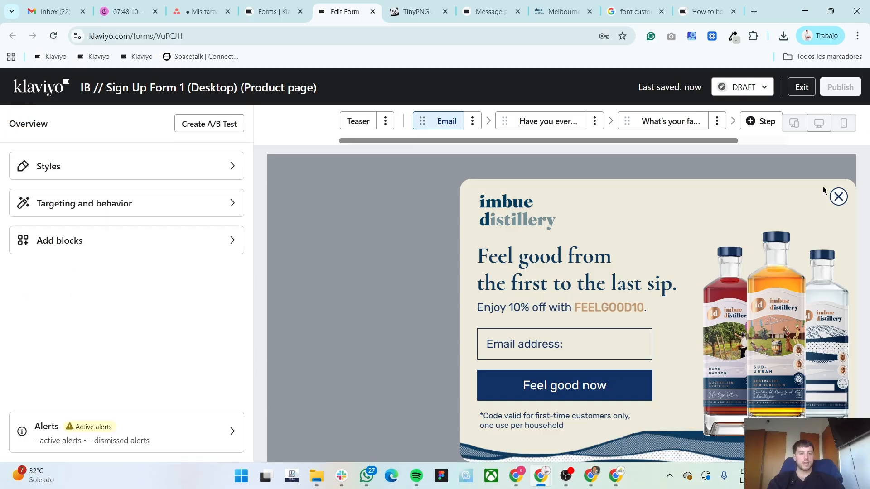
# - Review the form's two question steps, email step and success step, and exit the editor
pyautogui.click(562, 121)
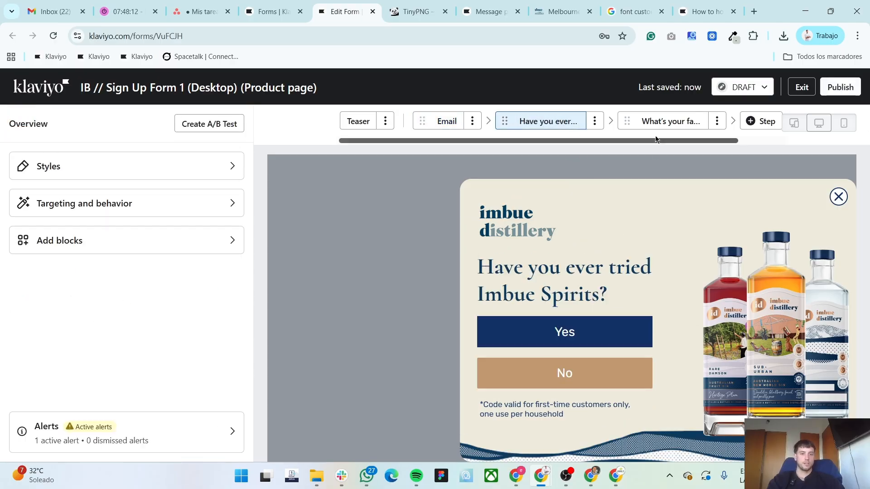
pyautogui.click(660, 123)
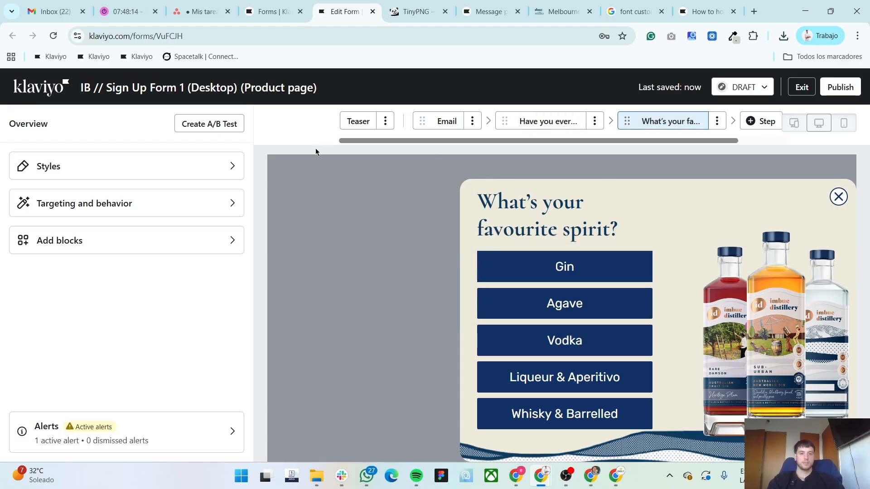
pyautogui.click(434, 123)
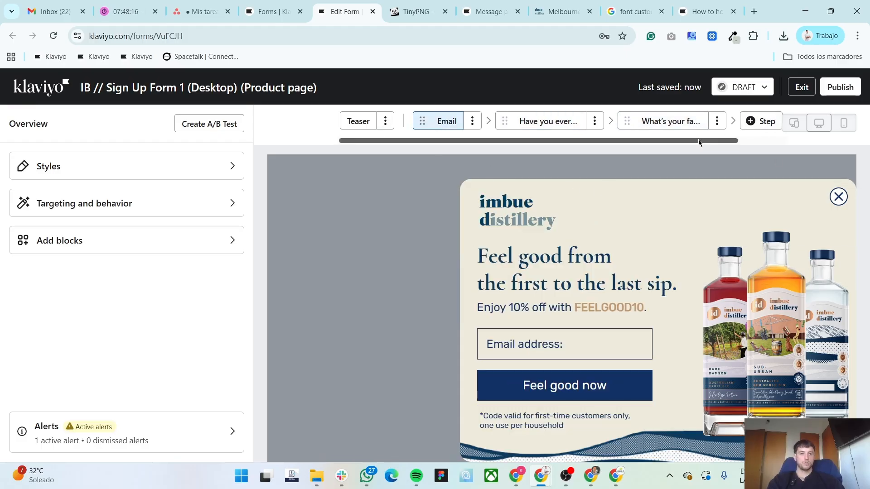
pyautogui.hscroll(2, 770, 129)
pyautogui.click(775, 127)
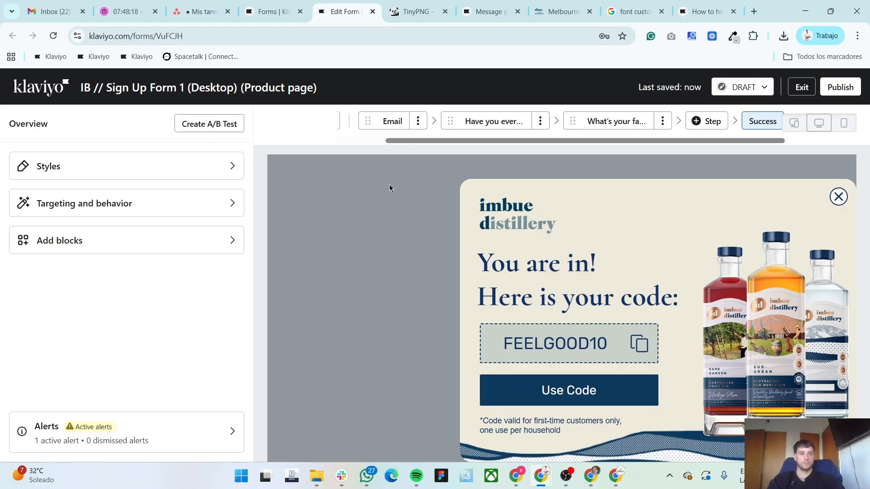
pyautogui.click(792, 95)
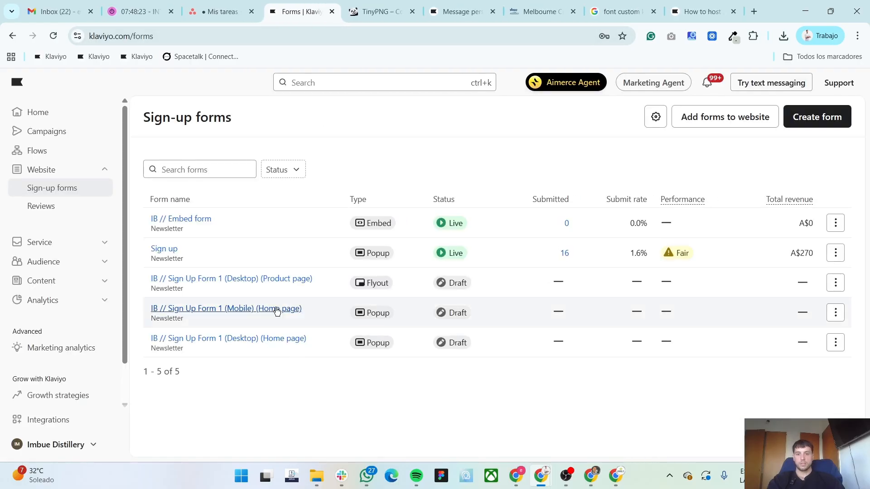
# - Clone the mobile home page form into this account as "IB // Sign Up Form 1 (Mobile) (Product page)"
pyautogui.click(835, 313)
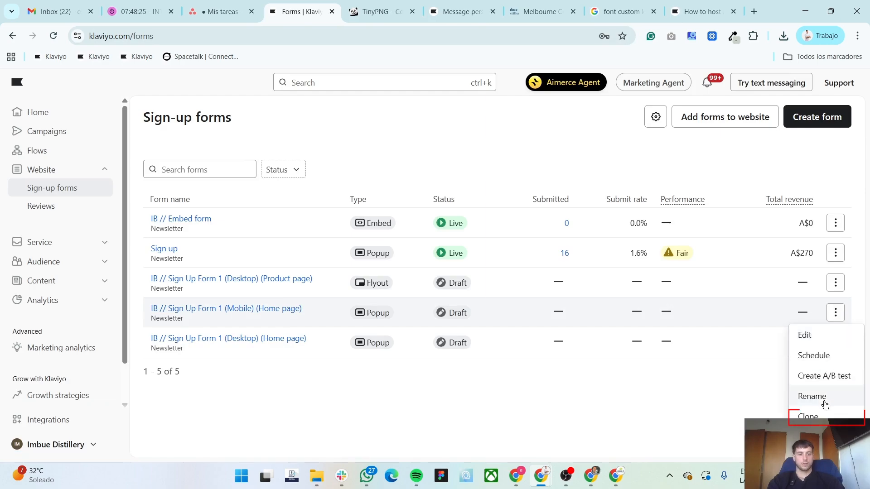
pyautogui.click(816, 415)
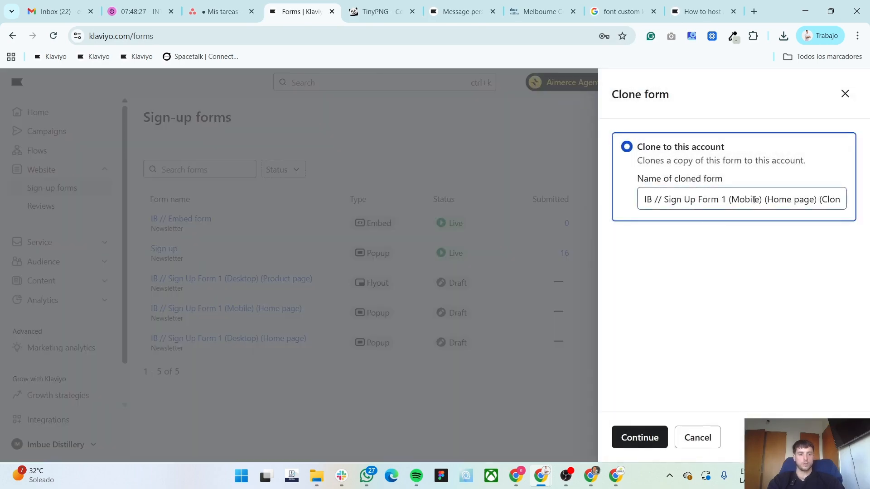
pyautogui.doubleClick(770, 199)
pyautogui.write('prod')
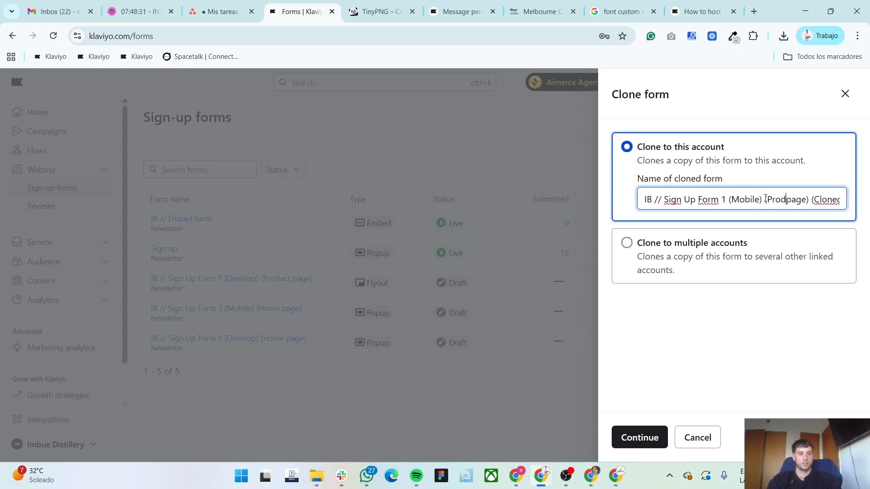
pyautogui.press('Right')
pyautogui.hotkey('shift', 'End')
pyautogui.press('BackSpace')
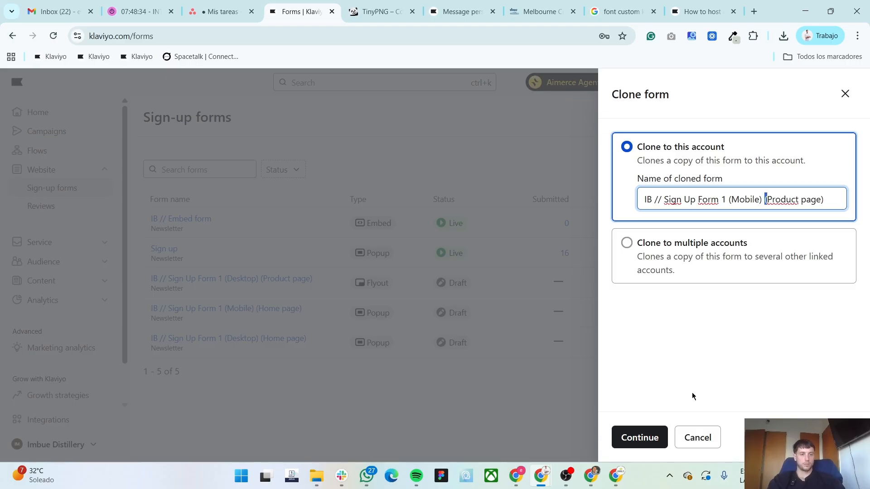
pyautogui.click(648, 445)
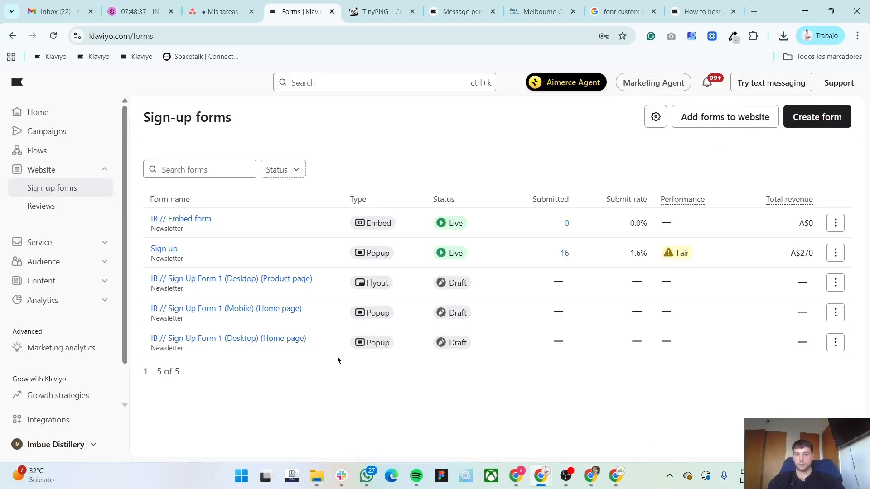
# - Open the mobile product page form and change its form type to Flyout
pyautogui.click(271, 279)
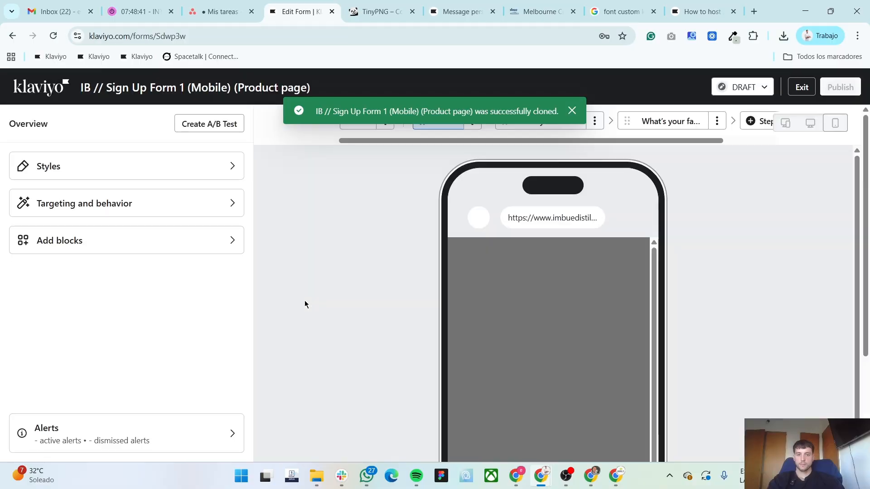
pyautogui.click(140, 171)
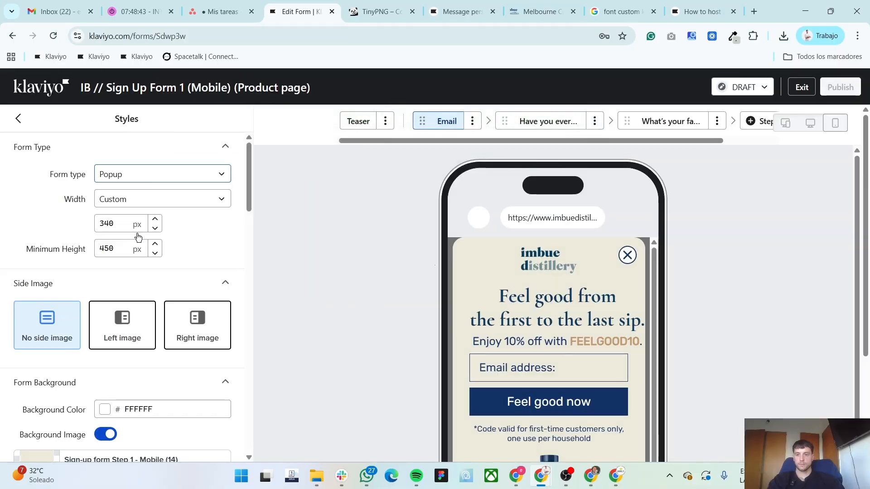
pyautogui.click(145, 177)
pyautogui.click(135, 270)
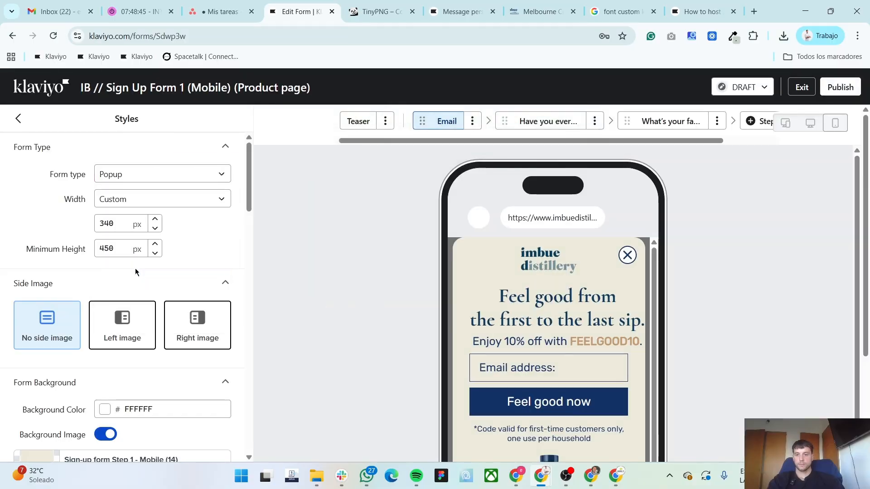
pyautogui.click(18, 119)
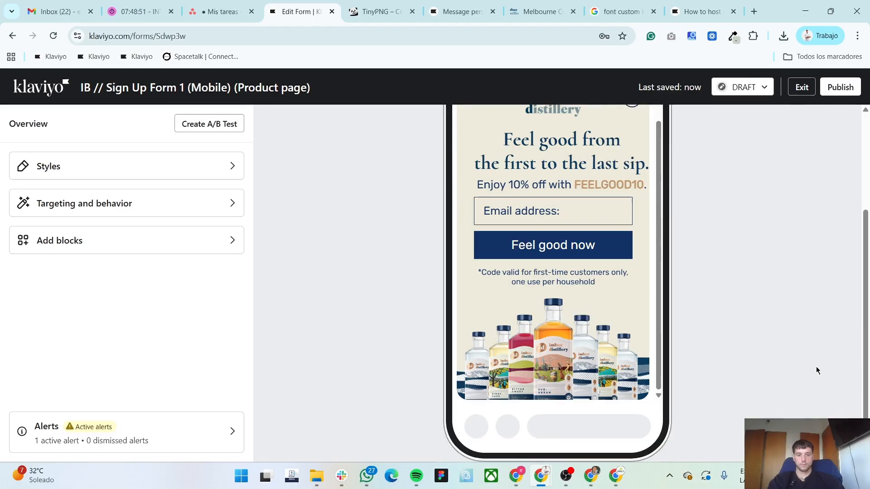
# - Try 30 px left and right block padding on the email step's headline and its discount text
pyautogui.click(461, 310)
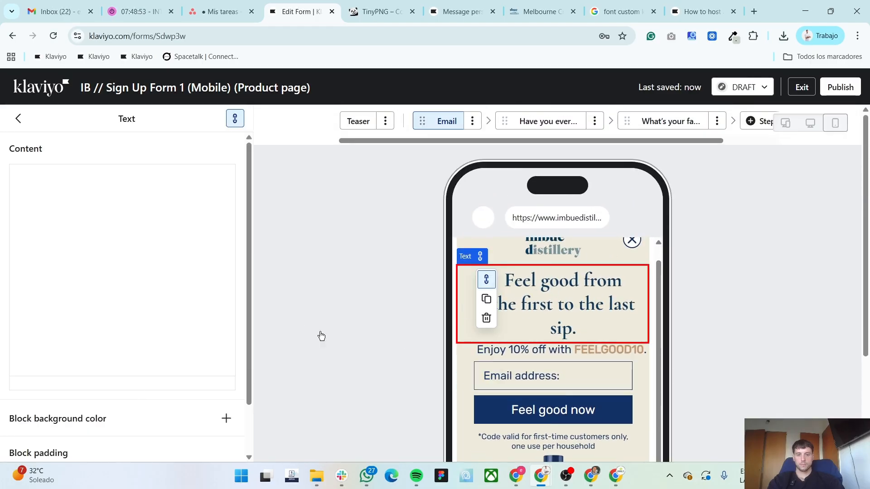
pyautogui.click(166, 445)
pyautogui.write('30')
pyautogui.click(553, 353)
pyautogui.scroll(-1, 191, 401)
pyautogui.click(162, 445)
pyautogui.write('30')
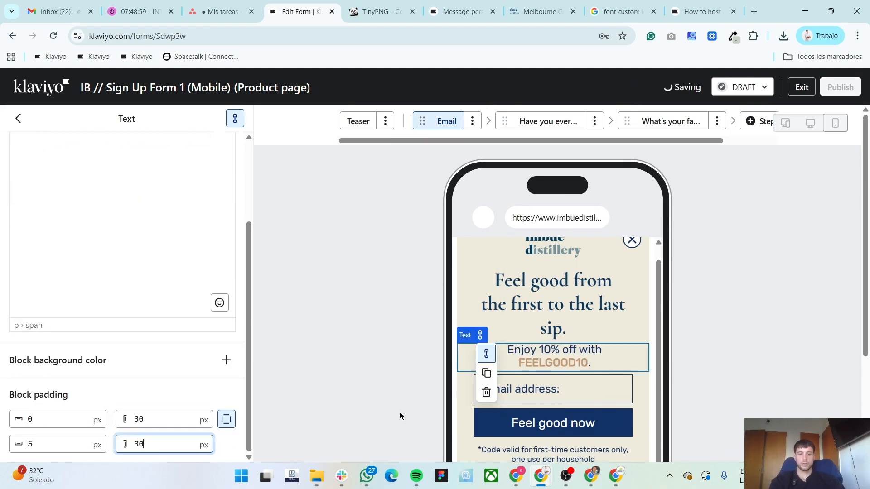
# - Set the discount text's left and right block padding to 15 px
pyautogui.click(157, 413)
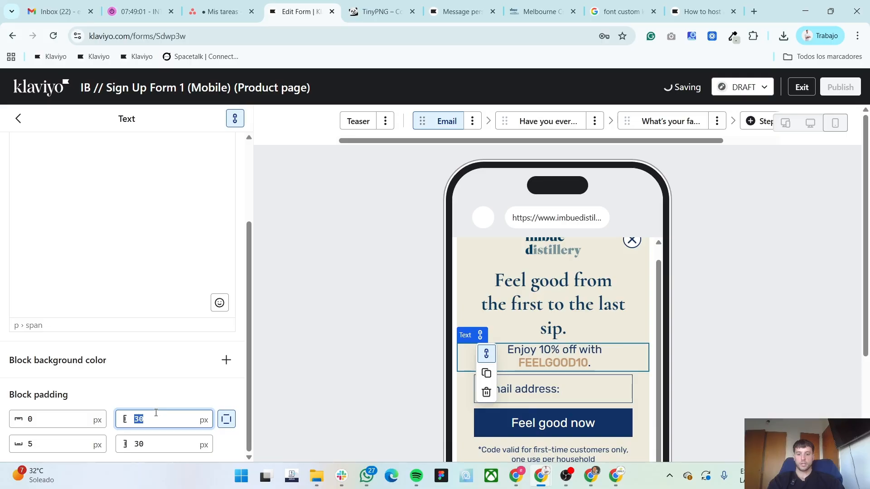
pyautogui.write('15')
pyautogui.click(162, 444)
pyautogui.write('15')
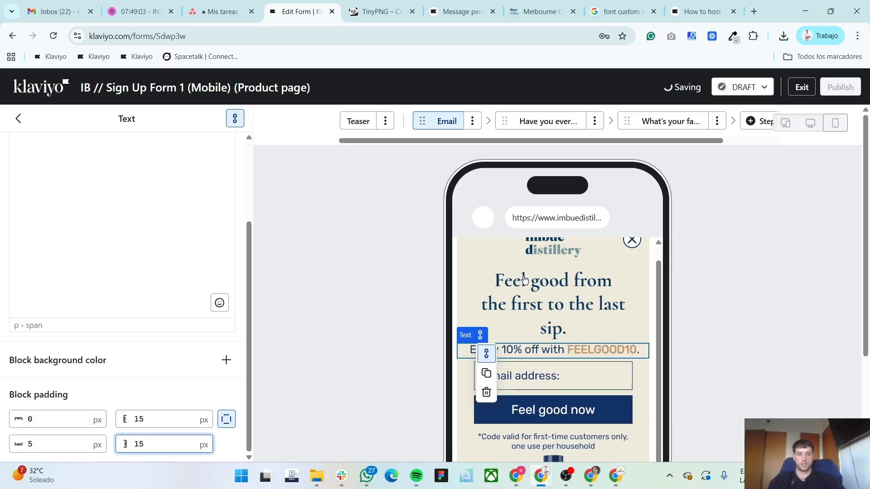
# - Set the "Feel good from the first to the last sip." headline's left and right padding to 10 px and return to the overview
pyautogui.click(540, 281)
pyautogui.scroll(-1, 164, 388)
pyautogui.click(143, 421)
pyautogui.doubleClick(142, 420)
pyautogui.write('10')
pyautogui.press('Tab')
pyautogui.write('10')
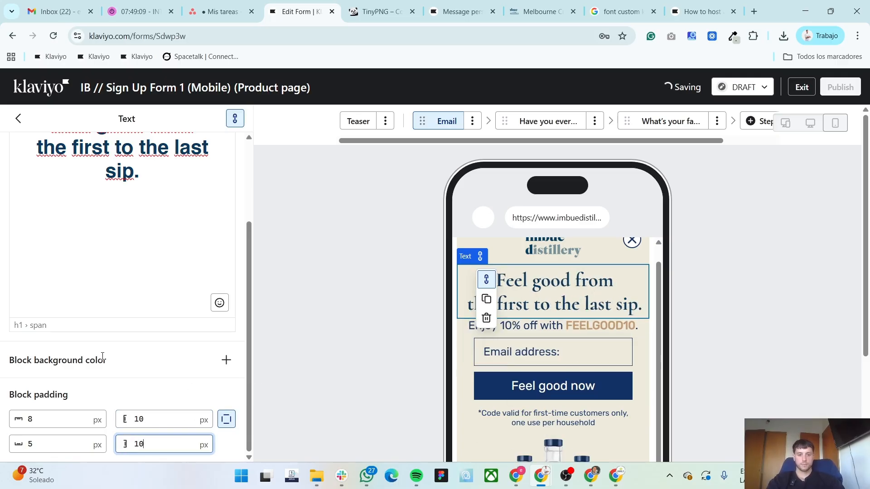
pyautogui.scroll(3, 33, 225)
pyautogui.click(18, 119)
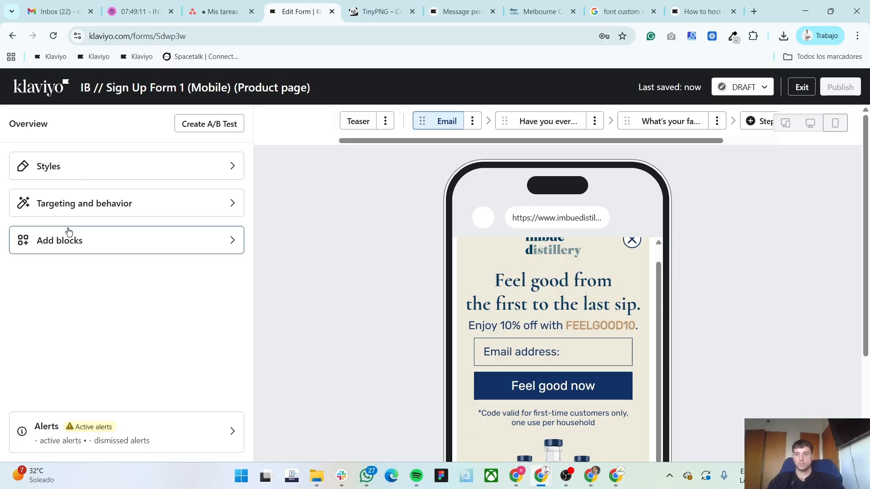
pyautogui.click(92, 167)
pyautogui.click(17, 120)
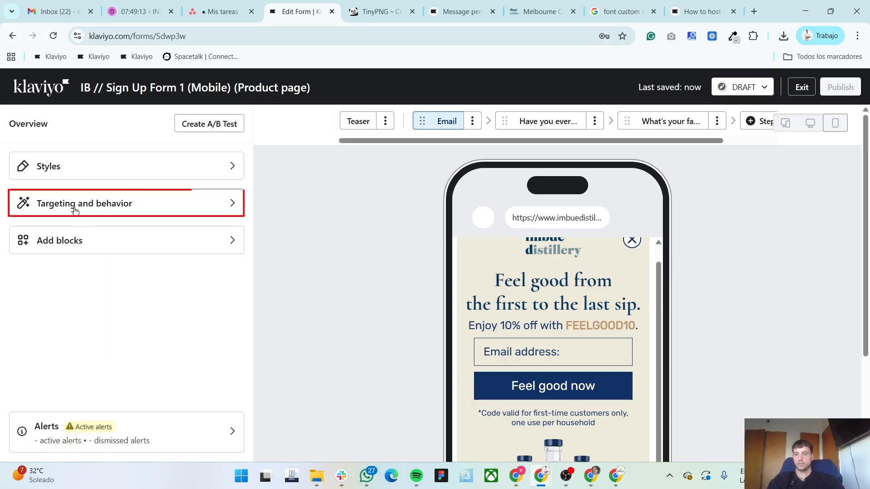
# - Change the display timing value in the mobile form's targeting and behavior settings
pyautogui.doubleClick(39, 290)
pyautogui.write('5')
pyautogui.write('4')
pyautogui.click(2, 299)
pyautogui.scroll(-3, 2, 314)
pyautogui.scroll(3, 2, 313)
# - Enable showing the mobile product page form only on certain URLs and set the first condition to containing "cart"
pyautogui.click(171, 151)
pyautogui.scroll(5, 178, 223)
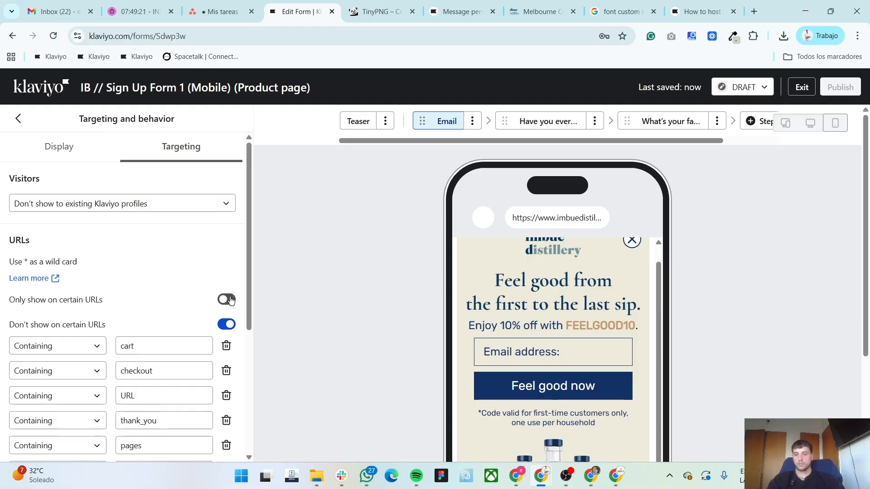
pyautogui.click(178, 297)
pyautogui.scroll(-2, 178, 293)
pyautogui.doubleClick(142, 285)
pyautogui.hotkey('ctrl', 'c')
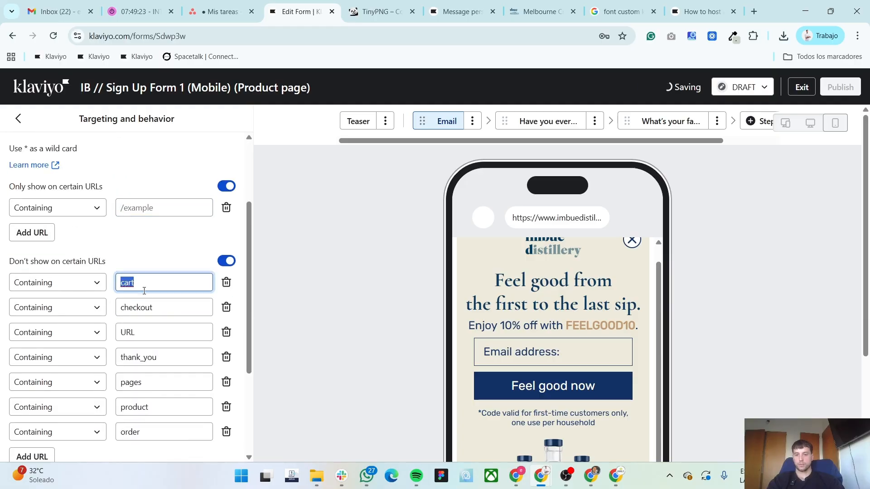
pyautogui.click(147, 211)
pyautogui.hotkey('ctrl', 'v')
# - Add two more allowed URL conditions containing "checkout" and "product"
pyautogui.click(31, 233)
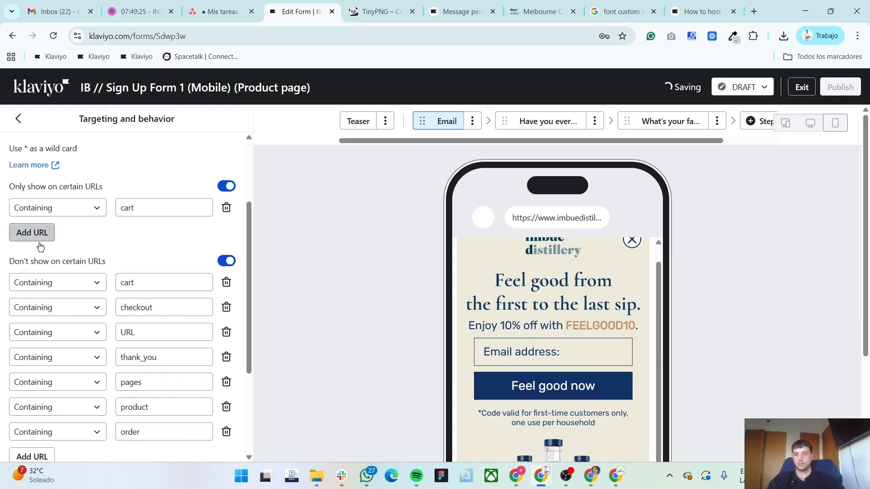
pyautogui.doubleClick(142, 332)
pyautogui.click(150, 237)
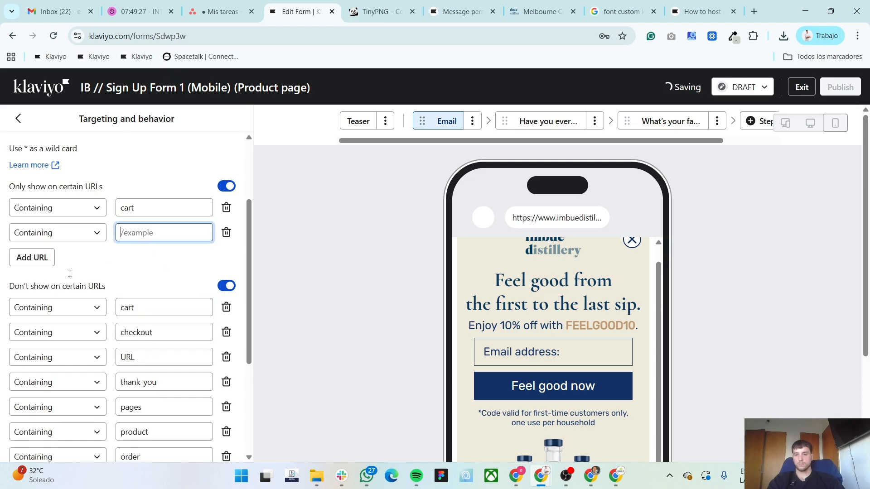
pyautogui.click(30, 259)
pyautogui.scroll(-1, 148, 418)
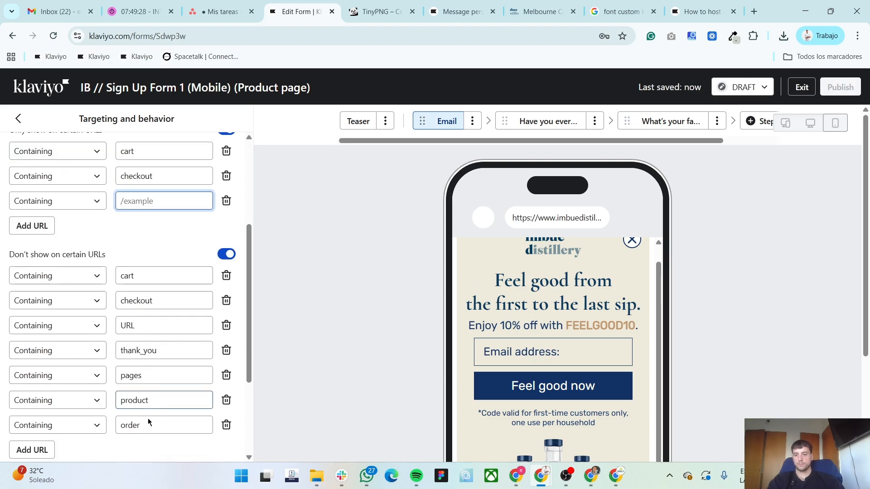
pyautogui.doubleClick(138, 397)
pyautogui.hotkey('ctrl', 'c')
pyautogui.click(148, 201)
pyautogui.hotkey('ctrl', 'v')
# - Turn off the "Don't show on certain URLs" rule and exit the form editor
pyautogui.click(225, 254)
pyautogui.scroll(3, 113, 313)
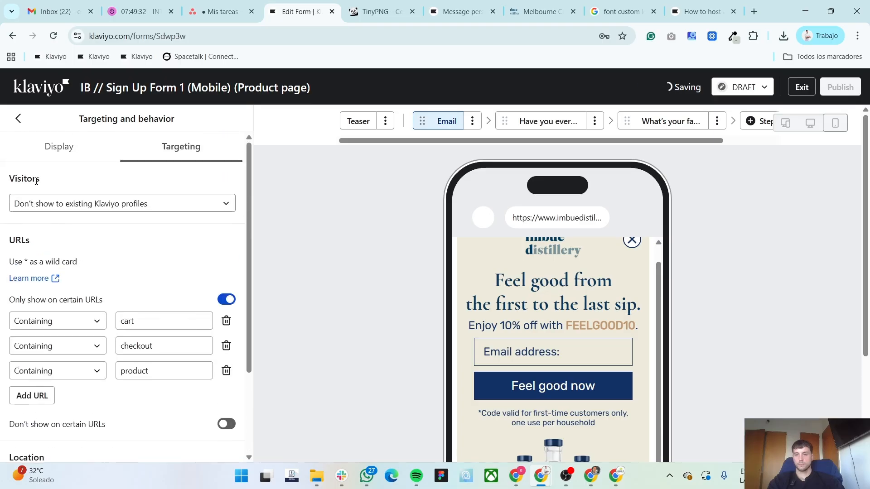
pyautogui.click(19, 120)
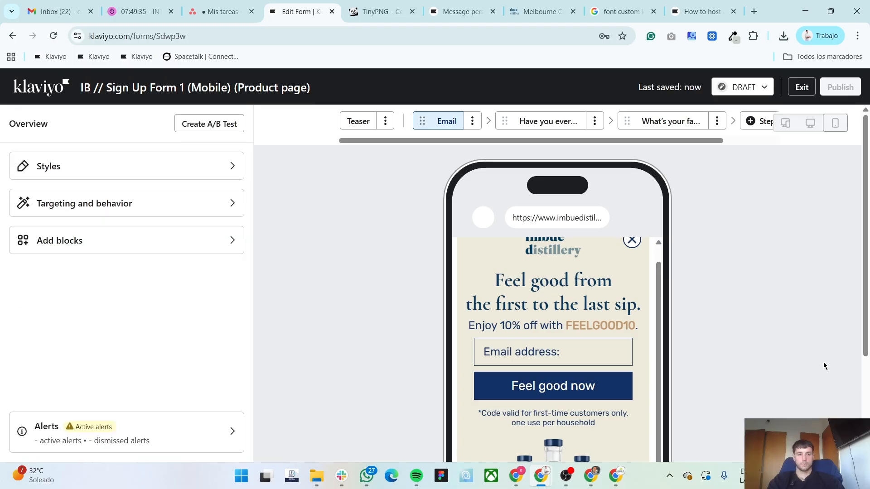
pyautogui.click(802, 88)
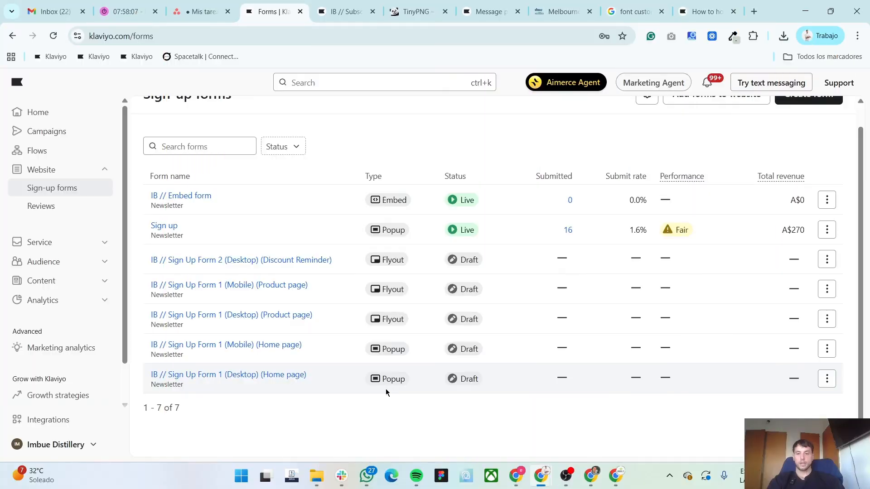
# - Clone IB // Sign Up Form 1 (Mobile) (Home page) to this account as "IB // Sign Up Form 1 (Mobile) (Discount Reminder)"
pyautogui.moveTo(149, 260); pyautogui.dragTo(338, 264)
pyautogui.click(341, 264)
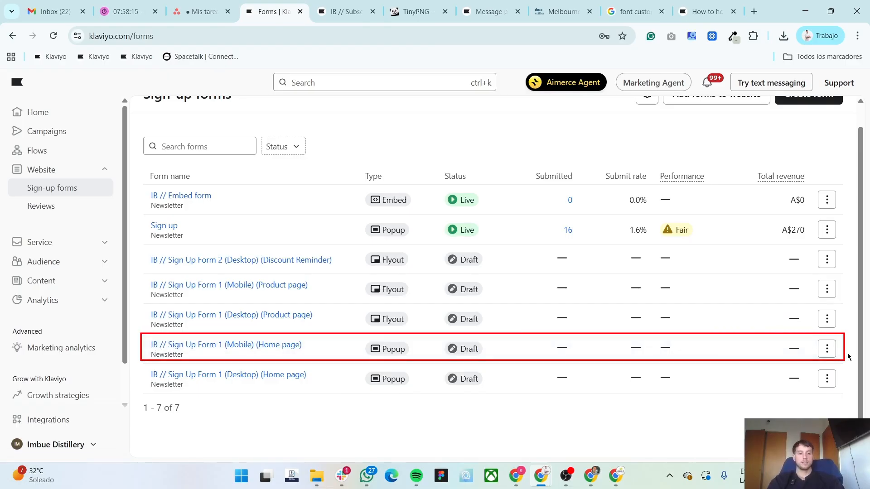
pyautogui.click(827, 349)
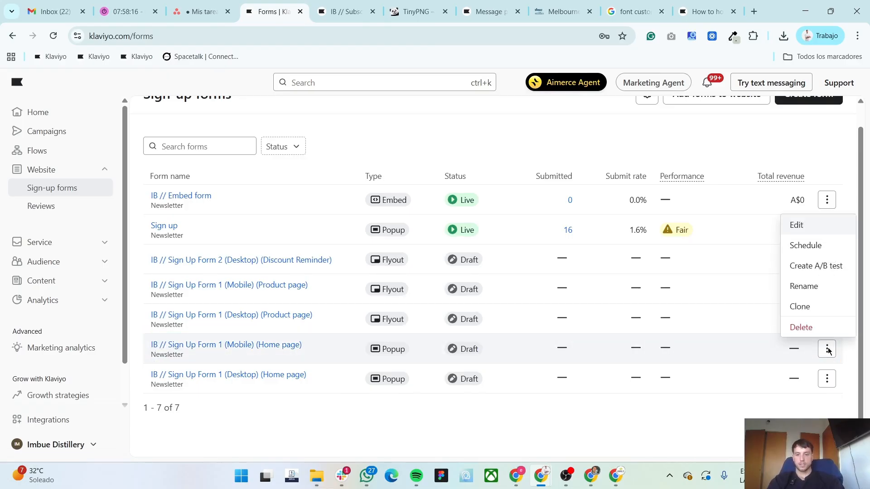
pyautogui.click(809, 306)
pyautogui.moveTo(769, 199); pyautogui.dragTo(814, 199)
pyautogui.write('Di')
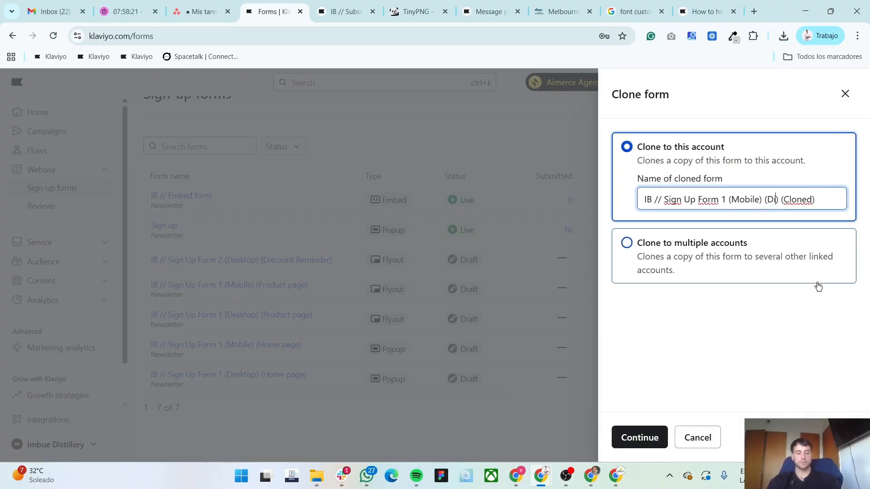
pyautogui.write('scount Reminder')
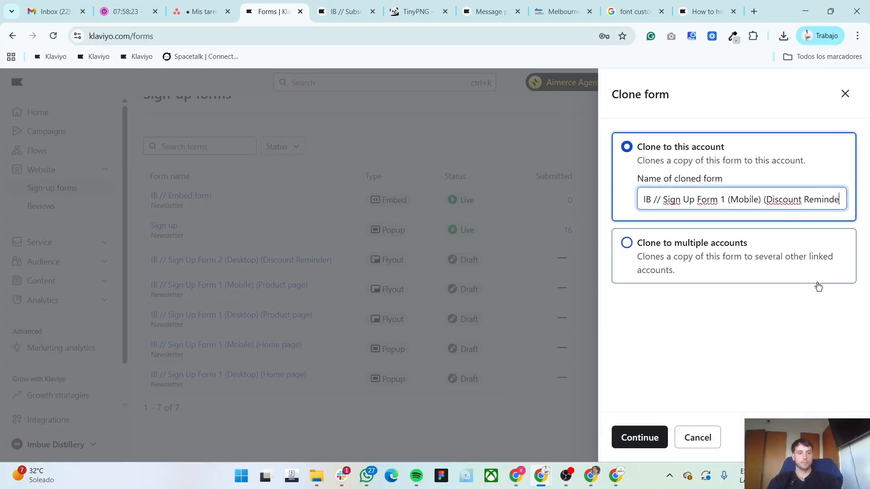
pyautogui.press('Right')
pyautogui.press('Right')
pyautogui.press('Left')
pyautogui.hotkey('shift', 'End')
pyautogui.press('BackSpace')
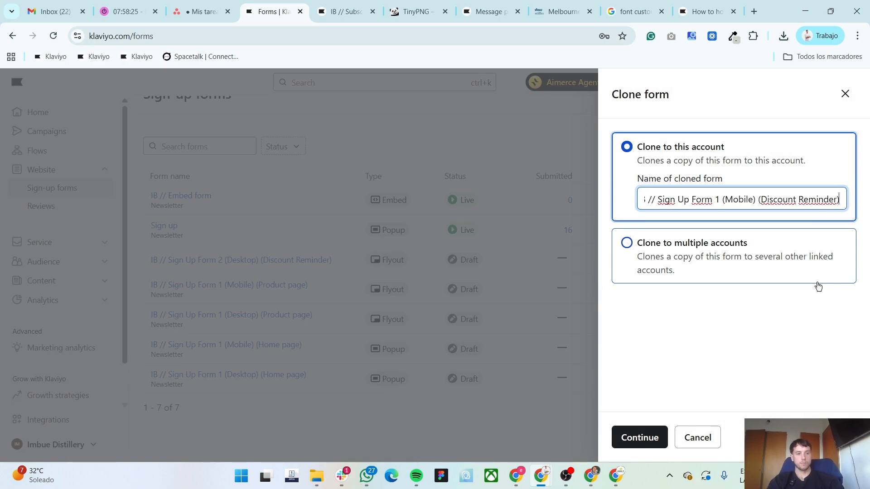
pyautogui.click(635, 437)
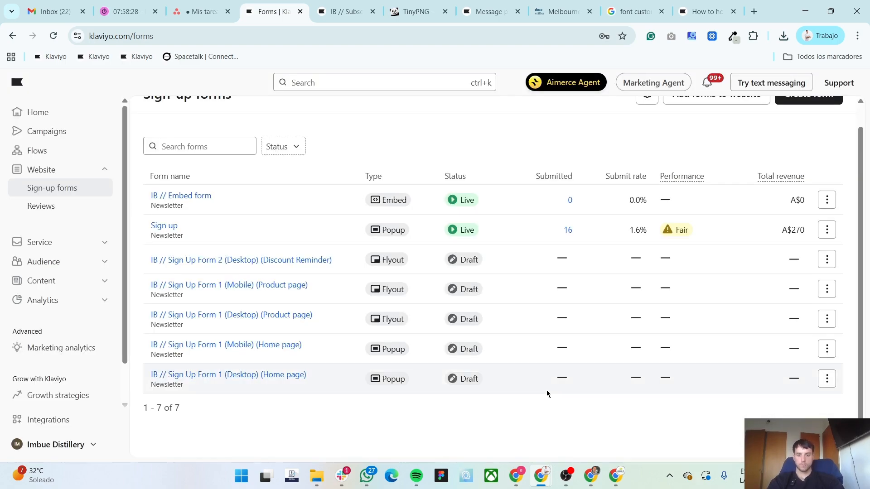
# - Rename the mobile discount reminder form to "IB // Sign Up Form 3 (Mobile) (Discount Reminder)"
pyautogui.click(827, 260)
pyautogui.click(810, 346)
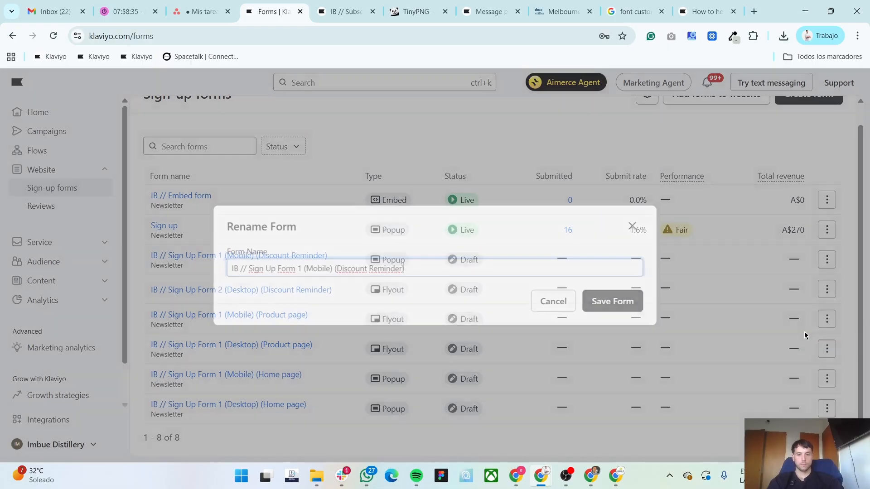
pyautogui.write('3')
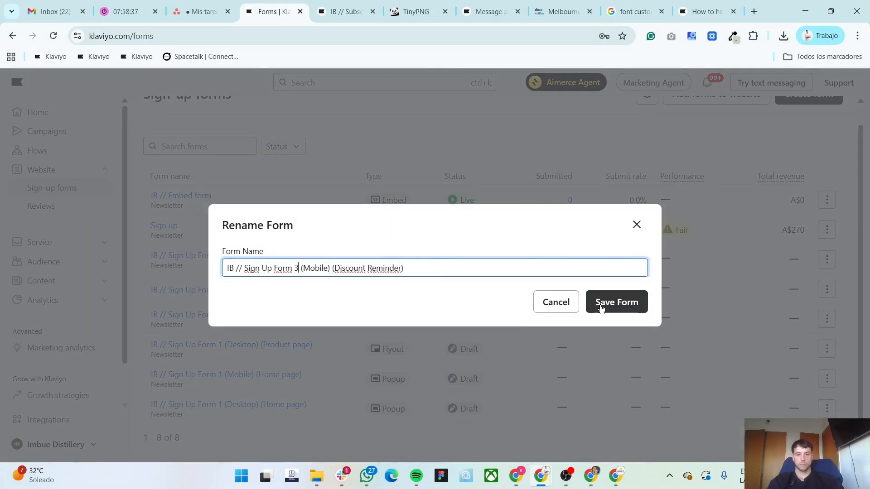
pyautogui.click(594, 302)
# - Rename the desktop discount reminder form to "IB // Sign Up Form 3 (Desktop) (Discount Reminder)"
pyautogui.click(824, 290)
pyautogui.click(811, 376)
pyautogui.click(616, 303)
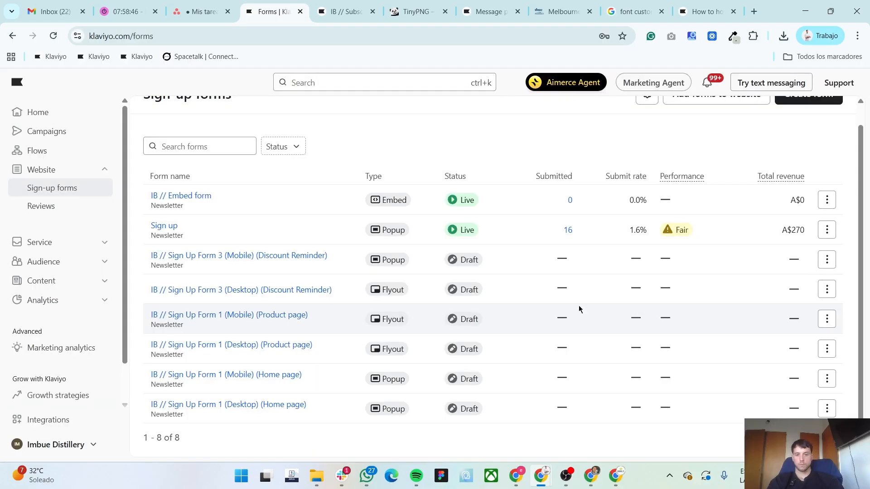
# - Open the mobile discount reminder form for editing and compare it with the Sign-up form Step 1 - Mobile design in Figma
pyautogui.click(292, 255)
pyautogui.hotkey('alt', 'Tab')
pyautogui.hotkey('alt', 'Tab')
pyautogui.hotkey('alt', 'Tab')
pyautogui.hotkey('alt', 'Tab')
pyautogui.hotkey('alt', 'Tab')
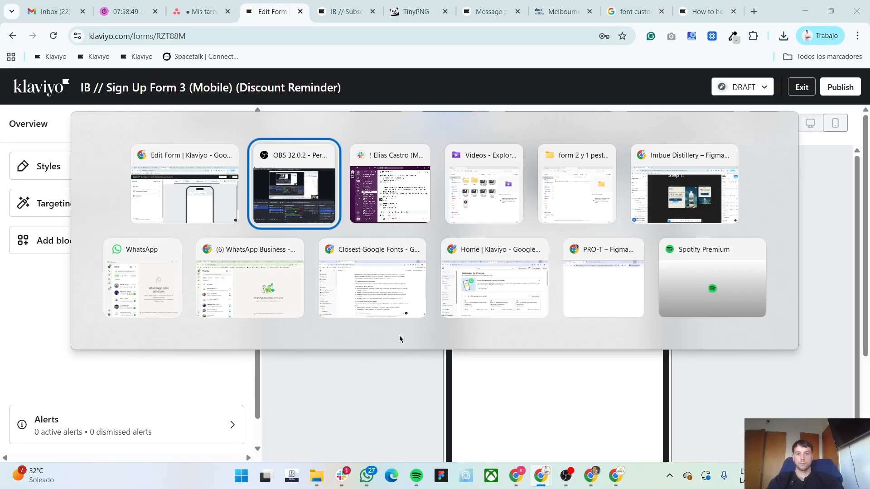
pyautogui.scroll(-1, 698, 343)
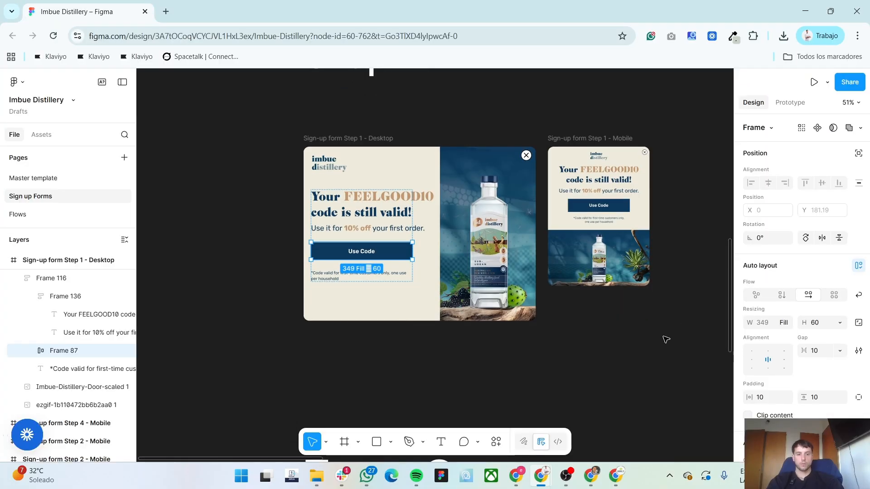
pyautogui.hscroll(3, 732, 235)
pyautogui.hotkey('alt', 'Tab')
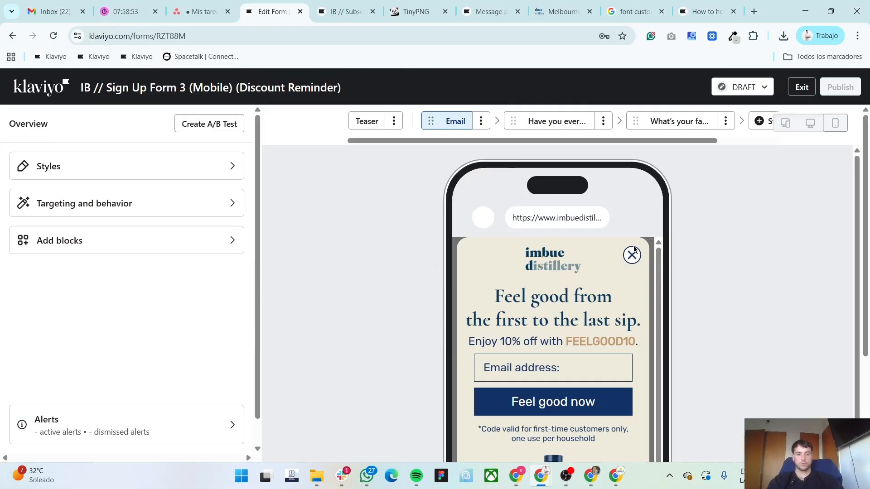
pyautogui.hotkey('alt', 'Tab')
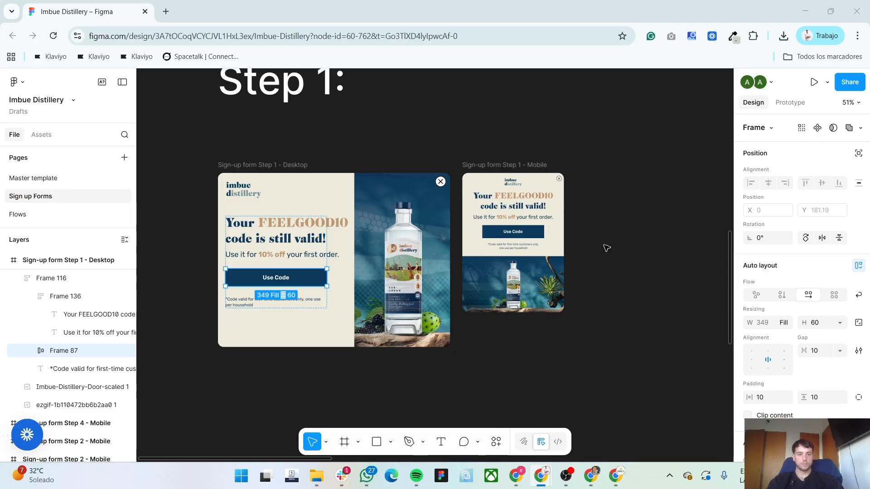
# - Move the text group, logo and close icon out of the Sign-up form Step 1 - Mobile frame onto the empty canvas
pyautogui.scroll(5, 620, 239)
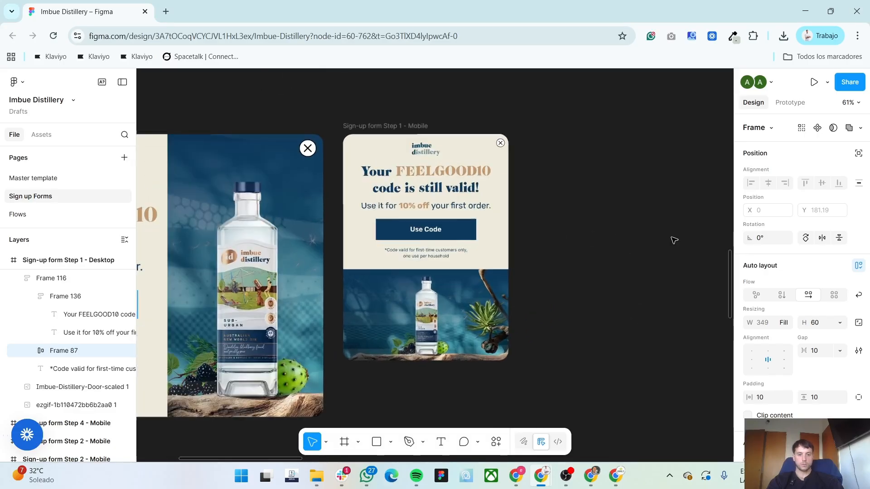
pyautogui.moveTo(419, 196); pyautogui.dragTo(625, 208)
pyautogui.moveTo(418, 154); pyautogui.dragTo(626, 130)
pyautogui.moveTo(501, 144); pyautogui.dragTo(561, 139)
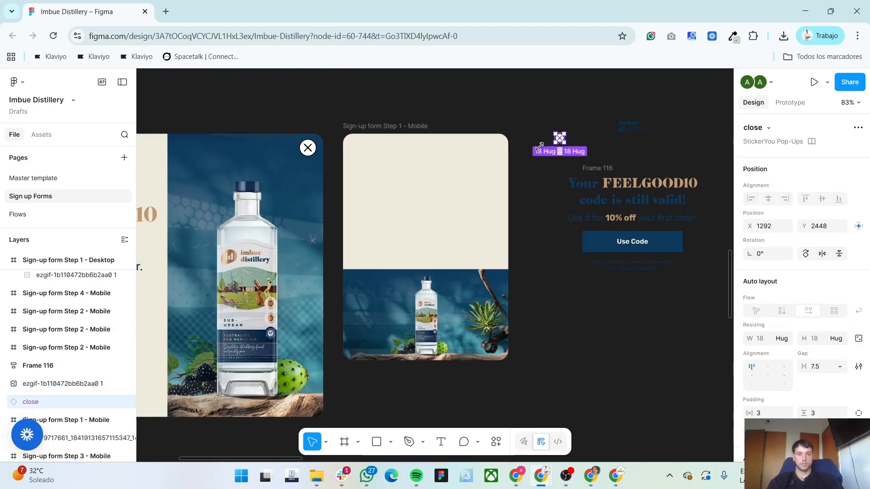
# - Export the Sign-up form Step 1 - Mobile frame as a 2x PNG
pyautogui.click(389, 128)
pyautogui.scroll(-5, 818, 383)
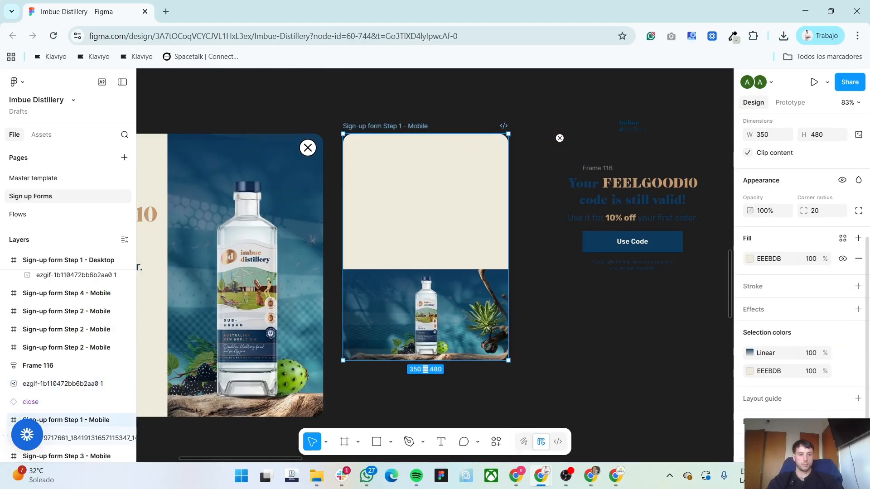
pyautogui.click(777, 421)
pyautogui.scroll(-2, 776, 412)
pyautogui.click(778, 384)
pyautogui.click(779, 395)
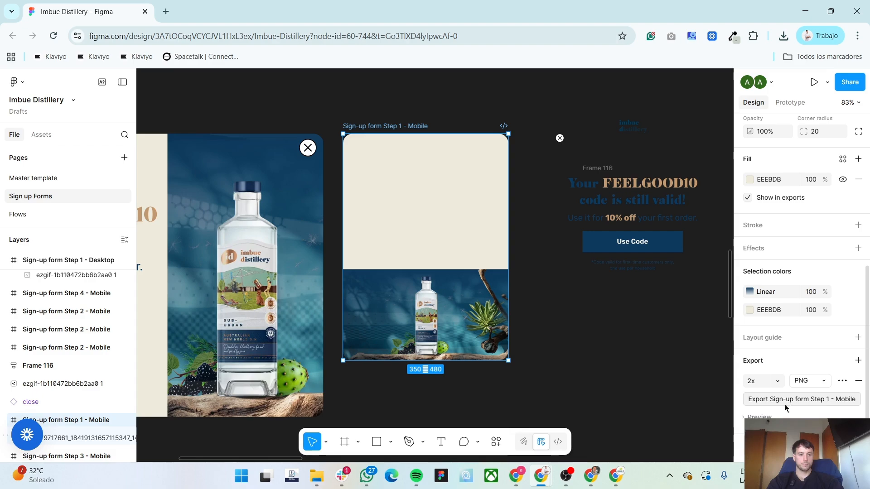
# - Undo moving the text group, logo and close icon out of the Step 1 mobile frame
pyautogui.click(516, 413)
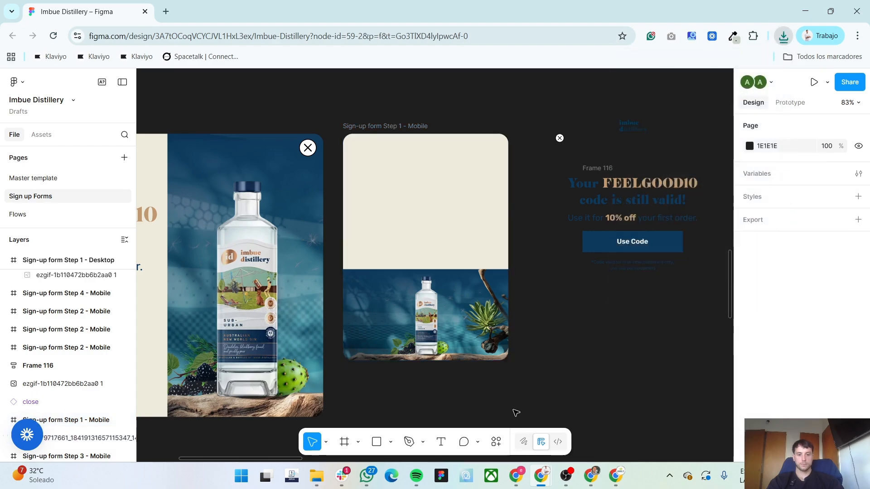
pyautogui.hotkey('ctrl', 'z')
pyautogui.hotkey('ctrl', 'z')
pyautogui.hotkey('ctrl', 'z')
pyautogui.hotkey('ctrl', 'z')
pyautogui.hotkey('ctrl', 'z')
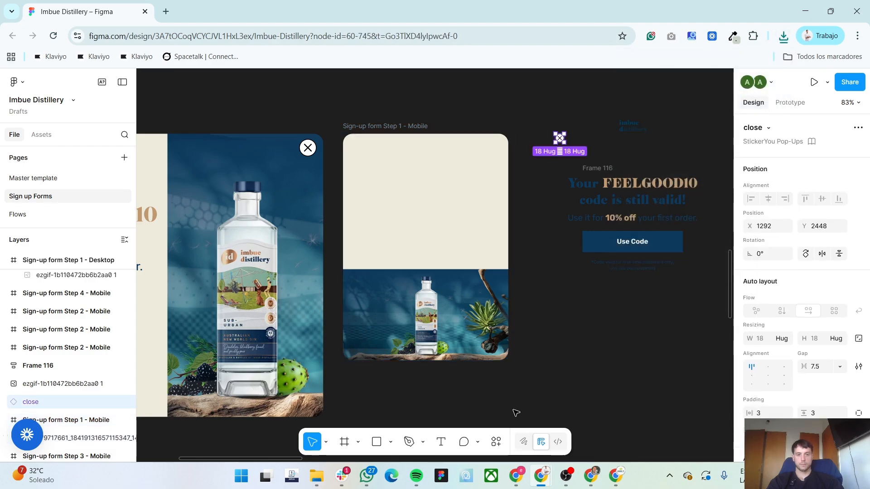
pyautogui.click(630, 364)
# - Switch to Klaviyo and delete the "Have you ever..." and "What's your fa..." steps from the mobile discount reminder form
pyautogui.hotkey('alt', 'Tab')
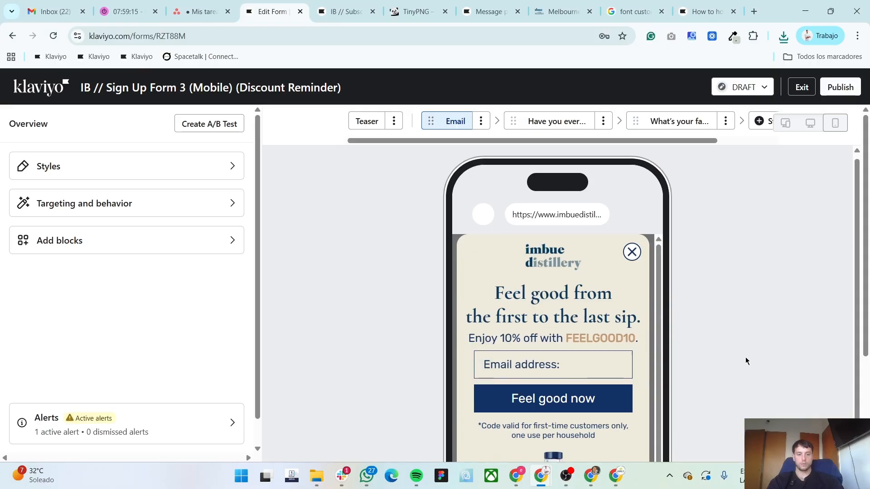
pyautogui.click(603, 121)
pyautogui.click(625, 184)
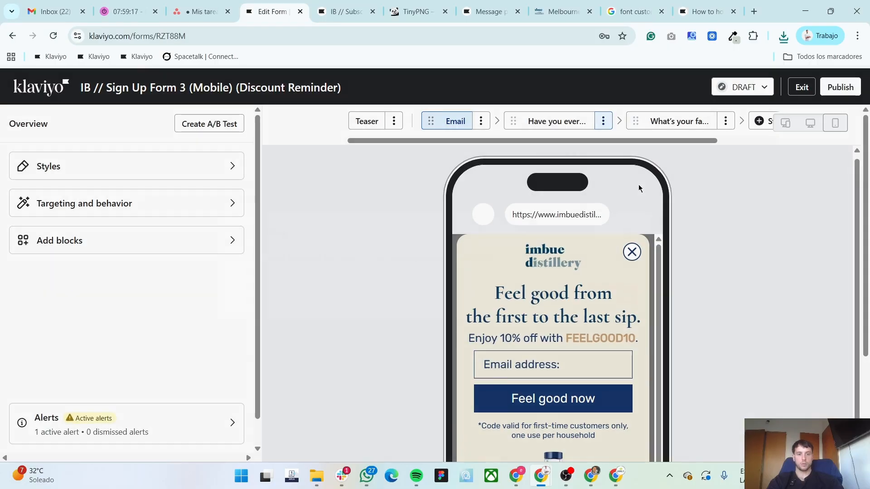
pyautogui.click(615, 296)
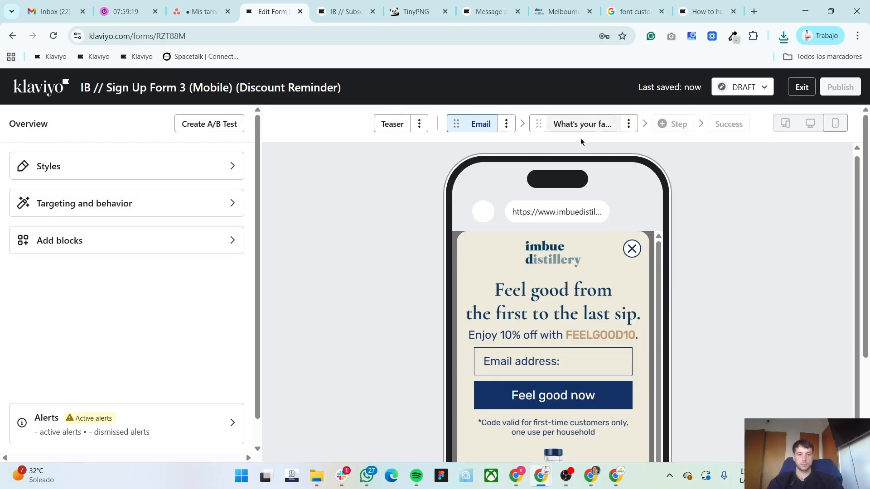
pyautogui.click(628, 124)
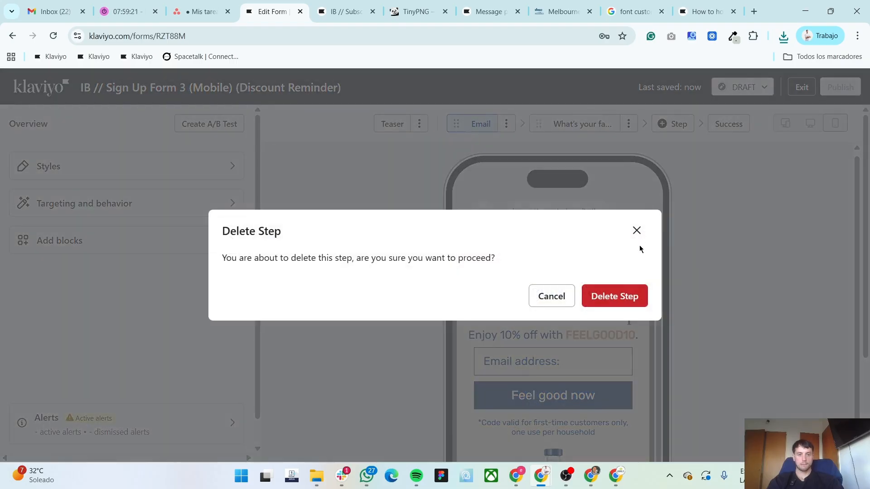
pyautogui.click(628, 295)
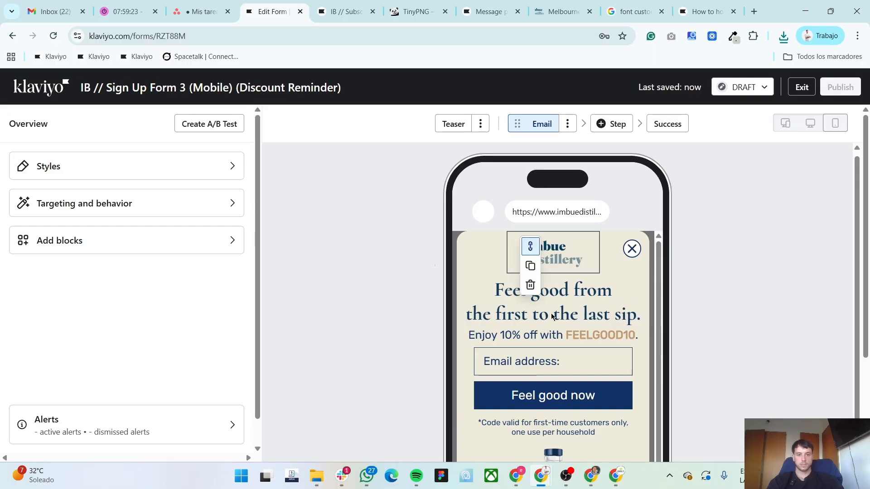
# - Copy the headline from the Figma mobile design and replace the Klaviyo form's heading with "Your FEELGOOD10 code is still valid!"
pyautogui.hotkey('alt', 'Tab')
pyautogui.click(448, 185)
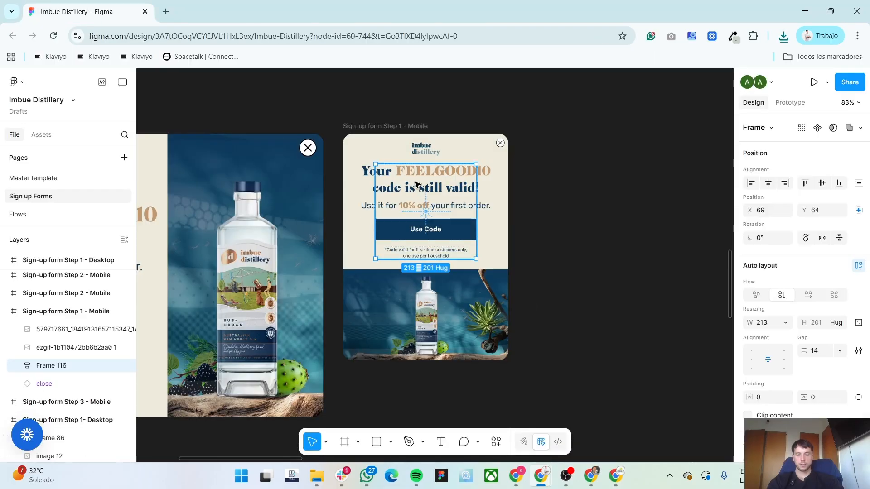
pyautogui.click(450, 184)
pyautogui.hotkey('alt', 'Tab')
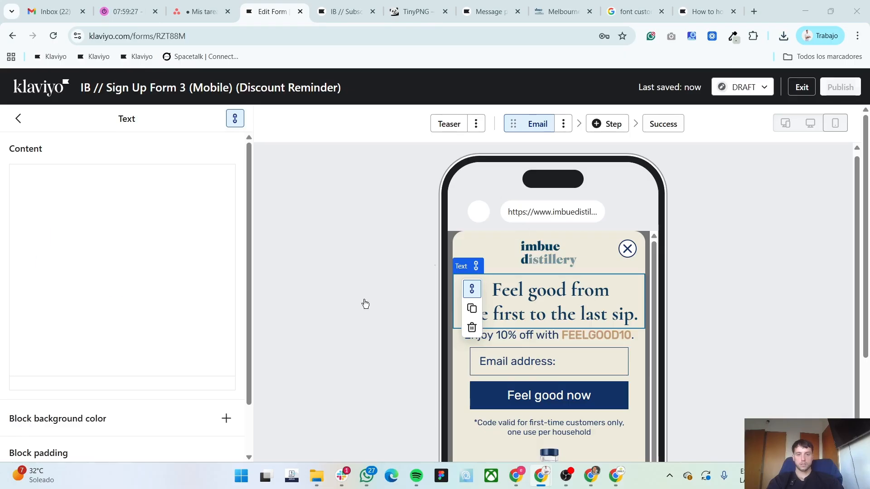
pyautogui.click(163, 291)
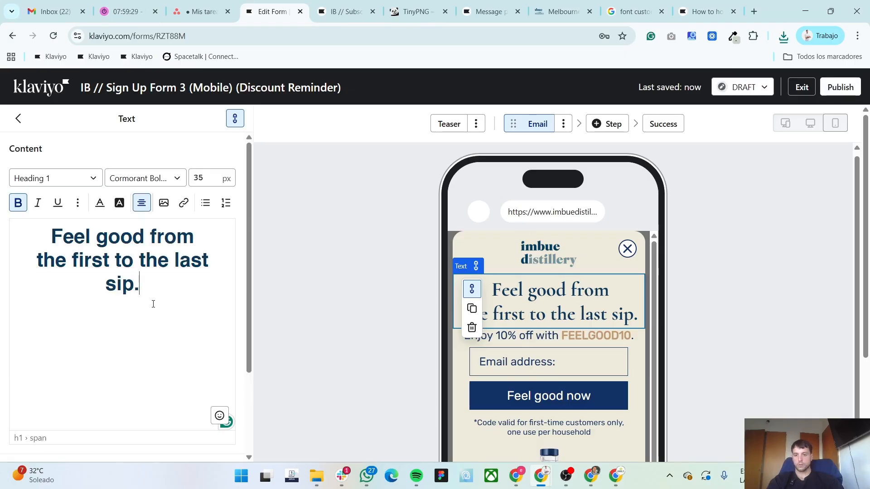
pyautogui.write('Your FEELGOOD10 code is still valid!')
pyautogui.moveTo(117, 286); pyautogui.dragTo(26, 192)
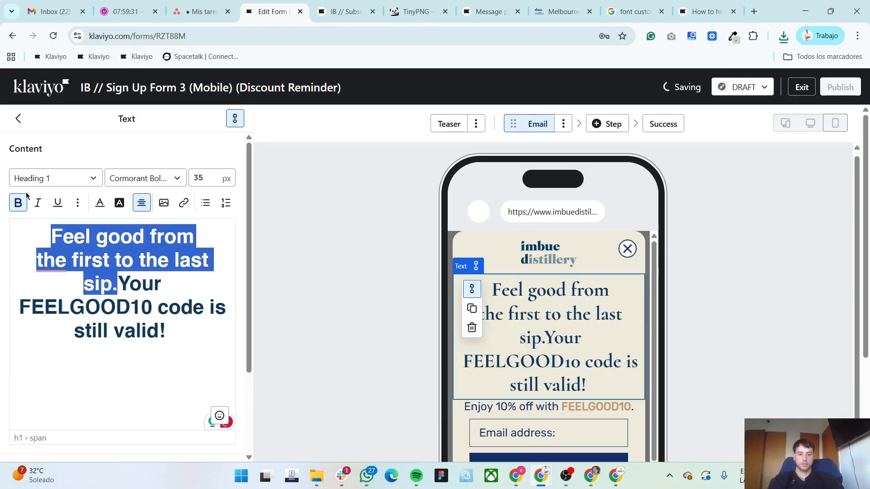
pyautogui.press('BackSpace')
# - Color the word FEELGOOD10 in the form headline with the tan brand color
pyautogui.doubleClick(108, 242)
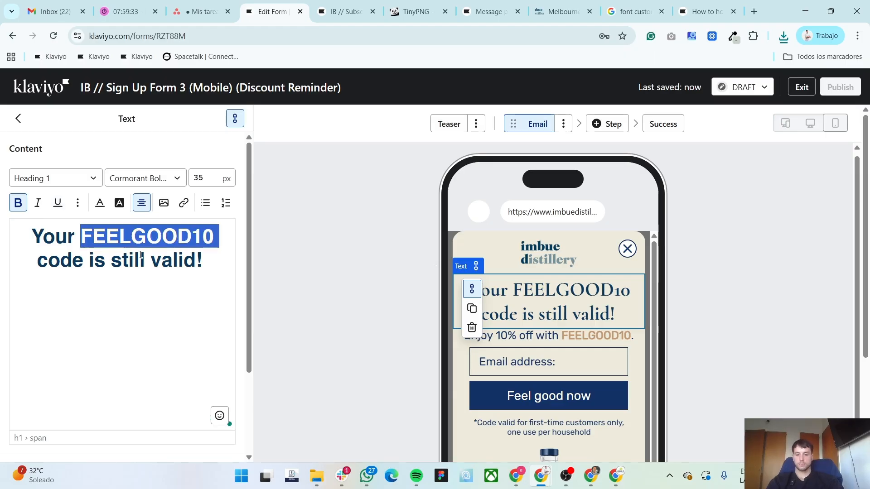
pyautogui.click(100, 202)
pyautogui.click(140, 399)
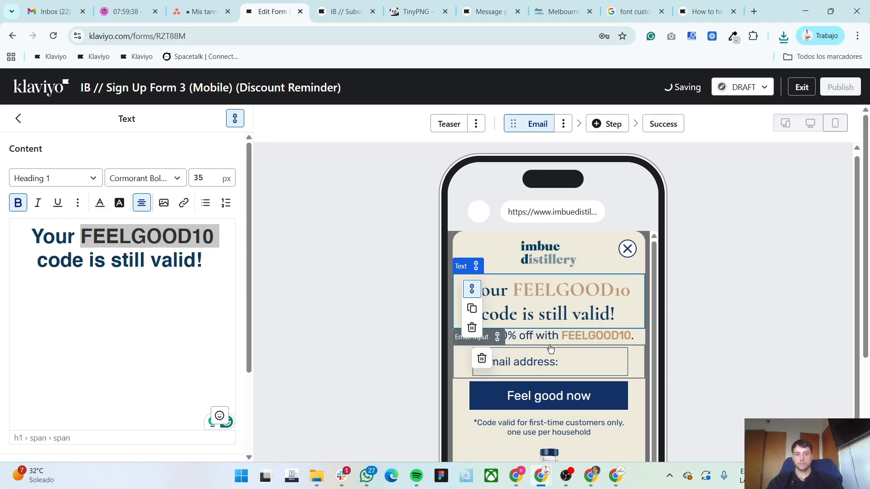
# - Replace the subheading text with the Figma design's line "Use it for 10% off your first order."
pyautogui.click(560, 335)
pyautogui.scroll(-1, 190, 334)
pyautogui.click(539, 308)
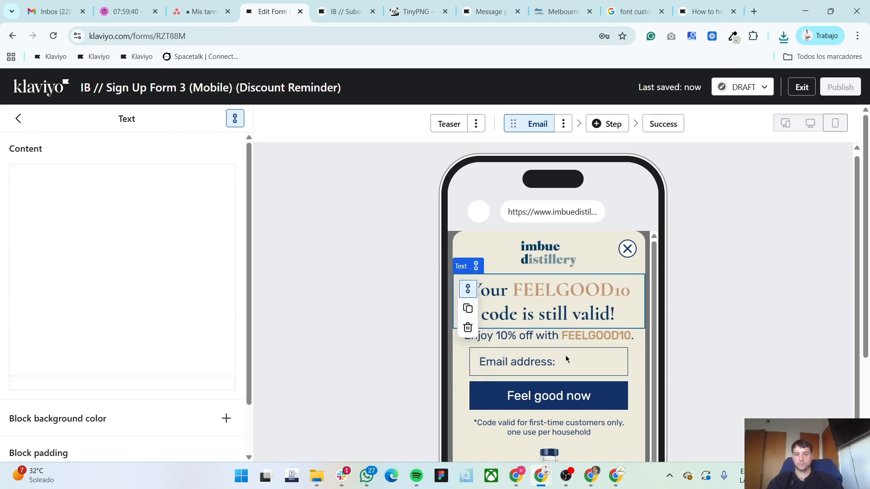
pyautogui.click(556, 335)
pyautogui.hotkey('alt', 'Tab')
pyautogui.click(372, 207)
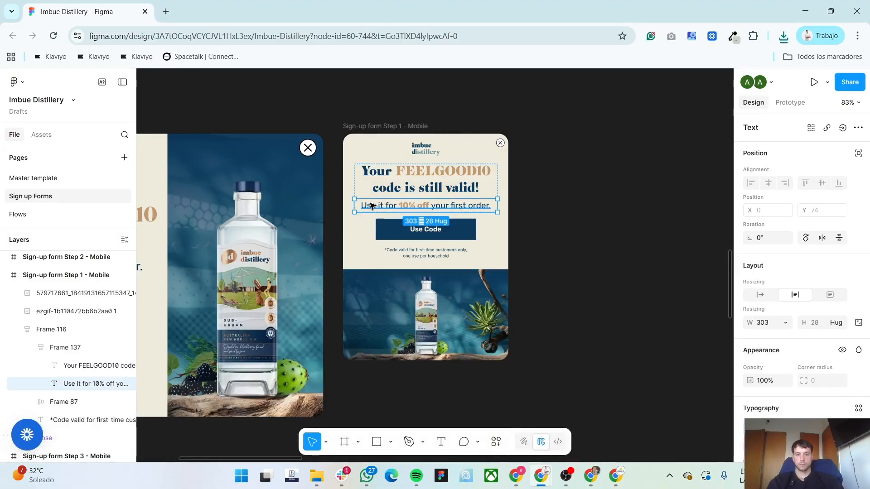
pyautogui.hotkey('alt', 'Tab')
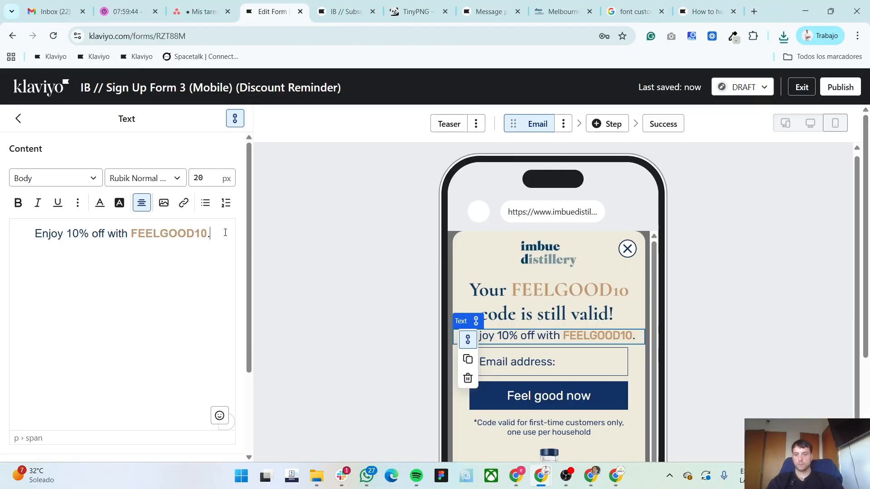
pyautogui.write('Use it for 10% off your first order.')
pyautogui.moveTo(196, 234); pyautogui.dragTo(4, 233)
pyautogui.press('BackSpace')
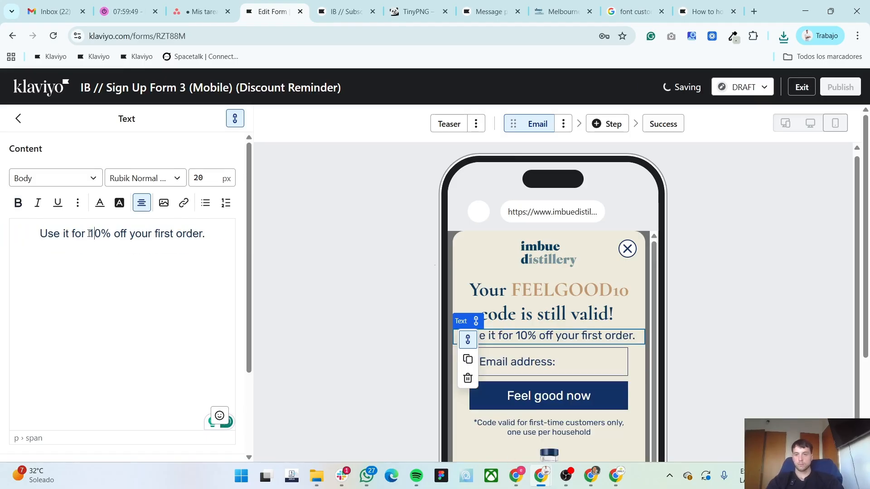
# - Make "10% off" in the subheading bold and tan
pyautogui.hotkey('shift', 'Right')
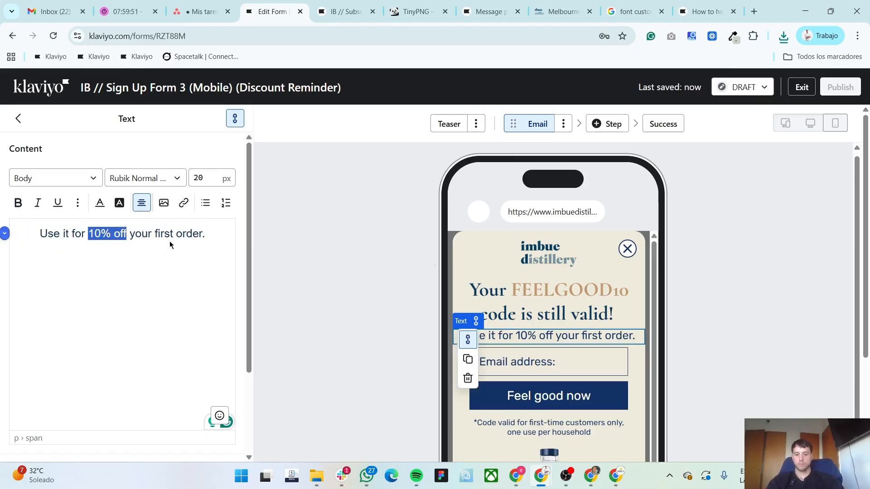
pyautogui.click(19, 203)
pyautogui.click(100, 202)
pyautogui.click(140, 399)
pyautogui.click(19, 119)
# - Delete the email address input block from the form
pyautogui.scroll(-2, 545, 404)
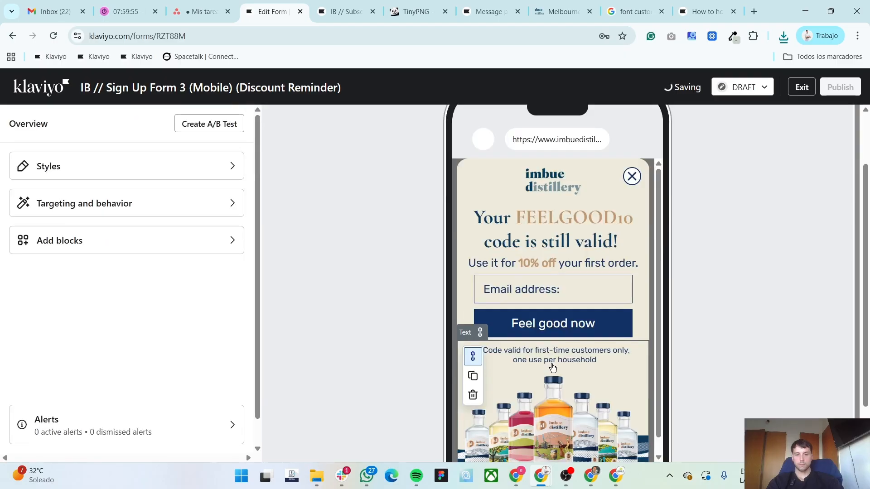
pyautogui.click(551, 367)
pyautogui.click(542, 297)
pyautogui.click(481, 286)
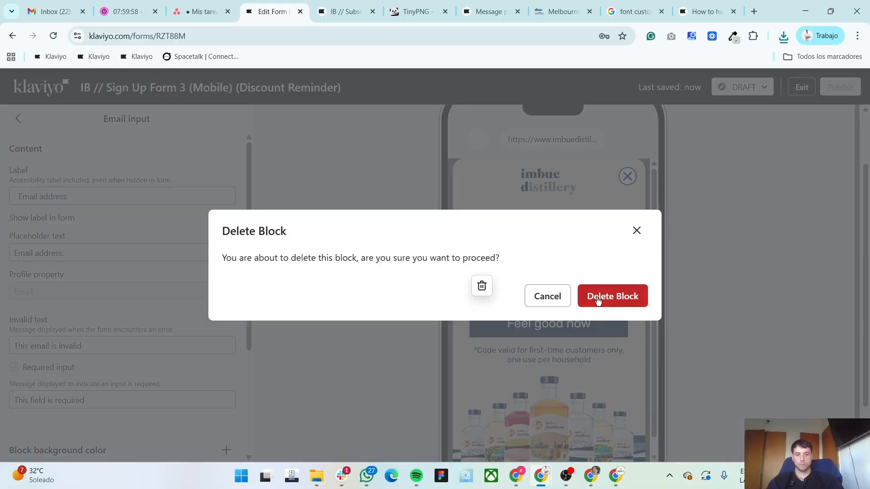
pyautogui.click(610, 295)
# - Set the form button's action to Close form and its text to "Use Code"
pyautogui.click(550, 301)
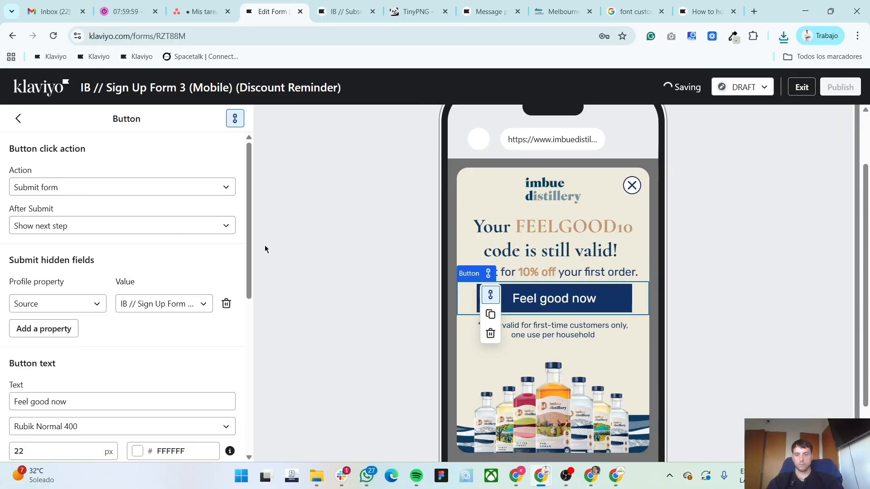
pyautogui.click(89, 189)
pyautogui.click(84, 208)
pyautogui.click(97, 259)
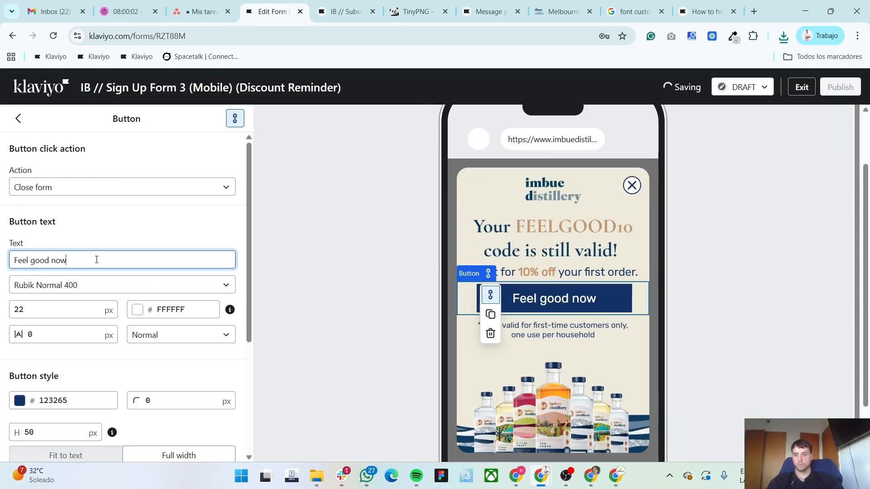
pyautogui.write('Use Code')
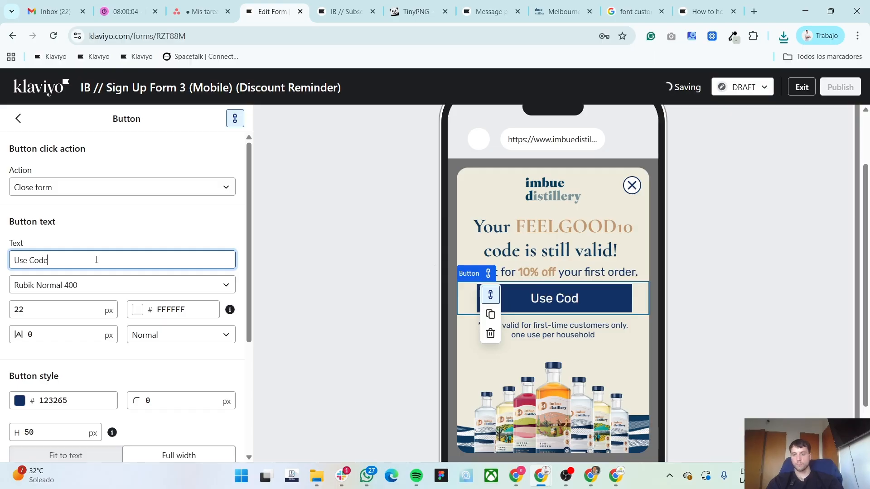
pyautogui.click(17, 120)
# - Switch to File Explorer and copy the Sign-up form Step 1 - Mobile (14) PNG from Descargas into the form 2 folder
pyautogui.hotkey('alt', 'Tab')
pyautogui.hotkey('alt', 'Tab')
pyautogui.hotkey('alt', 'Tab')
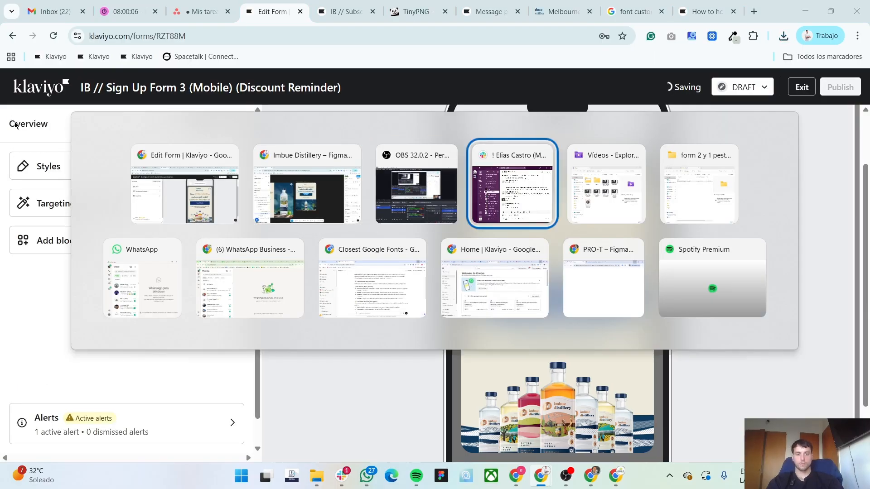
pyautogui.hotkey('alt', 'Tab')
pyautogui.hotkey('alt', 'Tab')
pyautogui.hotkey('ctrl', 'Tab')
pyautogui.hotkey('ctrl', 'c')
pyautogui.hotkey('ctrl', 'Tab')
pyautogui.hotkey('ctrl', 'v')
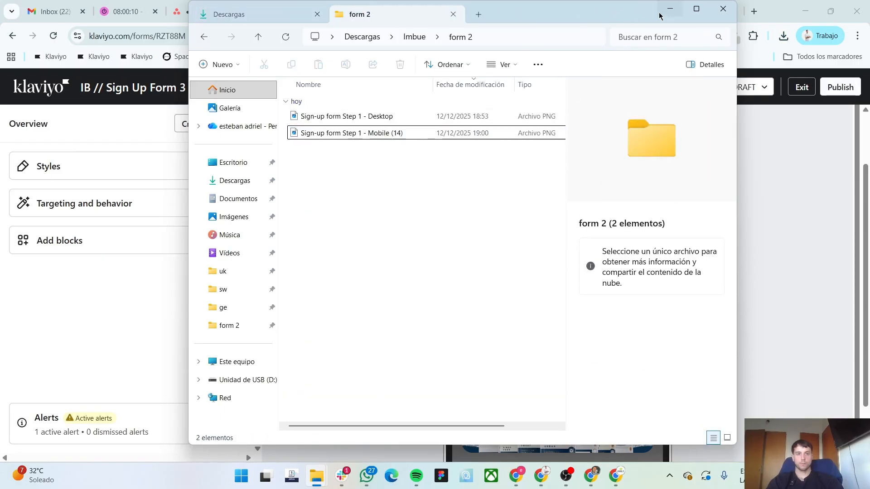
pyautogui.click(670, 9)
# - Replace the form's background image by uploading Sign-up form Step 1 - Mobile (14) from the form 2 folder
pyautogui.click(94, 171)
pyautogui.scroll(-4, 104, 338)
pyautogui.click(95, 315)
pyautogui.click(109, 146)
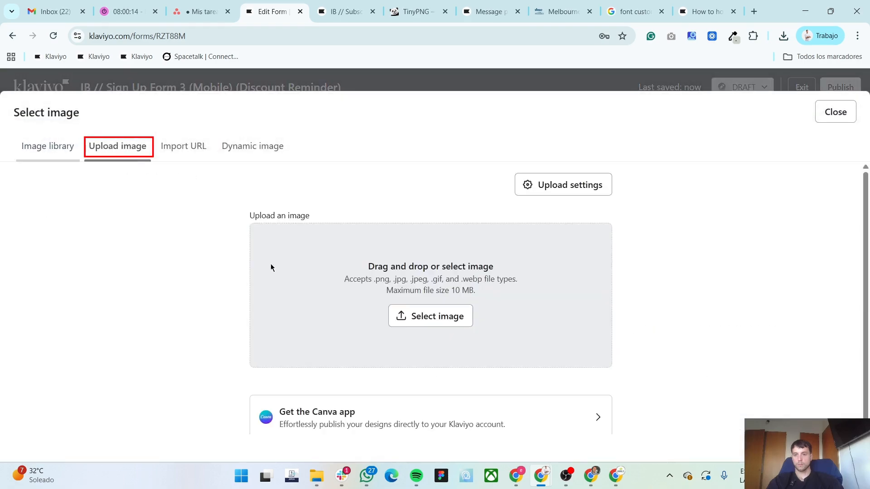
pyautogui.click(404, 321)
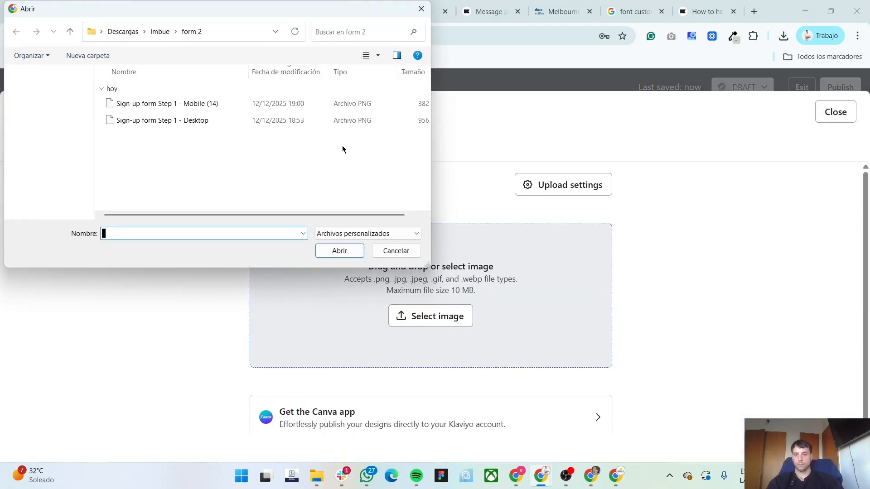
pyautogui.doubleClick(182, 107)
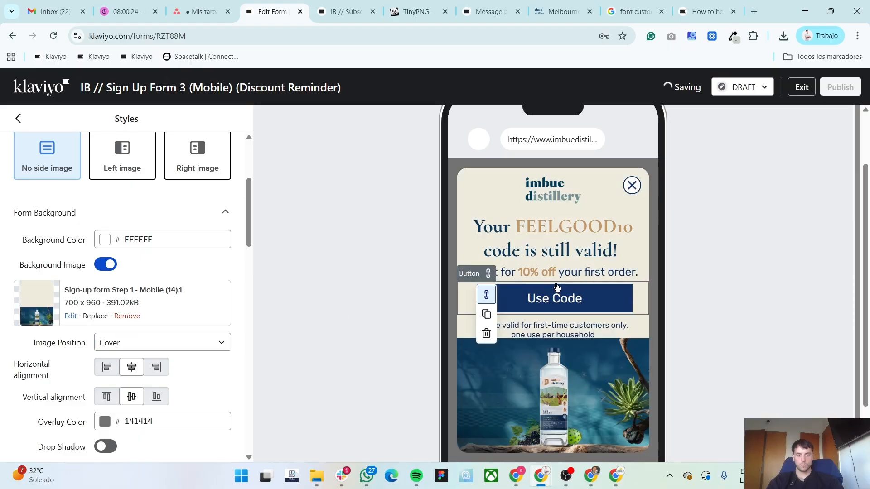
# - Switch the logo image block to individual side paddings and set its bottom padding to 5 px
pyautogui.click(590, 327)
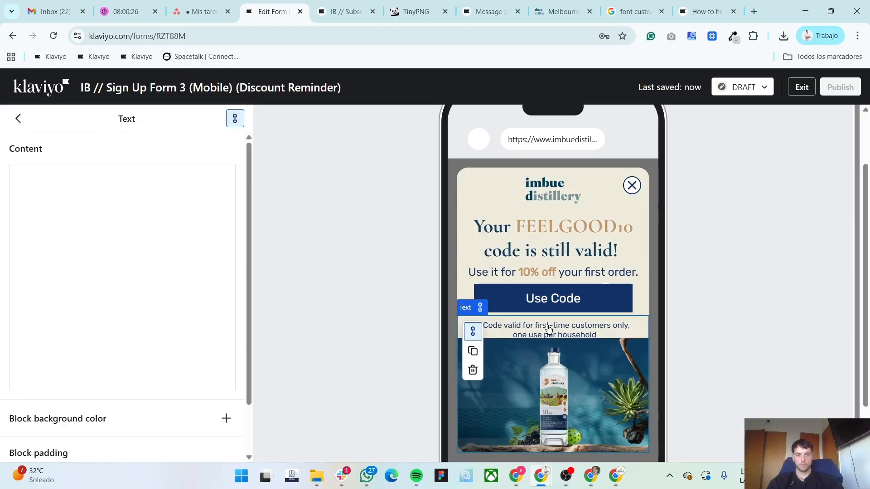
pyautogui.scroll(-2, 60, 385)
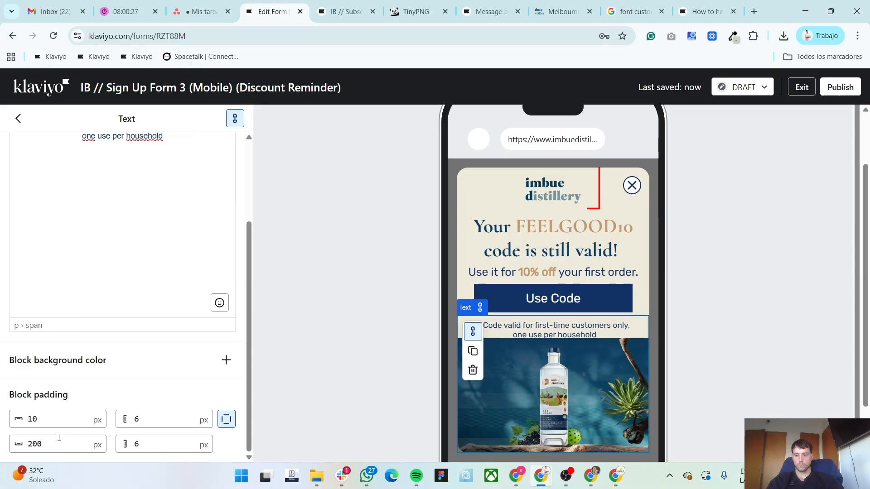
pyautogui.click(572, 203)
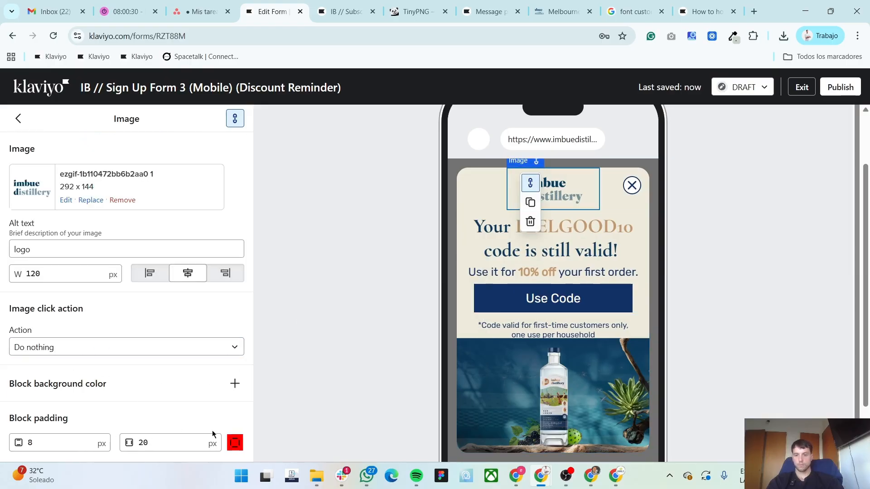
pyautogui.click(234, 442)
pyautogui.scroll(-1, 57, 442)
pyautogui.click(57, 440)
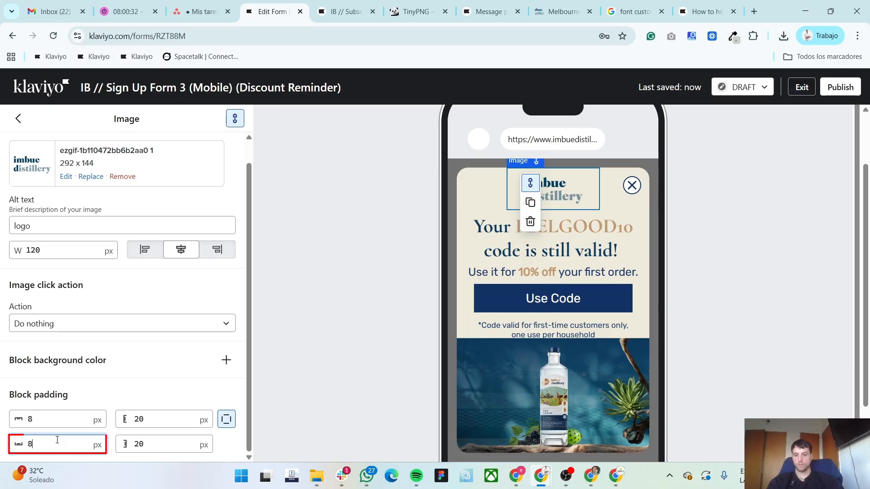
pyautogui.write('5')
# - Set the bottom padding of the "Code valid for first-time customers only" text block to 220 px
pyautogui.click(619, 226)
pyautogui.scroll(-3, 145, 374)
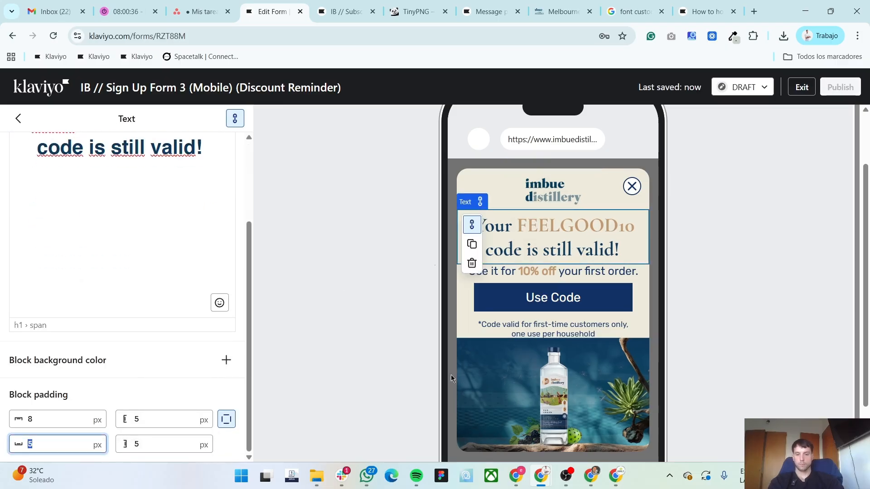
pyautogui.click(543, 329)
pyautogui.scroll(-2, 85, 356)
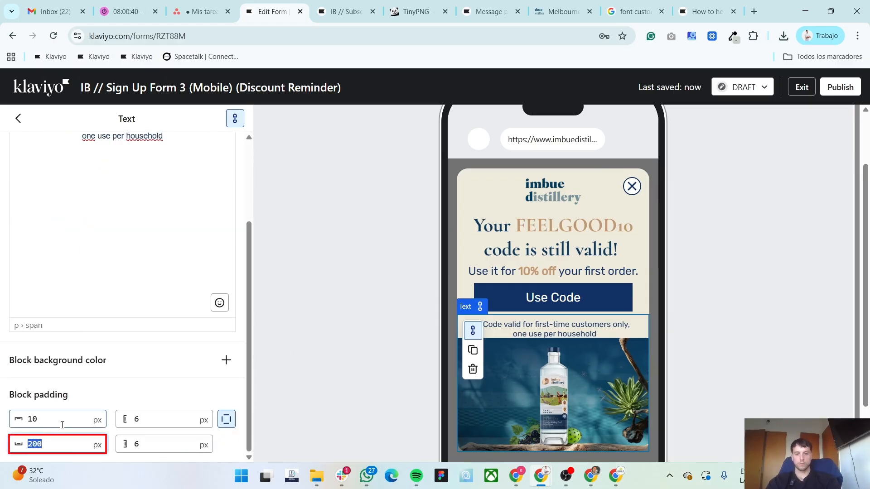
pyautogui.write('220')
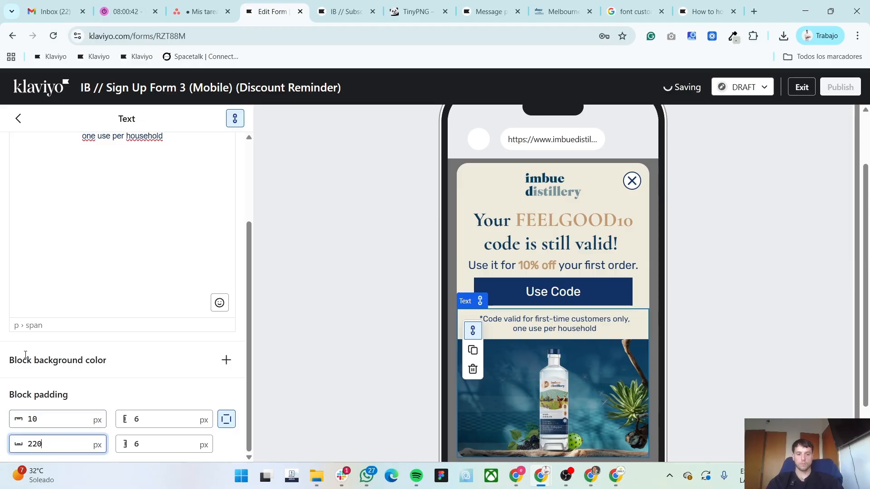
pyautogui.scroll(3, 50, 301)
pyautogui.click(20, 117)
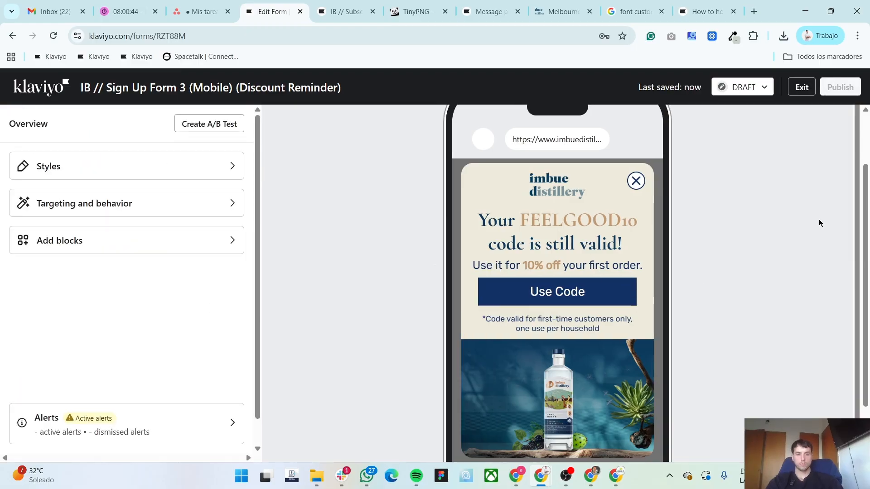
# - Set the left and right padding of the first-time customers disclaimer text to 5 px
pyautogui.scroll(2, 801, 224)
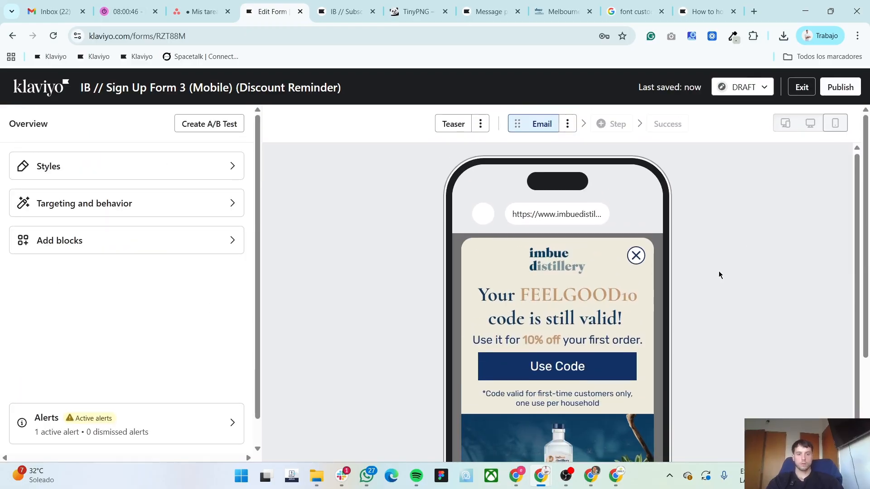
pyautogui.click(584, 403)
pyautogui.scroll(-2, 156, 395)
pyautogui.doubleClick(136, 419)
pyautogui.write('5')
pyautogui.doubleClick(136, 444)
pyautogui.write('5')
# - Check the padding settings of the headline and subheading blocks and review the whole mobile form preview
pyautogui.click(577, 332)
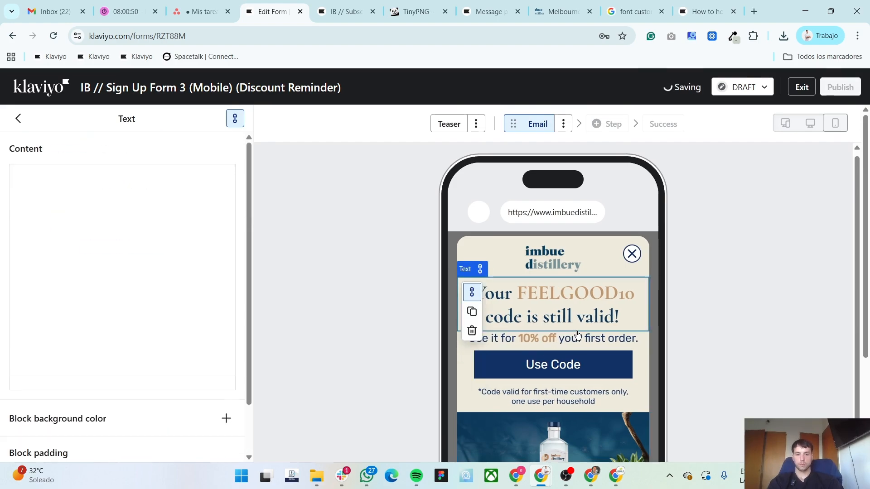
pyautogui.scroll(-3, 155, 380)
pyautogui.click(565, 344)
pyautogui.scroll(-1, 117, 396)
pyautogui.scroll(-2, 116, 392)
pyautogui.scroll(3, 112, 392)
pyautogui.scroll(1, 540, 280)
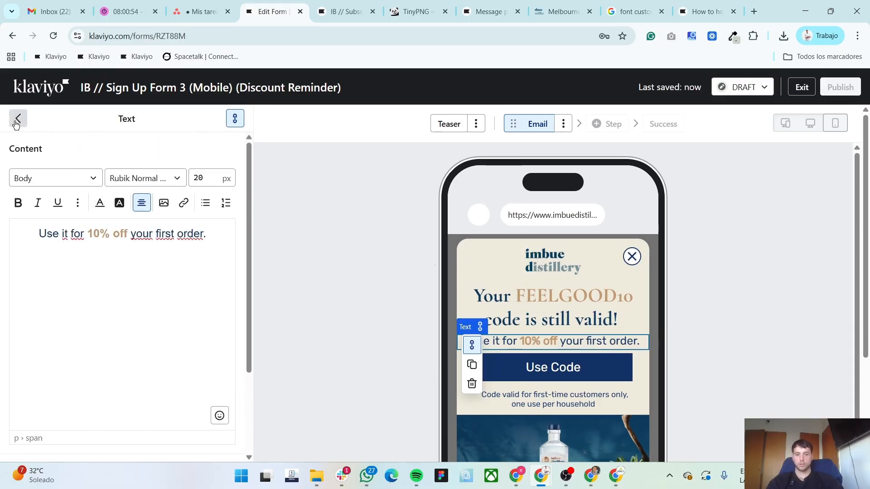
pyautogui.click(17, 119)
pyautogui.scroll(-3, 711, 331)
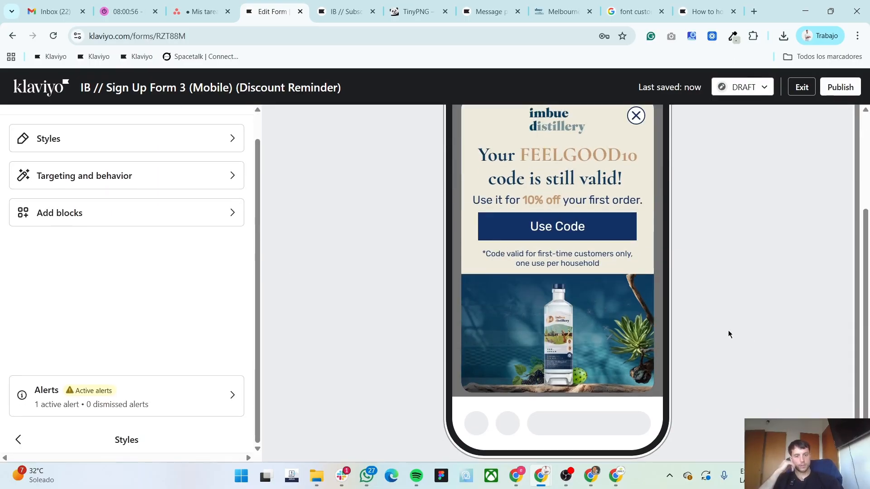
pyautogui.scroll(2, 53, 276)
# - Change the form type to Flyout in the form's styles
pyautogui.click(83, 176)
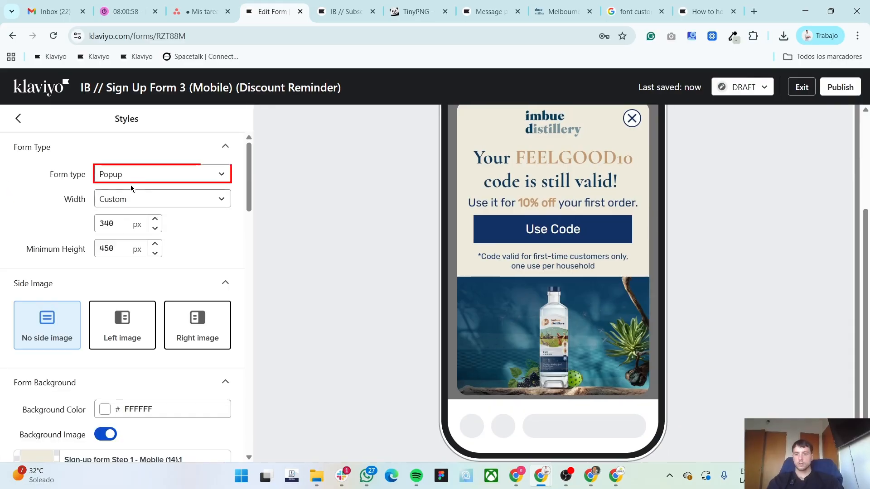
pyautogui.click(131, 174)
pyautogui.click(132, 275)
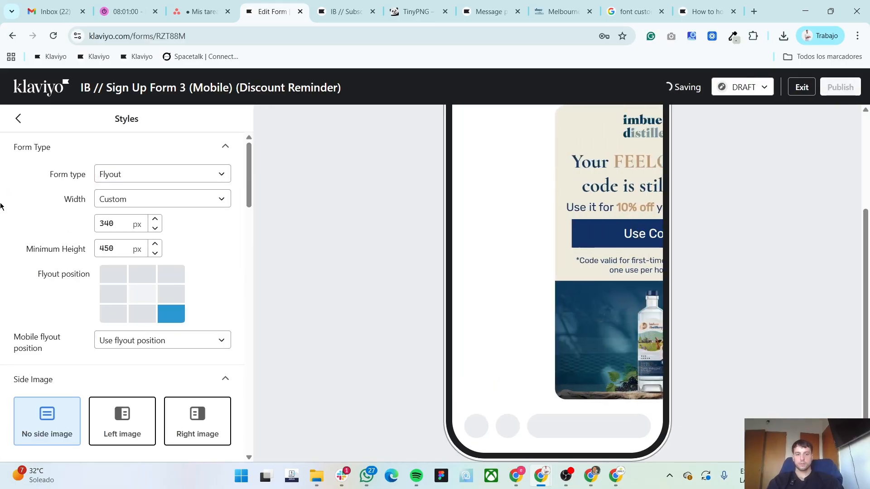
# - Set the form's display rules to a 20-second time delay and to show again 4 days after a visitor closes it
pyautogui.click(19, 119)
pyautogui.click(84, 202)
pyautogui.doubleClick(46, 295)
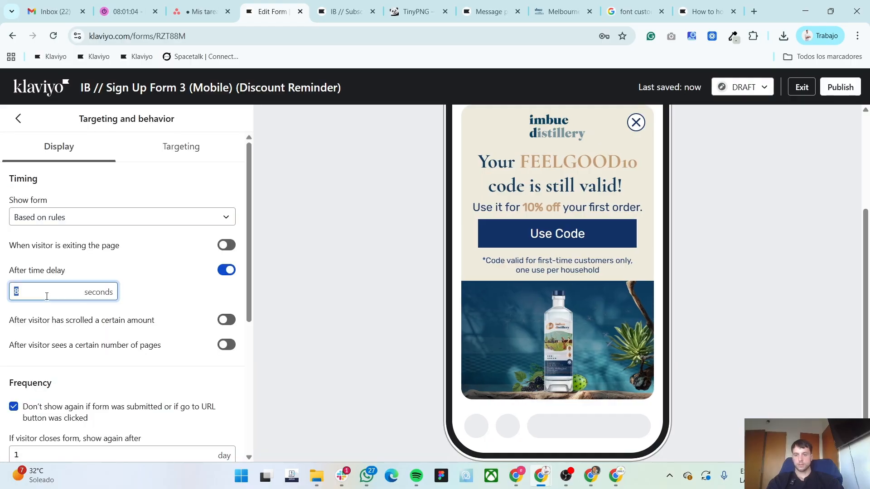
pyautogui.write('20')
pyautogui.scroll(-3, 44, 380)
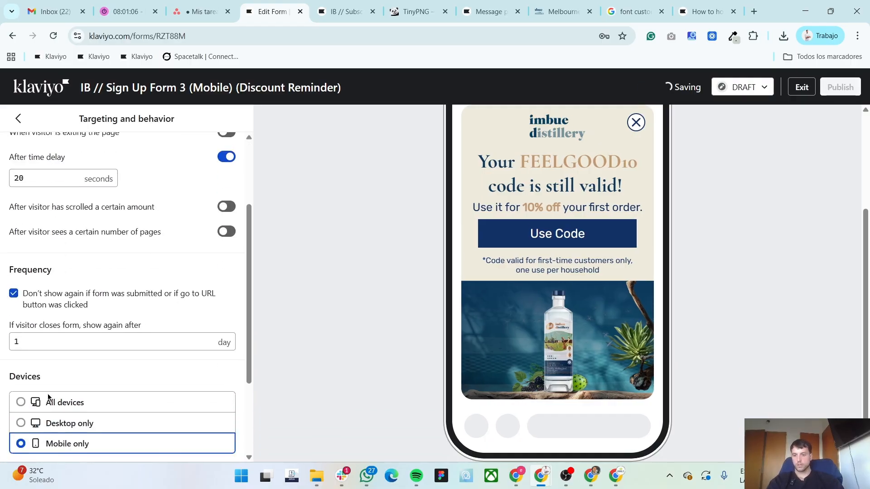
pyautogui.doubleClick(41, 341)
pyautogui.write('4')
pyautogui.scroll(3, 91, 265)
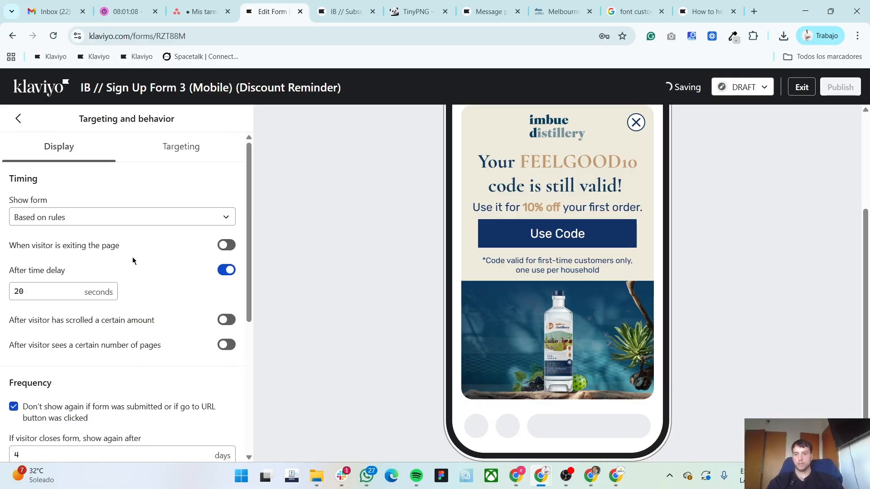
# - Turn off the form's targeting rule that hides it on certain URLs
pyautogui.click(180, 146)
pyautogui.scroll(3, 150, 254)
pyautogui.scroll(1, 242, 286)
pyautogui.click(229, 325)
# - Restrict the form to specific profiles by including the "IB // Subscribed but not purchased" segment, and return to the form overview
pyautogui.click(150, 207)
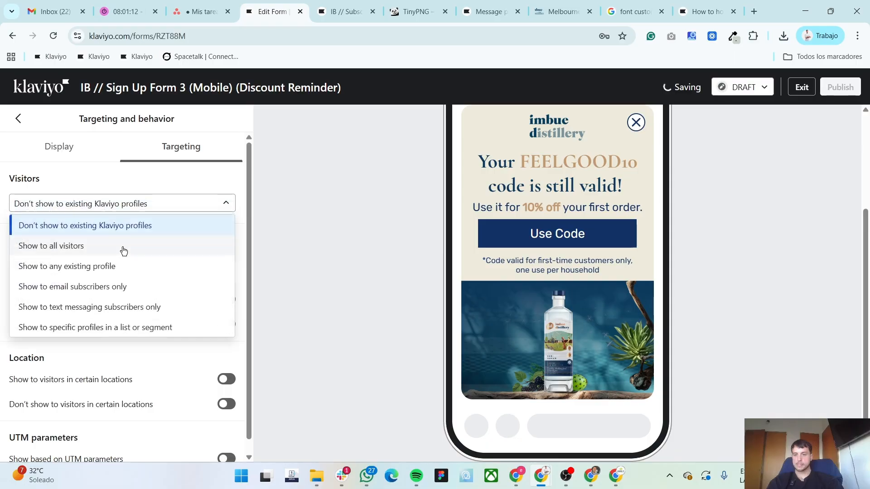
pyautogui.click(95, 327)
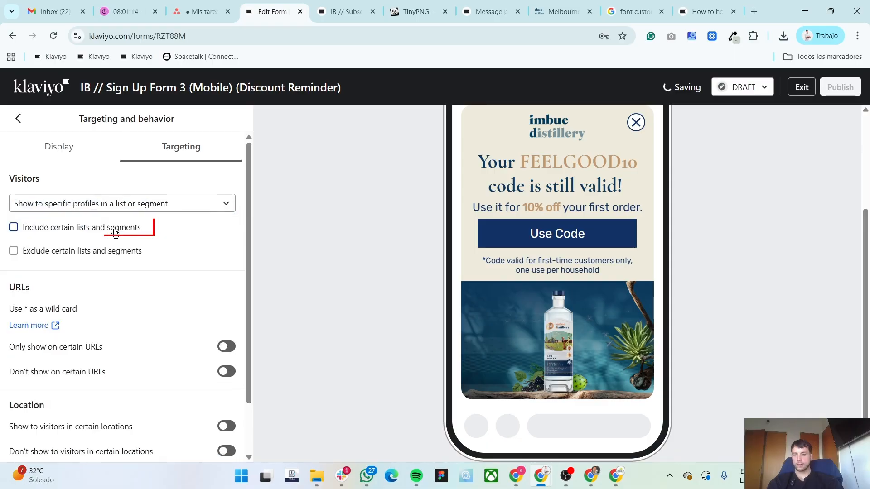
pyautogui.click(114, 231)
pyautogui.click(98, 250)
pyautogui.write('IB //')
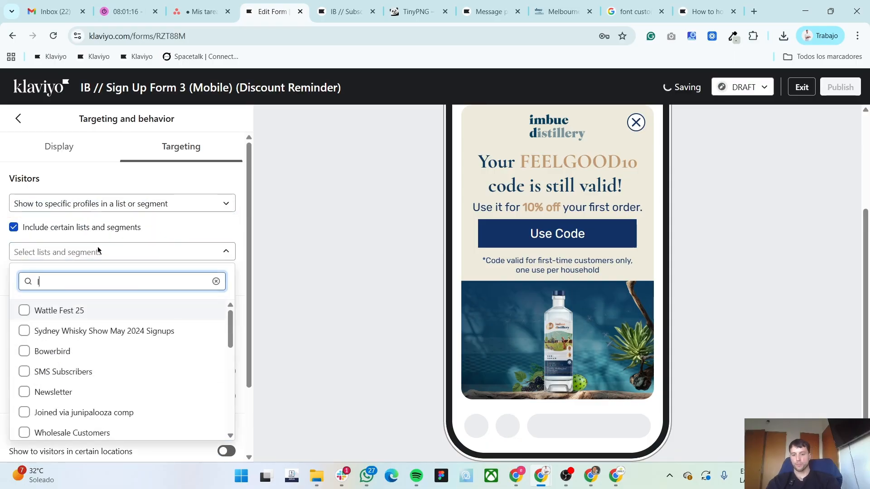
pyautogui.click(117, 316)
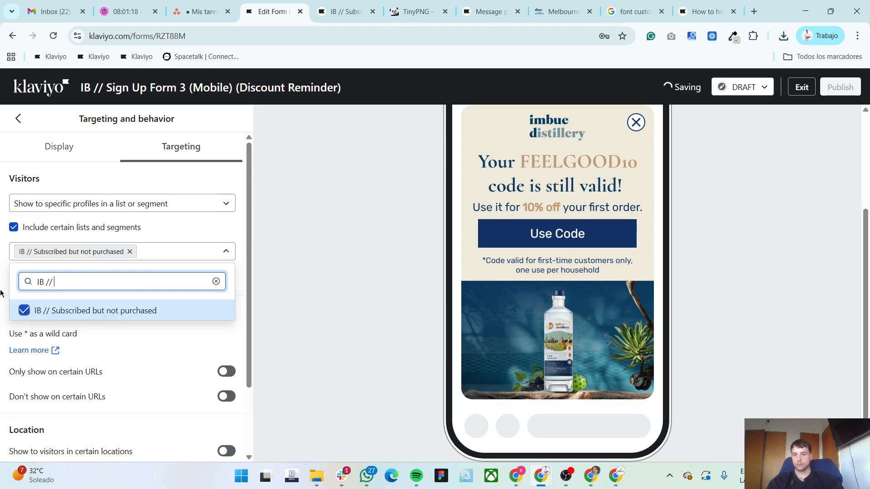
pyautogui.click(2, 298)
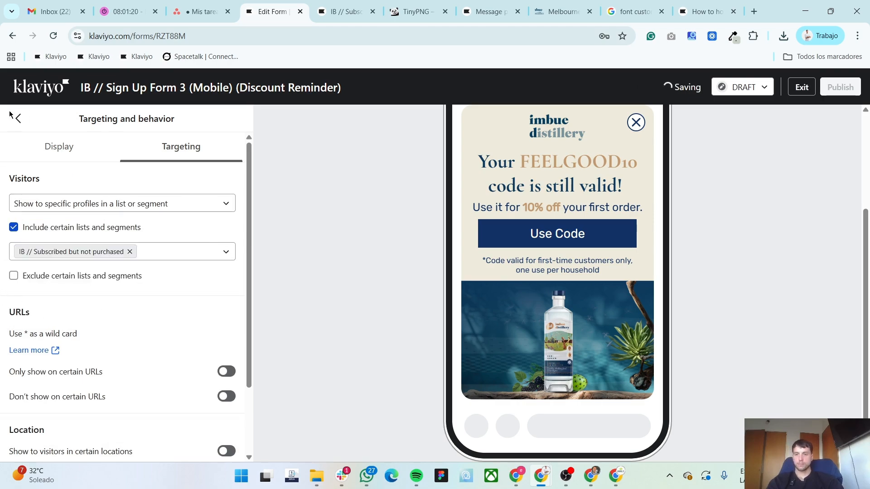
pyautogui.click(24, 120)
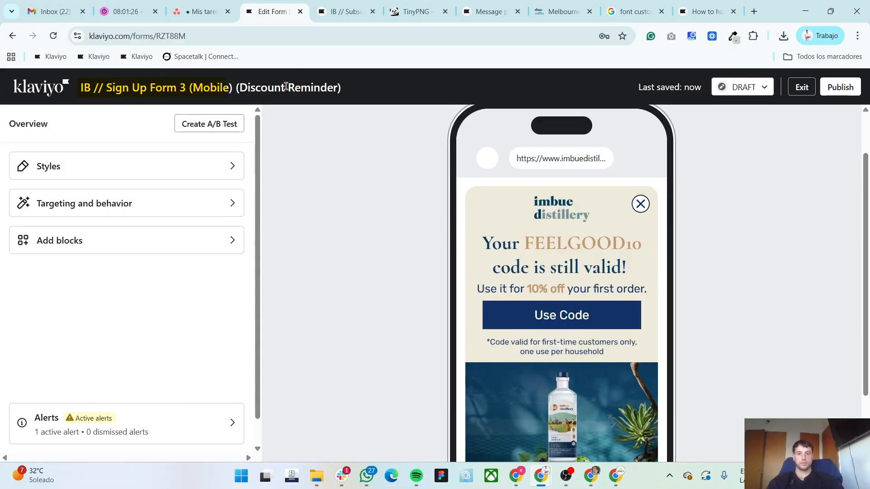
pyautogui.scroll(-2, 811, 241)
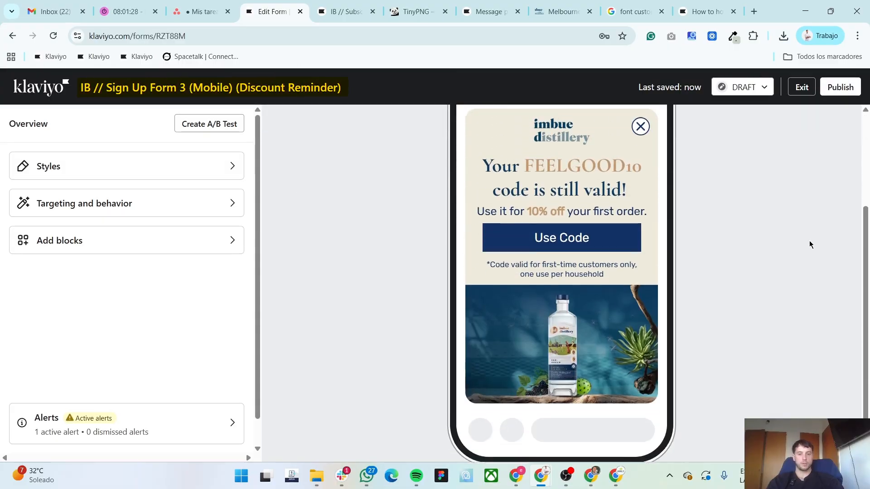
pyautogui.scroll(3, 809, 242)
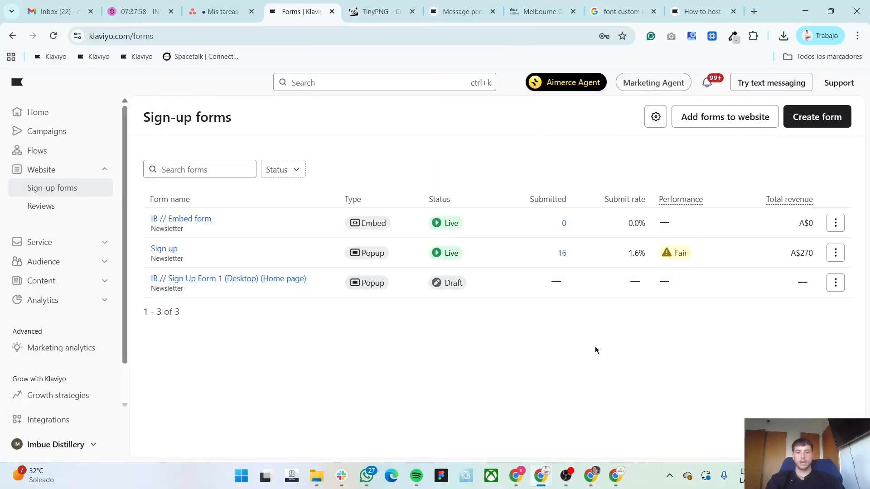
# - Clone the desktop home page form within this account under the name "IB // Sign Up Form 1 (Mobile) (Home page)"
pyautogui.moveTo(197, 278); pyautogui.dragTo(317, 277)
pyautogui.click(311, 288)
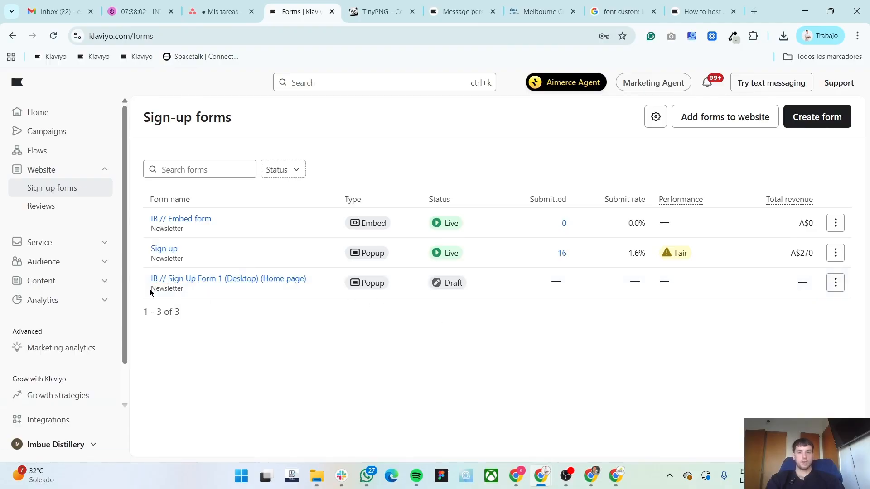
pyautogui.click(836, 284)
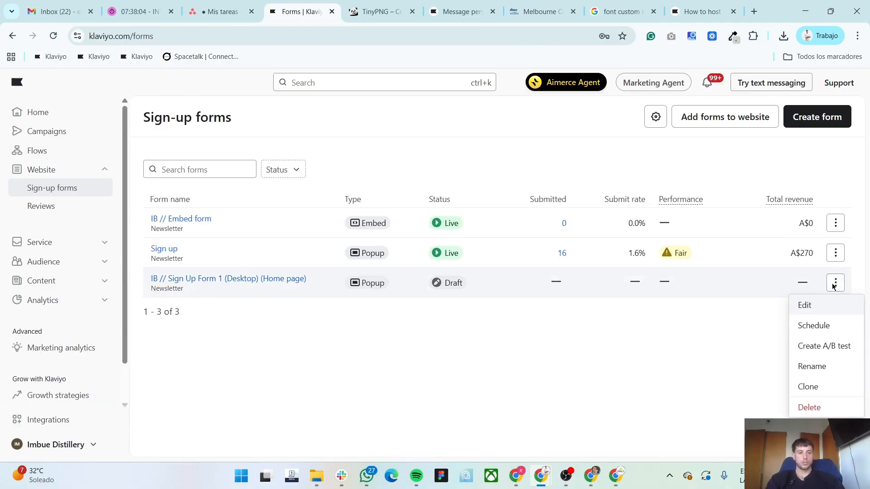
pyautogui.click(828, 386)
pyautogui.doubleClick(743, 198)
pyautogui.write('Mobile')
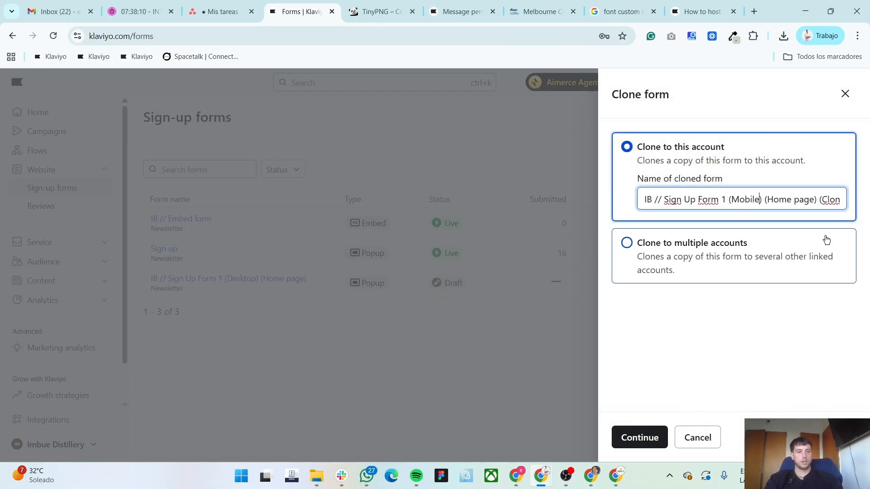
pyautogui.hotkey('shift', 'End')
pyautogui.press('BackSpace')
pyautogui.click(640, 436)
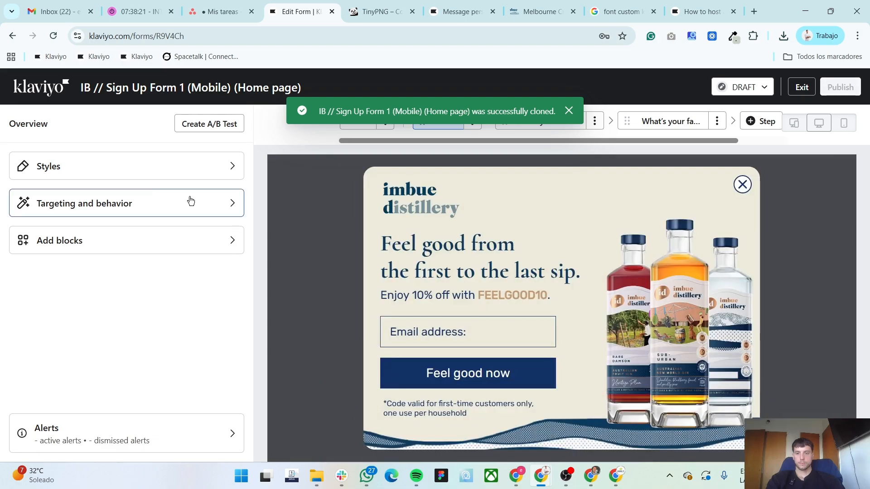
# - Restrict the cloned home page form to mobile devices only and return to the form overview
pyautogui.click(137, 205)
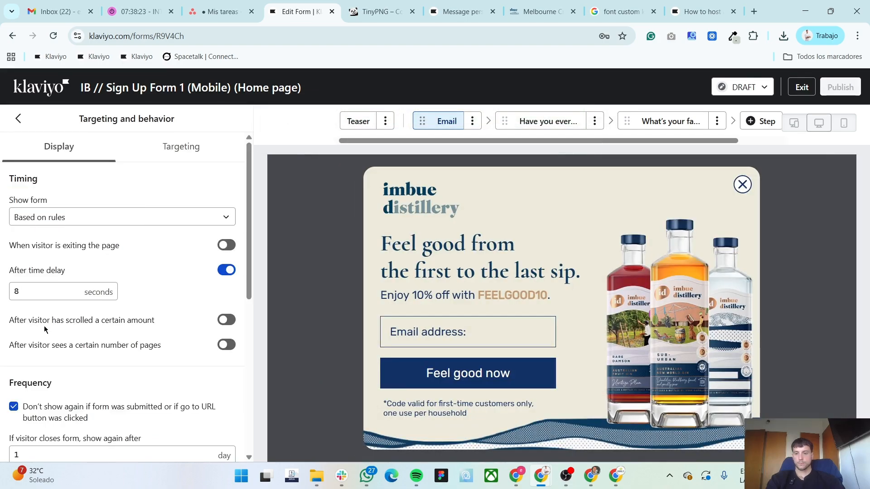
pyautogui.scroll(-5, 44, 326)
pyautogui.scroll(-2, 50, 299)
pyautogui.click(59, 274)
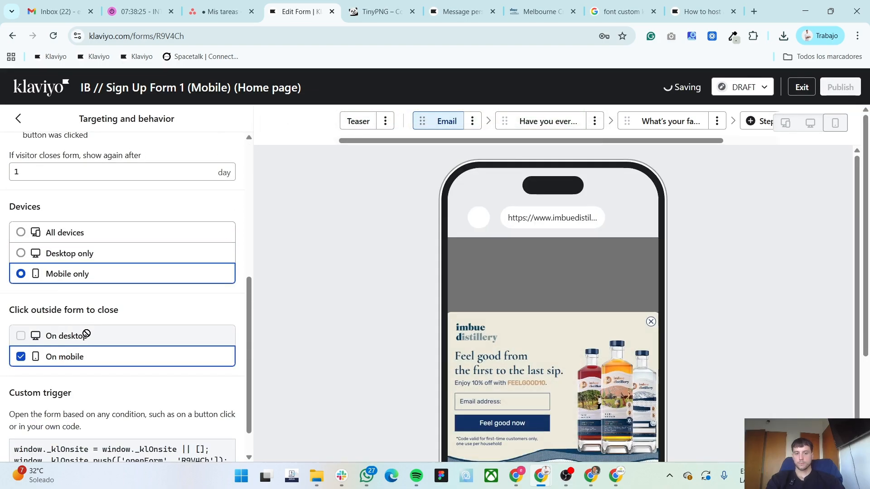
pyautogui.scroll(2, 86, 322)
pyautogui.scroll(4, 86, 322)
pyautogui.click(20, 119)
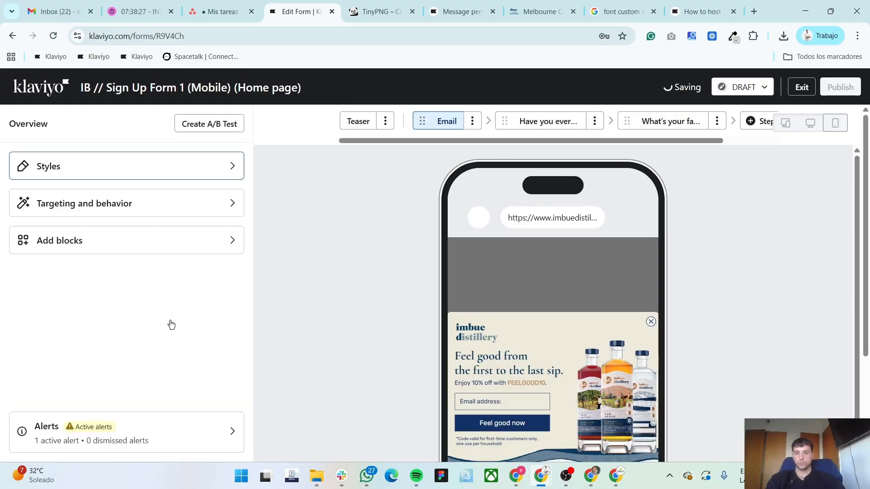
pyautogui.scroll(-3, 814, 342)
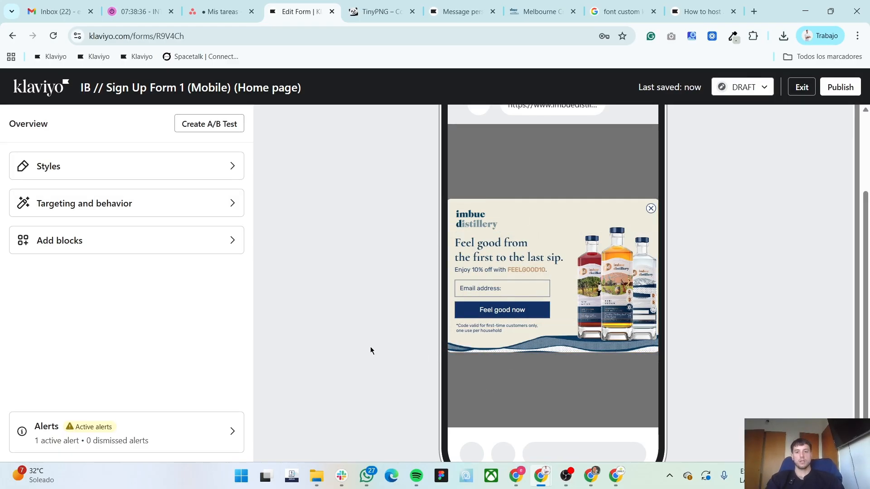
# - Switch to the Imbue Distillery Figma file and move the text-and-button block, logo and close icon out of the "Sign-up form Step 1 - Mobile" frame
pyautogui.hotkey('alt', 'Tab')
pyautogui.hotkey('alt', 'Tab')
pyautogui.hotkey('alt', 'Tab')
pyautogui.press('Tab')
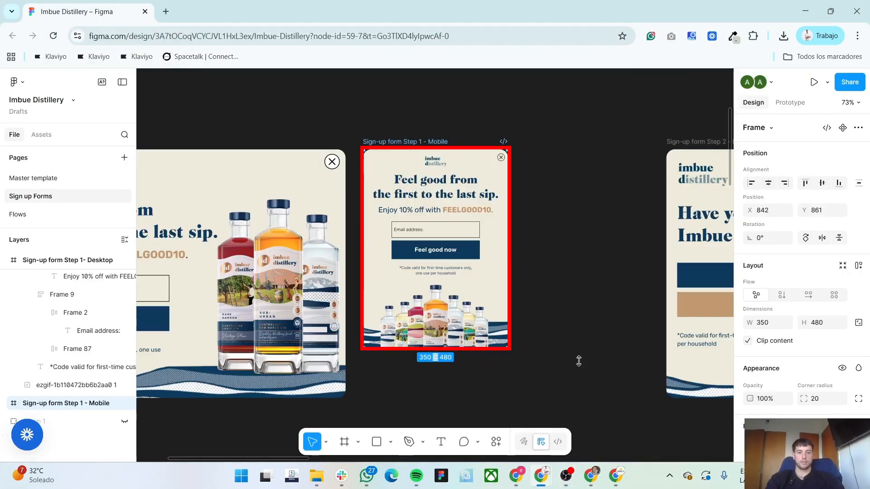
pyautogui.moveTo(443, 173)
pyautogui.mouseDown()
pyautogui.moveTo(480, 162)
pyautogui.moveTo(458, 169)
pyautogui.mouseUp()
pyautogui.hotkey('ctrl', 'z')
pyautogui.moveTo(438, 229); pyautogui.dragTo(605, 187)
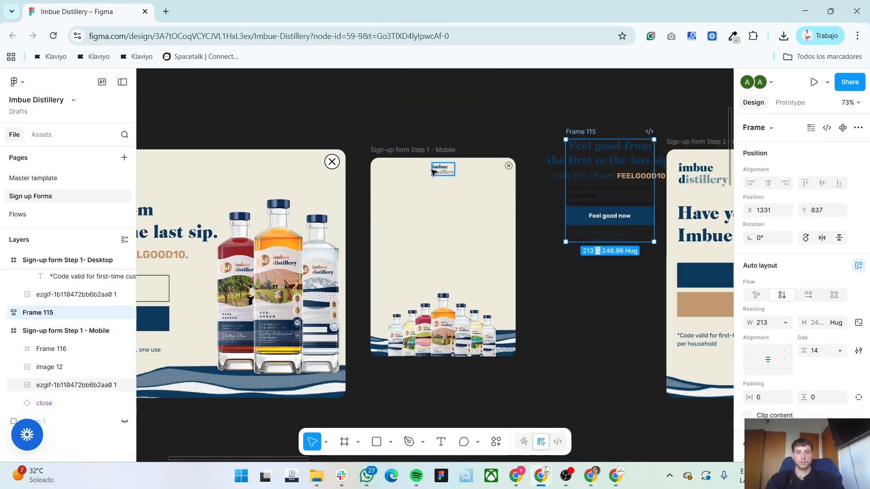
pyautogui.moveTo(444, 169); pyautogui.dragTo(459, 129)
pyautogui.moveTo(510, 163); pyautogui.dragTo(516, 131)
# - Export the "Sign-up form Step 1 - Mobile" frame, containing only its background and bottles, as a 2x PNG
pyautogui.click(399, 152)
pyautogui.scroll(-1, 795, 397)
pyautogui.scroll(-5, 795, 398)
pyautogui.click(778, 381)
pyautogui.click(771, 403)
pyautogui.click(782, 399)
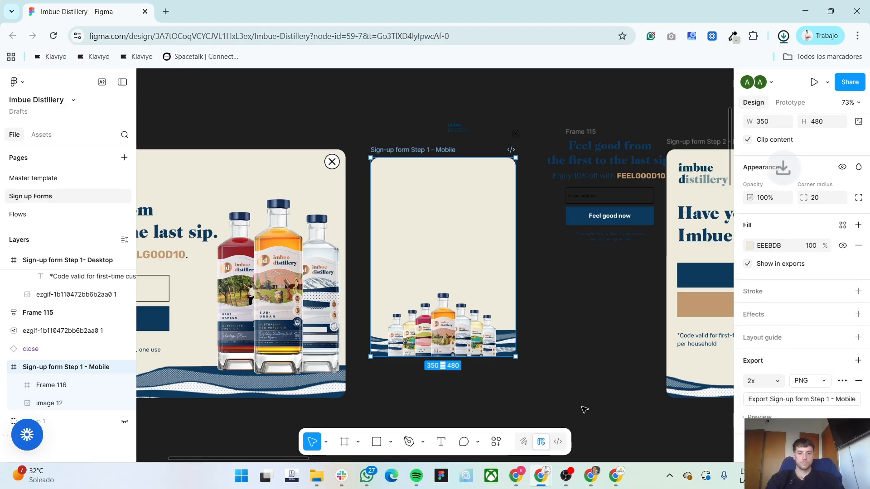
# - Undo the moves that took the logo, close icon and text block out of the mobile frame
pyautogui.click(443, 407)
pyautogui.hotkey('ctrl', 'z')
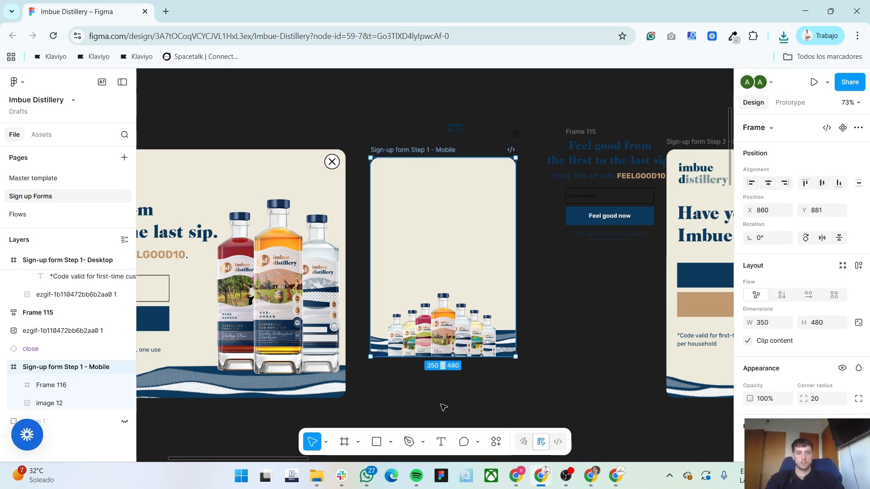
pyautogui.hotkey('ctrl', 'z')
pyautogui.hotkey('ctrl', 'z')
pyautogui.hotkey('ctrl', 'z')
pyautogui.hotkey('ctrl', 'z')
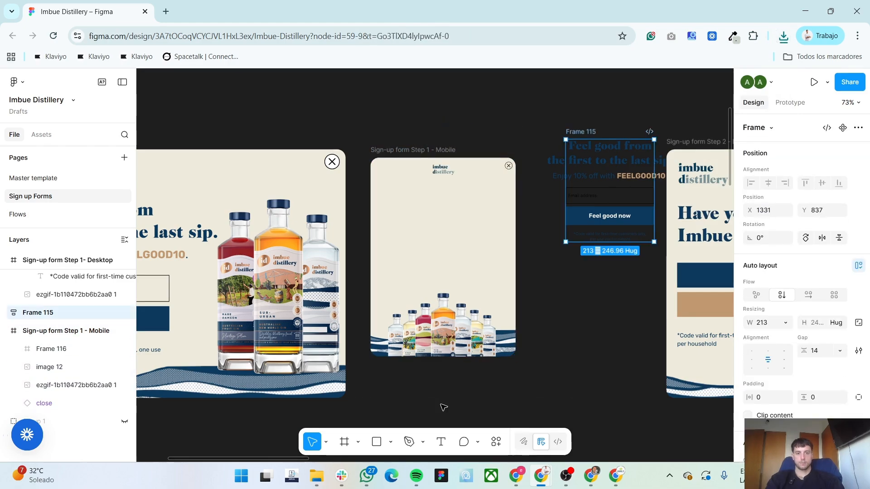
# - Switch to File Explorer and move the exported "Sign-up form Step 1 - Mobile (14)" image from Descargas into the Imbue "form 1" folder
pyautogui.hotkey('alt', 'Tab')
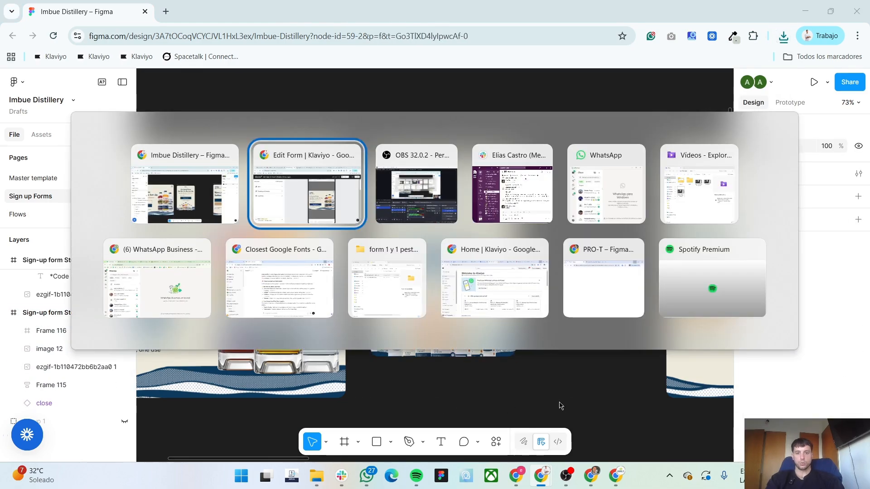
pyautogui.hotkey('alt', 'Tab')
pyautogui.hotkey('alt', 'Tab')
pyautogui.hotkey('alt', 'Tab')
pyautogui.hotkey('alt', 'Tab')
pyautogui.hotkey('alt', 'Tab')
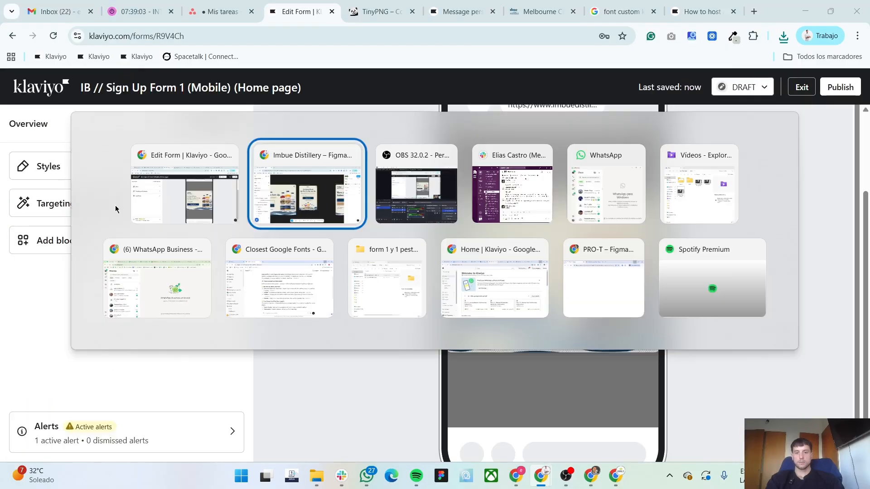
pyautogui.hotkey('alt', 'Tab')
pyautogui.hotkey('alt', 'Tab')
pyautogui.click(296, 18)
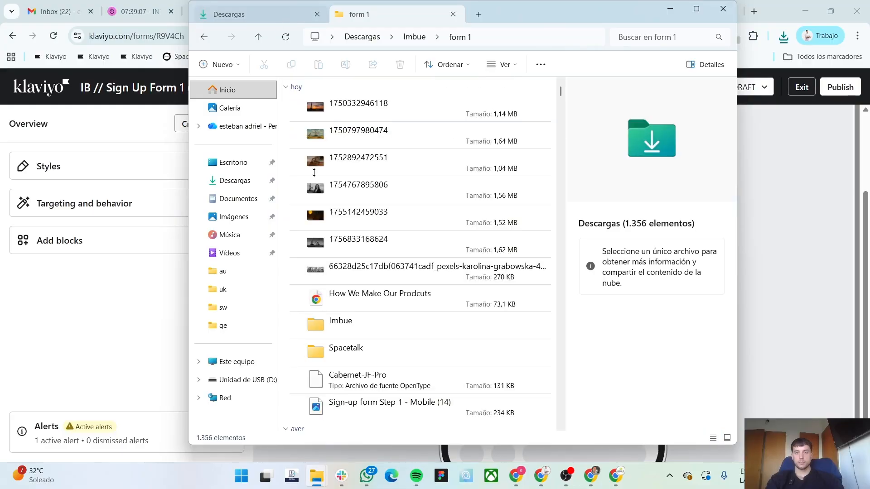
pyautogui.moveTo(385, 405); pyautogui.dragTo(398, 216)
pyautogui.click(398, 217)
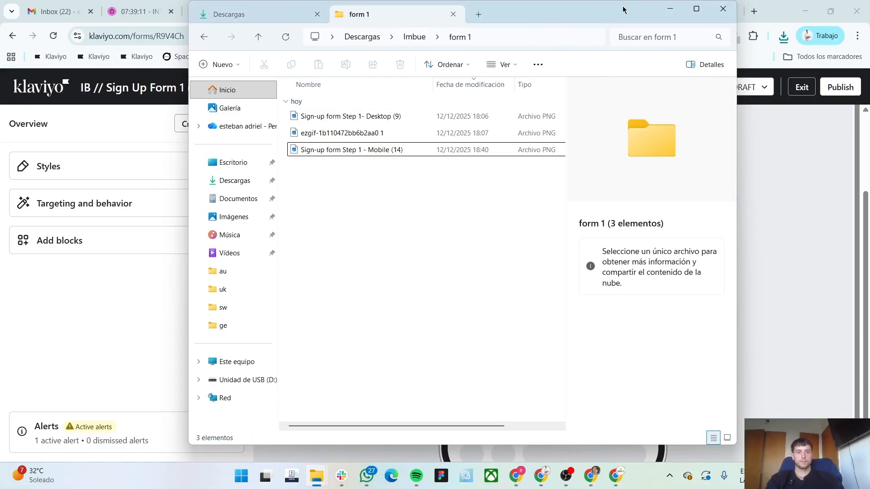
pyautogui.click(663, 10)
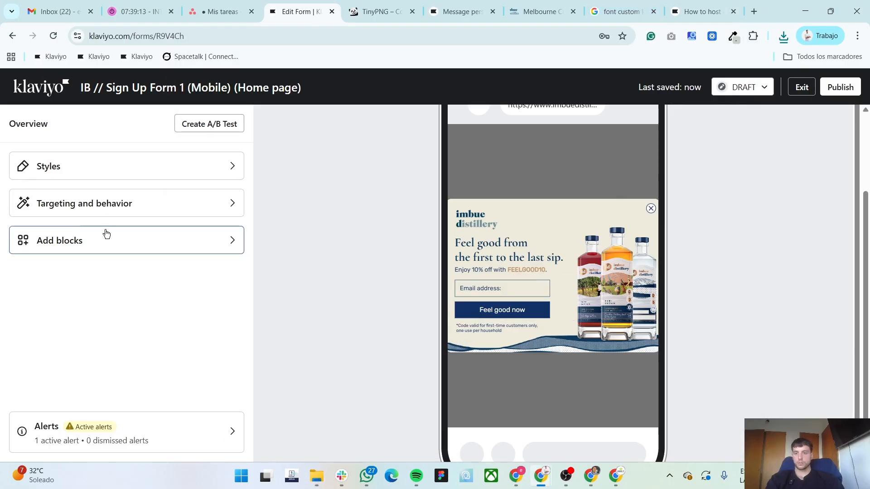
# - Replace the form's background image with an uploaded original version of "Sign-up form Step 1 - Mobile (14)" from the "form 1" folder
pyautogui.click(152, 175)
pyautogui.scroll(-5, 129, 351)
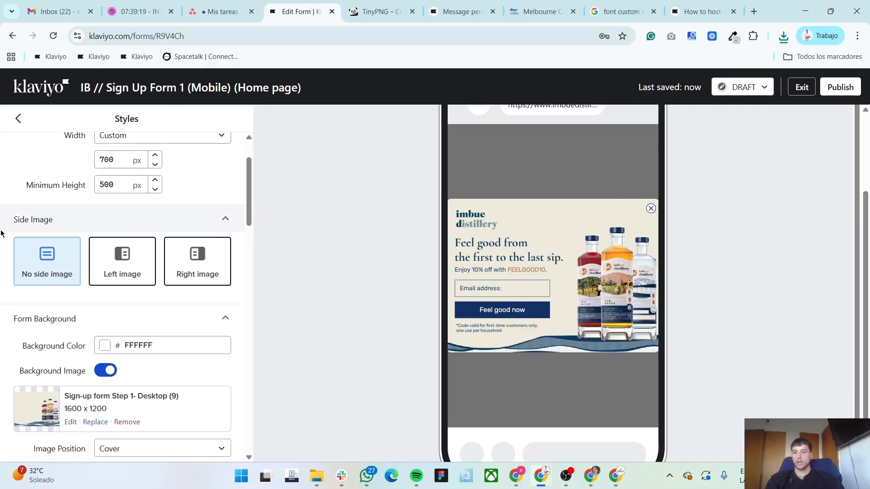
pyautogui.click(96, 317)
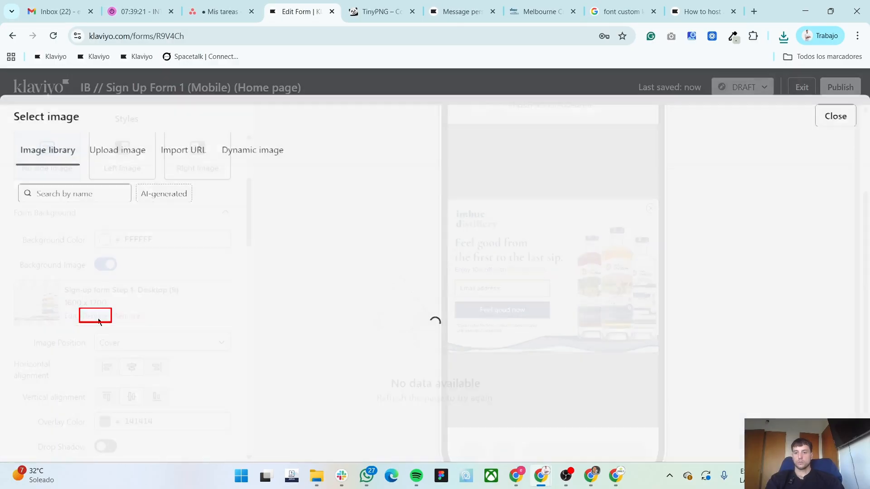
pyautogui.click(112, 151)
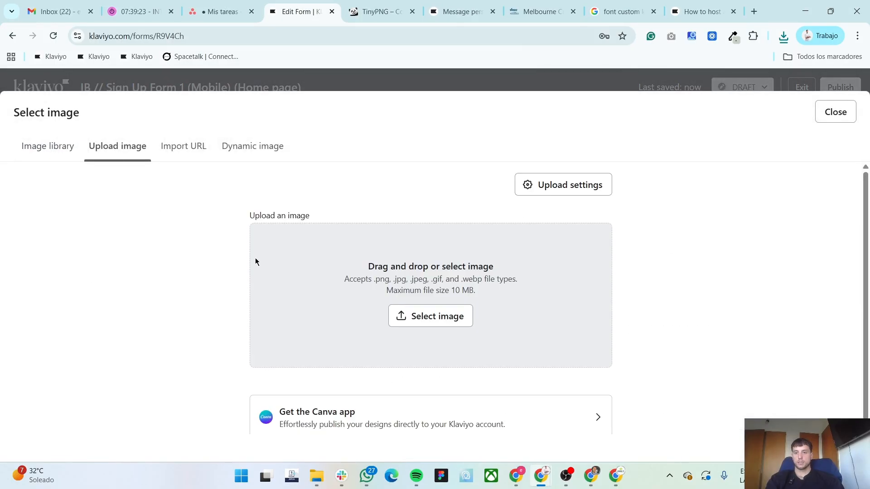
pyautogui.click(373, 288)
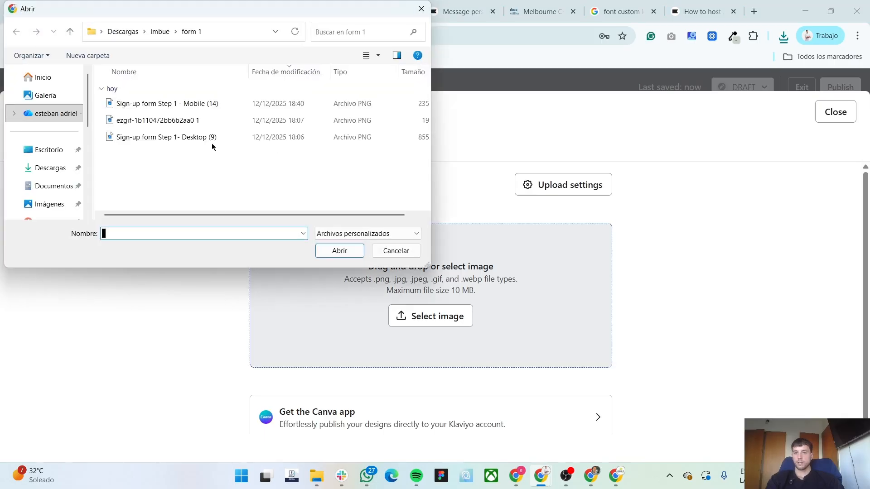
pyautogui.doubleClick(181, 104)
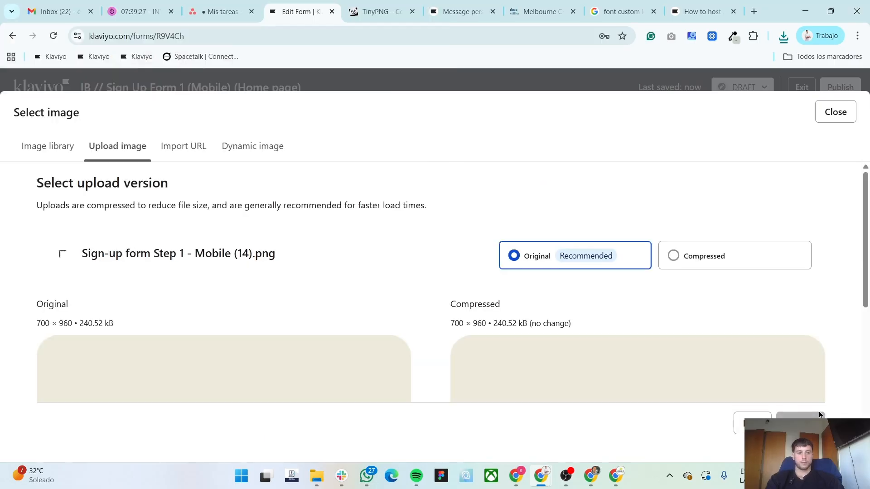
pyautogui.click(816, 416)
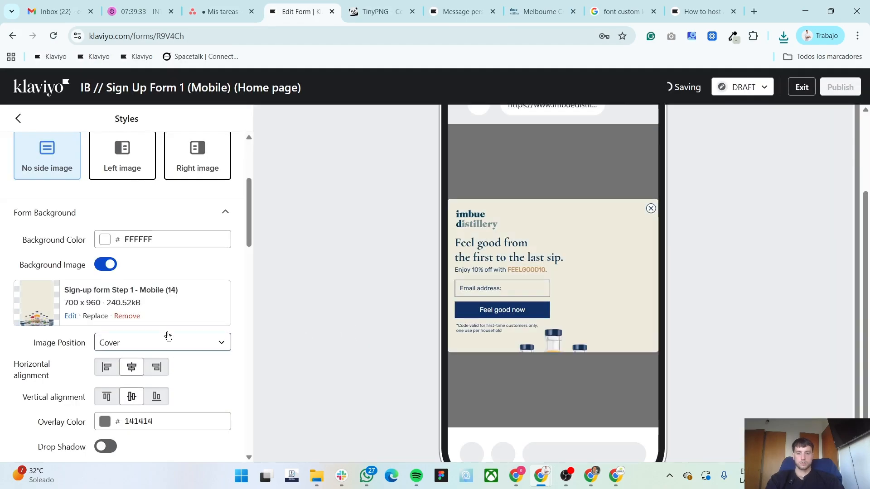
# - Set the popup's custom width to 350 px and its minimum height to 400 px
pyautogui.scroll(4, 138, 316)
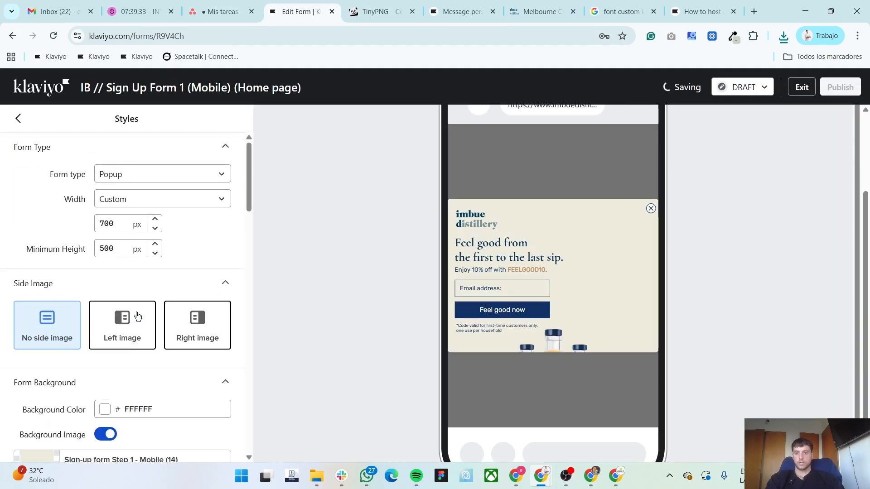
pyautogui.click(110, 219)
pyautogui.write('350')
pyautogui.press('Tab')
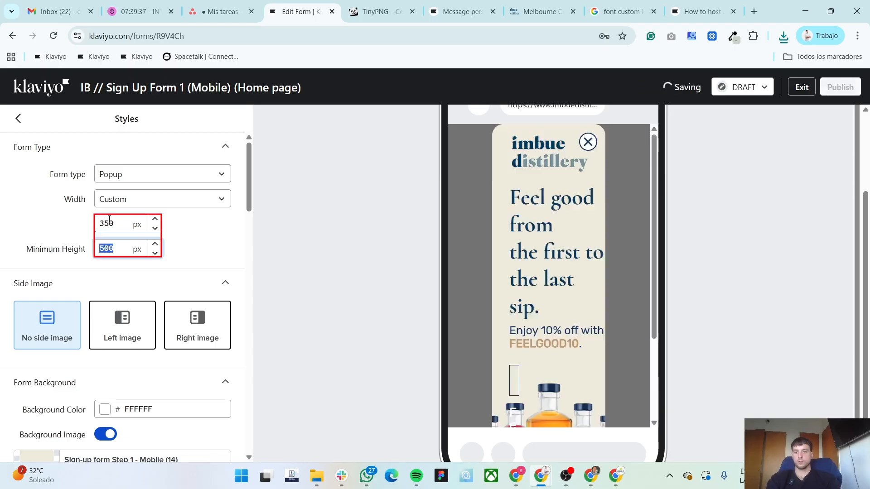
pyautogui.press('Tab')
pyautogui.doubleClick(104, 248)
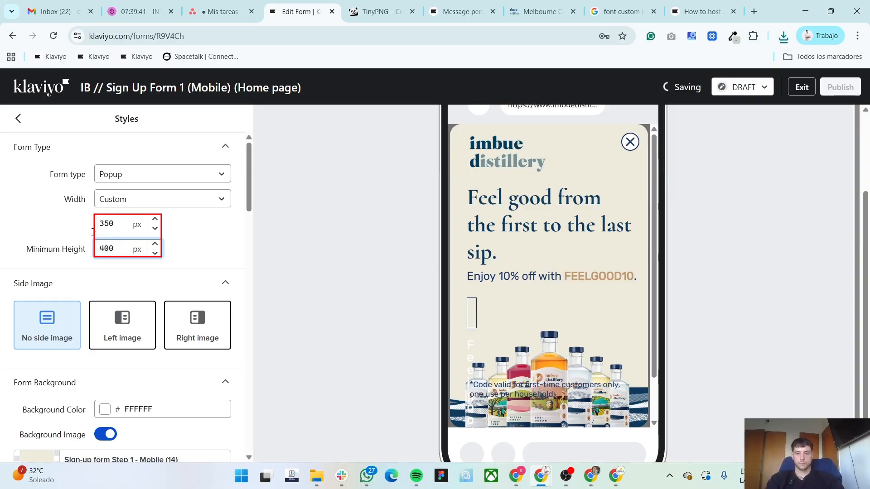
# - Widen the popup to 370 px and review its layout in the mobile preview
pyautogui.doubleClick(103, 222)
pyautogui.write('370')
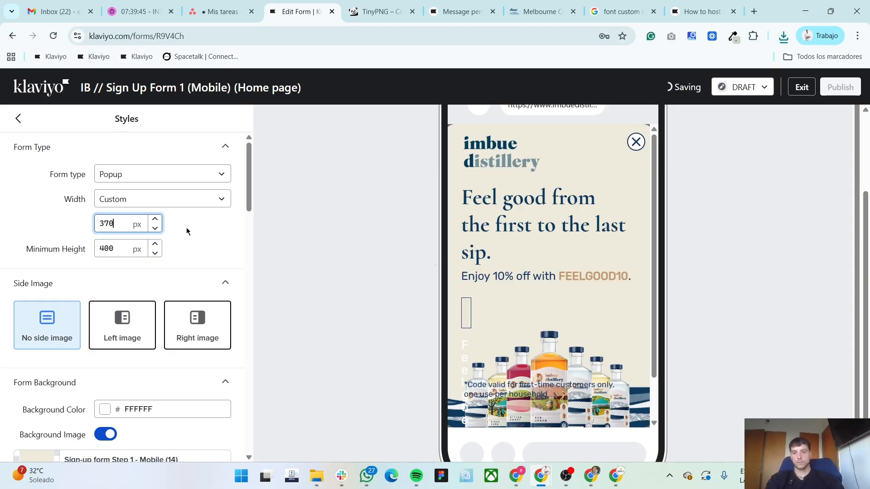
pyautogui.scroll(3, 628, 275)
pyautogui.scroll(-1, 615, 285)
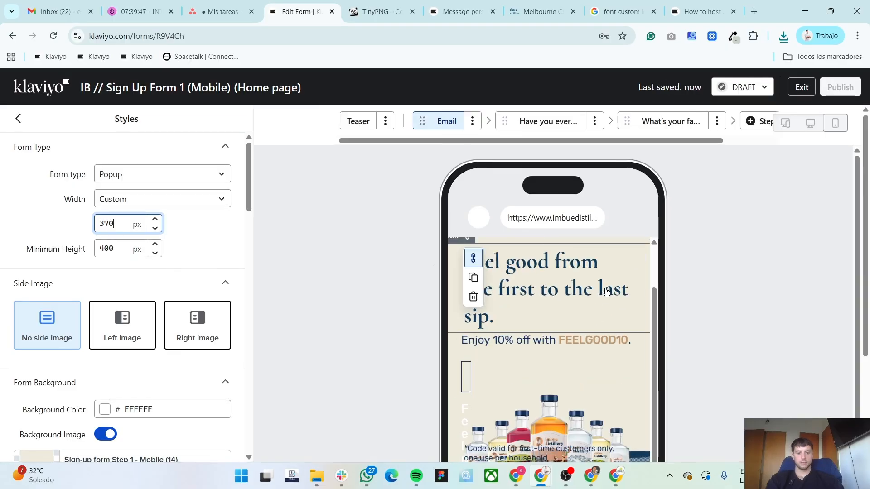
pyautogui.scroll(-3, 555, 407)
pyautogui.scroll(3, 542, 380)
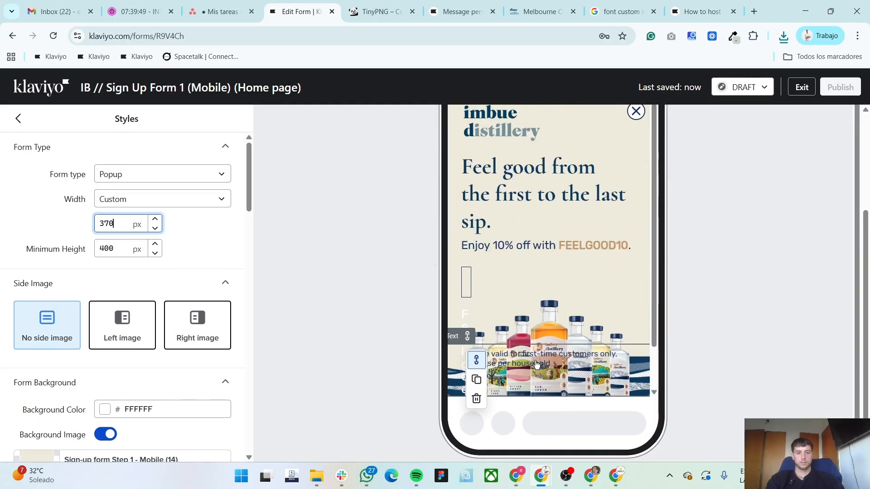
# - Set the logo image's width to 120 px and align it to the center
pyautogui.click(524, 200)
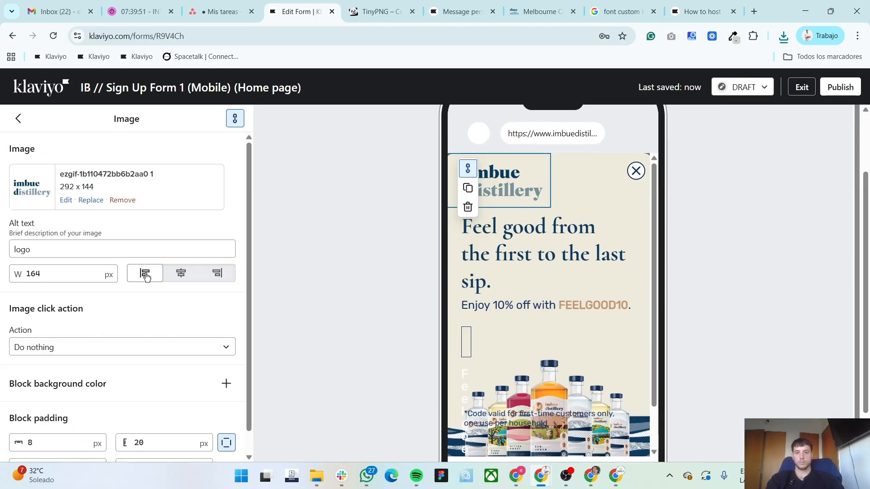
pyautogui.doubleClick(62, 271)
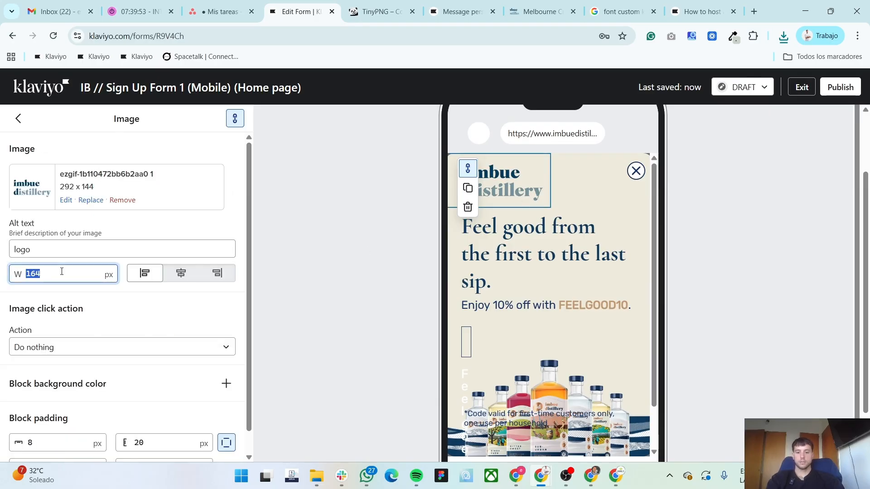
pyautogui.write('120')
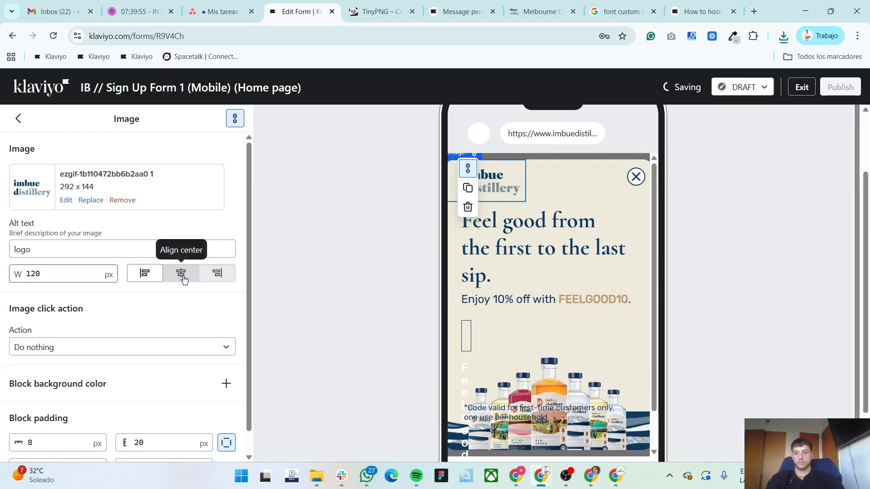
pyautogui.click(181, 273)
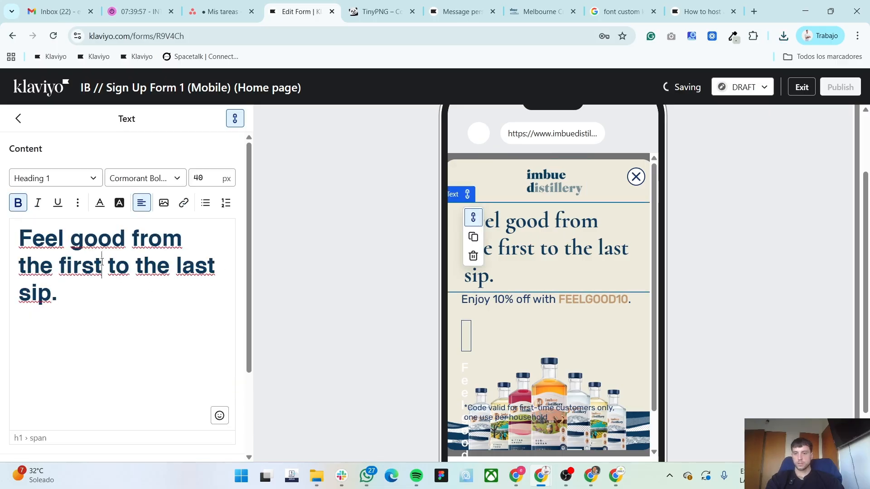
# - Center the "Feel good from the first to the last sip." heading, set its font size to 35 px, and compare with the Figma mobile design
pyautogui.hotkey('ctrl', 'a')
pyautogui.click(142, 202)
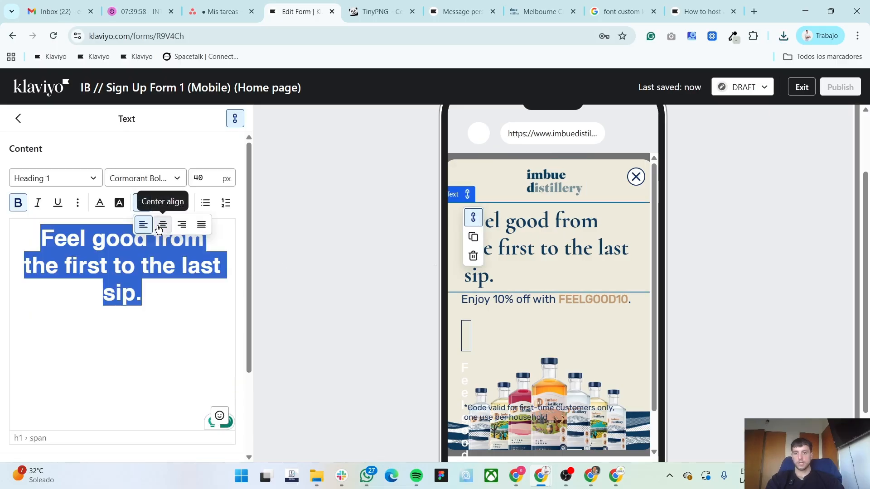
pyautogui.click(159, 227)
pyautogui.doubleClick(203, 177)
pyautogui.write('30')
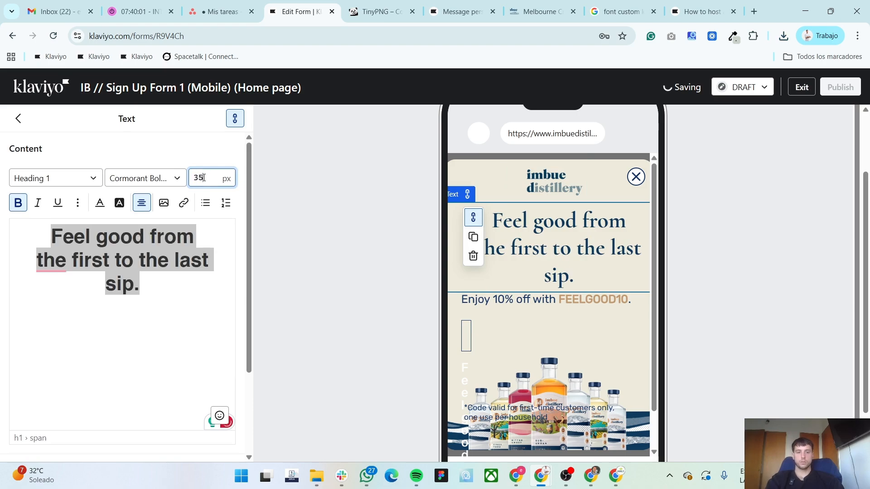
pyautogui.hotkey('alt', 'Tab')
pyautogui.hotkey('alt', 'Tab')
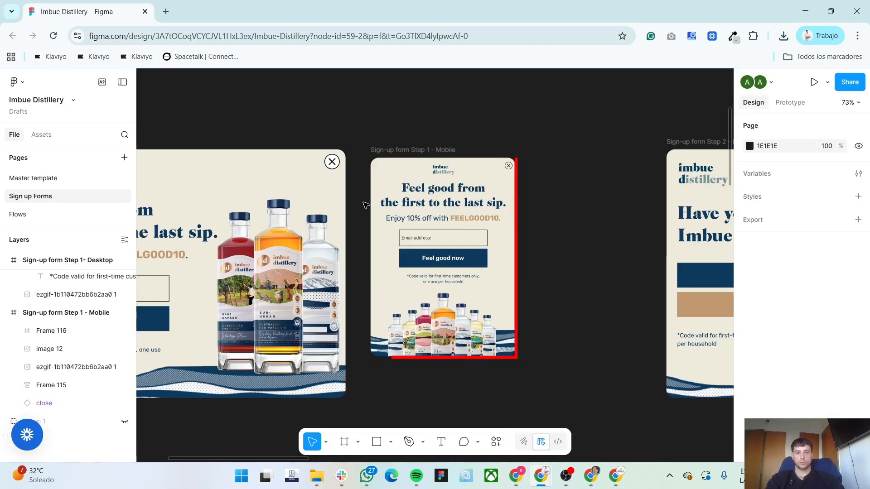
pyautogui.hotkey('alt', 'Tab')
# - Center the "Enjoy 10% off with FEELGOOD10." text below the heading
pyautogui.click(585, 282)
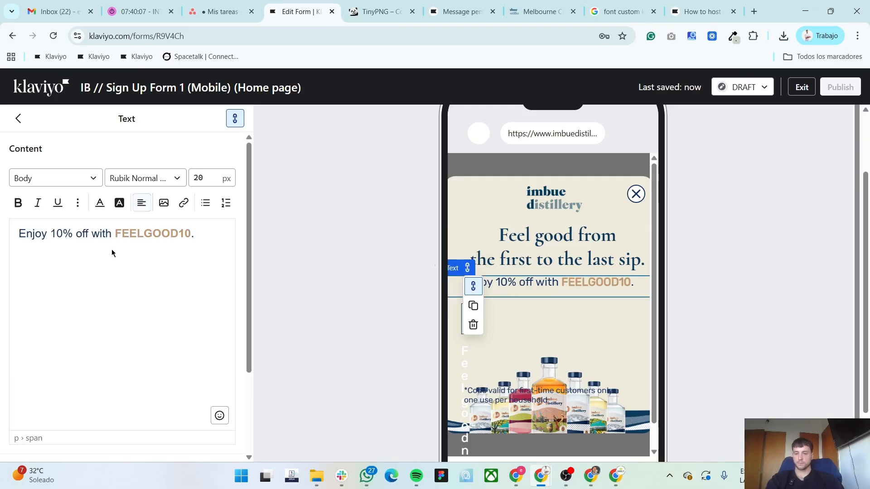
pyautogui.hotkey('ctrl', 'a')
pyautogui.click(141, 203)
pyautogui.click(163, 224)
pyautogui.click(102, 234)
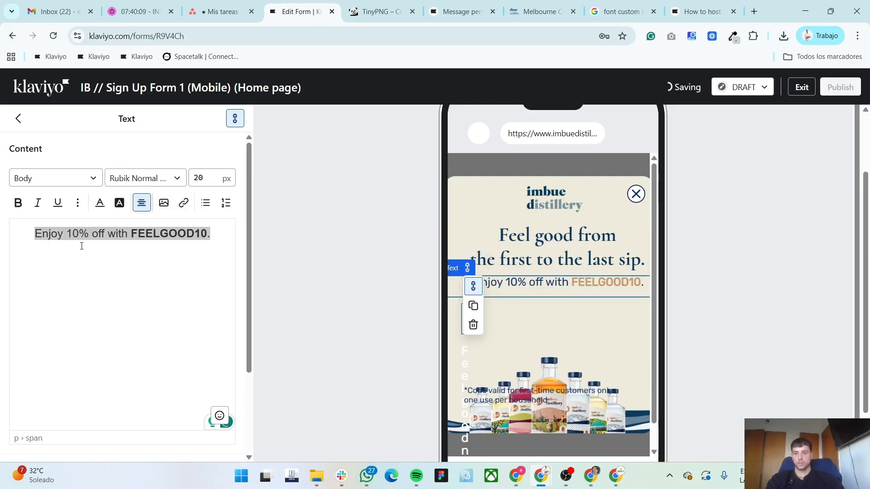
# - Set the right block padding of the email input and the "Feel good now" button to 30 px
pyautogui.click(558, 330)
pyautogui.scroll(-4, 136, 345)
pyautogui.doubleClick(164, 350)
pyautogui.write('30')
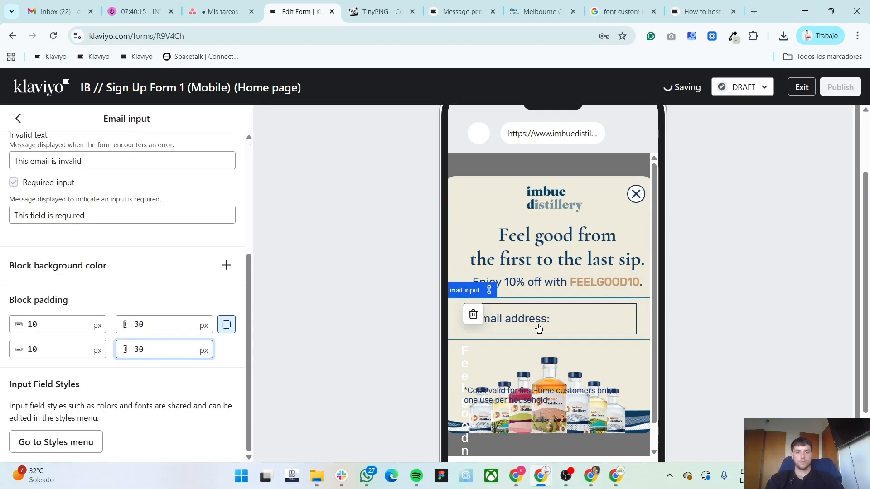
pyautogui.click(538, 355)
pyautogui.scroll(-4, 148, 393)
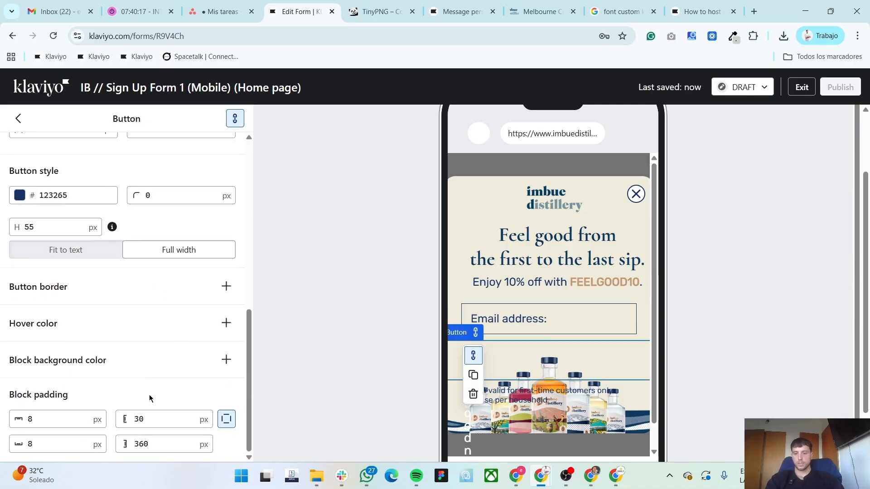
pyautogui.write('30')
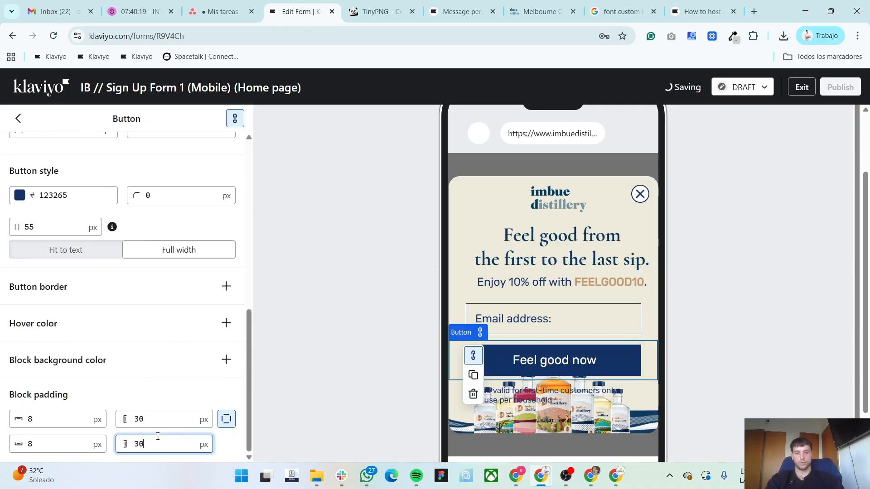
# - Center the "*Code valid for first-time customers only" disclaimer and set its left block padding to 6 px
pyautogui.click(600, 402)
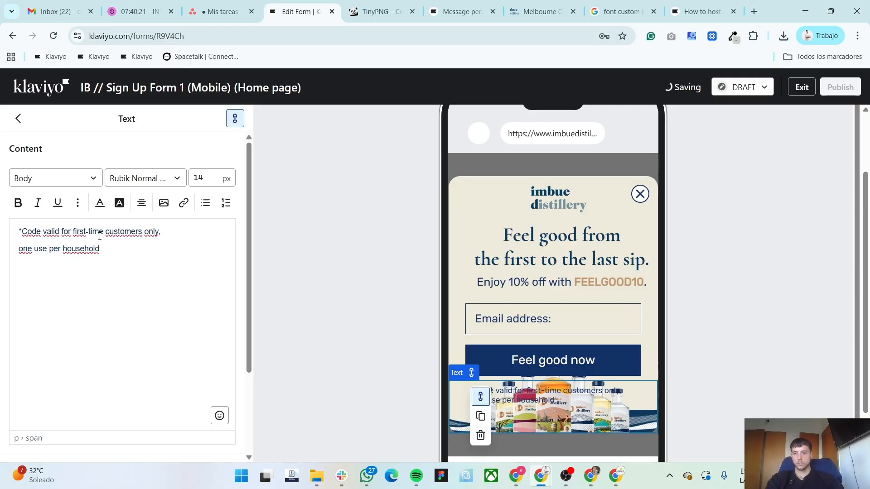
pyautogui.hotkey('ctrl', 'a')
pyautogui.click(141, 203)
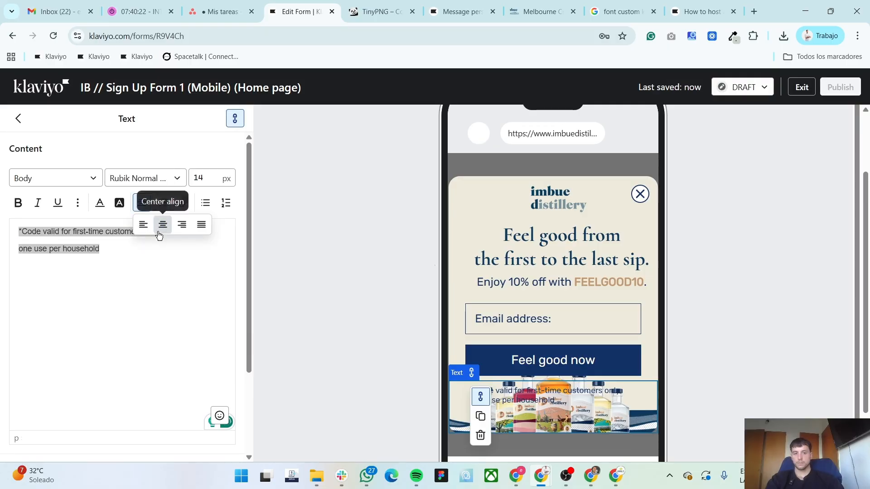
pyautogui.click(163, 225)
pyautogui.click(148, 309)
pyautogui.scroll(-2, 149, 311)
pyautogui.scroll(-1, 149, 363)
pyautogui.click(149, 418)
pyautogui.write('6')
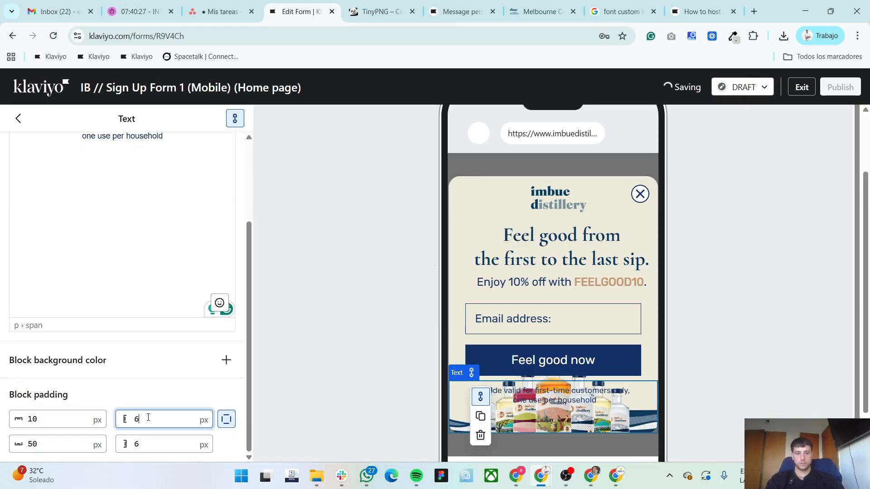
pyautogui.scroll(4, 97, 325)
pyautogui.click(18, 118)
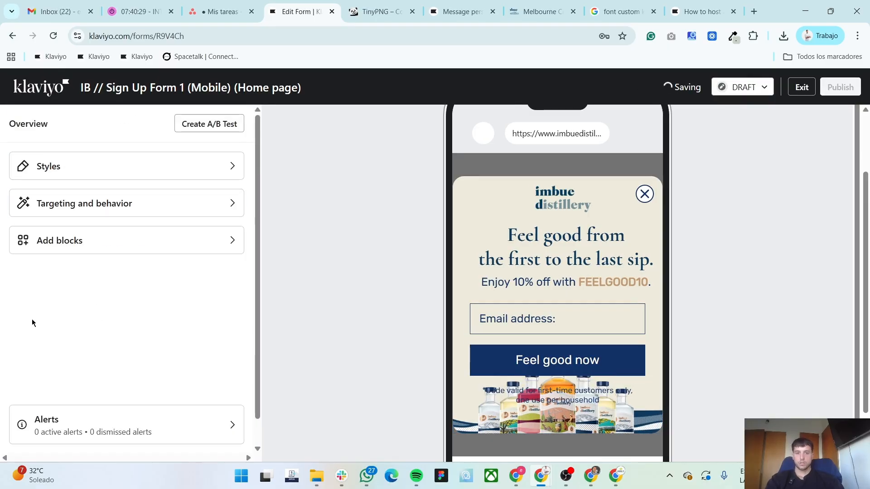
pyautogui.scroll(-2, 550, 224)
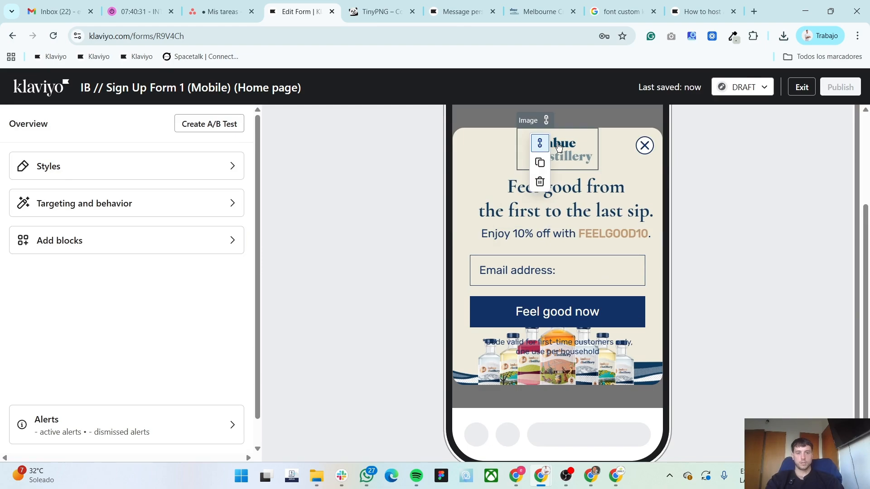
# - Set the bottom block padding of the heading and of the 10% discount line to 5 px
pyautogui.click(562, 150)
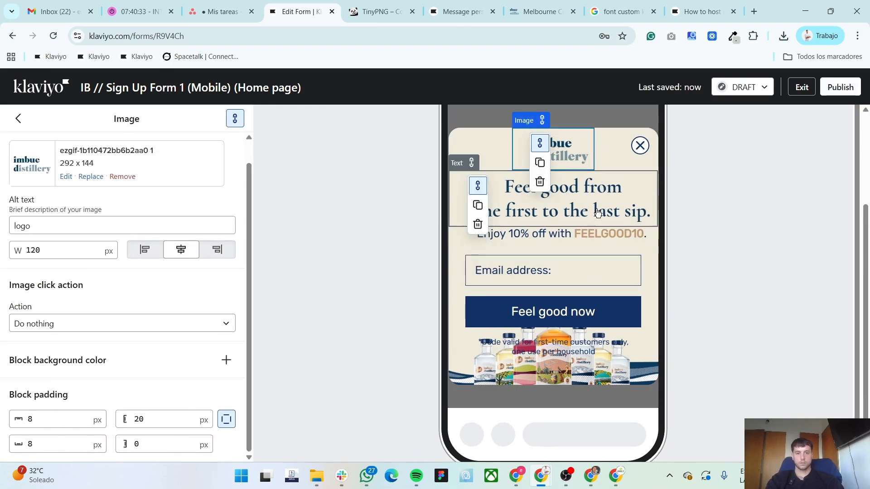
pyautogui.click(566, 199)
pyautogui.scroll(-5, 154, 314)
pyautogui.doubleClick(65, 442)
pyautogui.write('5')
pyautogui.click(555, 245)
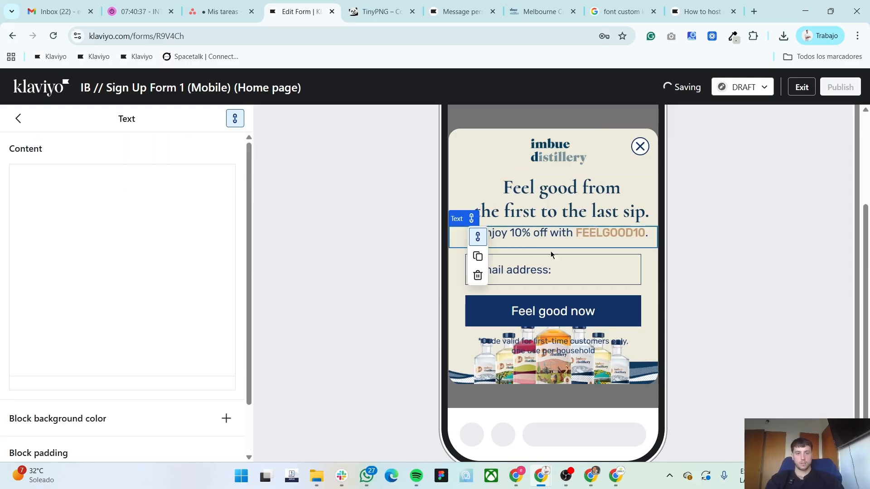
pyautogui.scroll(-2, 62, 425)
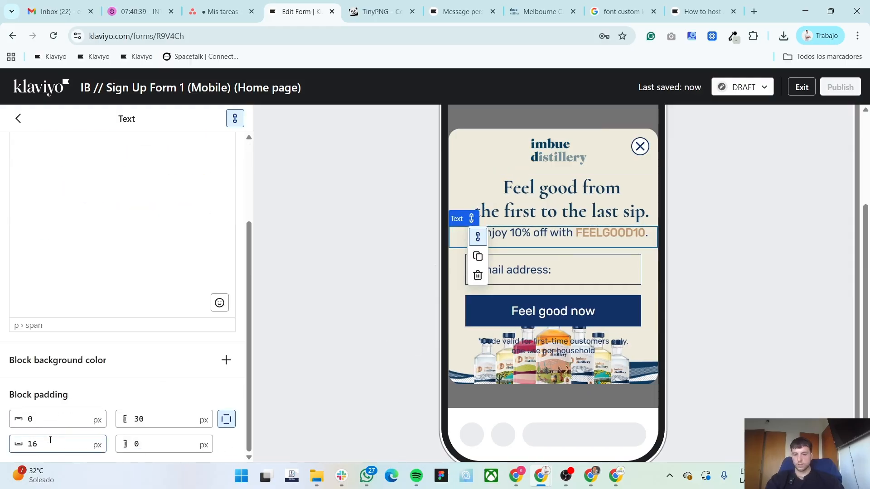
pyautogui.write('5')
# - Set the vertical block padding of the email input and the "Feel good now" button to 5 px
pyautogui.click(573, 274)
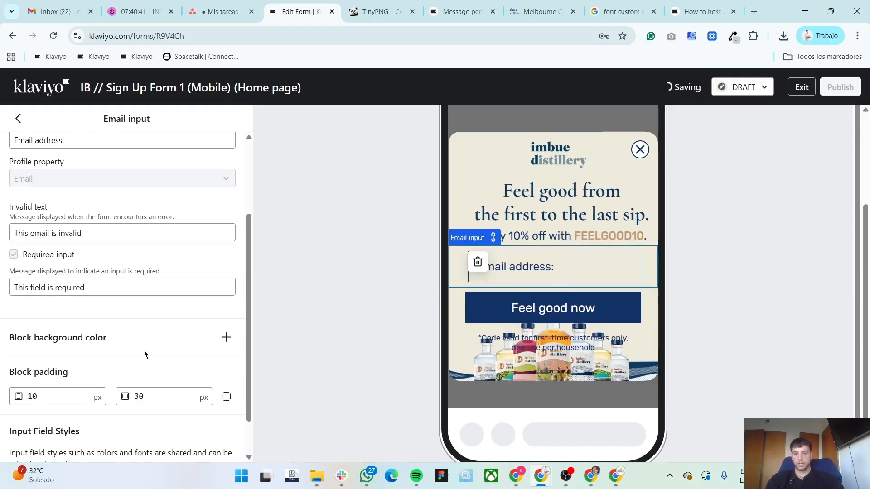
pyautogui.scroll(-1, 87, 318)
pyautogui.doubleClick(50, 350)
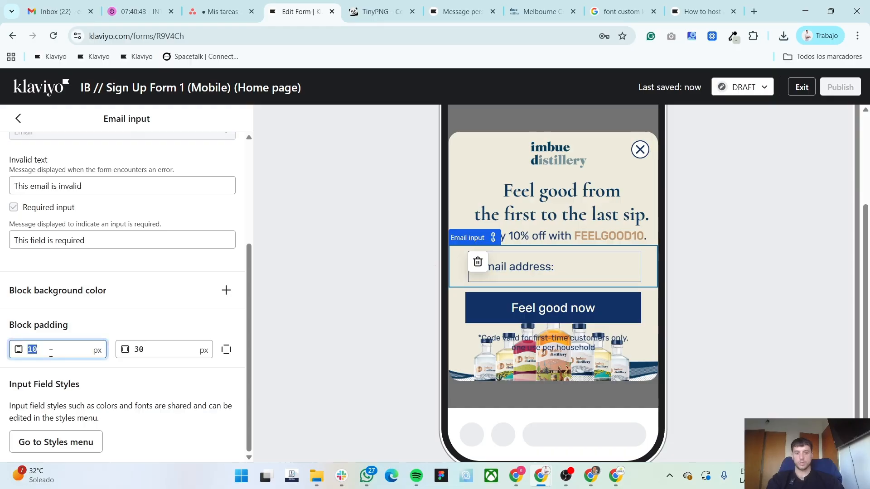
pyautogui.write('5')
pyautogui.click(579, 317)
pyautogui.scroll(-4, 113, 376)
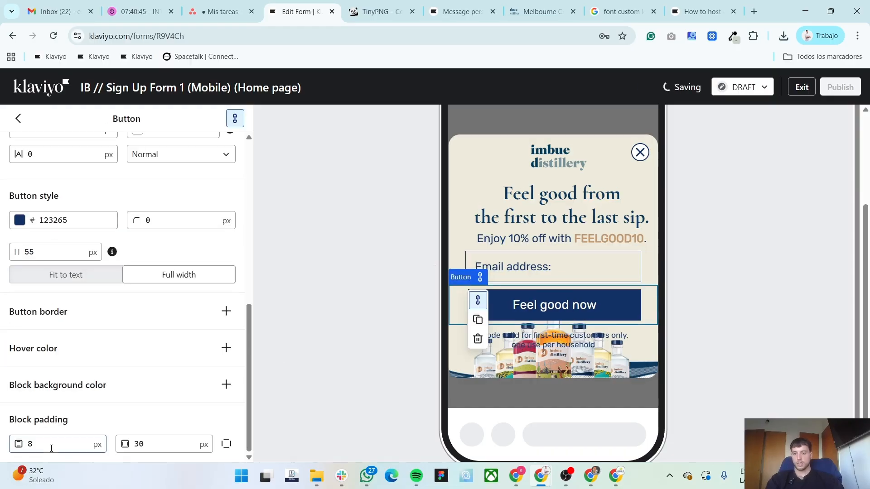
pyautogui.write('5')
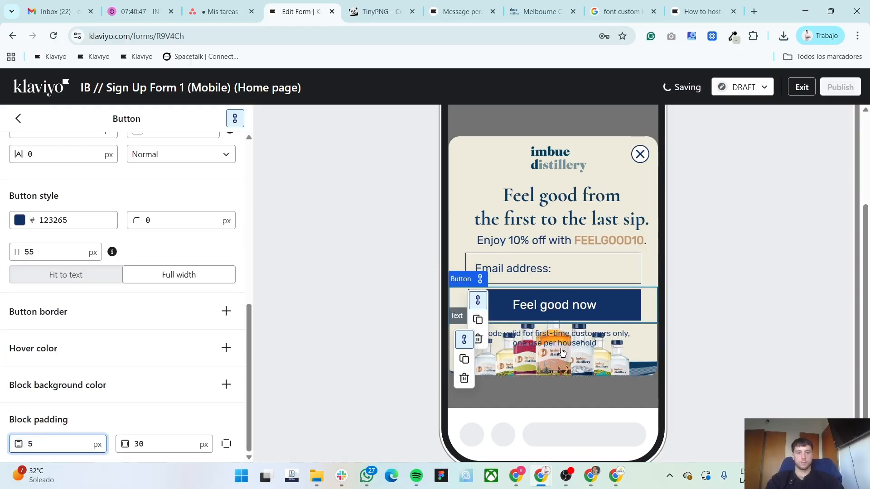
# - Set the disclaimer text's bottom block padding to 200 px to make room for the bottles
pyautogui.click(561, 353)
pyautogui.scroll(-1, 48, 333)
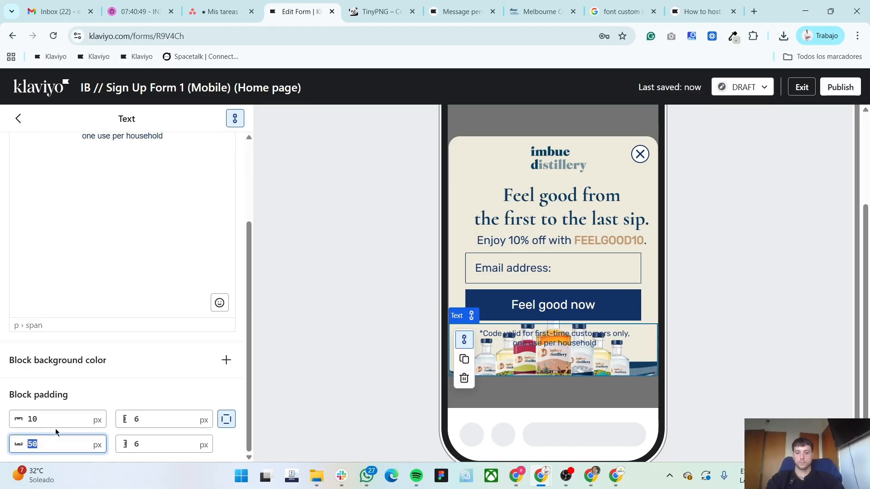
pyautogui.write('150')
pyautogui.press('BackSpace')
pyautogui.press('BackSpace')
pyautogui.press('BackSpace')
pyautogui.write('200')
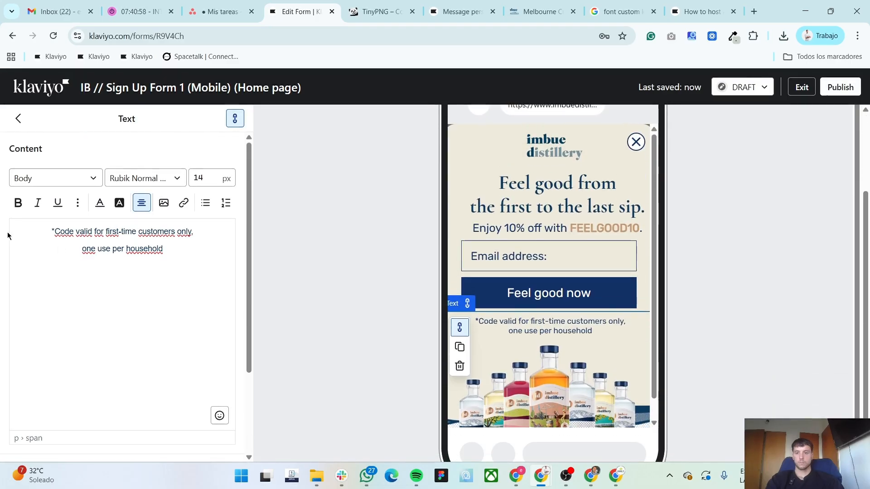
# - In the form styles, reduce the popup's width to 340 px and set its minimum height to 450 px
pyautogui.click(17, 119)
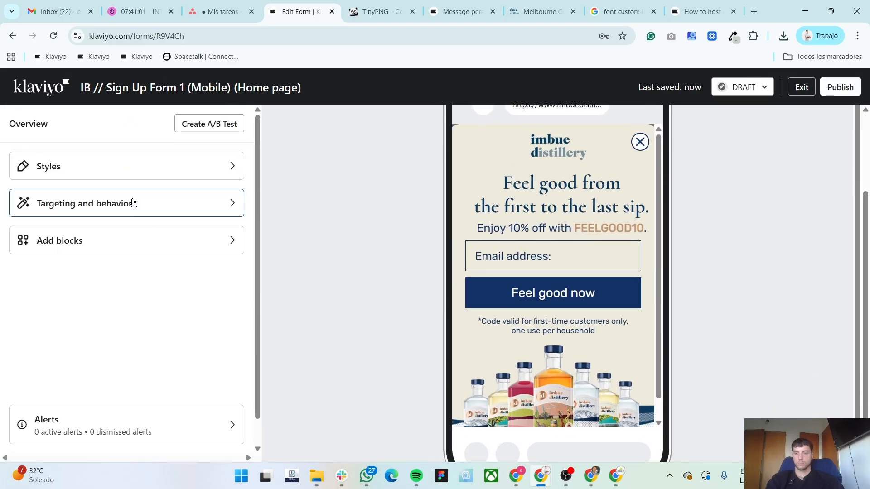
pyautogui.click(132, 175)
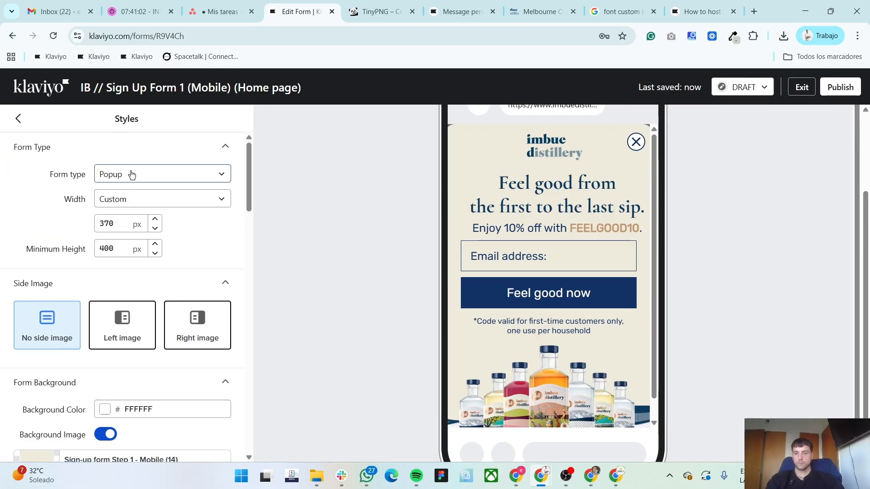
pyautogui.click(152, 229)
pyautogui.click(152, 229)
pyautogui.click(152, 229)
pyautogui.click(152, 229)
pyautogui.click(152, 230)
pyautogui.click(155, 254)
pyautogui.click(155, 254)
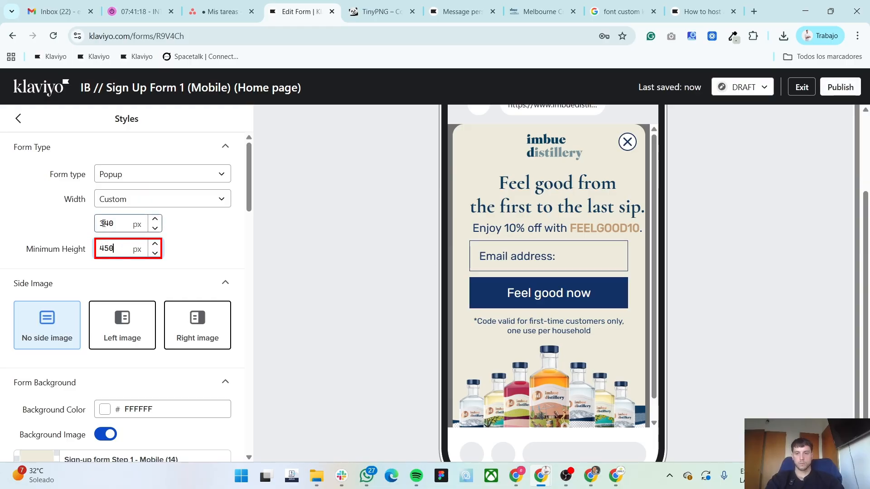
# - Review the resized first step of the mobile popup and its form style settings
pyautogui.scroll(-2, 551, 309)
pyautogui.scroll(5, 551, 309)
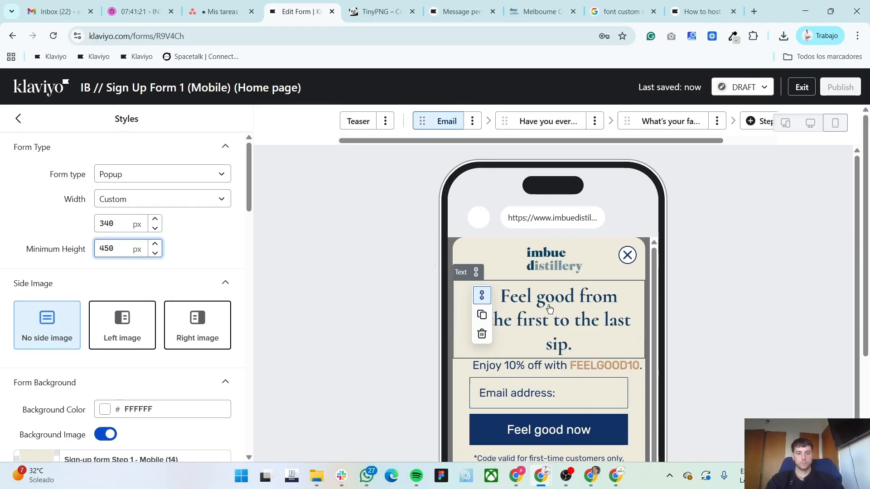
pyautogui.scroll(-2, 186, 272)
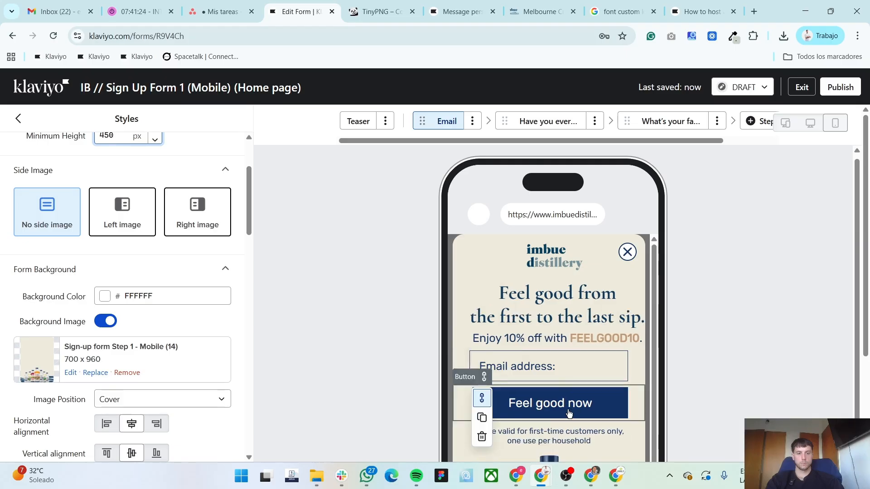
pyautogui.scroll(-4, 114, 299)
pyautogui.scroll(5, 136, 272)
pyautogui.click(18, 119)
pyautogui.scroll(-3, 798, 311)
pyautogui.scroll(3, 795, 311)
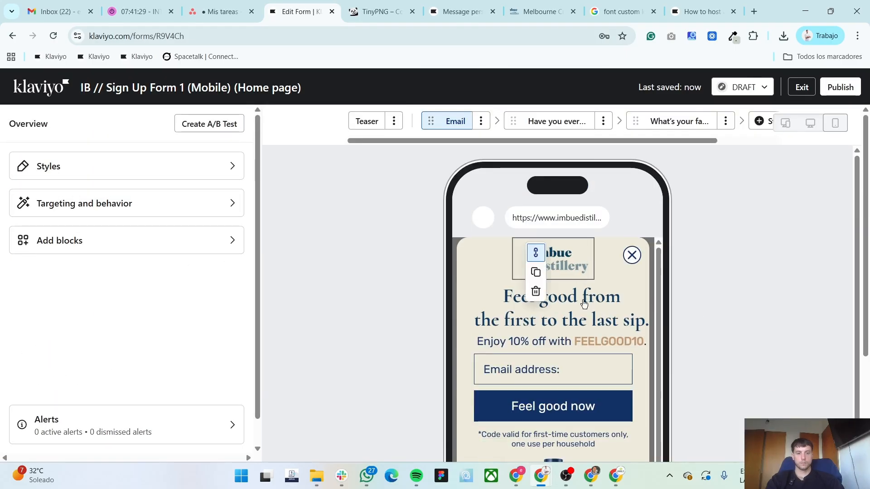
# - In the form styles, set the input field height to 50 px
pyautogui.click(59, 172)
pyautogui.scroll(-10, 93, 350)
pyautogui.scroll(-6, 94, 350)
pyautogui.doubleClick(124, 363)
pyautogui.write('50')
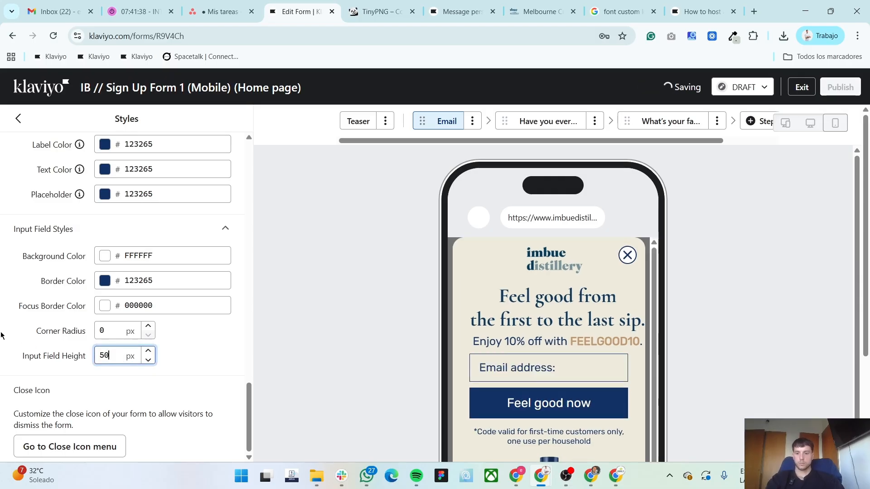
pyautogui.scroll(10, 12, 336)
pyautogui.click(18, 119)
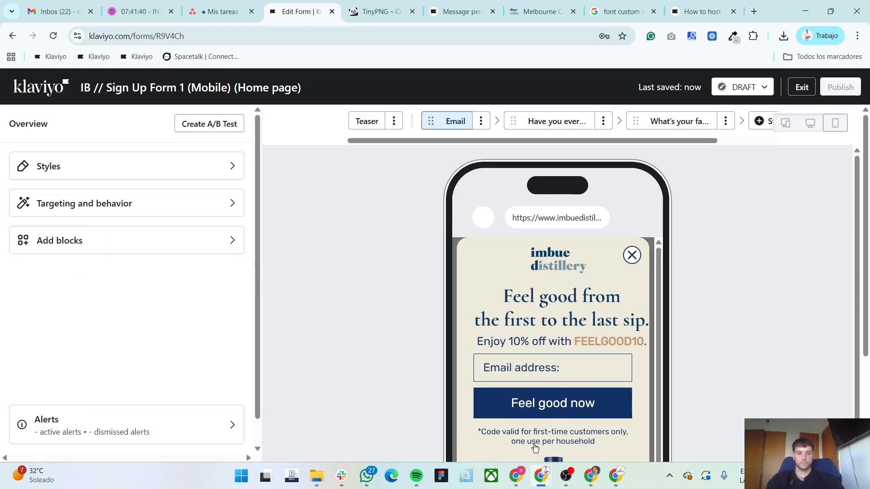
# - Set the "Feel good now" button's height to 50 px
pyautogui.click(548, 404)
pyautogui.scroll(-8, 80, 388)
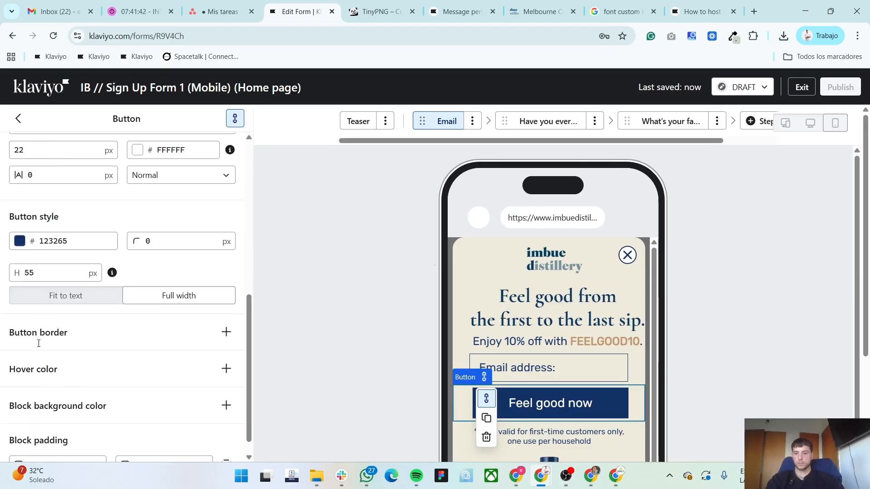
pyautogui.doubleClick(50, 272)
pyautogui.write('50')
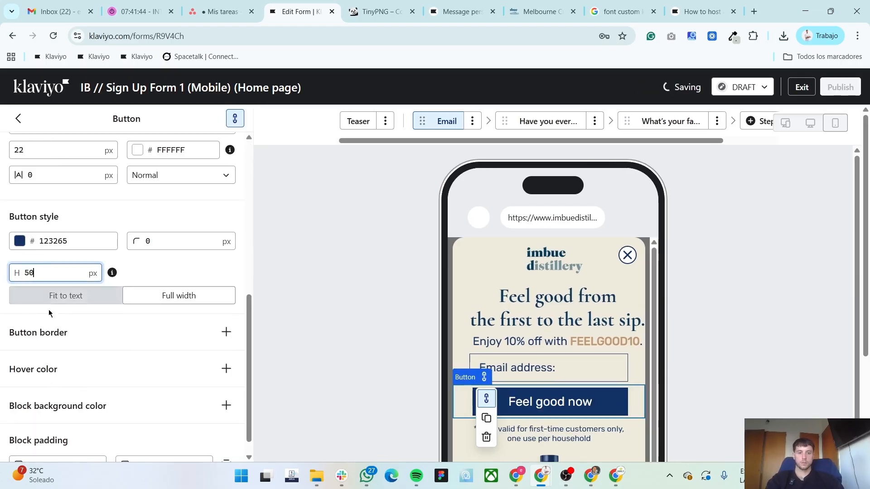
pyautogui.scroll(10, 50, 307)
pyautogui.click(17, 118)
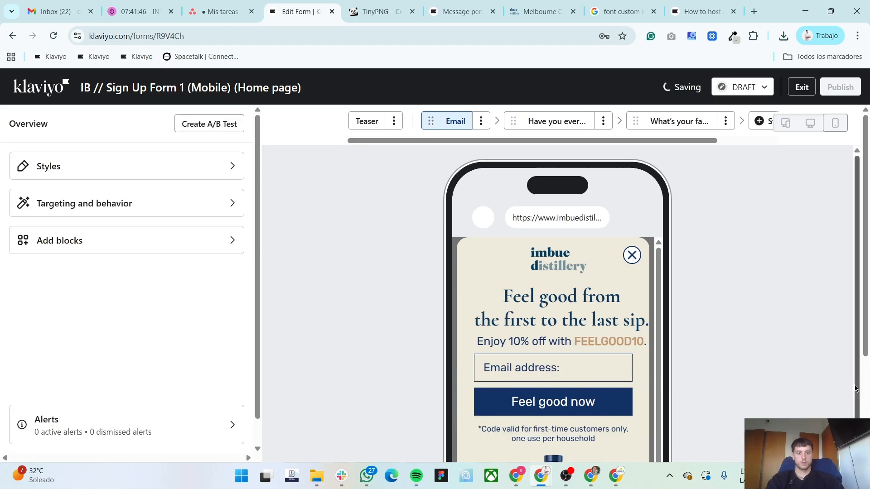
# - Compare the popup's first step in the mobile preview with the Step 1 mobile design in Figma
pyautogui.scroll(-3, 576, 375)
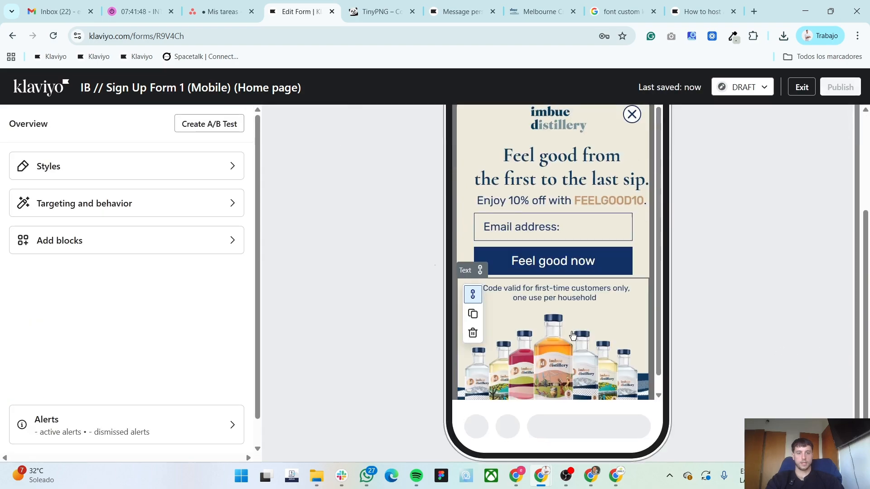
pyautogui.hotkey('alt', 'Tab')
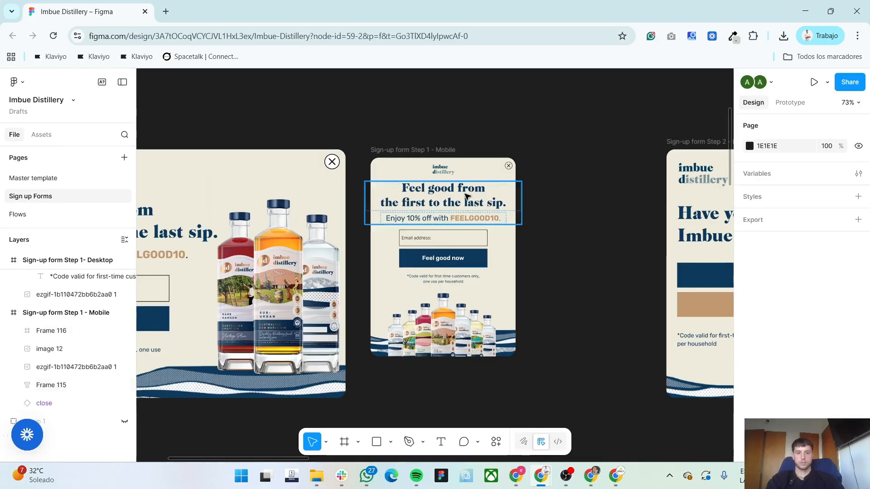
pyautogui.hotkey('alt', 'Tab')
pyautogui.scroll(-3, 836, 390)
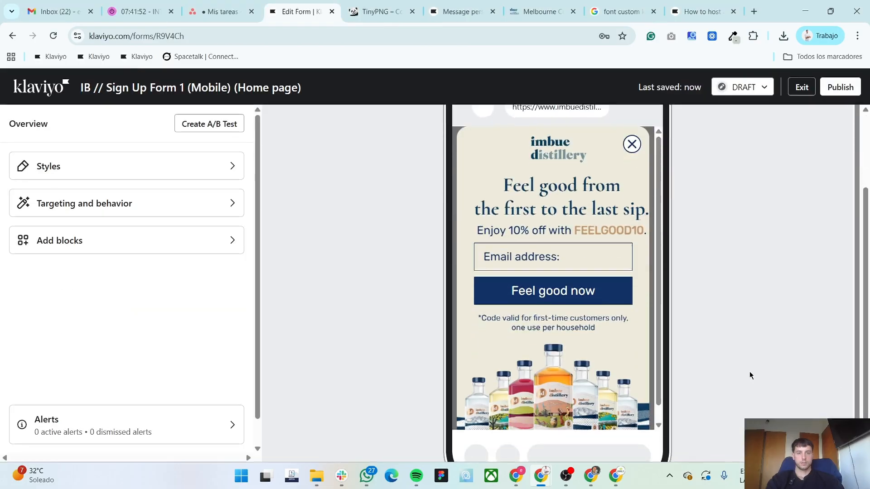
pyautogui.scroll(3, 634, 233)
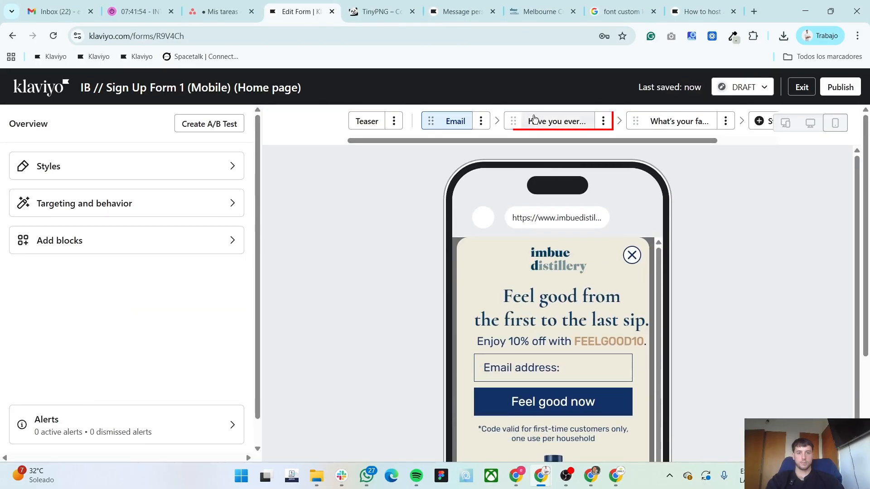
# - On the "Have you ever..." step, set the heading's font size to 30 px and center it
pyautogui.click(553, 125)
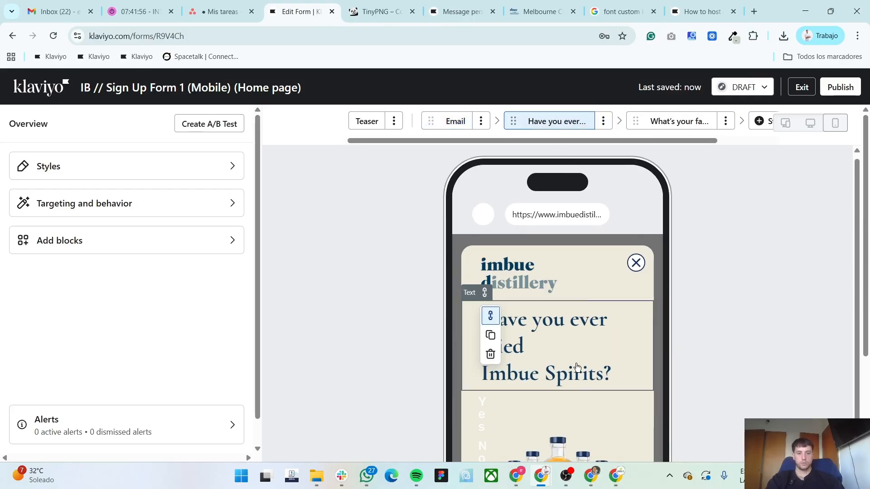
pyautogui.click(579, 339)
pyautogui.click(89, 258)
pyautogui.hotkey('ctrl', 'a')
pyautogui.click(205, 177)
pyautogui.write('30')
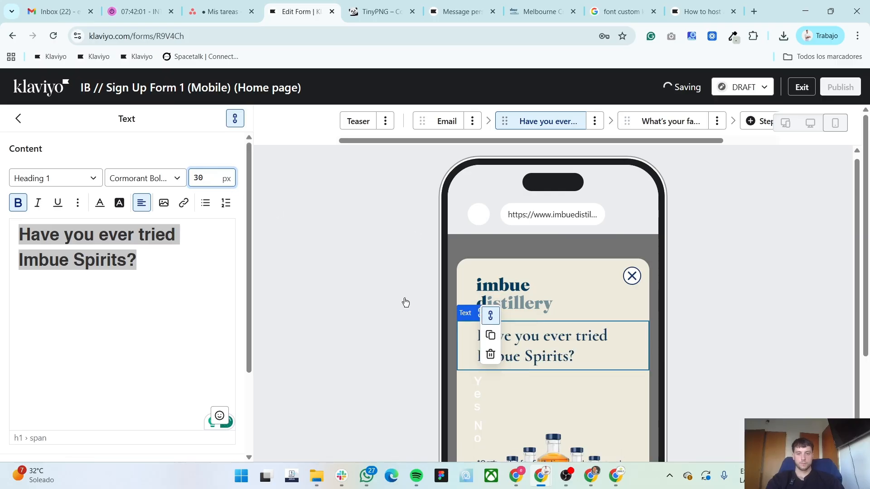
pyautogui.click(142, 203)
pyautogui.click(163, 225)
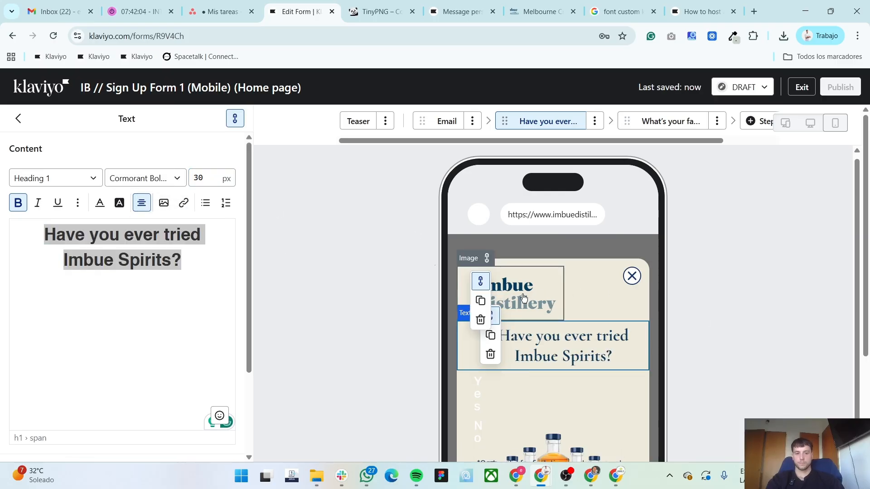
# - Set the second step's logo to 120 px wide, center it, and set its right block padding to 20 px
pyautogui.click(517, 292)
pyautogui.doubleClick(64, 273)
pyautogui.write('120')
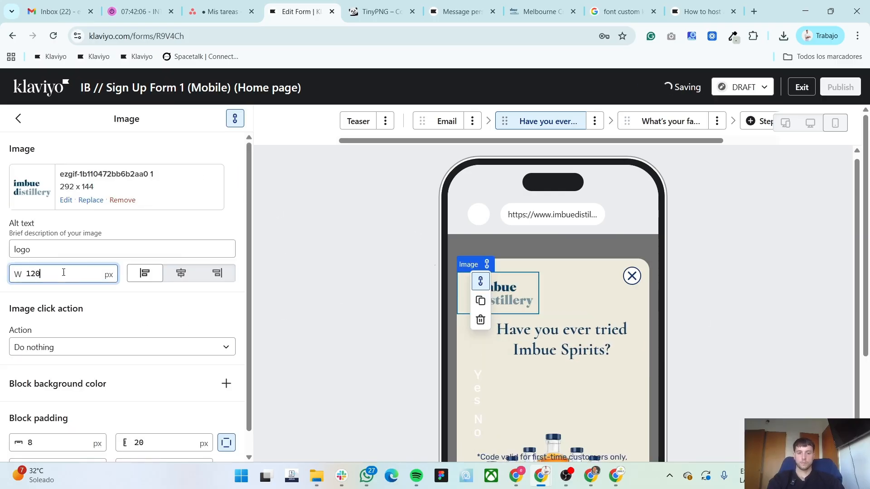
pyautogui.click(181, 273)
pyautogui.scroll(-1, 157, 442)
pyautogui.doubleClick(156, 443)
pyautogui.write('20')
pyautogui.scroll(-3, 570, 233)
# - Set the Yes button's right block padding to 30 px and its height to 50 px
pyautogui.click(544, 283)
pyautogui.scroll(-5, 129, 384)
pyautogui.doubleClick(158, 442)
pyautogui.write('30')
pyautogui.doubleClick(29, 227)
pyautogui.write('50')
# - Set the No button's height to 50 px and its right block padding to 30 px
pyautogui.click(586, 282)
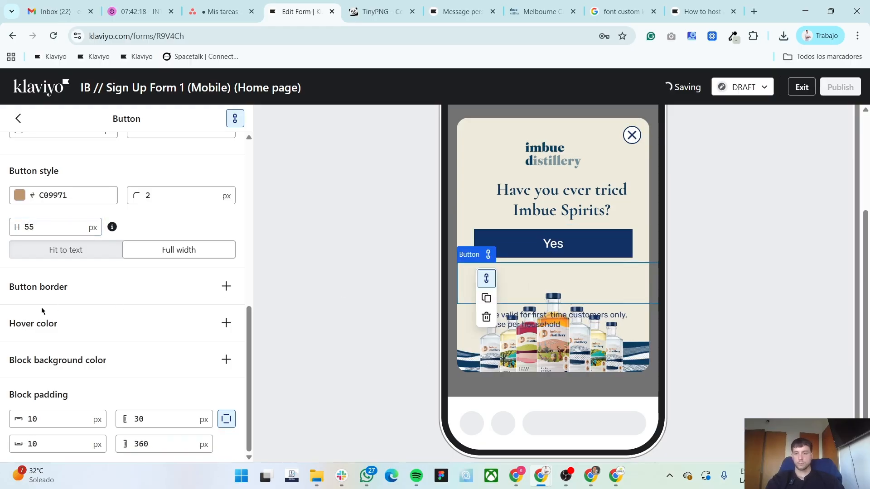
pyautogui.doubleClick(40, 230)
pyautogui.write('50')
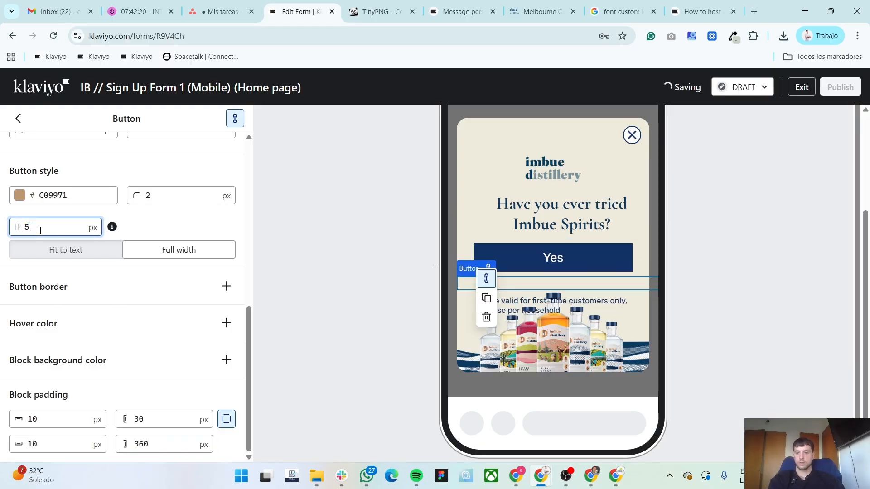
pyautogui.doubleClick(158, 443)
pyautogui.write('3')
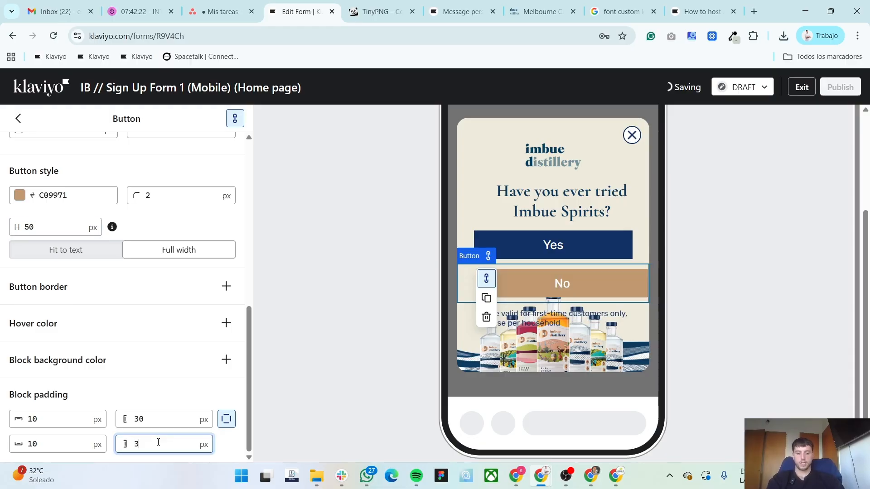
# - Center the second step's disclaimer text and set its left block padding to 6 px
pyautogui.click(479, 347)
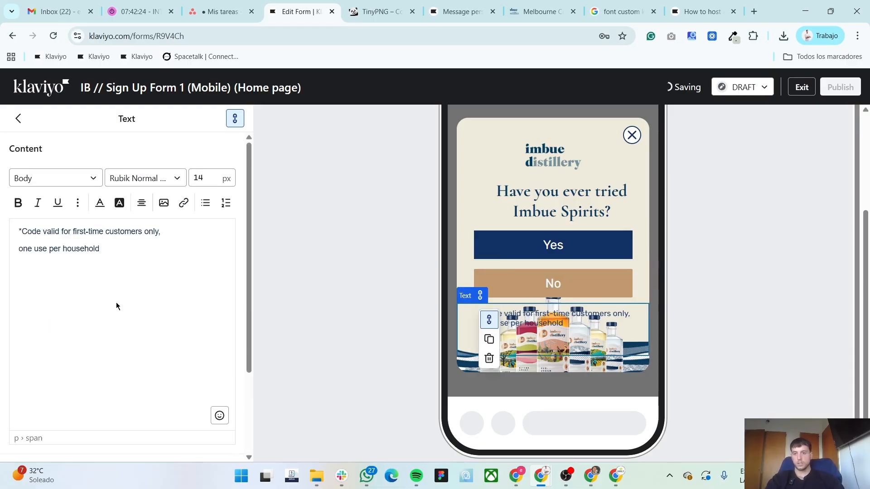
pyautogui.hotkey('ctrl', 'a')
pyautogui.click(141, 203)
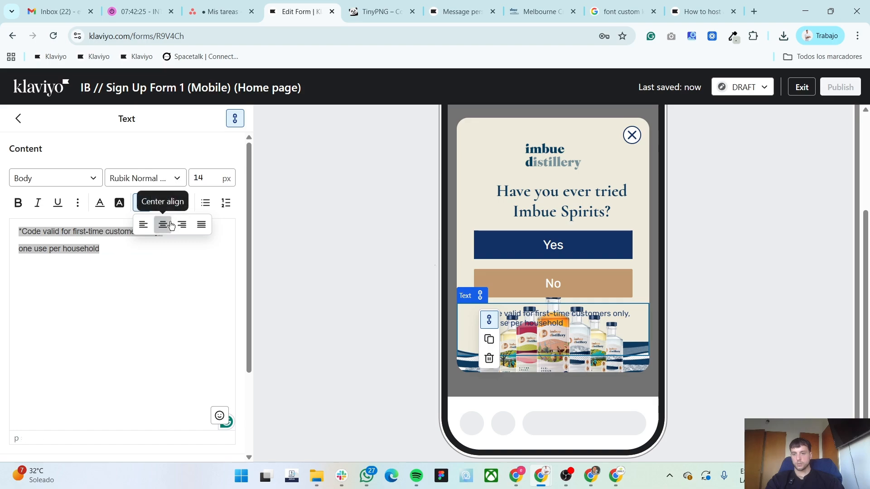
pyautogui.click(163, 224)
pyautogui.click(63, 308)
pyautogui.scroll(-3, 70, 321)
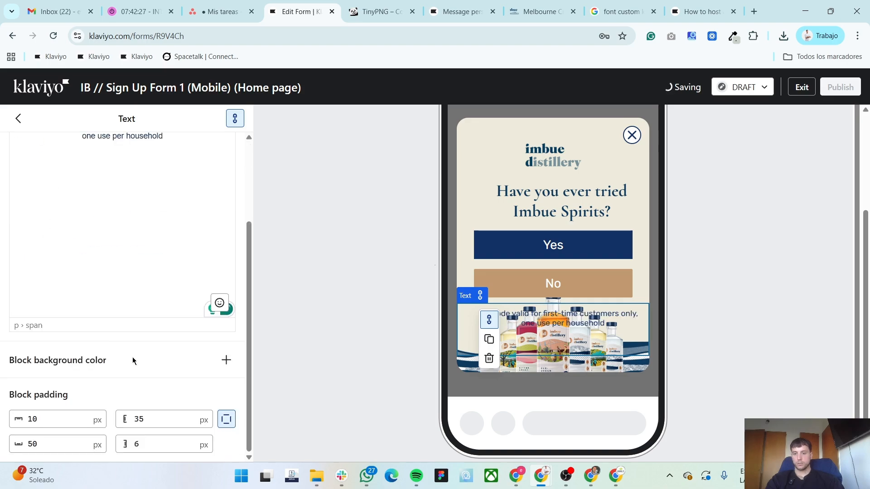
pyautogui.doubleClick(155, 419)
pyautogui.write('6')
pyautogui.scroll(3, 85, 244)
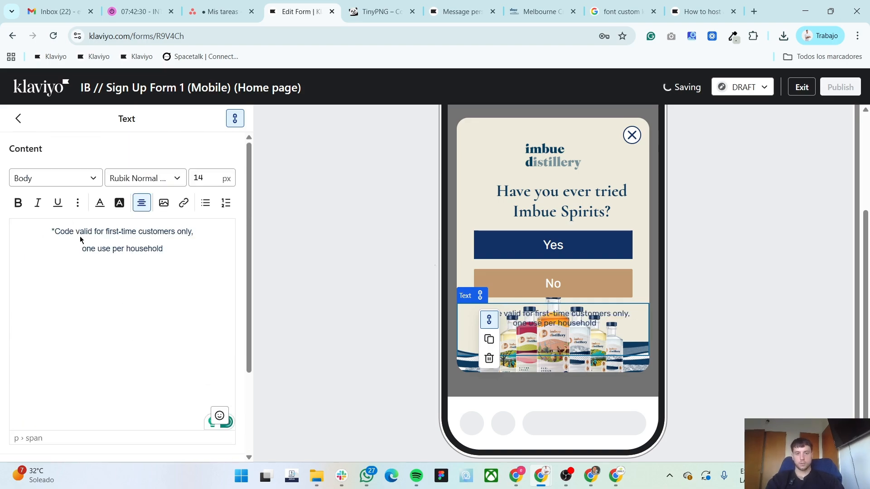
pyautogui.click(16, 119)
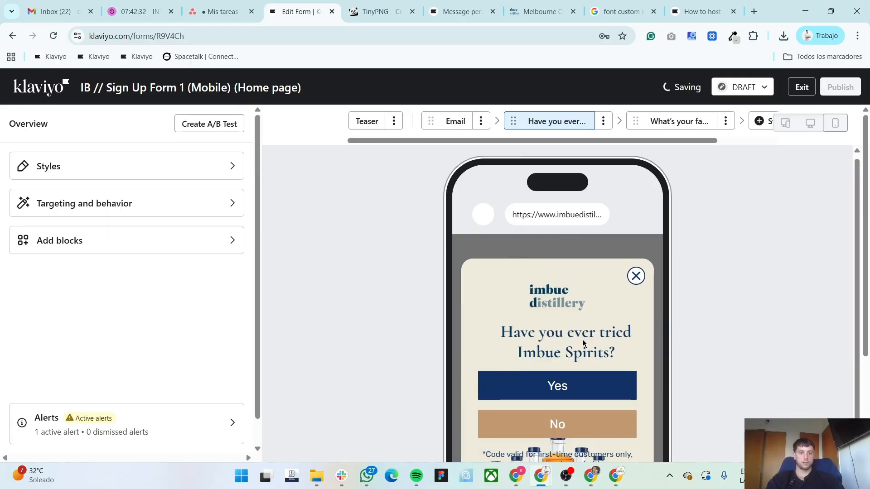
# - Set the left and right block padding of the "Have you ever tried Imbue Spirits?" heading to 20 px
pyautogui.click(571, 357)
pyautogui.scroll(-3, 172, 380)
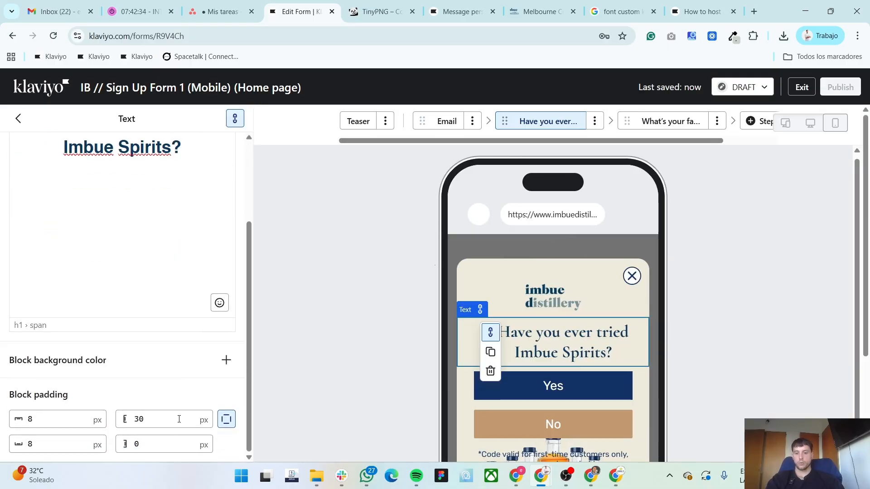
pyautogui.click(154, 419)
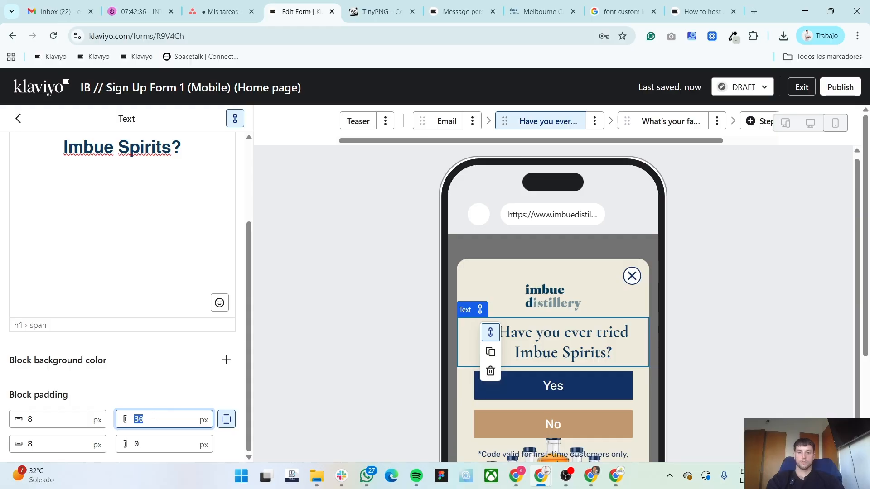
pyautogui.write('20')
pyautogui.press('Tab')
pyautogui.press('Tab')
pyautogui.press('Tab')
pyautogui.write('20')
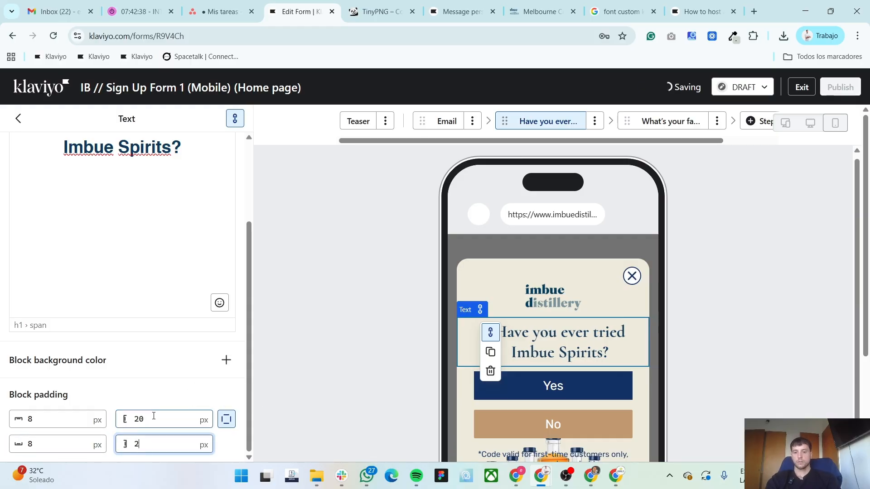
pyautogui.scroll(3, 39, 132)
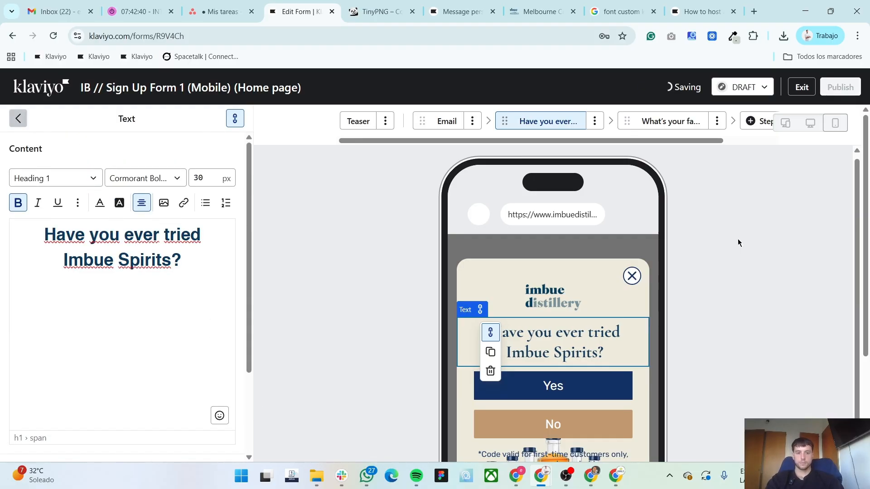
# - Set the second step's disclaimer text's bottom block padding to 190 px so it clears the bottles
pyautogui.scroll(-3, 725, 249)
pyautogui.click(569, 319)
pyautogui.scroll(-3, 106, 345)
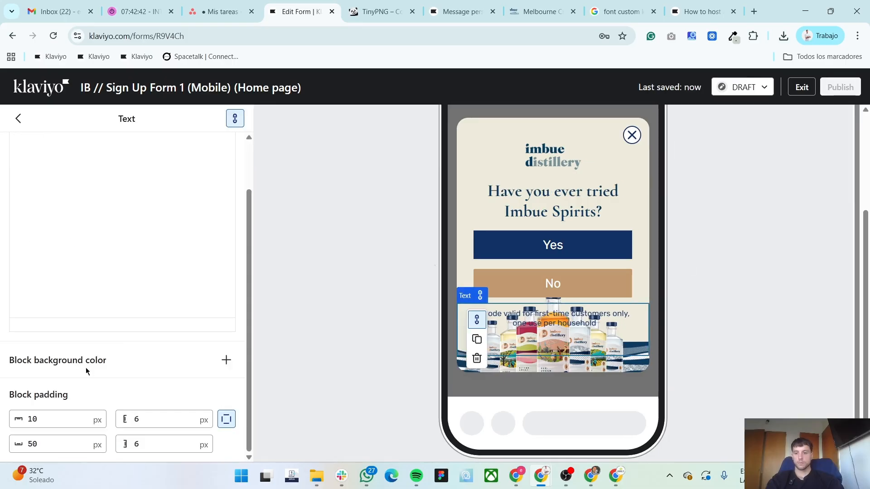
pyautogui.doubleClick(43, 444)
pyautogui.write('100')
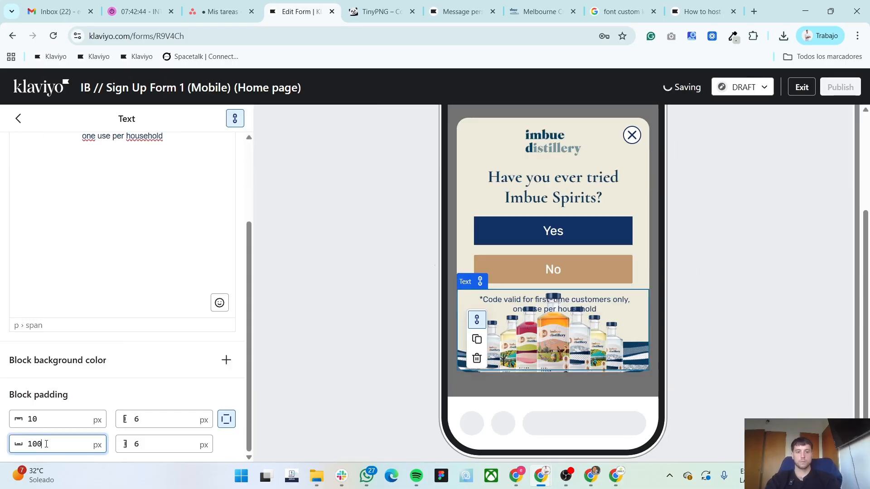
pyautogui.press('BackSpace')
pyautogui.press('BackSpace')
pyautogui.write('20')
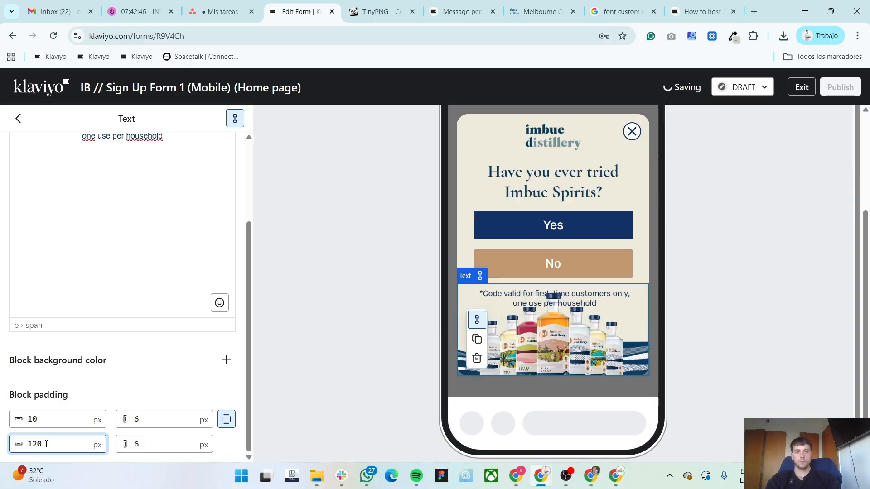
pyautogui.press('BackSpace')
pyautogui.press('BackSpace')
pyautogui.write('50')
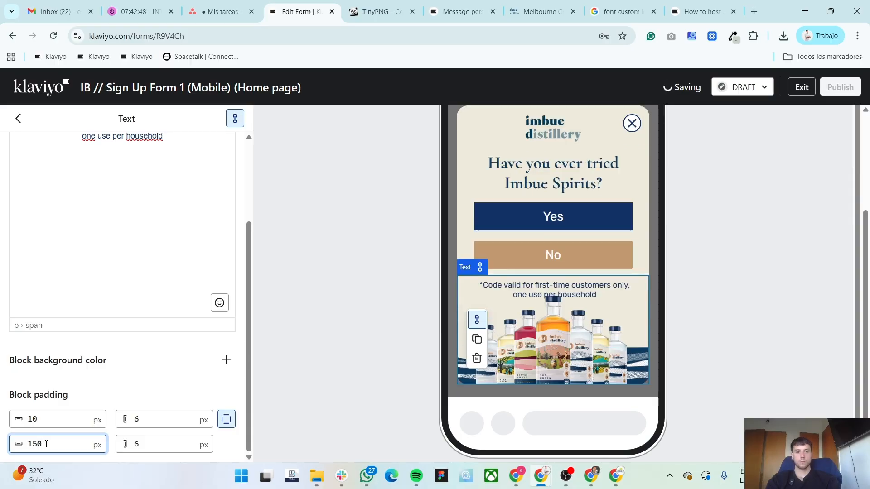
pyautogui.press('BackSpace')
pyautogui.press('BackSpace')
pyautogui.write('60')
pyautogui.press('BackSpace')
pyautogui.press('BackSpace')
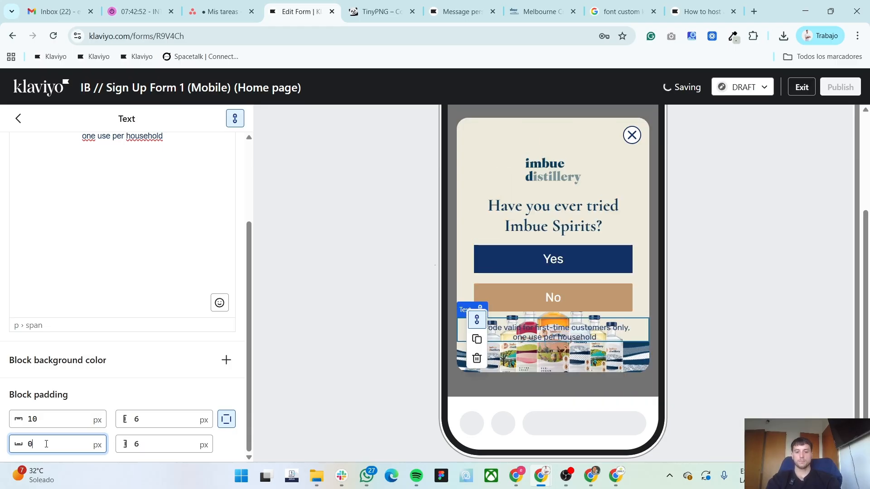
pyautogui.write('90')
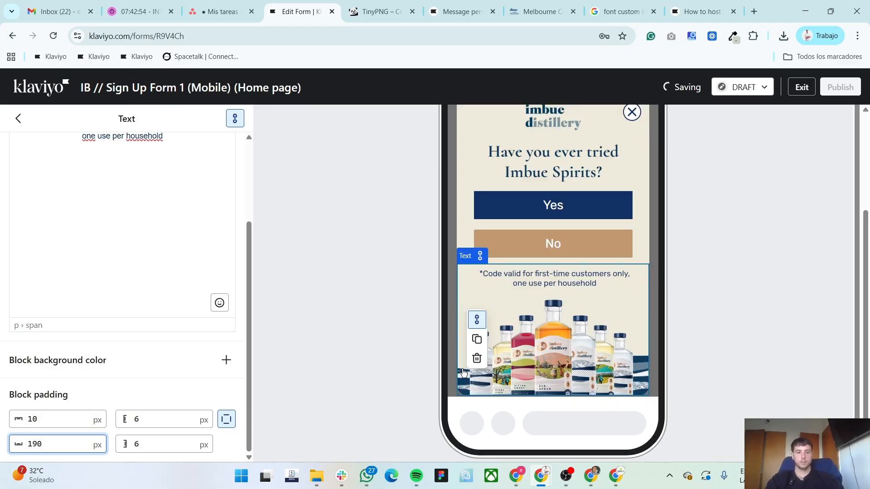
pyautogui.scroll(-4, 707, 319)
pyautogui.scroll(3, 111, 278)
pyautogui.click(16, 118)
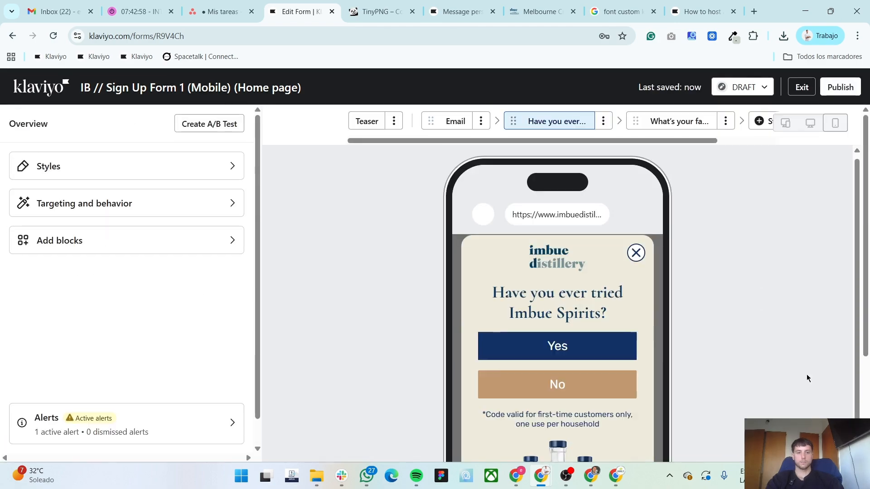
# - Review the mobile layouts of the Email step and the "Have you ever tried Imbue Spirits?" step
pyautogui.click(454, 122)
pyautogui.scroll(-1, 641, 382)
pyautogui.scroll(-3, 635, 272)
pyautogui.scroll(3, 644, 249)
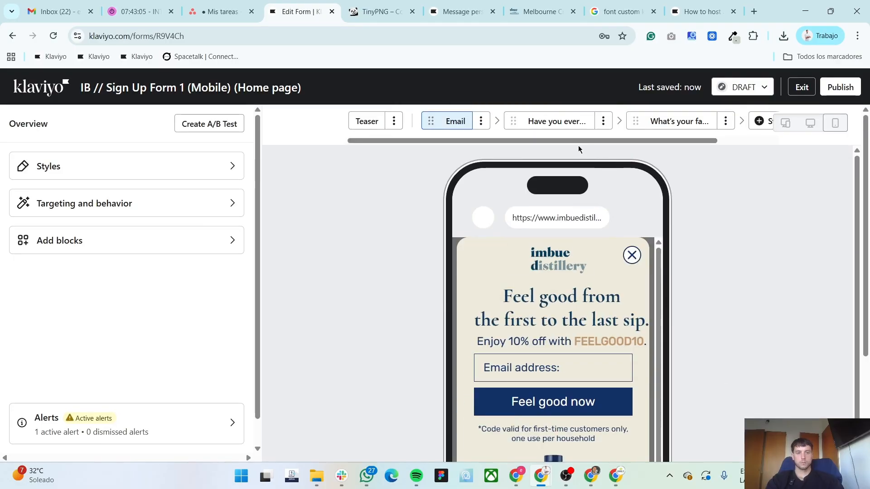
pyautogui.click(557, 120)
pyautogui.scroll(-1, 696, 385)
pyautogui.scroll(-2, 697, 385)
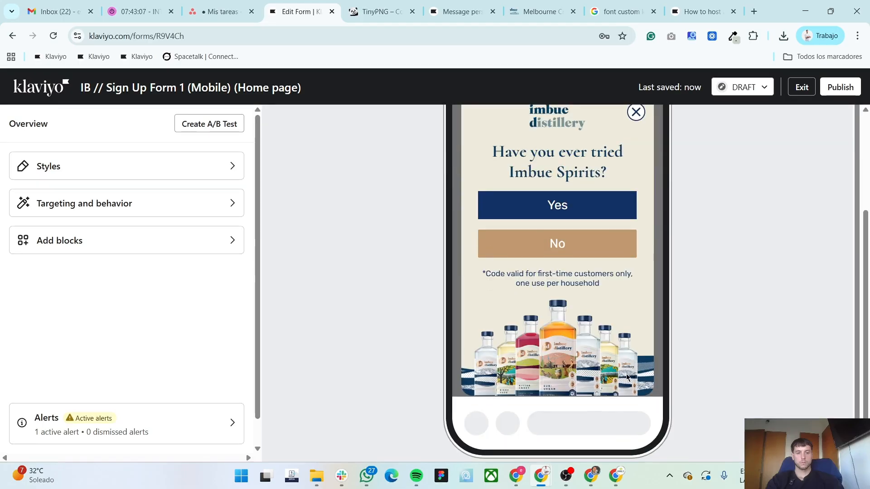
pyautogui.scroll(3, 600, 352)
# - Format the third step's "What's your favourite spirit?" heading as centered 25 px text with 30 px right block padding
pyautogui.click(670, 122)
pyautogui.scroll(-3, 558, 324)
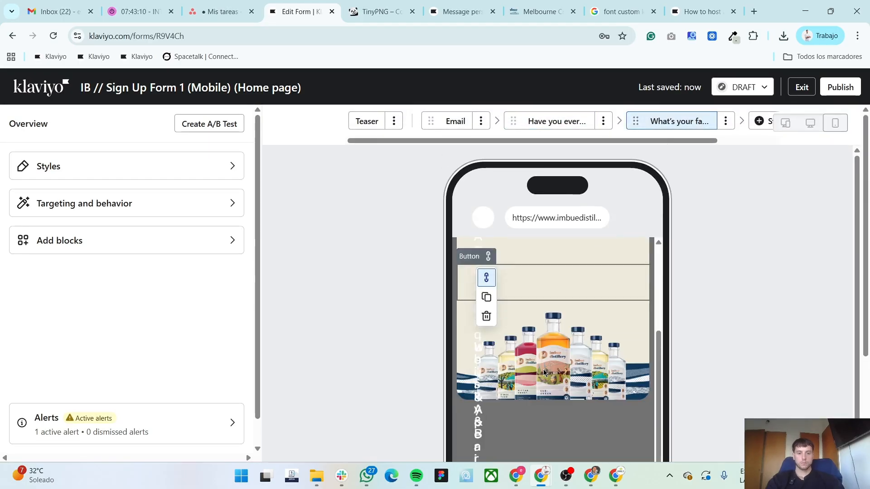
pyautogui.scroll(3, 538, 354)
pyautogui.click(130, 256)
pyautogui.hotkey('ctrl', 'a')
pyautogui.click(141, 204)
pyautogui.click(164, 226)
pyautogui.doubleClick(204, 177)
pyautogui.write('28')
pyautogui.scroll(-3, 155, 384)
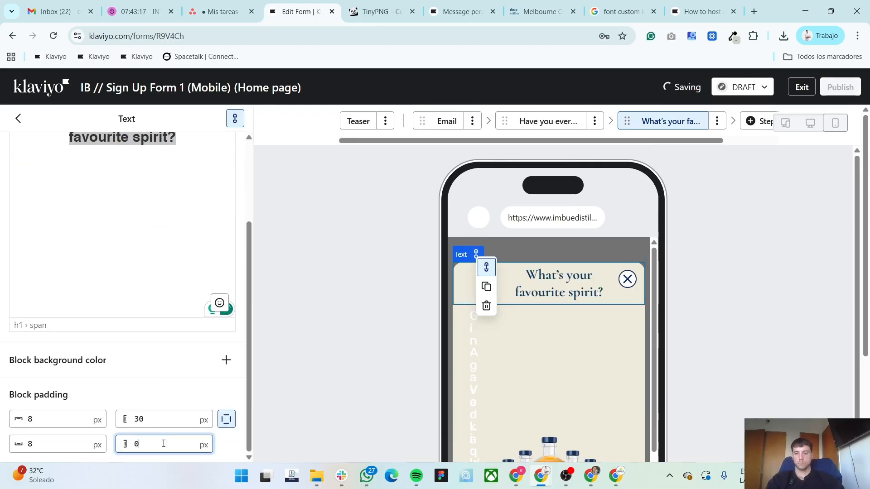
pyautogui.write('30')
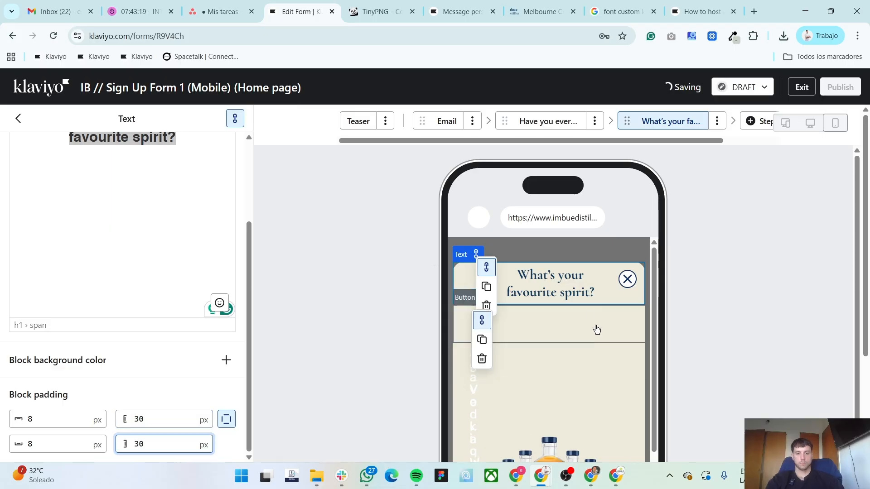
# - Set the Gin button's height to 45 px and its right block padding to 30 px
pyautogui.click(552, 326)
pyautogui.scroll(-5, 50, 386)
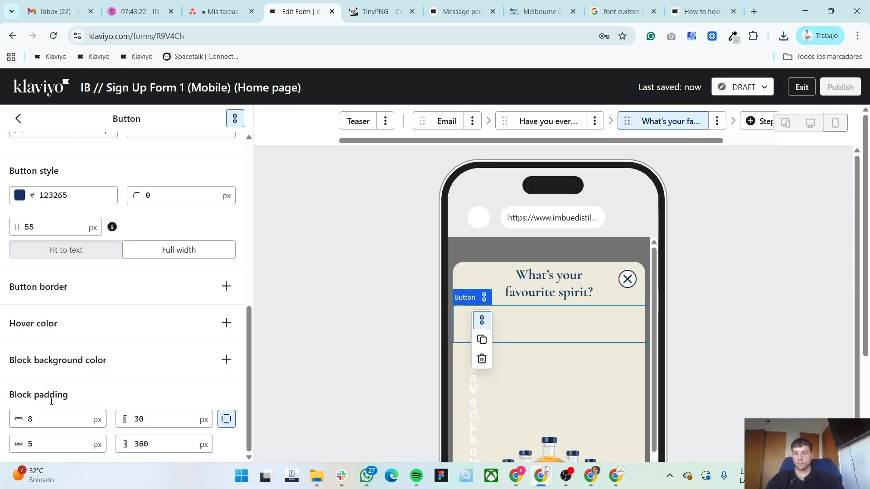
pyautogui.doubleClick(47, 227)
pyautogui.write('45')
pyautogui.doubleClick(175, 441)
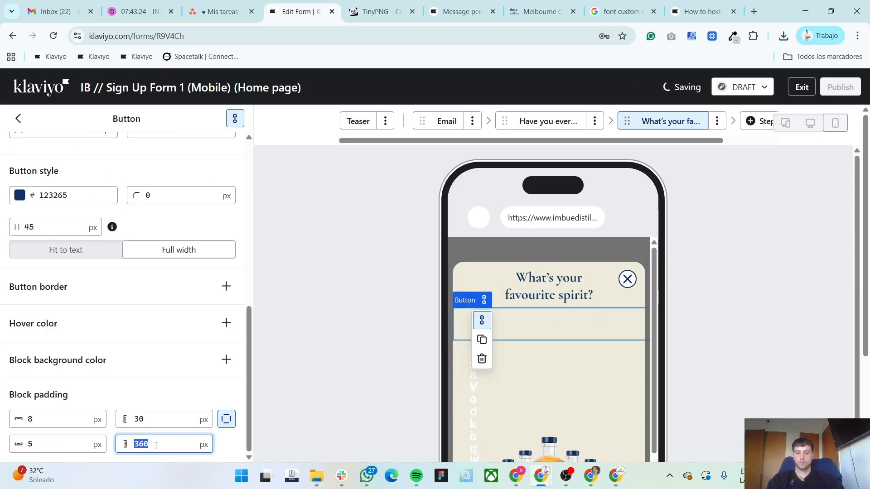
pyautogui.write('30')
# - Set the Agave button's right block padding to 30 px and its height to 45 px
pyautogui.click(564, 363)
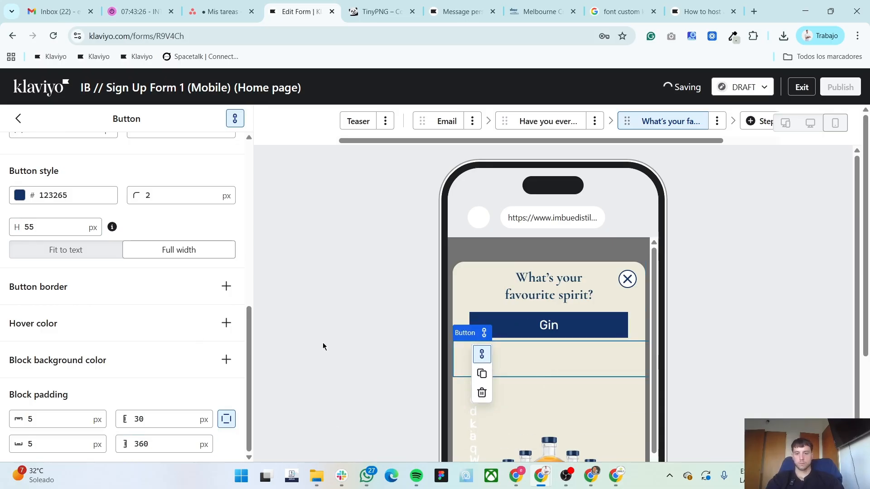
pyautogui.doubleClick(171, 442)
pyautogui.write('30')
pyautogui.doubleClick(36, 228)
pyautogui.write('45')
# - Set the Vodka button's height to 45 px and its right block padding to 30 px
pyautogui.click(555, 398)
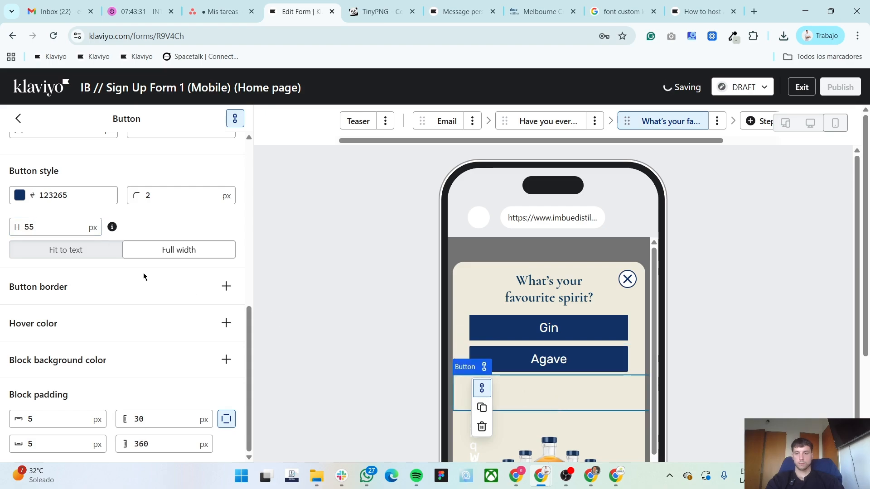
pyautogui.write('45')
pyautogui.doubleClick(165, 442)
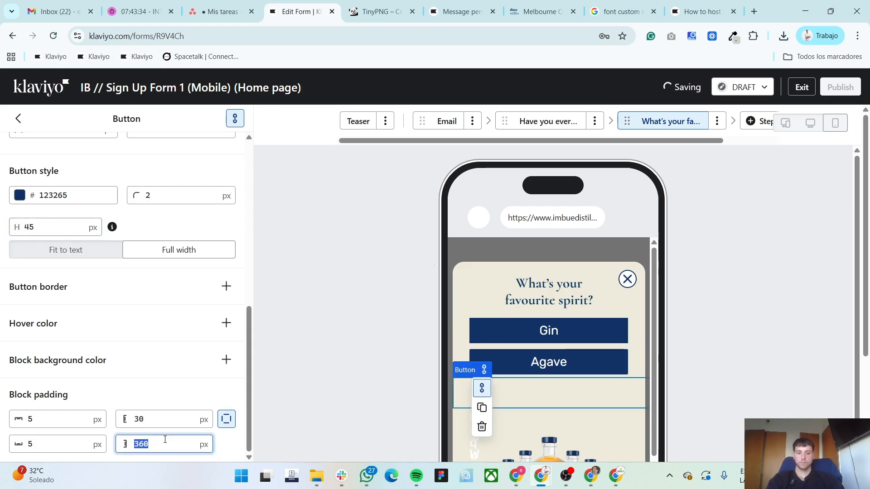
pyautogui.write('30')
# - Set the Liqueur & Aperitivo button's height to 45 px and its right block padding to 30 px
pyautogui.click(521, 426)
pyautogui.doubleClick(58, 229)
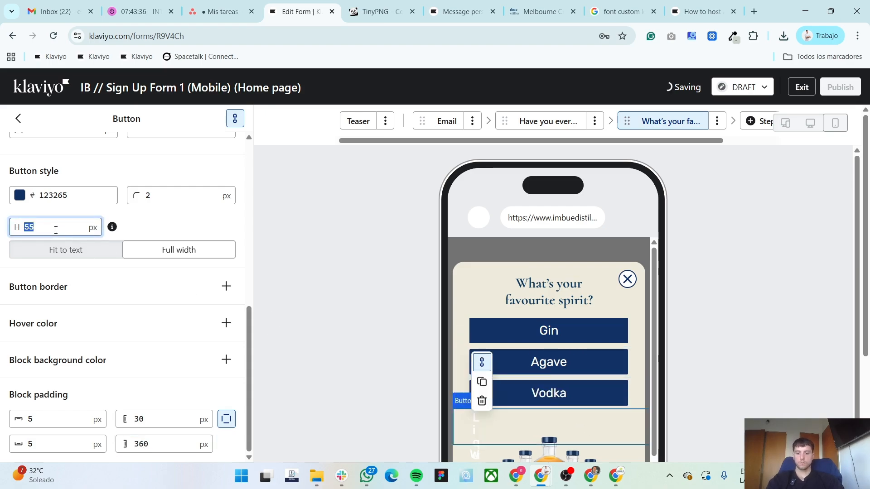
pyautogui.write('45')
pyautogui.click(175, 446)
pyautogui.press('BackSpace')
pyautogui.press('BackSpace')
pyautogui.write('0')
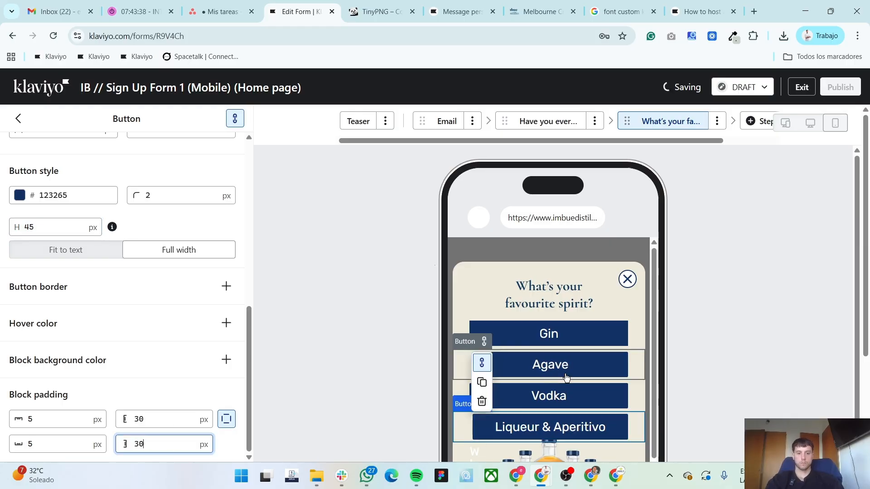
# - Set the Whisky & Barrelled button's height to 45 px and its right block padding to 30 px
pyautogui.scroll(-2, 550, 360)
pyautogui.click(550, 359)
pyautogui.doubleClick(54, 227)
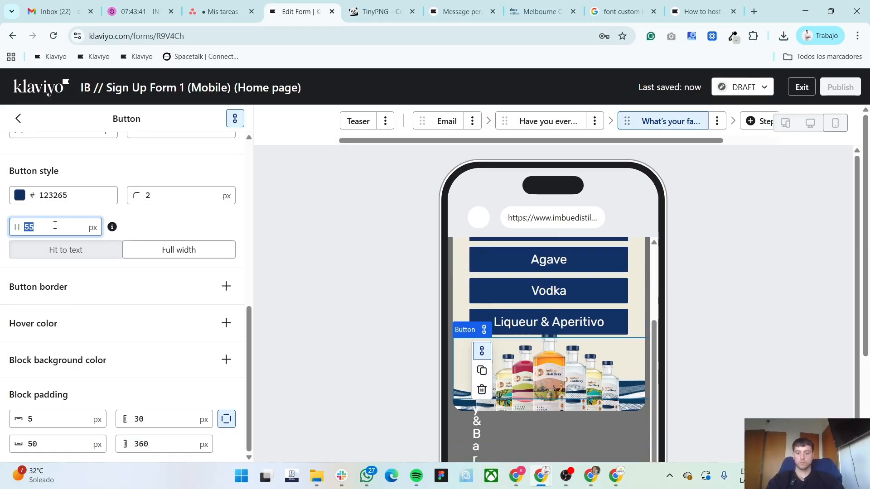
pyautogui.write('45')
pyautogui.doubleClick(174, 448)
pyautogui.write('30')
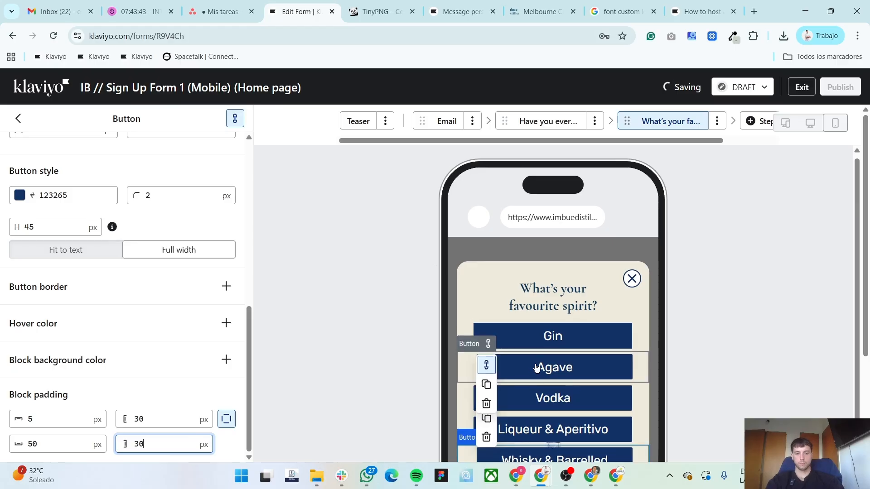
pyautogui.scroll(-3, 562, 348)
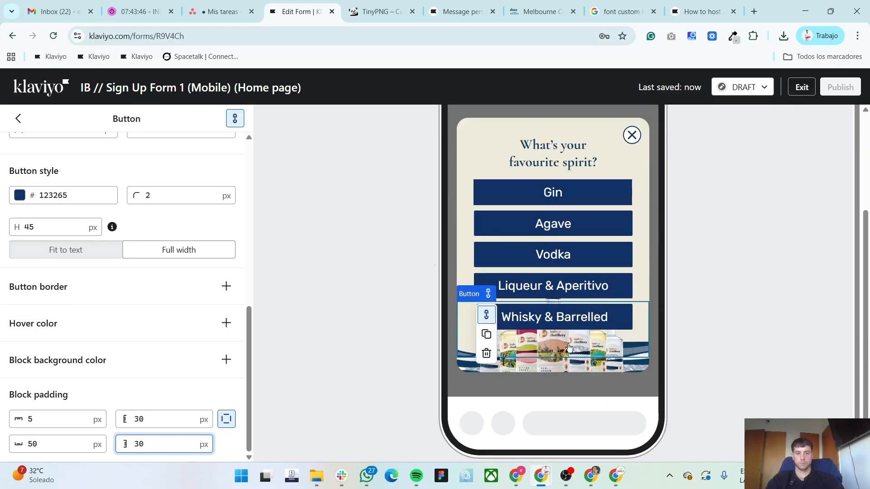
# - Check the Step 3 mobile design in Figma, and make the "What's your favourite spirit?" heading bold at 32 px in Klaviyo
pyautogui.hotkey('alt', 'Tab')
pyautogui.hscroll(12, 615, 350)
pyautogui.hscroll(20, 586, 348)
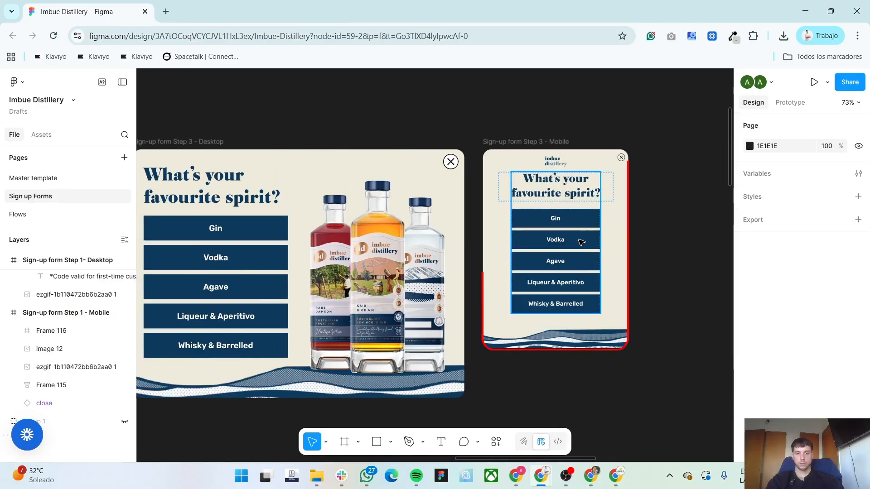
pyautogui.hotkey('alt', 'Tab')
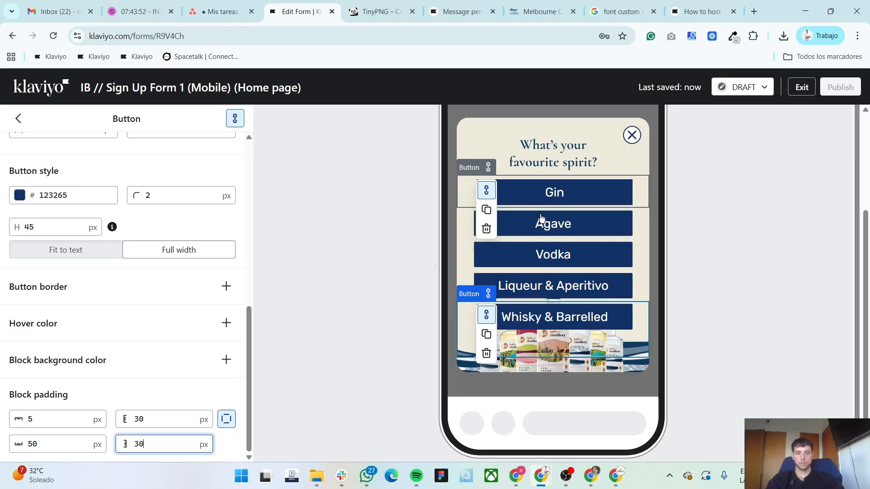
pyautogui.scroll(10, 32, 152)
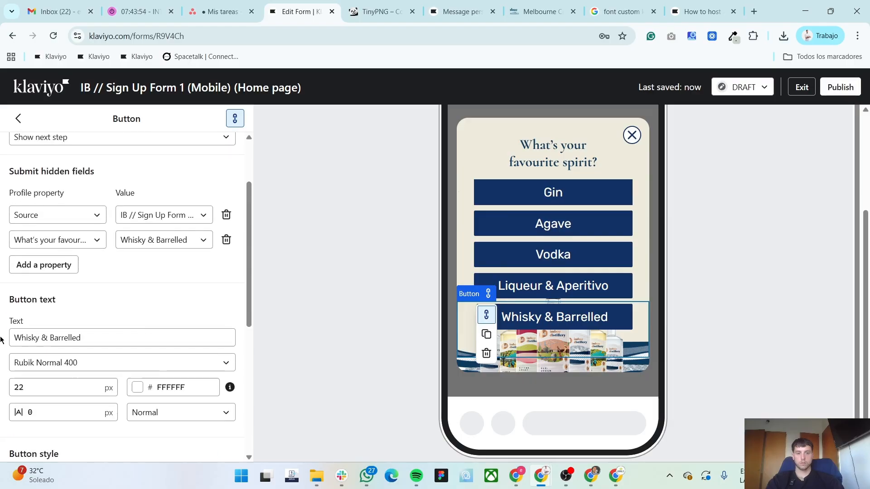
pyautogui.click(553, 154)
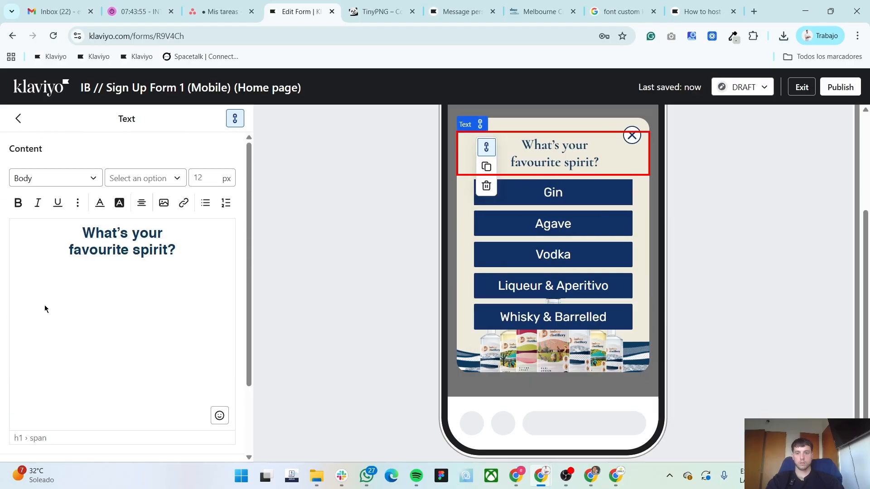
pyautogui.tripleClick(162, 245)
pyautogui.hotkey('ctrl', 'a')
pyautogui.click(209, 179)
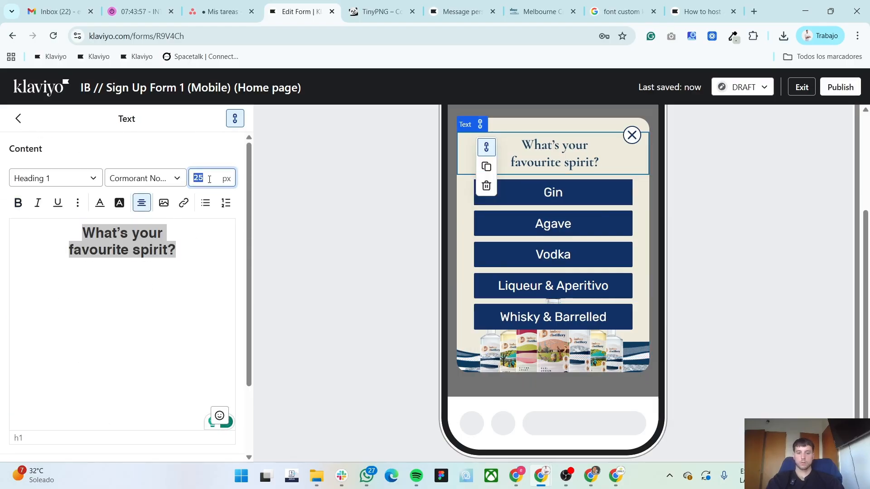
pyautogui.write('32')
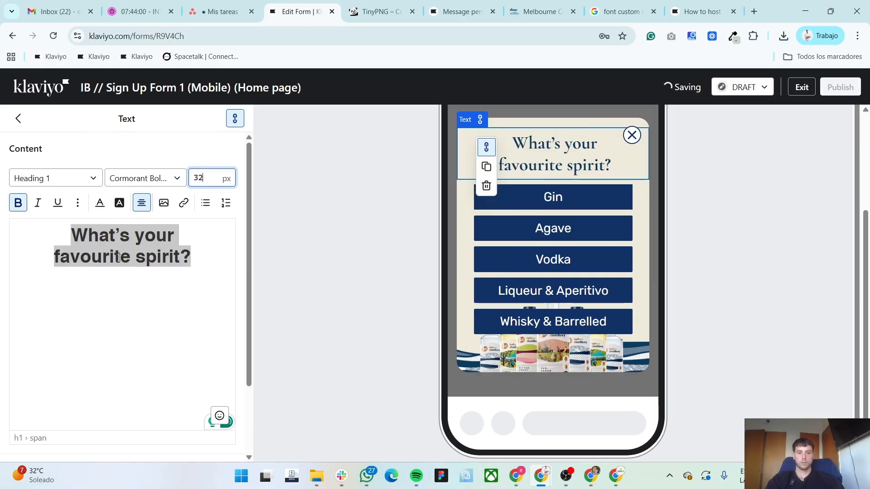
pyautogui.click(17, 119)
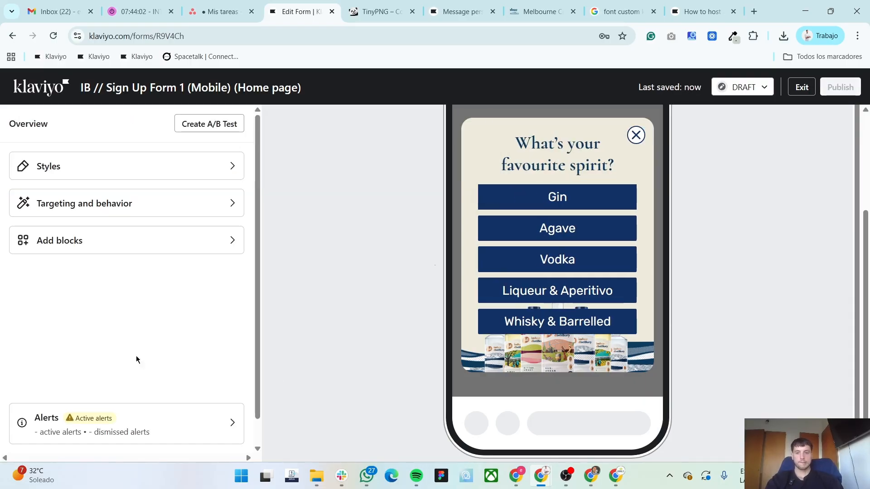
pyautogui.scroll(3, 837, 281)
pyautogui.scroll(-2, 835, 283)
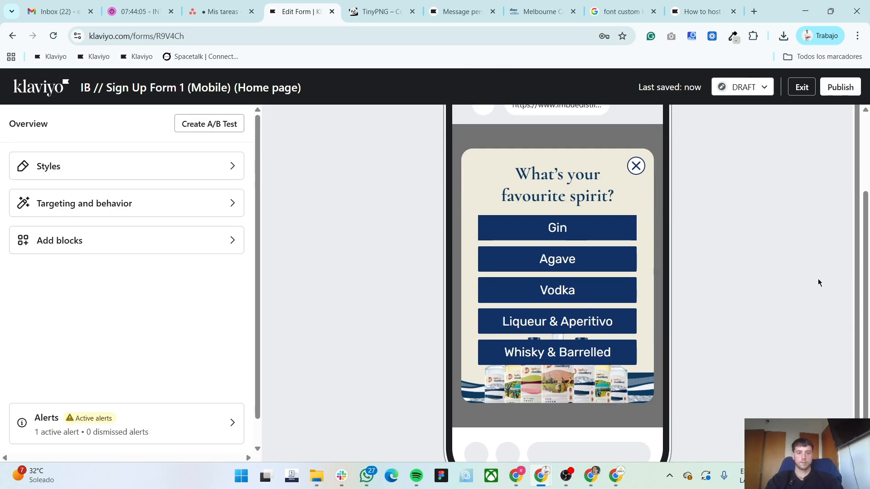
# - Center the Success step's logo at 120 px wide and set its right block padding to 20 px
pyautogui.scroll(3, 819, 281)
pyautogui.moveTo(691, 142); pyautogui.dragTo(775, 143)
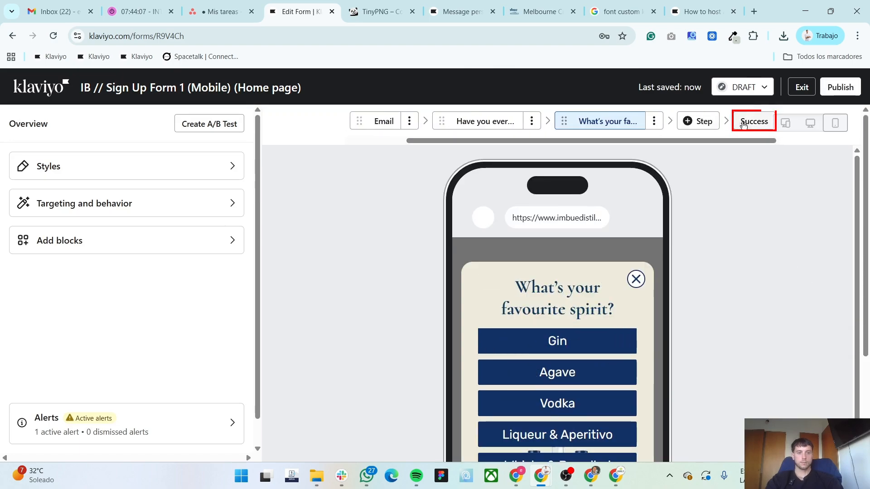
pyautogui.click(741, 126)
pyautogui.scroll(-3, 567, 320)
pyautogui.scroll(3, 550, 319)
pyautogui.click(521, 271)
pyautogui.doubleClick(51, 277)
pyautogui.write('120')
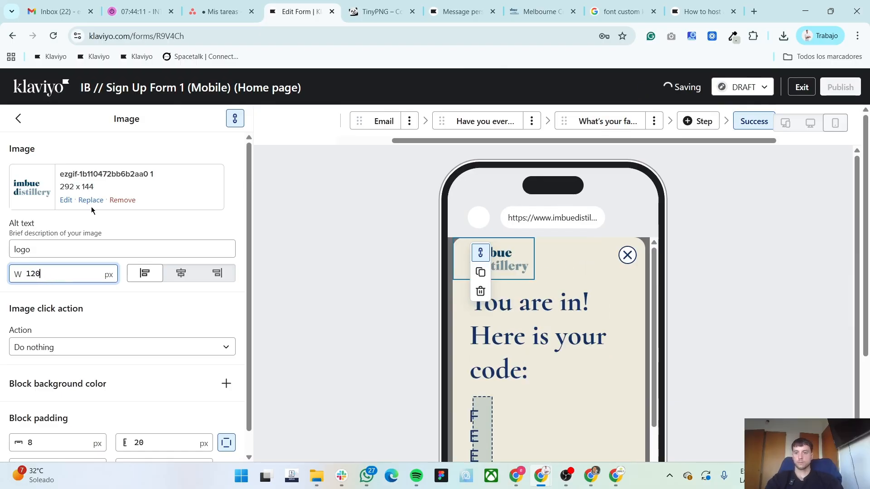
pyautogui.click(181, 273)
pyautogui.scroll(-1, 120, 322)
pyautogui.doubleClick(152, 445)
pyautogui.write('20')
# - Center the "You are in! Here is your code:" heading and set its font size to 35 px
pyautogui.click(556, 362)
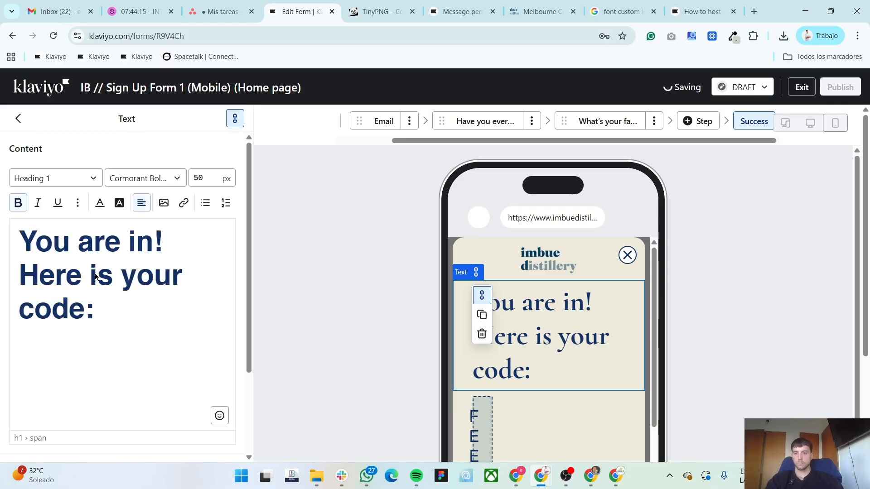
pyautogui.tripleClick(65, 279)
pyautogui.click(141, 202)
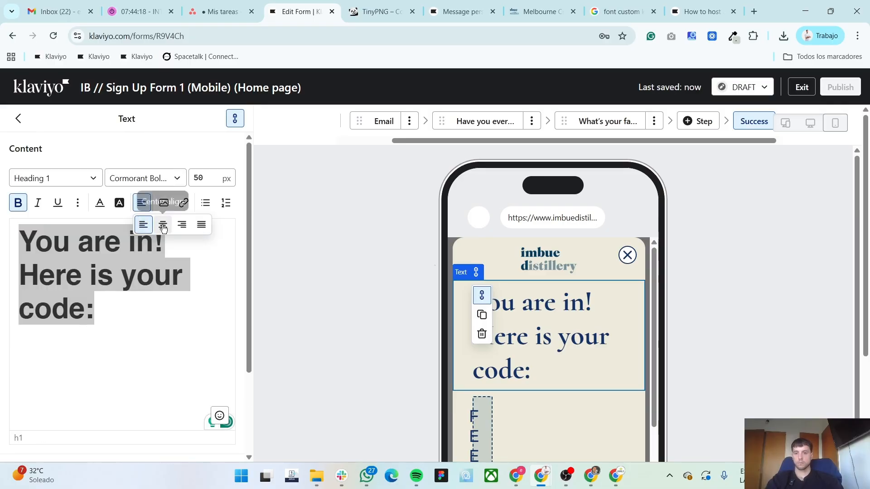
pyautogui.click(163, 224)
pyautogui.doubleClick(204, 178)
pyautogui.write('30')
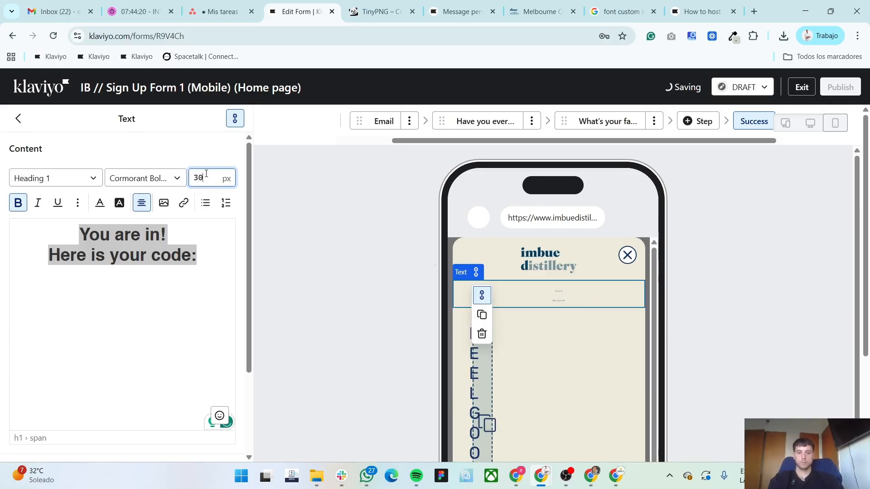
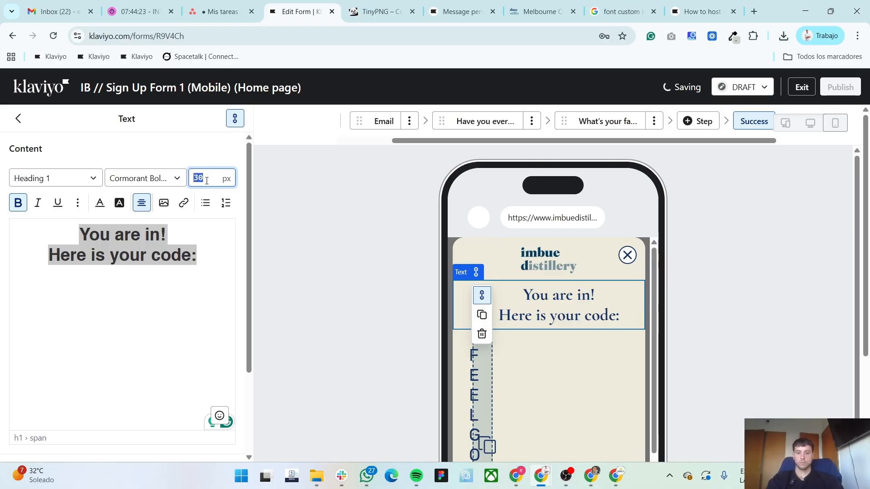
pyautogui.write('35')
pyautogui.press('BackSpace')
pyautogui.write('5')
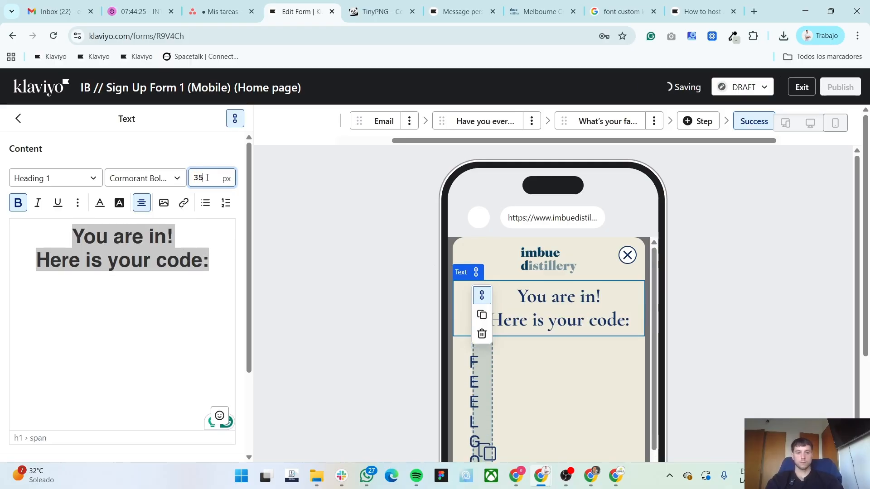
# - Set the right block padding of the Success step's heading to 10 px
pyautogui.scroll(-3, 157, 396)
pyautogui.click(169, 443)
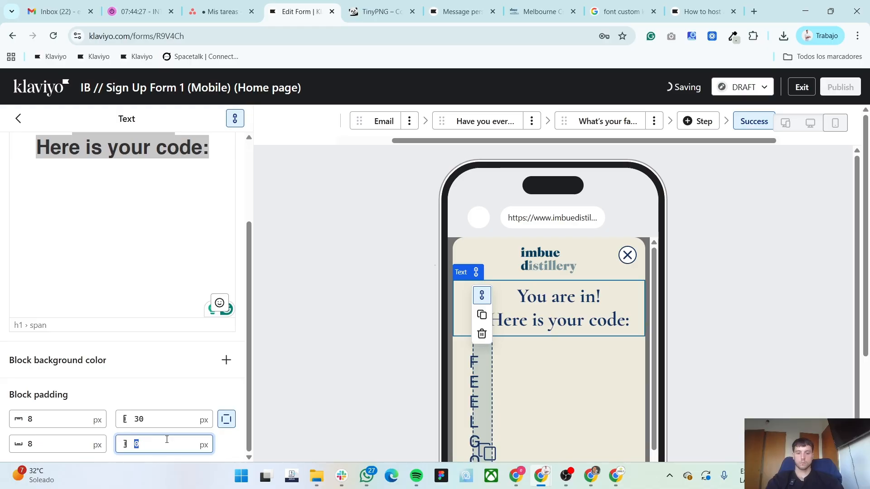
pyautogui.write('10')
# - Reduce the FEELGOOD10 coupon's font size and set its right block padding to 35 px
pyautogui.click(561, 372)
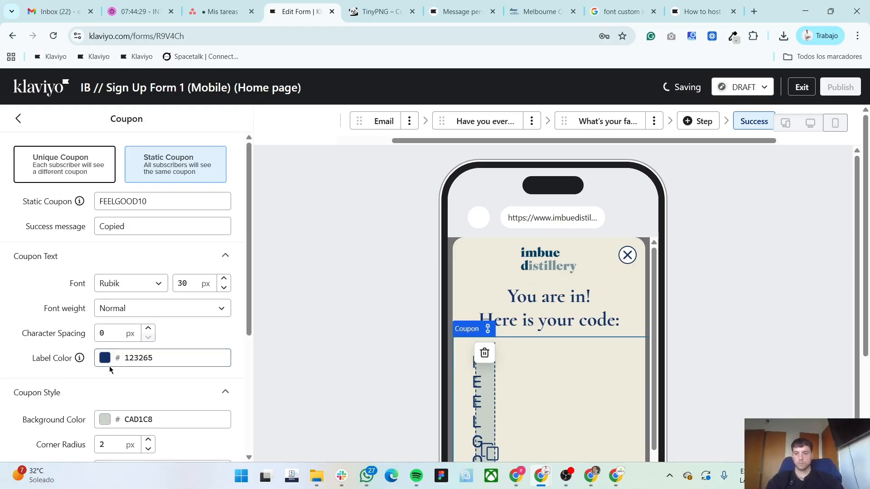
pyautogui.scroll(-4, 109, 366)
pyautogui.scroll(3, 185, 267)
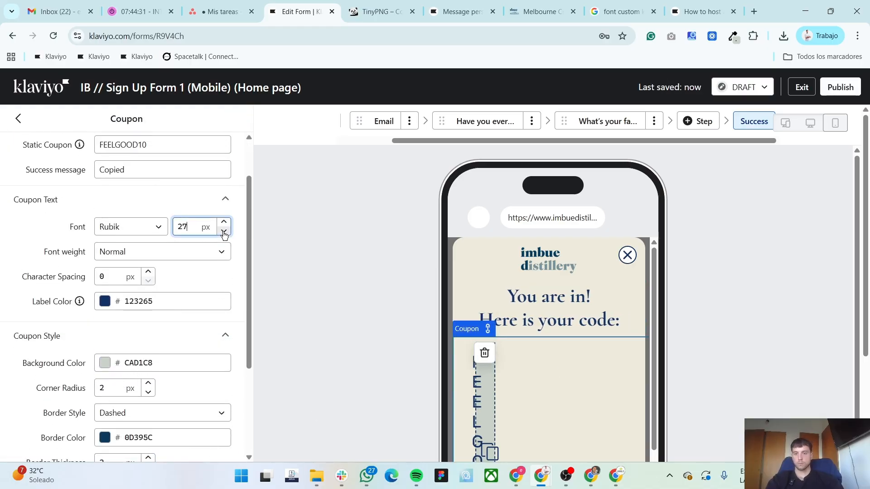
pyautogui.click(224, 234)
pyautogui.scroll(-3, 174, 330)
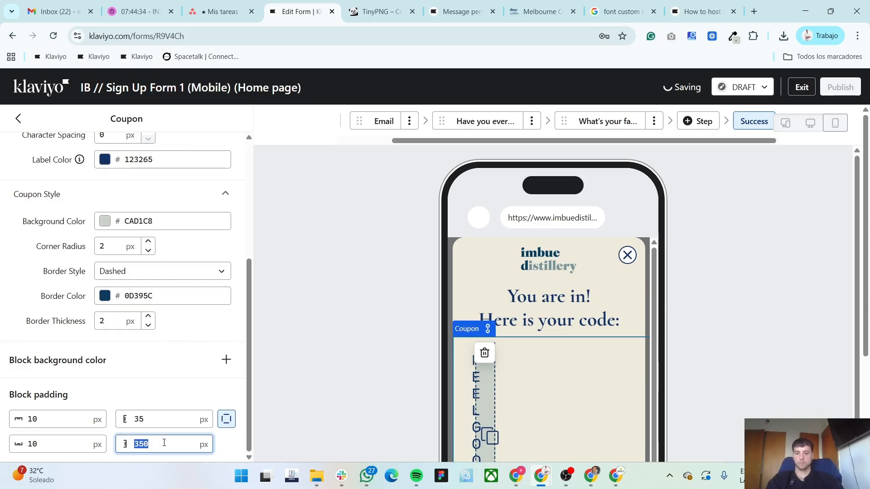
pyautogui.write('35')
pyautogui.scroll(-1, 567, 419)
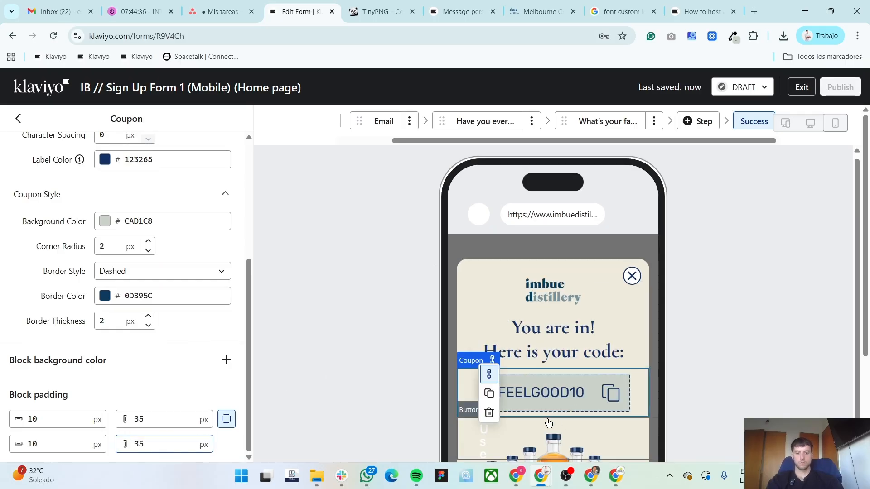
# - Set the Success step's Use Code button to a right block padding of 35 px and a height of 50 px
pyautogui.click(550, 423)
pyautogui.scroll(-1, 165, 444)
pyautogui.write('35')
pyautogui.click(43, 229)
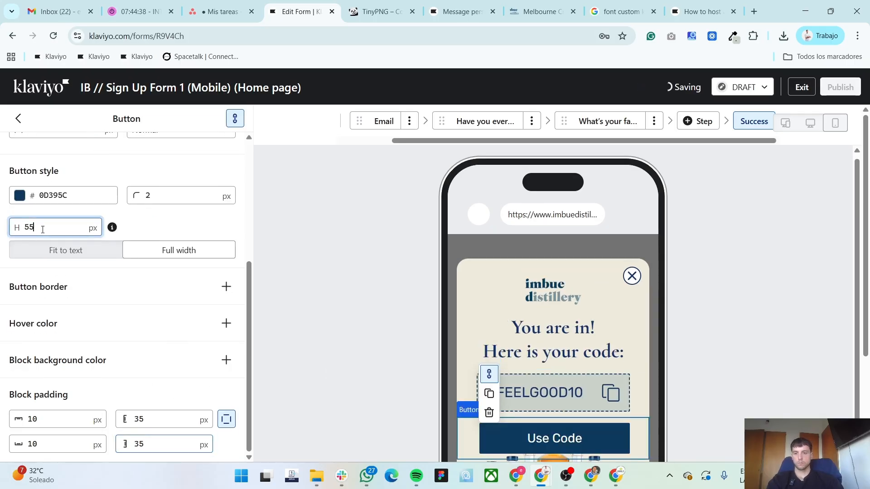
pyautogui.write('50')
# - Center the "*Code valid for first-time customers only" disclaimer in the Success step and change its font to Rubik Normal
pyautogui.scroll(-3, 562, 301)
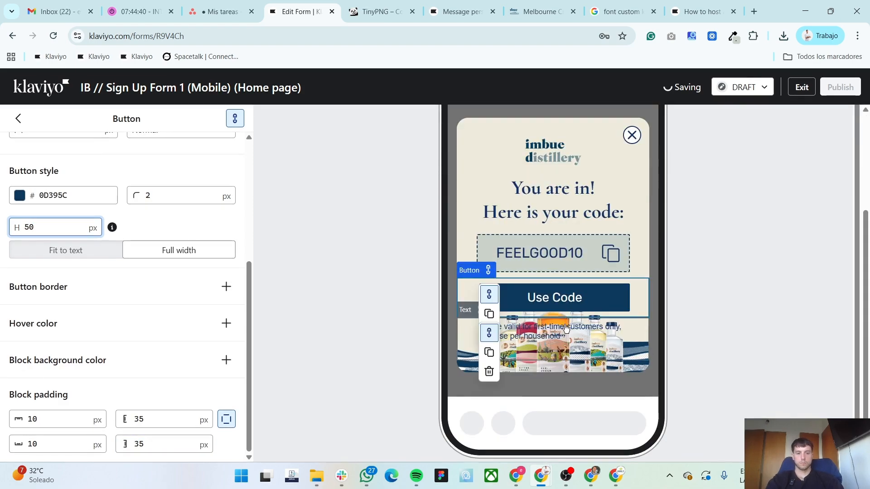
pyautogui.click(564, 327)
pyautogui.hotkey('ctrl', 'a')
pyautogui.click(163, 203)
pyautogui.click(636, 157)
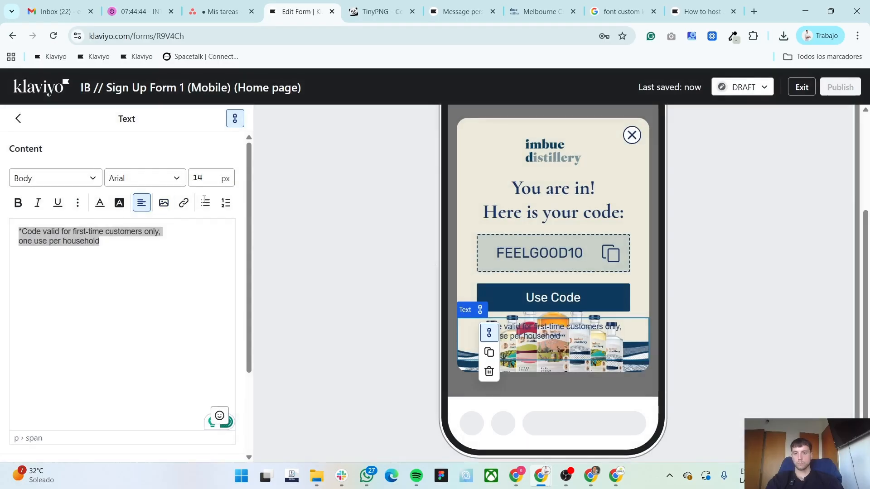
pyautogui.click(141, 203)
pyautogui.click(163, 225)
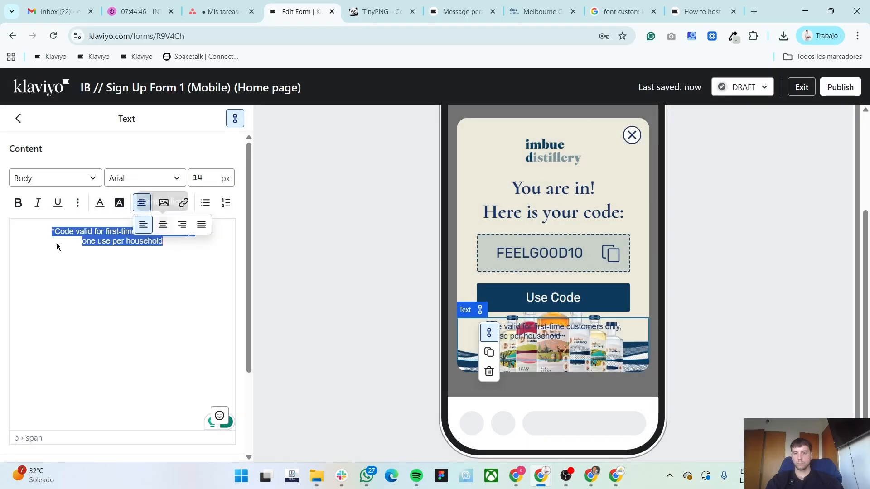
pyautogui.click(126, 179)
pyautogui.scroll(2, 151, 286)
pyautogui.click(151, 282)
pyautogui.click(134, 308)
# - Set the Success disclaimer's right block padding to 35 px and its bottom block padding to 170 px
pyautogui.scroll(-3, 202, 401)
pyautogui.click(168, 442)
pyautogui.write('35')
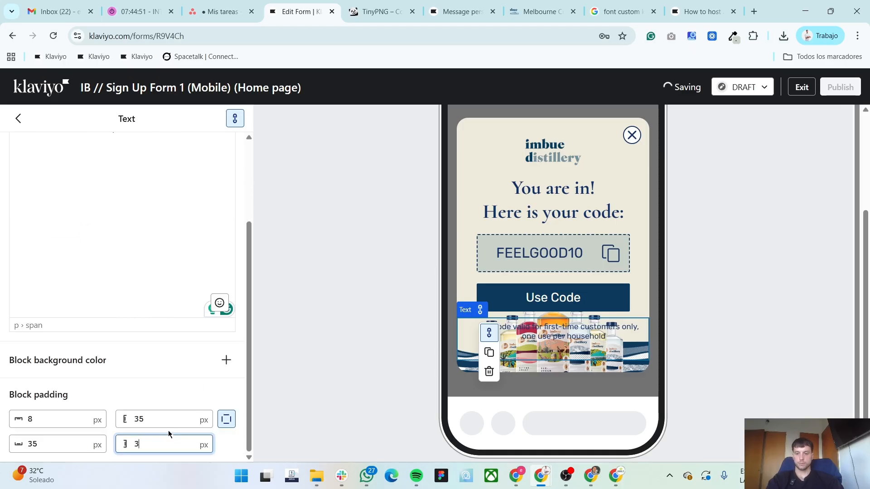
pyautogui.click(64, 443)
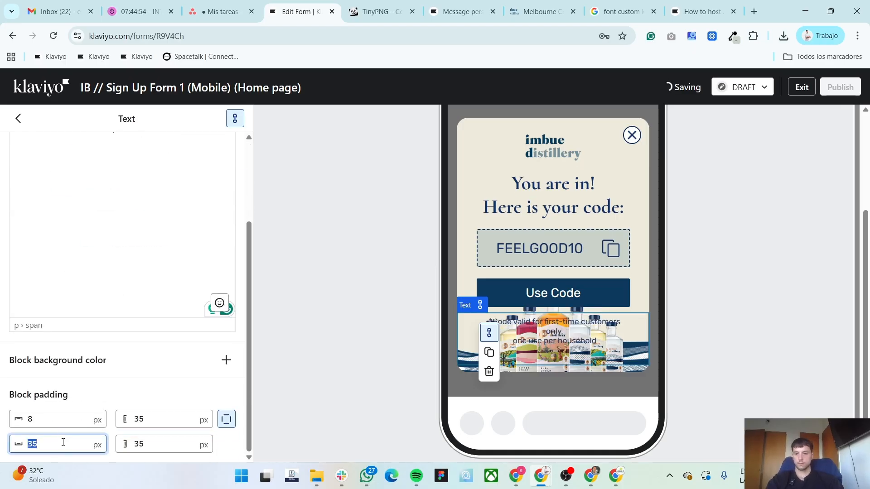
pyautogui.write('170')
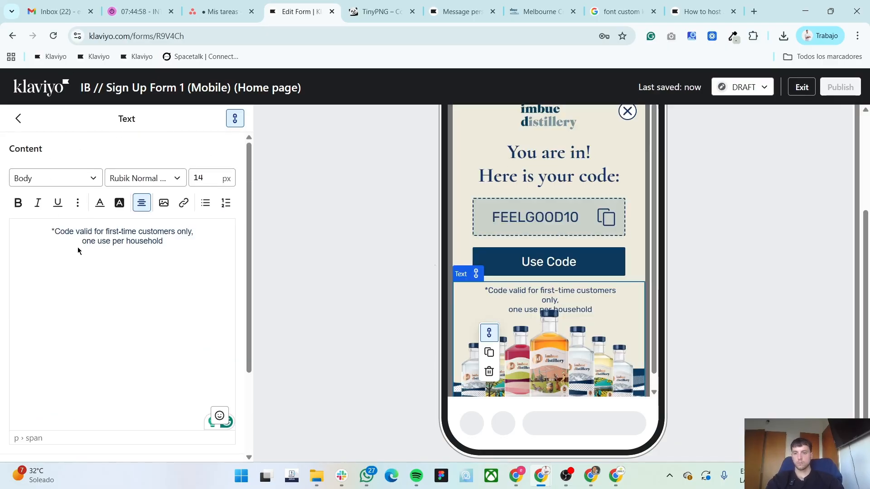
# - Remove the line break before "one use per household", keeping a space, and set the disclaimer's bottom block padding to 190 px
pyautogui.press('BackSpace')
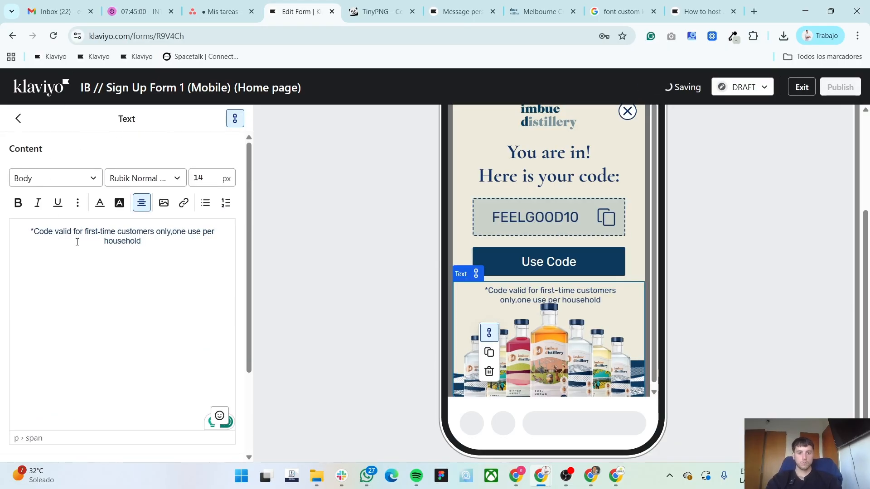
pyautogui.scroll(-3, 72, 272)
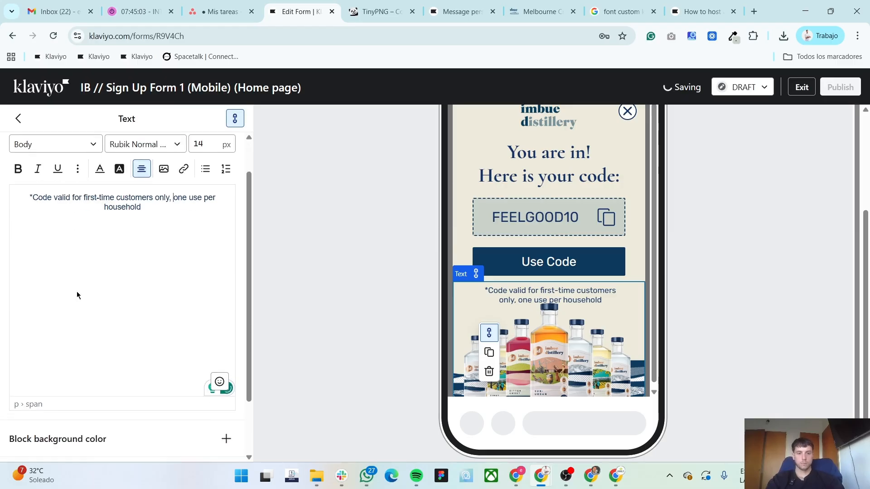
pyautogui.write('190')
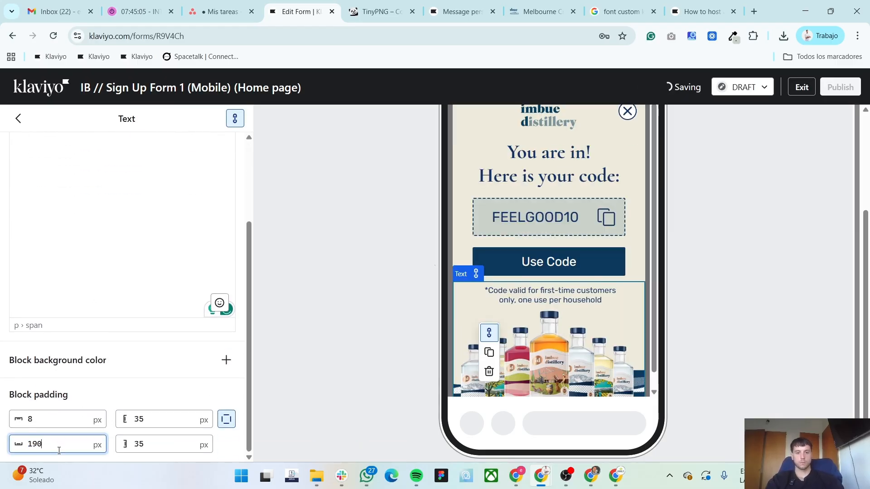
pyautogui.scroll(5, 35, 155)
pyautogui.click(411, 227)
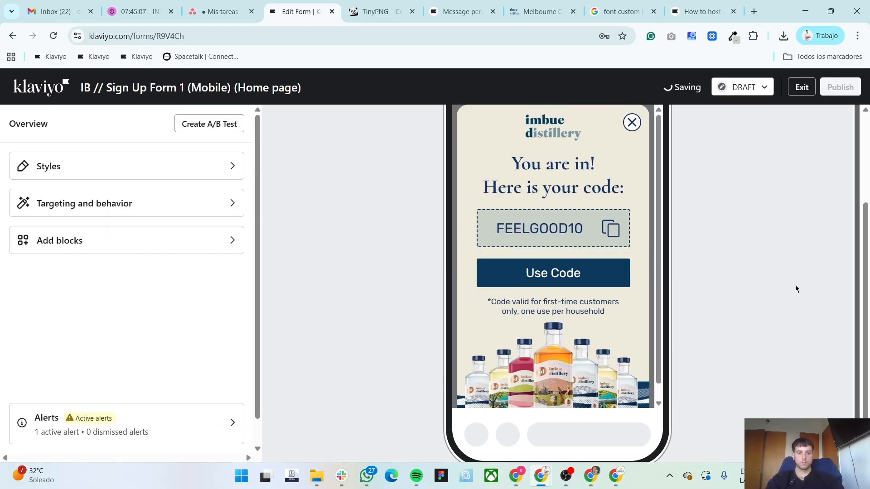
# - In the "What's your favourite spirit?" step, set the Whisky & Barrelled button's bottom block padding to 150 px
pyautogui.scroll(3, 575, 264)
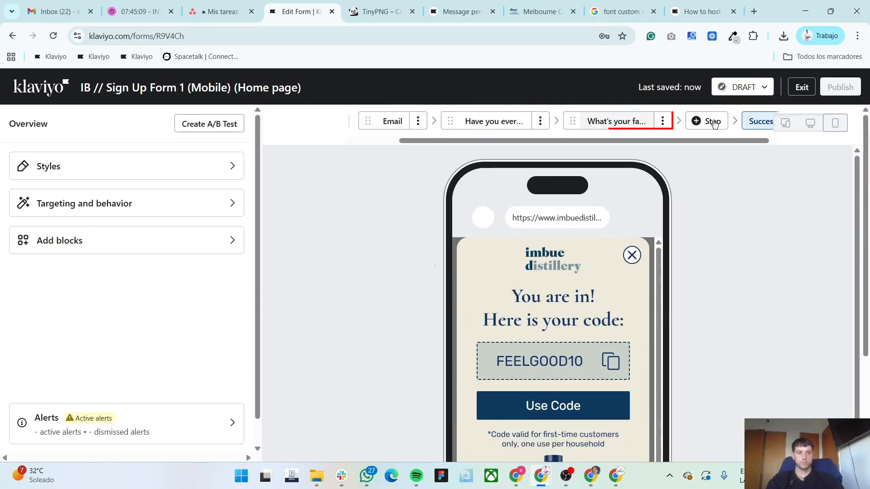
pyautogui.click(619, 123)
pyautogui.scroll(-3, 557, 316)
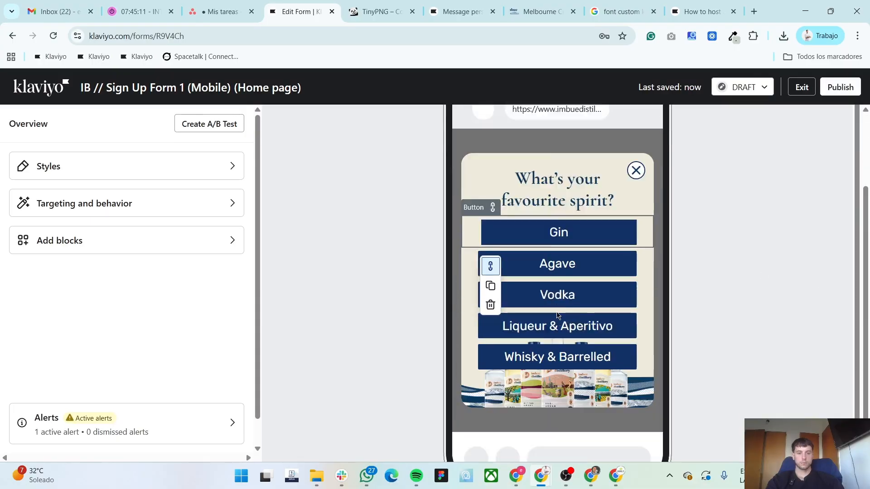
pyautogui.scroll(3, 557, 316)
pyautogui.scroll(-4, 573, 202)
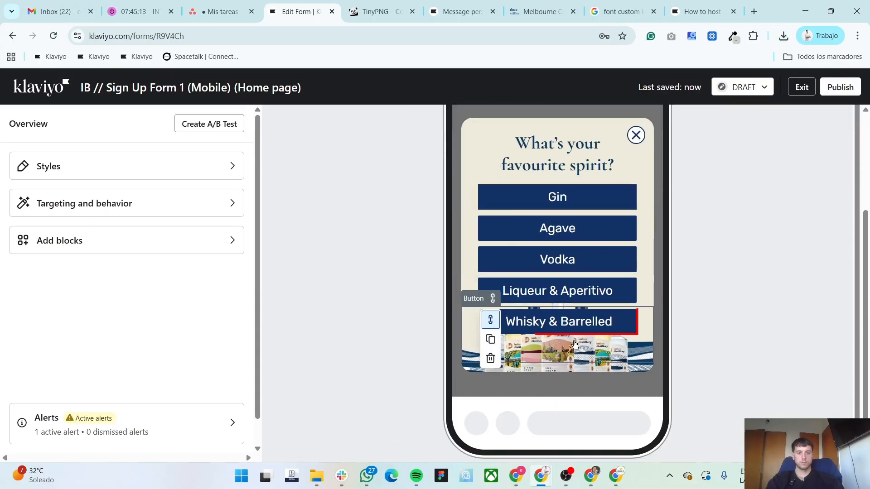
pyautogui.scroll(-5, 53, 433)
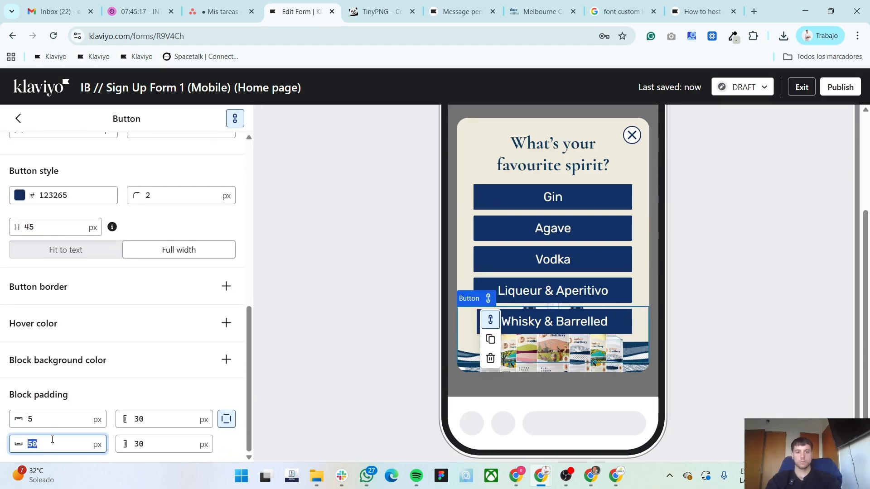
pyautogui.write('140')
pyautogui.press('BackSpace')
pyautogui.press('BackSpace')
pyautogui.write('50')
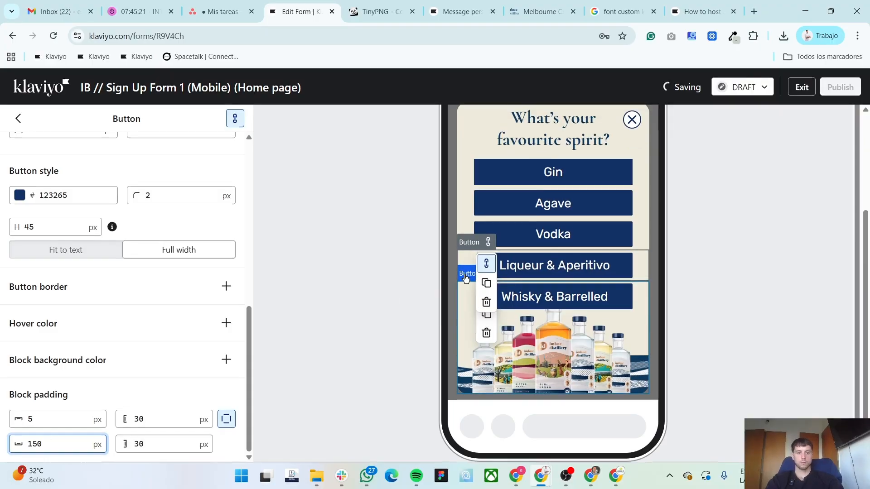
pyautogui.click(19, 119)
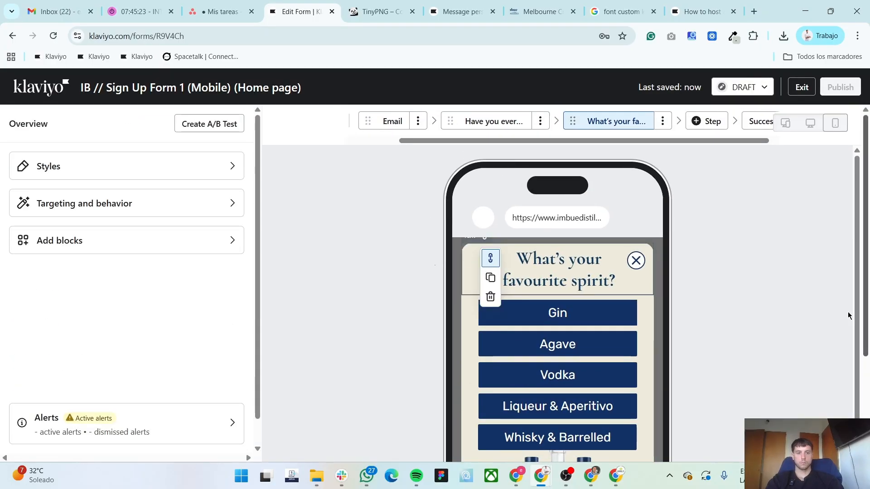
# - Review the mobile layout of the favourite spirit and "Have you ever tried Imbue Spirits?" steps from heading to bottle image
pyautogui.scroll(-3, 602, 317)
pyautogui.scroll(3, 602, 157)
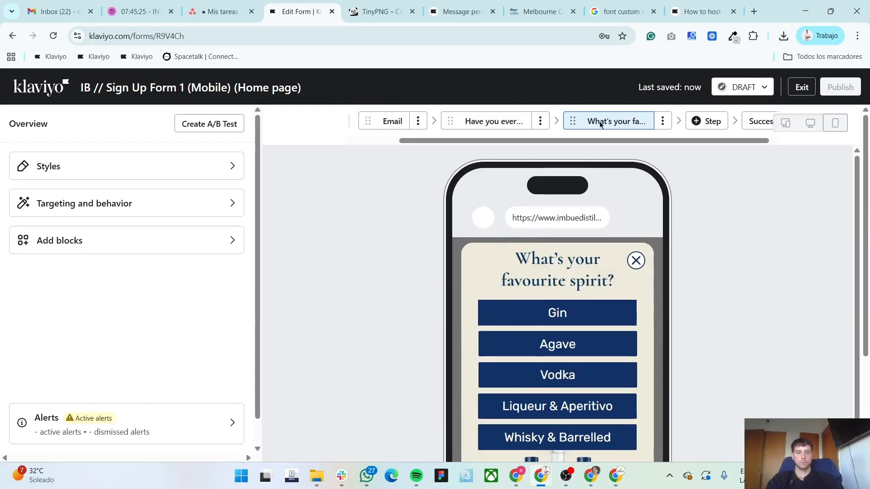
pyautogui.click(494, 122)
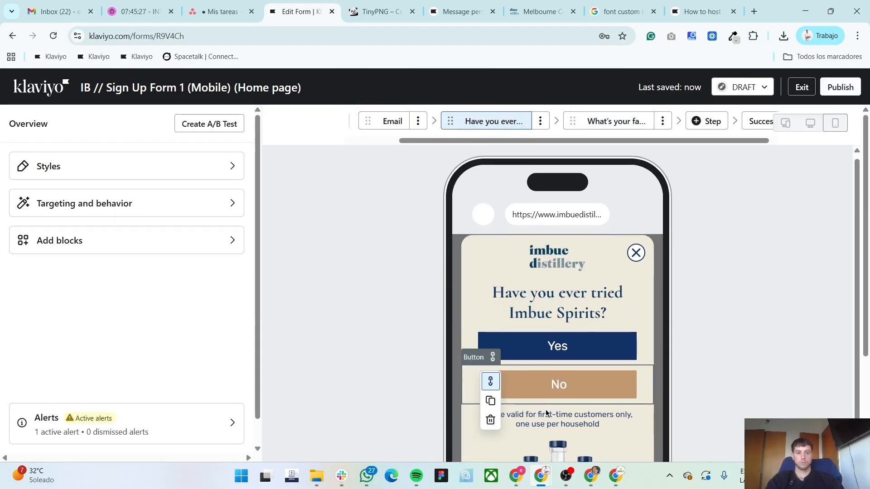
pyautogui.click(545, 428)
pyautogui.scroll(-3, 132, 292)
pyautogui.scroll(3, 132, 291)
pyautogui.click(18, 119)
pyautogui.scroll(-3, 719, 380)
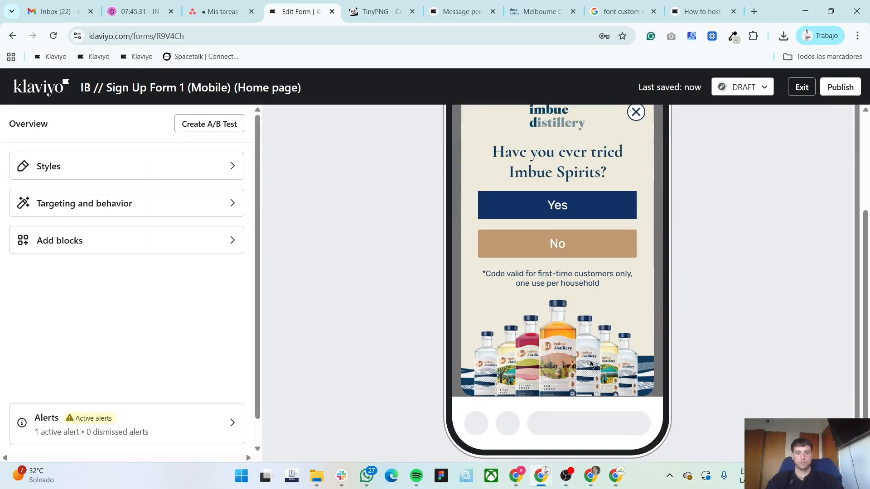
pyautogui.scroll(2, 562, 345)
pyautogui.scroll(2, 562, 346)
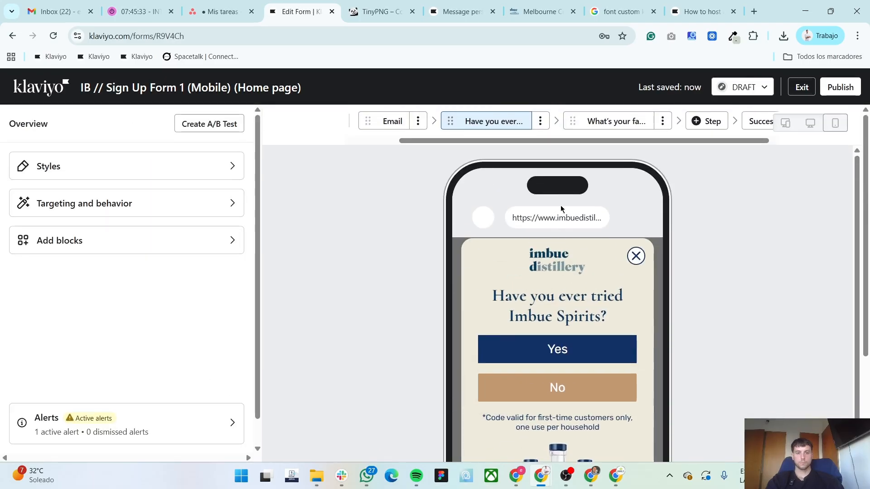
# - Compare the Email step's mobile layout with the two question steps and the Success step for consistency
pyautogui.click(393, 121)
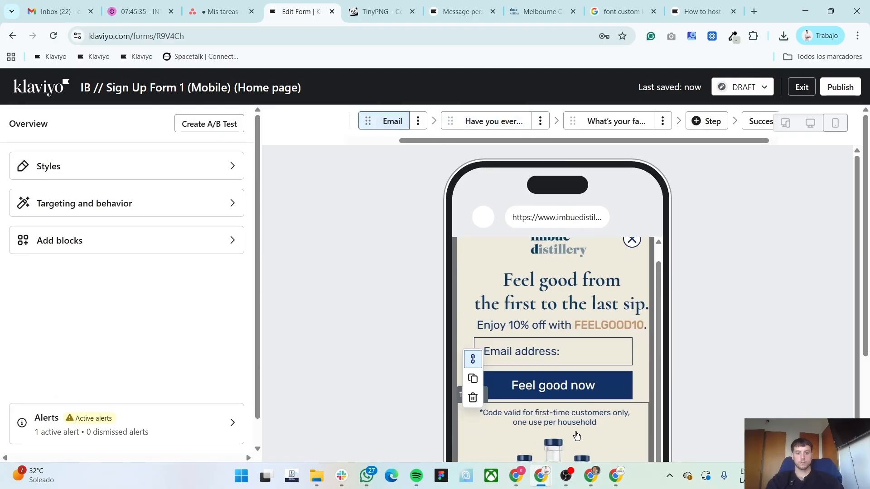
pyautogui.scroll(-5, 557, 340)
pyautogui.scroll(1, 558, 340)
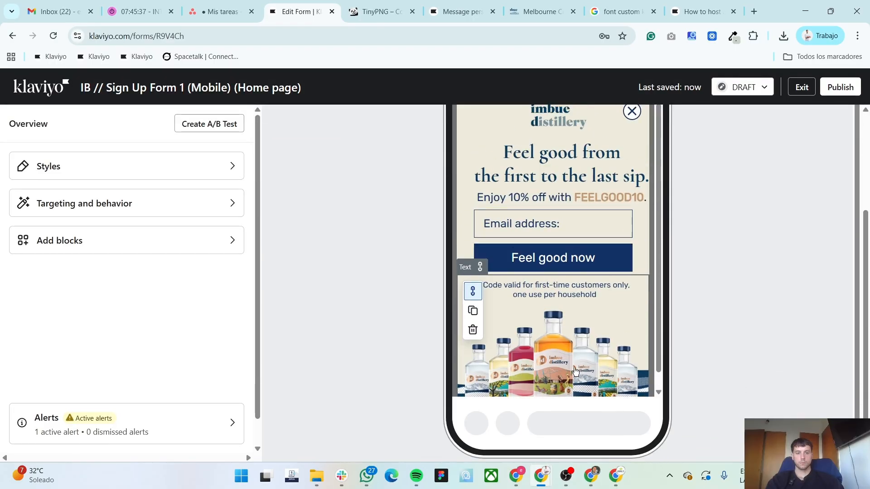
pyautogui.scroll(3, 793, 321)
pyautogui.click(487, 121)
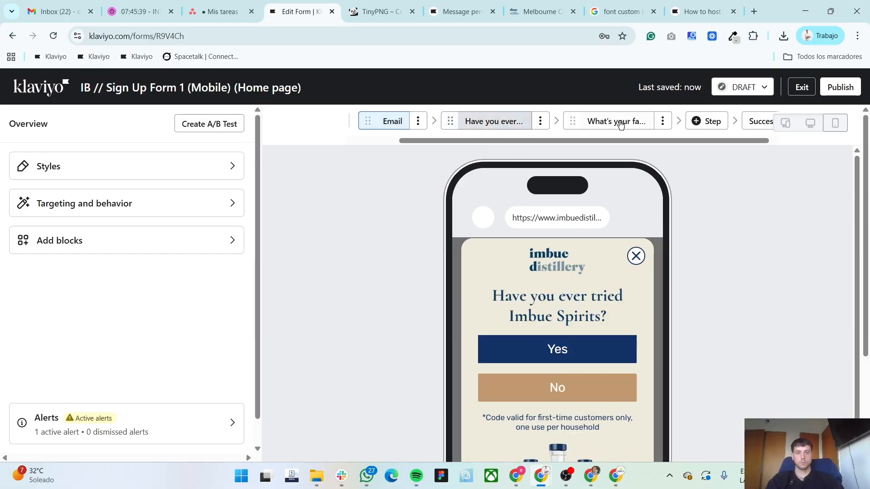
pyautogui.click(629, 129)
pyautogui.hscroll(1, 748, 141)
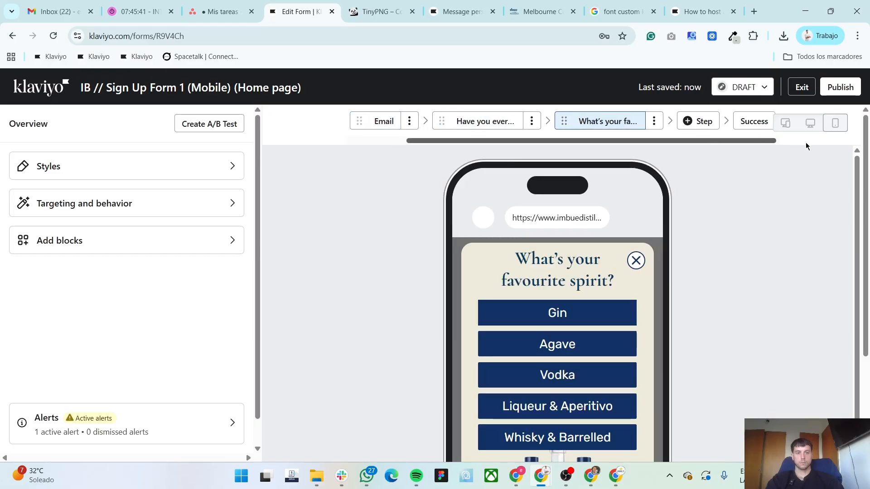
pyautogui.click(753, 122)
pyautogui.scroll(-1, 563, 362)
pyautogui.scroll(1, 530, 376)
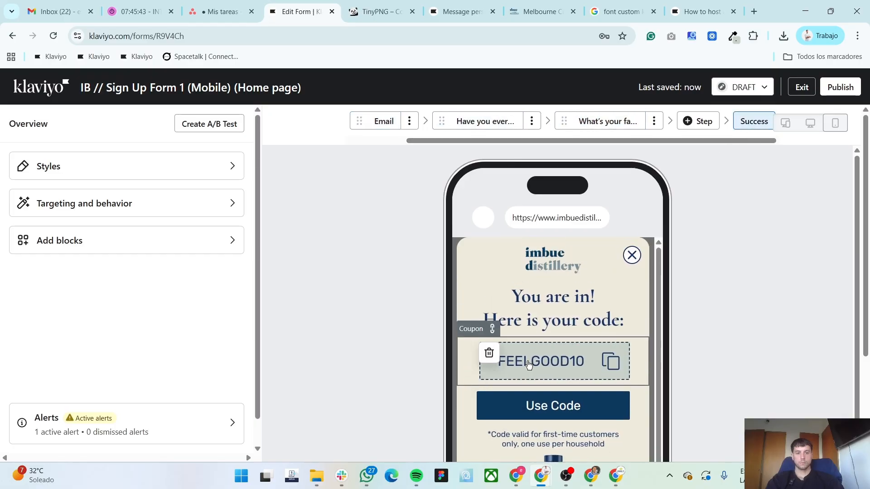
# - Set the right block padding of the Email step's logo to 20 px
pyautogui.click(400, 129)
pyautogui.click(557, 260)
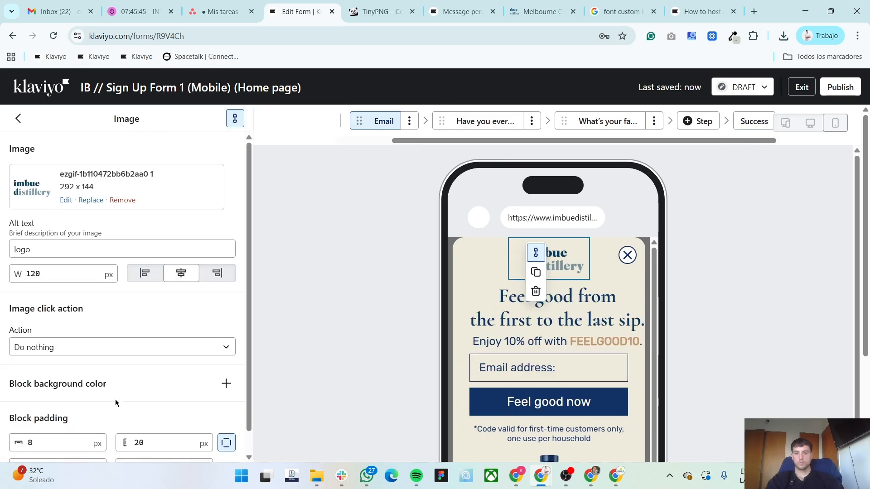
pyautogui.scroll(-1, 131, 399)
pyautogui.click(152, 446)
pyautogui.write('20')
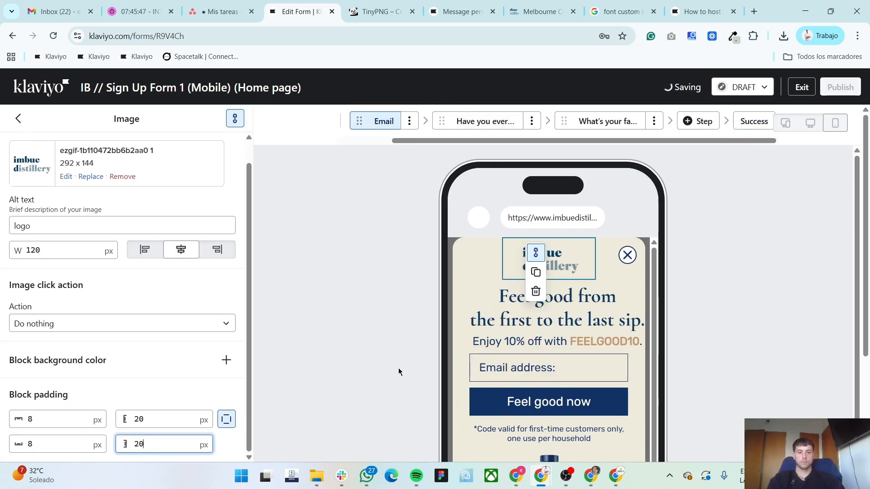
# - Check the logo's width, alignment and block padding in the "Have you ever tried Imbue Spirits?" step
pyautogui.click(484, 121)
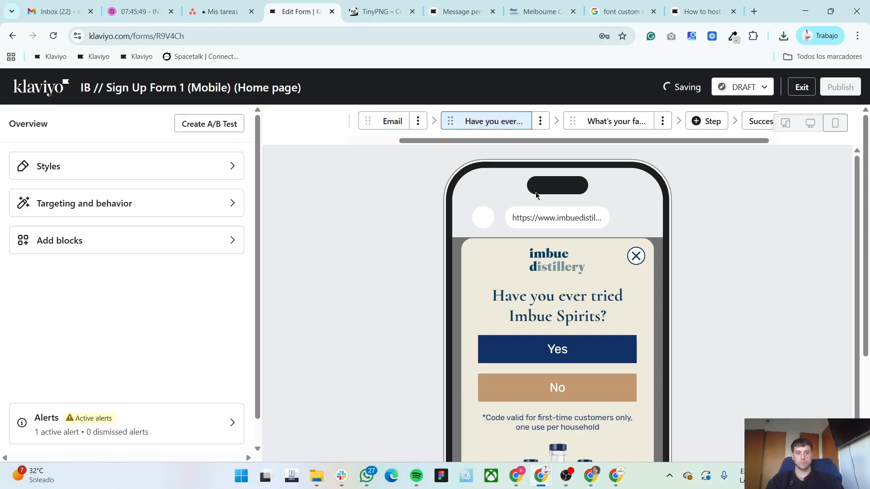
pyautogui.click(566, 260)
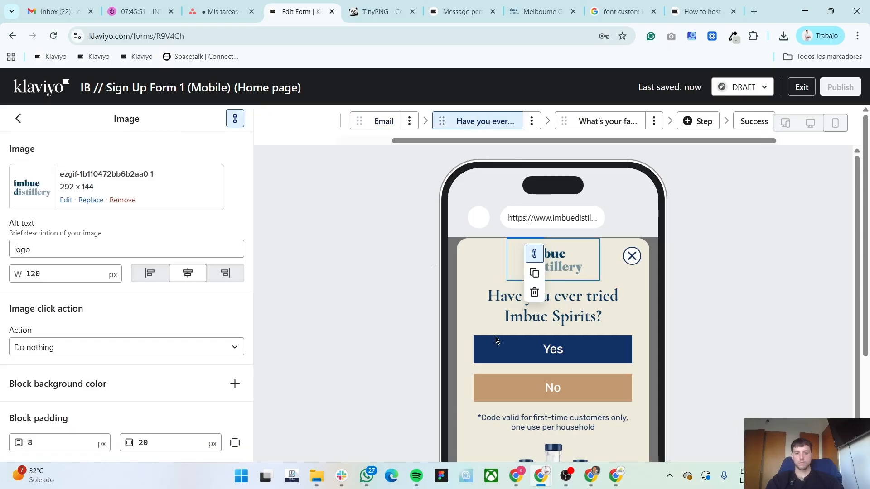
pyautogui.click(18, 119)
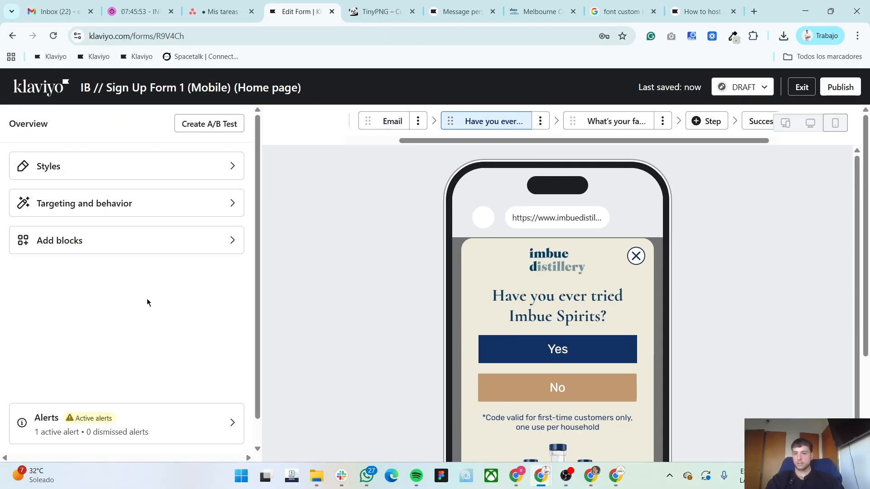
pyautogui.scroll(-4, 573, 293)
pyautogui.scroll(4, 818, 295)
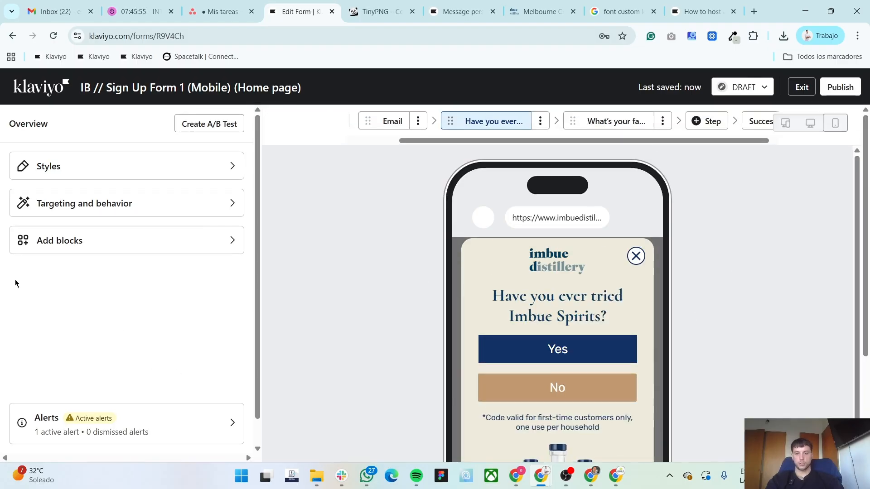
# - Review the home page mobile popup's display timing, frequency, visitor targeting and excluded URL rules
pyautogui.click(124, 250)
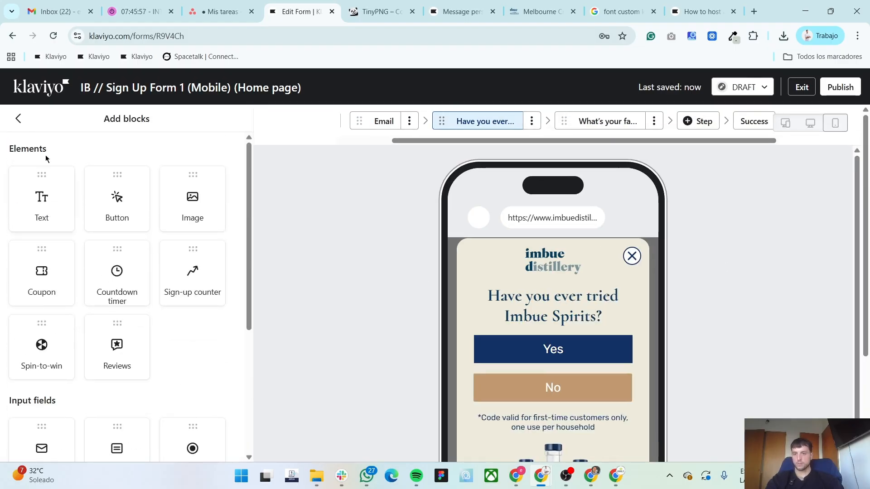
pyautogui.click(26, 128)
pyautogui.click(69, 202)
pyautogui.scroll(-5, 144, 280)
pyautogui.scroll(5, 145, 284)
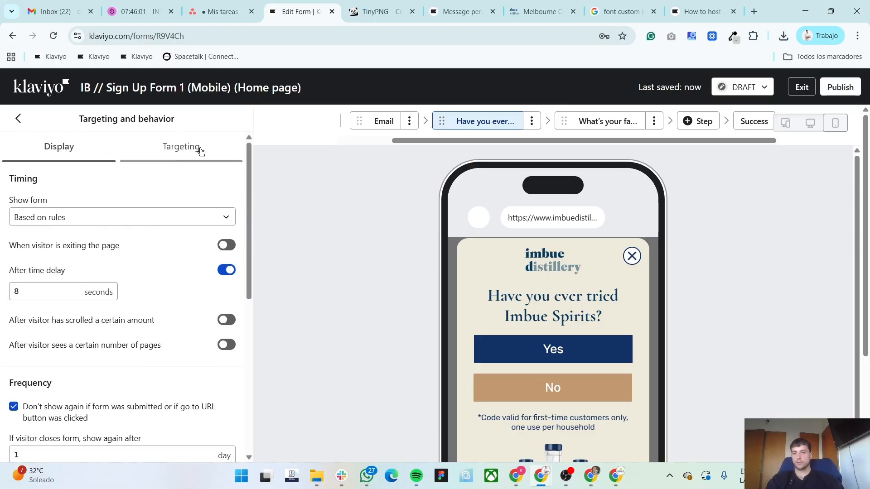
pyautogui.click(200, 150)
pyautogui.scroll(5, 47, 358)
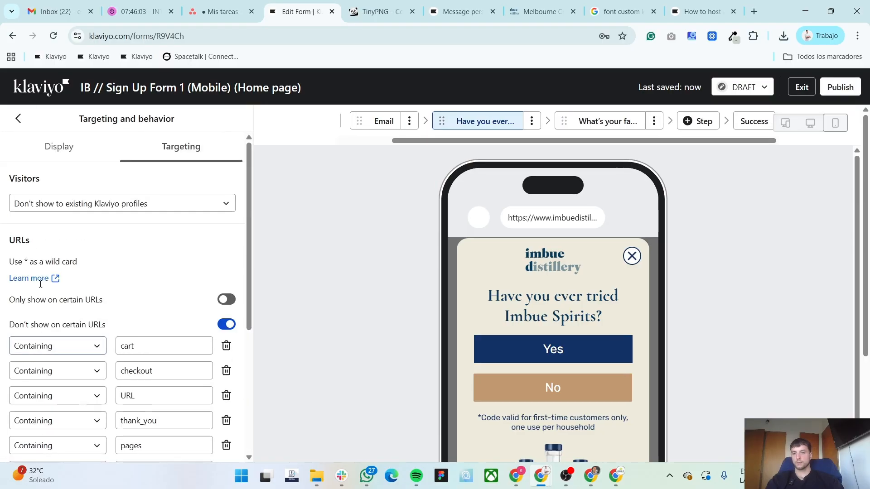
pyautogui.click(18, 118)
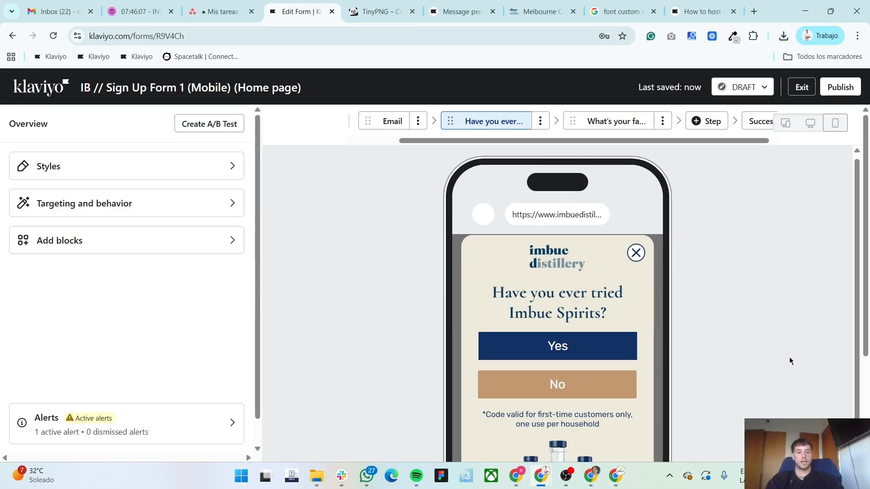
# - Review the mobile layout of the favourite spirit question step from top to bottom
pyautogui.click(603, 121)
pyautogui.scroll(-3, 567, 383)
pyautogui.scroll(4, 566, 308)
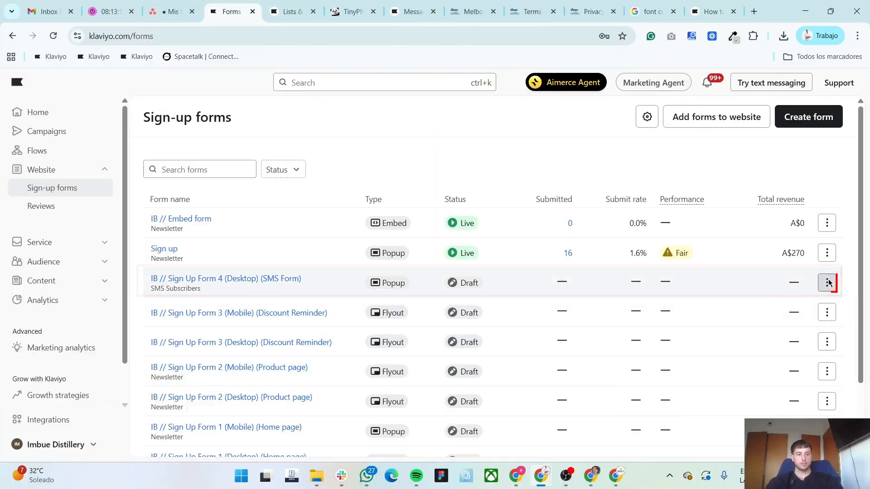
# - Clone the Sign Up Form 4 desktop SMS form within this account as "IB // Sign Up Form 4 (Mobile) (SMS Form)"
pyautogui.click(828, 283)
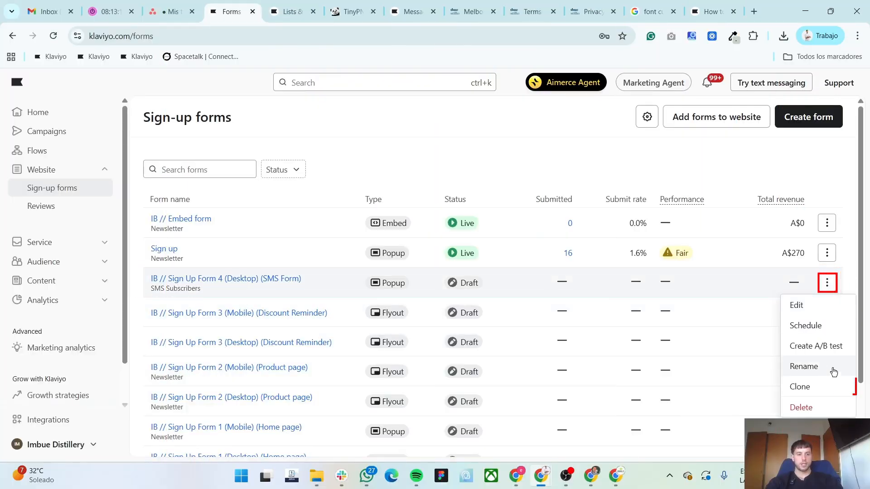
pyautogui.click(818, 383)
pyautogui.click(735, 200)
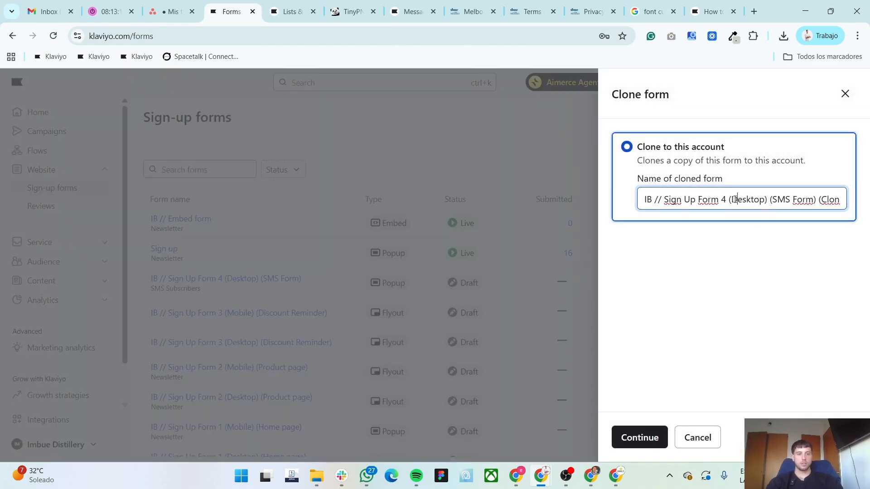
pyautogui.write('Mobil')
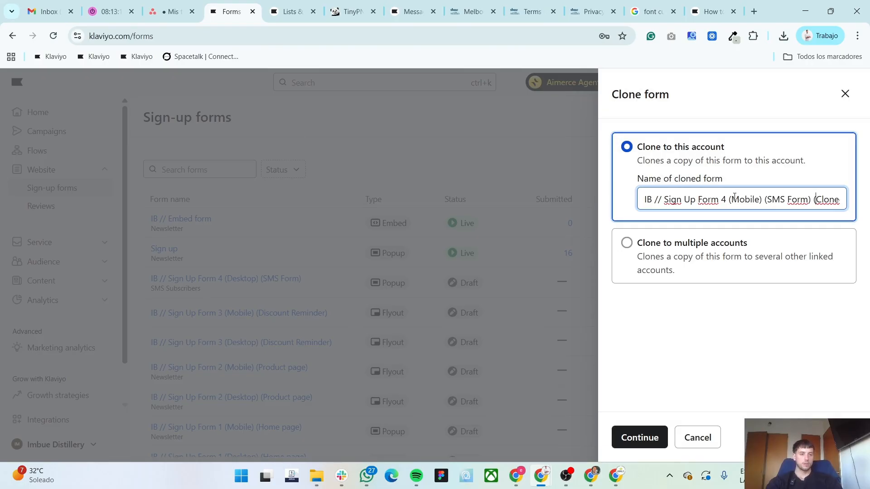
pyautogui.hotkey('shift', 'End')
pyautogui.press('BackSpace')
pyautogui.press('BackSpace')
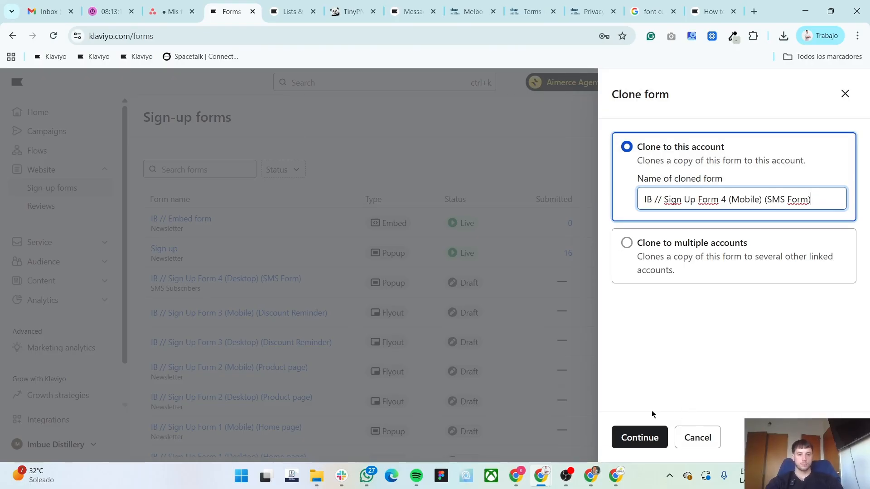
pyautogui.click(638, 437)
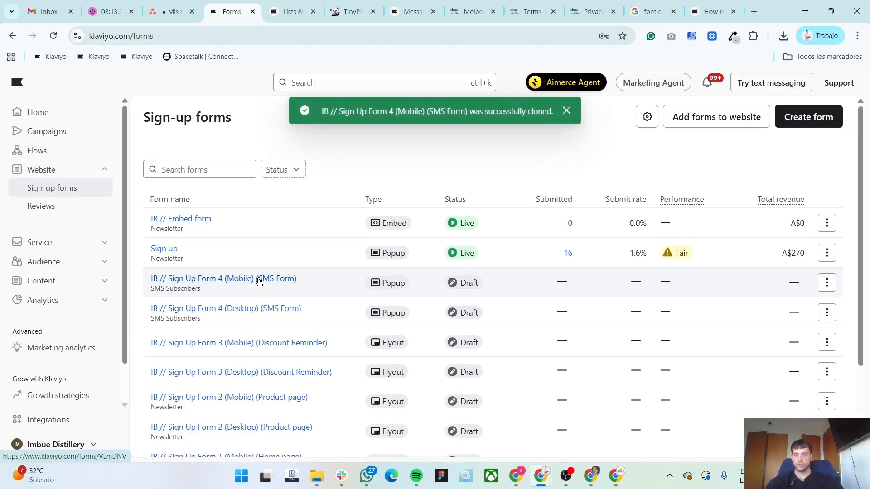
# - Open the cloned mobile SMS form for editing and restrict its display devices to Mobile only
pyautogui.click(260, 280)
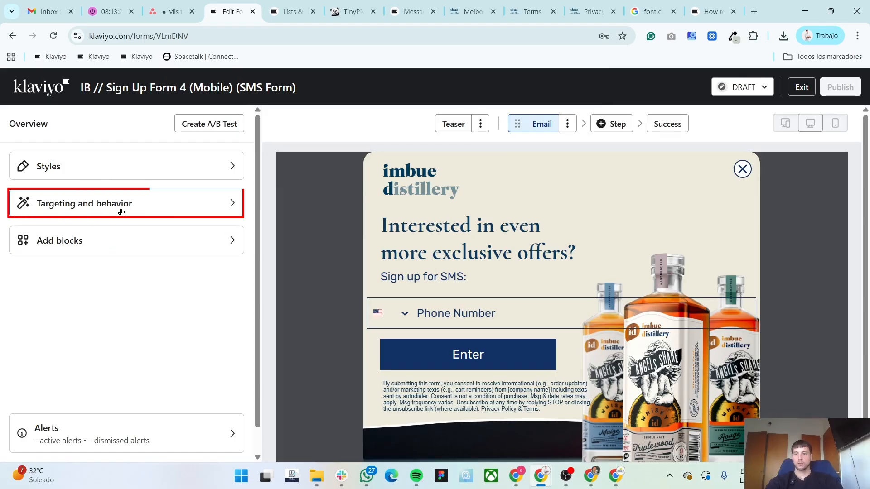
pyautogui.scroll(-5, 136, 338)
pyautogui.click(80, 331)
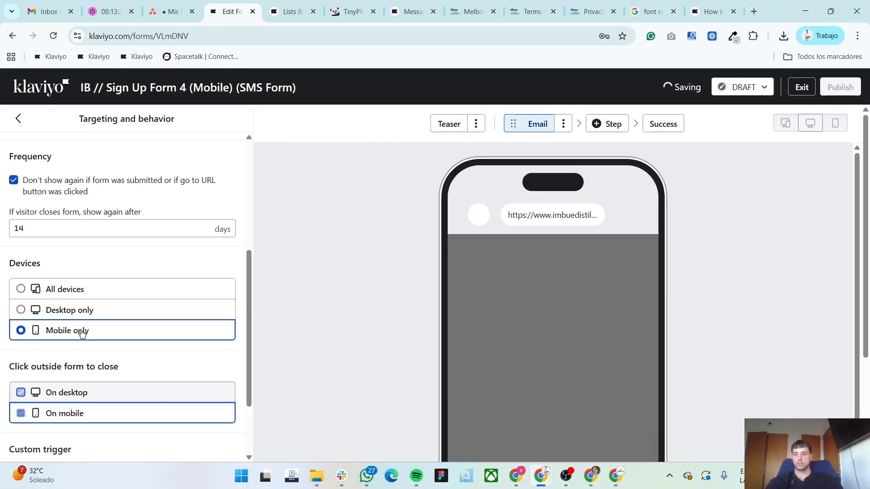
pyautogui.scroll(5, 81, 330)
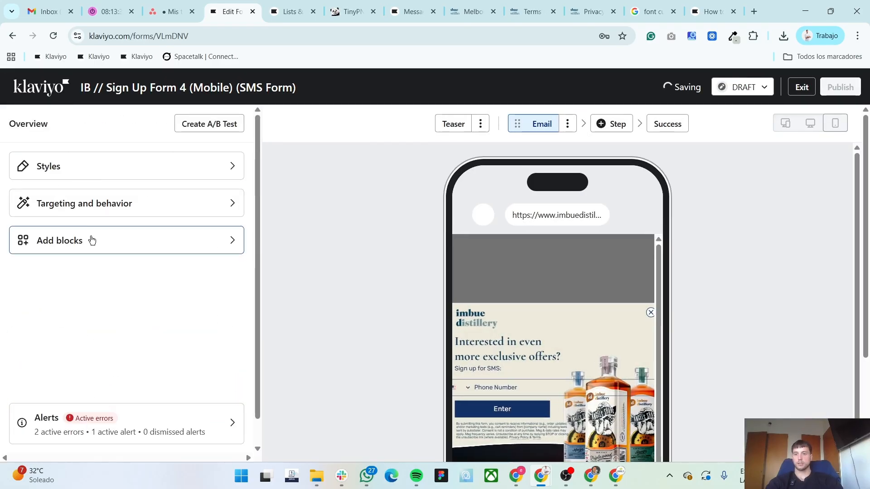
# - Set the popup's custom width to 350 px and its minimum height to 400 px
pyautogui.click(110, 167)
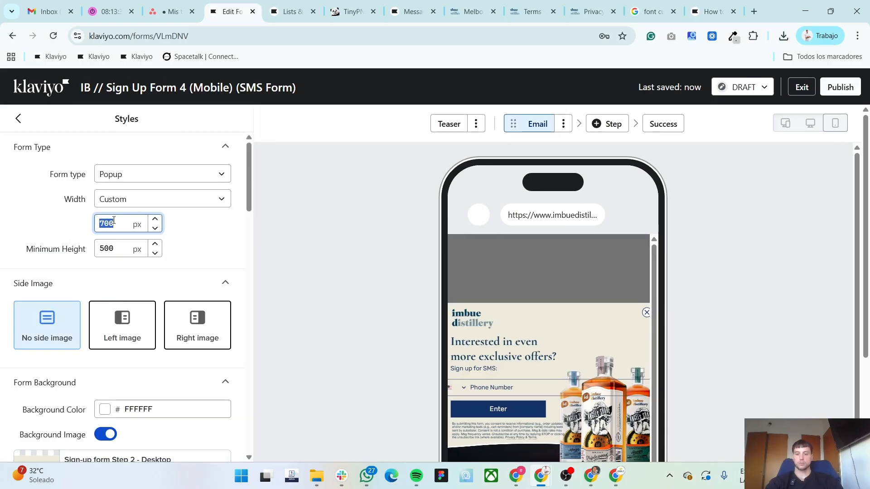
pyautogui.click(111, 222)
pyautogui.write('350')
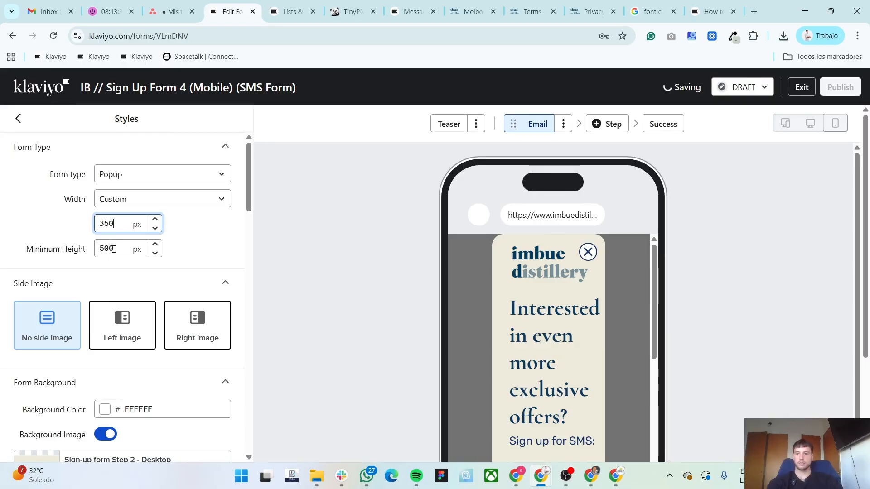
pyautogui.doubleClick(113, 249)
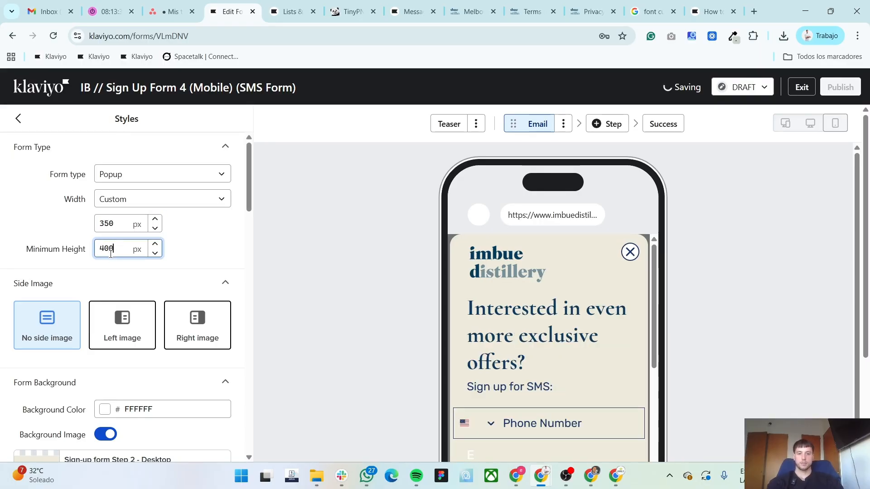
# - Replace the form's background image by uploading "Sign-up form Step 2 - Mobile (2)"
pyautogui.scroll(-3, 88, 324)
pyautogui.click(95, 373)
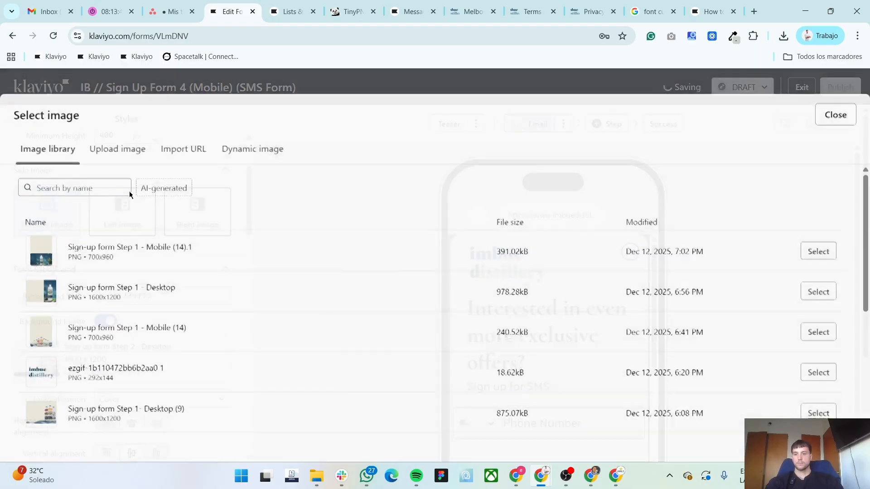
pyautogui.click(325, 308)
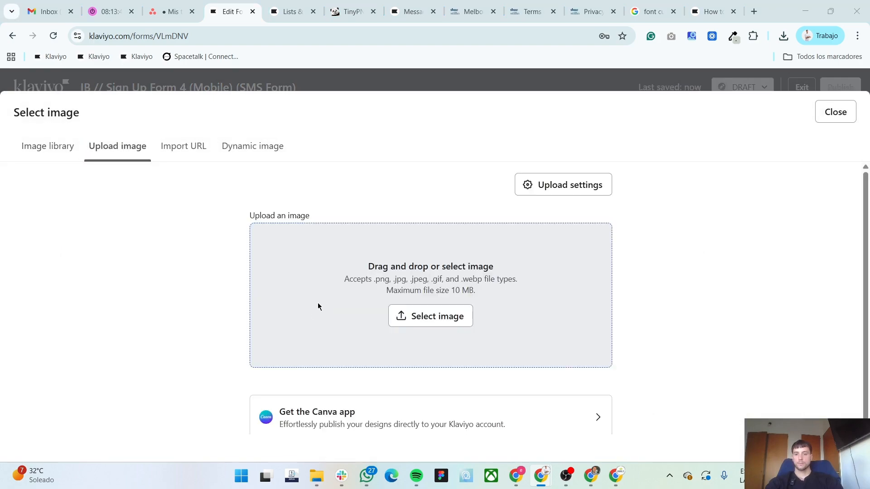
pyautogui.doubleClick(206, 104)
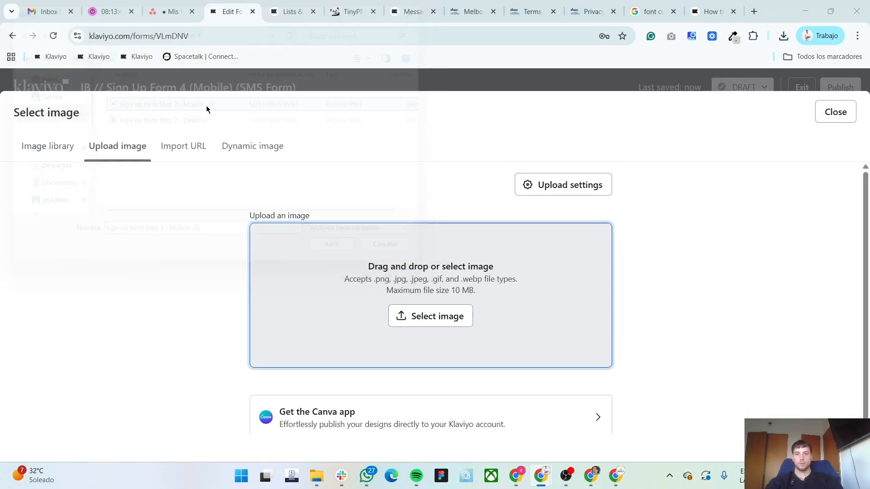
pyautogui.click(804, 354)
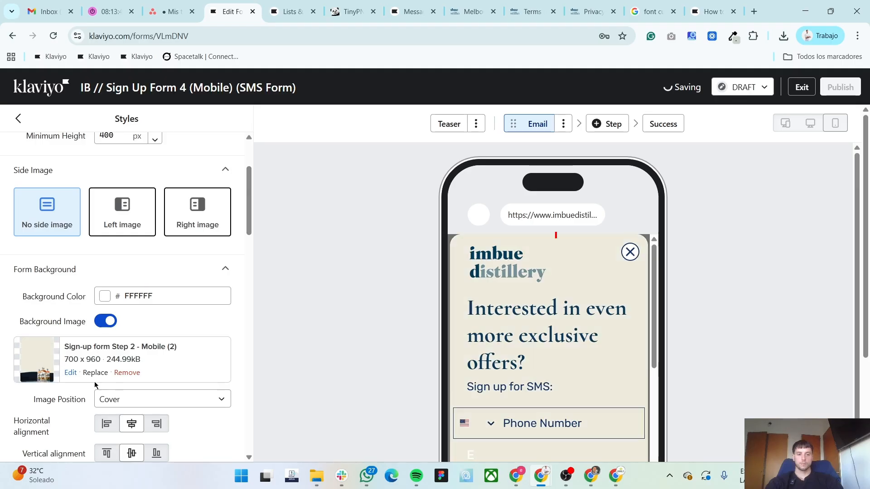
# - Set the logo's width to 120 px, centre it and set its left block padding to 0 px
pyautogui.click(503, 260)
pyautogui.doubleClick(37, 274)
pyautogui.write('120')
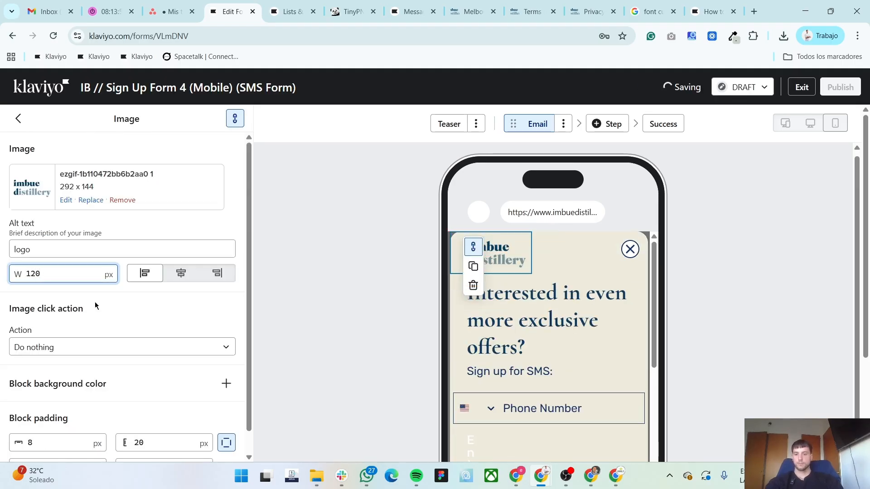
pyautogui.click(181, 273)
pyautogui.scroll(-1, 157, 433)
pyautogui.doubleClick(156, 438)
pyautogui.doubleClick(158, 419)
pyautogui.write('0')
# - Set the left and right block padding of the "Interested in even more exclusive offers?" heading to 5 px
pyautogui.click(503, 317)
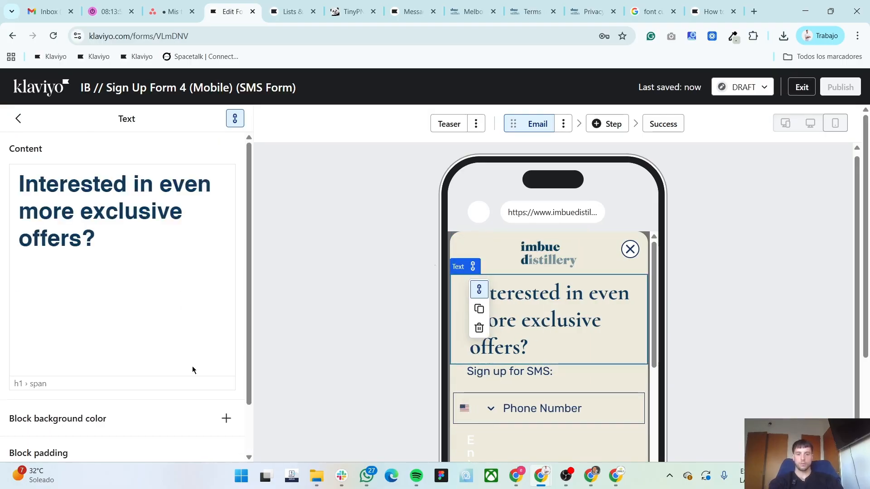
pyautogui.scroll(-2, 139, 381)
pyautogui.doubleClick(153, 418)
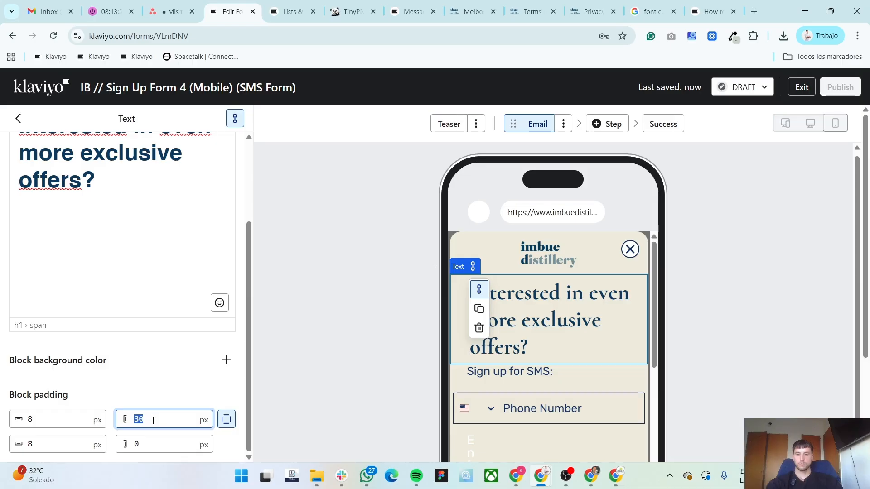
pyautogui.write('5')
pyautogui.doubleClick(152, 442)
pyautogui.write('5')
pyautogui.scroll(3, 142, 331)
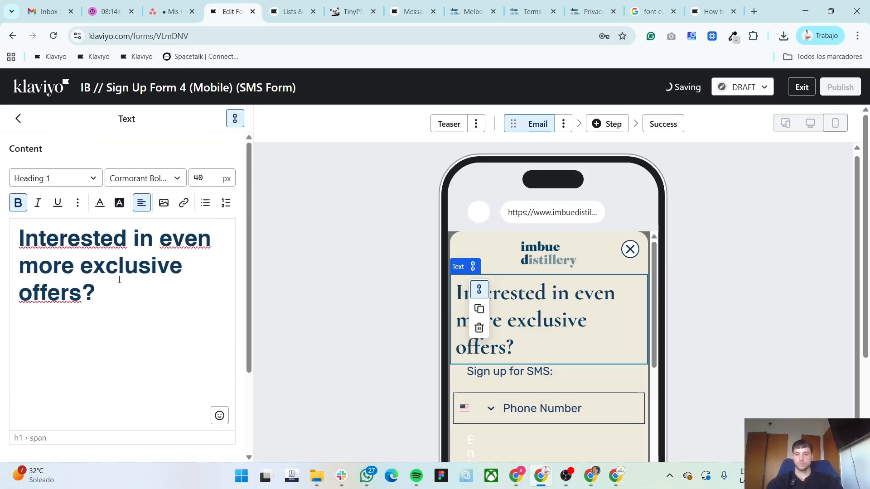
# - Set the "Interested in even more exclusive offers?" heading to 30 px and centre its text
pyautogui.tripleClick(132, 265)
pyautogui.click(203, 178)
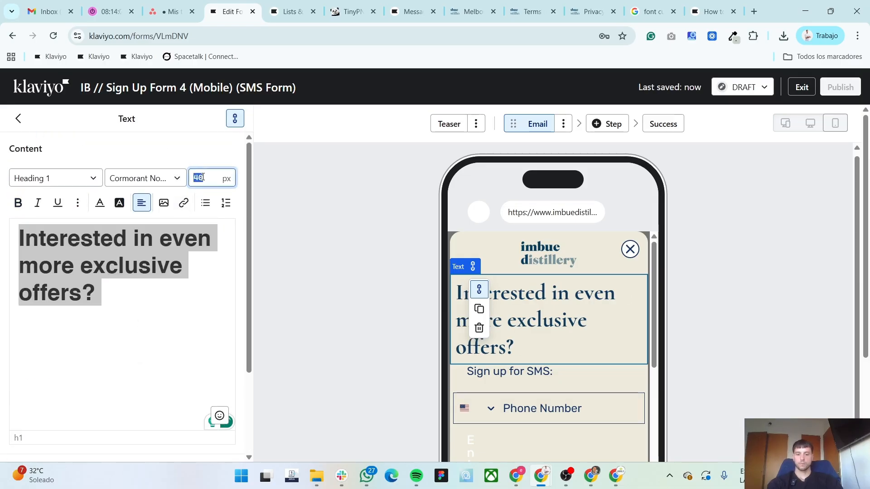
pyautogui.write('30')
pyautogui.click(142, 203)
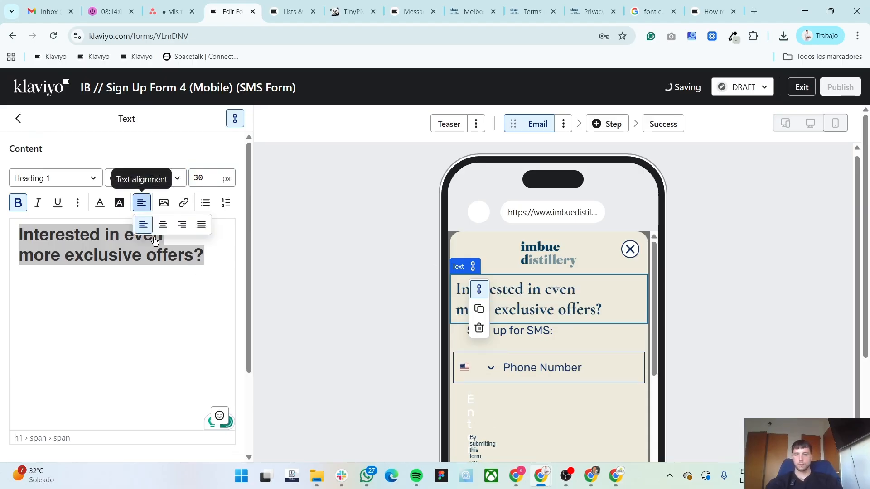
pyautogui.click(163, 224)
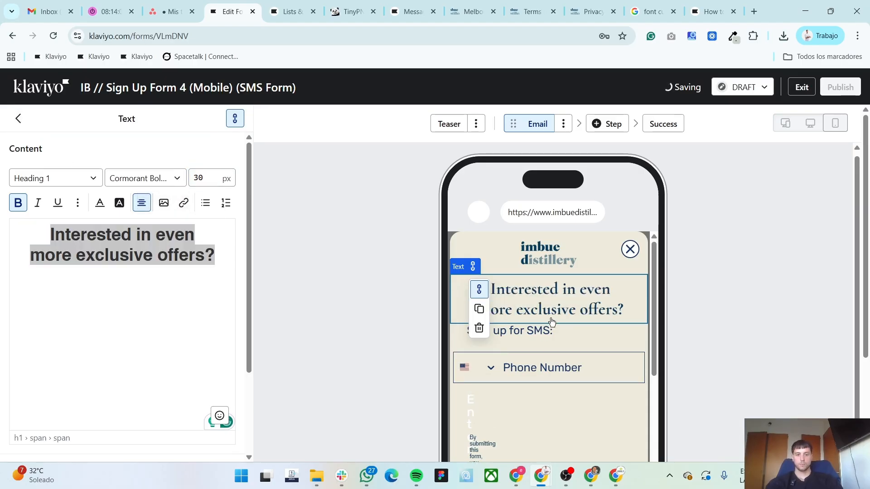
# - Centre the "Sign up for SMS:" text
pyautogui.click(572, 338)
pyautogui.tripleClick(108, 234)
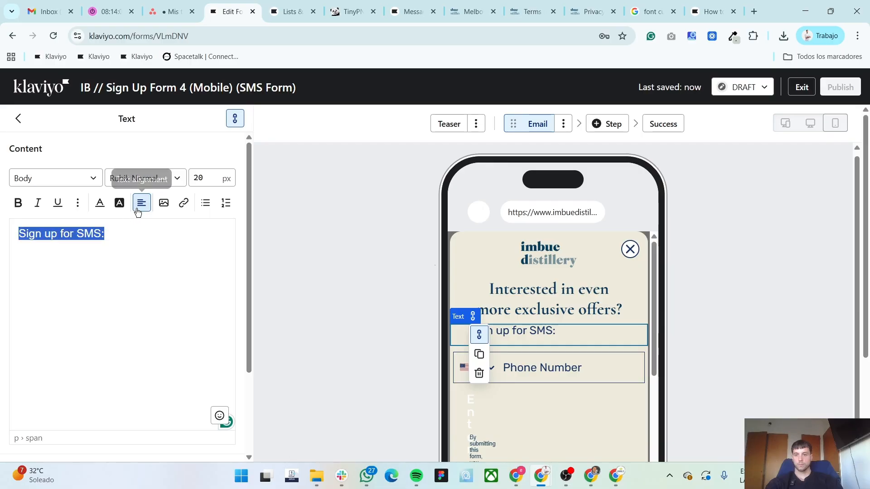
pyautogui.click(141, 204)
pyautogui.click(163, 225)
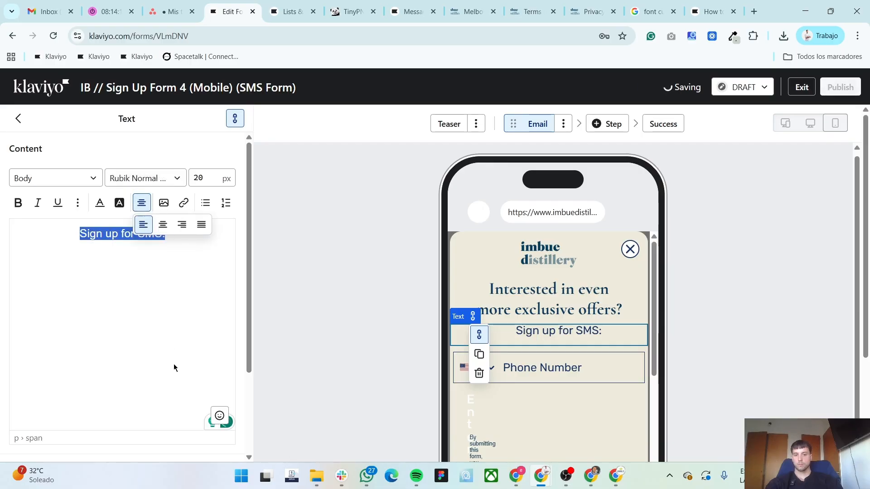
# - Set the left and right block padding of the "Sign up for SMS:" text to 5 px
pyautogui.scroll(-3, 167, 385)
pyautogui.click(153, 443)
pyautogui.doubleClick(152, 417)
pyautogui.write('5')
pyautogui.doubleClick(156, 442)
pyautogui.write('5')
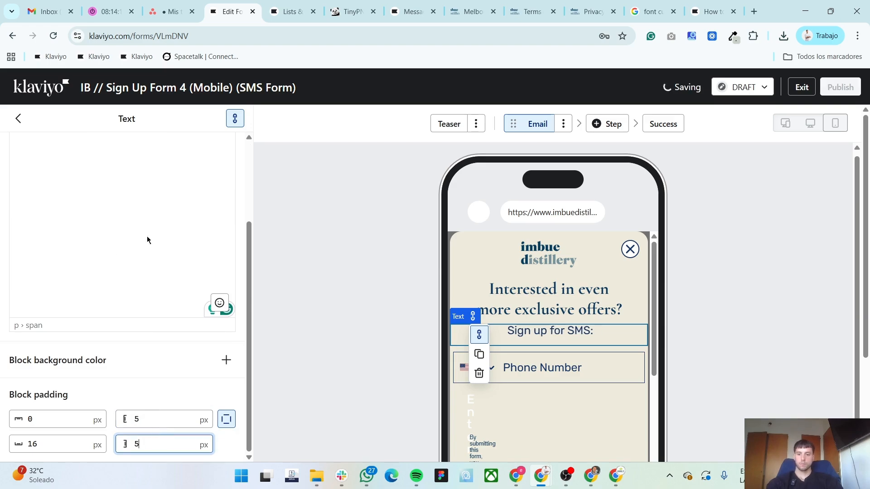
pyautogui.scroll(3, 168, 272)
# - Set the Enter button's right block padding to 30 px to match its left side
pyautogui.click(566, 377)
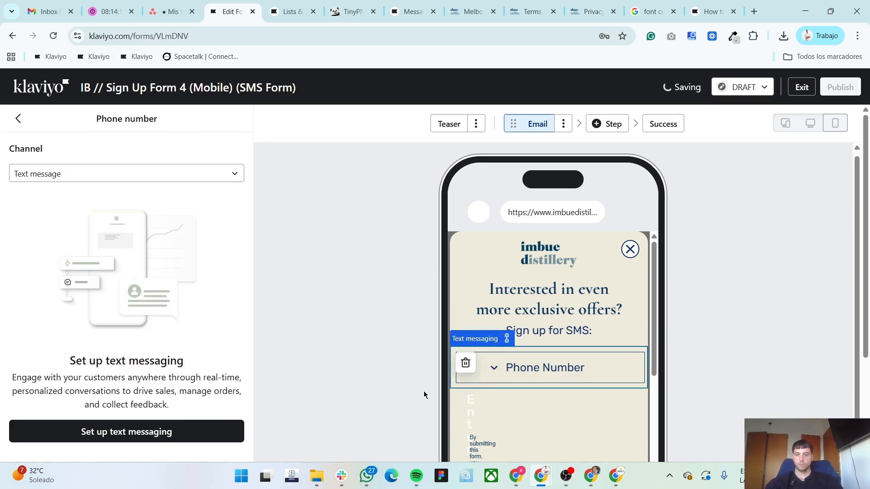
pyautogui.scroll(-8, 141, 376)
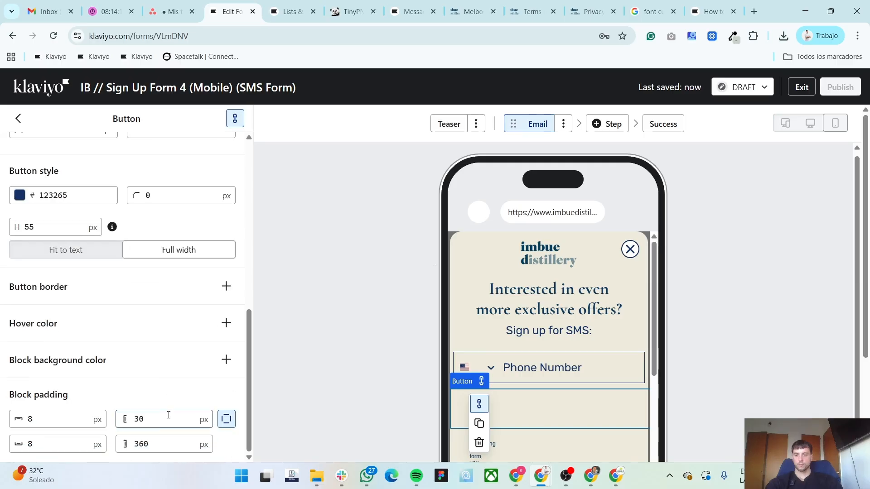
pyautogui.doubleClick(158, 442)
pyautogui.write('30')
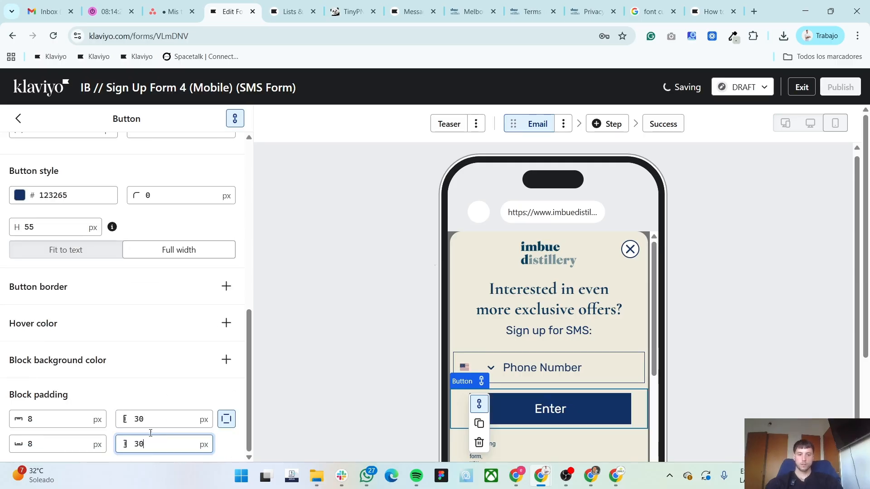
pyautogui.scroll(8, 109, 362)
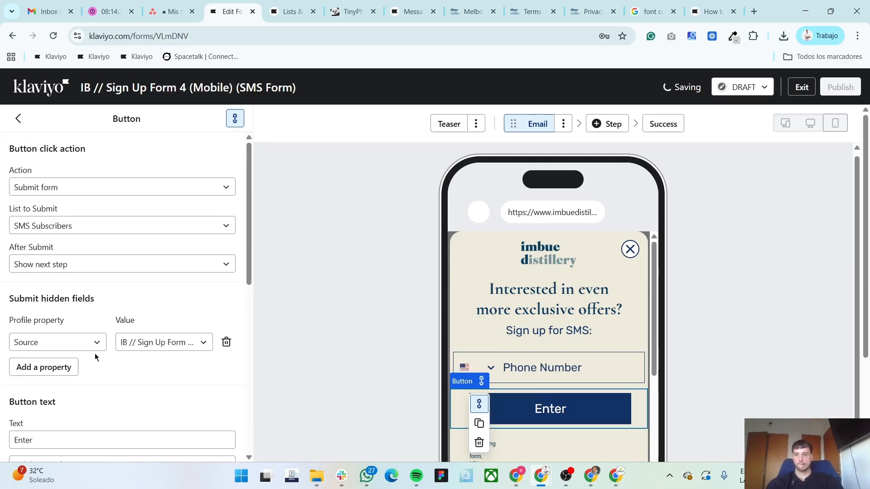
# - Set the left and right block padding of the SMS disclosure text to 5 px
pyautogui.click(574, 352)
pyautogui.scroll(-3, 565, 351)
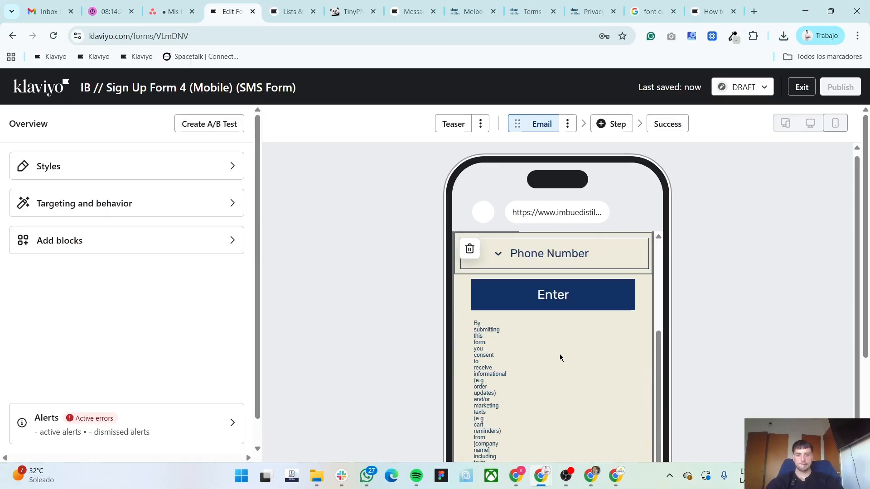
pyautogui.click(551, 373)
pyautogui.scroll(-3, 172, 409)
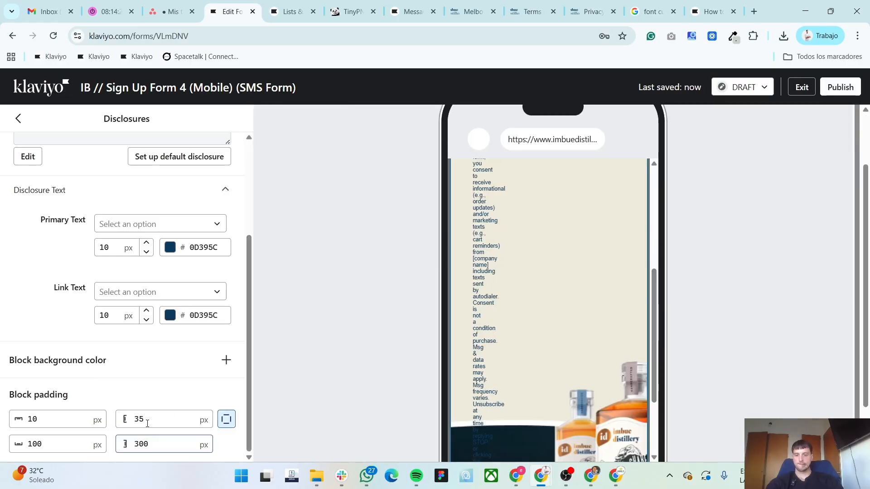
pyautogui.doubleClick(138, 419)
pyautogui.write('5')
pyautogui.doubleClick(157, 444)
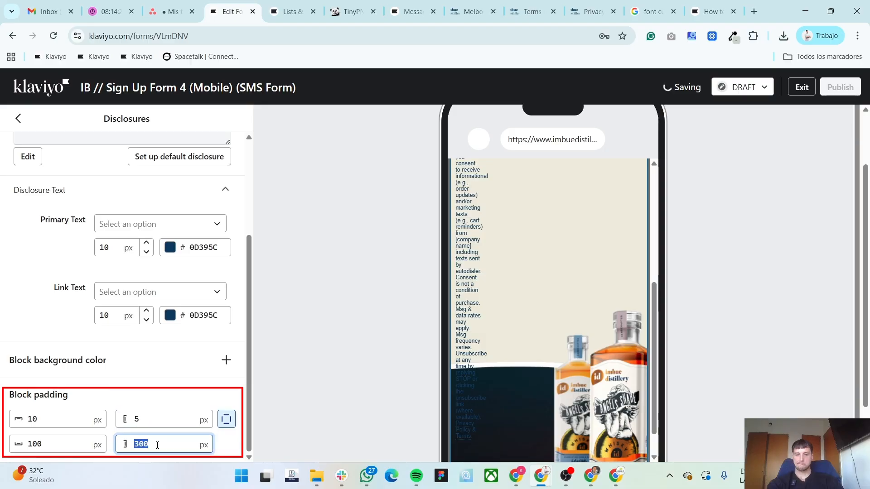
pyautogui.write('5')
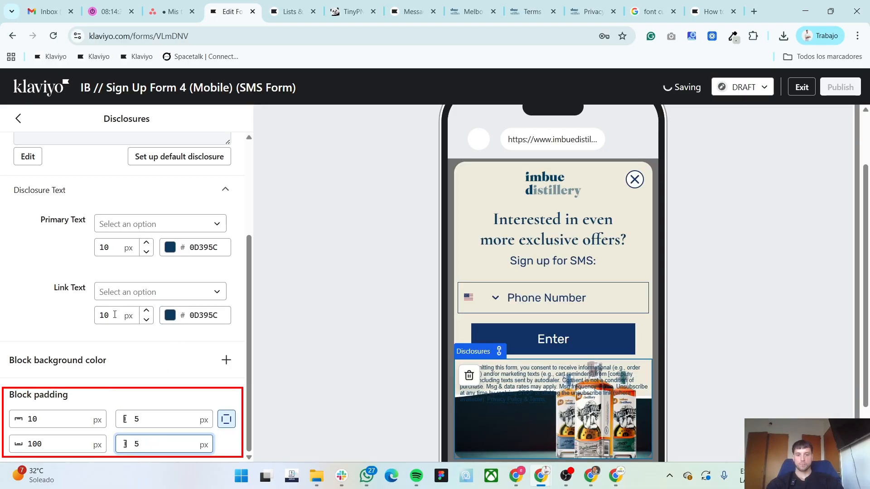
# - Set the bottom block padding of the SMS disclosure text to 190 px
pyautogui.doubleClick(61, 448)
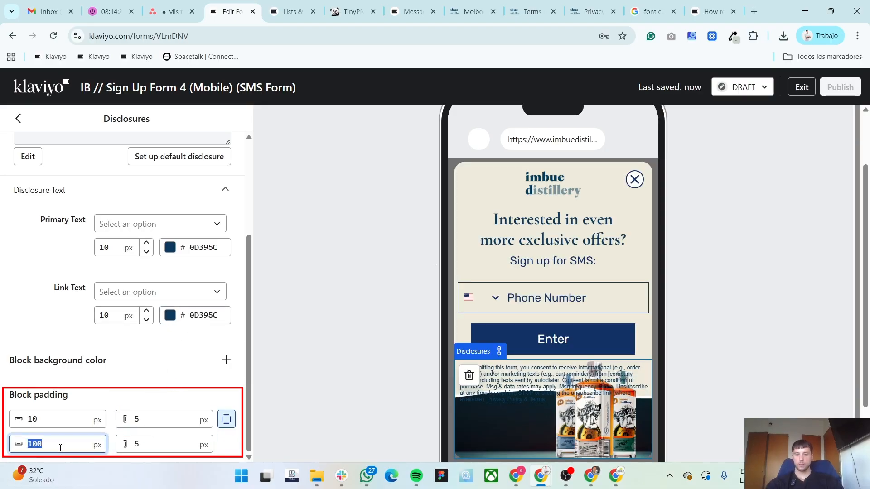
pyautogui.write('150')
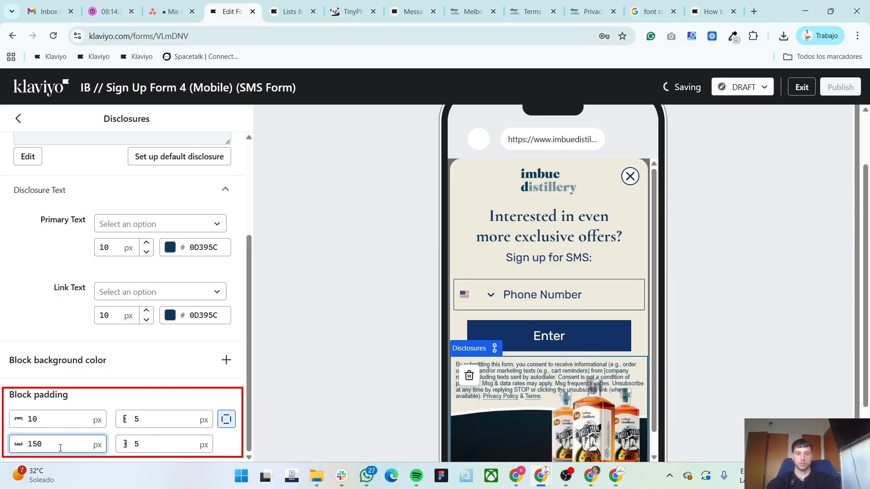
pyautogui.press('BackSpace')
pyautogui.press('BackSpace')
pyautogui.press('BackSpace')
pyautogui.write('0')
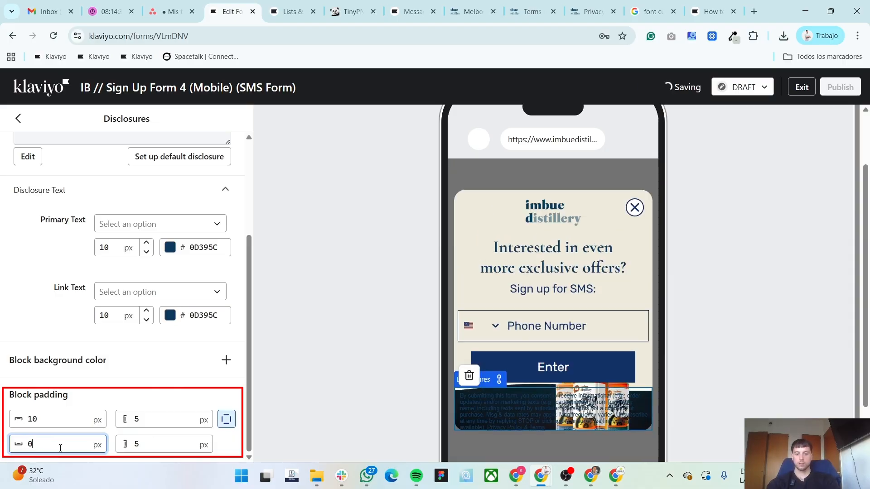
pyautogui.write('190')
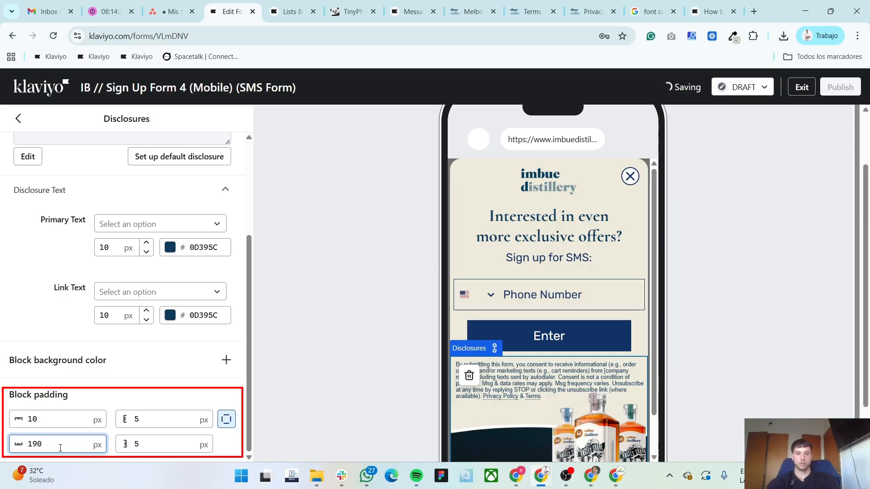
# - Centre the SMS disclosure paragraph in its text editor and return to the block's settings
pyautogui.scroll(3, 64, 332)
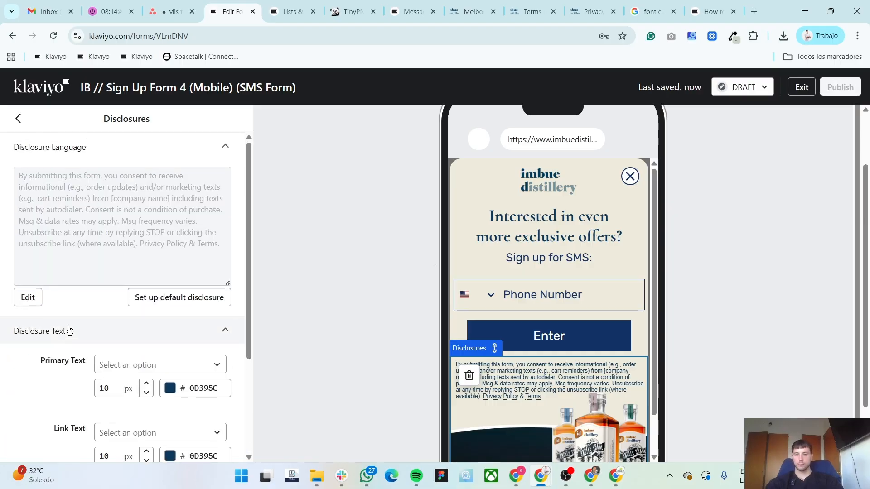
pyautogui.scroll(-1, 65, 301)
pyautogui.click(28, 241)
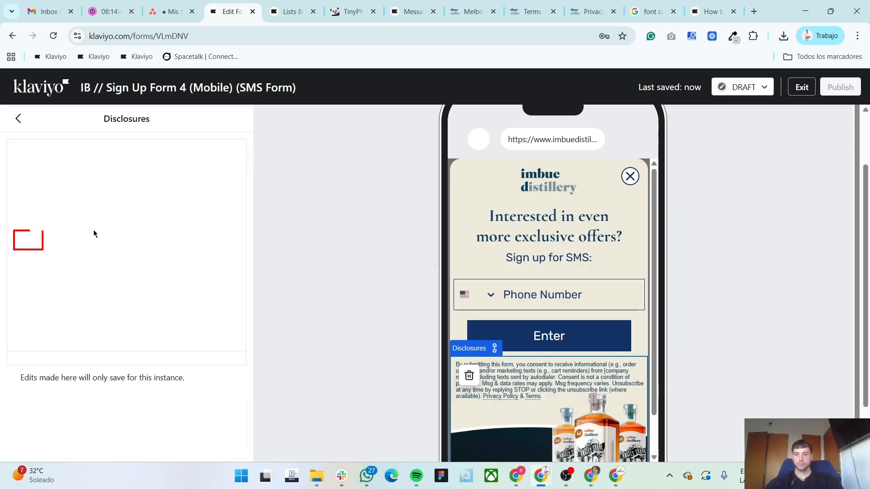
pyautogui.tripleClick(117, 212)
pyautogui.click(98, 154)
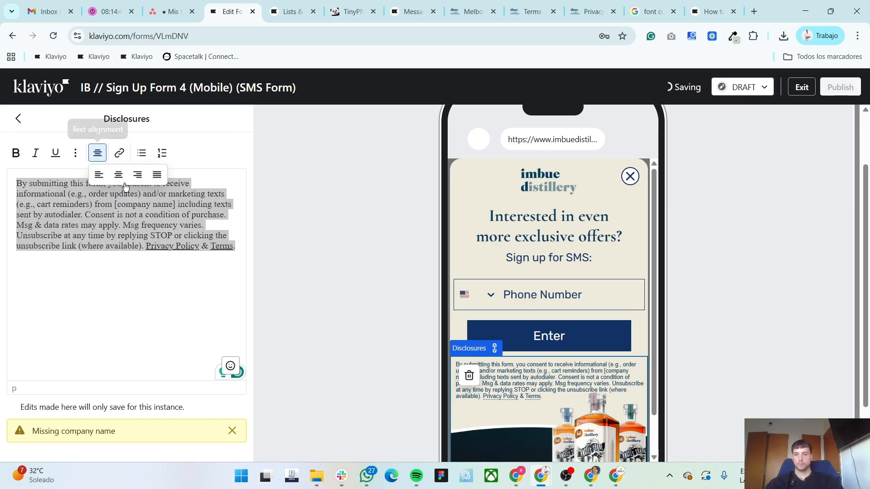
pyautogui.click(119, 174)
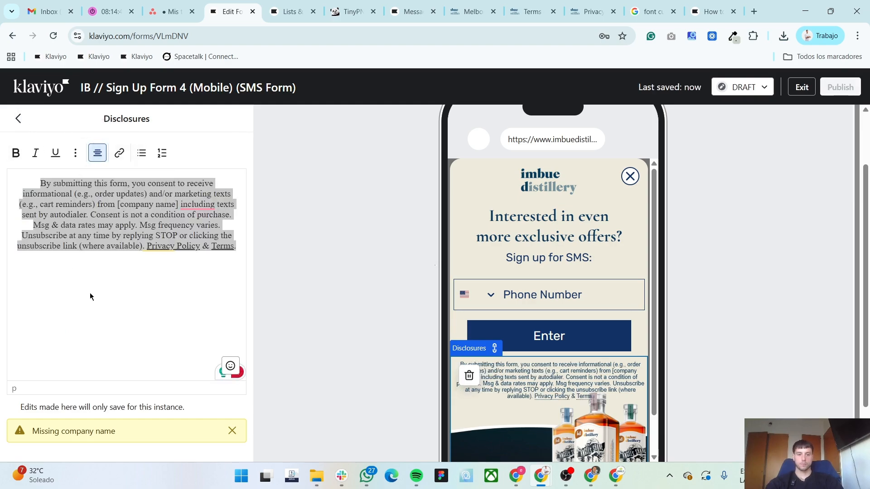
pyautogui.click(18, 118)
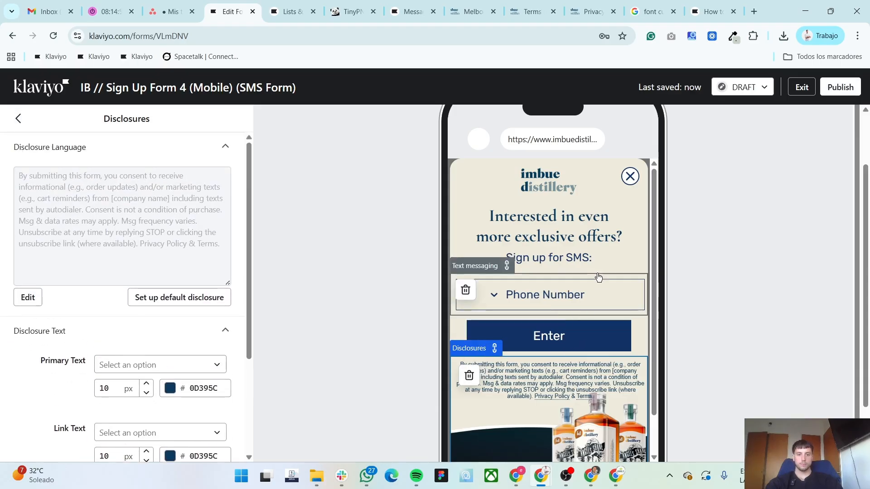
# - Set the bottom block padding of the "Sign up for SMS:" text to 5 px
pyautogui.click(591, 260)
pyautogui.scroll(-3, 102, 413)
pyautogui.click(63, 443)
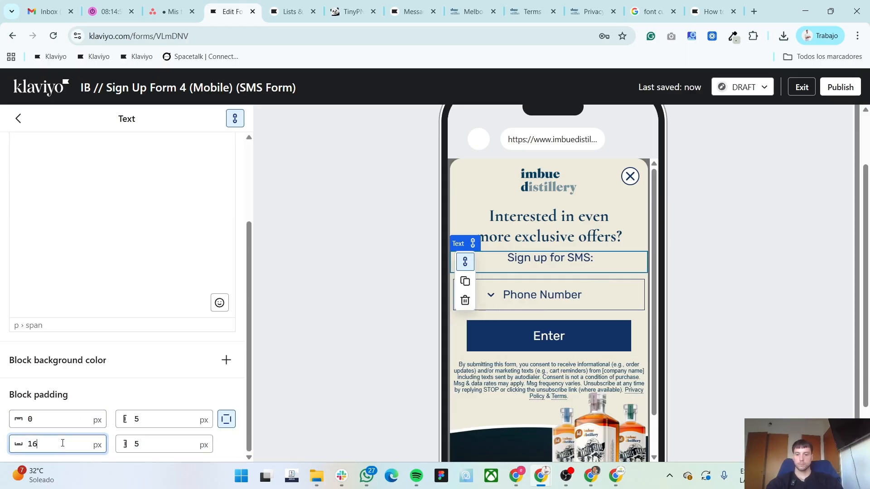
pyautogui.write('5')
pyautogui.click(584, 300)
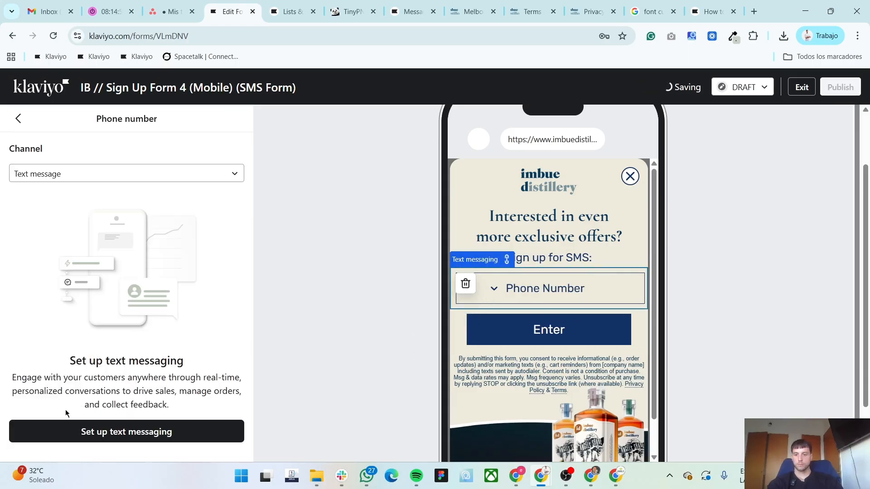
# - Set the Enter button's vertical block padding to 5 px
pyautogui.click(553, 330)
pyautogui.scroll(-10, 77, 421)
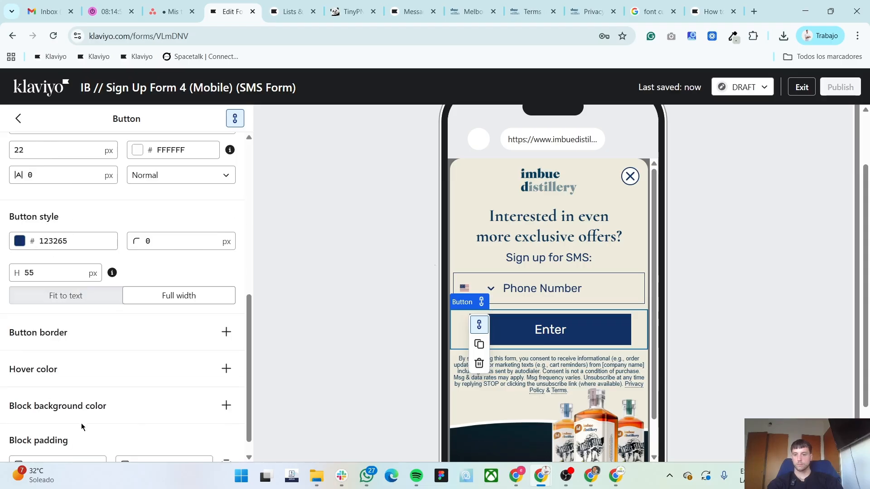
pyautogui.doubleClick(56, 443)
pyautogui.write('5')
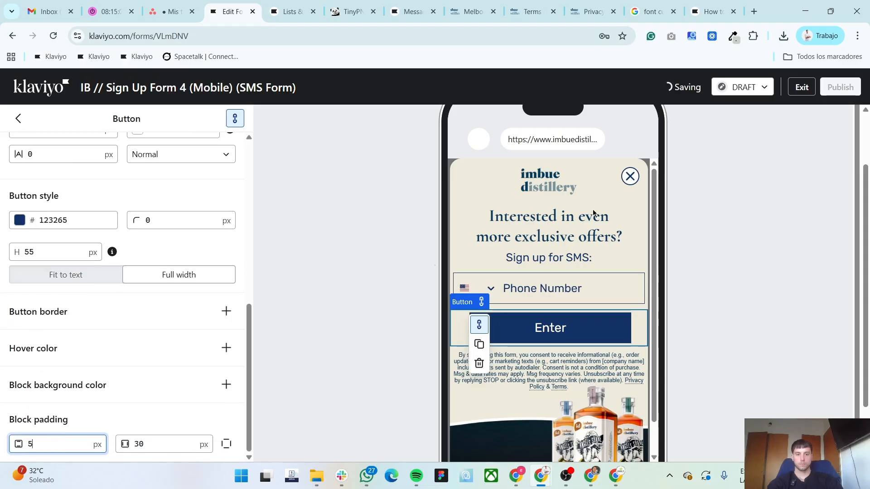
# - Set the vertical block padding of the "Interested in even more exclusive offers?" heading to 5 px
pyautogui.click(496, 238)
pyautogui.scroll(-3, 59, 407)
pyautogui.click(58, 445)
pyautogui.write('5')
pyautogui.click(566, 185)
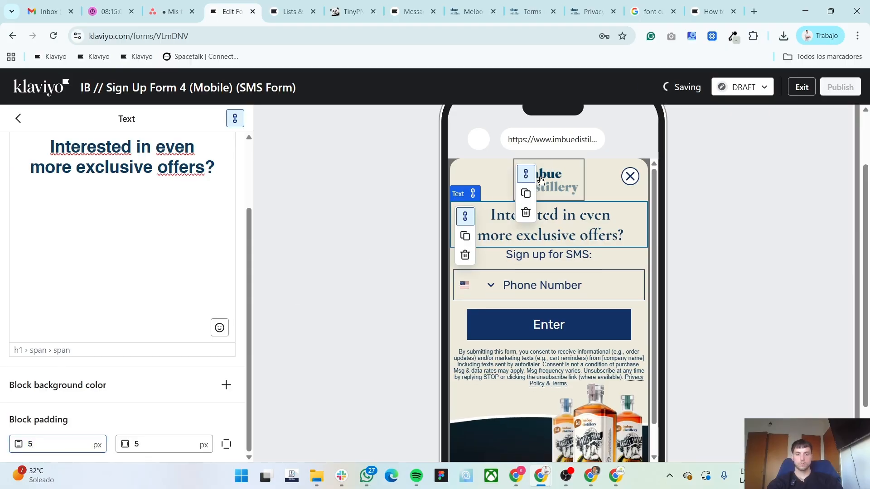
# - On the Success step, set the logo's width to 120 px and centre it with 0 px left block padding
pyautogui.click(24, 122)
pyautogui.scroll(2, 623, 232)
pyautogui.click(666, 127)
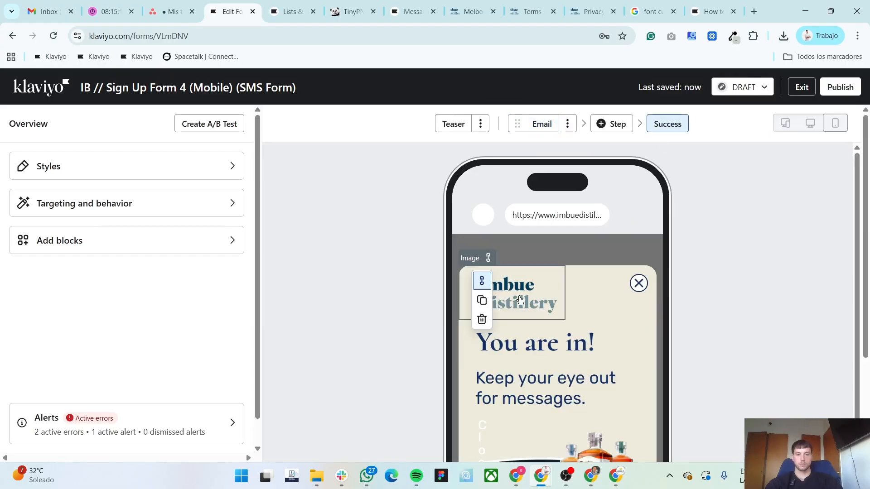
pyautogui.click(460, 316)
pyautogui.doubleClick(33, 273)
pyautogui.write('120')
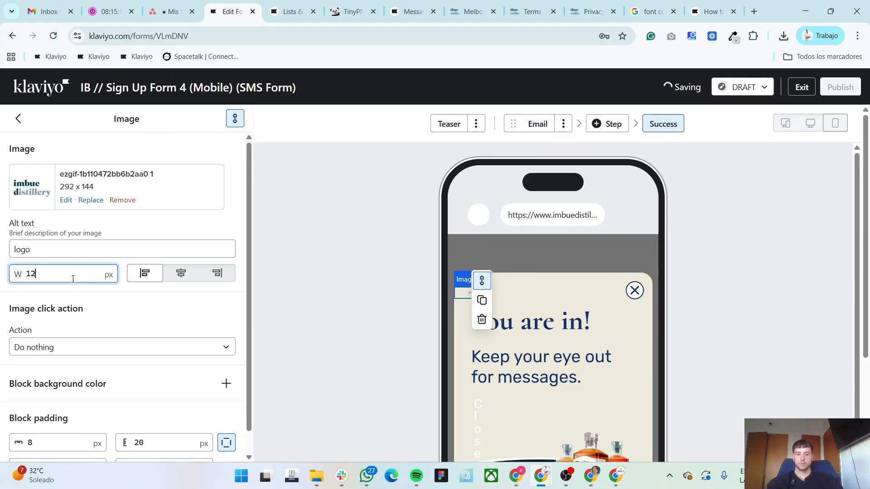
pyautogui.click(186, 280)
pyautogui.scroll(-1, 202, 398)
pyautogui.doubleClick(164, 419)
pyautogui.write('0')
# - Centre the "You are in!" heading and set its left block padding to 0 px
pyautogui.click(551, 340)
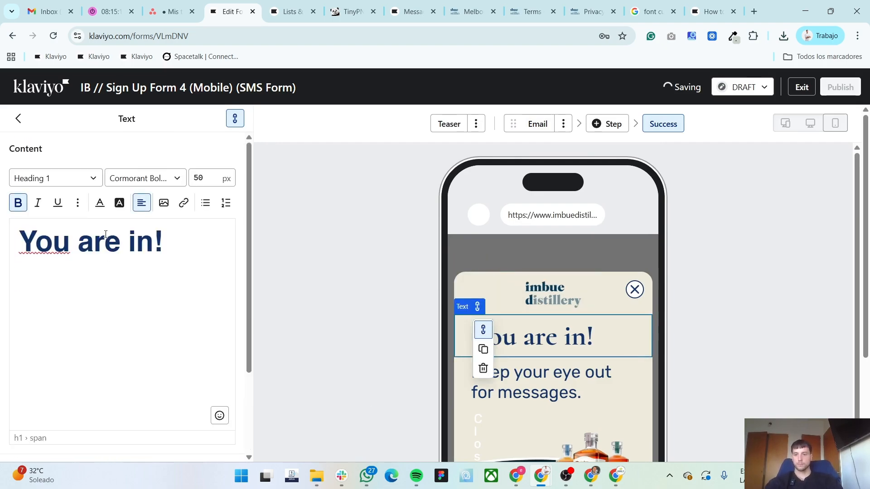
pyautogui.tripleClick(104, 241)
pyautogui.click(140, 205)
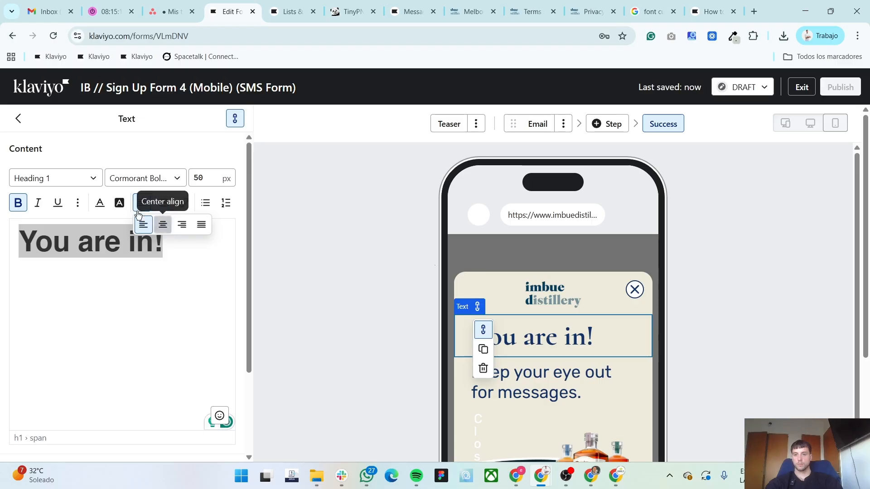
pyautogui.click(162, 225)
pyautogui.scroll(-3, 156, 376)
pyautogui.doubleClick(163, 417)
pyautogui.write('0')
# - Set the "Keep your eye out for messages." text to 25 px and centre it, reducing its left block padding
pyautogui.click(579, 390)
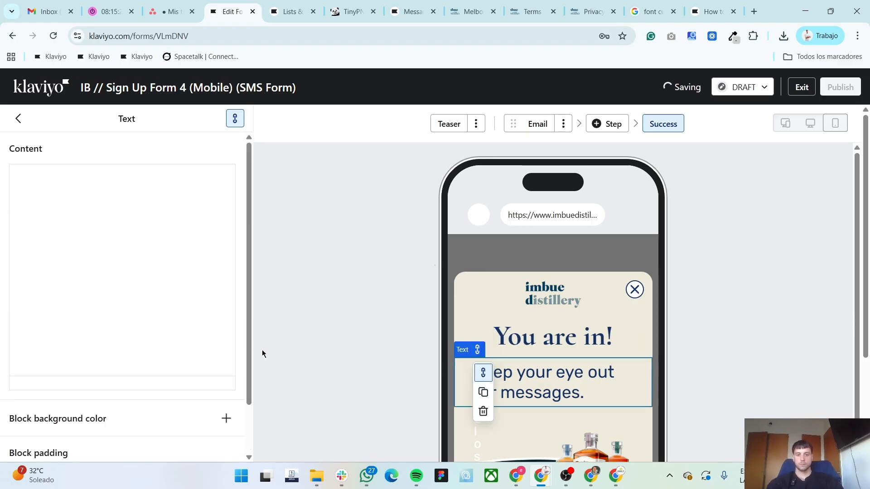
pyautogui.click(86, 249)
pyautogui.hotkey('ctrl', 'a')
pyautogui.doubleClick(200, 177)
pyautogui.write('25')
pyautogui.scroll(-3, 153, 408)
pyautogui.doubleClick(159, 420)
pyautogui.write('8')
pyautogui.scroll(5, 158, 403)
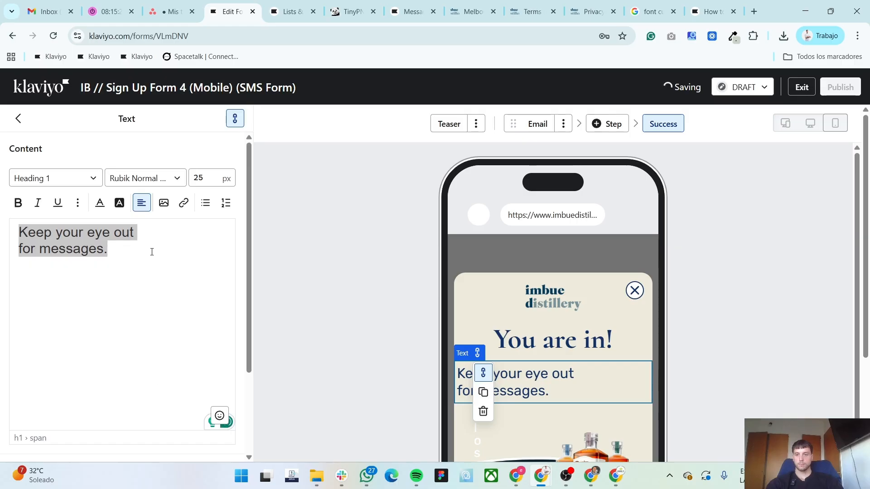
pyautogui.click(141, 203)
pyautogui.click(163, 225)
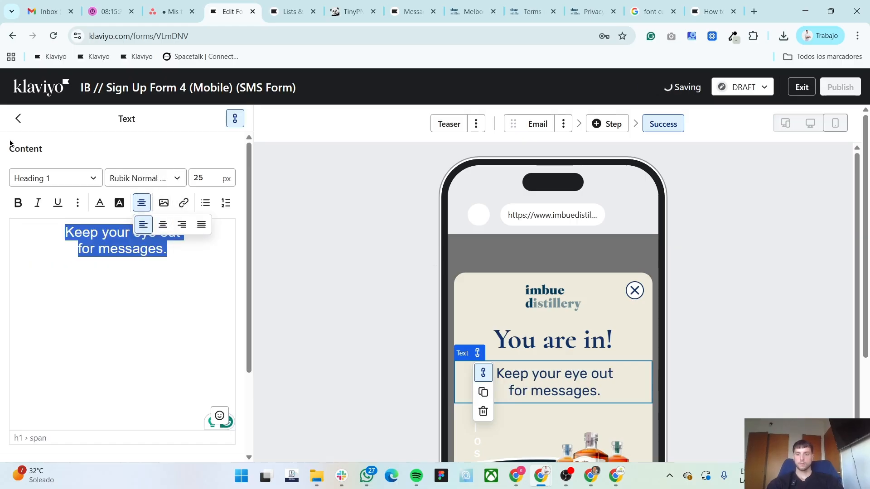
# - Set the Close button's right block padding to 35 px to match its left side
pyautogui.click(18, 119)
pyautogui.click(602, 419)
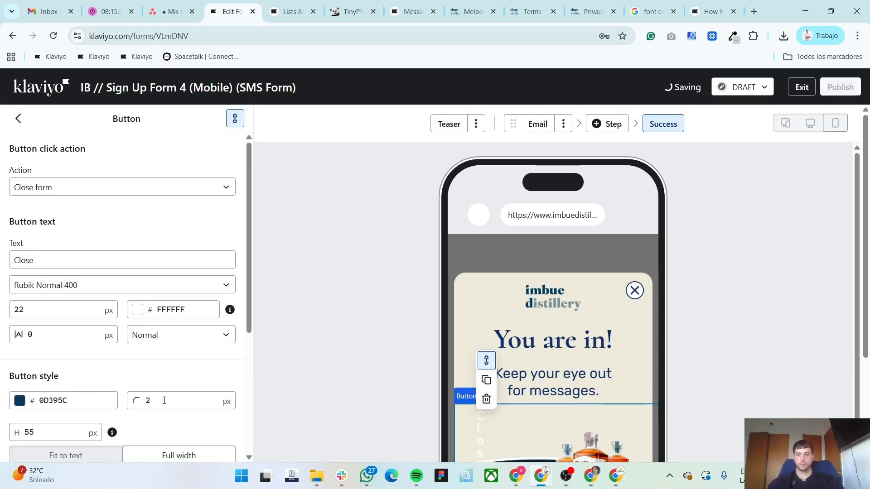
pyautogui.scroll(-5, 136, 317)
pyautogui.doubleClick(156, 436)
pyautogui.write('35')
pyautogui.scroll(5, 103, 235)
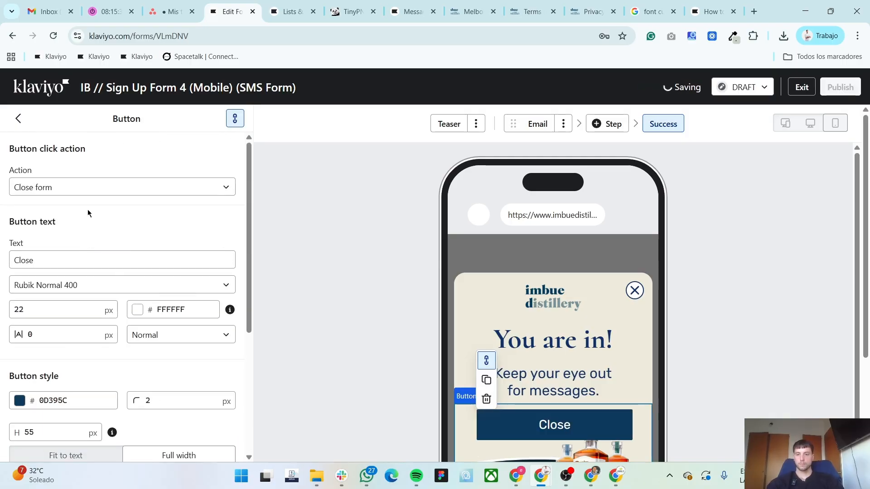
# - Set the Close button's bottom block padding to 200 px and return to the form overview
pyautogui.click(17, 117)
pyautogui.scroll(-3, 553, 272)
pyautogui.click(583, 286)
pyautogui.scroll(-5, 136, 354)
pyautogui.doubleClick(50, 439)
pyautogui.write('200')
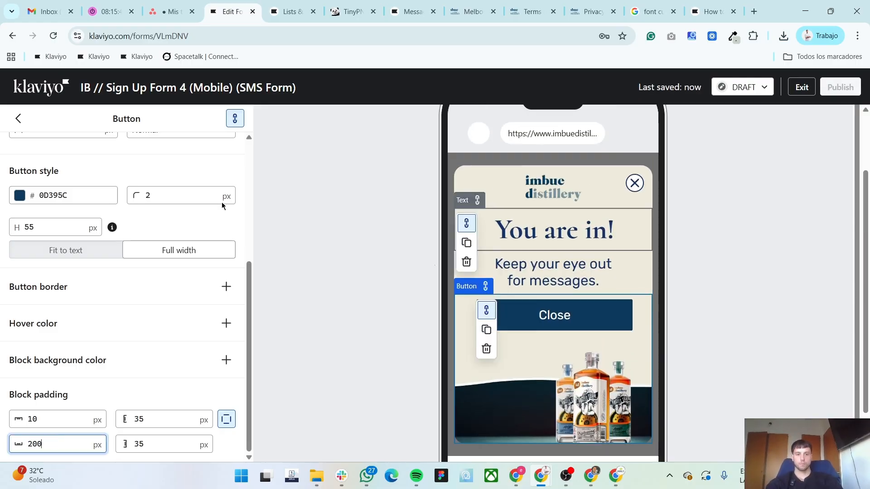
pyautogui.click(16, 119)
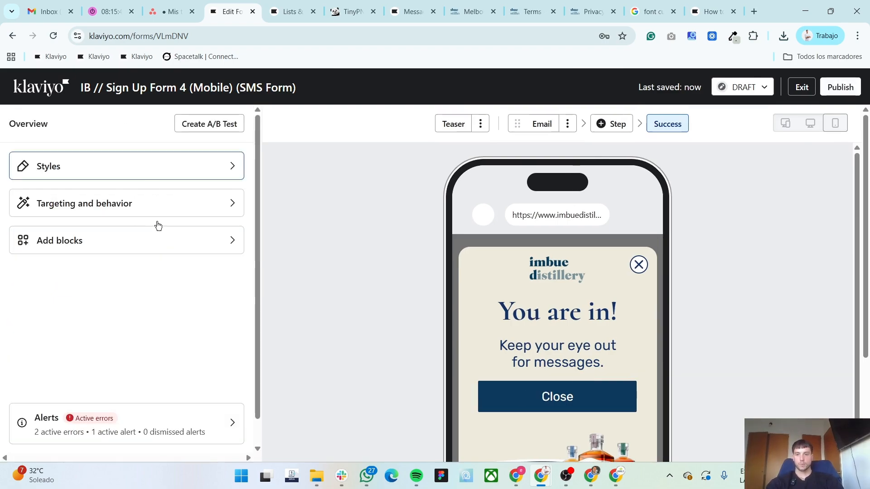
# - Review the form's display timing, frequency and targeting settings
pyautogui.click(164, 202)
pyautogui.scroll(-3, 136, 324)
pyautogui.scroll(3, 149, 250)
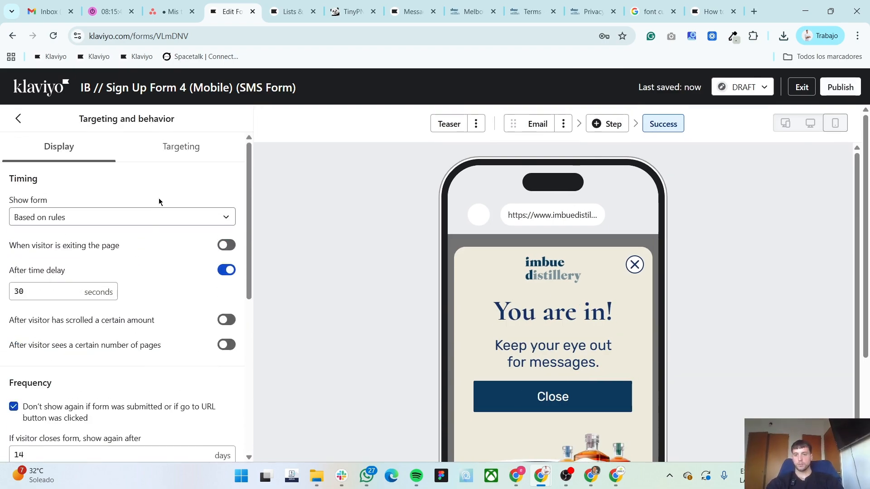
pyautogui.click(159, 150)
pyautogui.scroll(5, 134, 398)
pyautogui.click(12, 118)
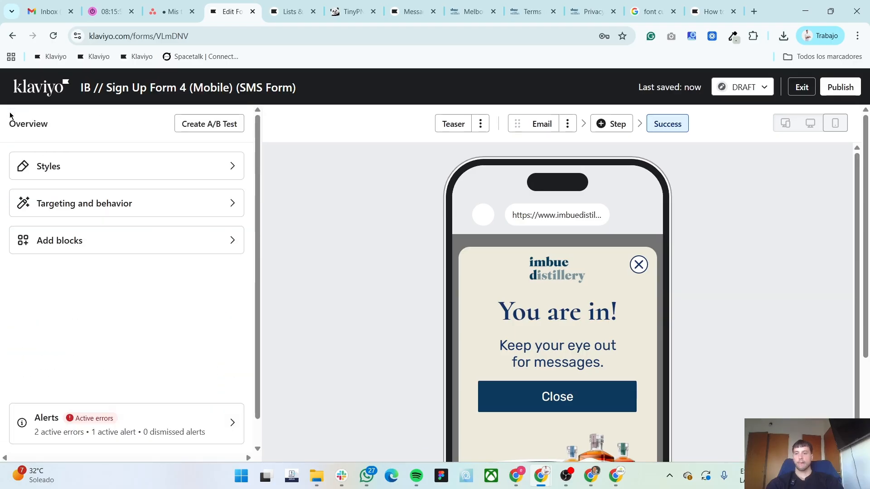
# - Check the mobile preview of the Success and Email steps and exit the form editor
pyautogui.scroll(-3, 772, 319)
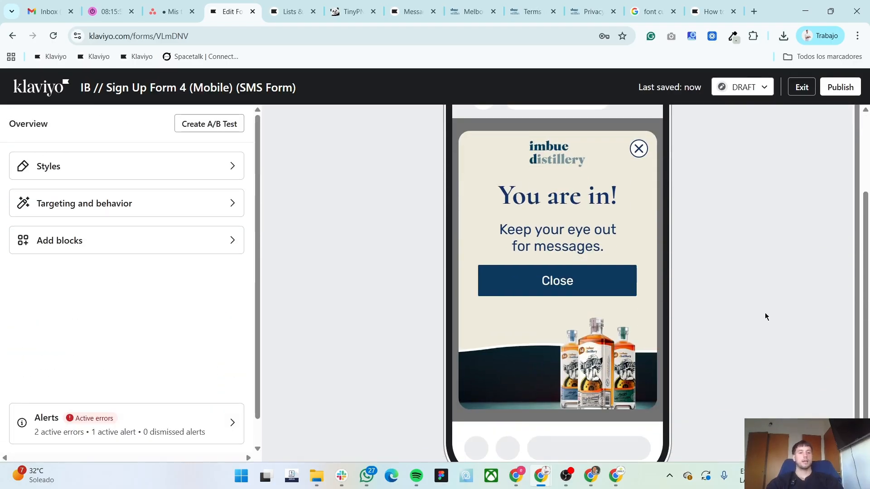
pyautogui.scroll(3, 513, 144)
pyautogui.click(551, 129)
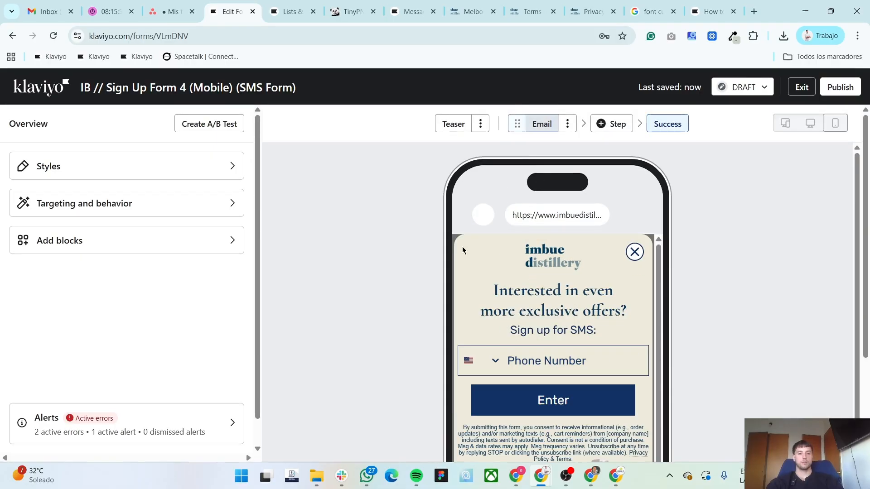
pyautogui.click(799, 88)
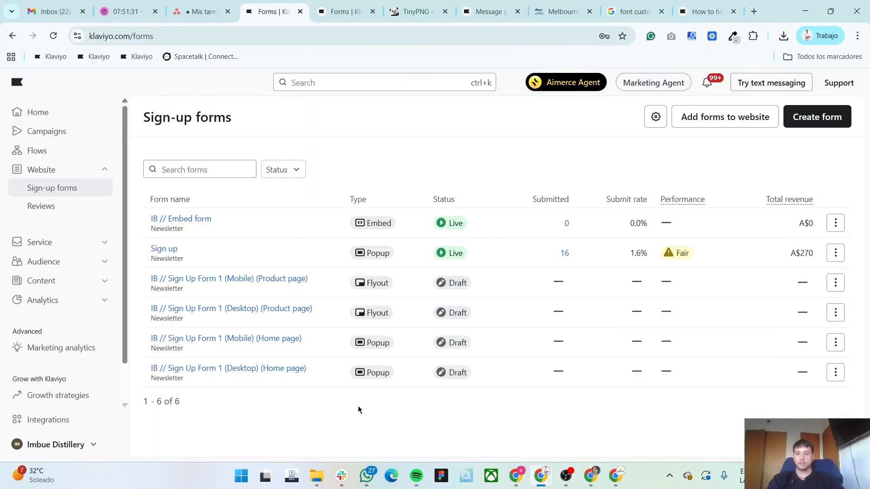
# - Switch to the Figma design and move the text block, logo and close icon out of the Step 1 desktop frame
pyautogui.hotkey('alt', 'Tab')
pyautogui.press('Tab')
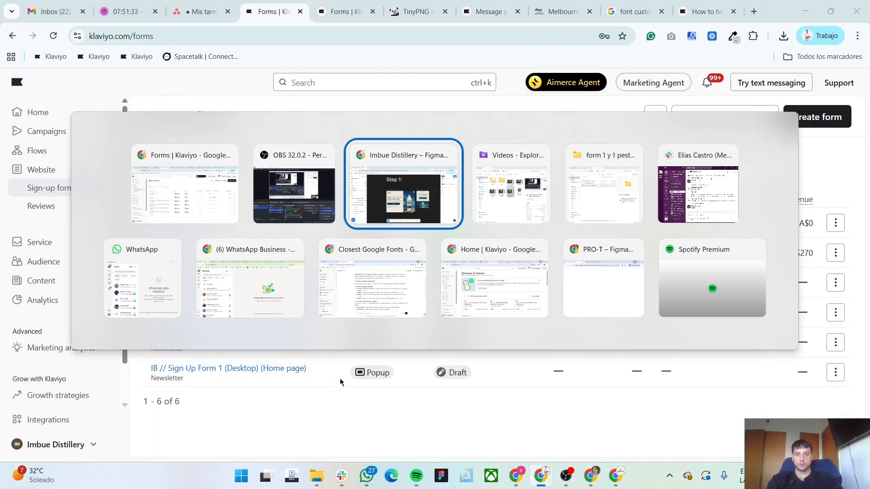
pyautogui.scroll(-1, 205, 302)
pyautogui.scroll(1, 205, 303)
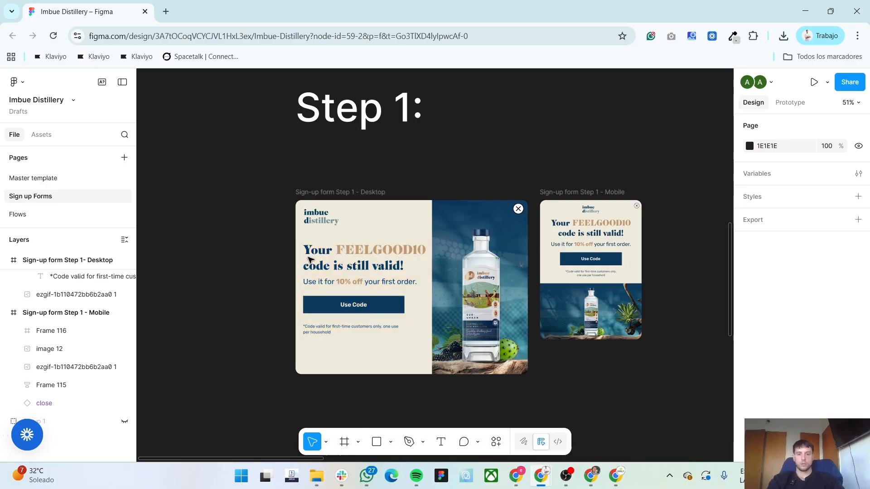
pyautogui.moveTo(238, 333); pyautogui.dragTo(245, 299)
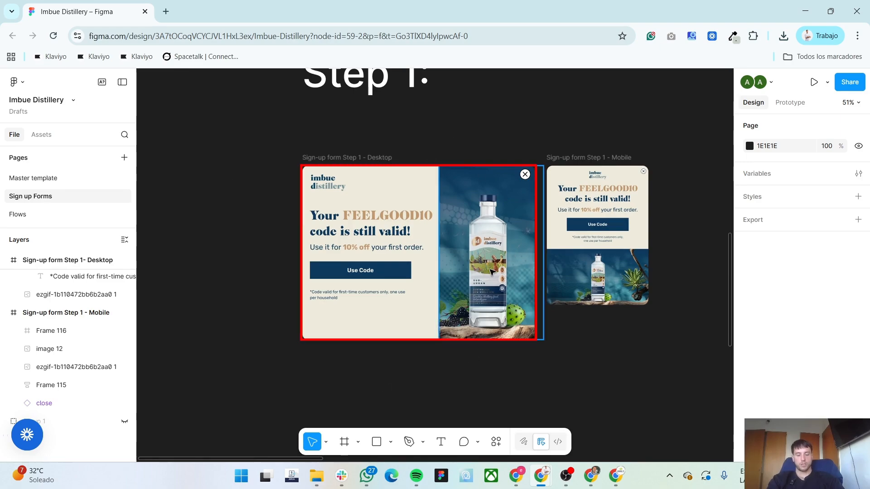
pyautogui.moveTo(363, 235); pyautogui.dragTo(177, 247)
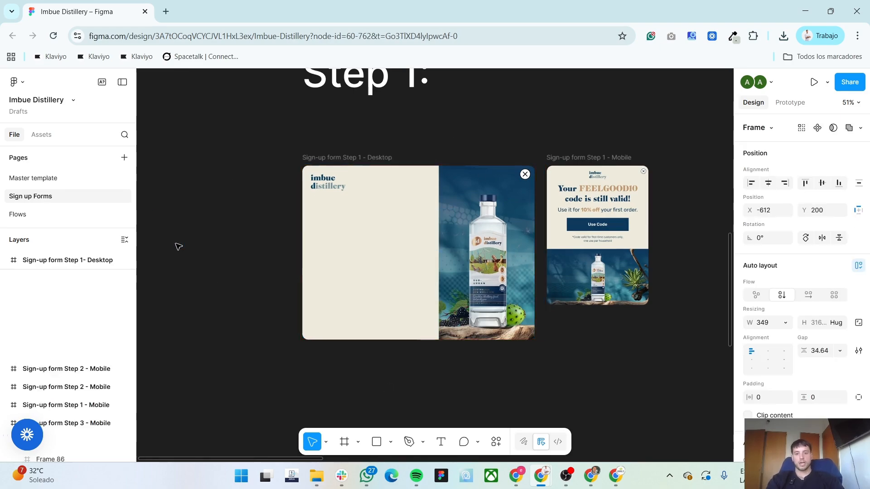
pyautogui.click(324, 183)
pyautogui.moveTo(324, 183); pyautogui.dragTo(249, 148)
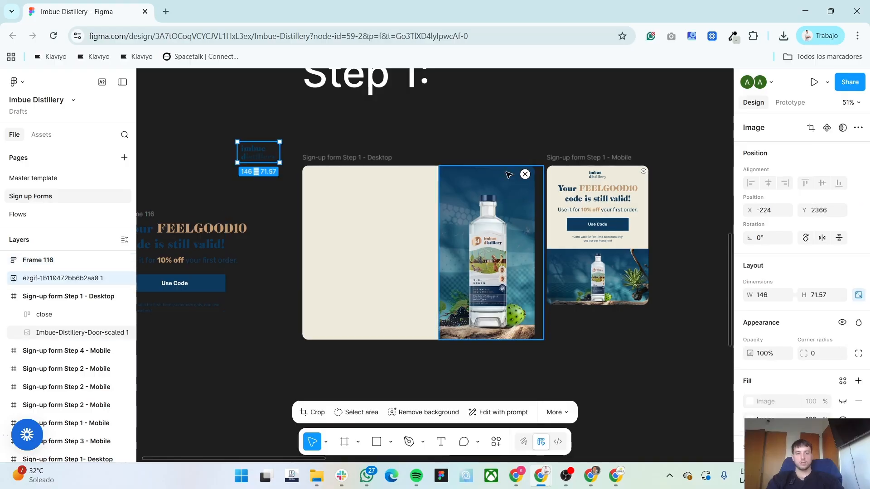
pyautogui.moveTo(528, 176); pyautogui.dragTo(539, 131)
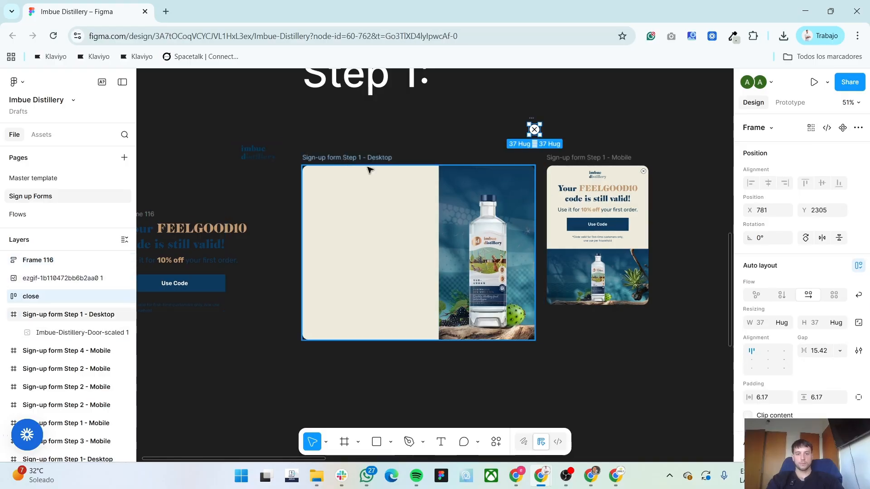
# - Export the Sign-up form Step 1 - Desktop frame as a PNG at 2x scale
pyautogui.click(349, 159)
pyautogui.scroll(-4, 777, 410)
pyautogui.click(777, 421)
pyautogui.scroll(-2, 778, 417)
pyautogui.click(777, 381)
pyautogui.click(776, 396)
pyautogui.click(781, 402)
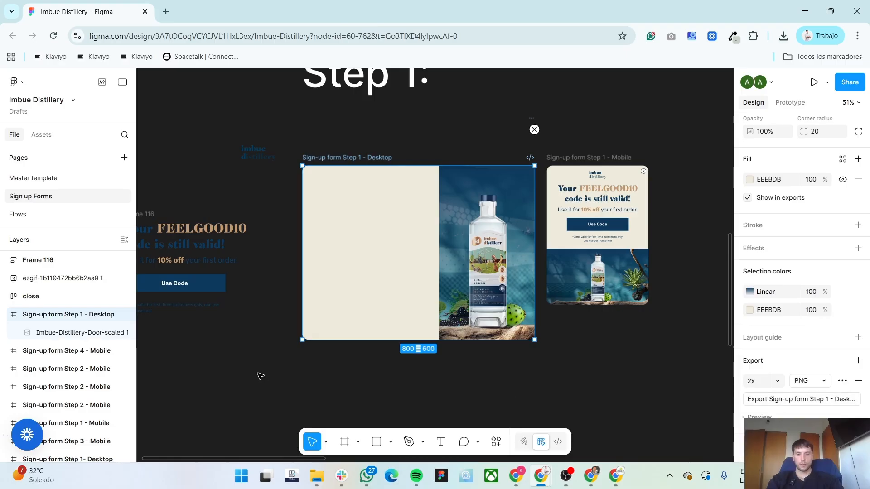
# - Undo the moves of the close icon, logo and text block to restore the Step 1 desktop design
pyautogui.click(257, 378)
pyautogui.hotkey('ctrl', 'z')
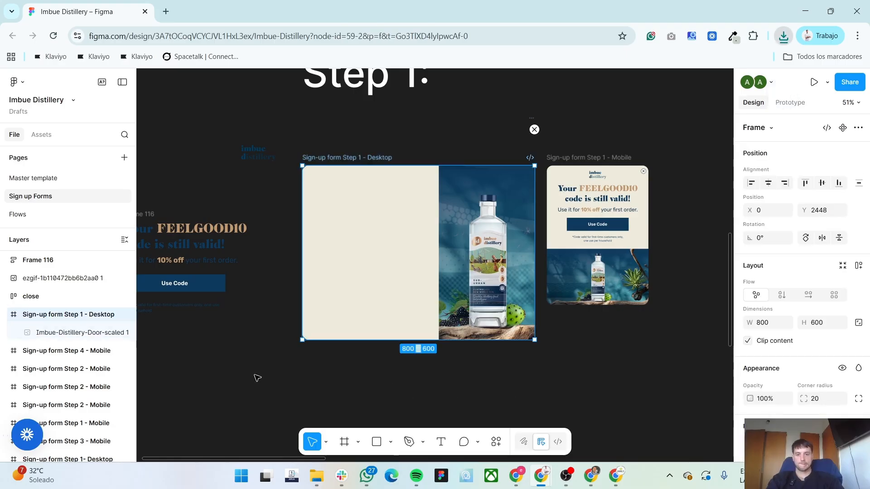
pyautogui.hotkey('ctrl', 'z')
pyautogui.hotkey('ctrl', 'z')
pyautogui.hotkey('ctrl', 'z')
pyautogui.hotkey('ctrl', 'z')
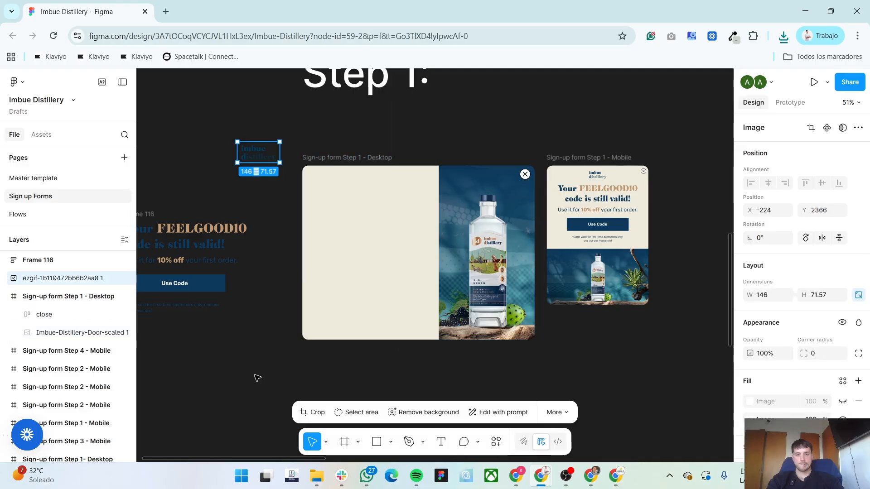
# - Switch to File Explorer, create a folder named form 2 inside the Imbue folder and open it
pyautogui.hotkey('alt', 'Tab')
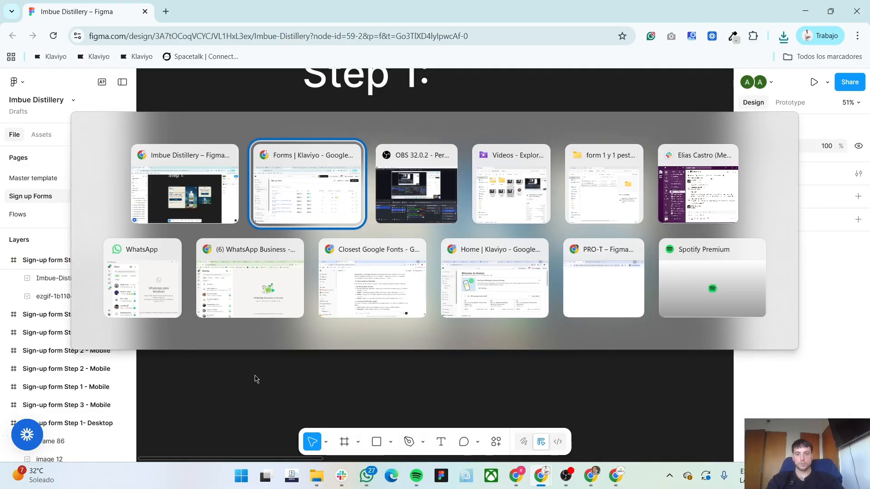
pyautogui.moveTo(319, 478)
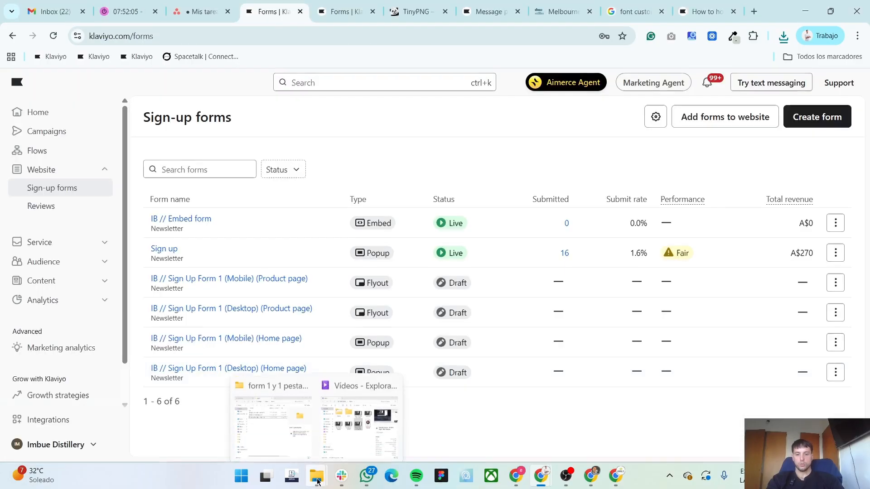
pyautogui.click(290, 447)
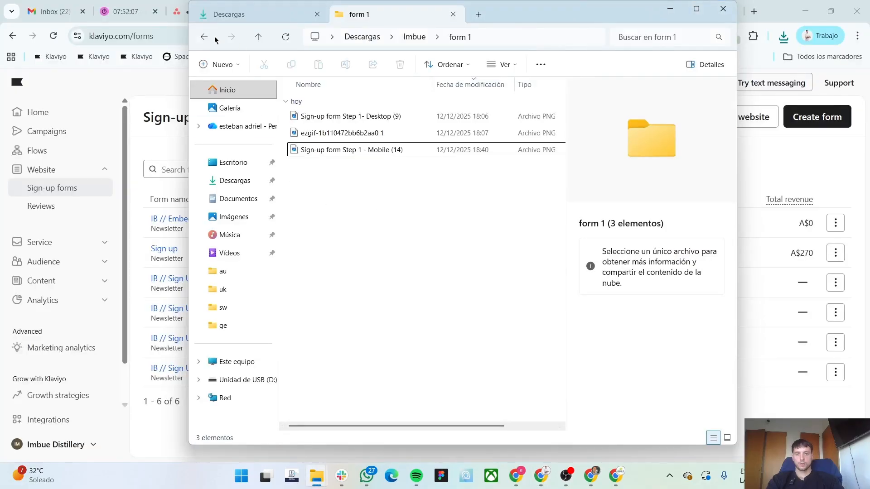
pyautogui.click(204, 37)
pyautogui.rightClick(351, 220)
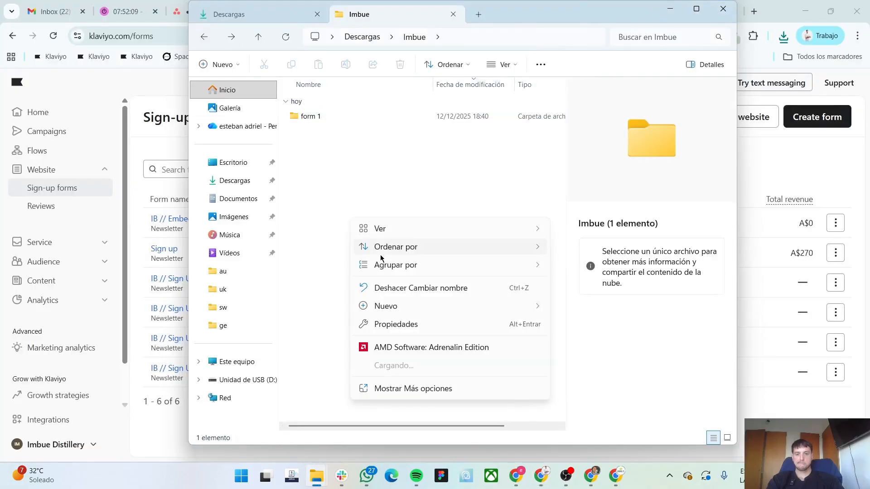
pyautogui.moveTo(396, 307)
pyautogui.click(608, 91)
pyautogui.write('form 2')
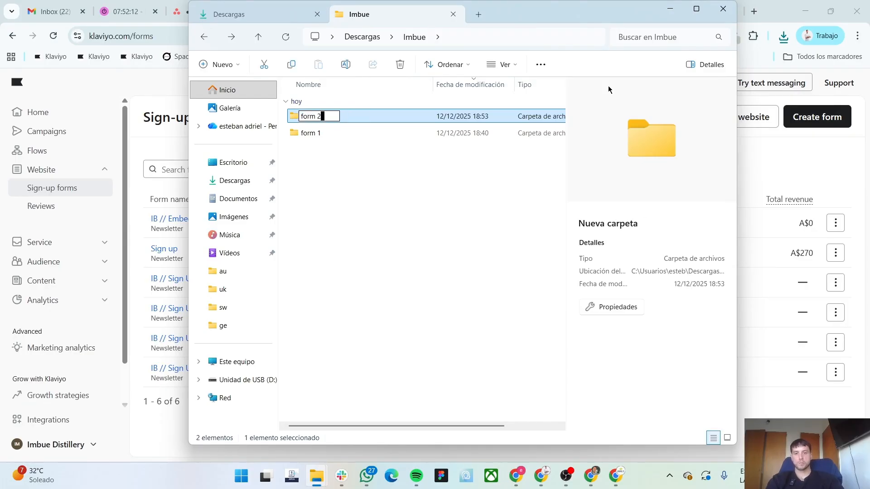
pyautogui.press('Return')
pyautogui.press('Return')
# - Transfer the exported desktop image from Descargas into the form 2 folder and return to Klaviyo's sign-up forms
pyautogui.hotkey('ctrl', 'Tab')
pyautogui.click(361, 402)
pyautogui.hotkey('ctrl', 'Tab')
pyautogui.hotkey('ctrl', 'v')
pyautogui.hotkey('alt', 'Tab')
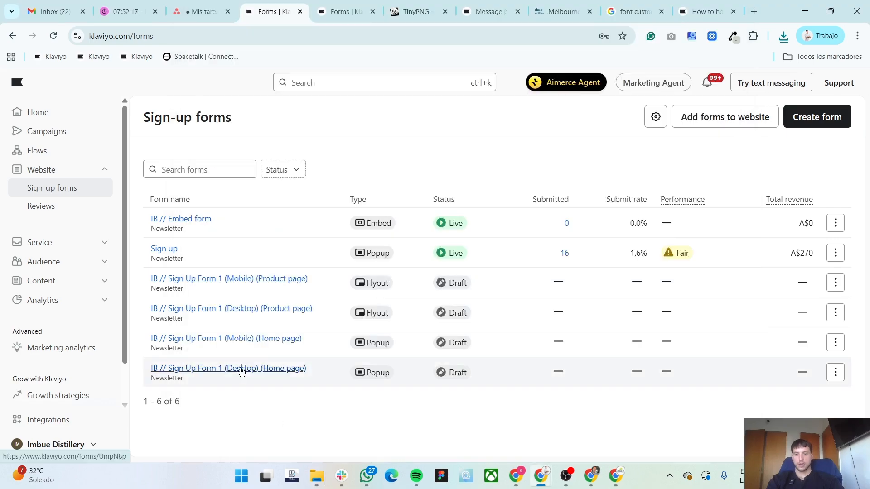
# - Start cloning the Form 1 (Desktop) (Home page) form, changing its name to Form 2 and replacing Home page with Discount Reminder
pyautogui.click(836, 373)
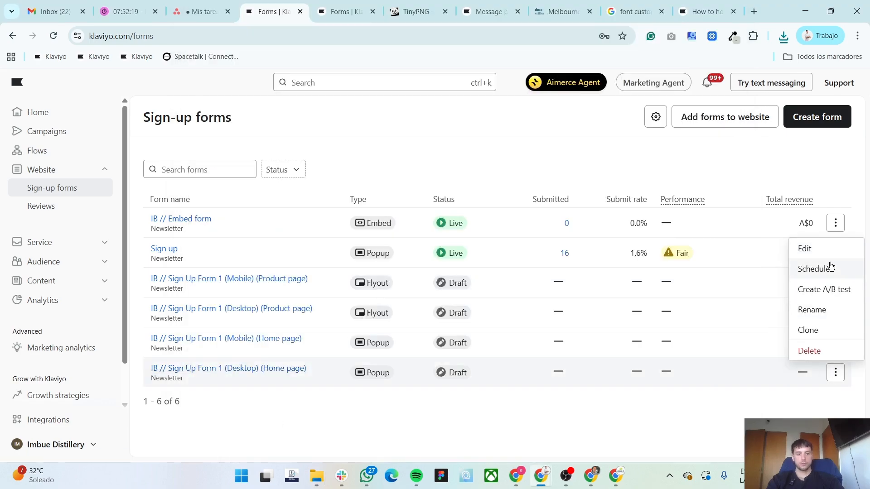
pyautogui.click(813, 329)
pyautogui.click(720, 200)
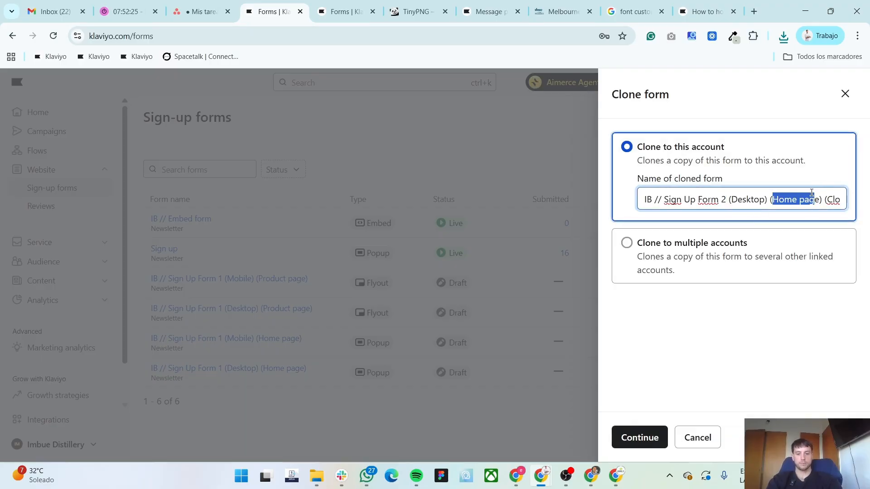
pyautogui.write('Discount Reminder')
pyautogui.press('Delete')
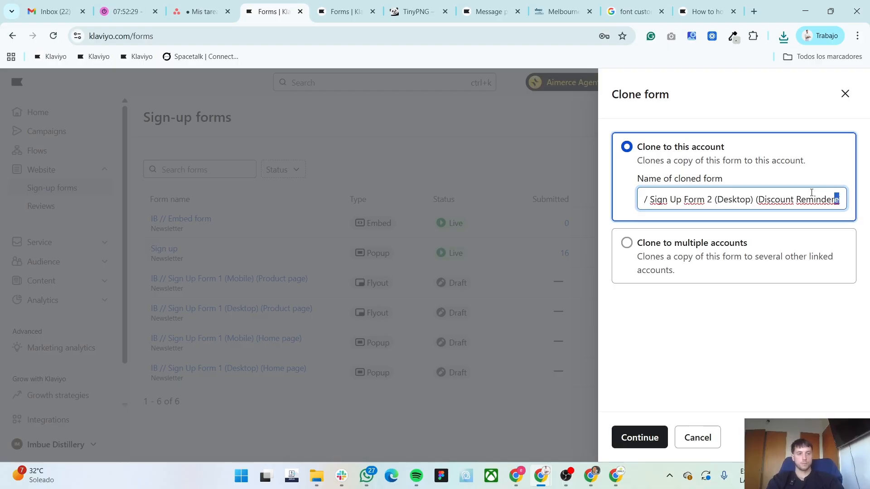
# - Clone the form within this account under the name "IB // Sign Up Form 2 (Desktop) (Discount Reminder)"
pyautogui.hotkey('shift', 'End')
pyautogui.press('BackSpace')
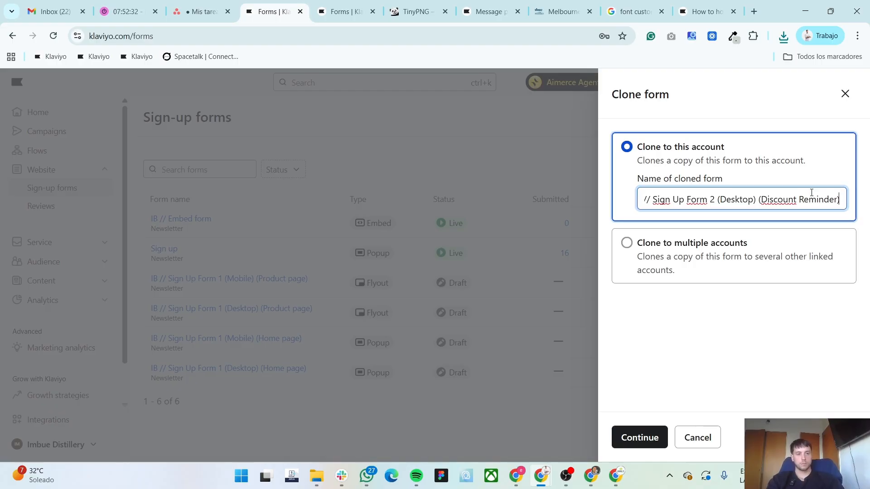
pyautogui.click(633, 443)
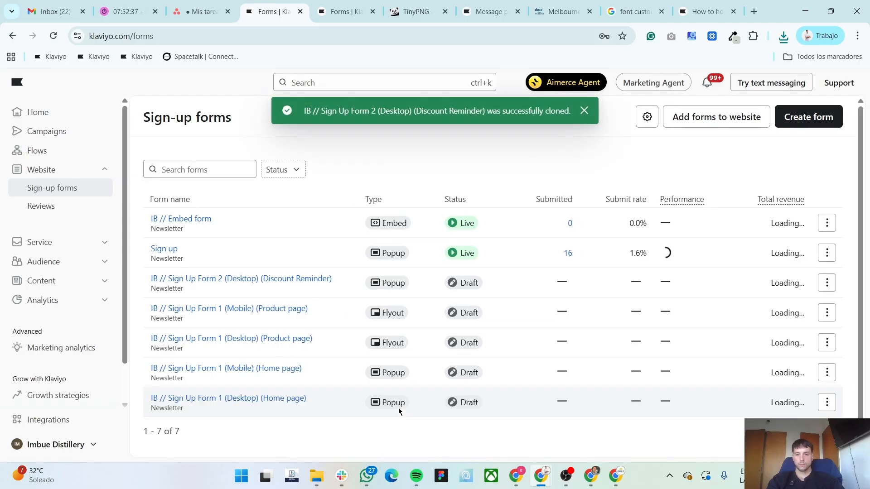
pyautogui.moveTo(334, 281); pyautogui.dragTo(146, 286)
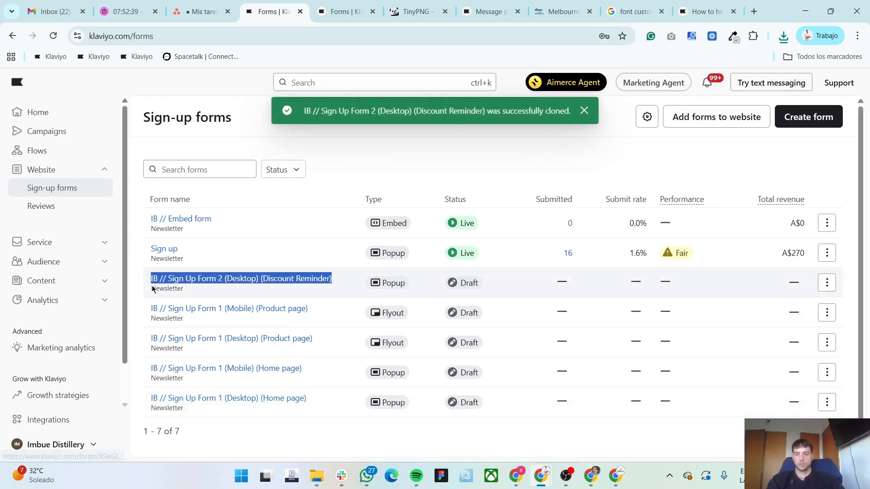
pyautogui.click(339, 286)
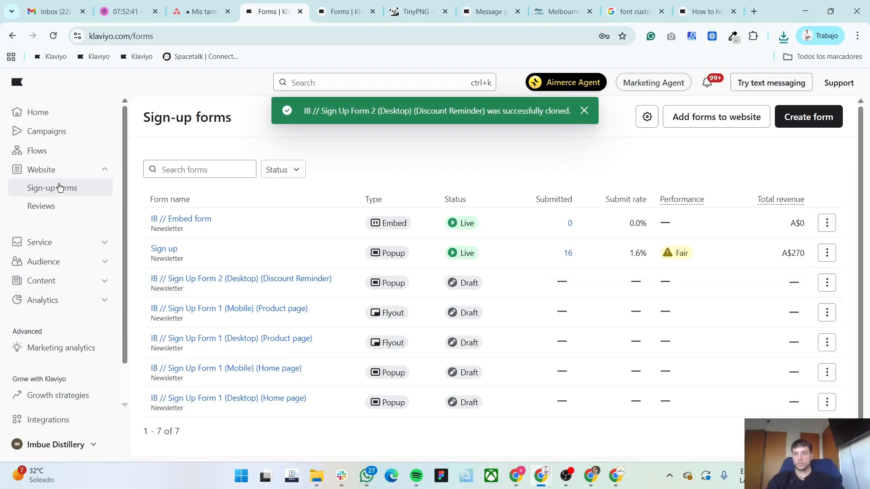
# - Open the audience's Lists & segments page in a separate browser tab
pyautogui.click(73, 268)
pyautogui.middleClick(58, 261)
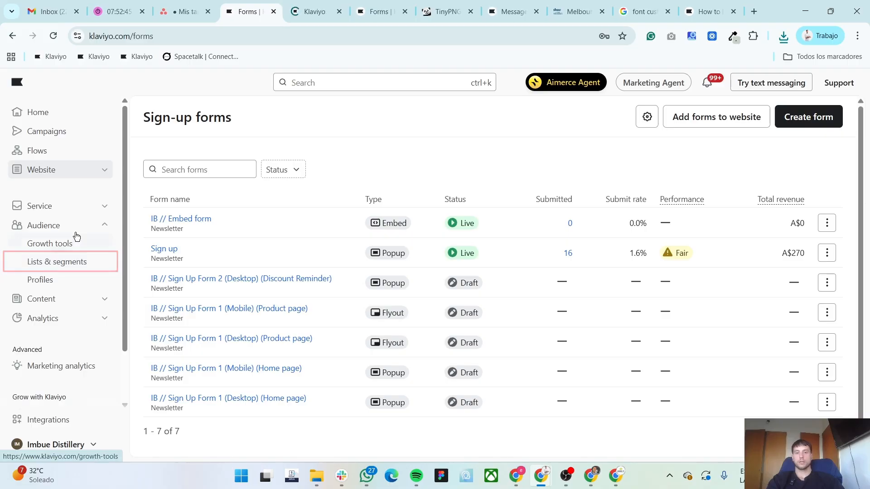
pyautogui.click(313, 11)
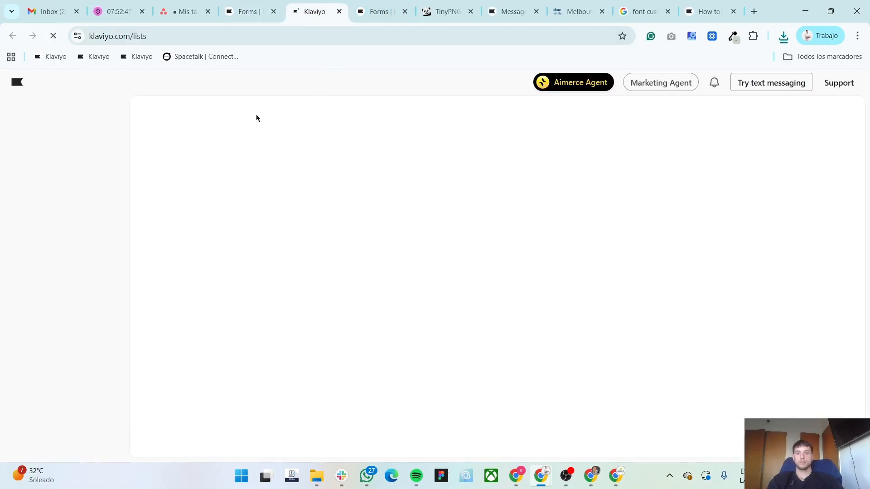
# - Copy the segment name "IB // Subscribed but not purchased" from the Sign-up form 3 targeting notes in the Asana task
pyautogui.click(188, 12)
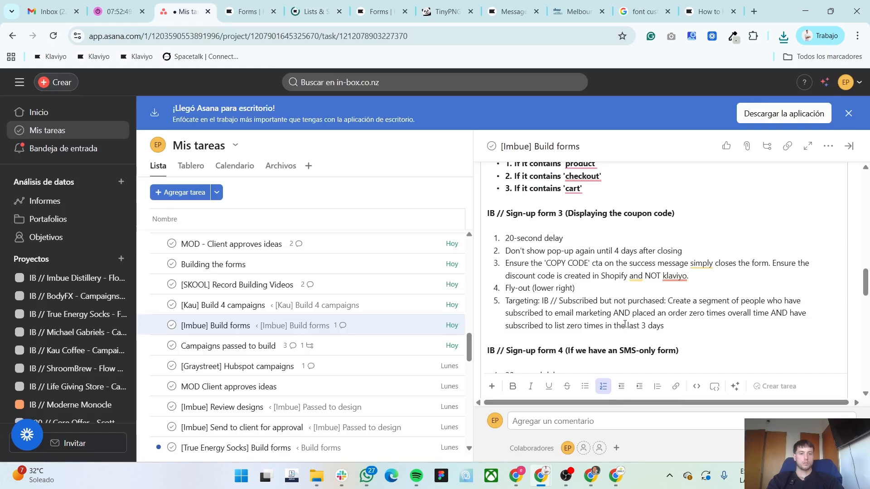
pyautogui.moveTo(670, 327); pyautogui.dragTo(664, 296)
pyautogui.hotkey('ctrl', 'c')
pyautogui.click(607, 313)
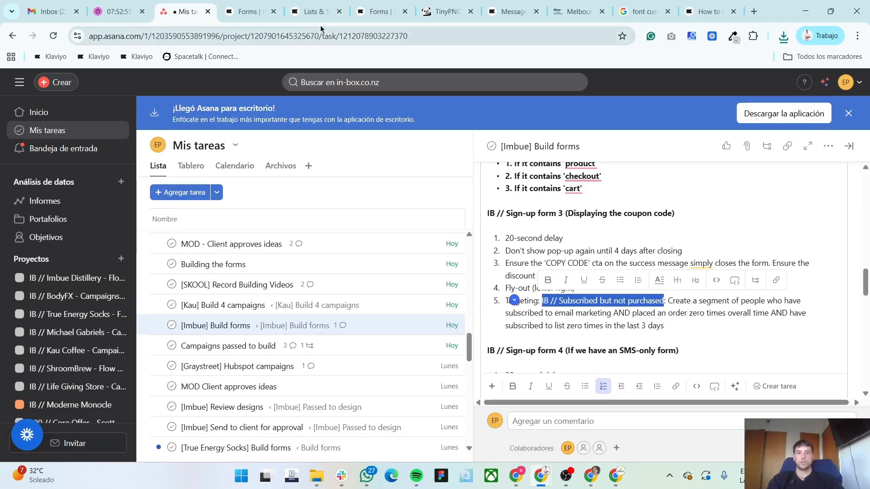
# - Start a new segment in Klaviyo named "IB // Subscribed but not purchased", closing the spare Forms tab
pyautogui.click(313, 11)
pyautogui.click(797, 117)
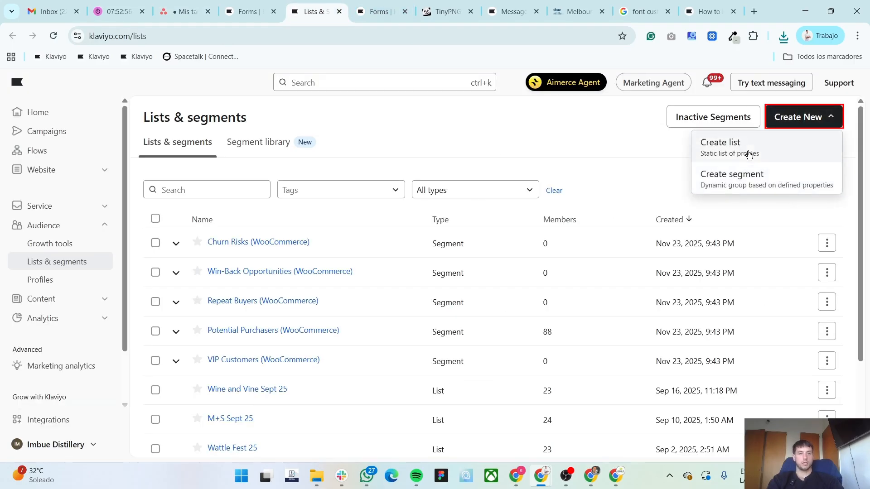
pyautogui.click(747, 182)
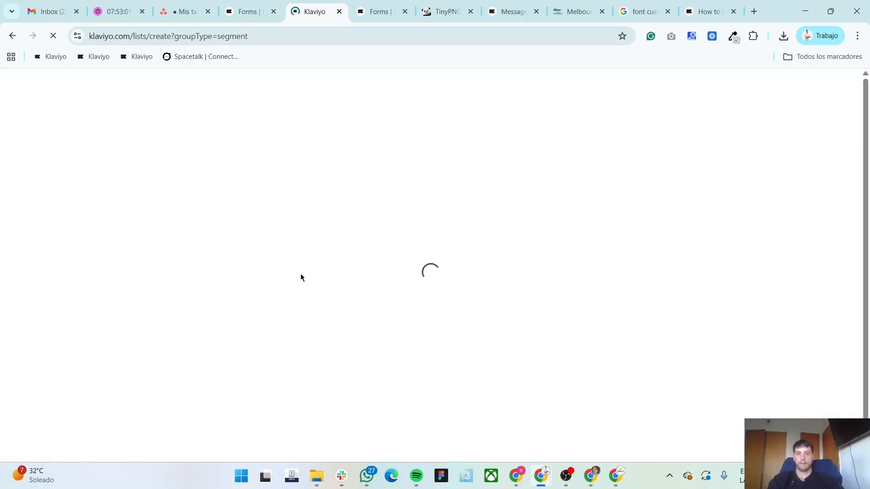
pyautogui.click(404, 11)
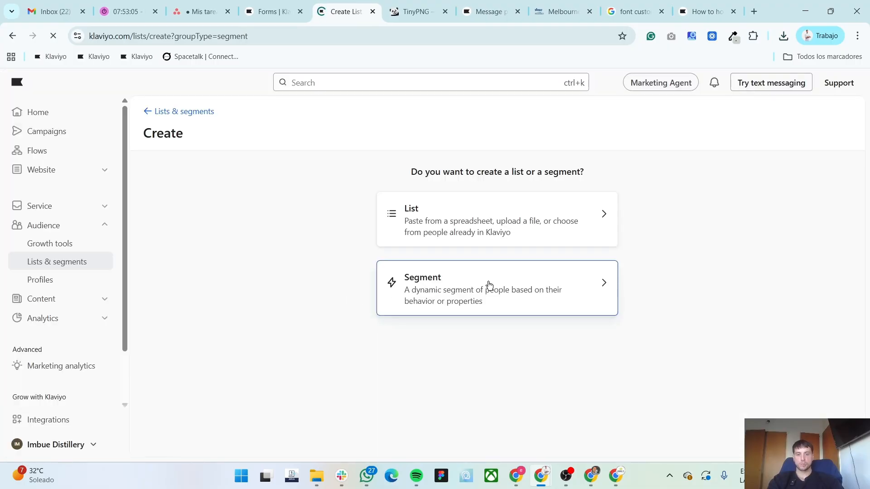
pyautogui.click(437, 287)
pyautogui.click(235, 228)
pyautogui.hotkey('ctrl', 'v')
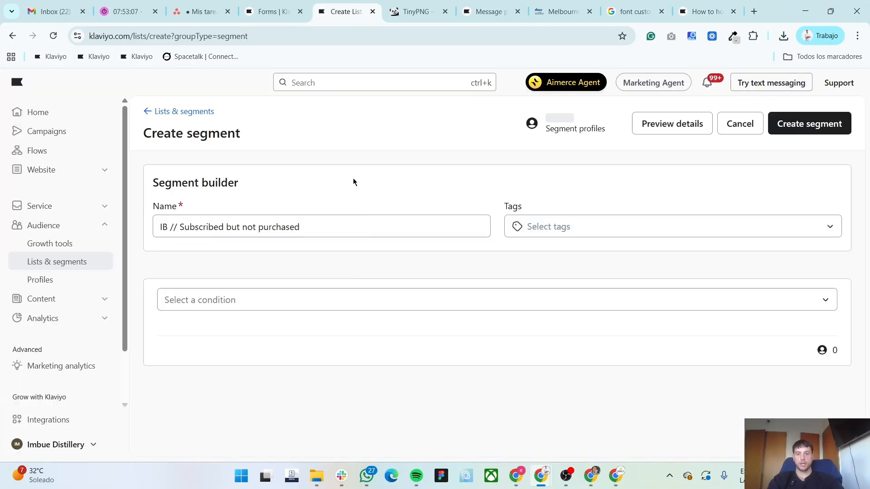
# - Define the first condition as what someone has done: Subscribed to Email Marketing at least once over all time
pyautogui.click(346, 303)
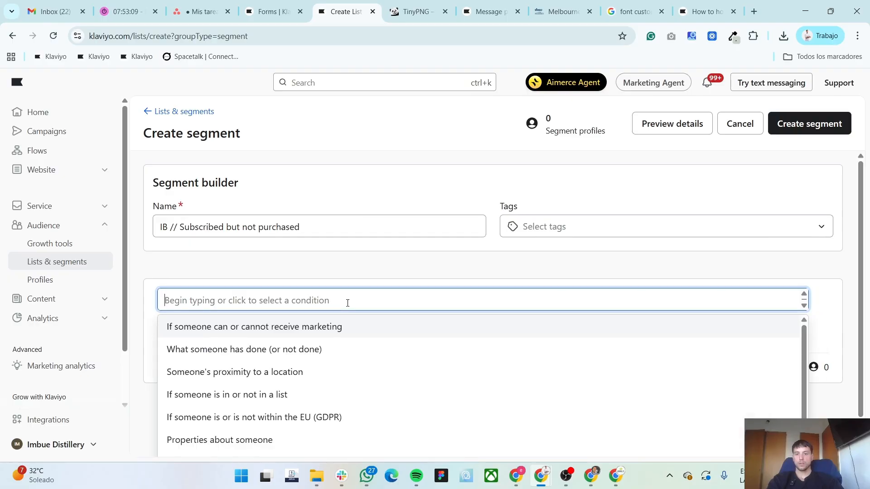
pyautogui.click(317, 311)
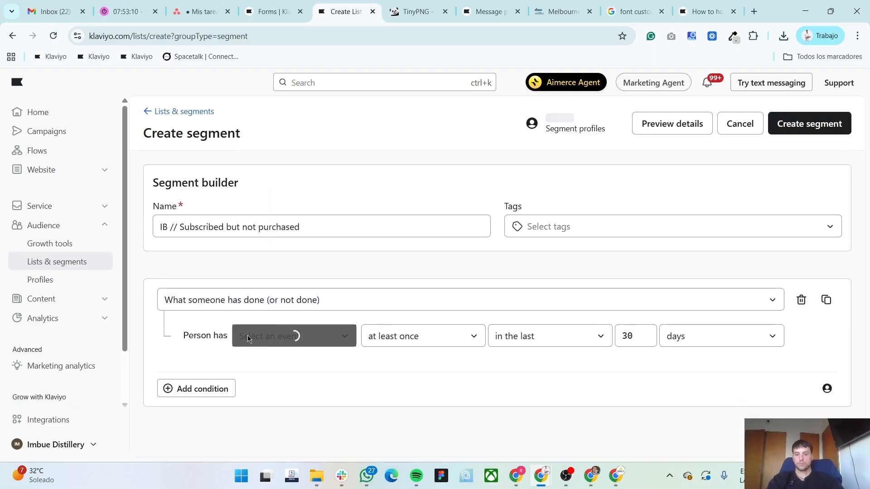
pyautogui.click(303, 344)
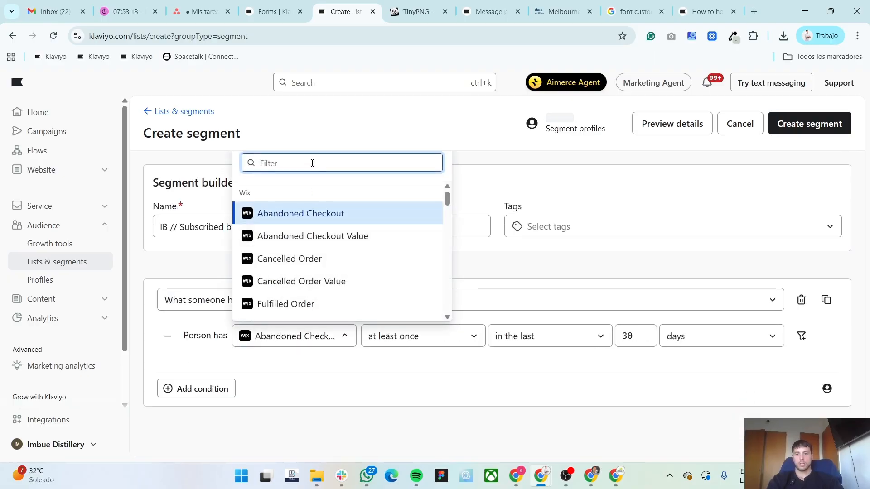
pyautogui.write('subs')
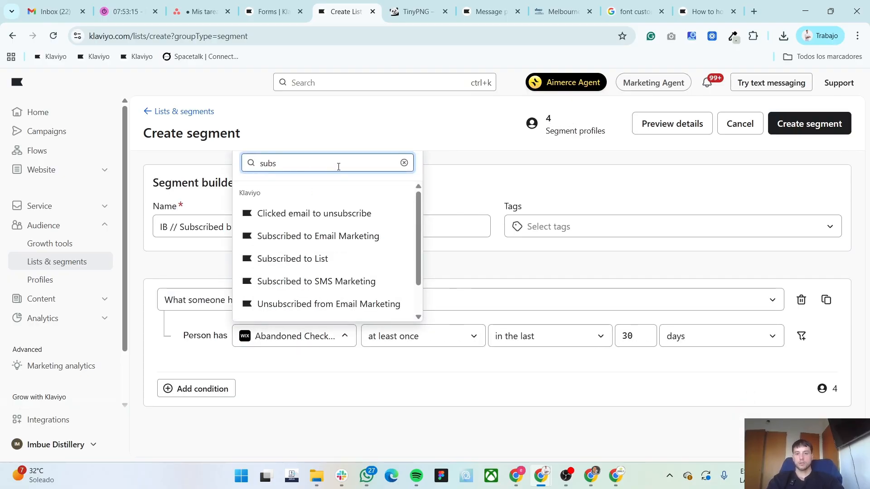
pyautogui.click(341, 237)
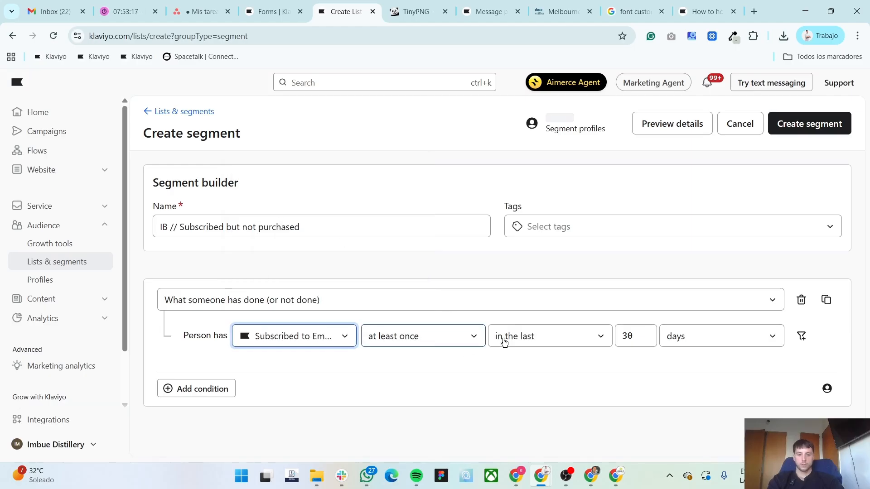
pyautogui.click(536, 337)
pyautogui.click(538, 310)
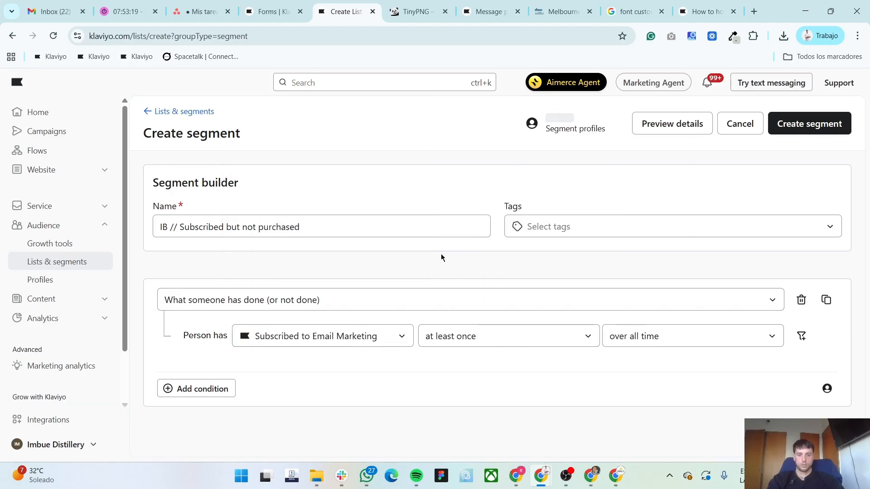
# - Add an AND condition for people who have made a WooCommerce Placed Order zero times over all time
pyautogui.click(218, 392)
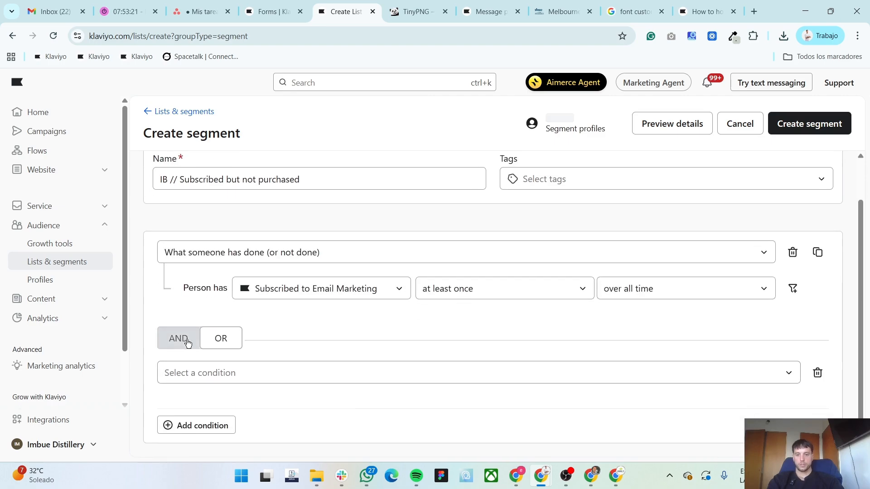
pyautogui.click(179, 342)
pyautogui.click(274, 418)
pyautogui.click(304, 257)
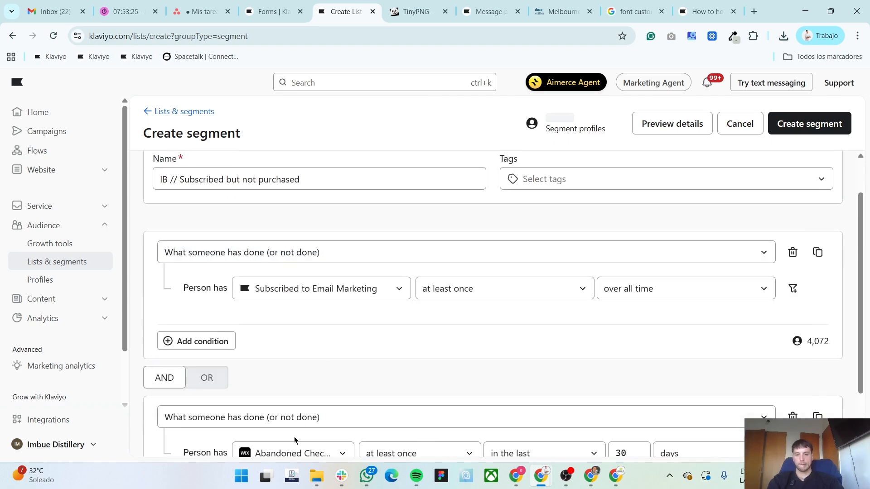
pyautogui.write('plac')
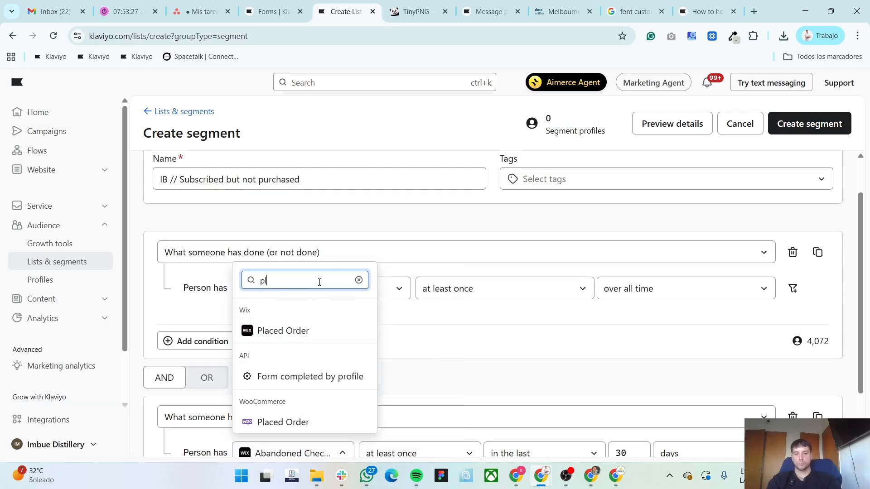
pyautogui.click(304, 377)
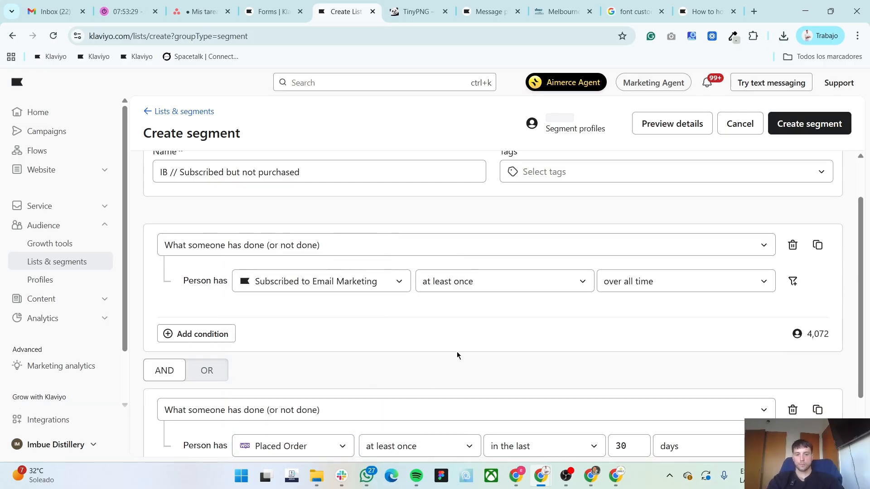
pyautogui.scroll(-2, 455, 354)
pyautogui.click(431, 376)
pyautogui.click(410, 253)
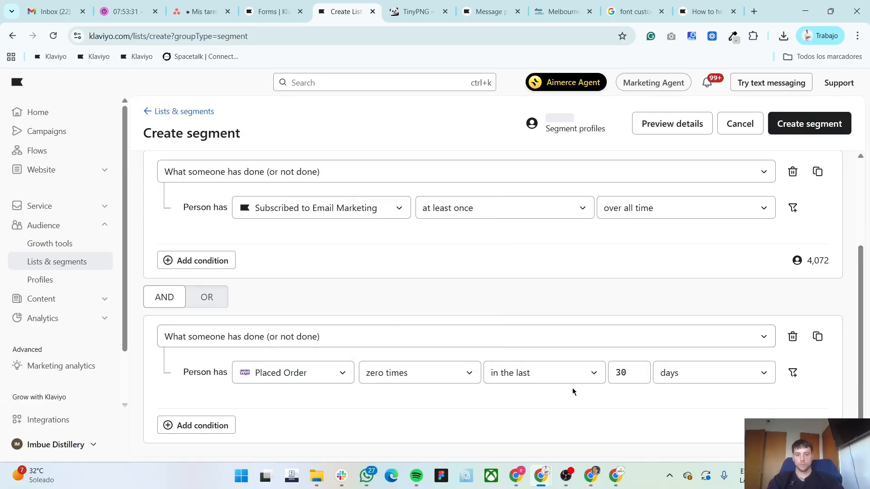
pyautogui.click(572, 377)
pyautogui.click(530, 350)
# - Add another AND condition for people who have Subscribed to List zero times in the last 3 days
pyautogui.click(206, 428)
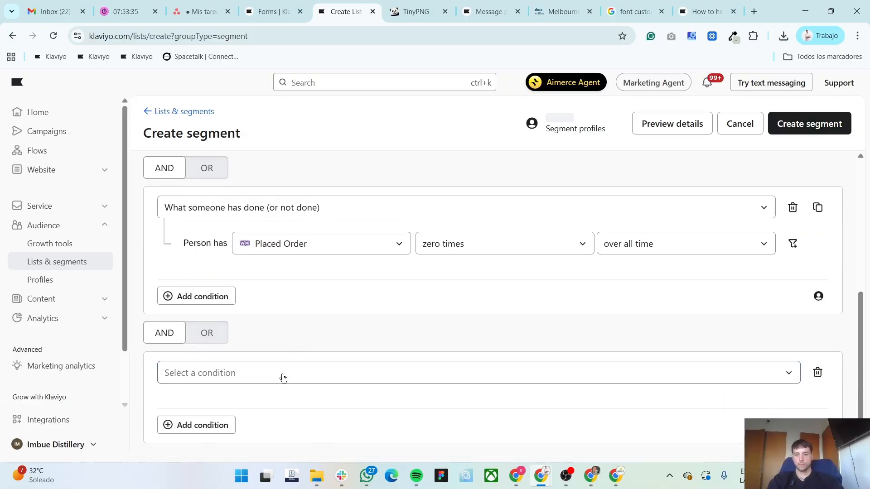
pyautogui.click(281, 372)
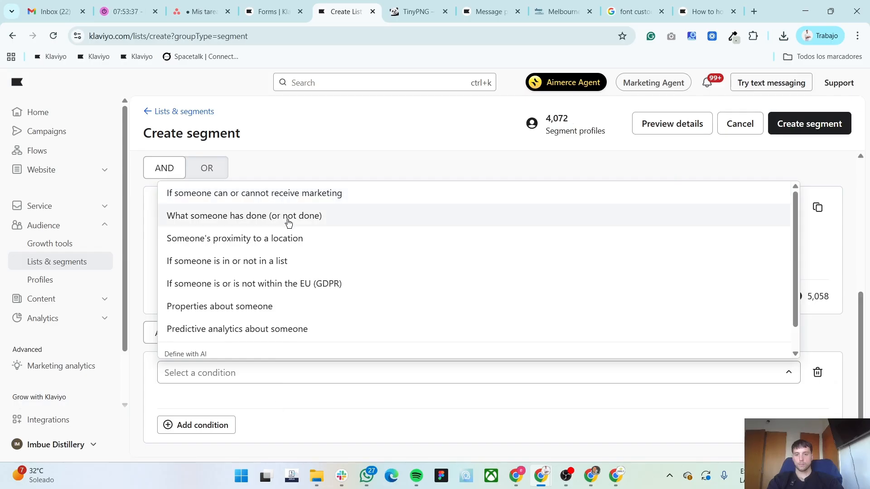
pyautogui.click(287, 216)
pyautogui.click(278, 410)
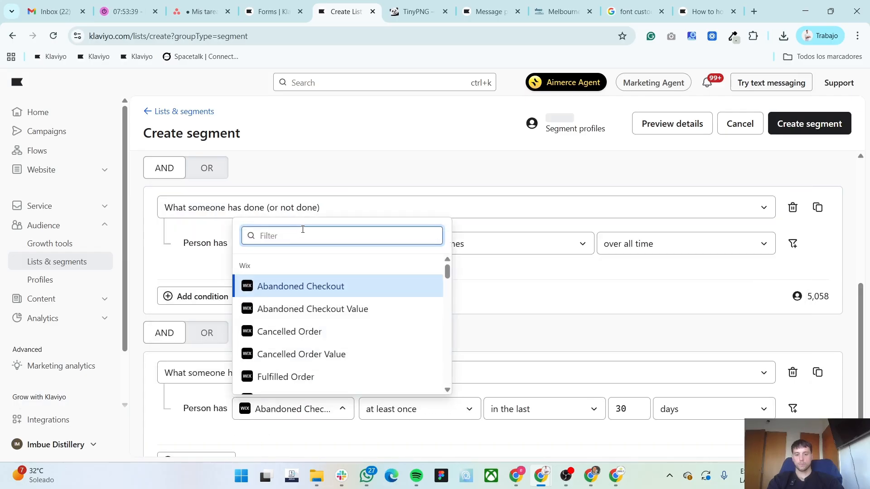
pyautogui.write('subs')
pyautogui.click(344, 330)
pyautogui.click(410, 408)
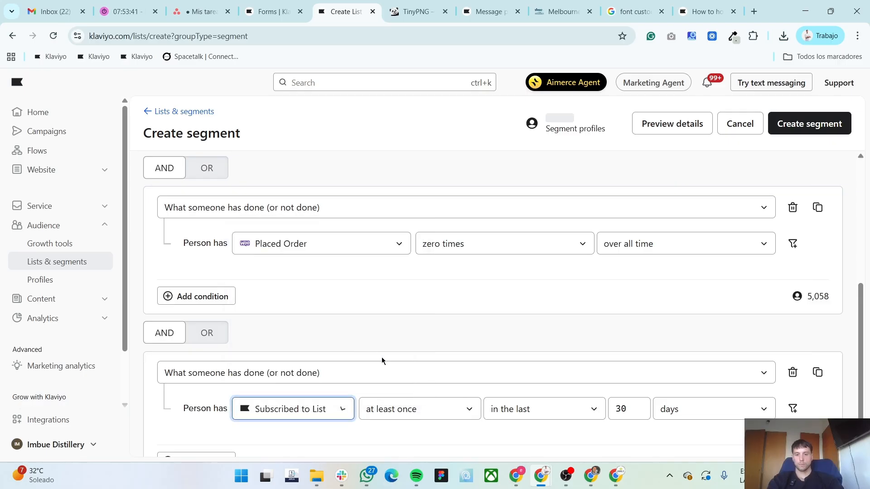
pyautogui.click(398, 288)
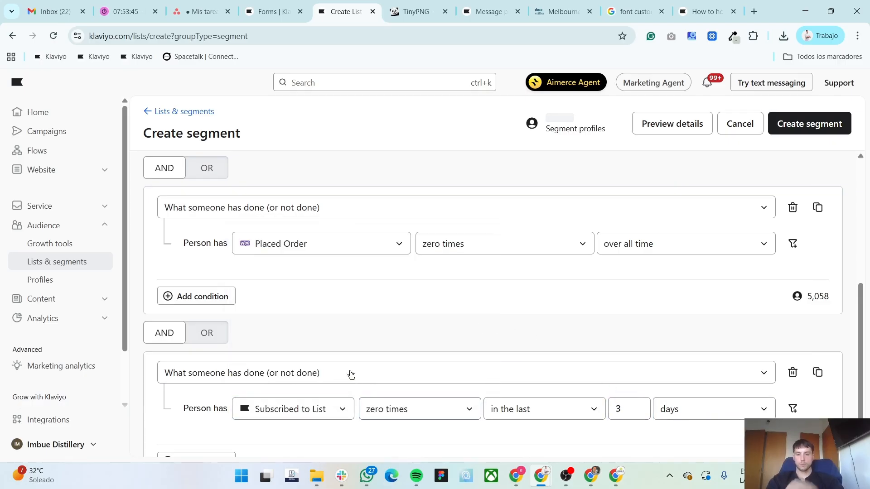
# - Review the segment's name and all three conditions against the targeting requirements
pyautogui.scroll(3, 353, 378)
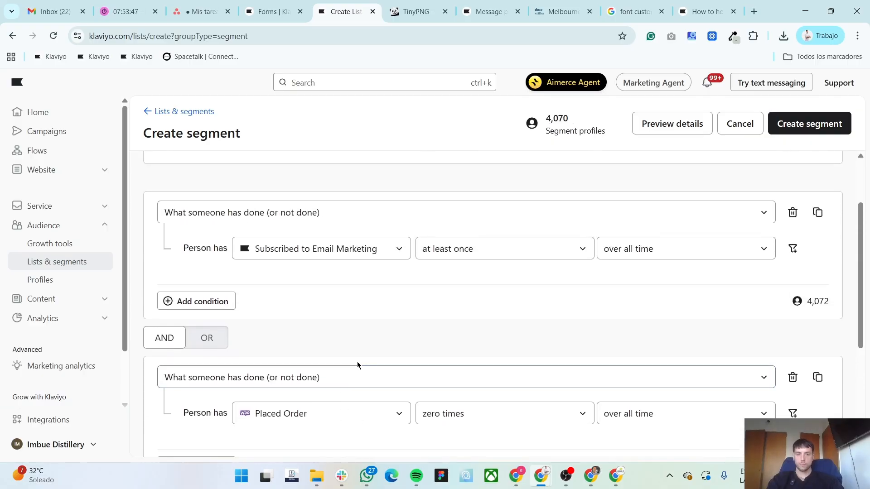
pyautogui.scroll(-3, 358, 364)
pyautogui.scroll(-2, 560, 390)
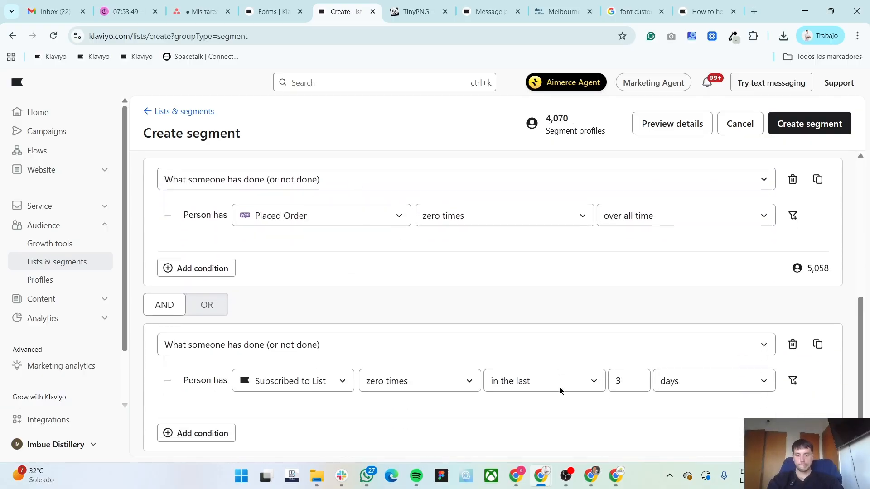
pyautogui.scroll(6, 560, 389)
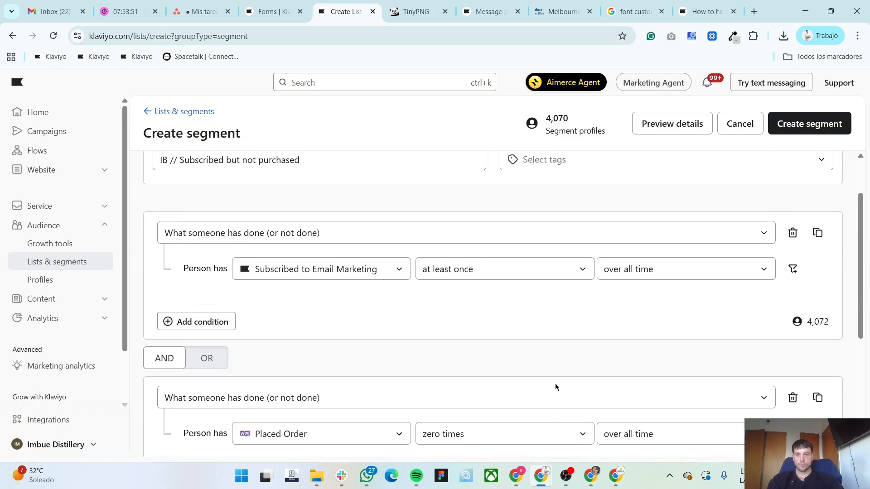
pyautogui.click(173, 231)
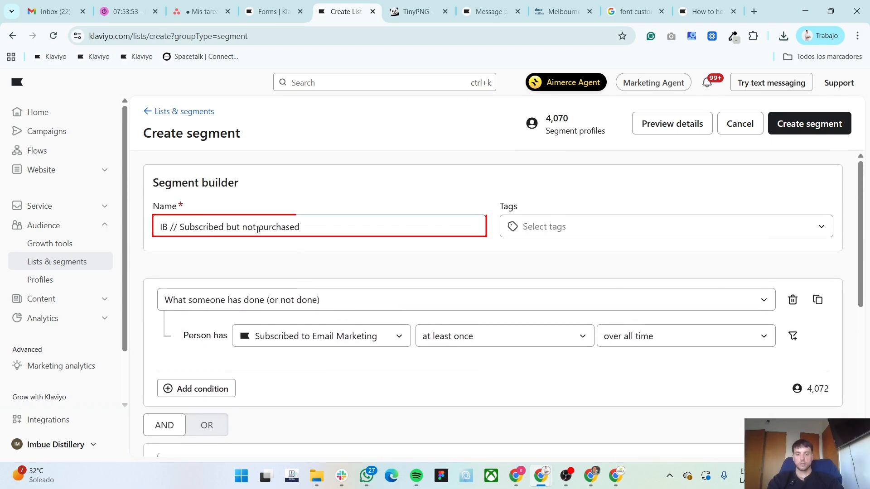
pyautogui.moveTo(301, 227); pyautogui.dragTo(157, 227)
pyautogui.click(233, 230)
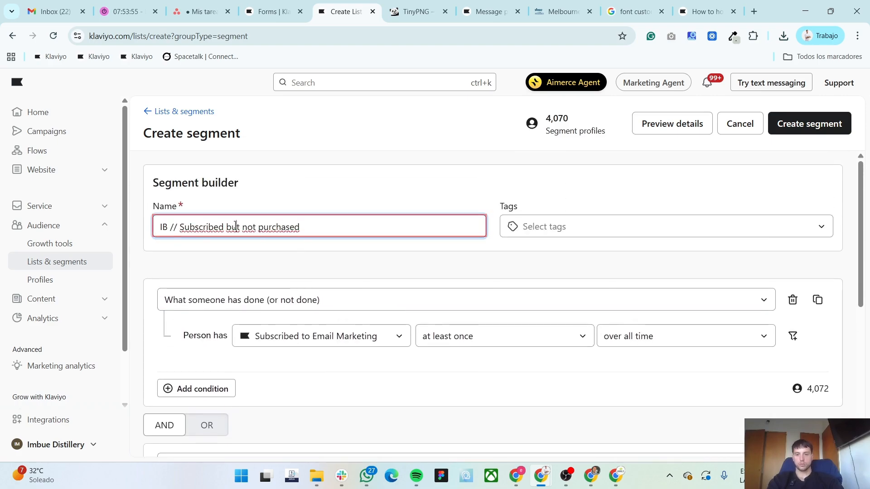
pyautogui.scroll(-5, 444, 335)
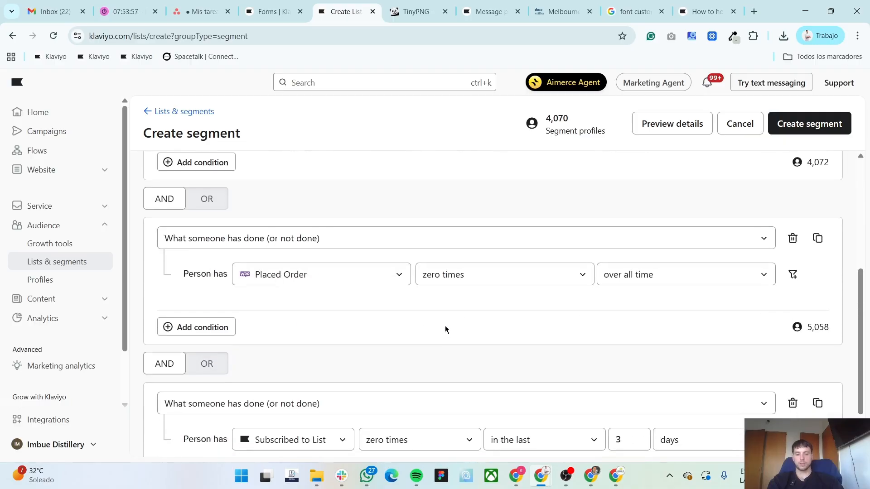
pyautogui.scroll(-1, 403, 326)
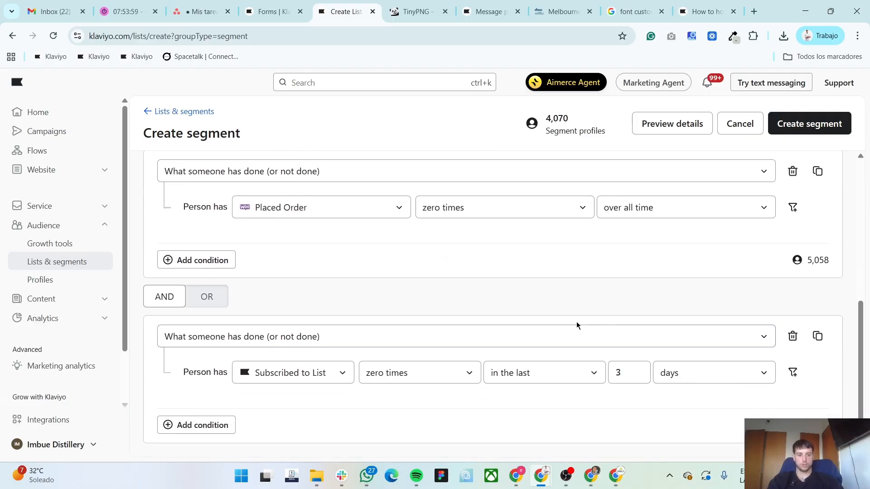
# - Create the segment and open the form IB // Sign Up Form 2 (Desktop) (Discount Reminder) for editing
pyautogui.scroll(7, 671, 295)
pyautogui.click(831, 123)
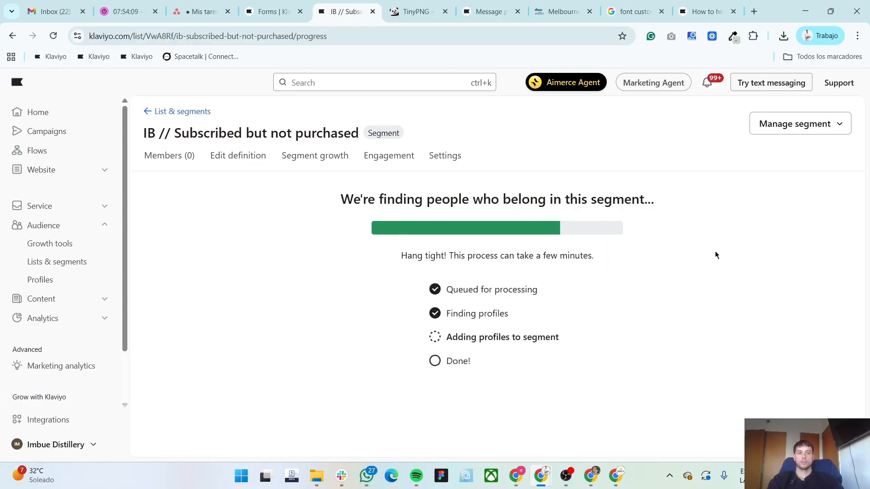
pyautogui.click(271, 11)
pyautogui.click(296, 280)
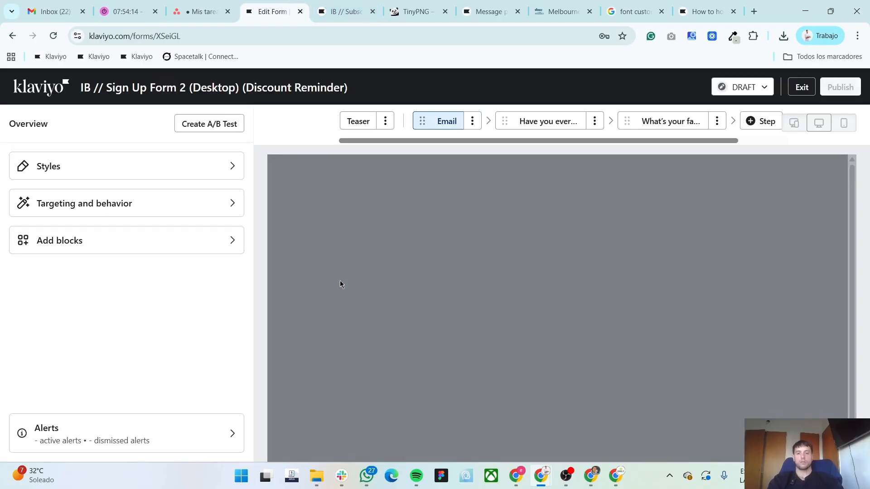
# - Check the form's Figma design and delete the "Have you ever..." and "What's your fa..." steps from the form
pyautogui.hotkey('alt', 'Tab')
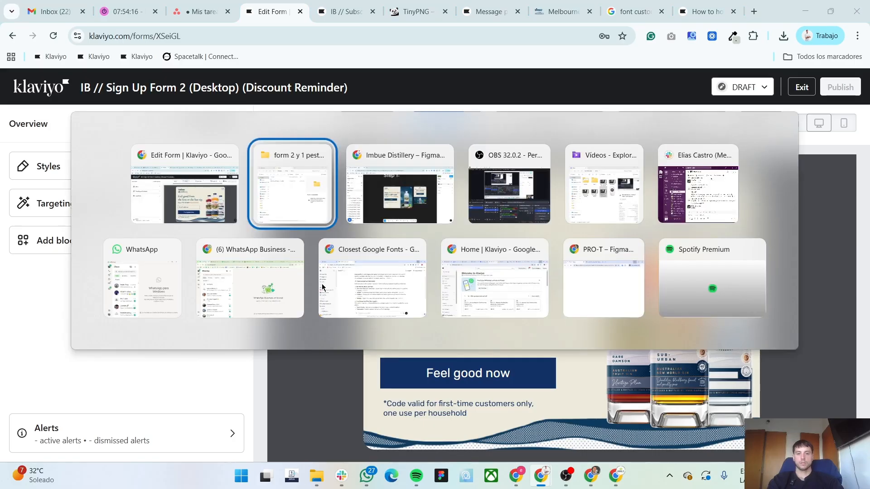
pyautogui.hotkey('alt', 'Tab')
pyautogui.scroll(-2, 247, 256)
pyautogui.scroll(2, 246, 256)
pyautogui.hotkey('alt', 'Tab')
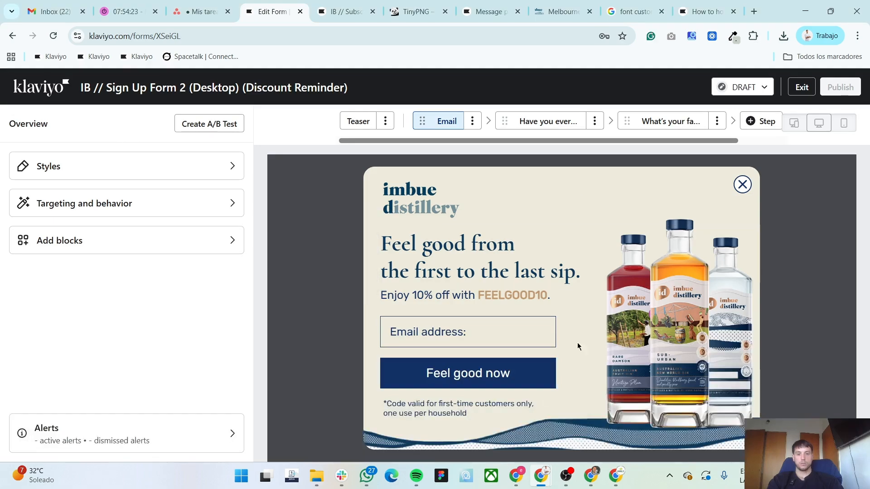
pyautogui.click(594, 121)
pyautogui.click(582, 177)
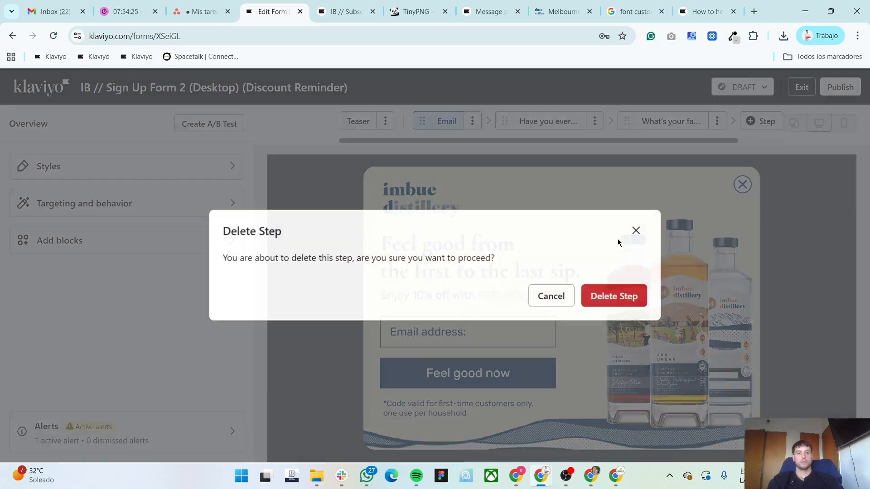
pyautogui.click(616, 296)
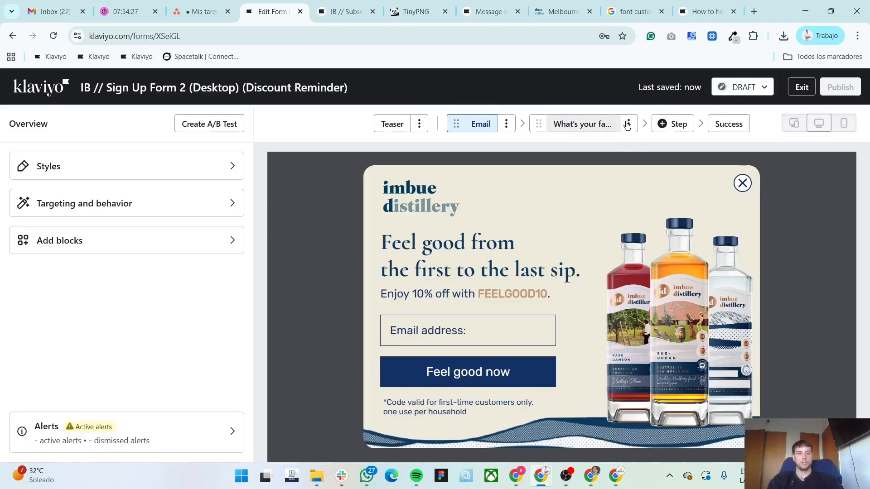
pyautogui.click(629, 124)
pyautogui.click(606, 181)
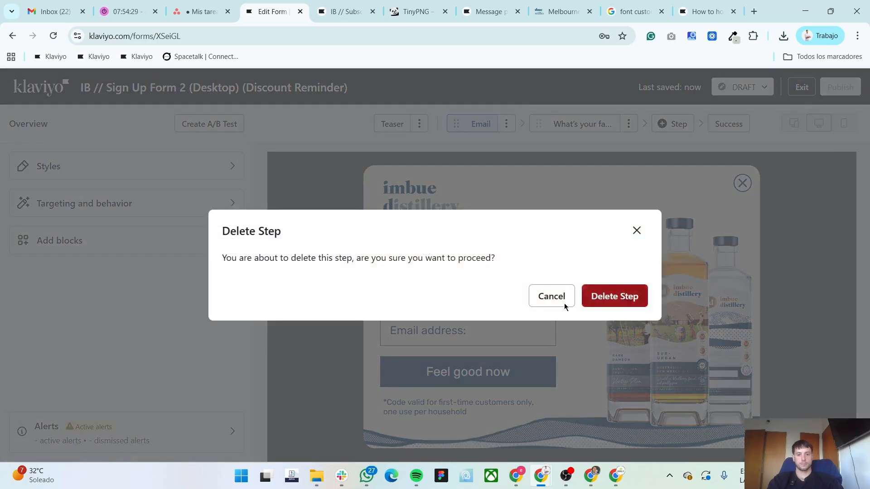
pyautogui.click(615, 295)
# - Delete the email address input block from the form's Email step
pyautogui.click(451, 327)
pyautogui.click(367, 329)
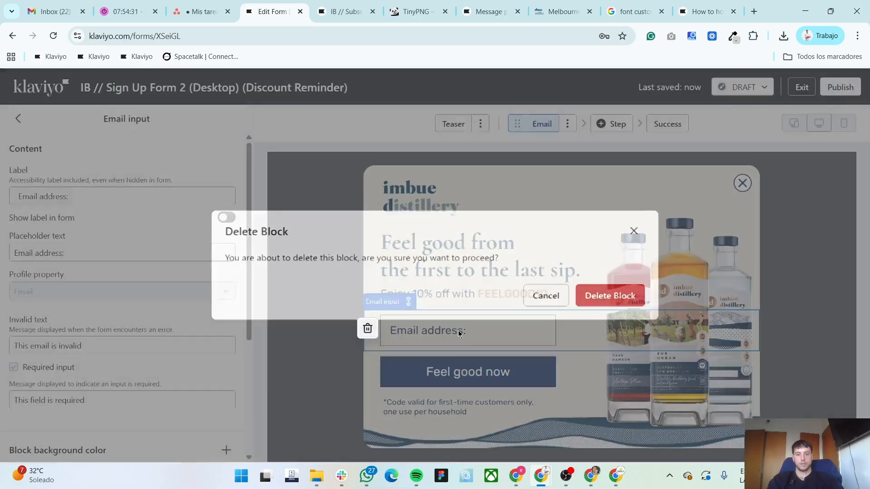
pyautogui.click(590, 297)
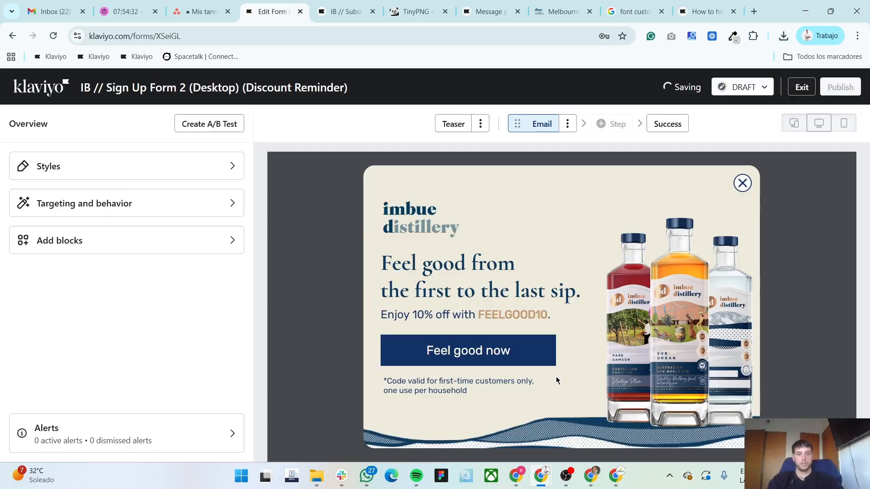
# - Replace the form's background image by uploading "Sign-up form Step 1 - Desktop" from the Imbue "form 2" folder
pyautogui.click(99, 176)
pyautogui.scroll(-4, 131, 364)
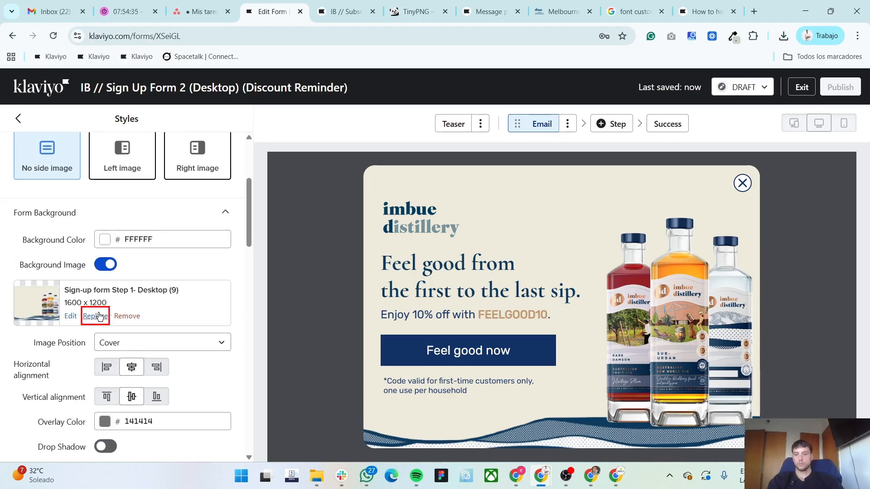
pyautogui.click(95, 315)
pyautogui.click(117, 147)
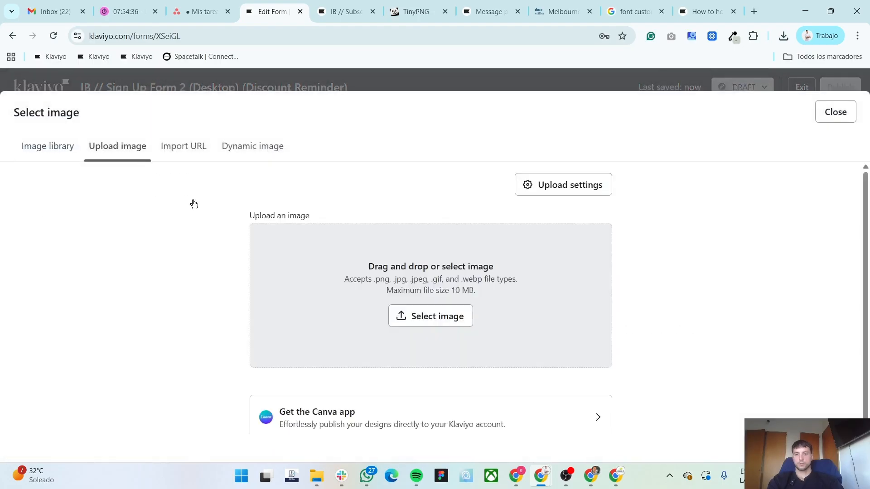
pyautogui.click(295, 316)
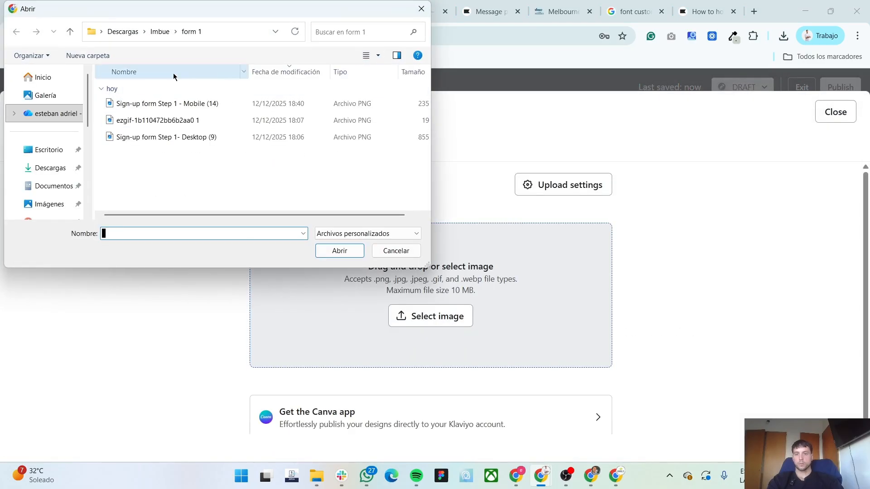
pyautogui.click(70, 32)
pyautogui.doubleClick(173, 101)
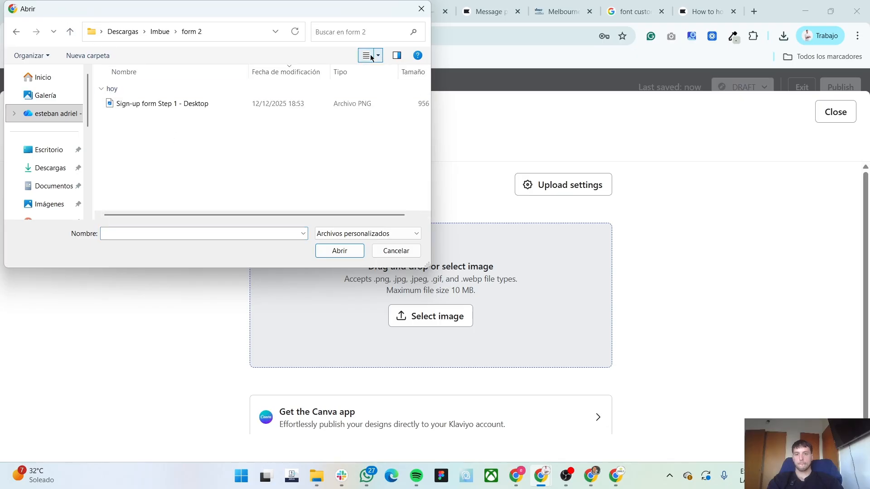
pyautogui.doubleClick(180, 104)
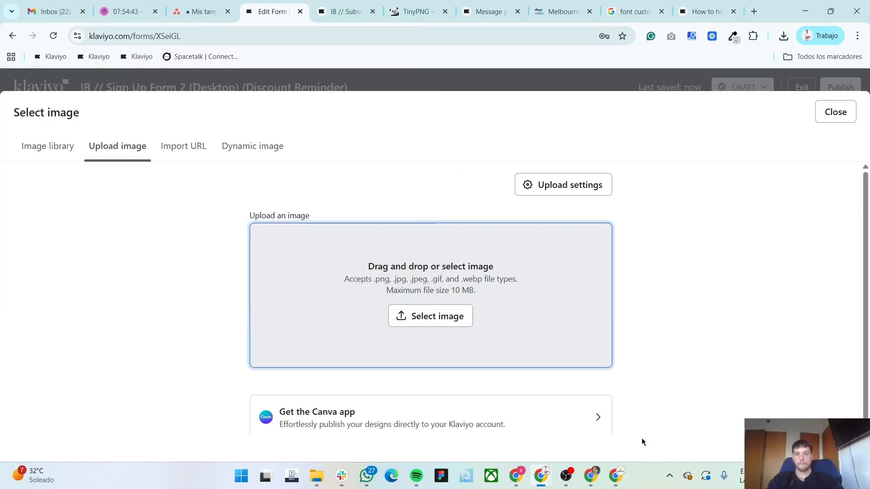
pyautogui.click(800, 416)
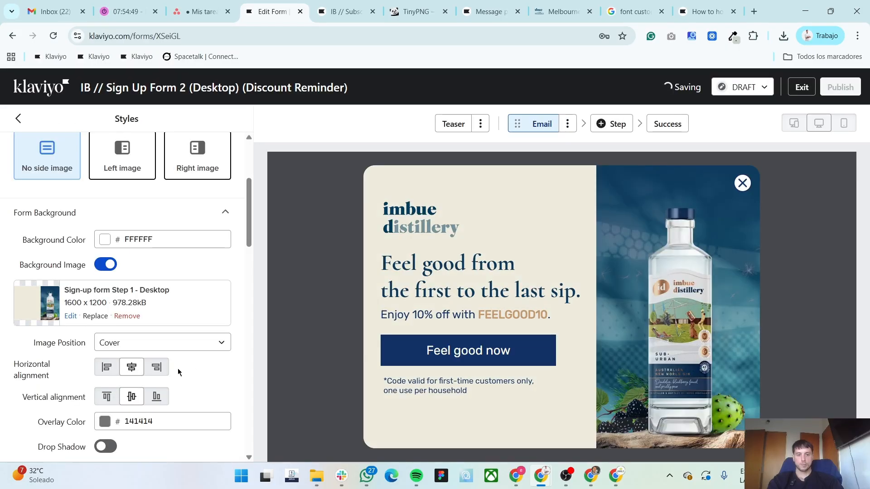
# - Copy the heading text of the Sign-up form Step 1 - Desktop frame in Figma and return to the Klaviyo form
pyautogui.hotkey('alt', 'Tab')
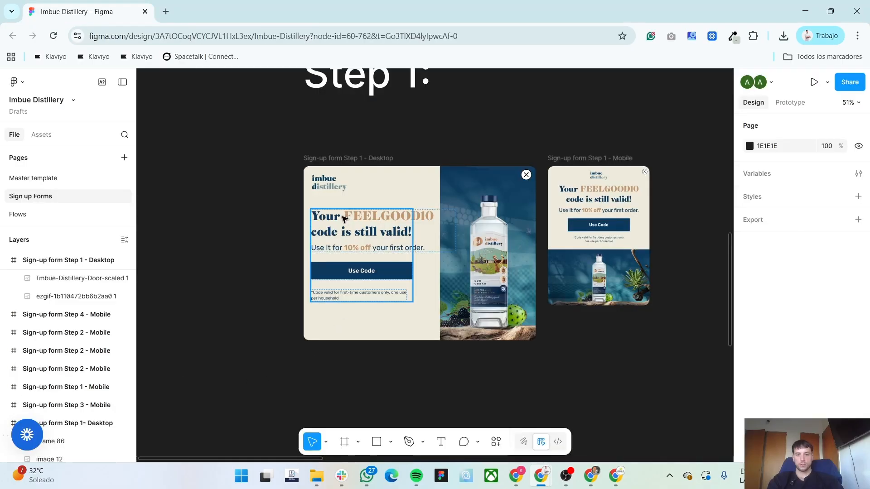
pyautogui.click(344, 219)
pyautogui.doubleClick(344, 220)
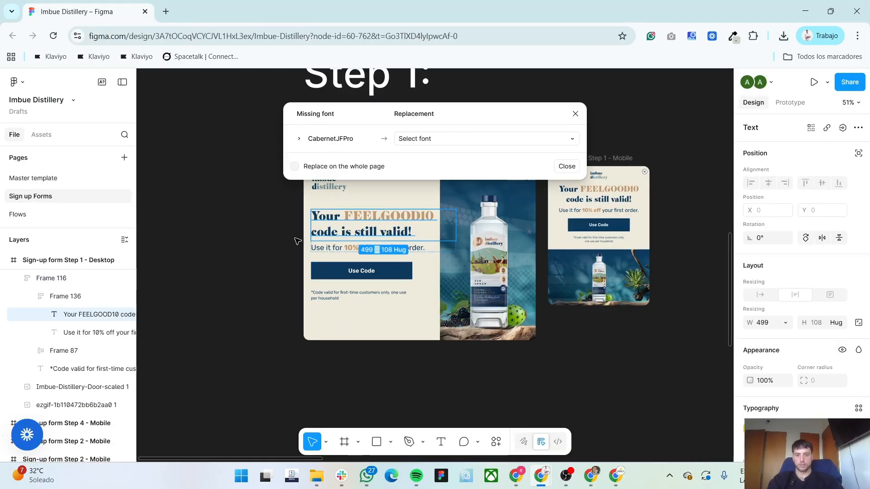
pyautogui.hotkey('alt', 'Tab')
# - Try to replace the whole form heading with "Your FEELGOOD10 code is still valid!" and set its font, and undo the replacement
pyautogui.click(475, 274)
pyautogui.click(86, 242)
pyautogui.hotkey('ctrl', 'a')
pyautogui.write('Your FEELGOOD10 code is still valid!')
pyautogui.hotkey('ctrl', 'a')
pyautogui.hotkey('ctrl', 'c')
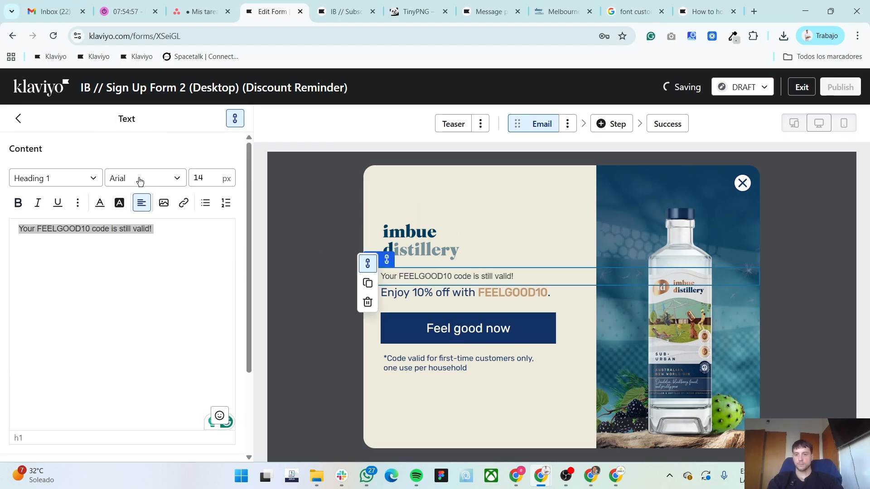
pyautogui.click(159, 180)
pyautogui.scroll(-5, 159, 276)
pyautogui.click(6, 296)
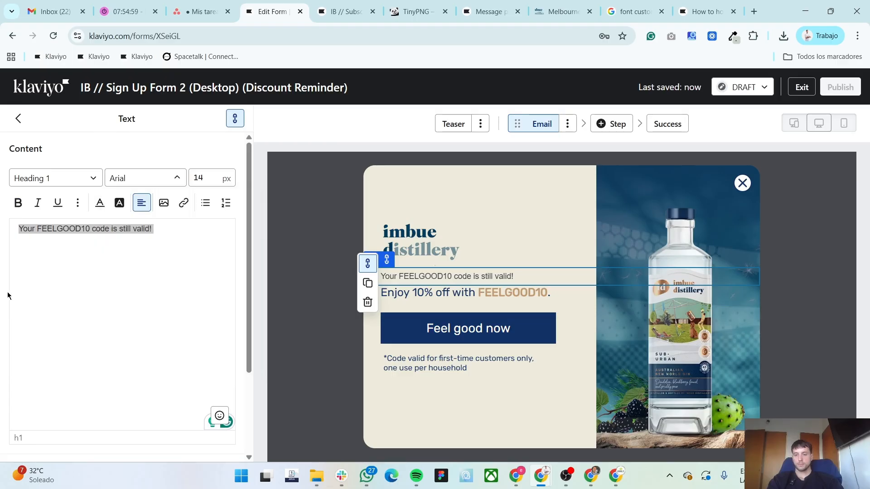
pyautogui.click(130, 258)
pyautogui.hotkey('ctrl', 'z')
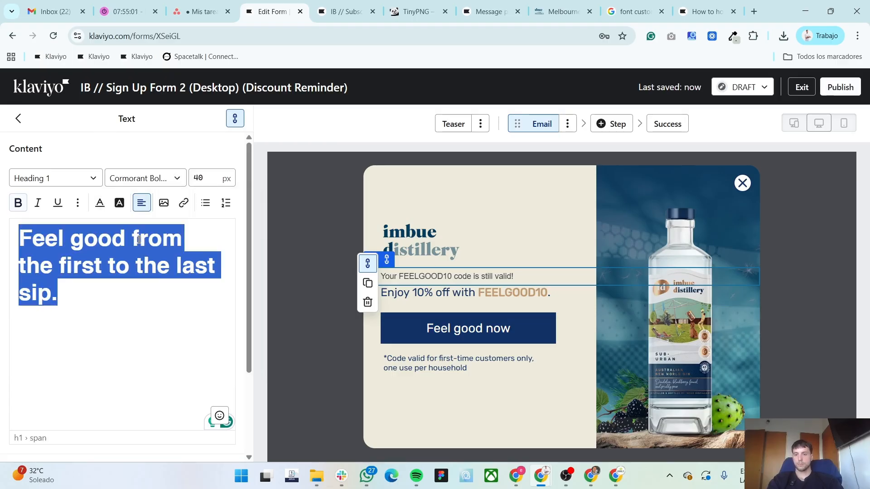
# - Replace the heading with "Your FEELGOOD10 code is still valid!" pasted as text only, breaking the line after FEELGOOD10
pyautogui.click(105, 297)
pyautogui.hotkey('ctrl', 'v')
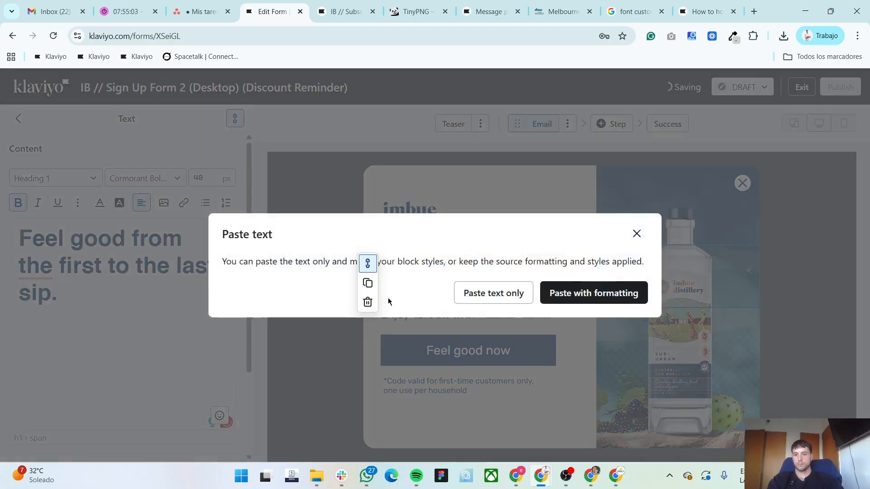
pyautogui.click(468, 295)
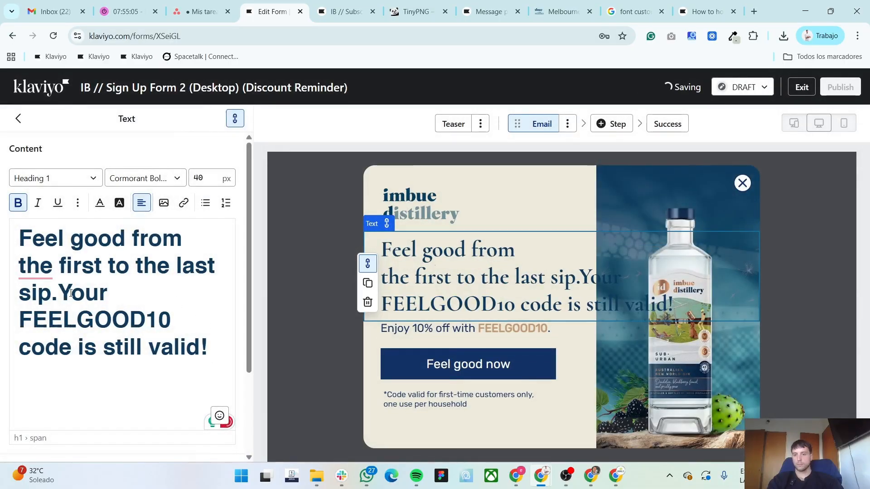
pyautogui.moveTo(56, 283); pyautogui.dragTo(18, 235)
pyautogui.press('BackSpace')
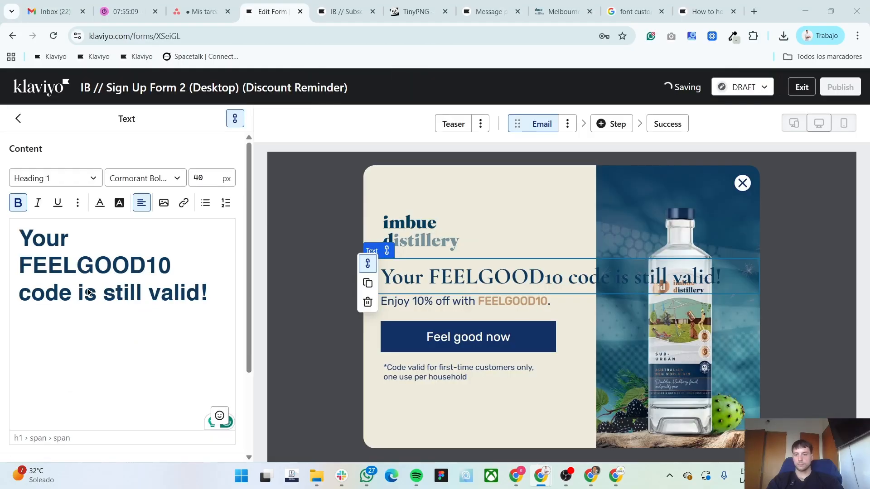
pyautogui.click(194, 263)
pyautogui.hotkey('shift', 'Return')
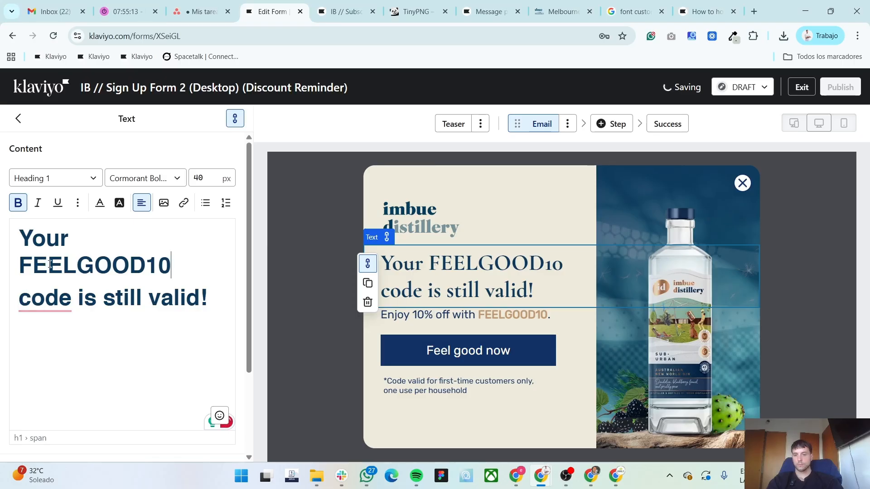
# - Color the word FEELGOOD10 in the heading with the recent tan color C09971
pyautogui.keyDown('shift'); pyautogui.click(25, 265); pyautogui.keyUp('shift')
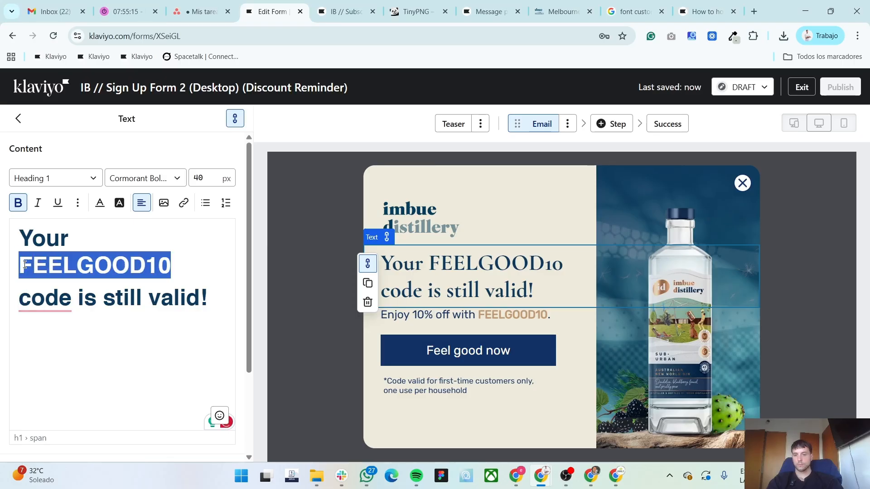
pyautogui.click(101, 205)
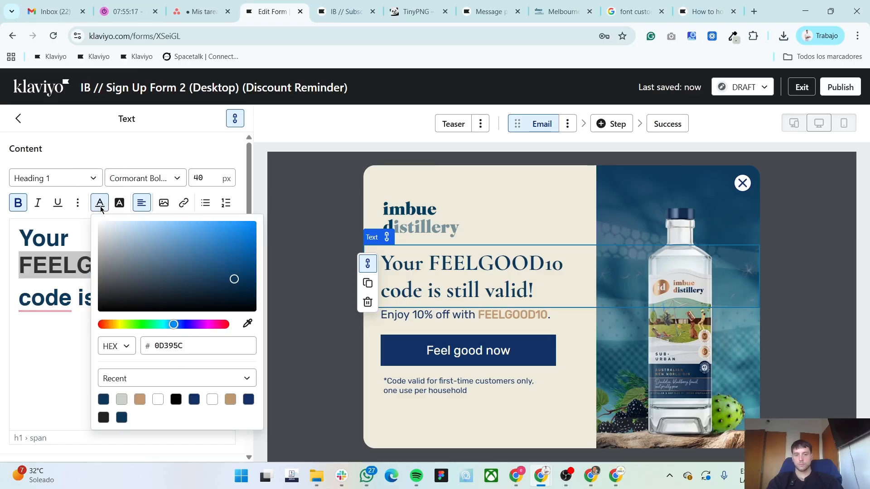
pyautogui.click(139, 399)
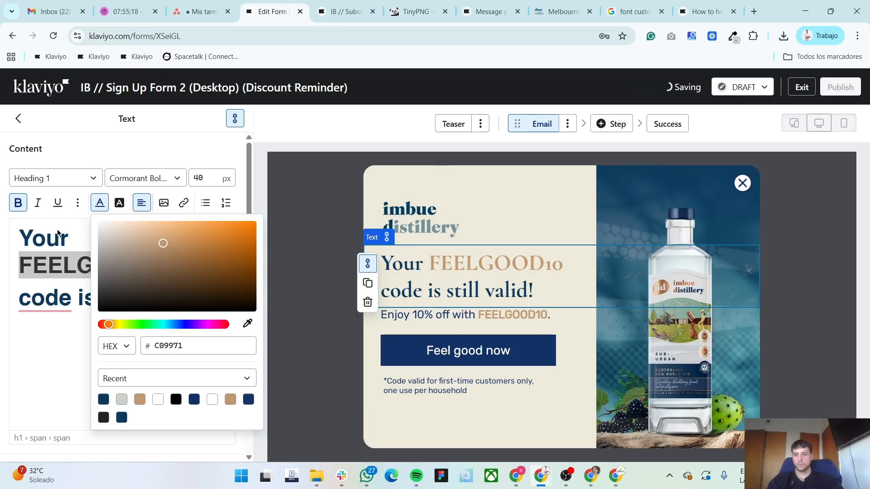
pyautogui.click(58, 271)
# - Replace the line below the heading with the Figma design's text "Use it for 10% off your first order."
pyautogui.hotkey('alt', 'Tab')
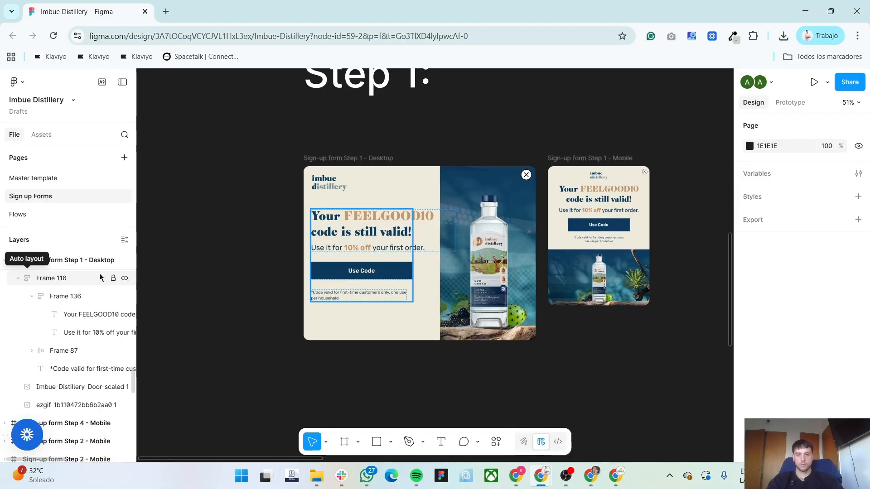
pyautogui.click(344, 252)
pyautogui.click(344, 249)
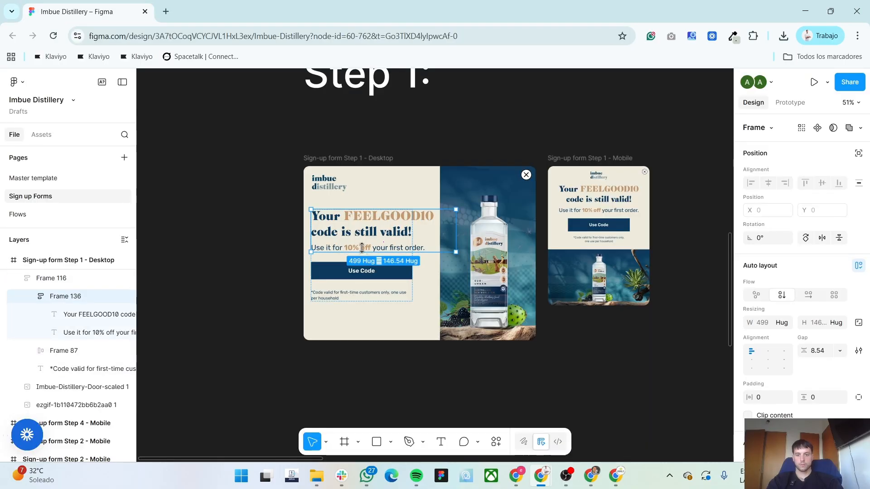
pyautogui.click(388, 251)
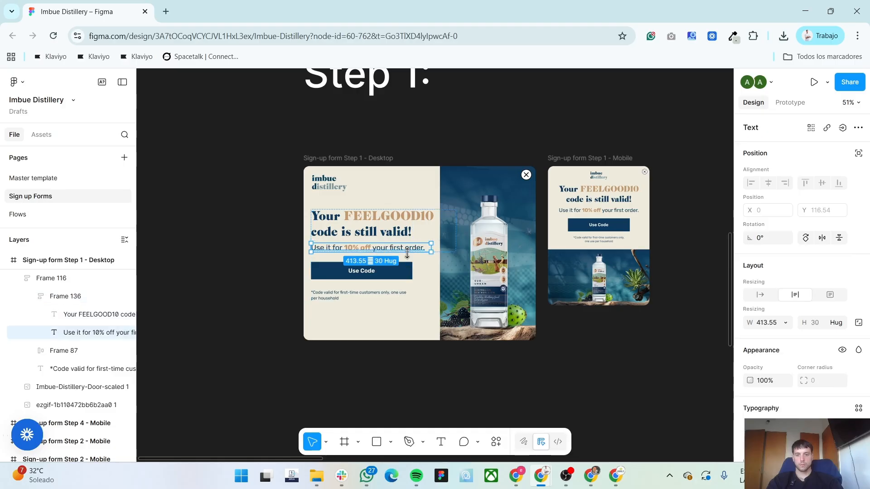
pyautogui.hotkey('alt', 'Tab')
pyautogui.click(479, 321)
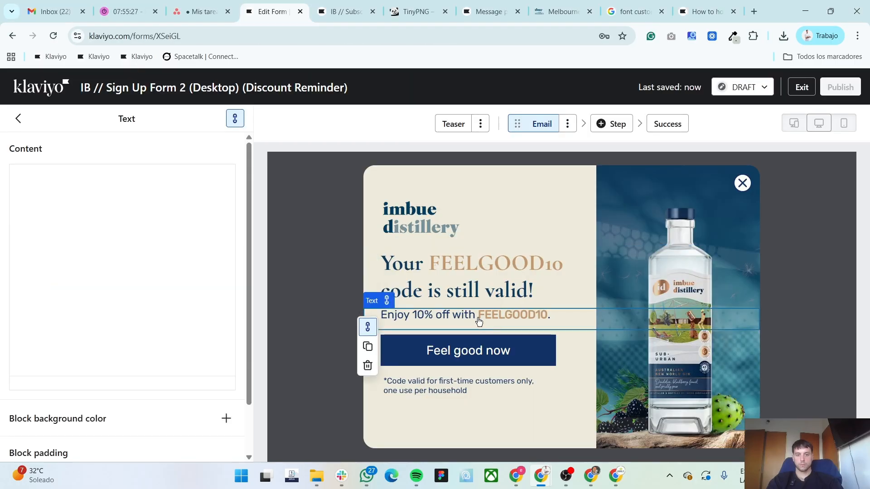
pyautogui.write('Use it for 10% off your first order.')
pyautogui.moveTo(195, 233); pyautogui.dragTo(17, 233)
pyautogui.press('BackSpace')
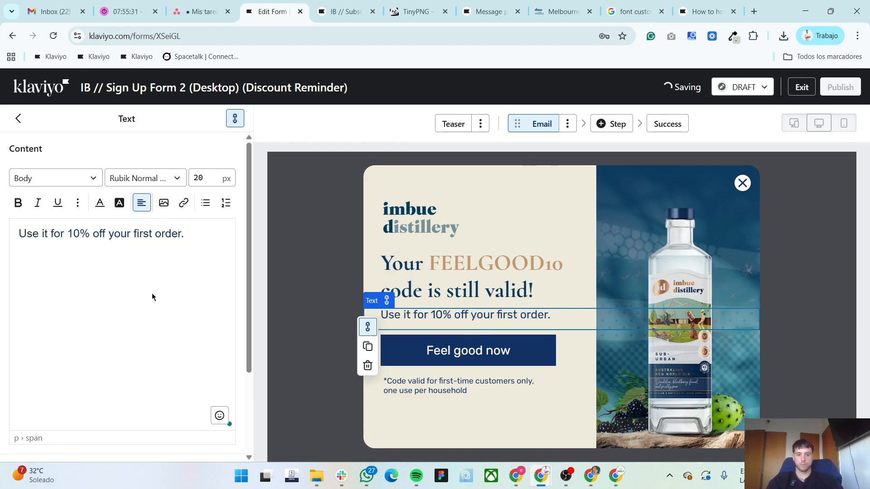
# - Compare the line with Figma, try to emphasize "10% off", and undo the accidental text replacement
pyautogui.hotkey('alt', 'Tab')
pyautogui.hotkey('alt', 'Tab')
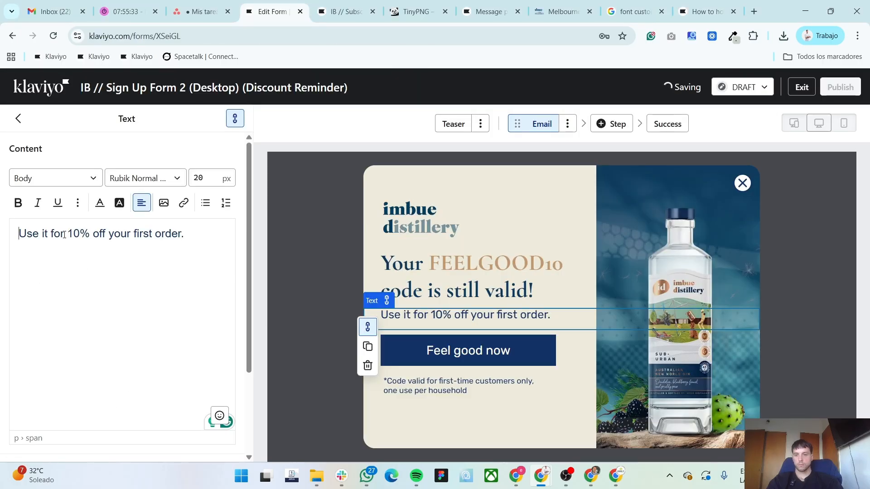
pyautogui.write('b')
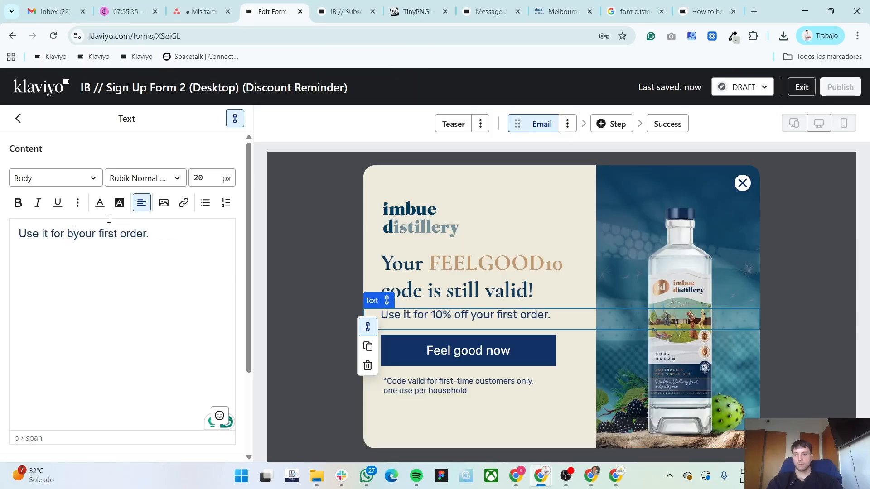
pyautogui.hotkey('ctrl', 'z')
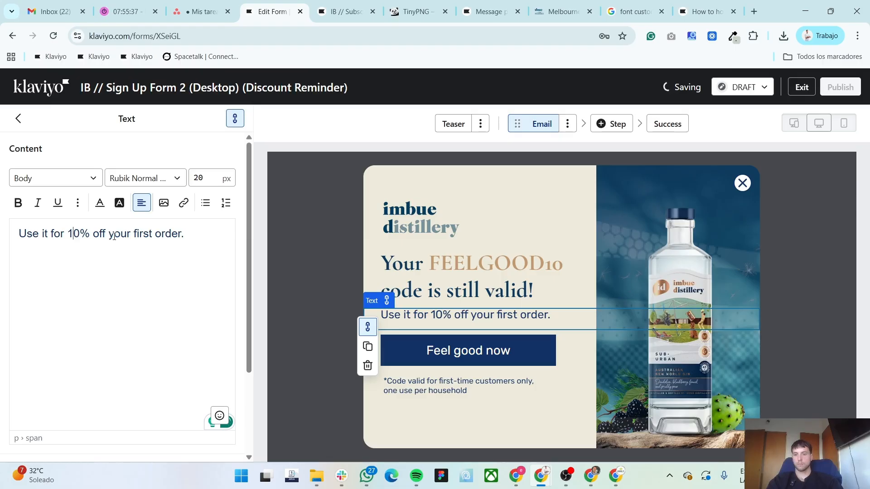
# - Make "10% off" in the line below the heading bold and color it with the recent tan C09971
pyautogui.hotkey('ctrl', 'b')
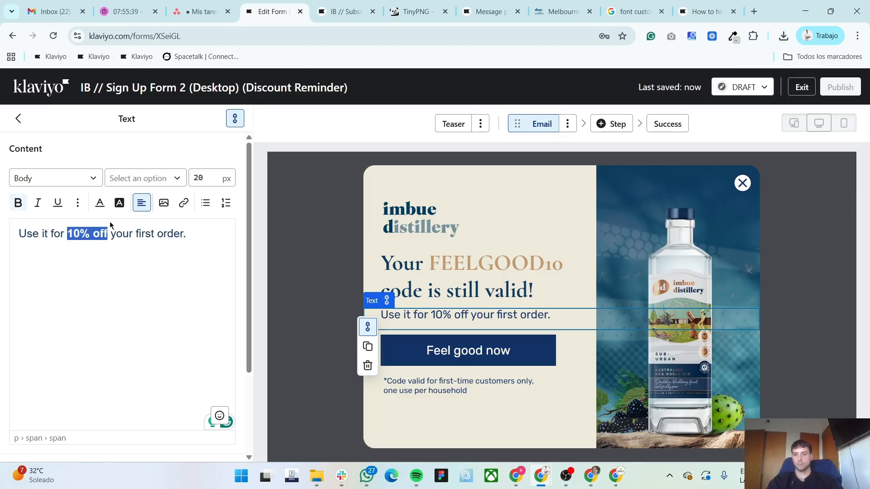
pyautogui.click(100, 202)
pyautogui.click(140, 399)
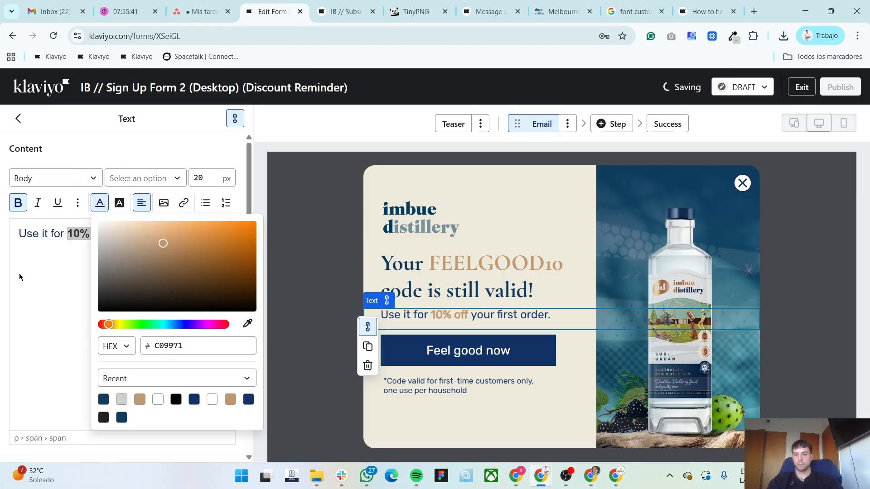
pyautogui.click(315, 279)
# - Change the button's text to "Use Code", matching the label in the Figma design
pyautogui.hotkey('alt', 'Tab')
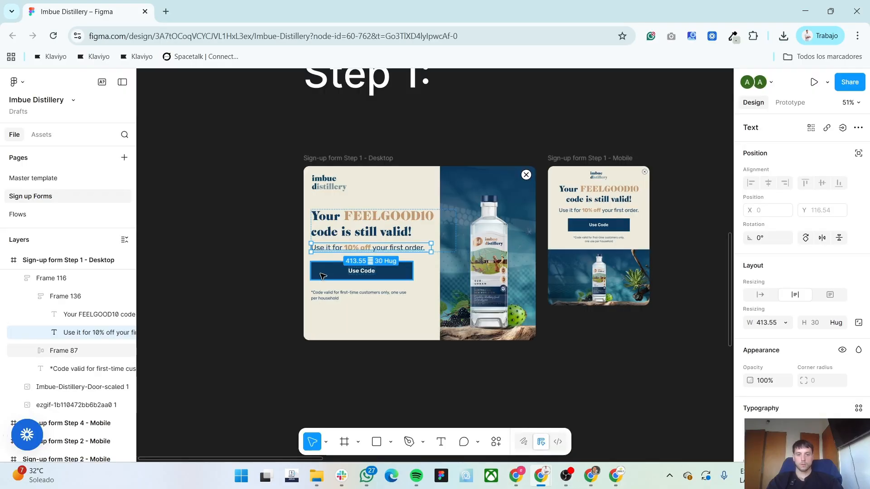
pyautogui.click(326, 272)
pyautogui.hotkey('alt', 'Tab')
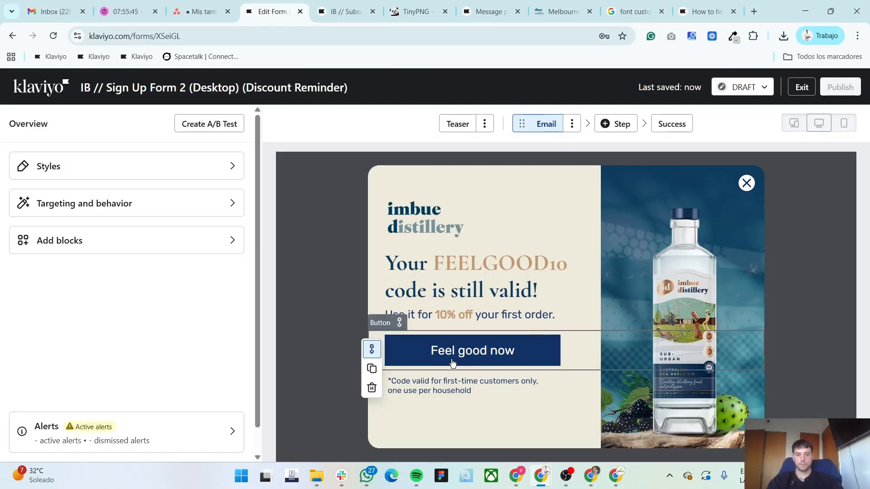
pyautogui.click(452, 362)
pyautogui.scroll(-1, 97, 368)
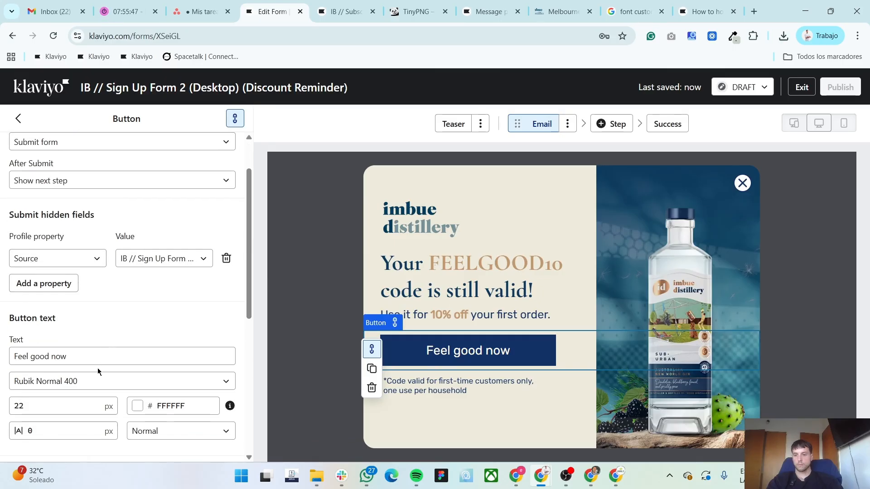
pyautogui.tripleClick(92, 348)
pyautogui.write('Use Code')
pyautogui.hotkey('alt', 'Tab')
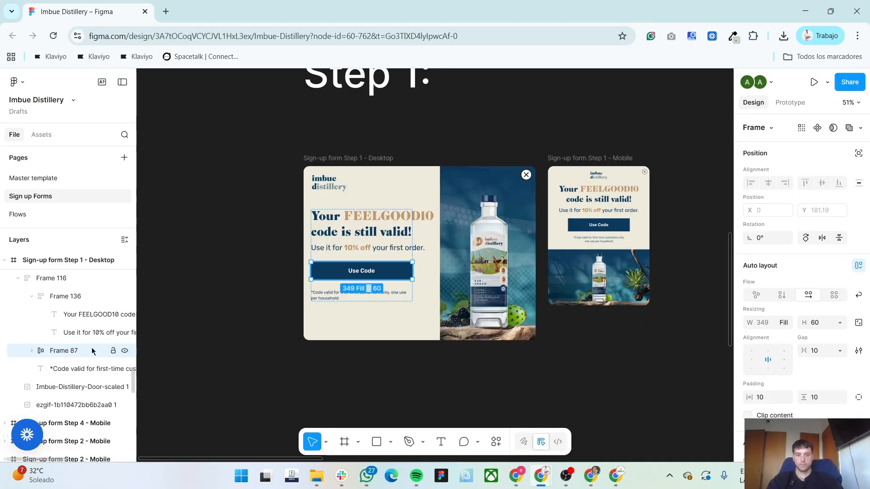
pyautogui.hotkey('alt', 'Tab')
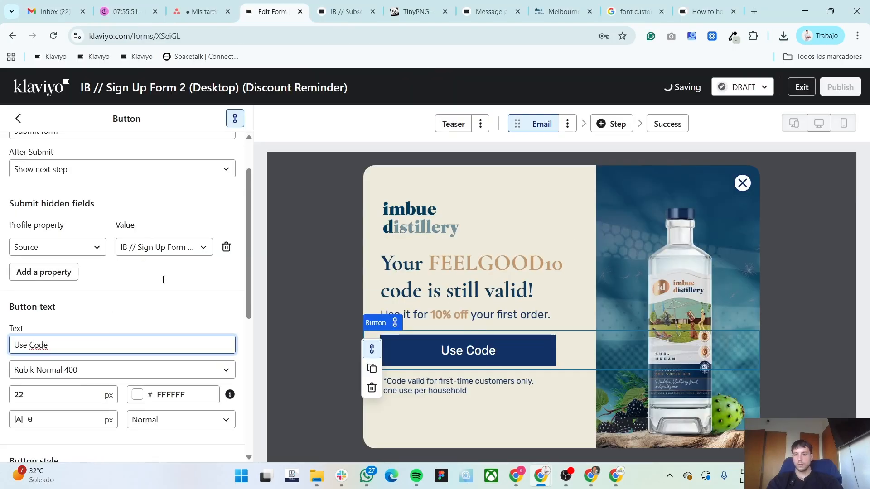
# - Set the Use Code button's click action to Close form
pyautogui.scroll(1, 152, 270)
pyautogui.click(172, 205)
pyautogui.click(112, 190)
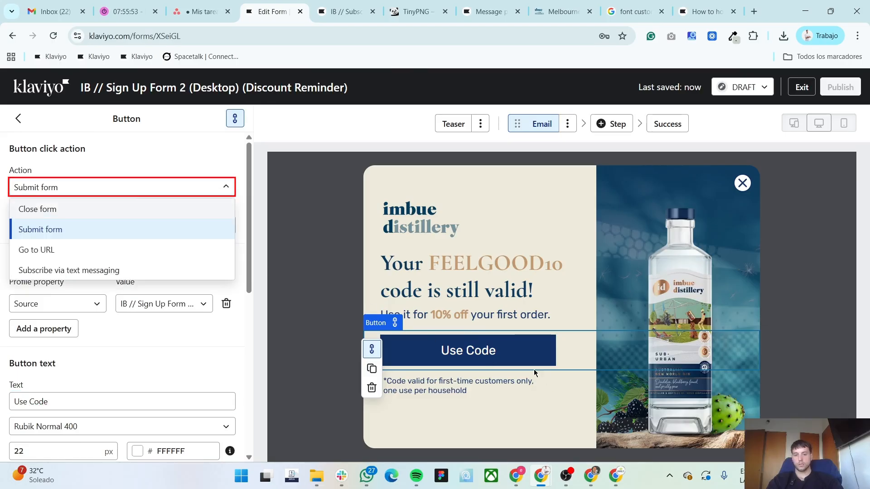
pyautogui.click(51, 212)
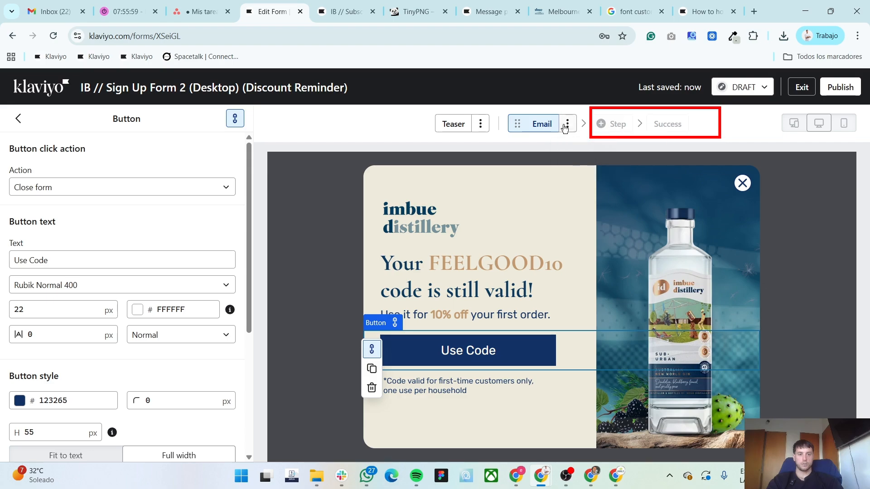
pyautogui.click(19, 119)
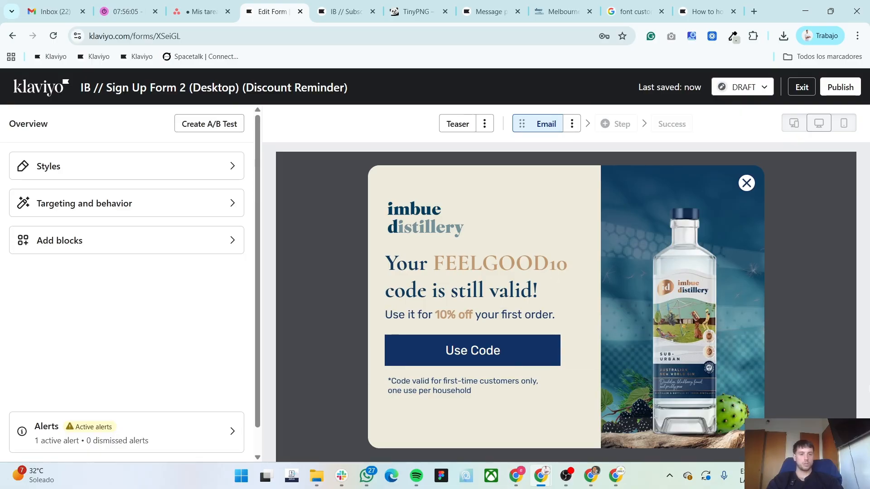
pyautogui.click(498, 360)
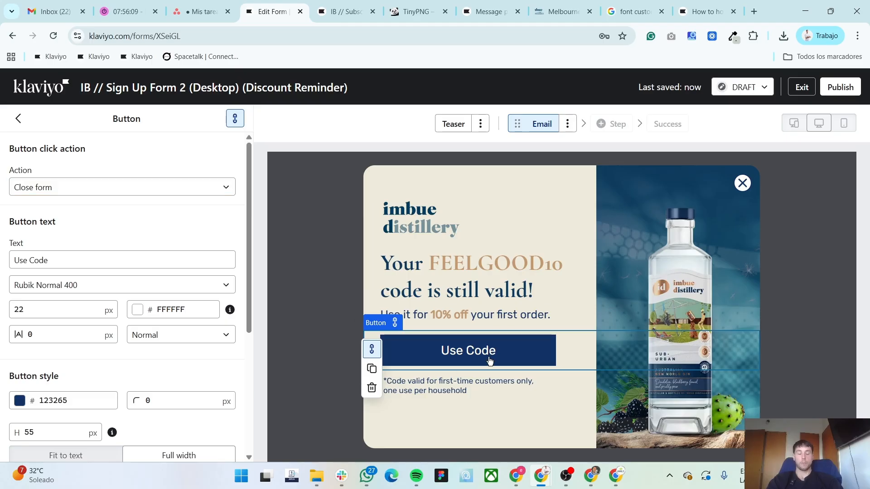
pyautogui.click(19, 119)
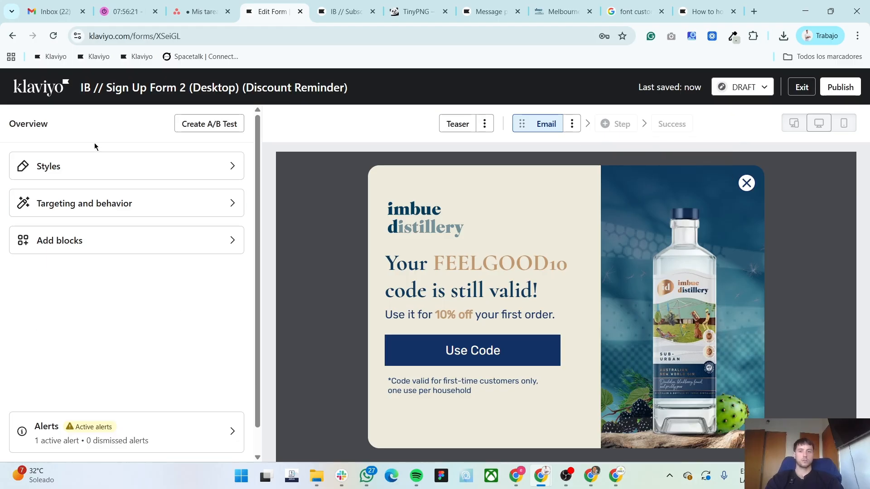
# - Following the Asana brief for sign-up form 3, set the time delay to 20 seconds and show the form again 4 days after closing
pyautogui.click(101, 221)
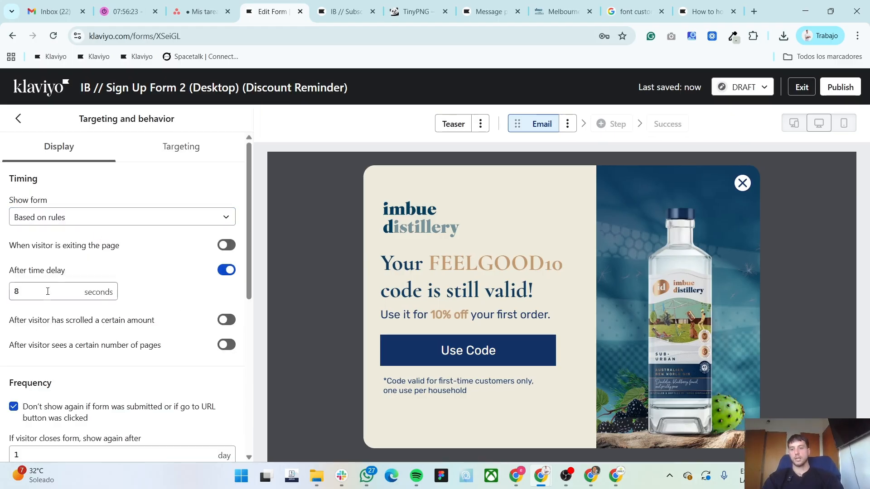
pyautogui.click(177, 14)
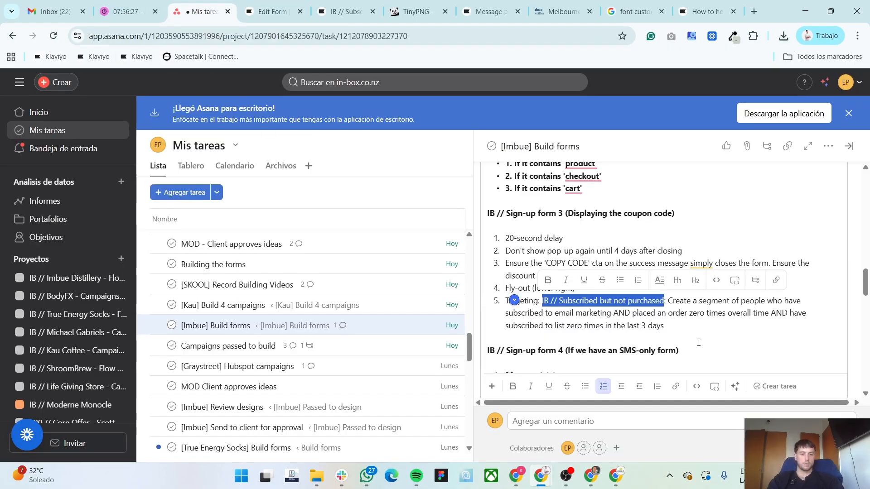
pyautogui.click(698, 342)
pyautogui.scroll(-3, 699, 343)
pyautogui.scroll(3, 677, 326)
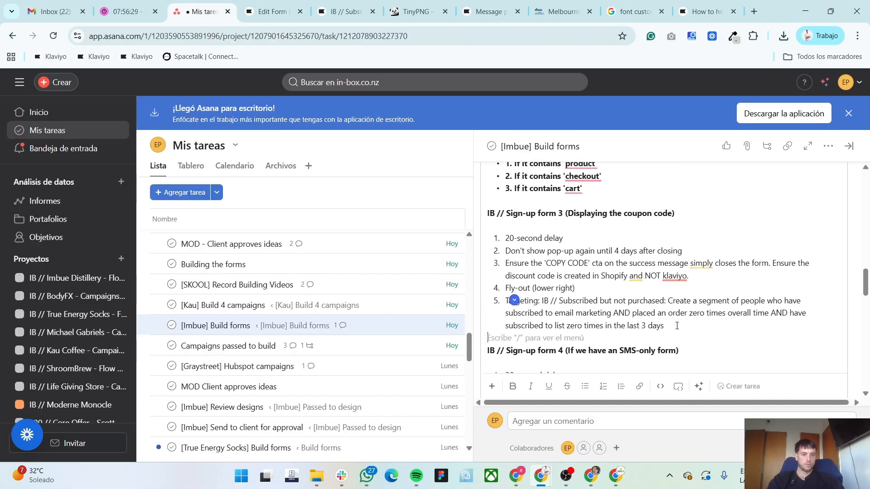
pyautogui.click(614, 252)
pyautogui.moveTo(516, 239); pyautogui.dragTo(563, 239)
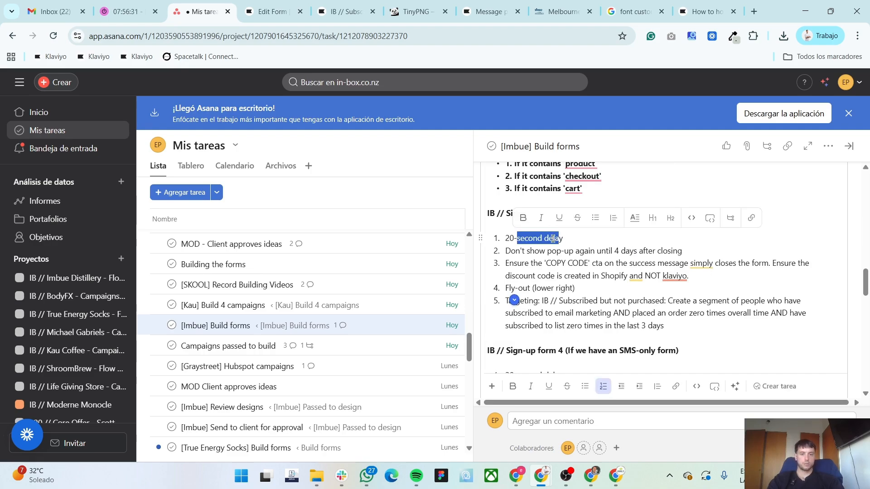
pyautogui.click(266, 10)
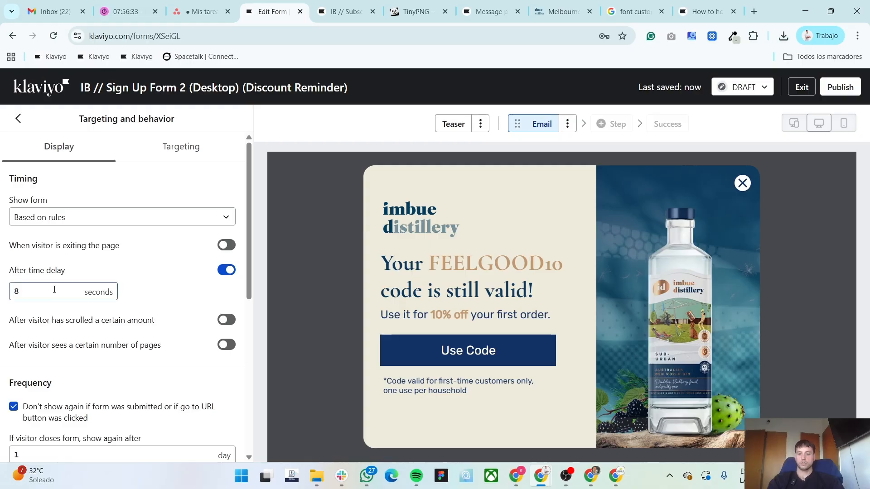
pyautogui.scroll(-4, 27, 317)
pyautogui.click(40, 287)
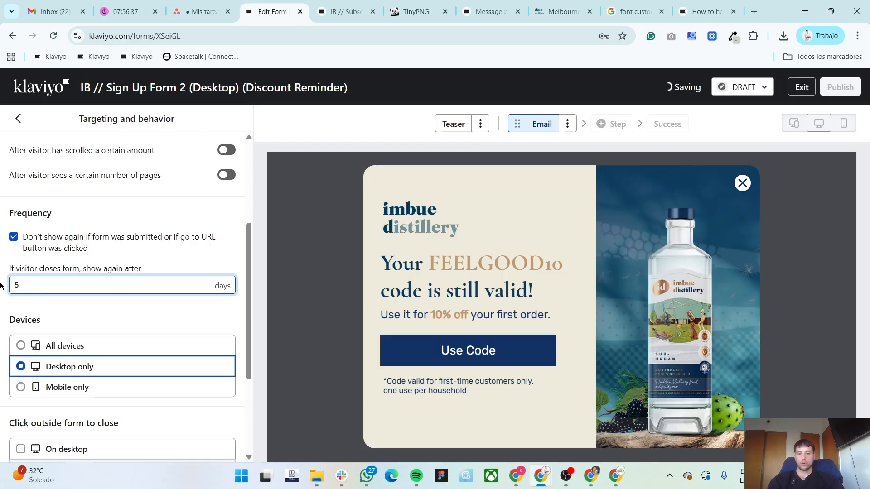
pyautogui.scroll(4, 164, 181)
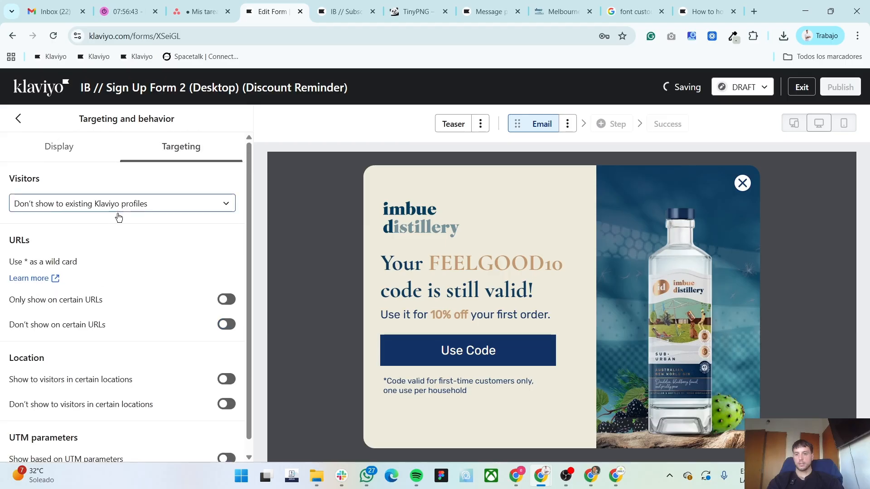
# - Target the form to specific profiles, including the segment "IB // Subscribed but not purchased"
pyautogui.click(117, 213)
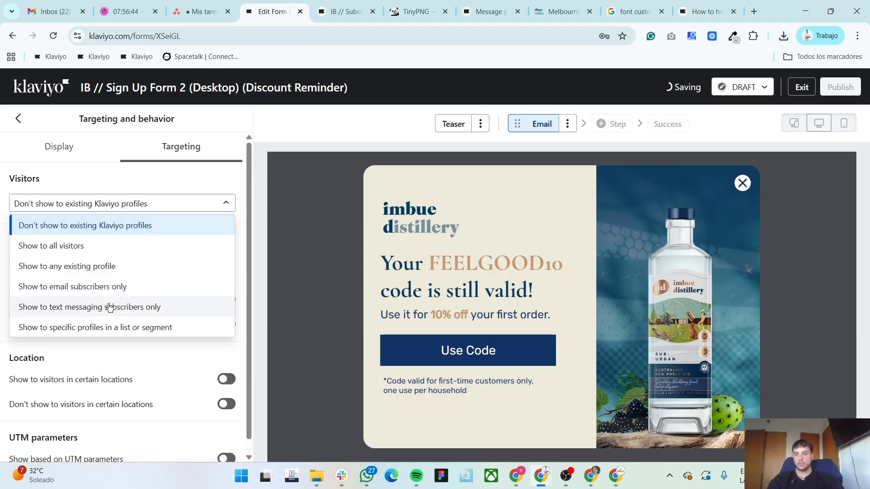
pyautogui.click(121, 327)
pyautogui.click(75, 230)
pyautogui.click(96, 255)
pyautogui.scroll(-3, 97, 335)
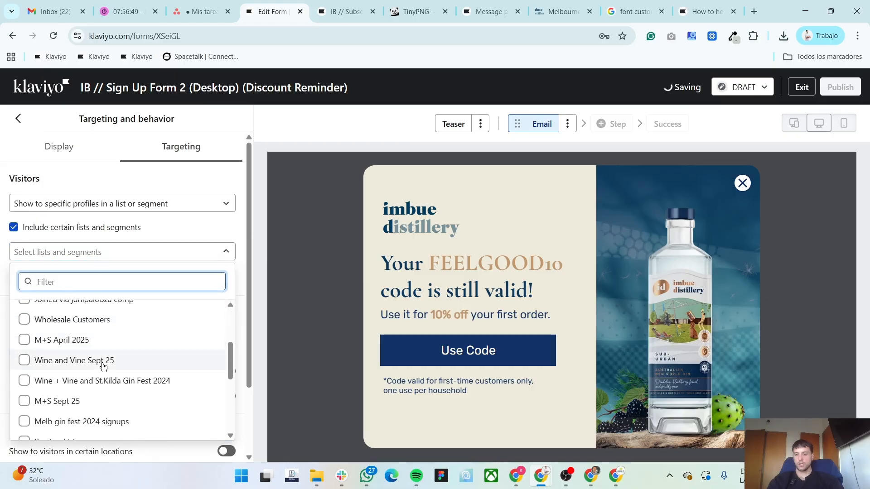
pyautogui.scroll(-3, 104, 366)
pyautogui.scroll(6, 98, 365)
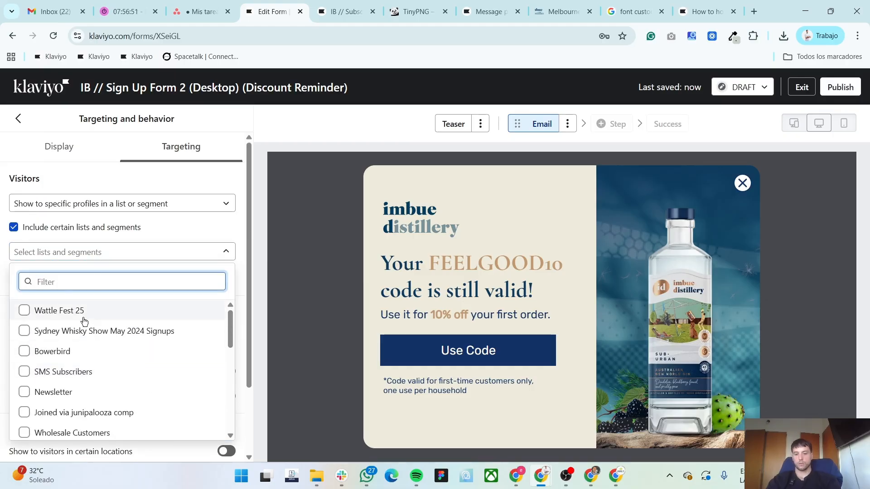
pyautogui.write('IB')
pyautogui.click(84, 336)
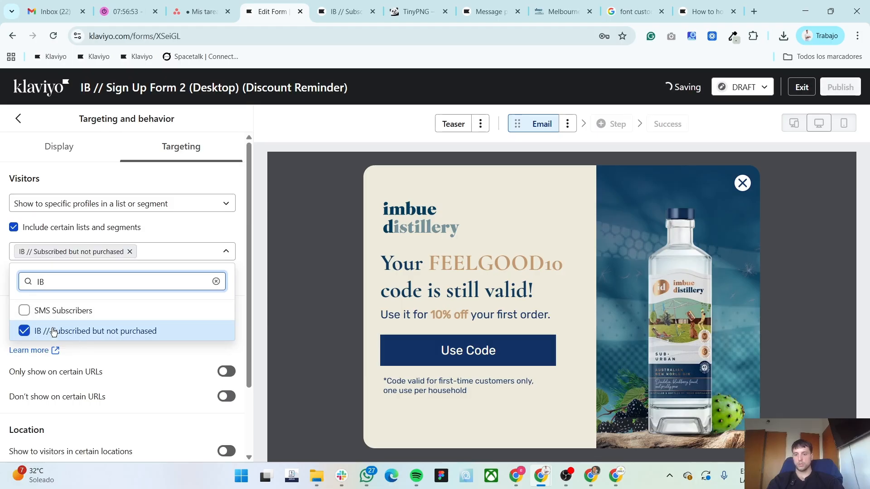
pyautogui.click(1, 283)
pyautogui.scroll(-2, 79, 323)
pyautogui.scroll(2, 93, 330)
# - Recheck the display timing and frequency settings, and change the form type to Flyout
pyautogui.click(48, 149)
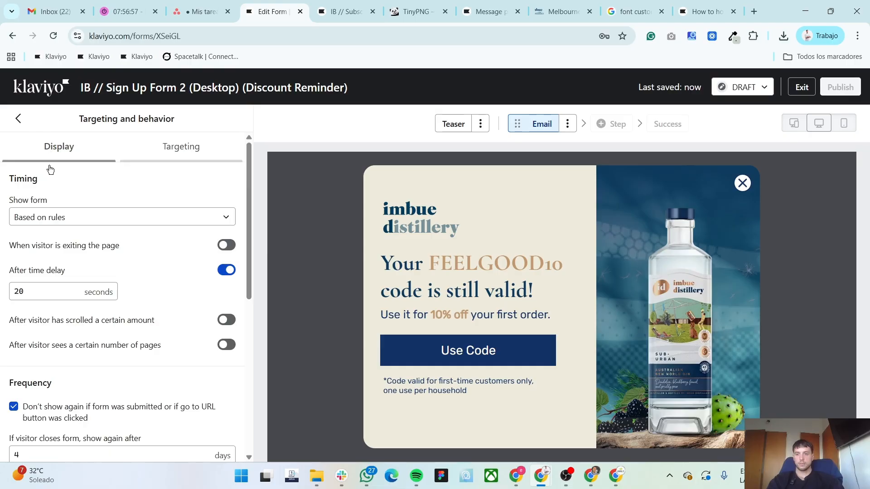
pyautogui.scroll(-4, 82, 317)
pyautogui.scroll(4, 80, 317)
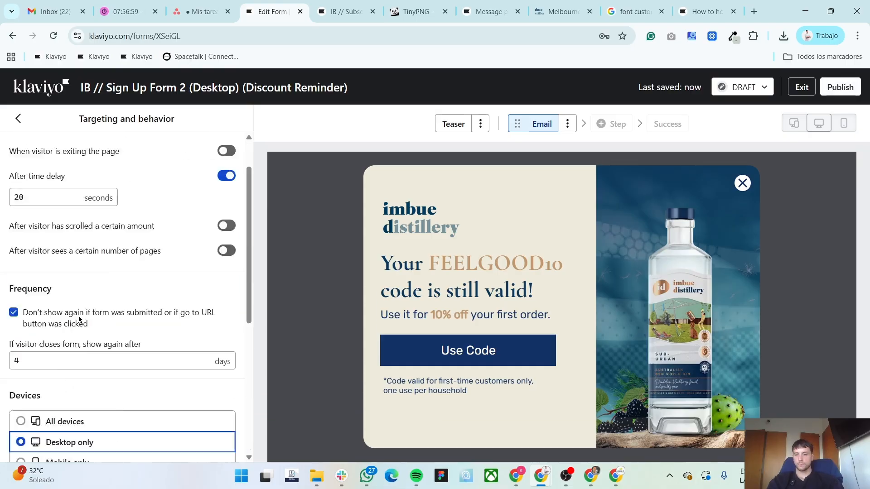
pyautogui.click(18, 120)
pyautogui.click(108, 174)
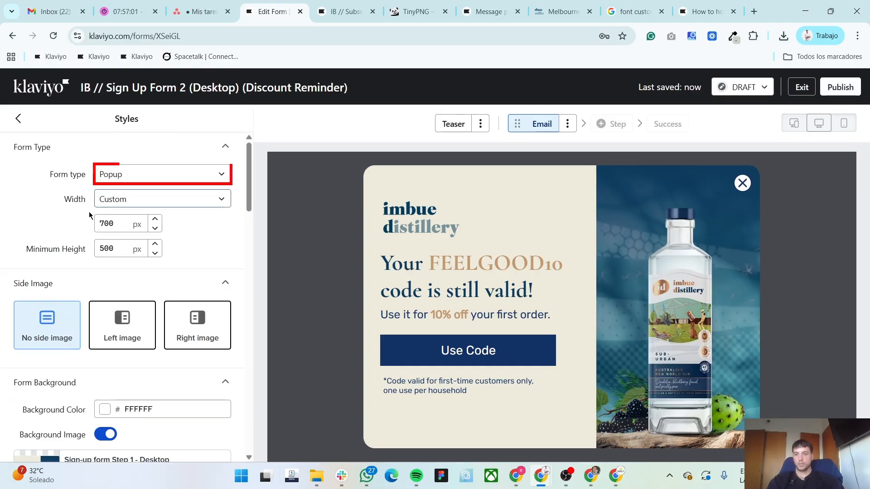
pyautogui.click(128, 180)
pyautogui.click(124, 271)
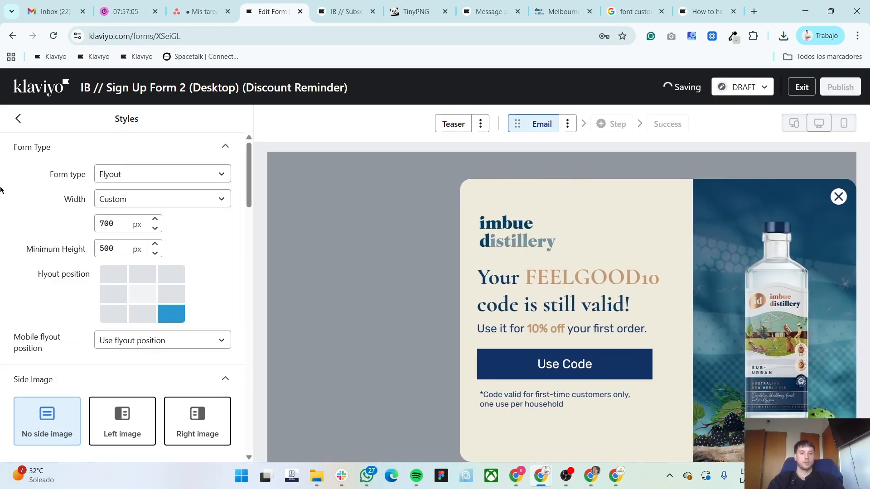
pyautogui.click(18, 119)
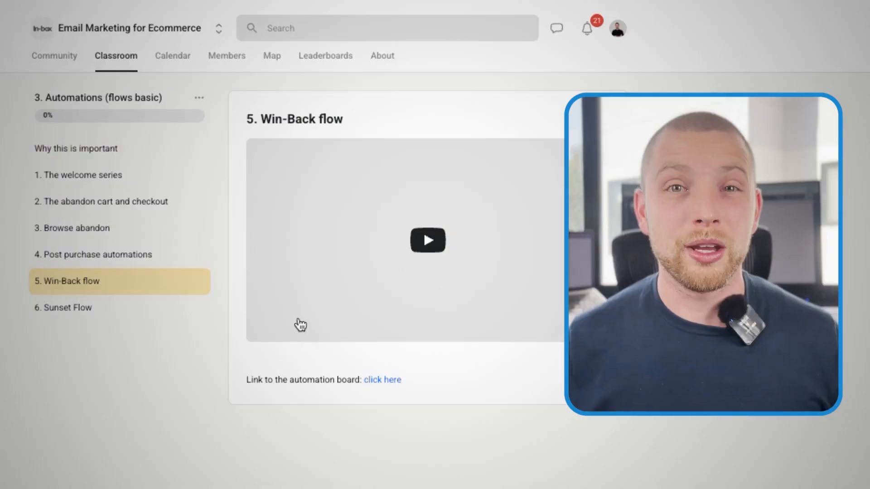
pyautogui.click(388, 378)
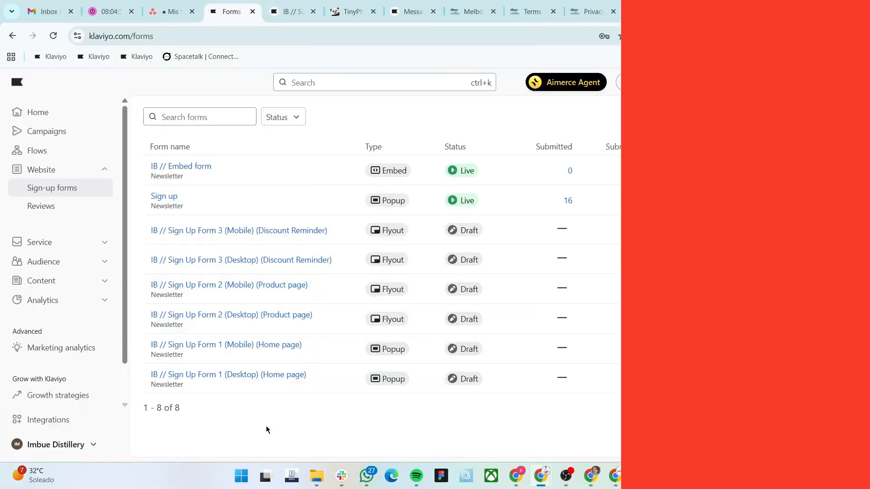
# - Switch to the Imbue Distillery Figma file and examine the Form 3 Step 1 SMS sign-up designs
pyautogui.hotkey('alt', 'Tab')
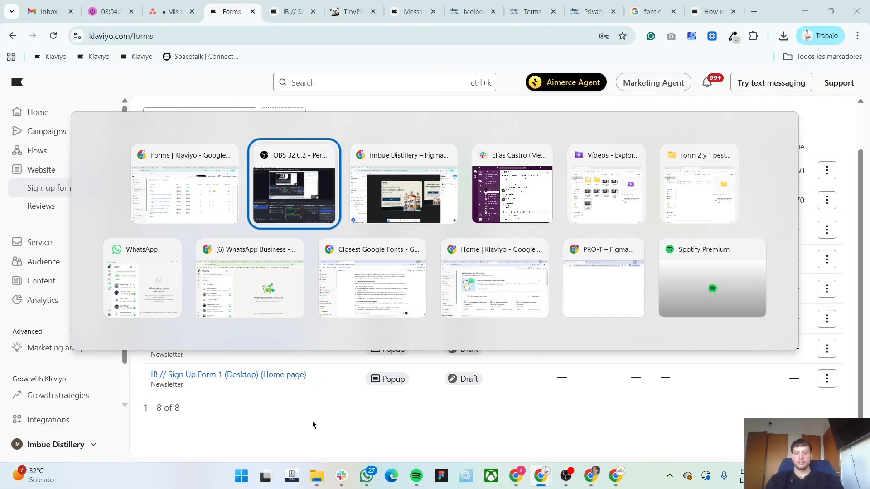
pyautogui.hotkey('alt', 'Tab')
pyautogui.scroll(-4, 235, 383)
pyautogui.hotkey('alt', 'Tab')
pyautogui.hotkey('alt', 'Tab')
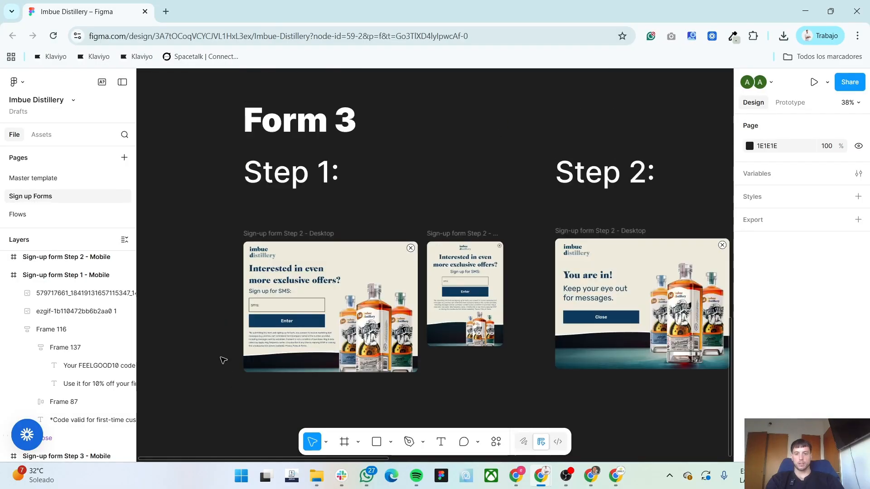
pyautogui.scroll(4, 224, 359)
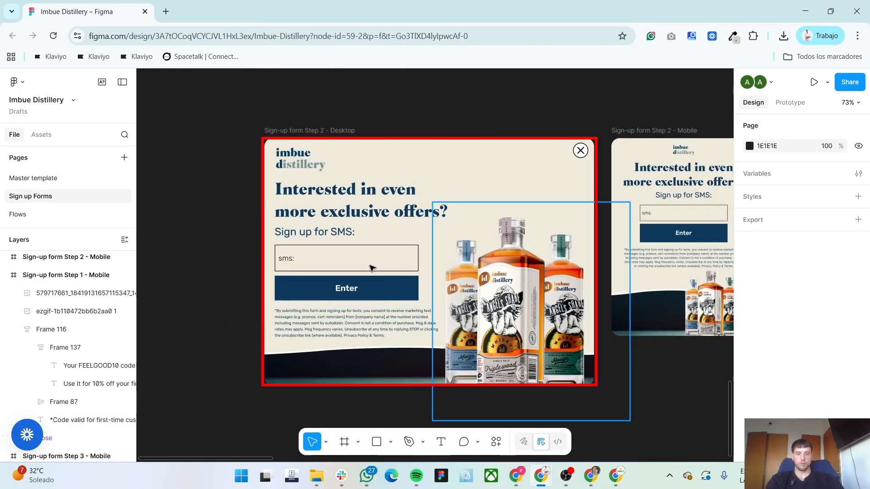
pyautogui.scroll(-2, 227, 267)
pyautogui.scroll(-1, 228, 267)
pyautogui.scroll(1, 186, 266)
# - Move the text and SMS field group, the logo and the close icon out of the Form 3 Step 1 desktop frame
pyautogui.click(329, 212)
pyautogui.moveTo(330, 212); pyautogui.dragTo(141, 169)
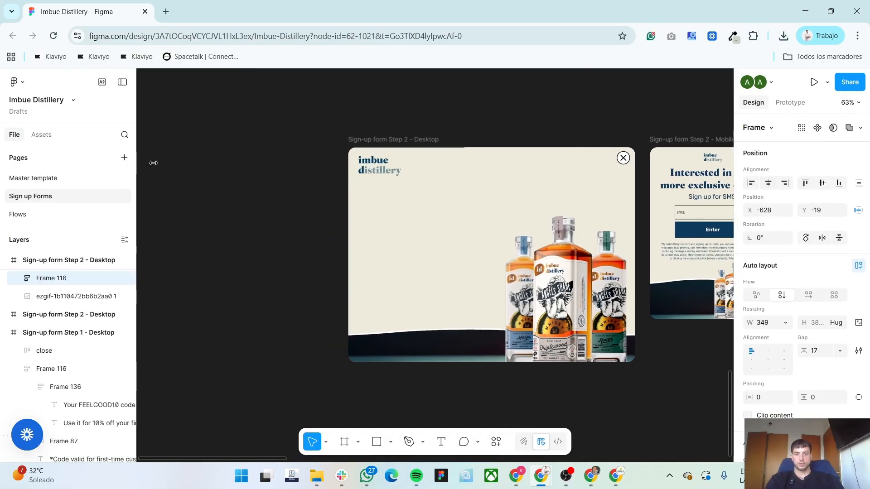
pyautogui.moveTo(385, 171); pyautogui.dragTo(340, 125)
pyautogui.moveTo(623, 158); pyautogui.dragTo(593, 124)
# - Export the cleared "Sign-up form Step 2 - Desktop" frame as a PNG at 2x
pyautogui.click(394, 139)
pyautogui.scroll(-5, 810, 394)
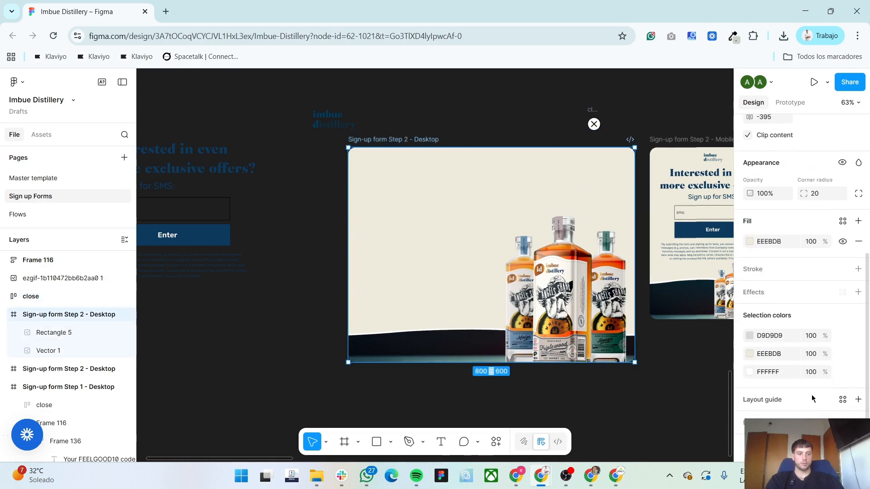
pyautogui.click(858, 422)
pyautogui.scroll(-2, 779, 408)
pyautogui.click(779, 384)
pyautogui.click(771, 391)
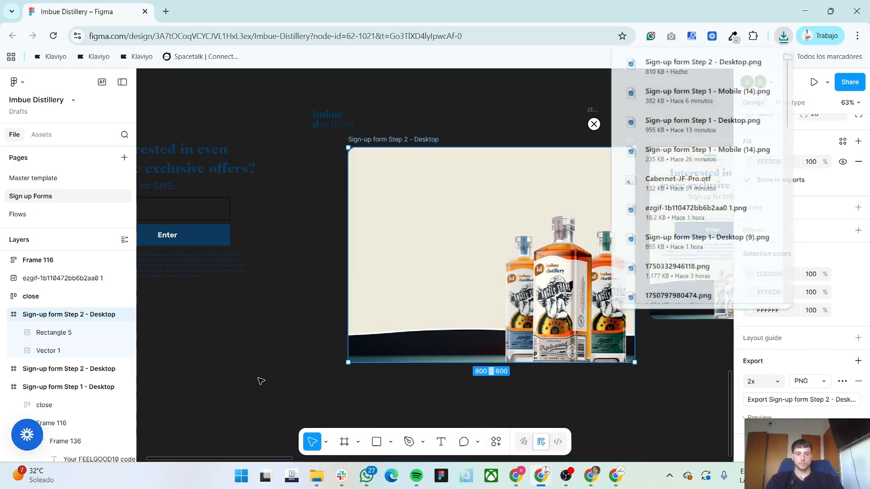
# - Undo the moves that took the text and SMS field group, logo and close icon out of the desktop frame
pyautogui.click(261, 382)
pyautogui.hotkey('ctrl', 'z')
pyautogui.hotkey('ctrl', 'z')
pyautogui.hotkey('ctrl', 'z')
pyautogui.hotkey('ctrl', 'z')
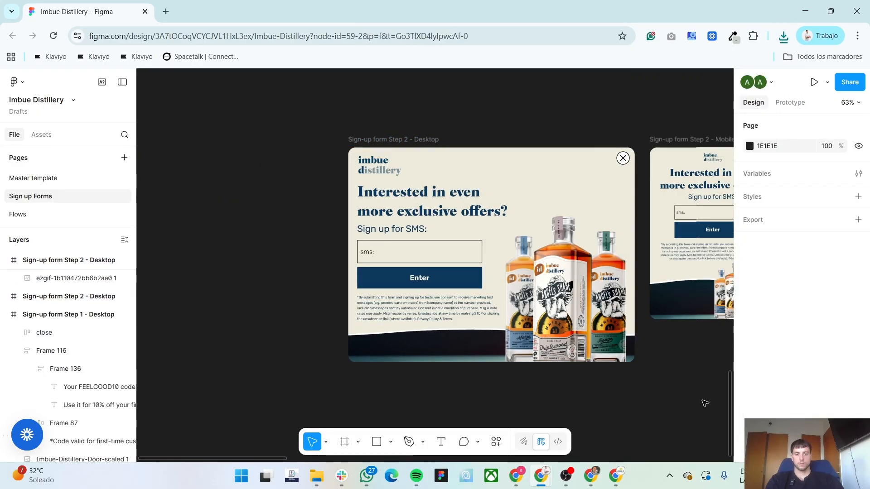
# - Move the consent text, heading and SMS field group, logo and close icon out of the Step 2 mobile frame
pyautogui.moveTo(705, 403); pyautogui.dragTo(433, 389)
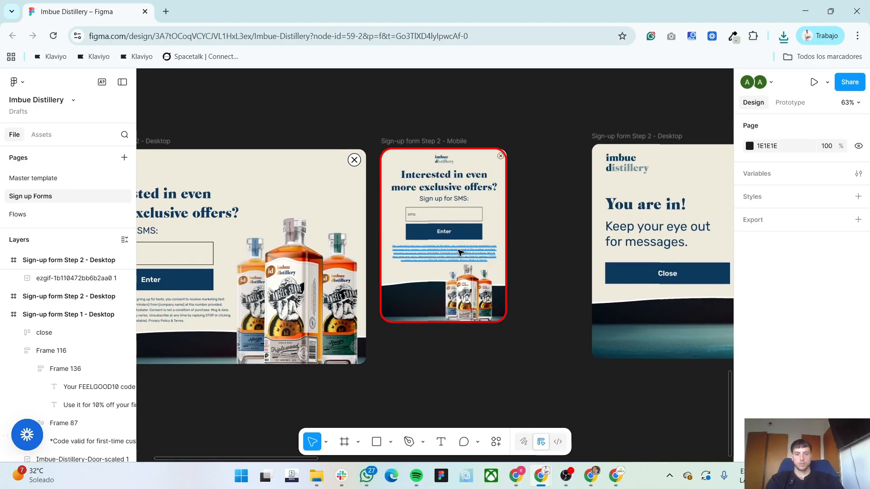
pyautogui.click(459, 254)
pyautogui.keyDown('shift'); pyautogui.click(449, 217); pyautogui.keyUp('shift')
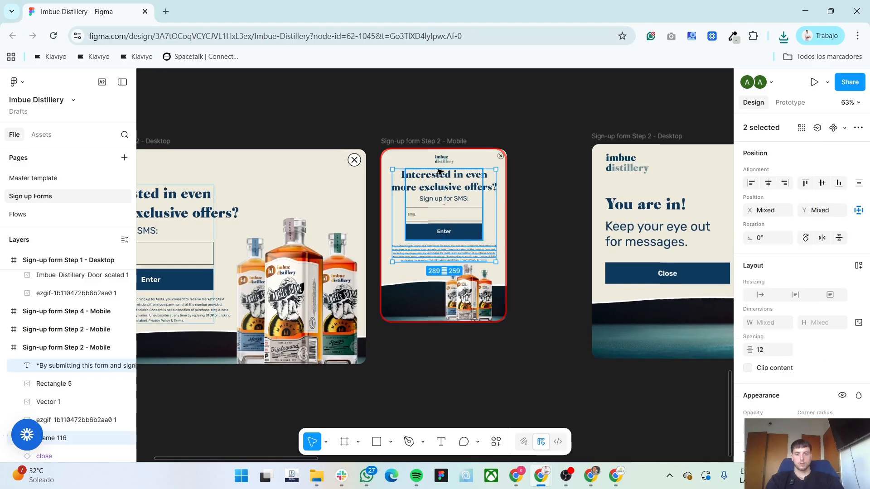
pyautogui.keyDown('shift'); pyautogui.click(502, 157); pyautogui.keyUp('shift')
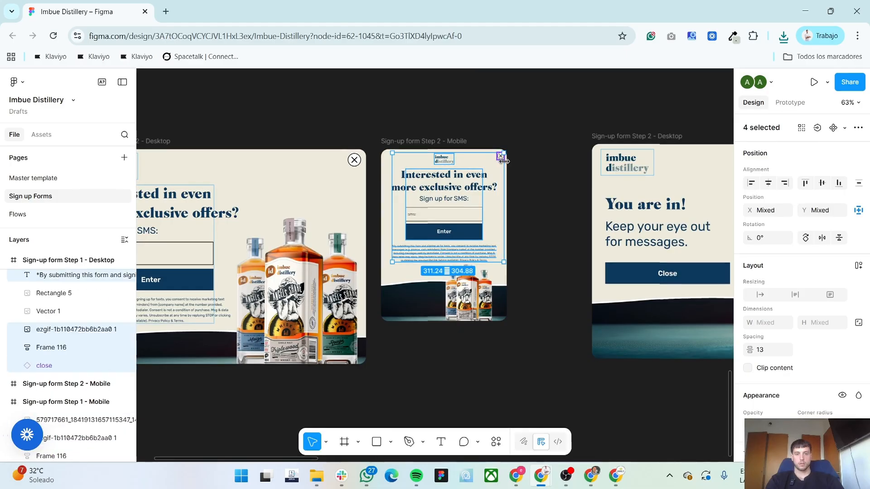
pyautogui.moveTo(462, 201); pyautogui.dragTo(578, 65)
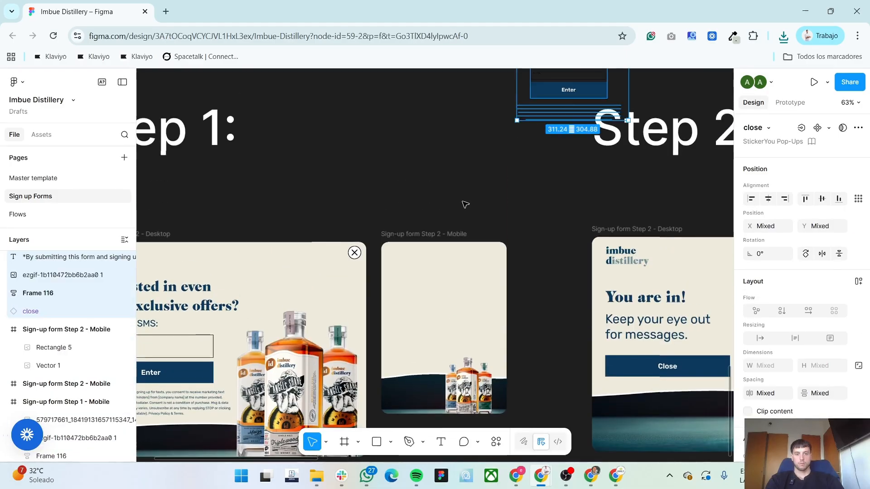
# - Export the cleared "Sign-up form Step 2 - Mobile" frame as a PNG at 2x
pyautogui.click(423, 245)
pyautogui.click(858, 421)
pyautogui.scroll(-2, 811, 407)
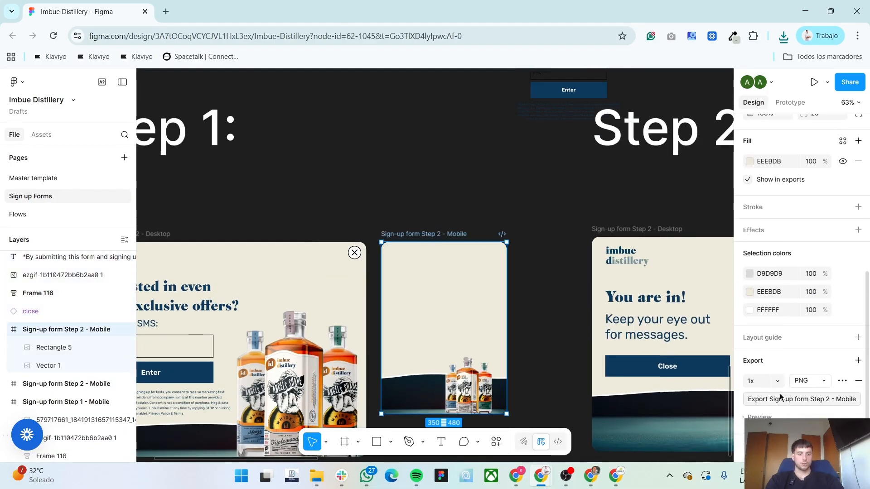
pyautogui.click(776, 381)
pyautogui.click(781, 401)
pyautogui.click(783, 403)
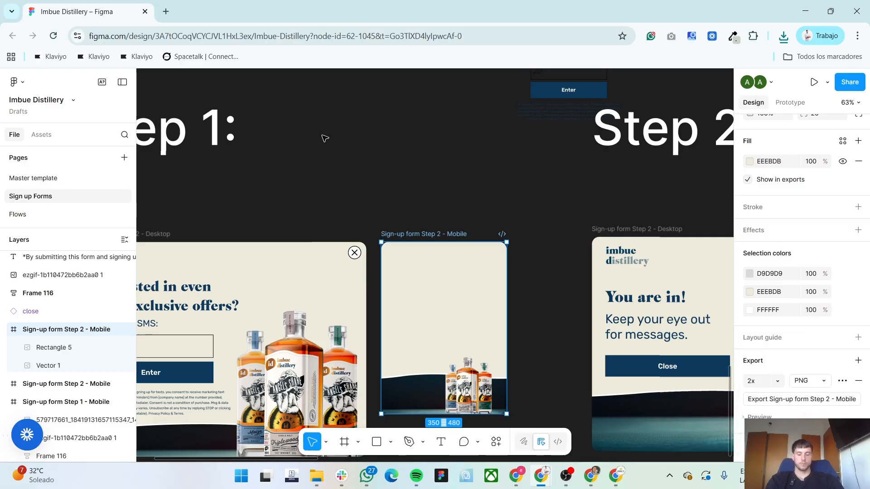
# - Undo the move that took the text, field group, logo and close icon out of the mobile frame
pyautogui.click(322, 139)
pyautogui.hotkey('ctrl', 'z')
pyautogui.hotkey('ctrl', 'z')
pyautogui.hotkey('ctrl', 'z')
pyautogui.hotkey('ctrl', 'z')
pyautogui.hotkey('ctrl', 'z')
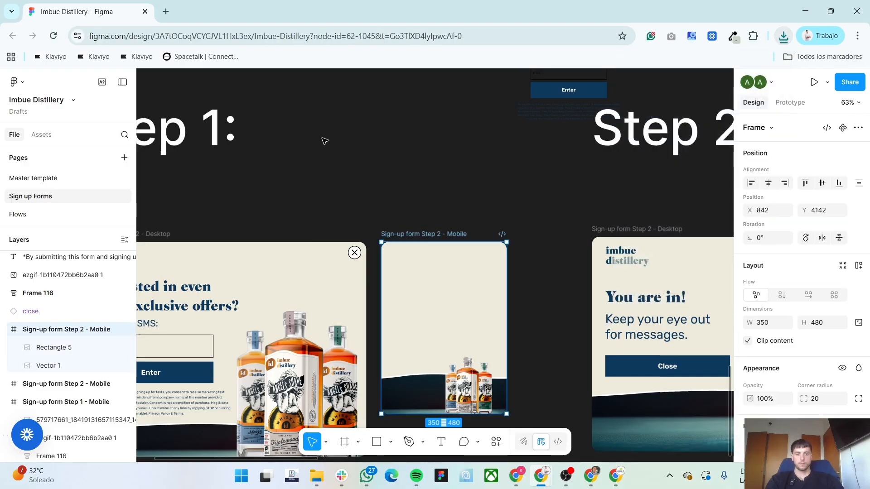
pyautogui.click(330, 177)
pyautogui.moveTo(309, 198); pyautogui.dragTo(525, 113)
# - Switch to Klaviyo and return to the Lists & segments overview
pyautogui.hotkey('alt', 'Tab')
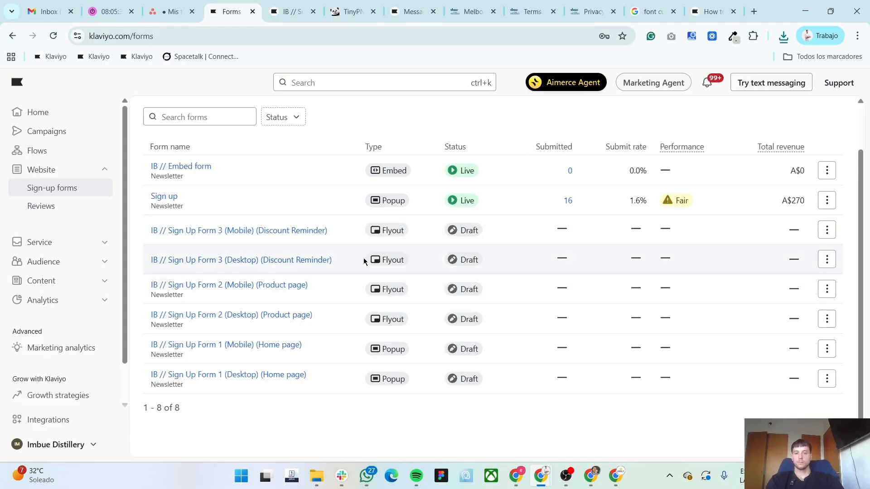
pyautogui.click(291, 11)
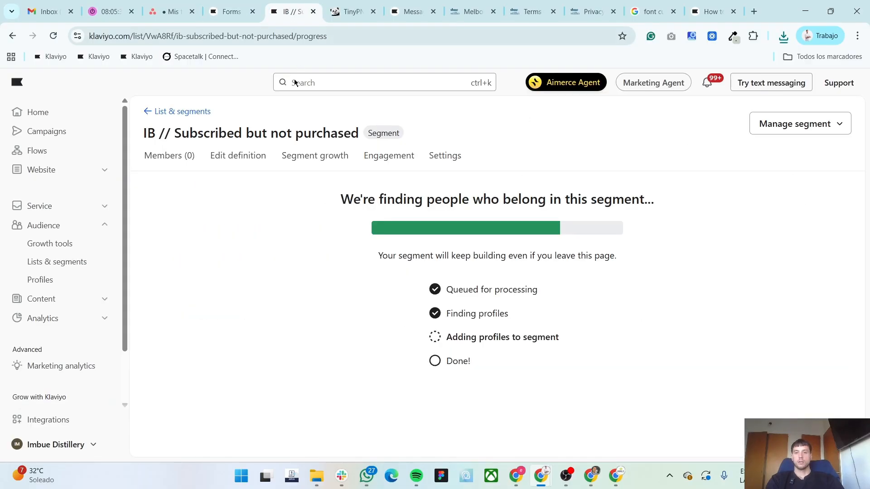
pyautogui.click(188, 115)
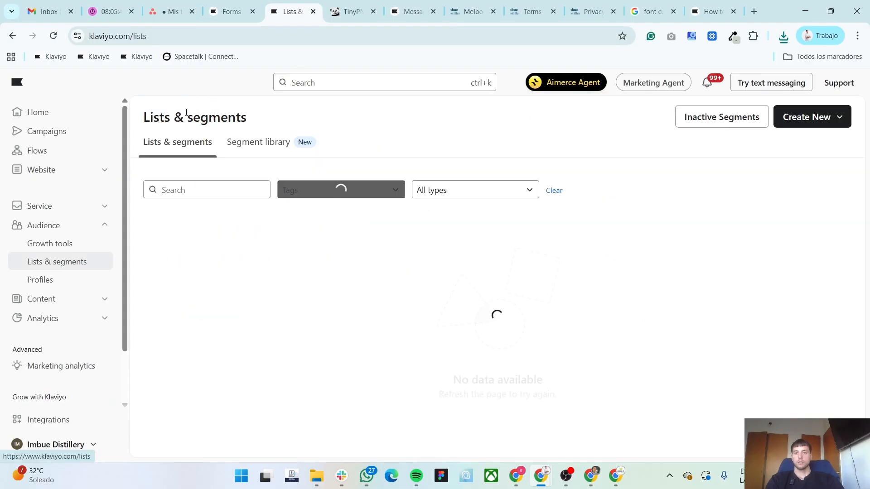
# - Open the Asana brief and copy the segment name "IB // Subscribed but not subscribed to SMS" from the Sign-up form 4 targeting
pyautogui.hotkey('ctrl', '3')
pyautogui.scroll(-3, 593, 333)
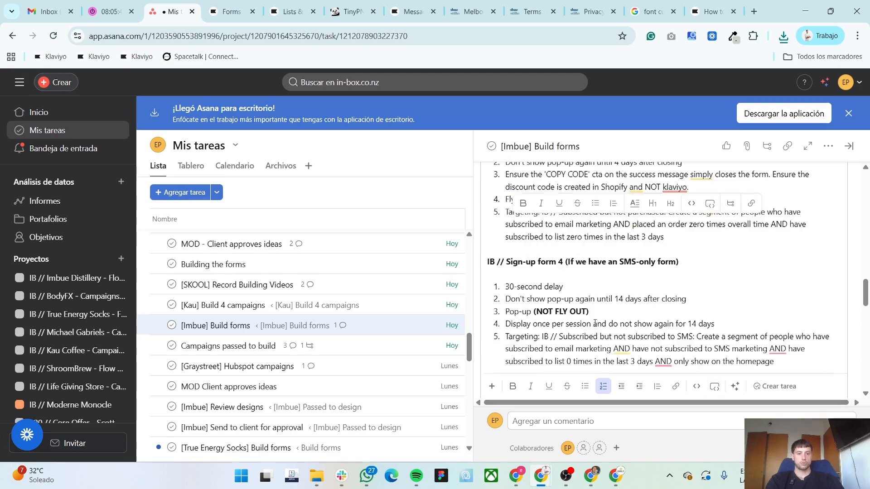
pyautogui.scroll(1, 773, 332)
pyautogui.moveTo(775, 337); pyautogui.dragTo(665, 312)
pyautogui.click(542, 311)
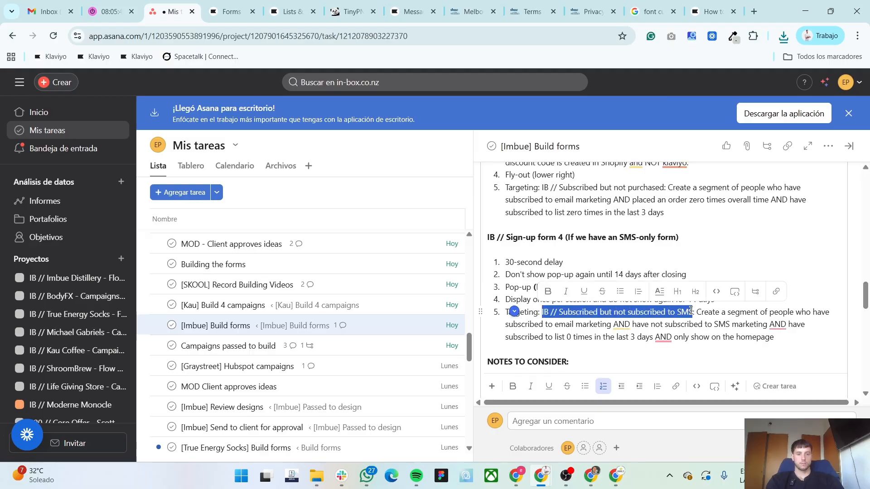
# - Switch to Klaviyo's segments and start cloning "IB // Subscribed but not purchased" within this account
pyautogui.click(290, 12)
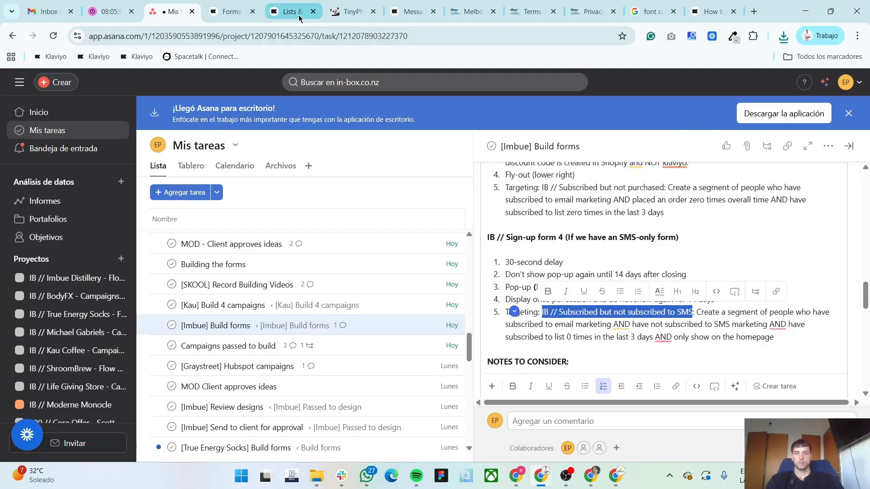
pyautogui.click(834, 246)
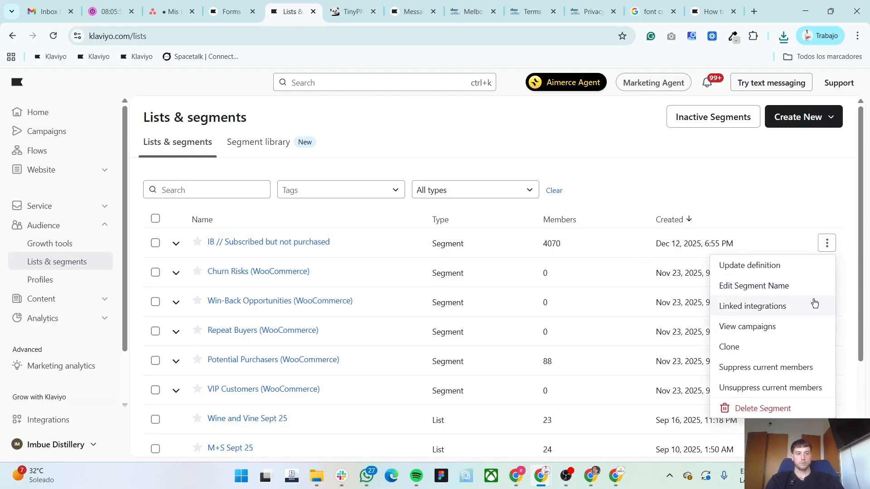
pyautogui.click(769, 353)
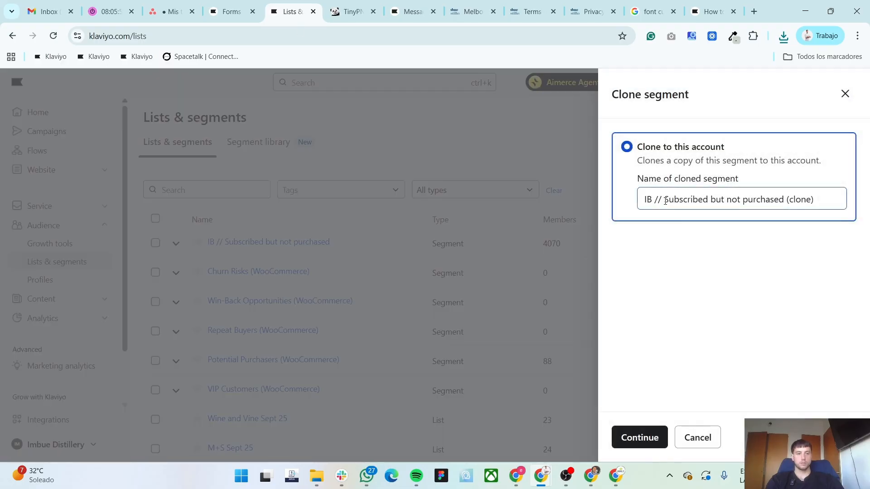
pyautogui.click(633, 437)
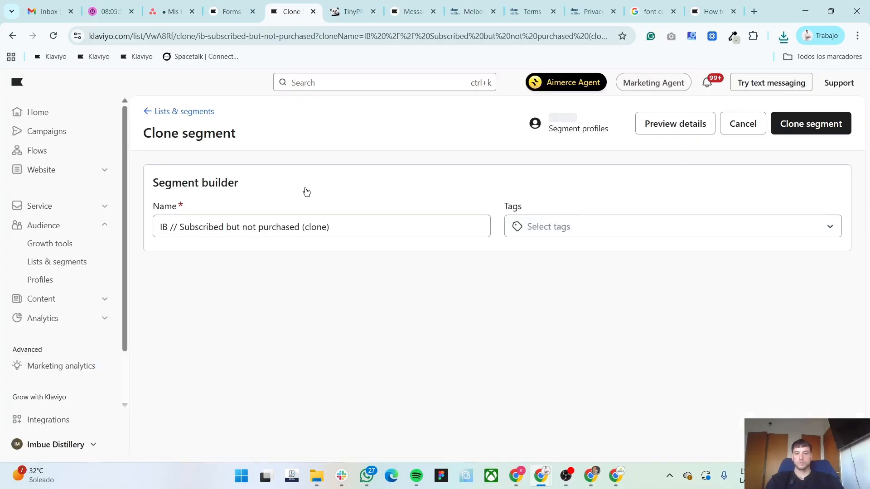
# - Name the cloned segment "IB // Subscribed to email but not subscribed to SMS"
pyautogui.doubleClick(265, 227)
pyautogui.tripleClick(265, 228)
pyautogui.write('IB // Subscribed but not subscribed to SMS')
pyautogui.click(229, 226)
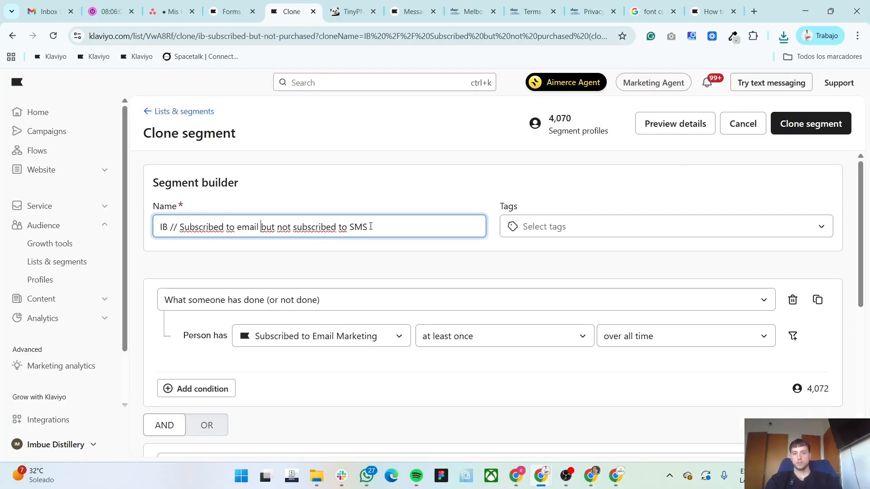
# - Change the cloned segment's Placed Order condition to Subscribed to SMS Marketing, keeping zero times over all time
pyautogui.scroll(-1, 384, 225)
pyautogui.scroll(-2, 410, 348)
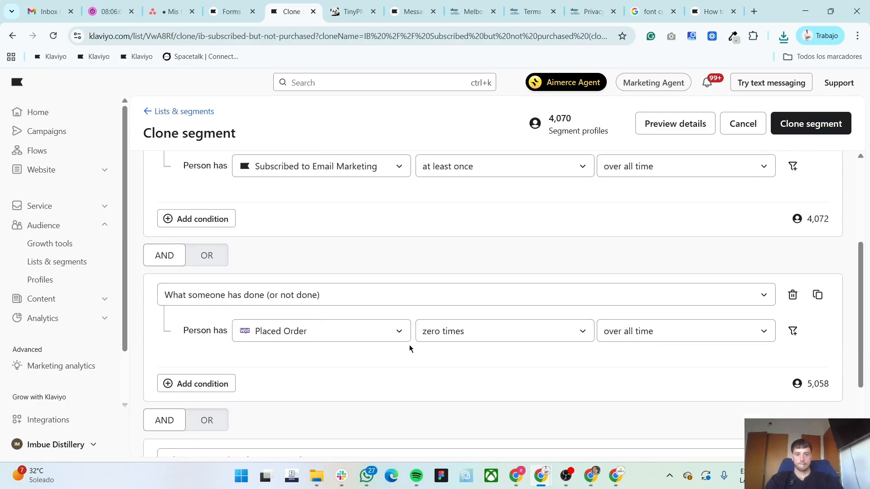
pyautogui.click(342, 346)
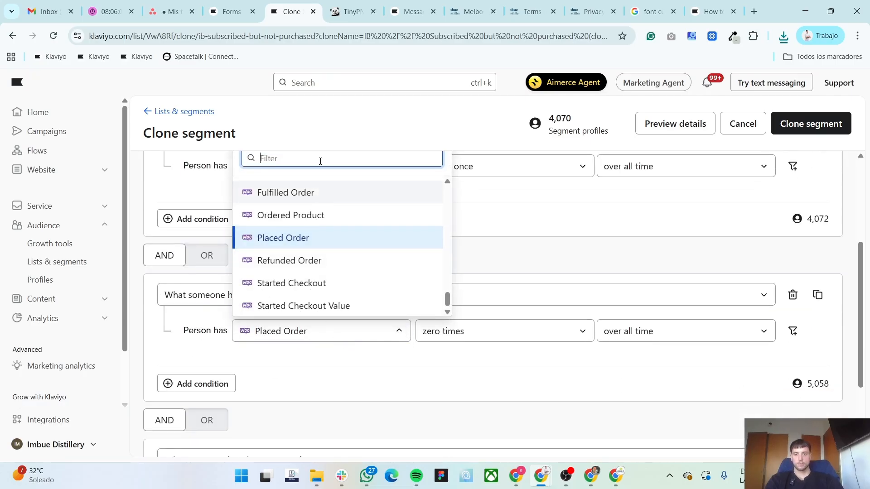
pyautogui.write('subs')
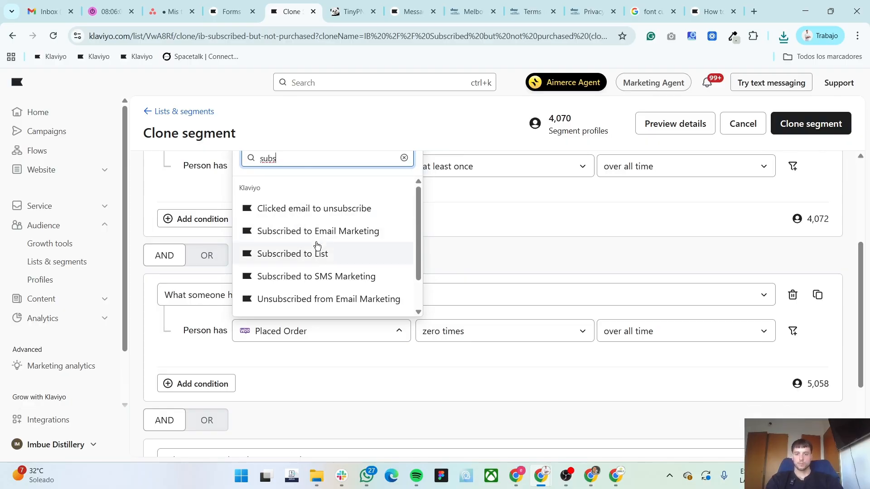
pyautogui.click(338, 276)
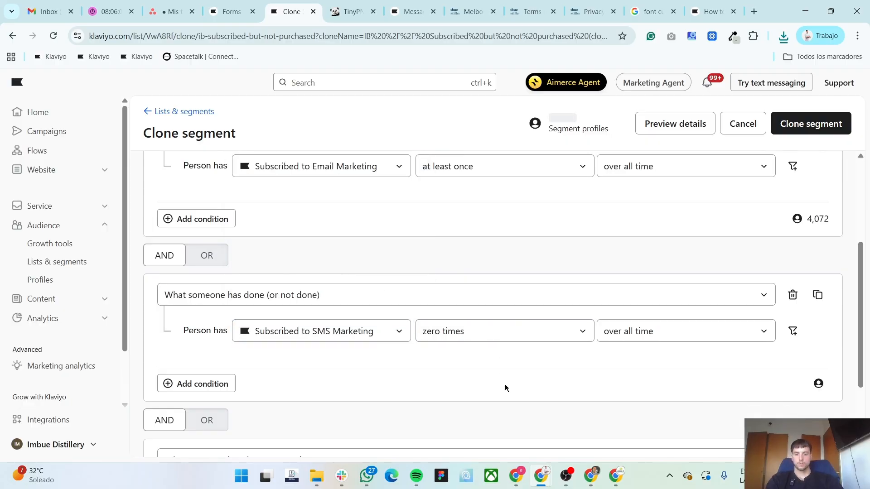
pyautogui.scroll(-3, 505, 386)
# - Examine the Sign-up form 4 targeting conditions in the Asana brief, including the SMS, 3-day list and homepage rules
pyautogui.click(171, 12)
pyautogui.click(650, 336)
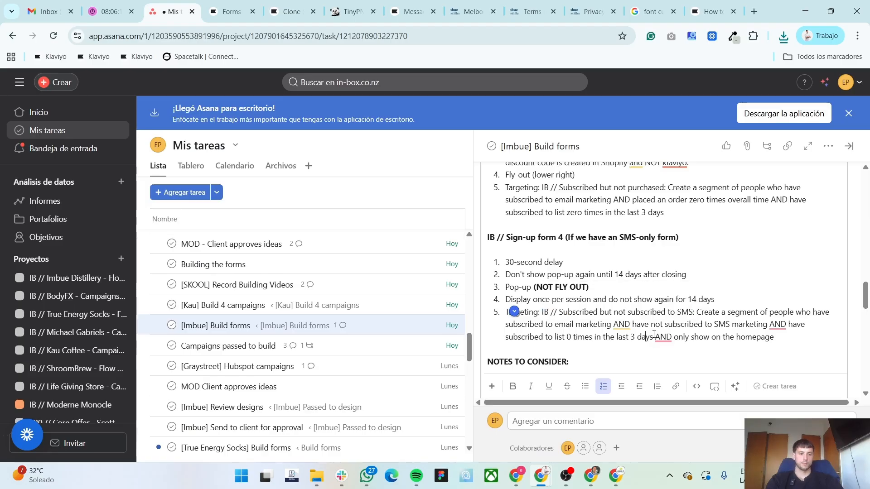
pyautogui.moveTo(565, 327); pyautogui.dragTo(714, 325)
pyautogui.click(694, 324)
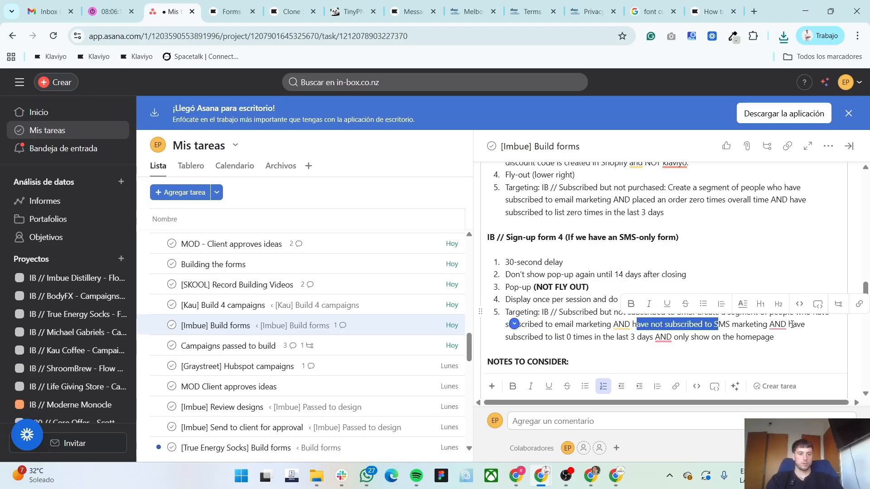
pyautogui.moveTo(792, 325); pyautogui.dragTo(716, 325)
pyautogui.moveTo(508, 337); pyautogui.dragTo(694, 336)
pyautogui.click(771, 337)
pyautogui.moveTo(790, 336); pyautogui.dragTo(646, 337)
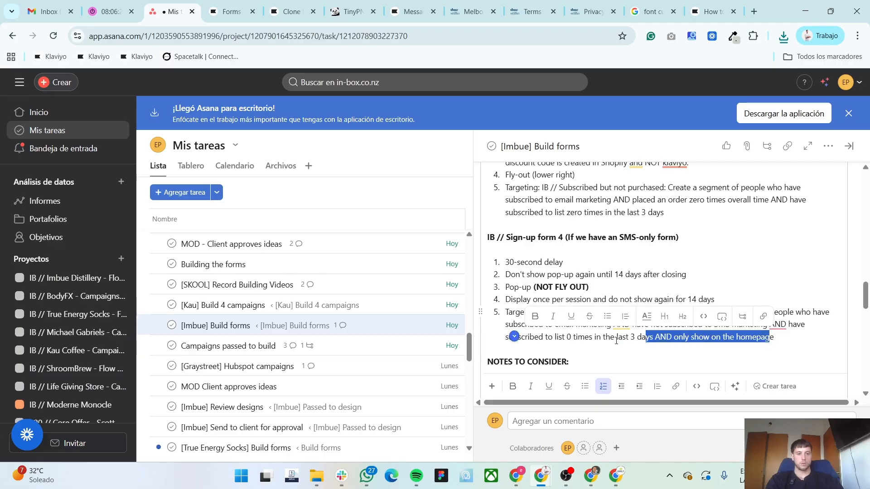
pyautogui.click(592, 337)
# - Check the cloned segment's conditions in Klaviyo, create the segment and return to the Lists & segments overview
pyautogui.click(290, 13)
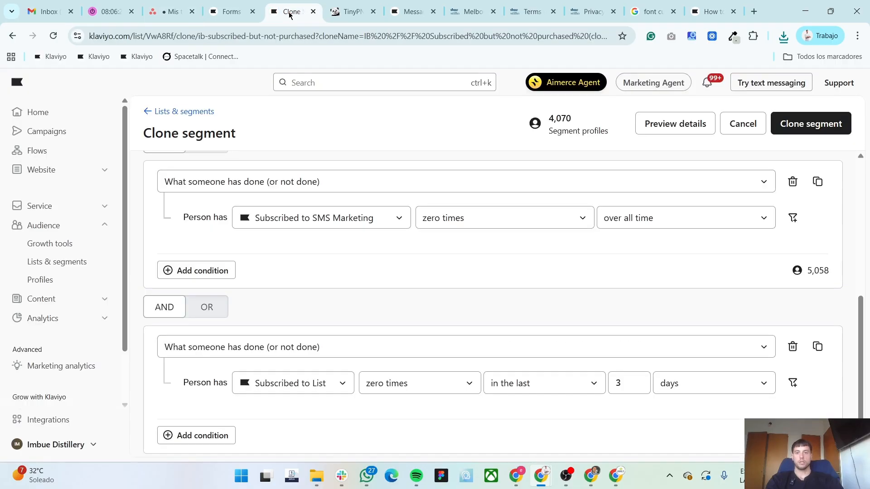
pyautogui.scroll(-1, 641, 276)
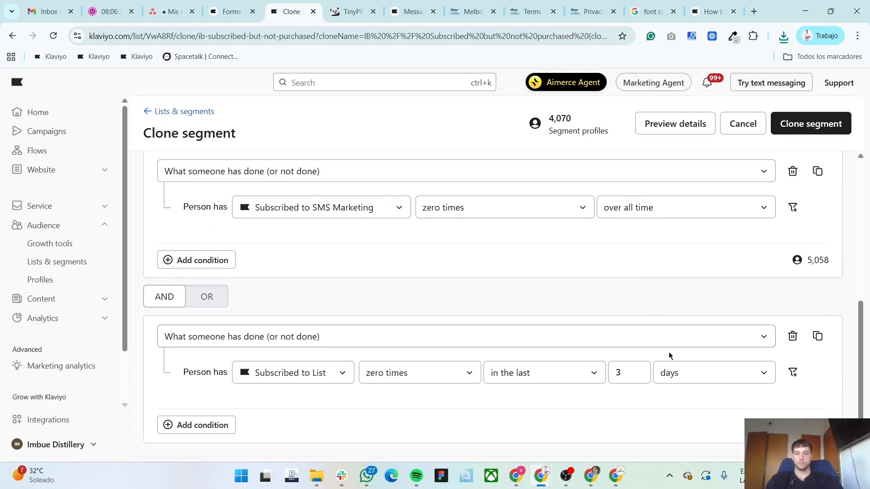
pyautogui.scroll(5, 634, 356)
pyautogui.scroll(2, 631, 357)
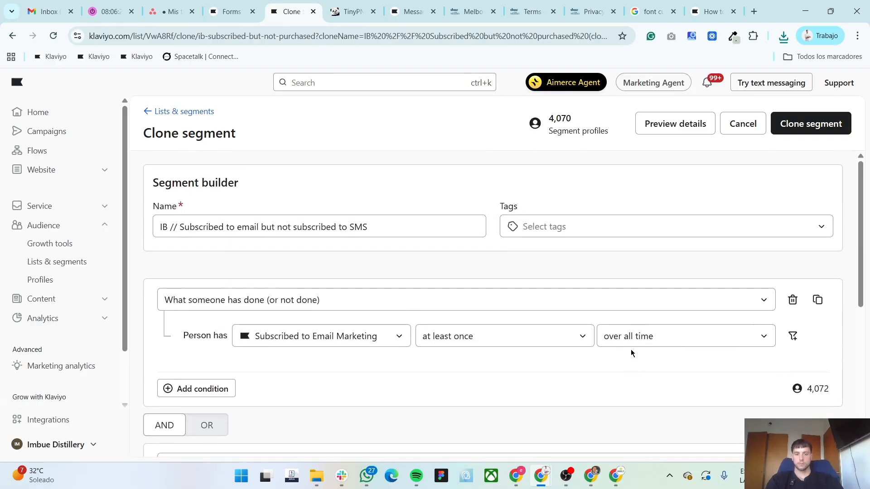
pyautogui.click(821, 119)
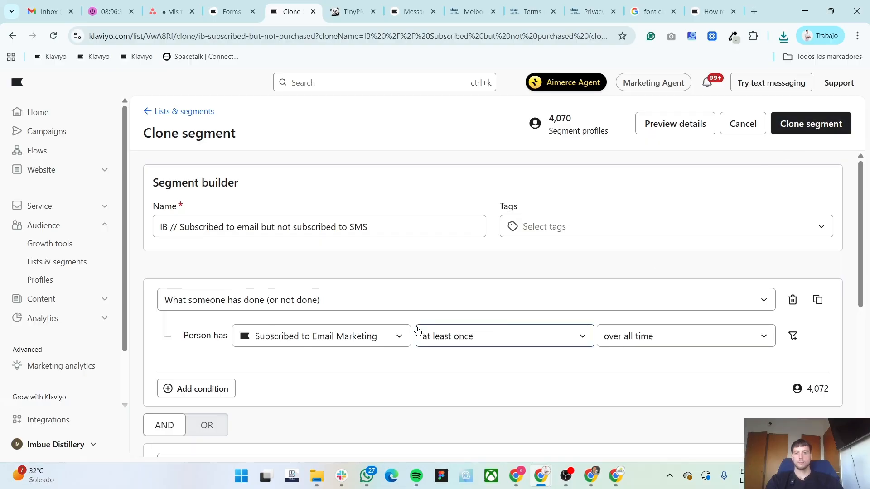
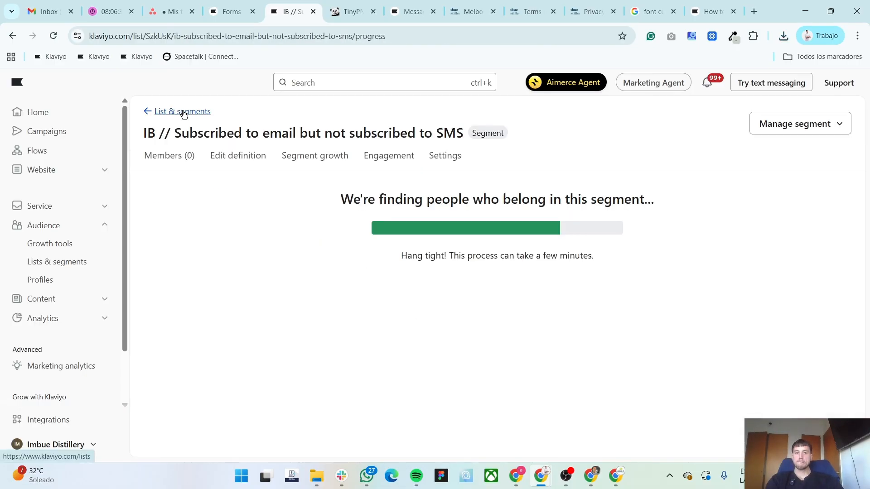
pyautogui.click(183, 112)
# - Clone the Sign Up Form 2 (Desktop) product page form within this account as "IB // Sign Up Form 4 (Desktop) (SMS Form)"
pyautogui.click(228, 11)
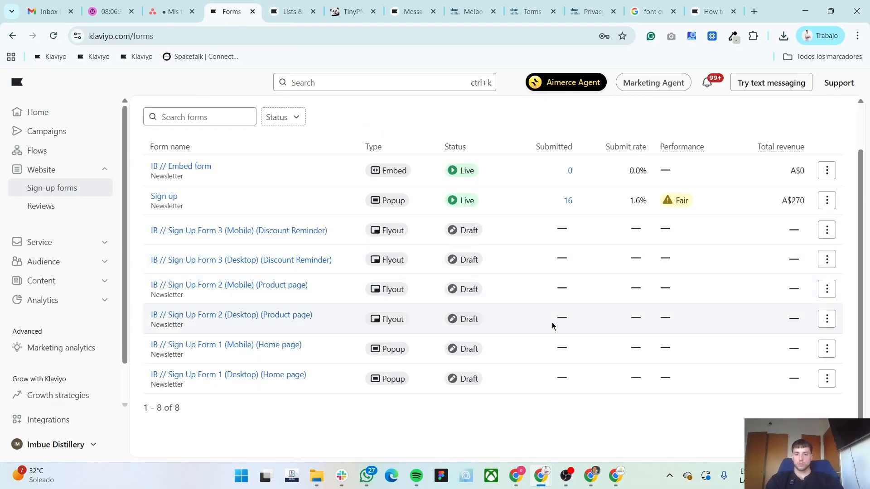
pyautogui.click(827, 261)
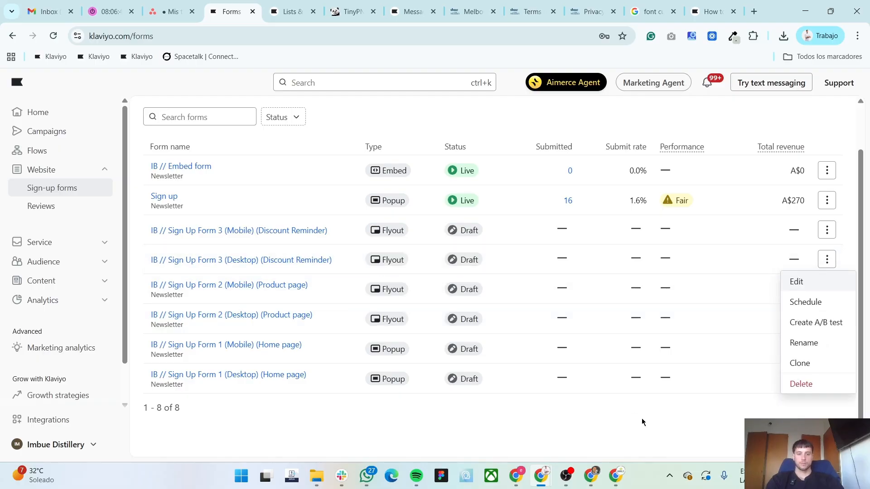
pyautogui.click(783, 326)
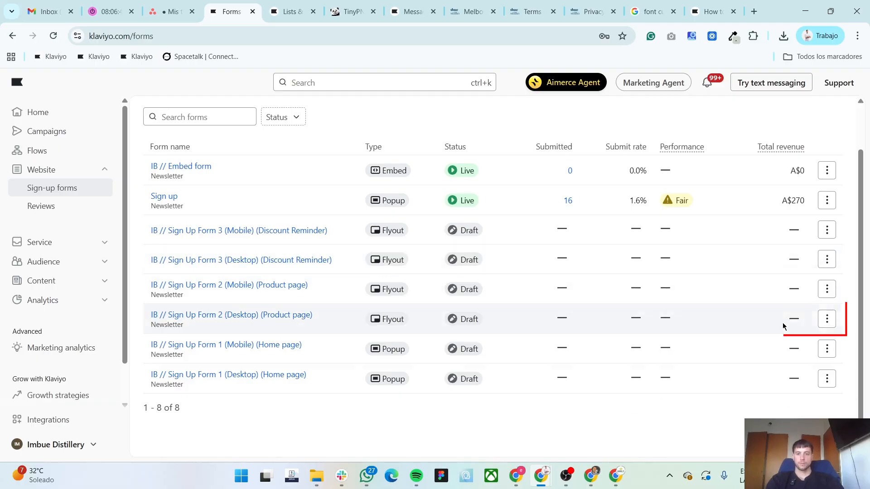
pyautogui.click(827, 320)
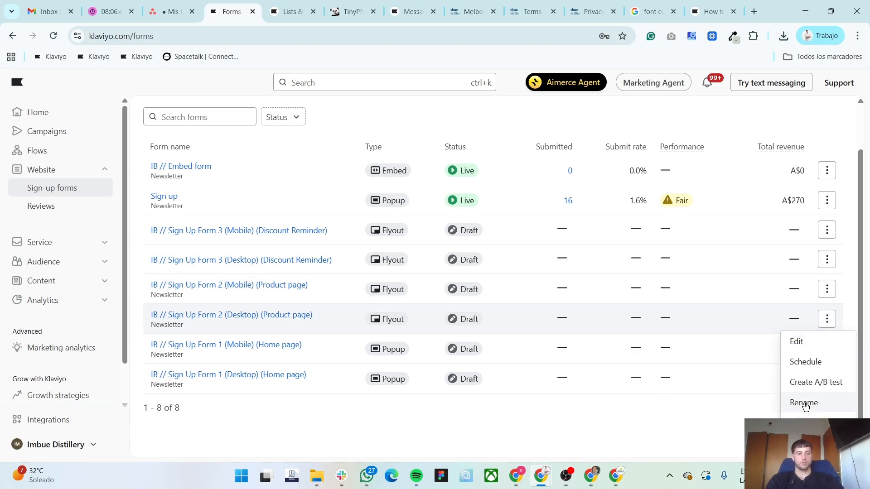
pyautogui.click(804, 423)
pyautogui.doubleClick(725, 200)
pyautogui.write('4')
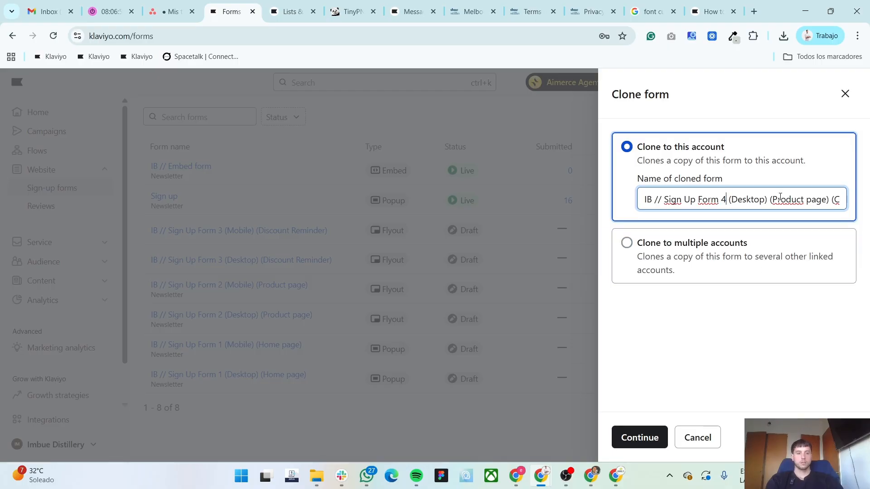
pyautogui.moveTo(773, 196); pyautogui.dragTo(825, 194)
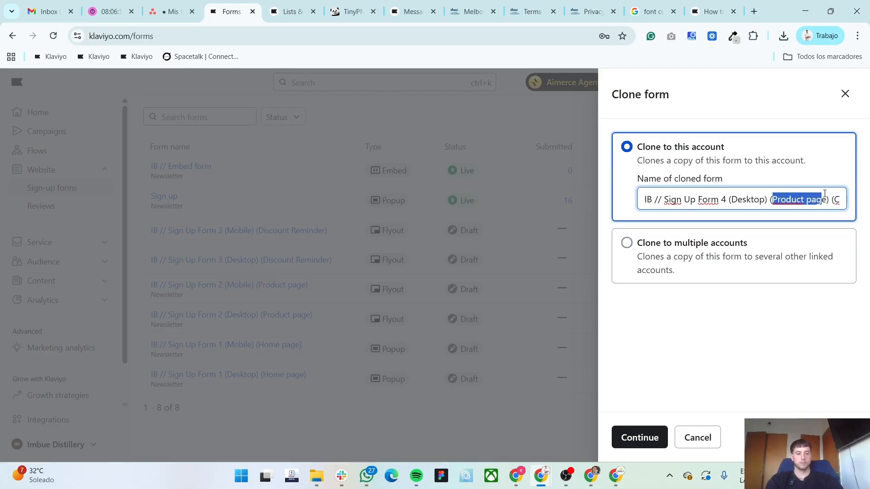
pyautogui.write('SMS ')
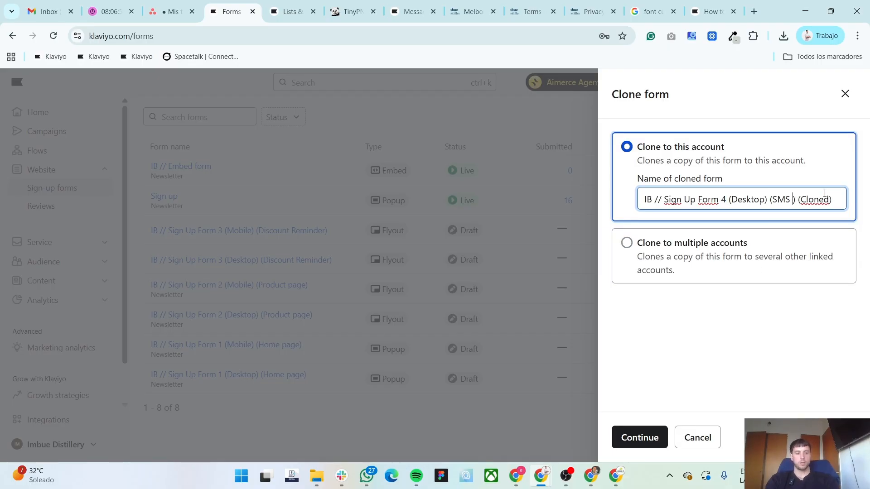
pyautogui.write('Forms')
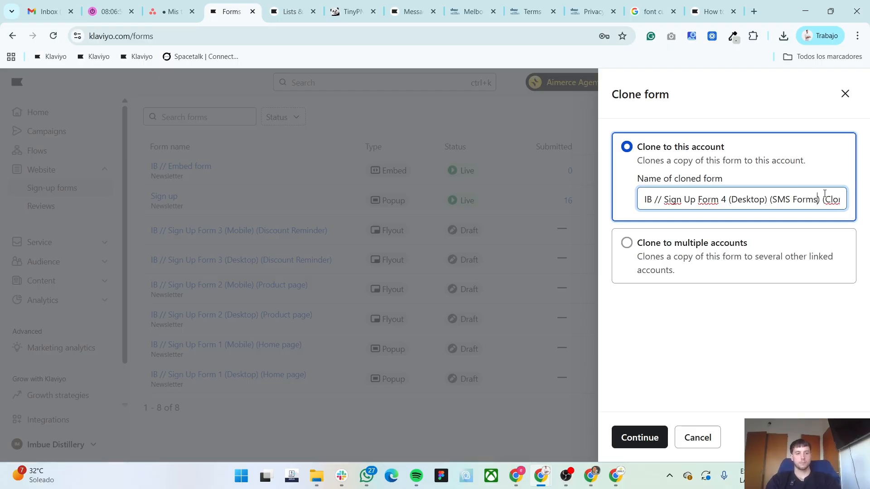
pyautogui.hotkey('shift', 'End')
pyautogui.press('BackSpace')
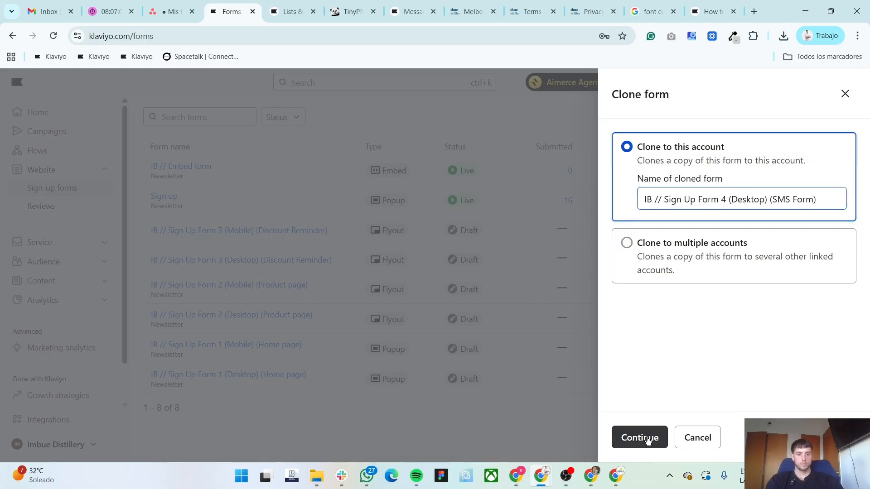
pyautogui.click(646, 438)
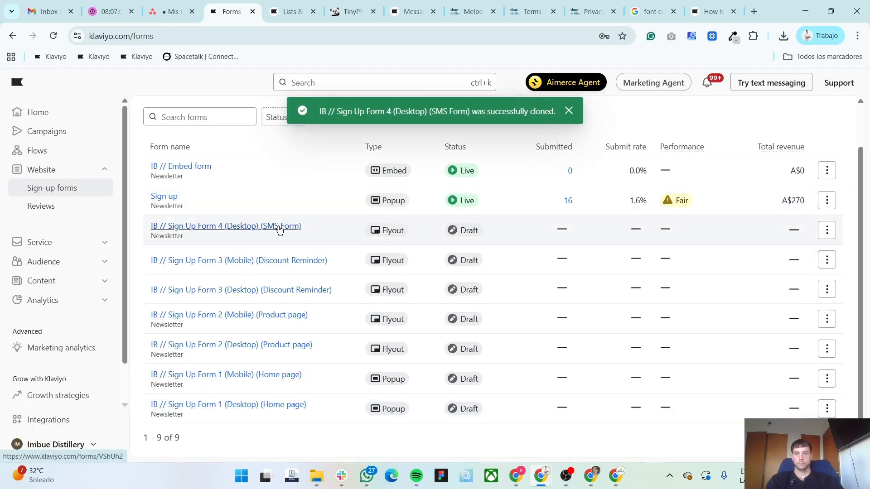
# - Open the cloned form and replace its headline with the Figma text "Interested in even more exclusive offers?"
pyautogui.click(278, 226)
pyautogui.hotkey('alt', 'Tab')
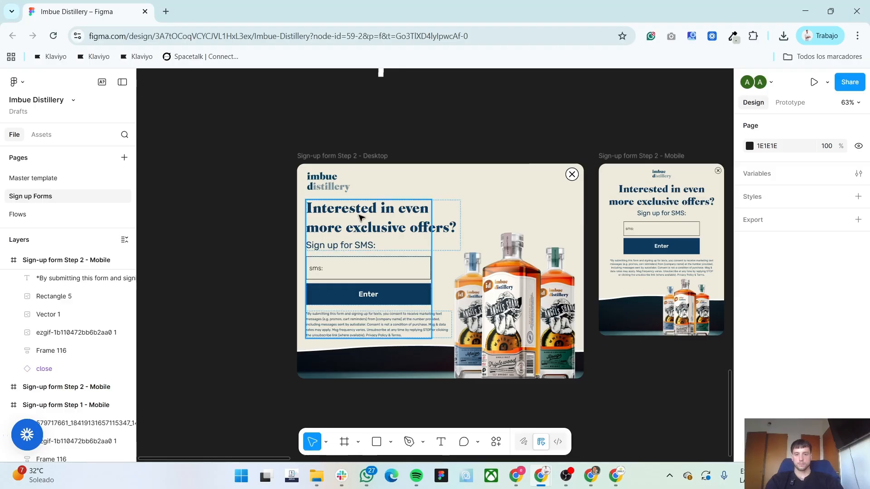
pyautogui.click(361, 217)
pyautogui.click(361, 217)
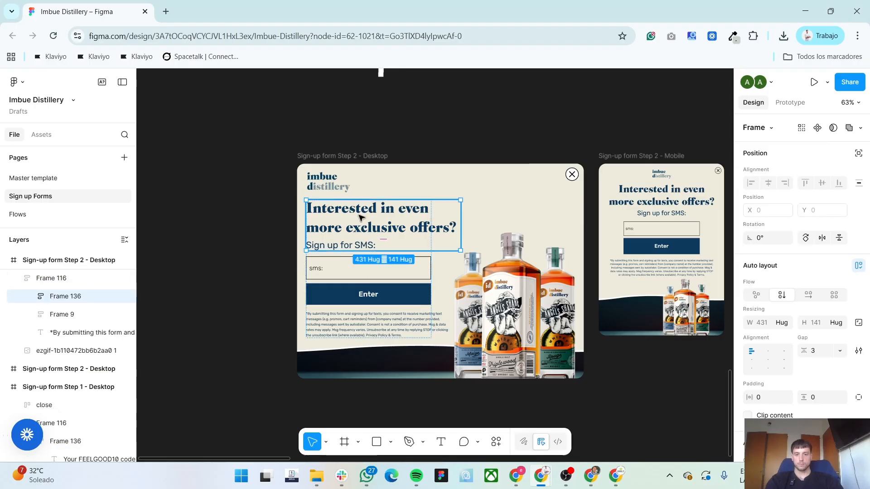
pyautogui.click(360, 218)
pyautogui.hotkey('alt', 'Tab')
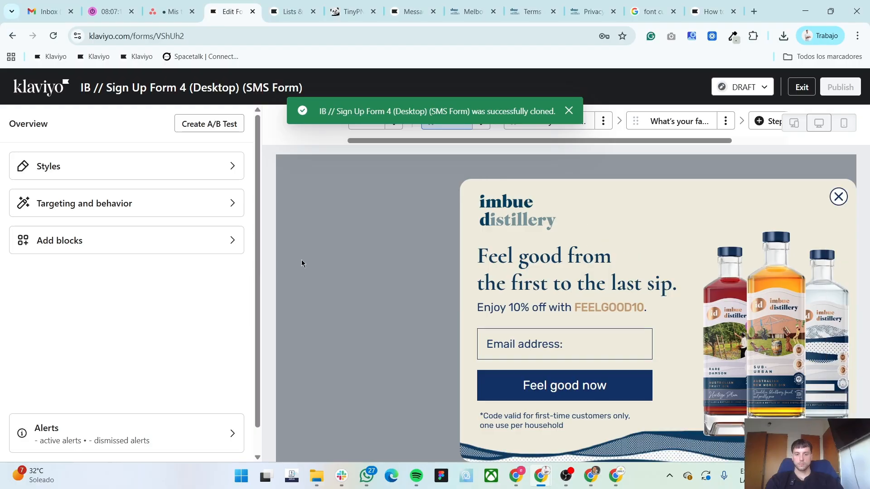
pyautogui.click(635, 285)
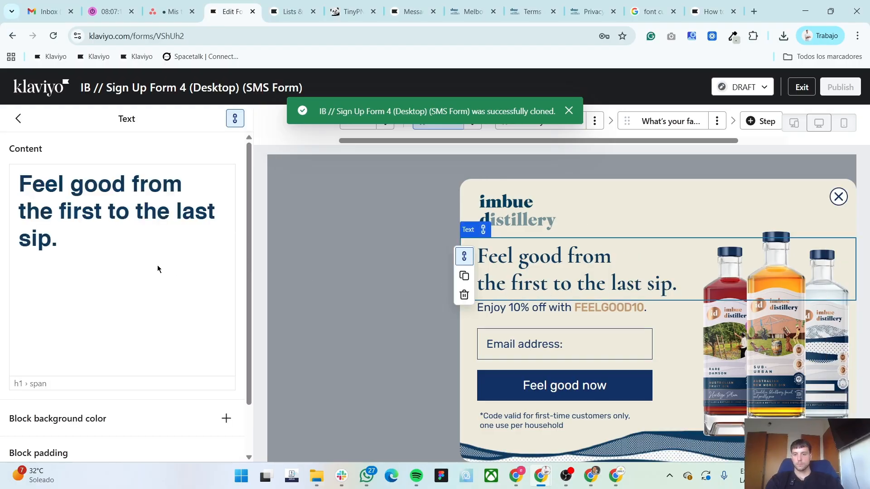
pyautogui.click(93, 284)
pyautogui.write('Interested in even more exclusive offers?')
pyautogui.moveTo(58, 293); pyautogui.dragTo(0, 214)
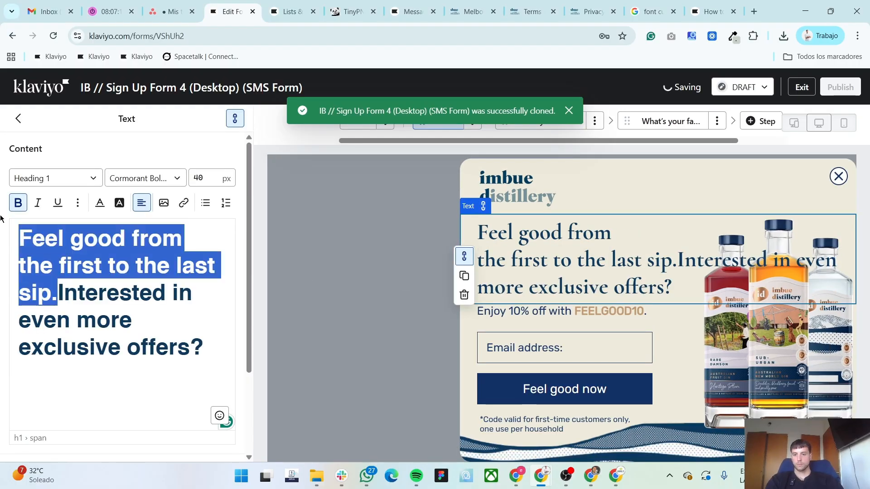
pyautogui.press('BackSpace')
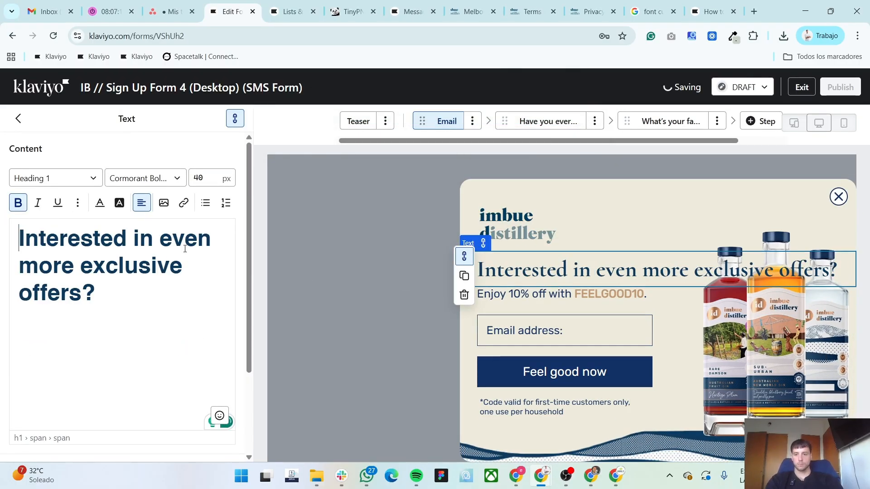
# - Break the headline into two lines after "even" to match the Figma desktop design
pyautogui.hotkey('alt', 'Tab')
pyautogui.hotkey('alt', 'Tab')
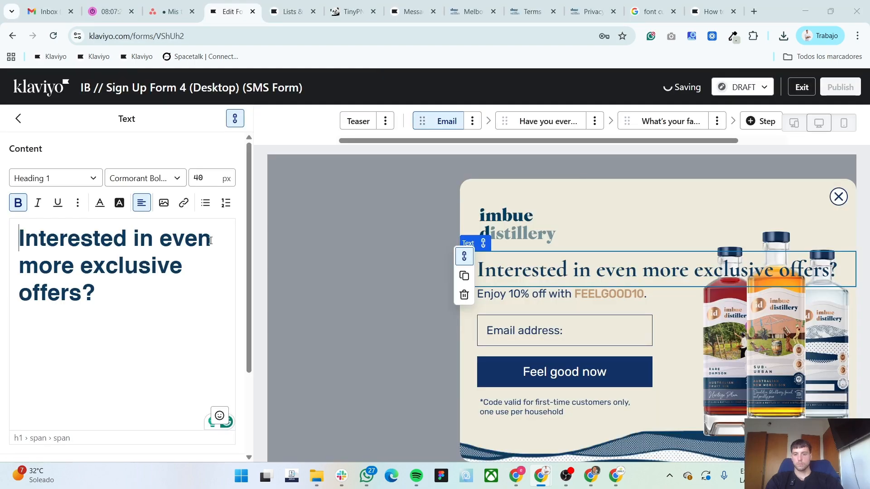
pyautogui.press('Return')
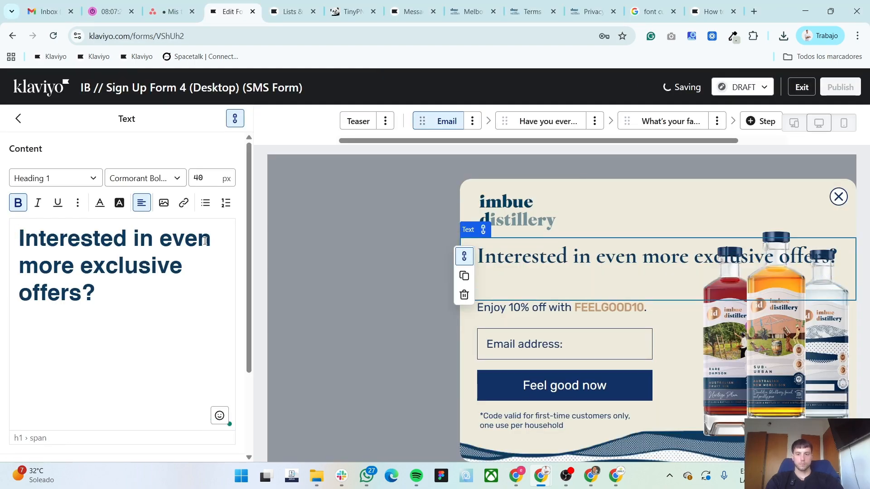
pyautogui.hotkey('alt', 'Tab')
pyautogui.hotkey('alt', 'Tab')
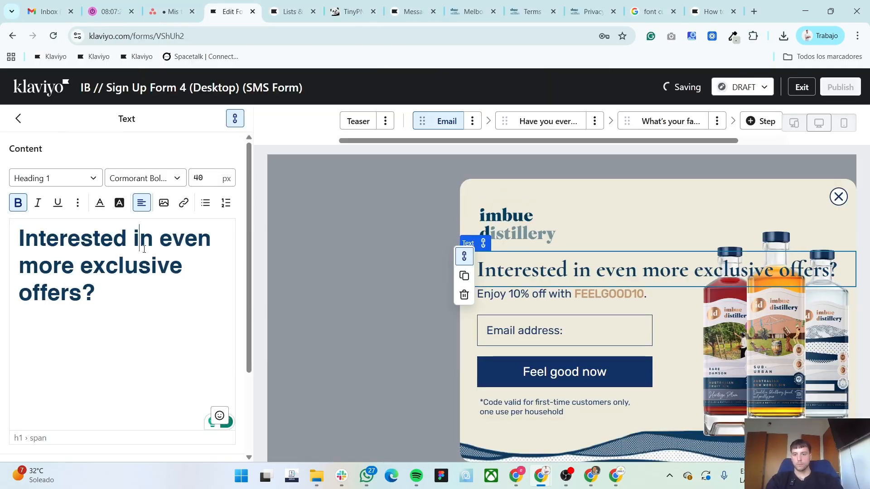
# - Replace the discount line under the headline with "Sign up for SMS:" from the Figma design
pyautogui.hotkey('alt', 'Tab')
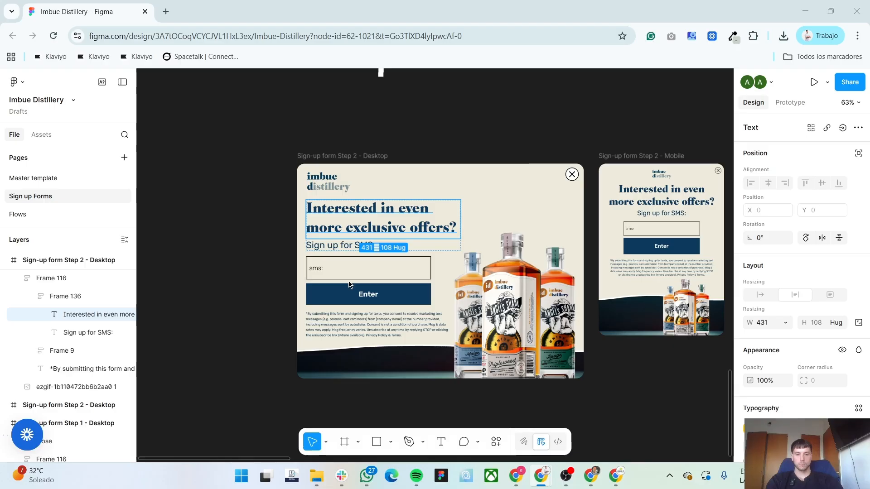
pyautogui.hotkey('alt', 'Tab')
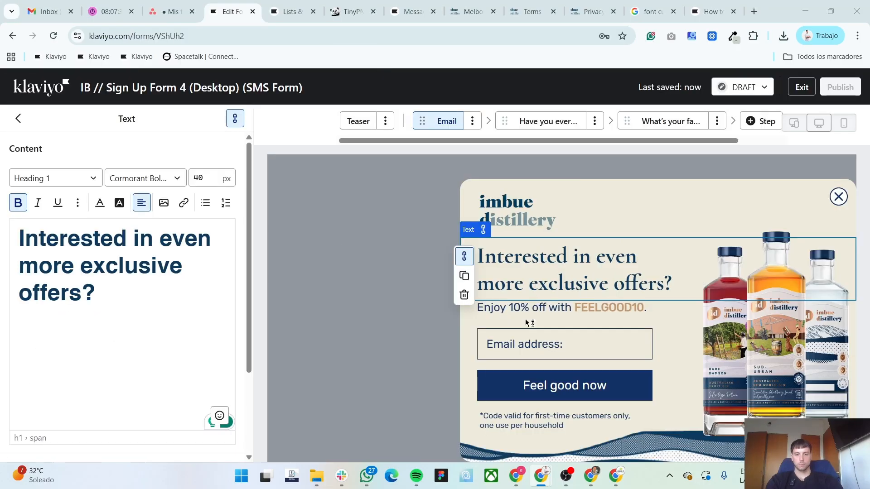
pyautogui.click(593, 307)
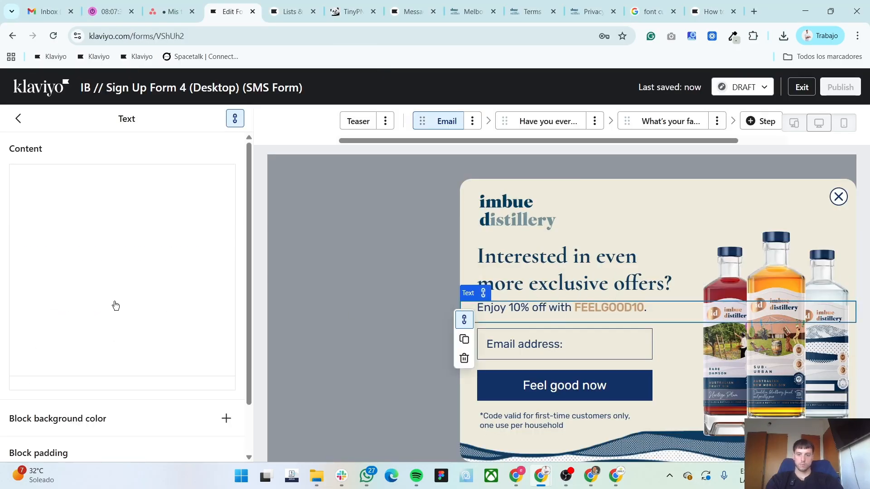
pyautogui.click(194, 234)
pyautogui.write('Sign up for SMS:')
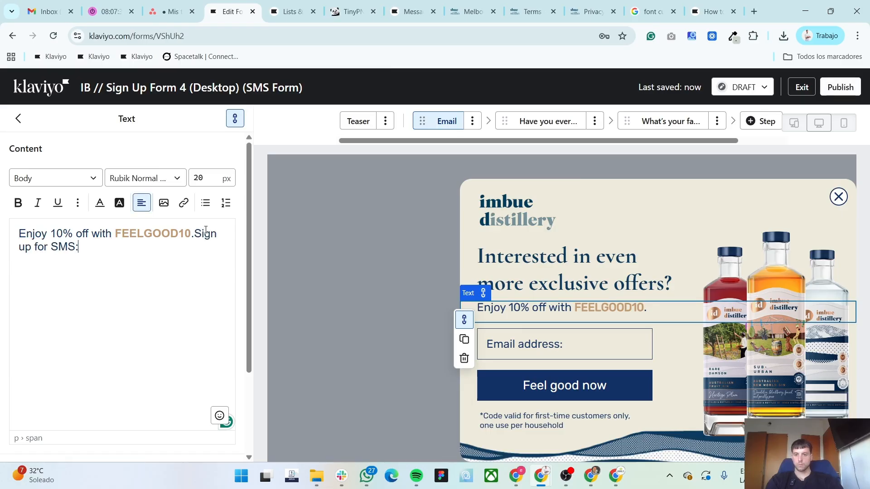
pyautogui.moveTo(194, 234); pyautogui.dragTo(6, 238)
pyautogui.press('BackSpace')
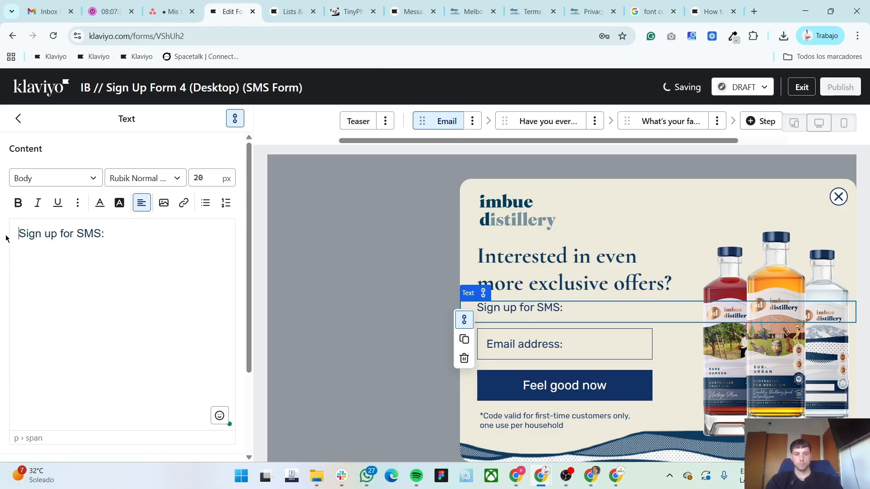
# - Delete the Email address input block and add a Phone number block between the "Sign up for SMS:" text and the button
pyautogui.click(521, 348)
pyautogui.click(467, 342)
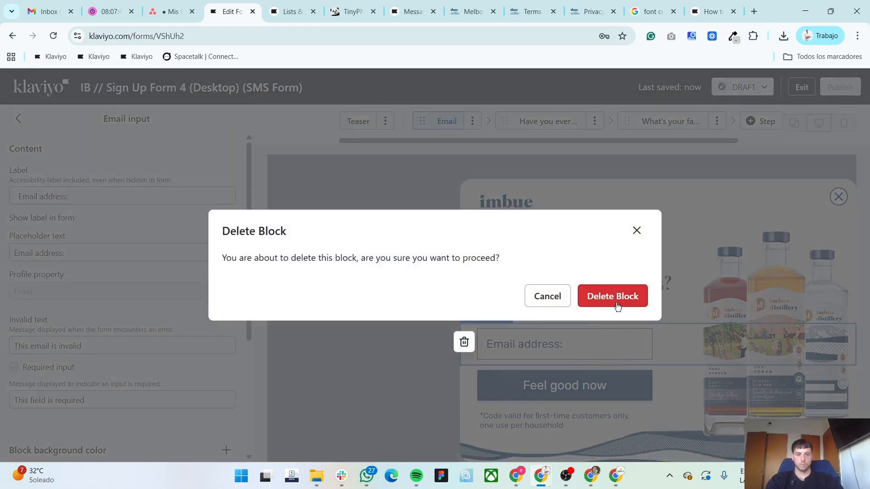
pyautogui.click(595, 297)
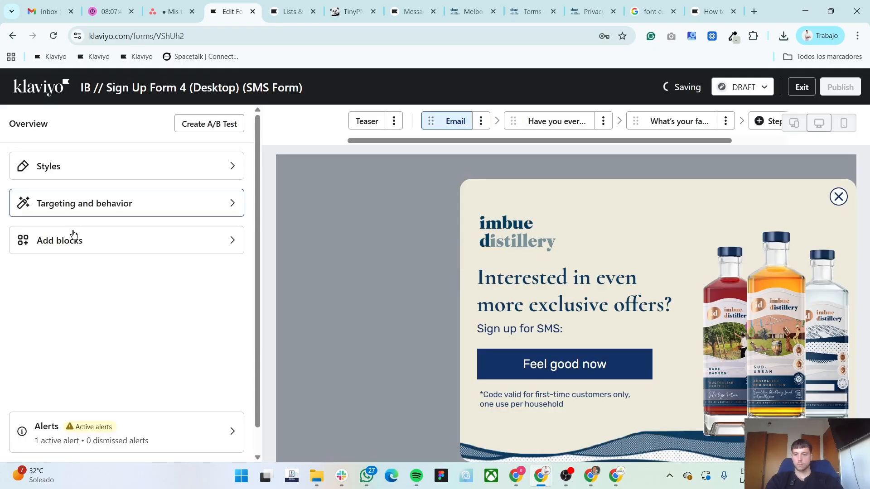
pyautogui.click(82, 241)
pyautogui.scroll(-5, 107, 303)
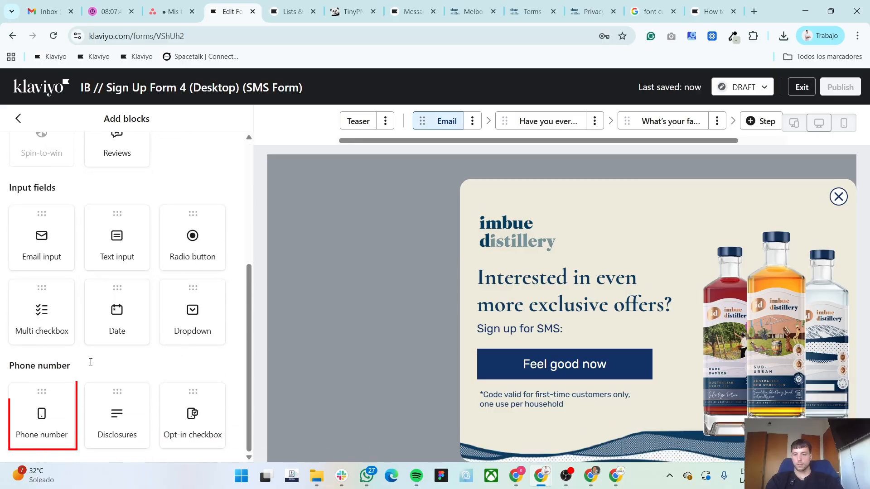
pyautogui.moveTo(42, 414); pyautogui.dragTo(602, 340)
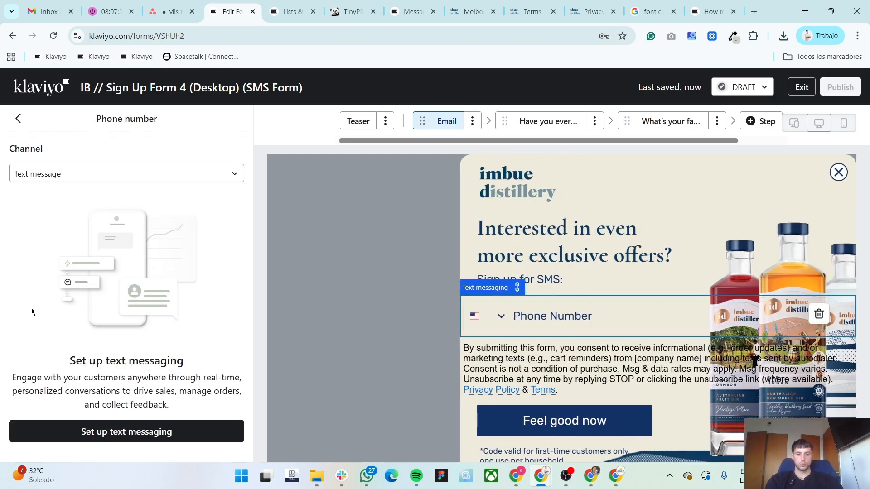
# - Check the Phone number block's channel options and return to the form overview
pyautogui.click(57, 179)
pyautogui.click(58, 176)
pyautogui.click(55, 176)
pyautogui.click(55, 175)
pyautogui.click(18, 117)
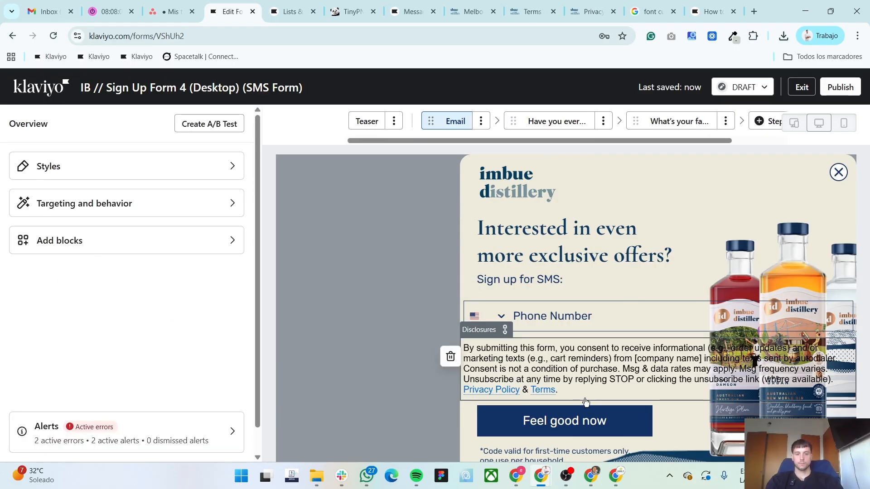
# - Set the submit button's text to "Enter", following the button in the Figma desktop design
pyautogui.hotkey('alt', 'Tab')
pyautogui.click(338, 296)
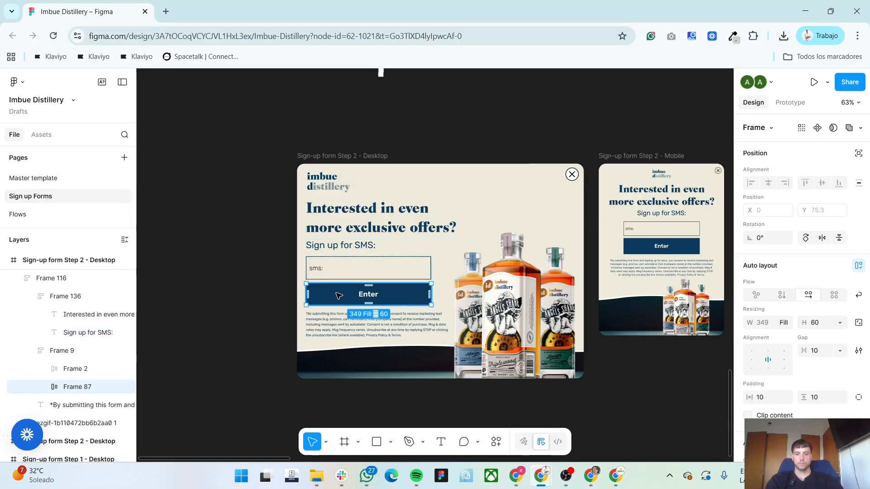
pyautogui.hotkey('alt', 'Tab')
pyautogui.click(496, 392)
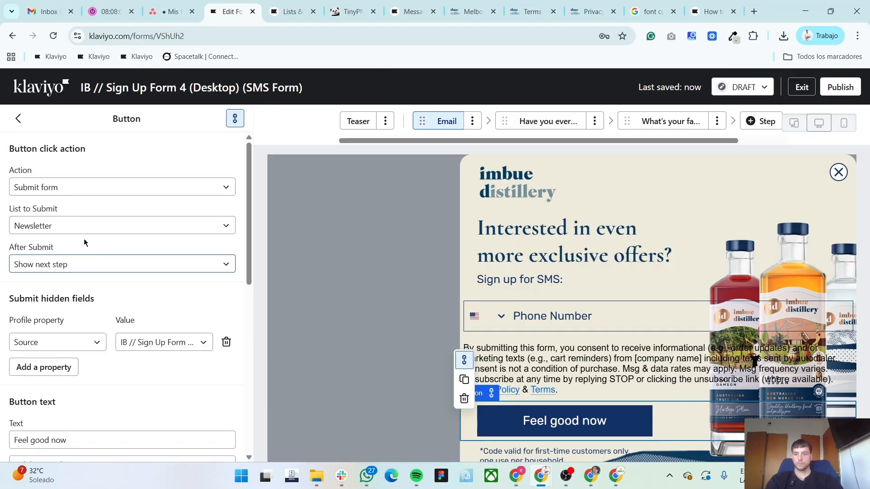
pyautogui.scroll(-1, 90, 367)
pyautogui.tripleClick(97, 381)
pyautogui.write('Enter')
# - Set the button's list to submit to SMS Subscribers, keeping the Submit form action
pyautogui.scroll(1, 63, 240)
pyautogui.click(86, 188)
pyautogui.click(86, 188)
pyautogui.click(80, 224)
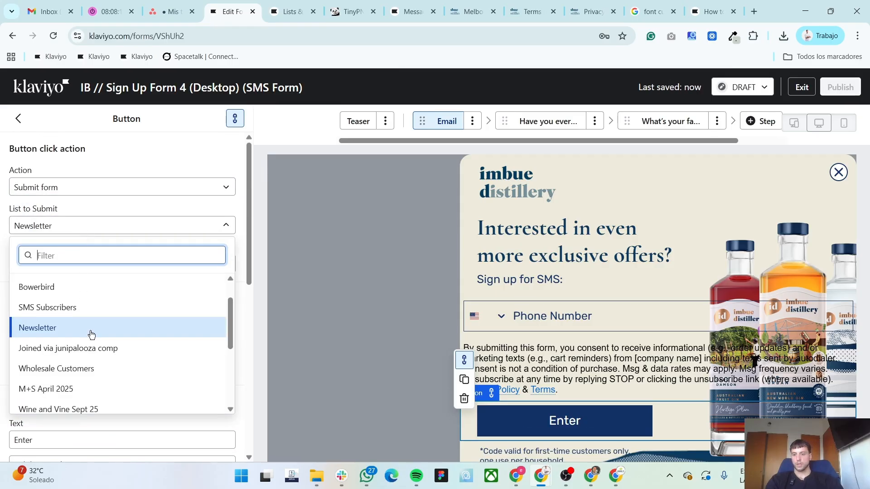
pyautogui.scroll(-4, 91, 335)
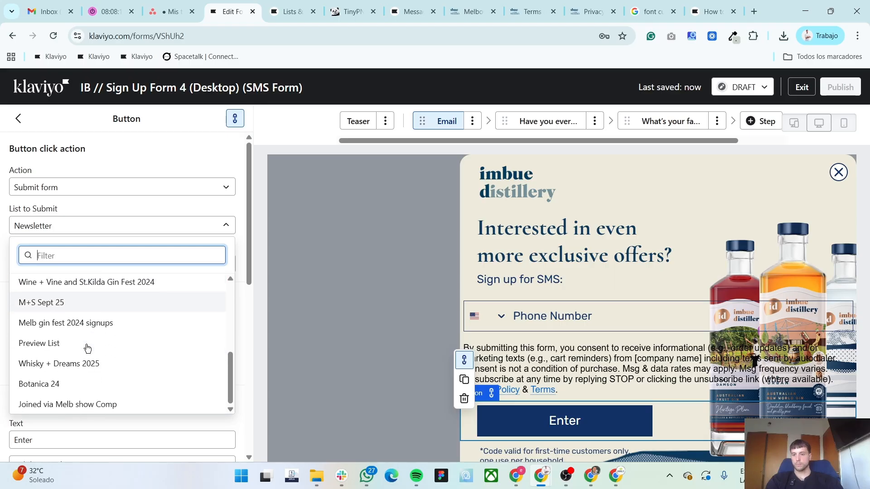
pyautogui.scroll(5, 86, 344)
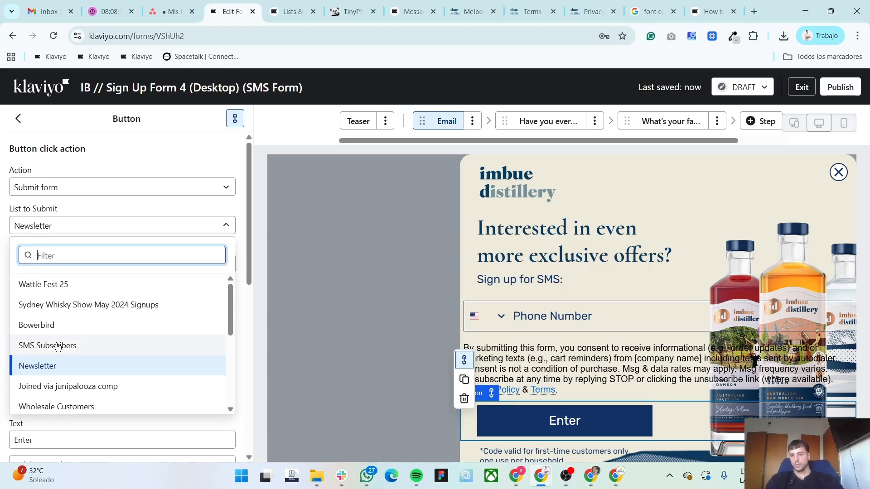
pyautogui.click(58, 346)
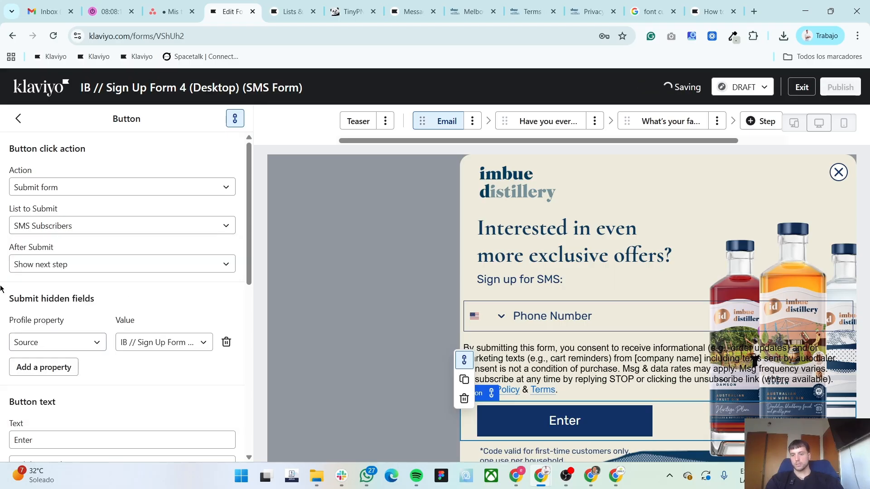
# - Delete the "*Code valid for first-time customers only" text block and move the Enter button directly below the Phone Number field
pyautogui.click(559, 452)
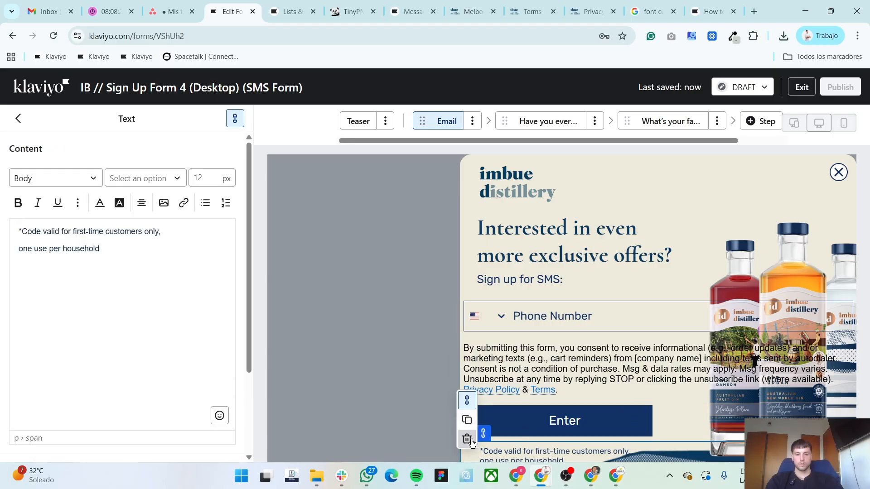
pyautogui.click(467, 439)
pyautogui.click(614, 297)
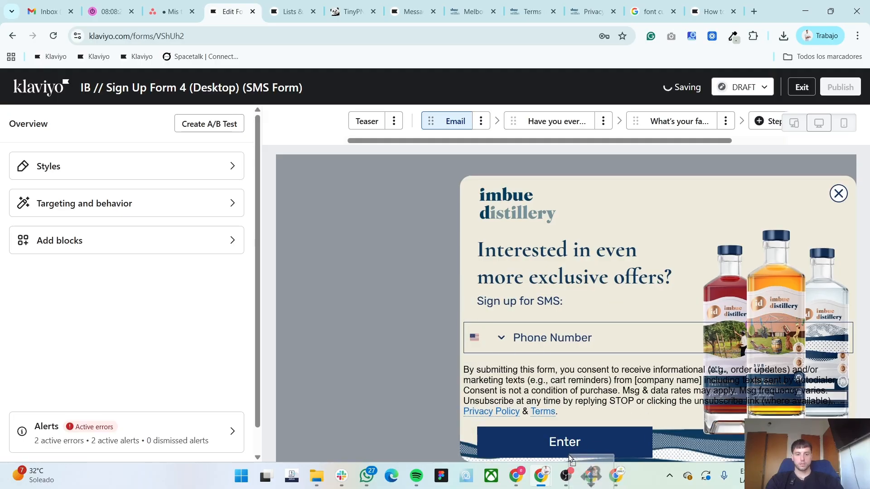
pyautogui.moveTo(572, 442); pyautogui.dragTo(575, 365)
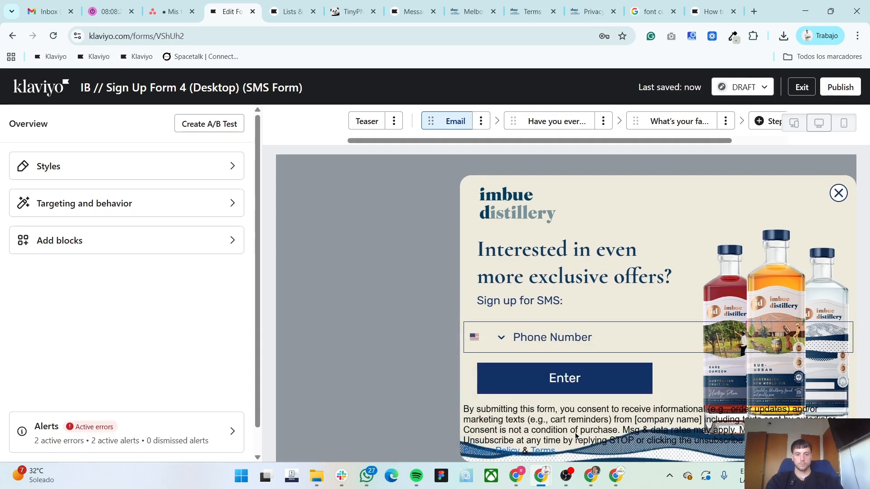
# - Set both the primary text and link text size of the SMS disclosure block to 10 px
pyautogui.click(602, 434)
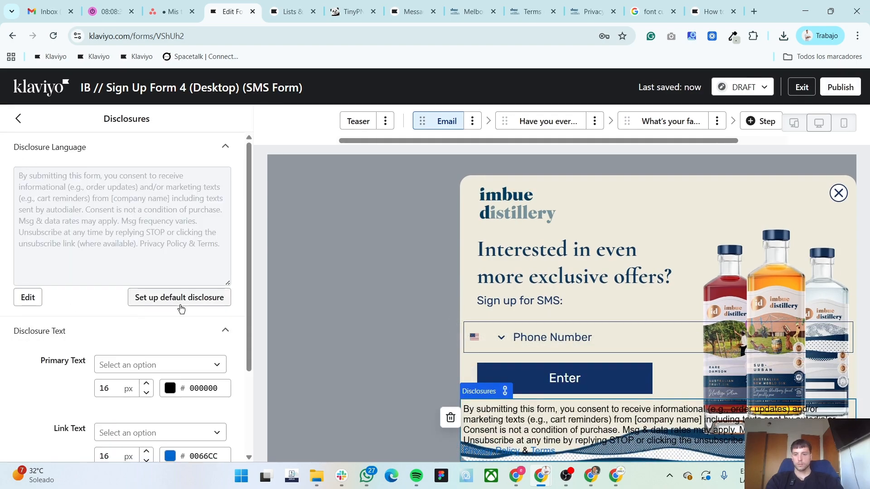
pyautogui.click(113, 390)
pyautogui.press('BackSpace')
pyautogui.write('0')
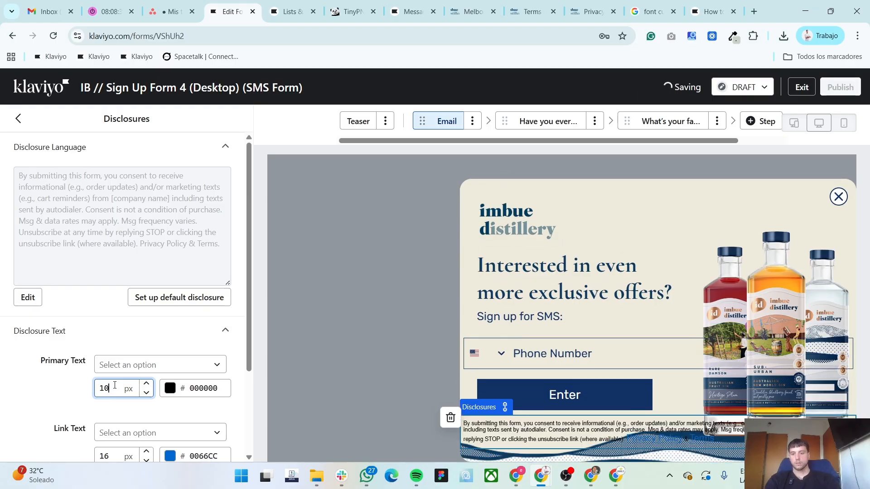
pyautogui.scroll(-3, 115, 408)
pyautogui.doubleClick(113, 343)
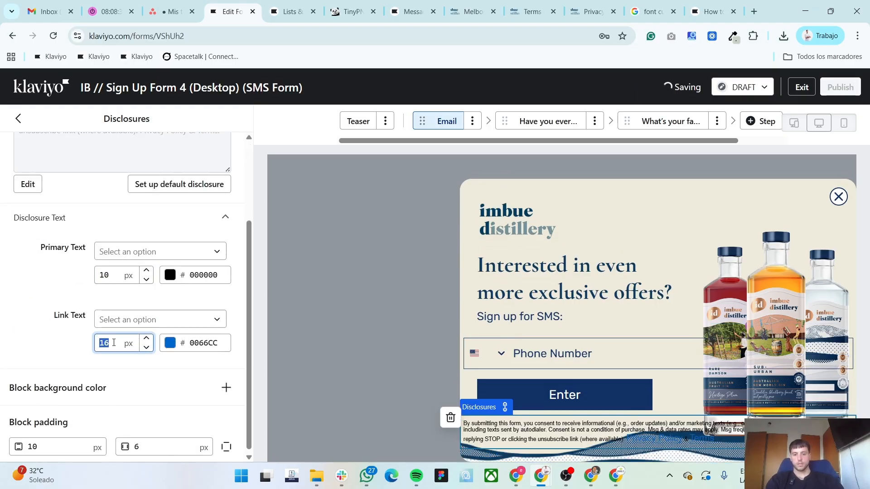
pyautogui.write('10')
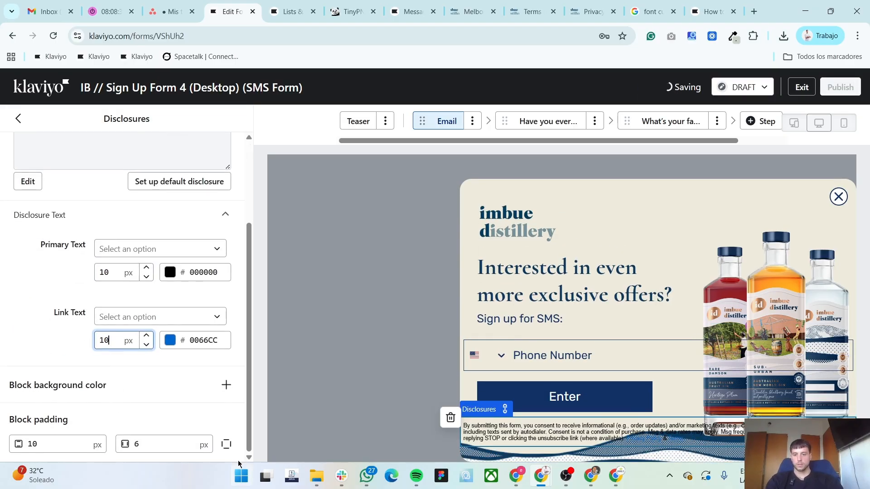
# - Give the disclosure block separate side paddings of 35 px left and 300 px right
pyautogui.click(226, 447)
pyautogui.click(153, 417)
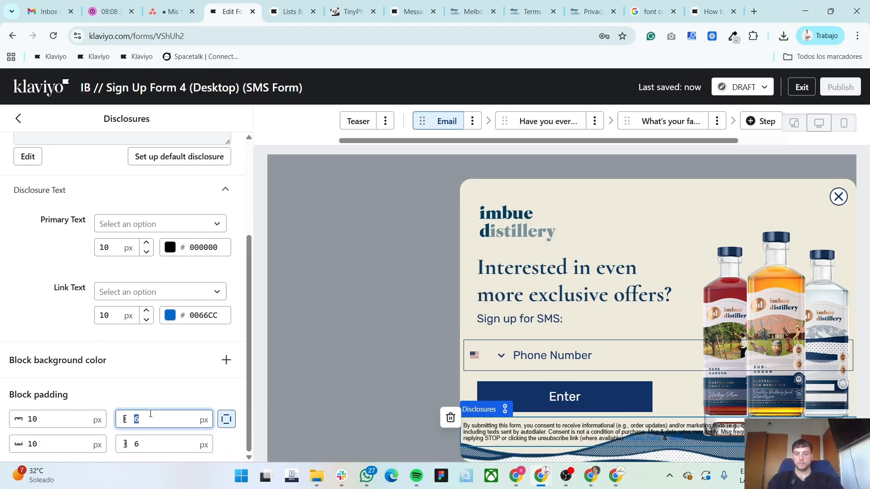
pyautogui.write('35')
pyautogui.click(163, 442)
pyautogui.write('400')
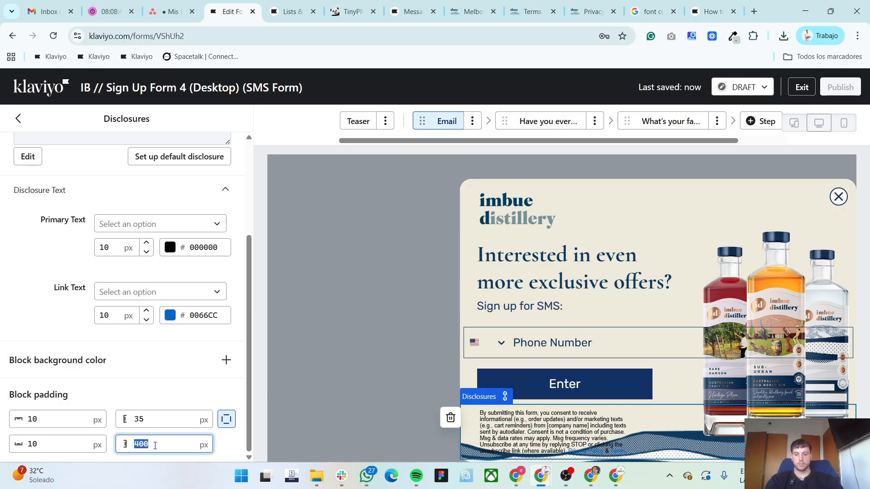
pyautogui.write('300')
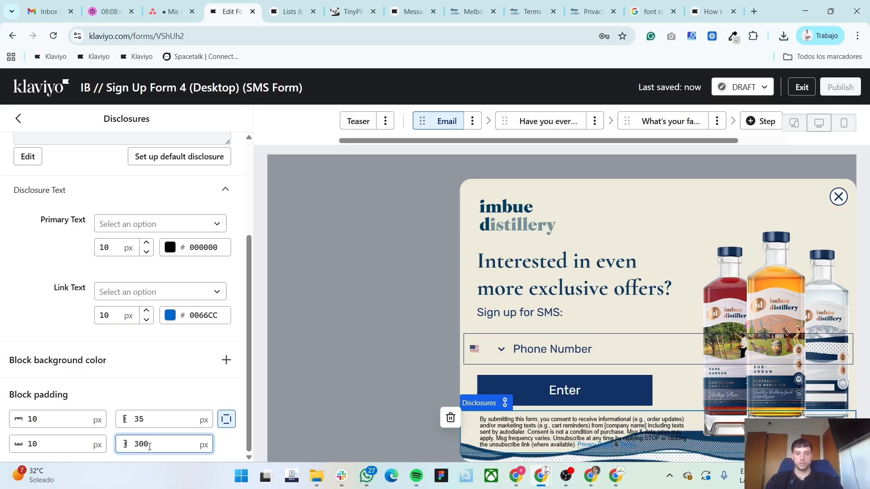
pyautogui.scroll(3, 117, 333)
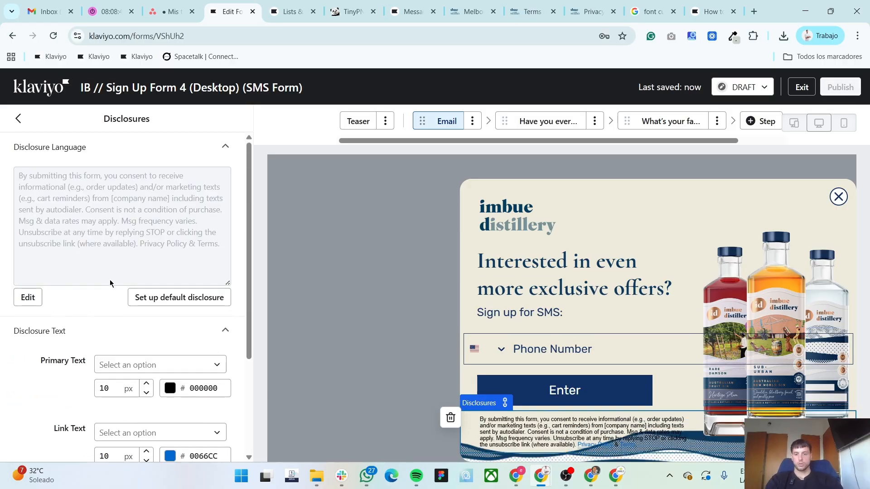
pyautogui.click(18, 119)
# - Review the Phone number block's settings and its text messaging setup requirement, ending at the form overview
pyautogui.click(611, 353)
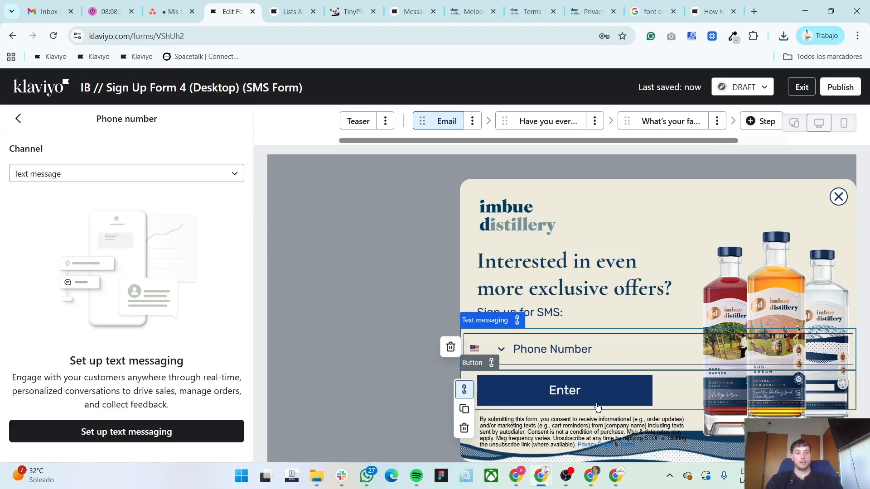
pyautogui.moveTo(69, 361)
pyautogui.mouseDown()
pyautogui.moveTo(89, 362)
pyautogui.moveTo(208, 441)
pyautogui.mouseUp()
pyautogui.click(73, 238)
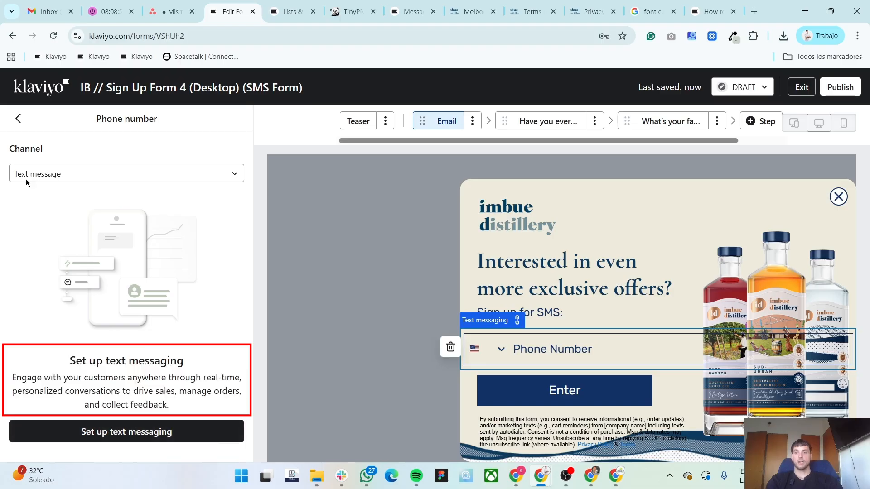
pyautogui.click(18, 119)
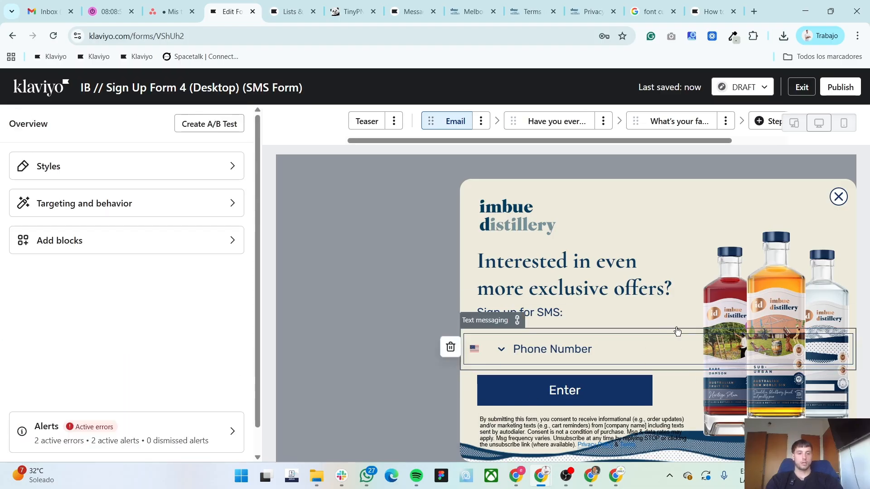
pyautogui.click(674, 345)
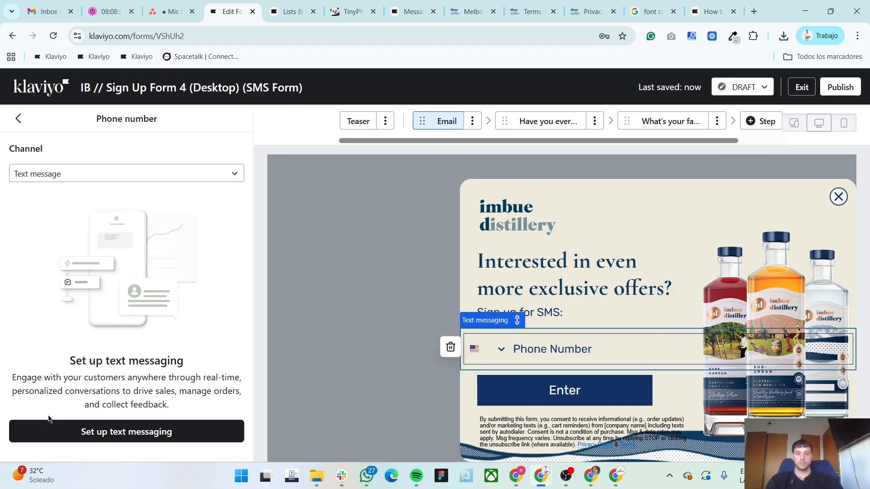
pyautogui.click(18, 119)
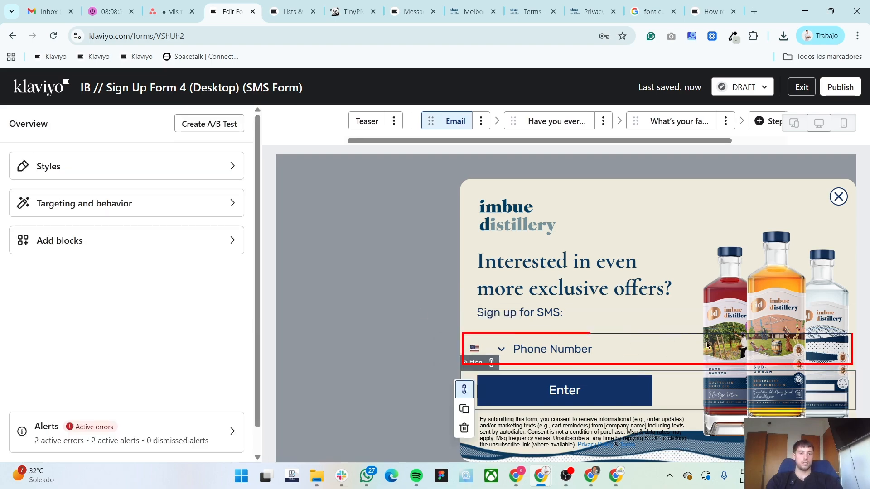
# - Set the disclosure block's primary text and link text colours to the recent dark blue 0D395C
pyautogui.click(539, 428)
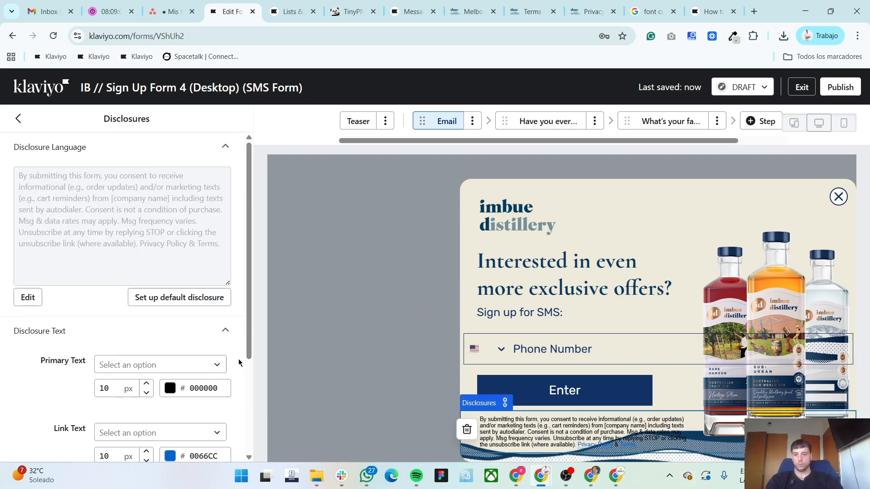
pyautogui.click(170, 389)
pyautogui.click(173, 347)
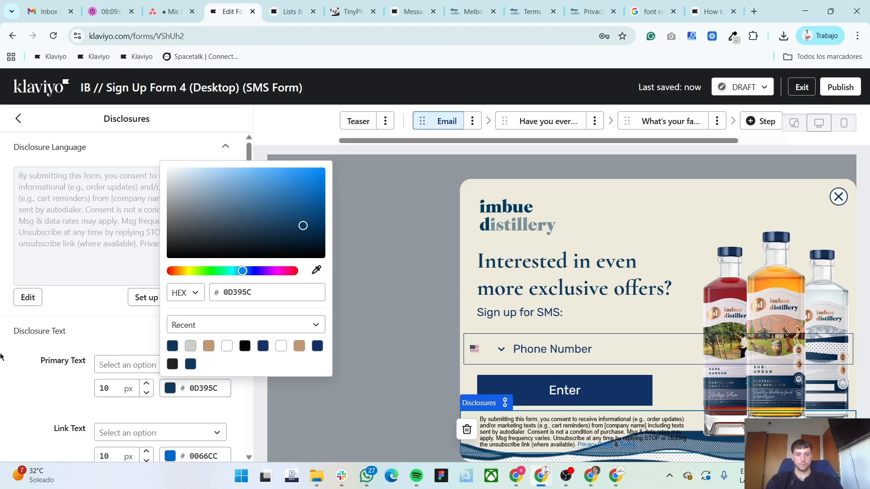
pyautogui.scroll(-3, 118, 317)
pyautogui.click(109, 316)
pyautogui.click(170, 316)
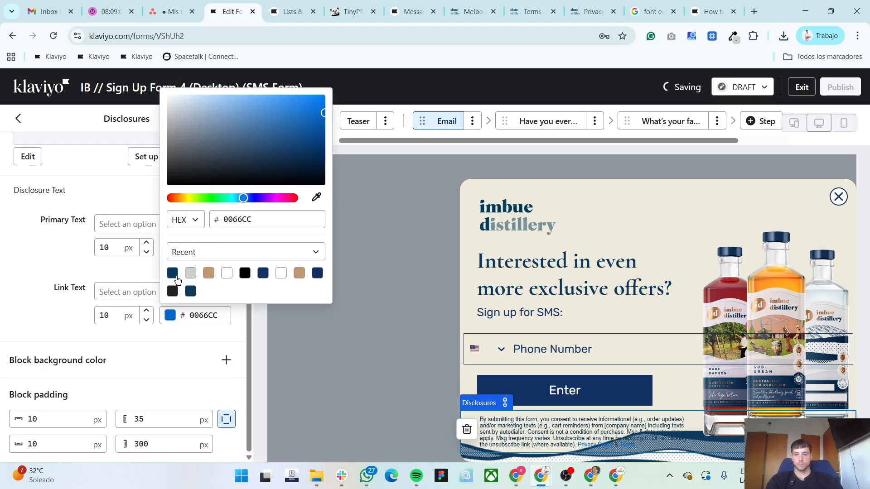
pyautogui.click(173, 273)
pyautogui.scroll(3, 81, 292)
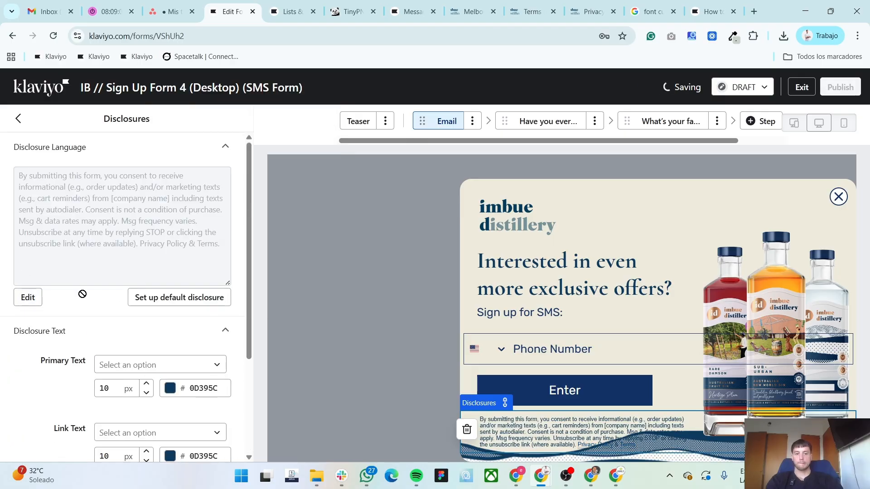
# - Review the locked default wording of the SMS disclosure and return to the form overview
pyautogui.moveTo(135, 234); pyautogui.dragTo(185, 241)
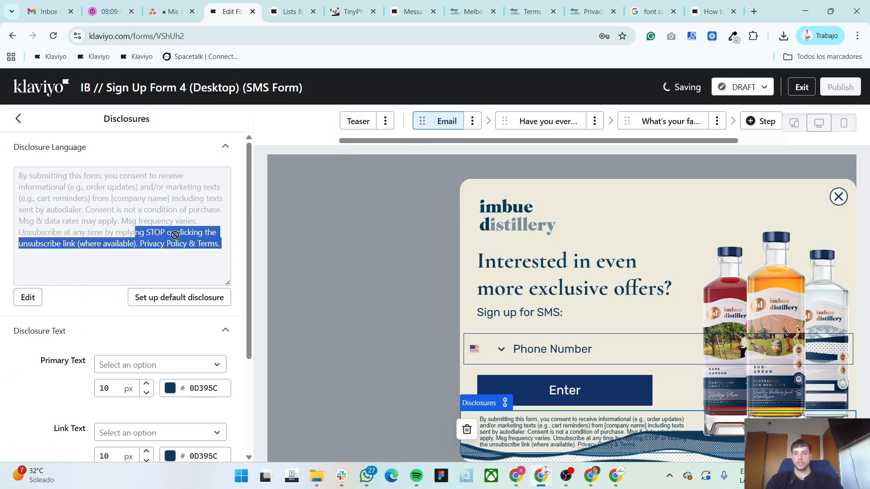
pyautogui.click(70, 202)
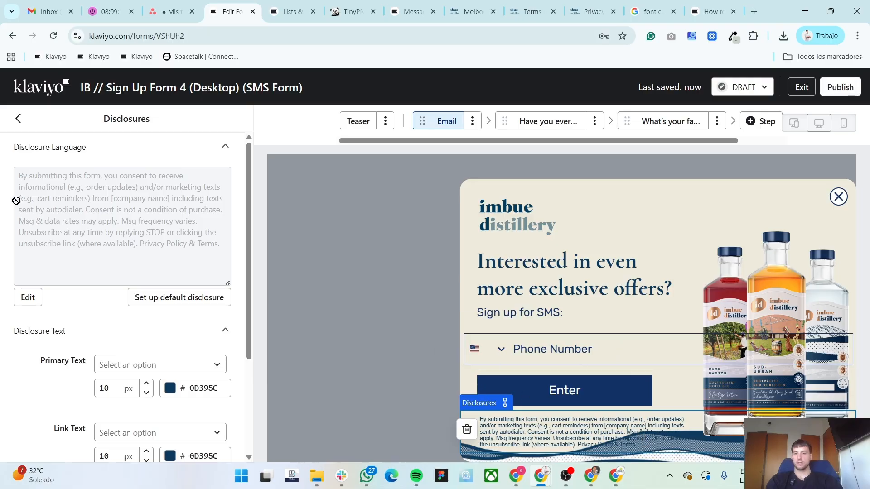
pyautogui.tripleClick(105, 222)
pyautogui.click(135, 240)
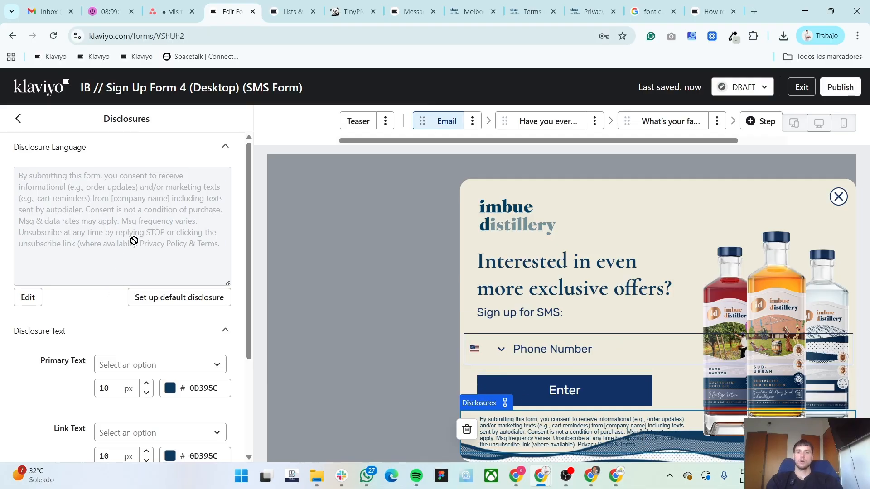
pyautogui.click(18, 119)
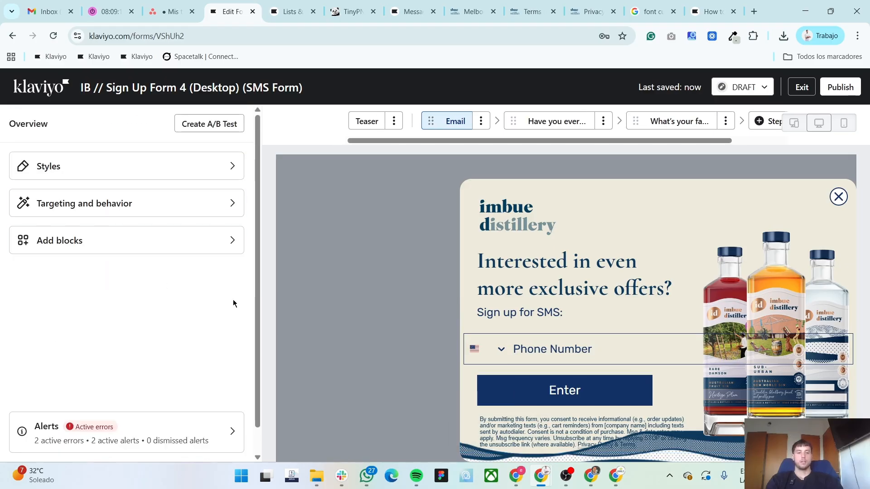
pyautogui.scroll(-1, 38, 310)
pyautogui.scroll(1, 37, 310)
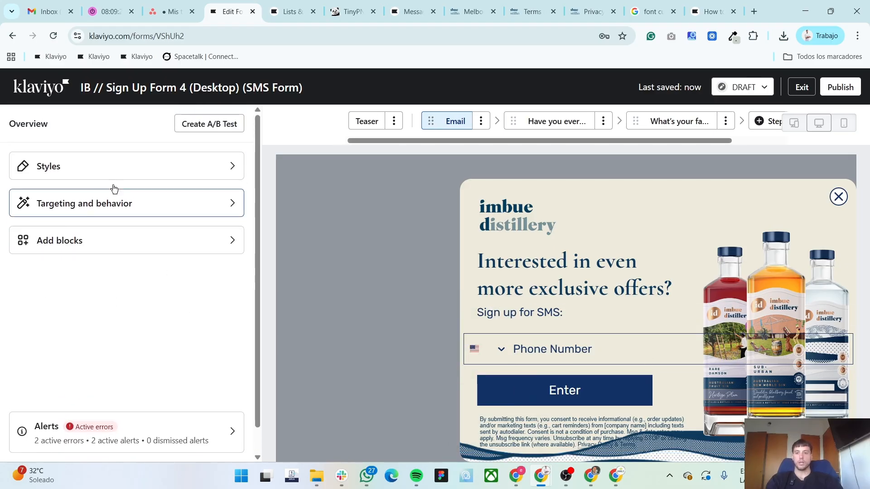
# - Switch to File Explorer, create a folder named "form 4" inside the Imbue folder and open it
pyautogui.hotkey('alt', 'Tab')
pyautogui.hotkey('alt', 'Tab')
pyautogui.hotkey('alt', 'Tab')
pyautogui.hotkey('alt', 'Tab')
pyautogui.hotkey('alt', 'Tab')
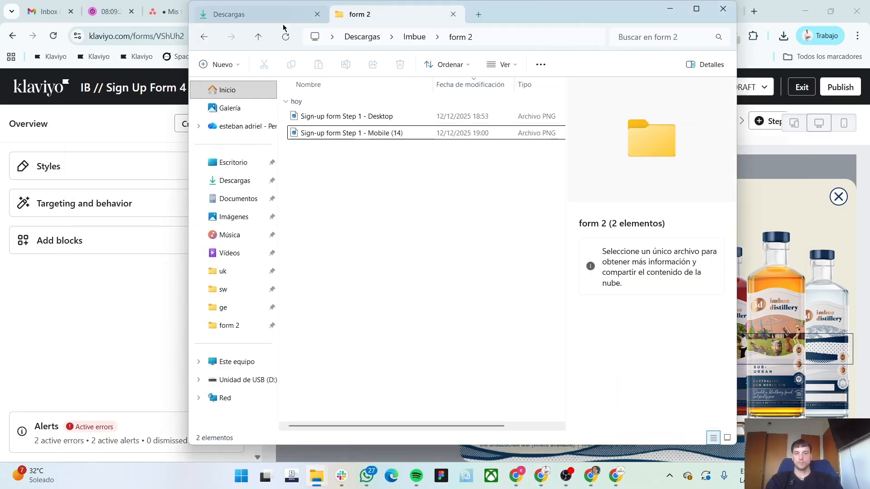
pyautogui.click(204, 37)
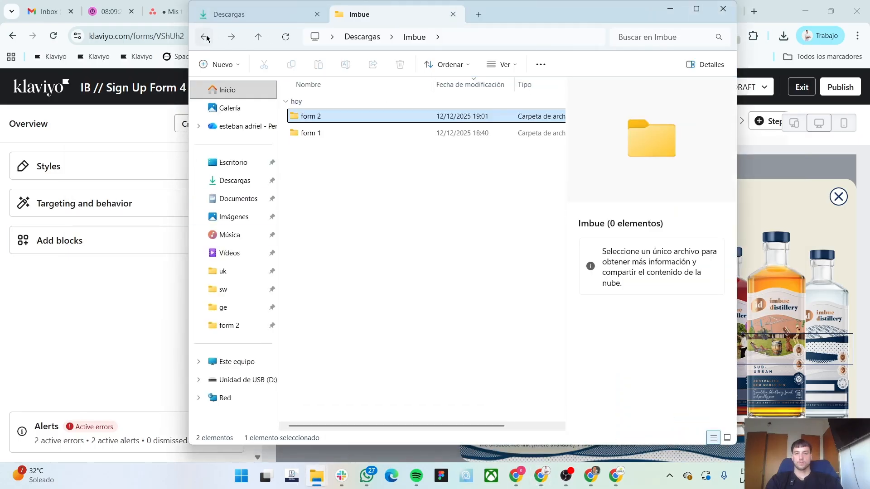
pyautogui.rightClick(345, 185)
pyautogui.moveTo(385, 216)
pyautogui.click(583, 58)
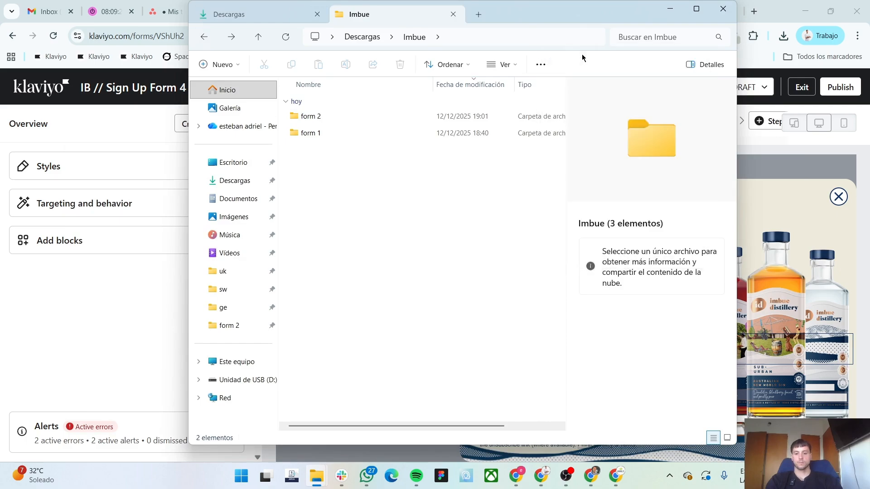
pyautogui.write('fo')
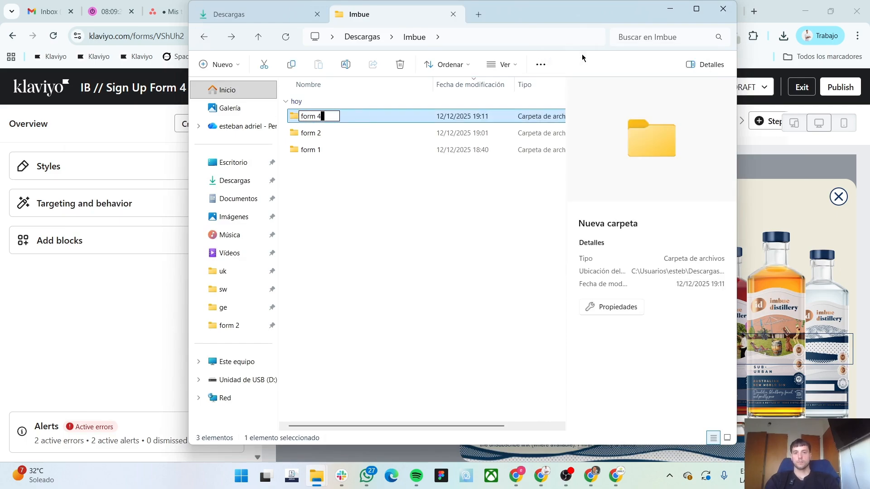
pyautogui.write('rm 4')
pyautogui.press('Return')
pyautogui.press('Return')
# - Move the "Sign-up form Step 2 - Desktop" and "Sign-up form Step 2 - Mobile (2)" images from Descargas into the form 4 folder
pyautogui.hotkey('ctrl', 'Tab')
pyautogui.scroll(-3, 447, 301)
pyautogui.click(447, 298)
pyautogui.keyDown('shift'); pyautogui.click(428, 267); pyautogui.keyUp('shift')
pyautogui.hotkey('ctrl', 'x')
pyautogui.hotkey('ctrl', 'Tab')
pyautogui.hotkey('ctrl', 'v')
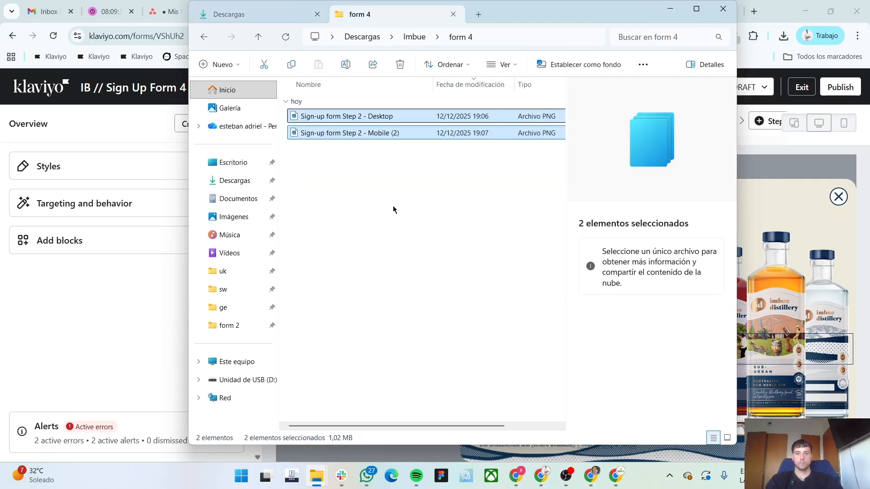
# - Back in the Klaviyo form, replace the form's background image with "Sign-up form Step 2 - Desktop.png" from the form 4 folder, uploading the original version
pyautogui.hotkey('alt', 'Tab')
pyautogui.click(73, 172)
pyautogui.scroll(-3, 93, 318)
pyautogui.scroll(-2, 109, 336)
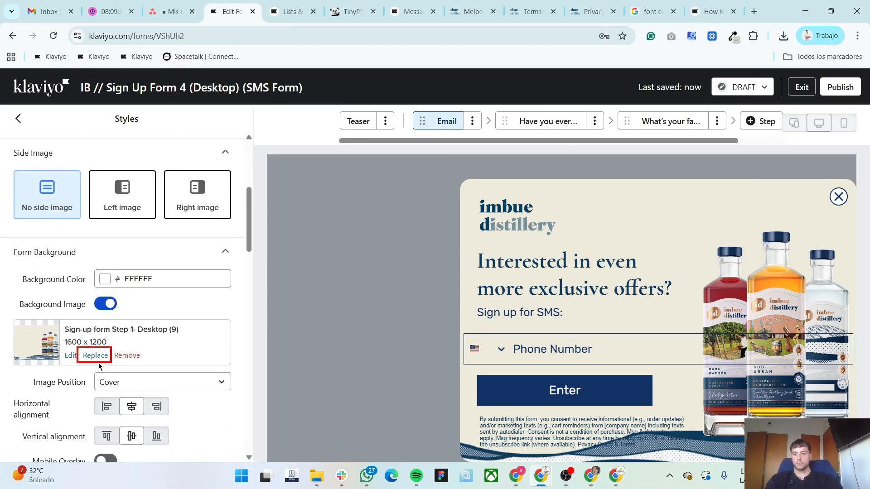
pyautogui.click(93, 356)
pyautogui.click(141, 150)
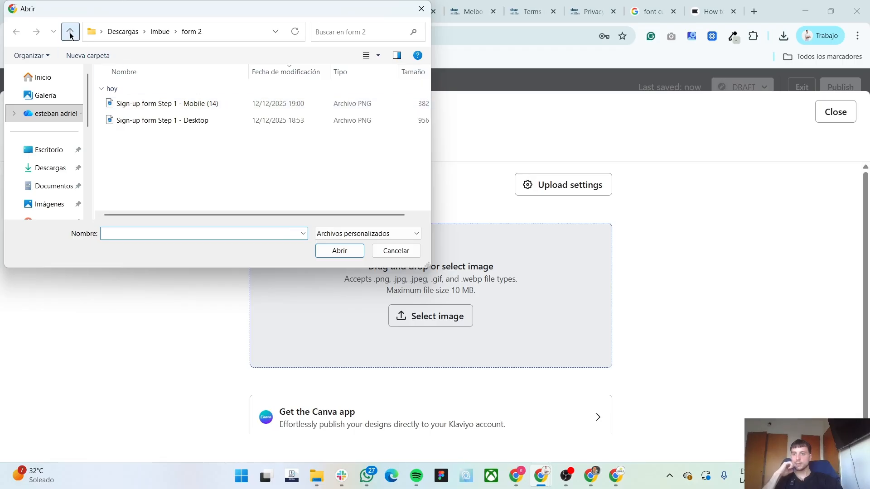
pyautogui.click(70, 31)
pyautogui.doubleClick(163, 97)
pyautogui.doubleClick(181, 120)
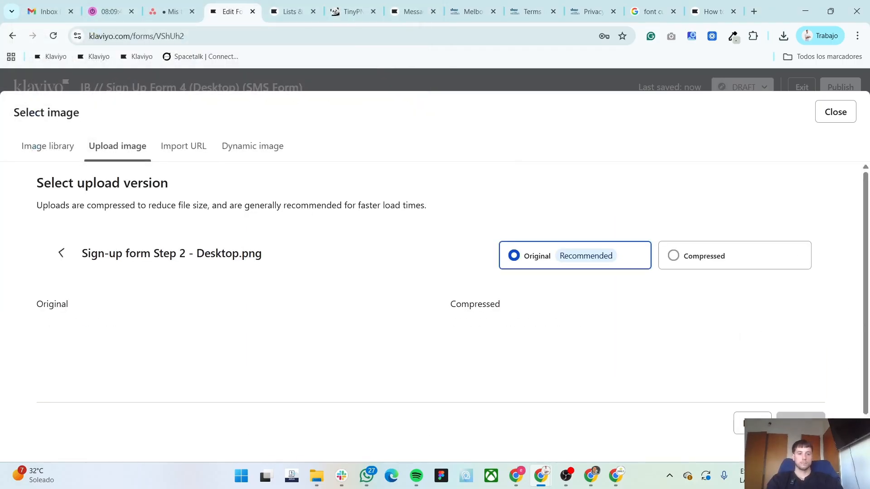
pyautogui.click(801, 423)
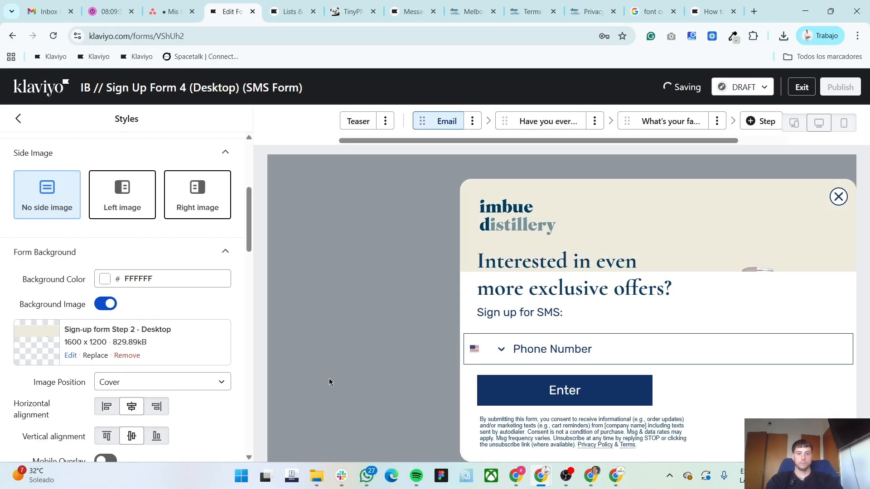
pyautogui.scroll(-3, 151, 381)
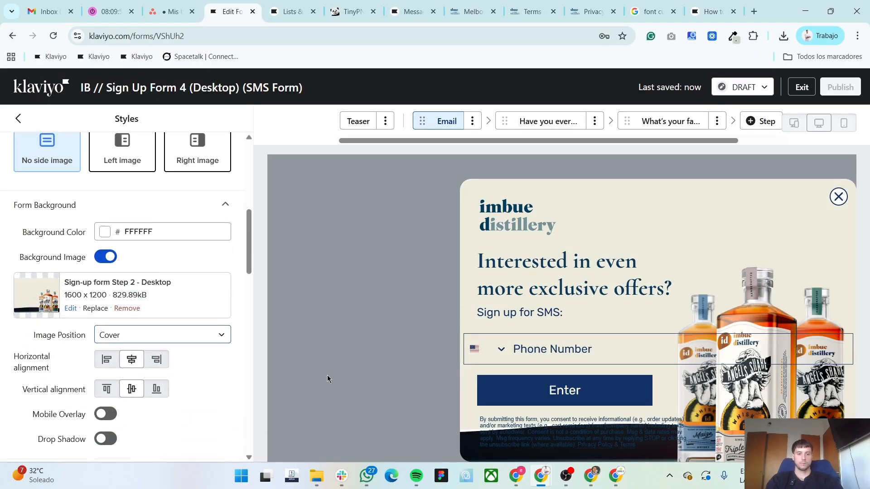
# - Set the bottom padding of the SMS disclosure block to 100 px and return to the form overview
pyautogui.click(574, 427)
pyautogui.scroll(-4, 109, 390)
pyautogui.doubleClick(58, 436)
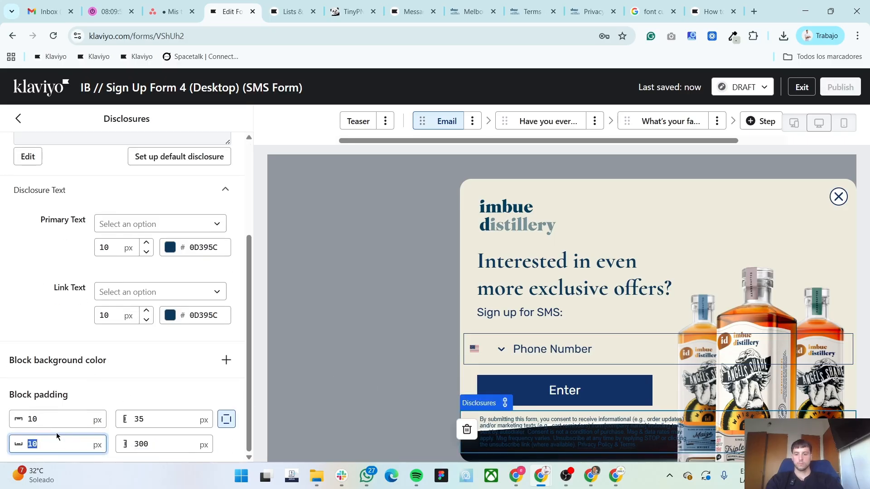
pyautogui.write('100')
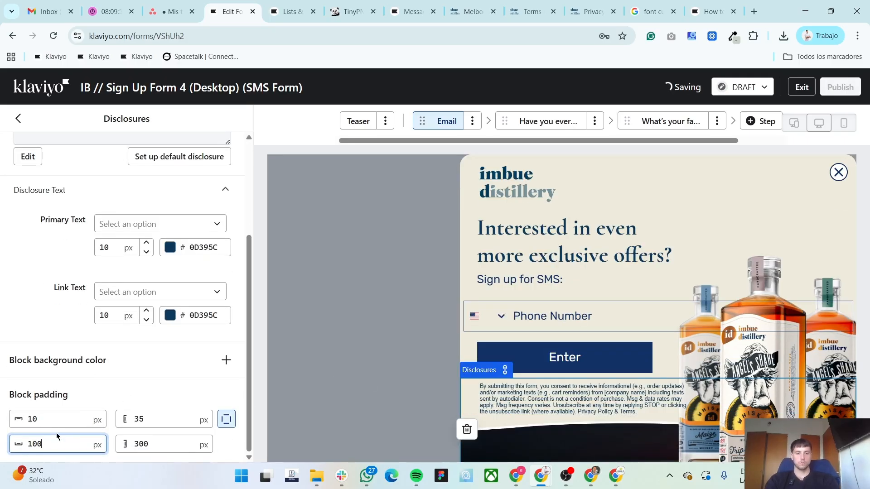
pyautogui.scroll(4, 75, 326)
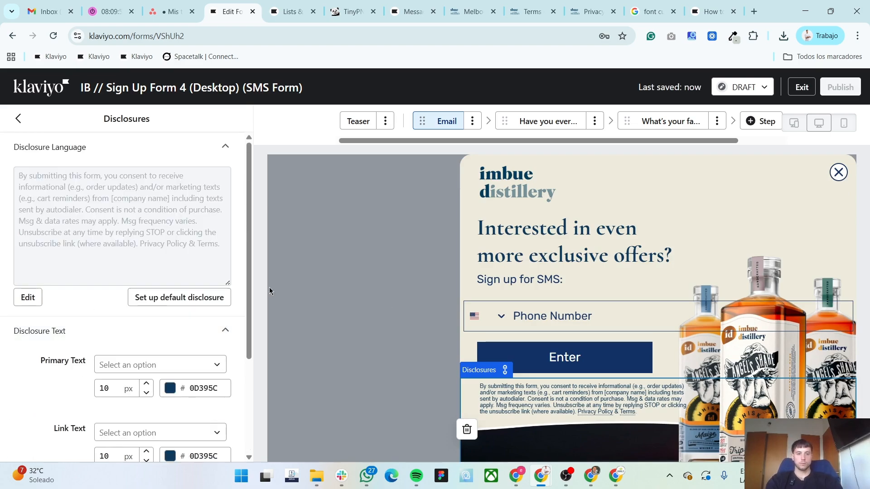
pyautogui.click(16, 116)
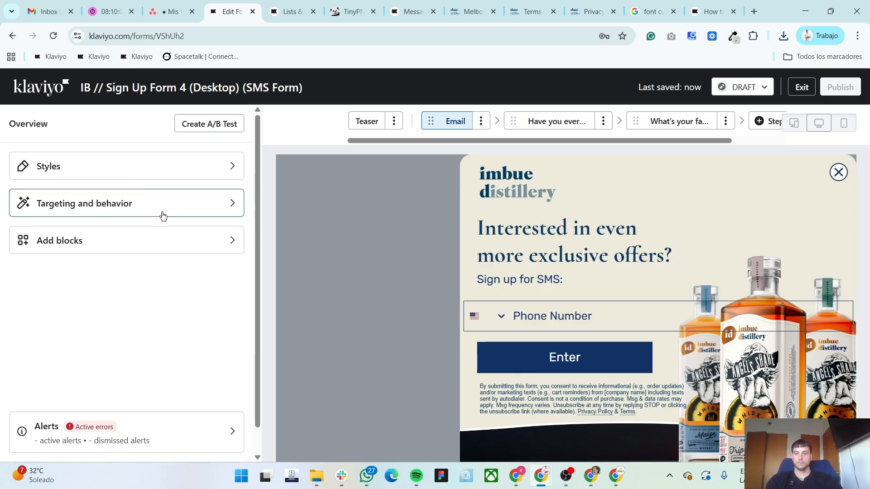
# - Check form 4's timing in the Asana brief and set the form's display time delay to 30 seconds
pyautogui.click(157, 209)
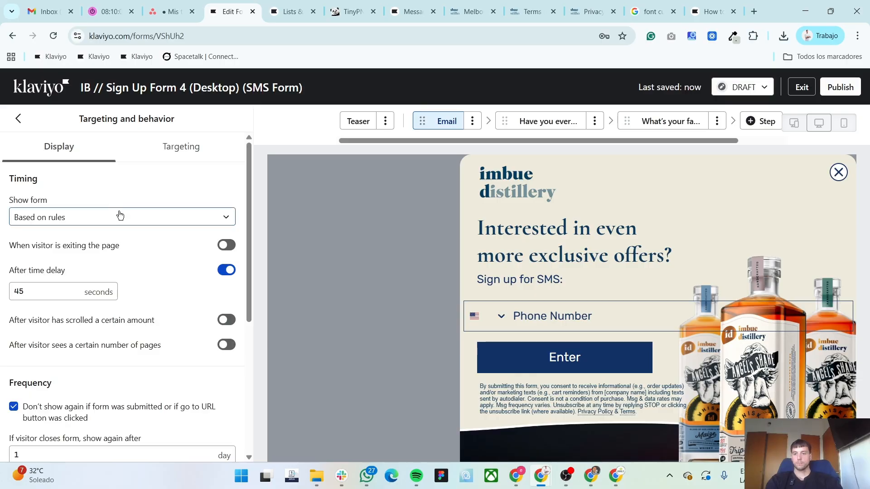
pyautogui.hotkey('ctrl', 'shift', 'Tab')
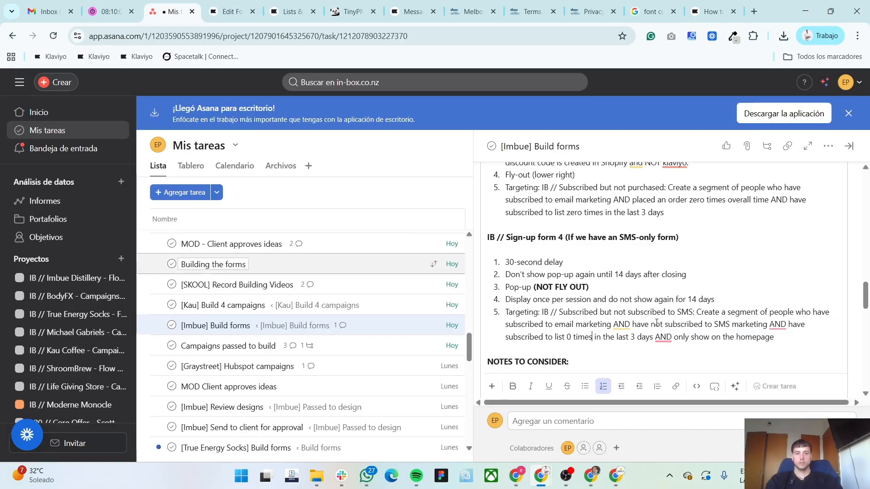
pyautogui.moveTo(509, 262); pyautogui.dragTo(546, 275)
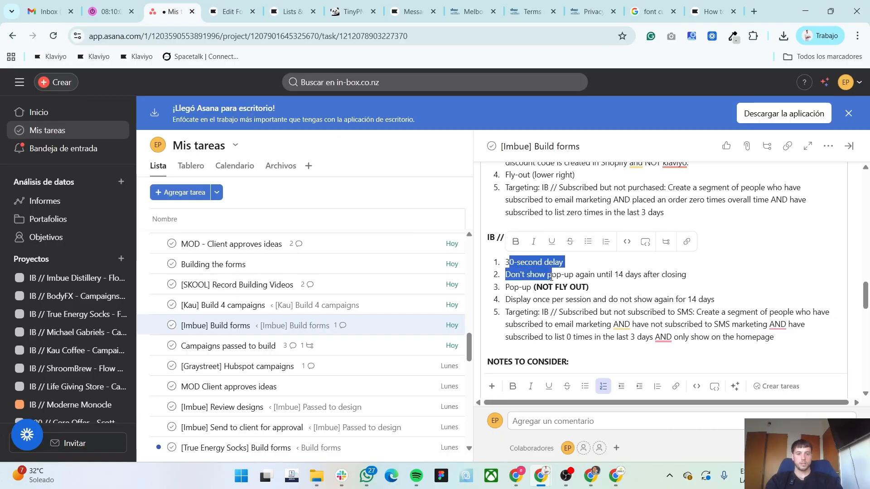
pyautogui.click(550, 282)
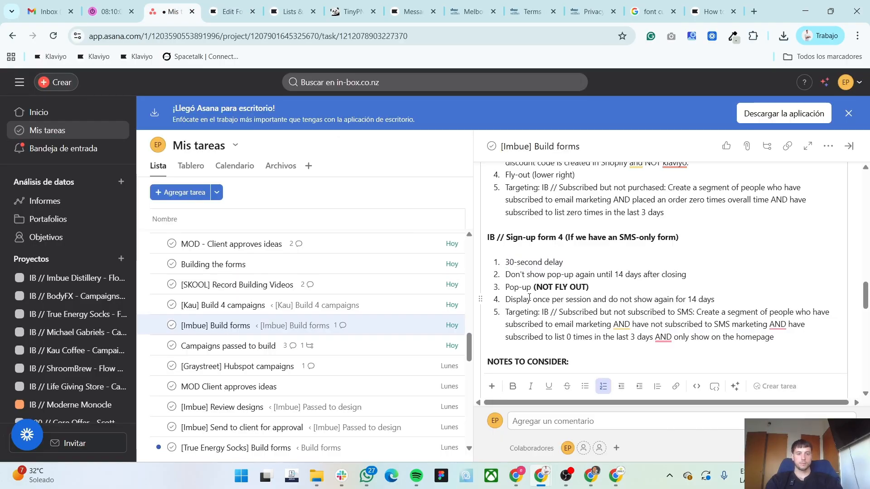
pyautogui.click(231, 11)
pyautogui.doubleClick(40, 290)
pyautogui.write('30')
# - Change the form type to Popup in the form's styles, as the Asana brief requires
pyautogui.click(173, 11)
pyautogui.click(231, 12)
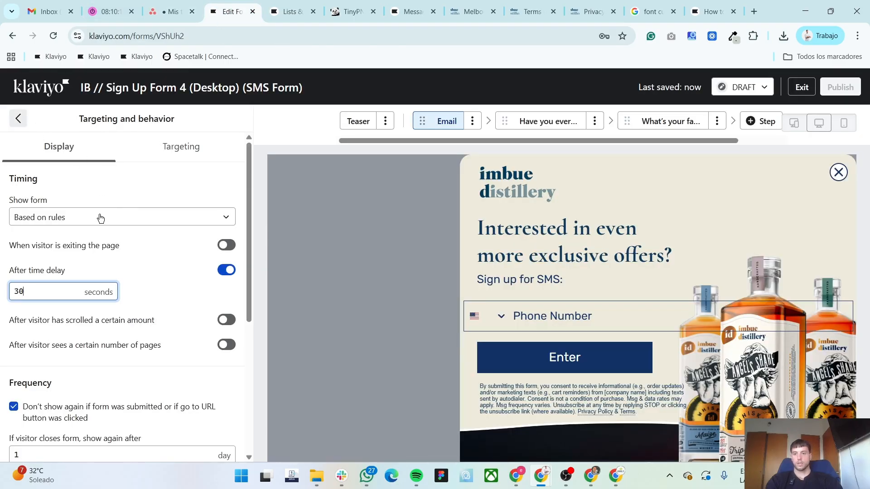
pyautogui.click(113, 174)
pyautogui.click(131, 180)
pyautogui.click(128, 233)
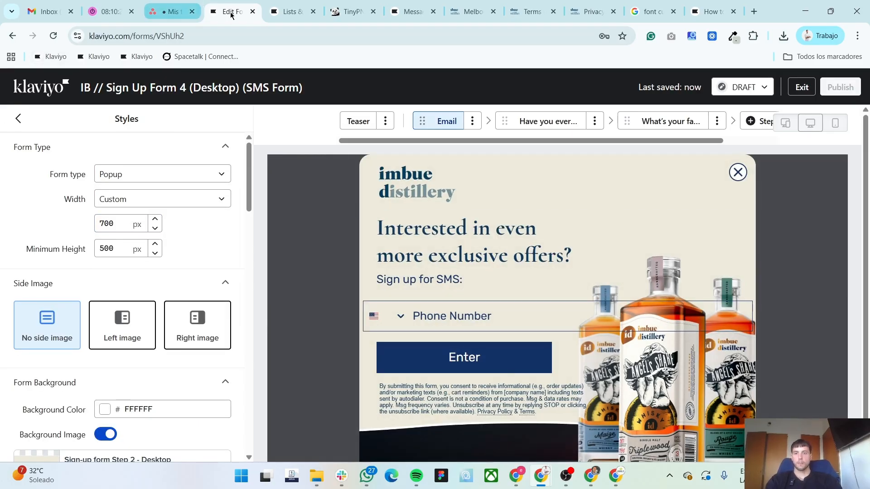
# - Check the brief's re-display interval and set the form to show again 14 days after a visitor closes it
pyautogui.click(170, 12)
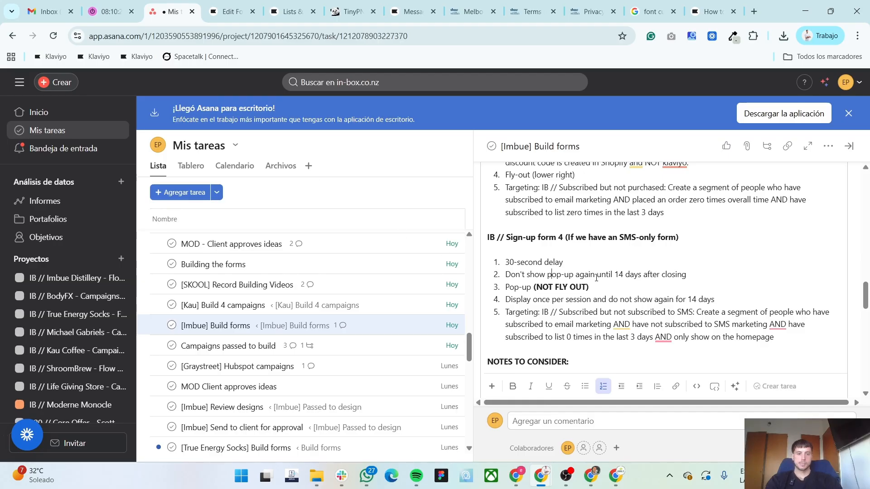
pyautogui.moveTo(614, 274); pyautogui.dragTo(633, 273)
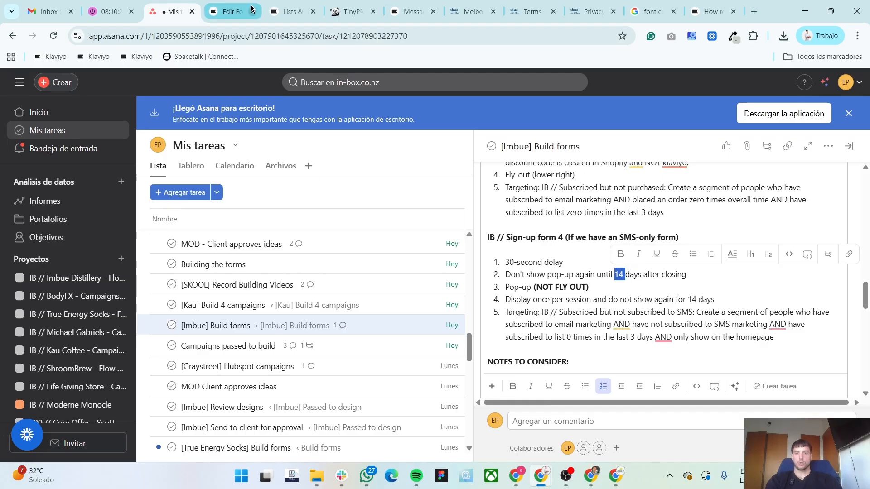
pyautogui.click(232, 12)
pyautogui.click(21, 119)
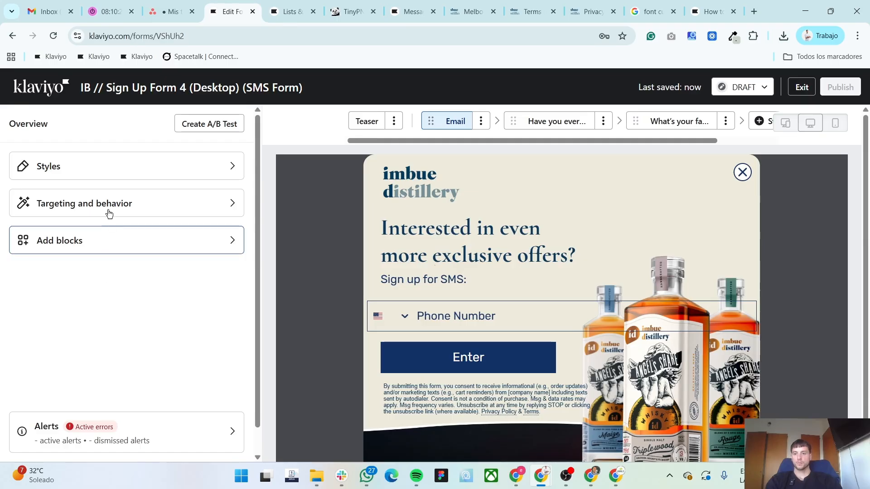
pyautogui.click(117, 200)
pyautogui.scroll(-4, 117, 320)
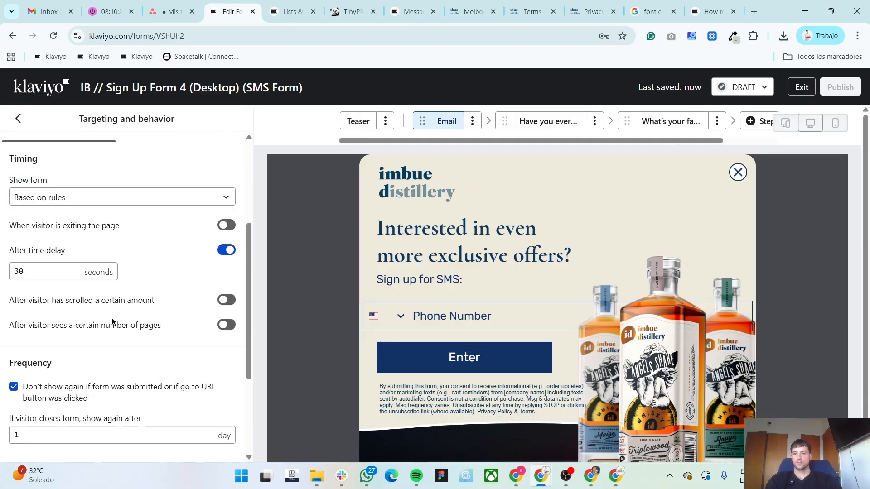
pyautogui.click(51, 286)
pyautogui.write('4')
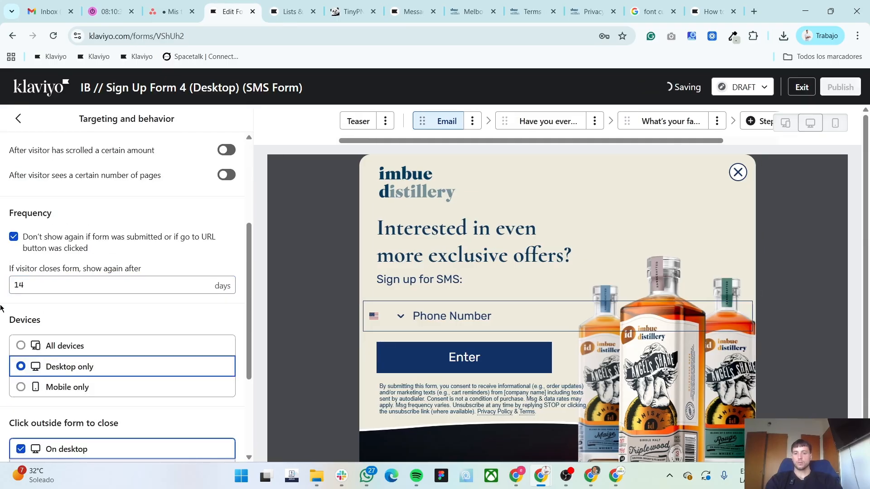
pyautogui.scroll(4, 2, 308)
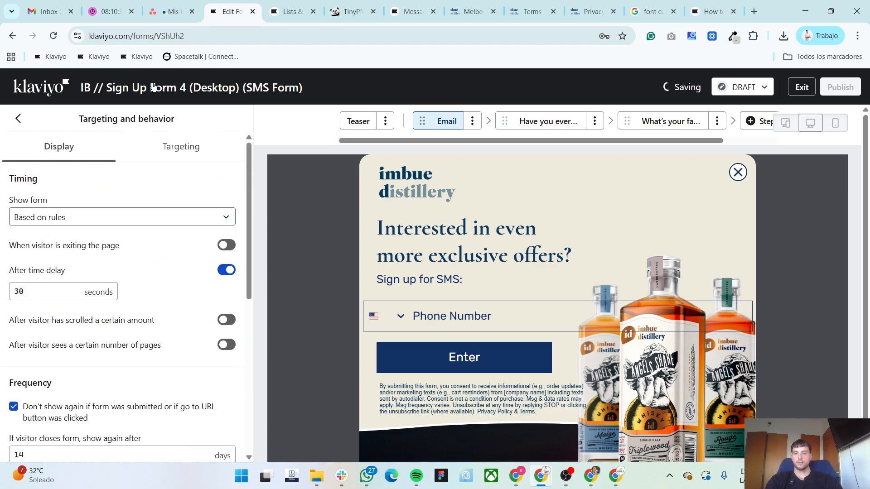
# - Review form 4's session frequency and homepage-only targeting in the Asana brief and compare them with the form's URL targeting rules
pyautogui.click(170, 12)
pyautogui.moveTo(543, 300); pyautogui.dragTo(681, 298)
pyautogui.moveTo(774, 338); pyautogui.dragTo(667, 337)
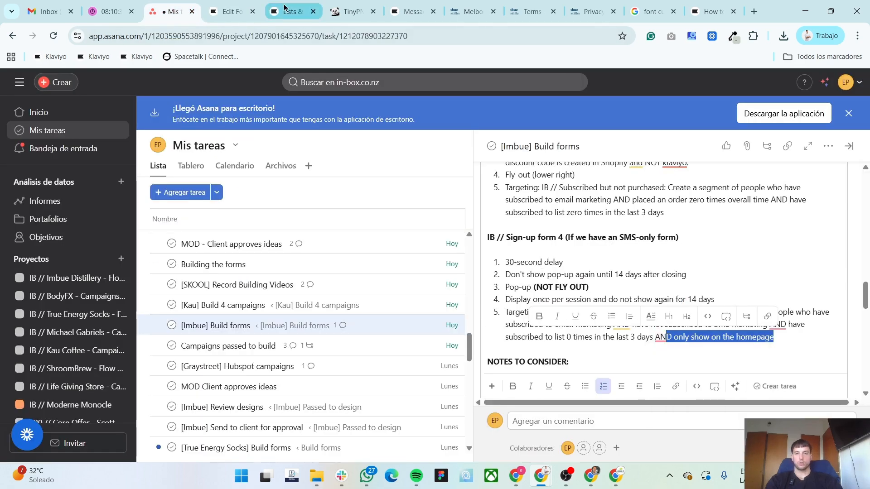
pyautogui.click(284, 8)
pyautogui.click(231, 7)
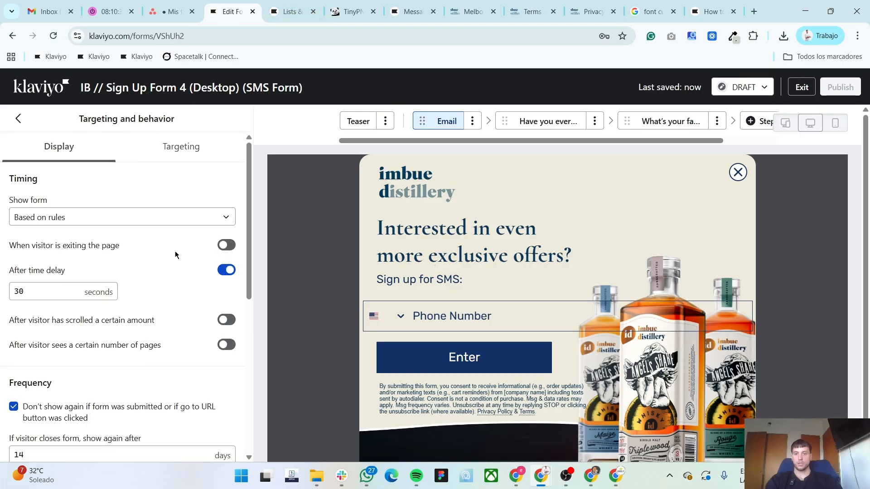
pyautogui.click(182, 147)
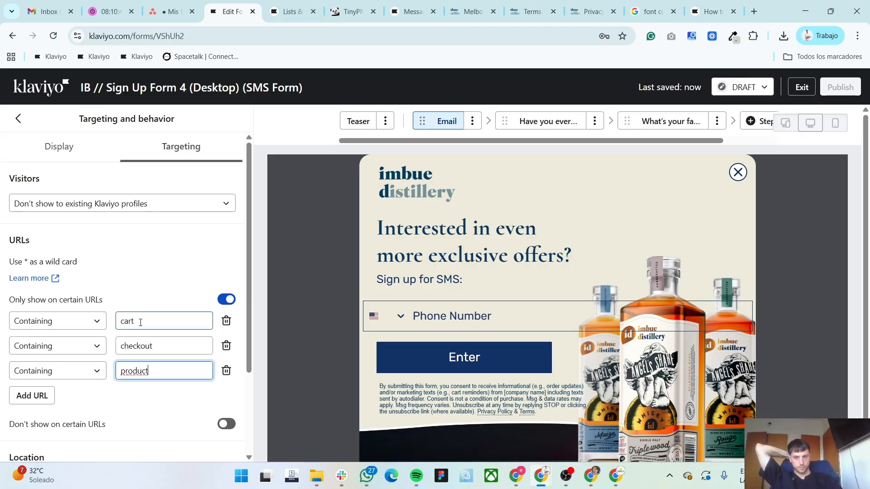
pyautogui.scroll(-1, 137, 336)
pyautogui.scroll(-1, 137, 337)
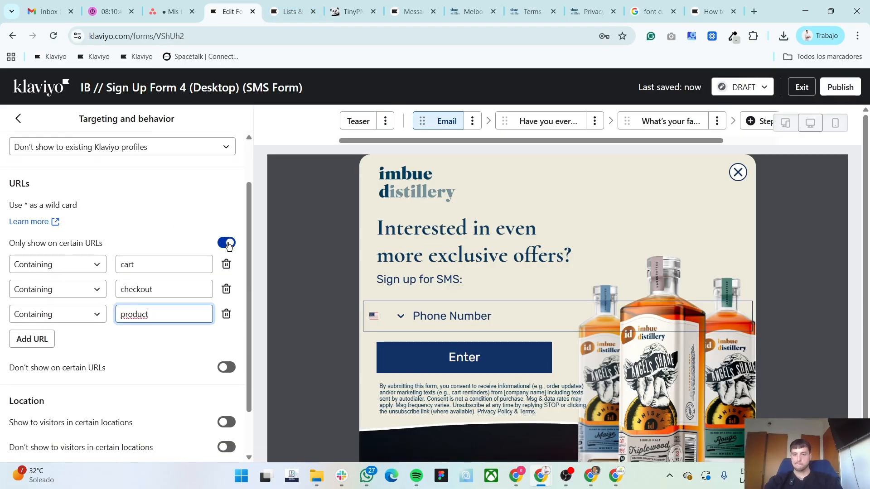
# - Enable the "Don't show on certain URLs" option and exclude URLs containing "cart"
pyautogui.click(226, 367)
pyautogui.scroll(-1, 169, 350)
pyautogui.click(148, 210)
pyautogui.doubleClick(148, 210)
pyautogui.click(156, 335)
pyautogui.write('cart')
# - Add exclusion rules for URLs containing "checkout" and "product", and disable the "Only show on certain URLs" option
pyautogui.click(35, 357)
pyautogui.doubleClick(152, 233)
pyautogui.hotkey('ctrl', 'c')
pyautogui.click(156, 362)
pyautogui.hotkey('ctrl', 'v')
pyautogui.press('Return')
pyautogui.doubleClick(134, 257)
pyautogui.click(165, 386)
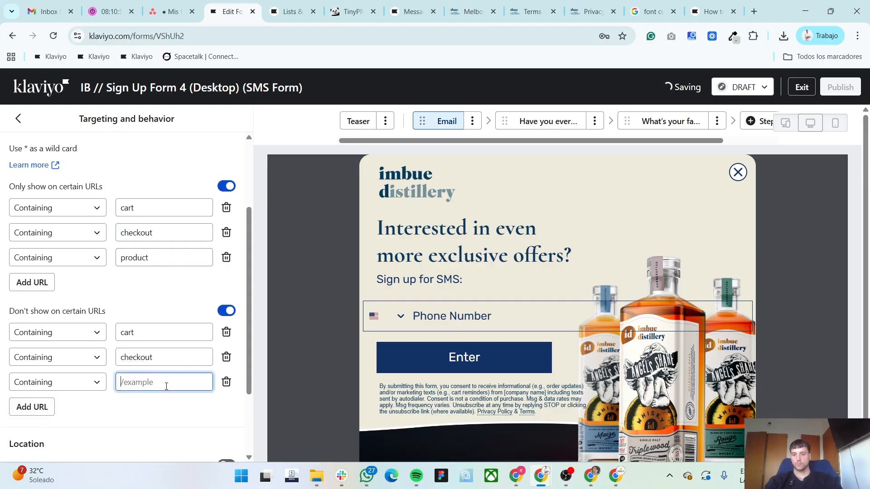
pyautogui.click(228, 188)
# - Add another exclusion rule for URLs containing "order"
pyautogui.click(45, 312)
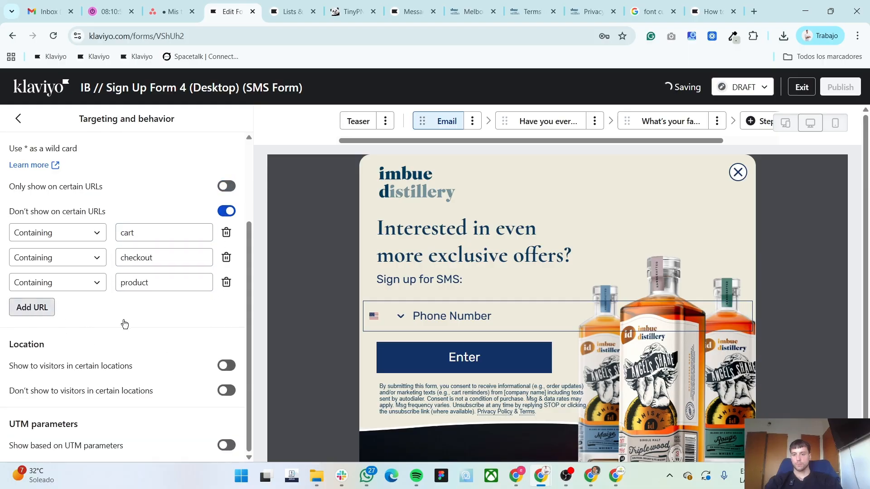
pyautogui.click(151, 308)
pyautogui.write('car')
pyautogui.press('BackSpace')
pyautogui.press('BackSpace')
pyautogui.press('BackSpace')
pyautogui.write('order')
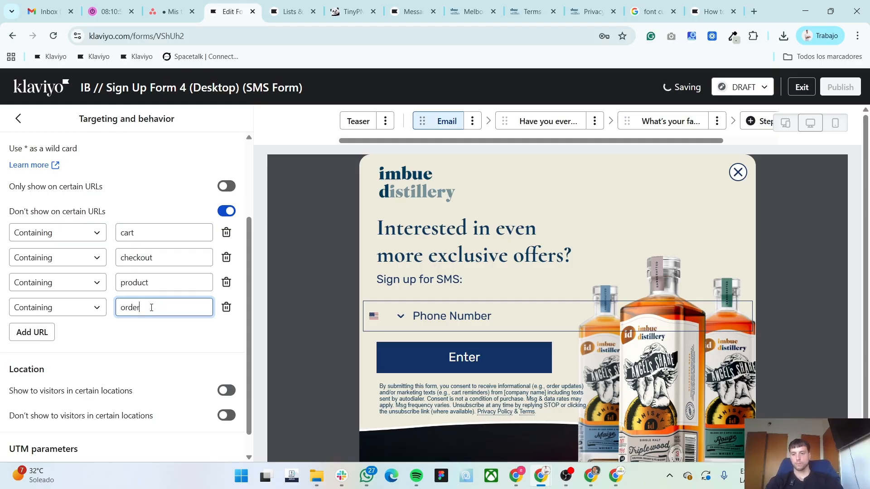
# - Add three more exclusion rules for URLs containing "pages", "product" and "thank_you"
pyautogui.click(39, 335)
pyautogui.write('pages')
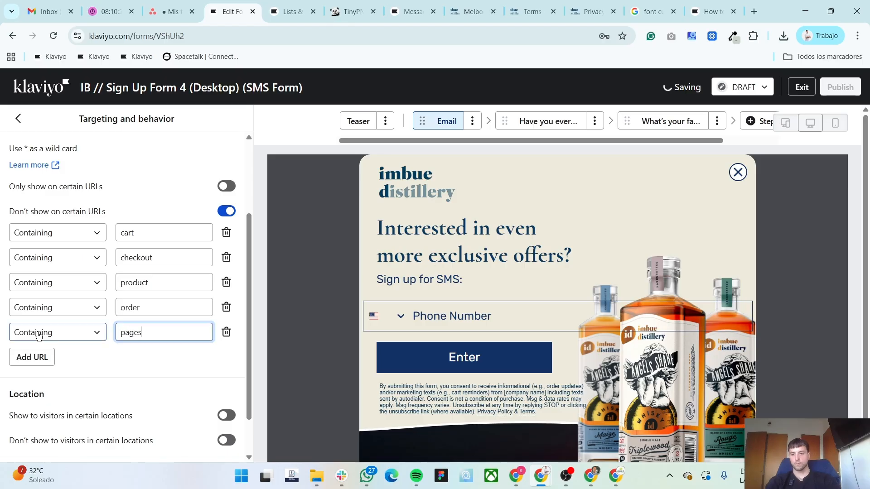
pyautogui.click(32, 356)
pyautogui.write('product')
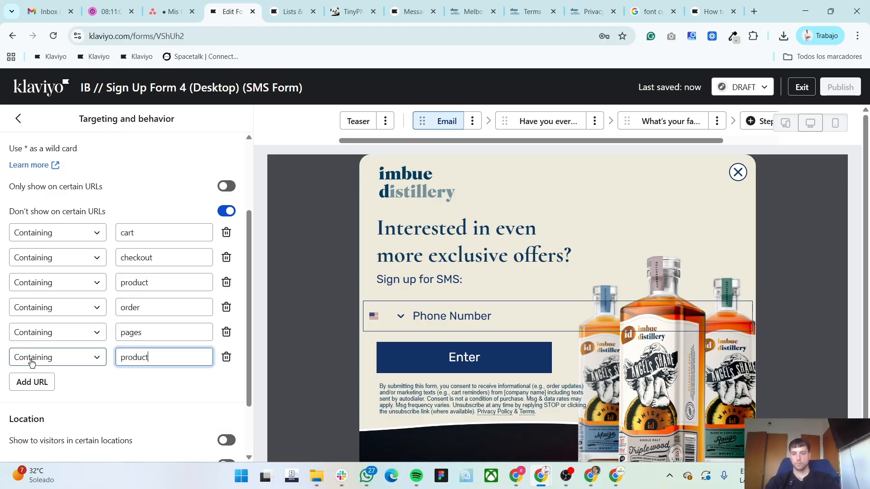
pyautogui.click(28, 385)
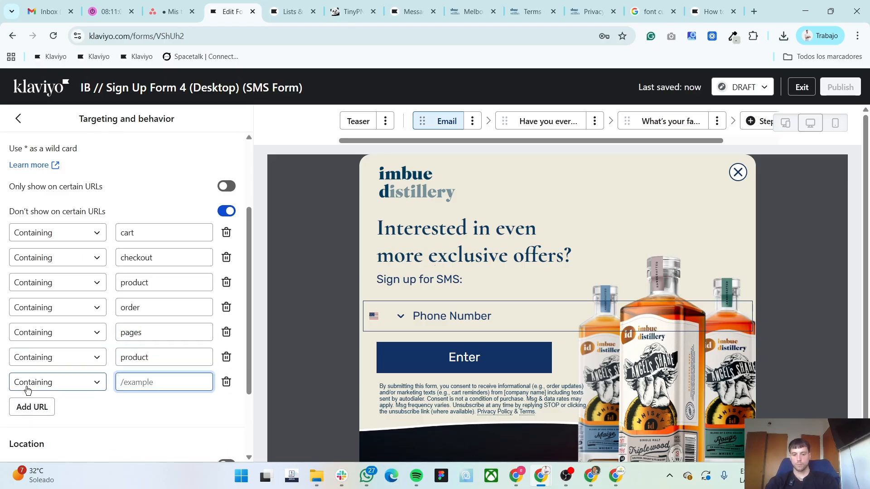
pyautogui.write('thank_you')
# - Show the form only to specific profiles, including the segment "IB // Subscribed to email but not subscribed to SMS"
pyautogui.scroll(3, 1, 240)
pyautogui.click(77, 205)
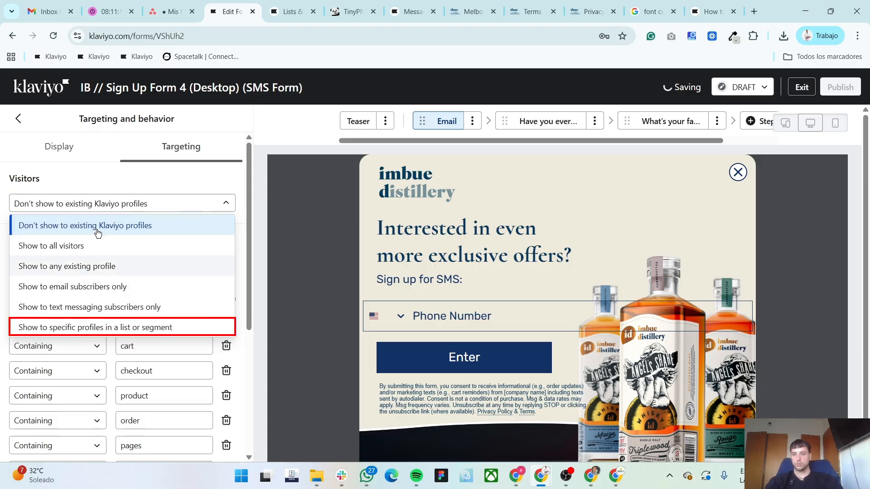
pyautogui.click(111, 327)
pyautogui.click(112, 227)
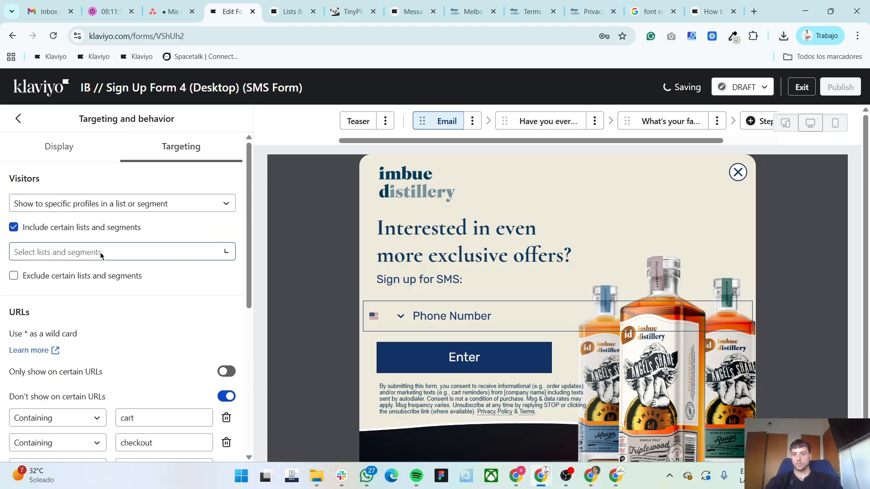
pyautogui.click(101, 254)
pyautogui.write('IB //')
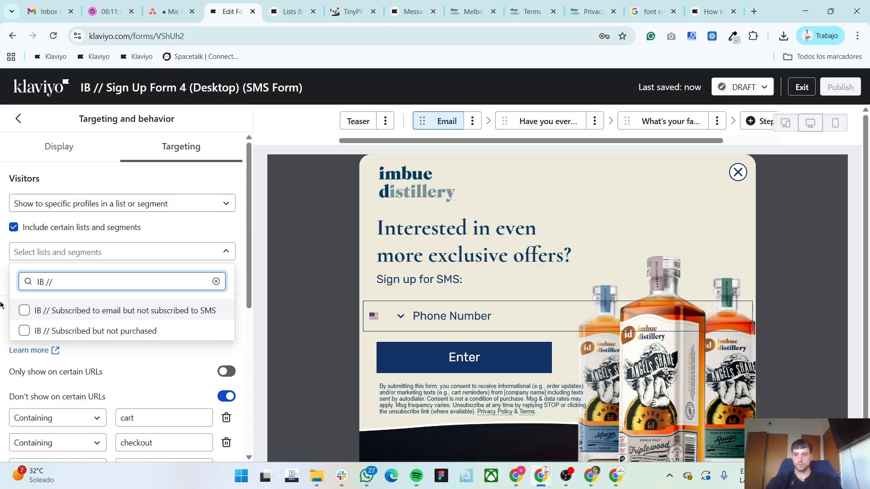
pyautogui.press('Return')
pyautogui.click(2, 314)
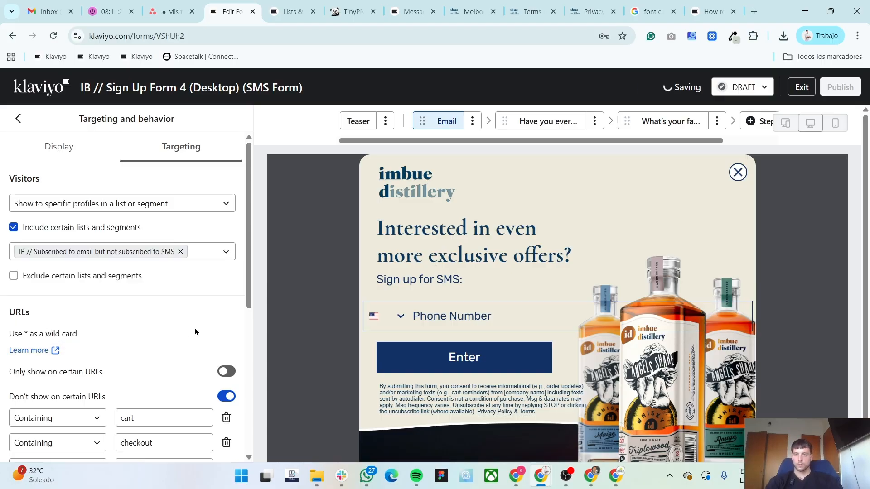
pyautogui.scroll(-5, 154, 408)
pyautogui.scroll(5, 156, 400)
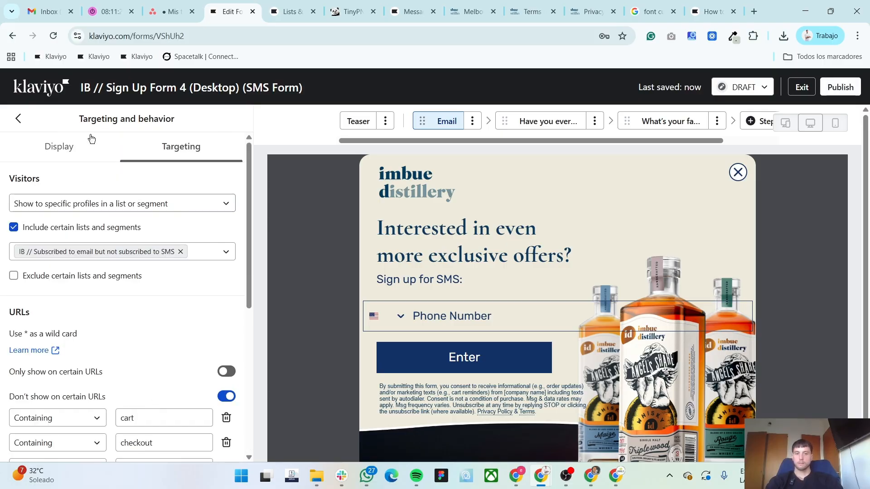
# - Delete the "Have you ever..." and "What's your fa..." steps from the form
pyautogui.click(18, 119)
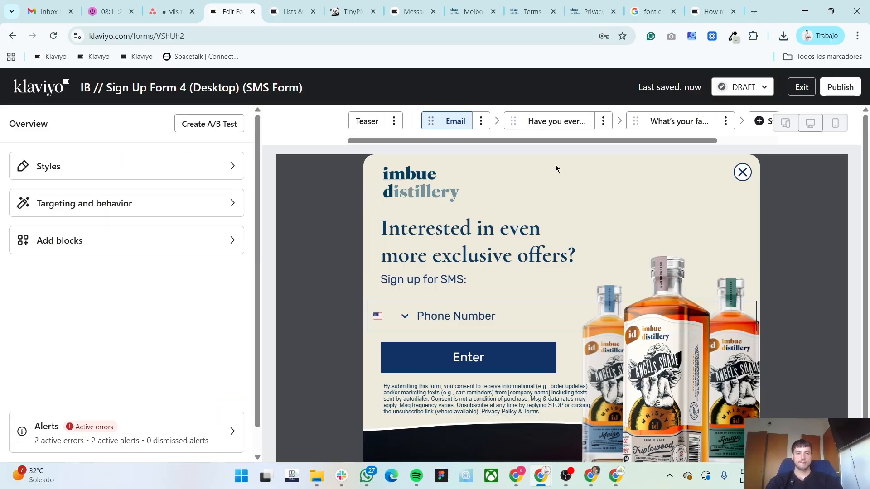
pyautogui.click(603, 121)
pyautogui.click(589, 179)
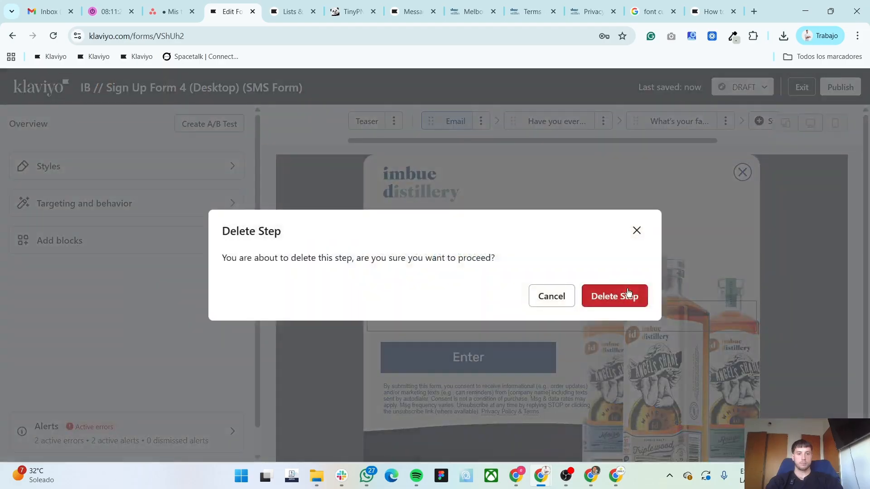
pyautogui.click(630, 297)
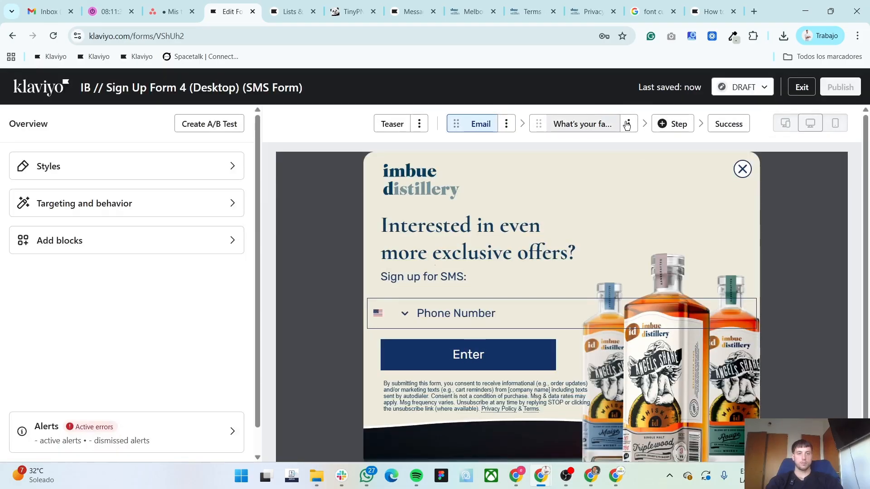
pyautogui.click(628, 123)
pyautogui.click(589, 180)
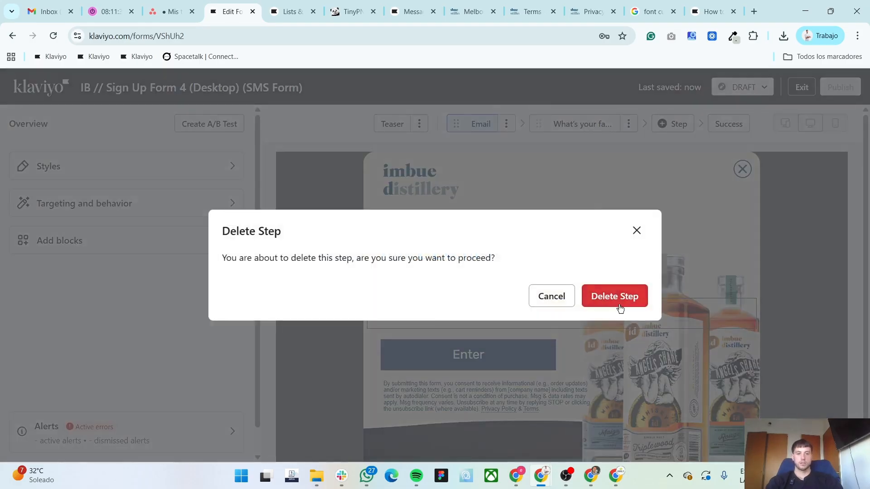
pyautogui.click(621, 297)
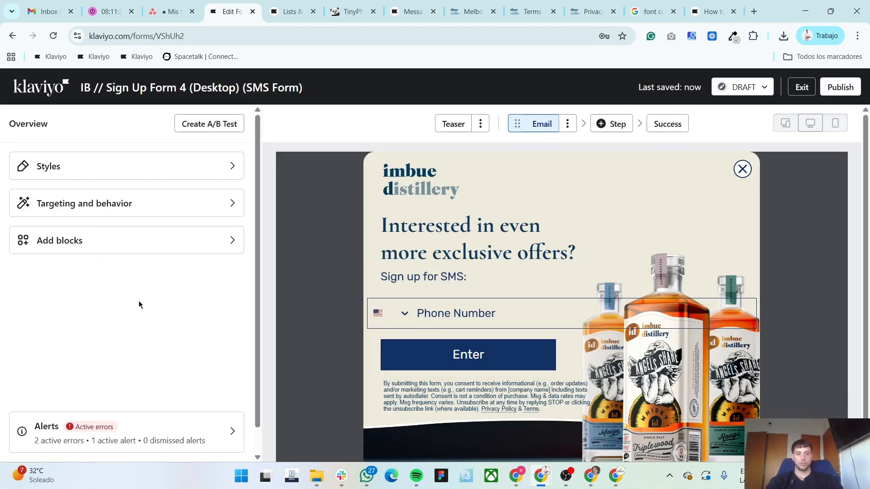
# - Open the form's Success step and switch to Figma to examine the matching desktop "You are in!" design
pyautogui.click(674, 124)
pyautogui.hotkey('alt', 'Tab')
pyautogui.hotkey('alt', 'Tab')
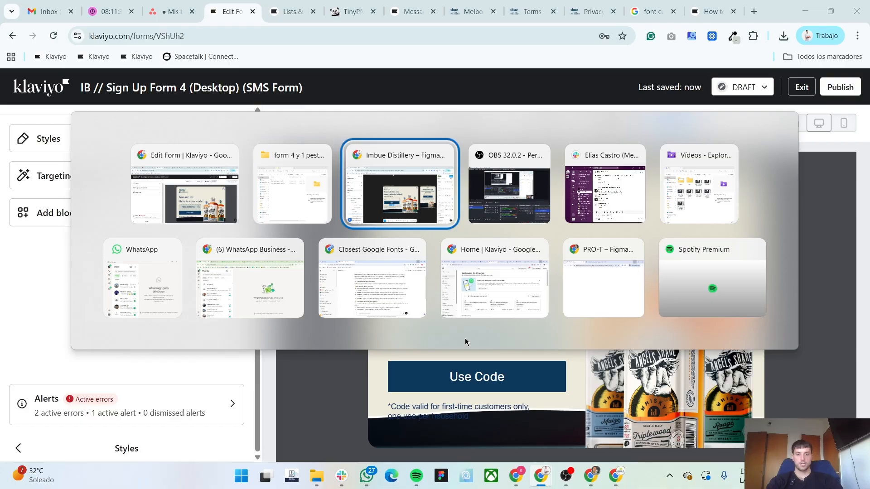
pyautogui.hscroll(5, 431, 328)
pyautogui.hotkey('alt', 'Tab')
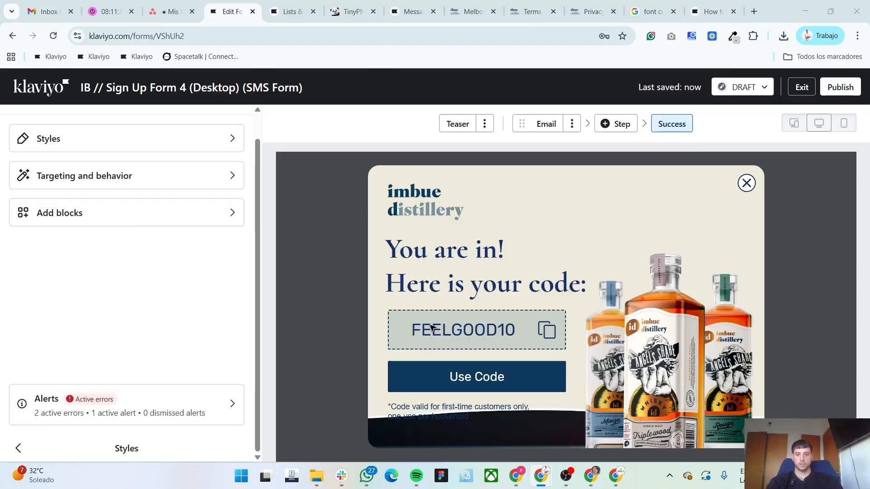
pyautogui.hotkey('alt', 'Tab')
pyautogui.hscroll(2, 423, 325)
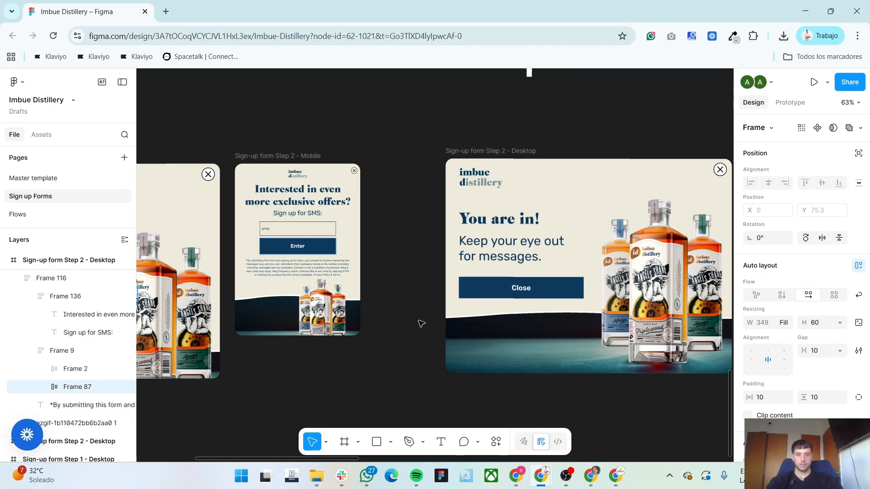
pyautogui.hscroll(5, 251, 307)
pyautogui.moveTo(240, 305); pyautogui.dragTo(248, 316)
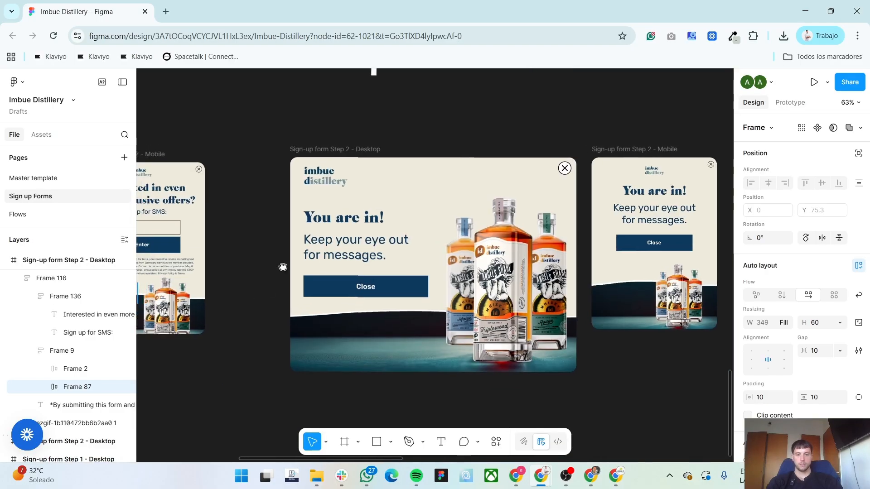
# - Copy the heading text from the Figma design and replace the Success step's heading in Klaviyo with "You are in!"
pyautogui.click(349, 218)
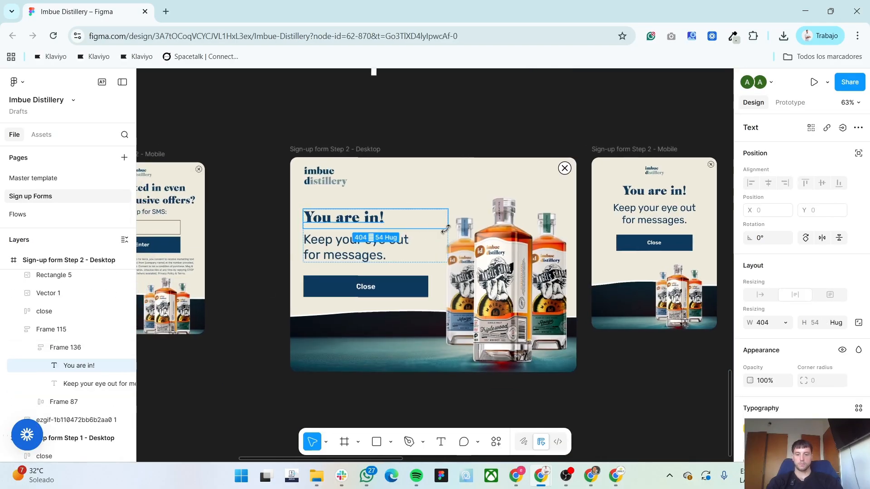
pyautogui.hotkey('alt', 'Tab')
pyautogui.click(471, 295)
pyautogui.hotkey('alt', 'Tab')
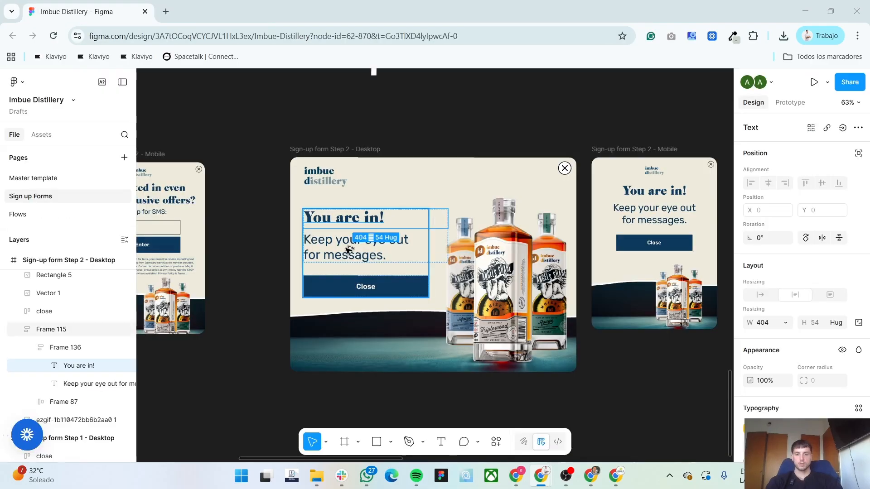
pyautogui.keyDown('shift'); pyautogui.click(346, 252); pyautogui.keyUp('shift')
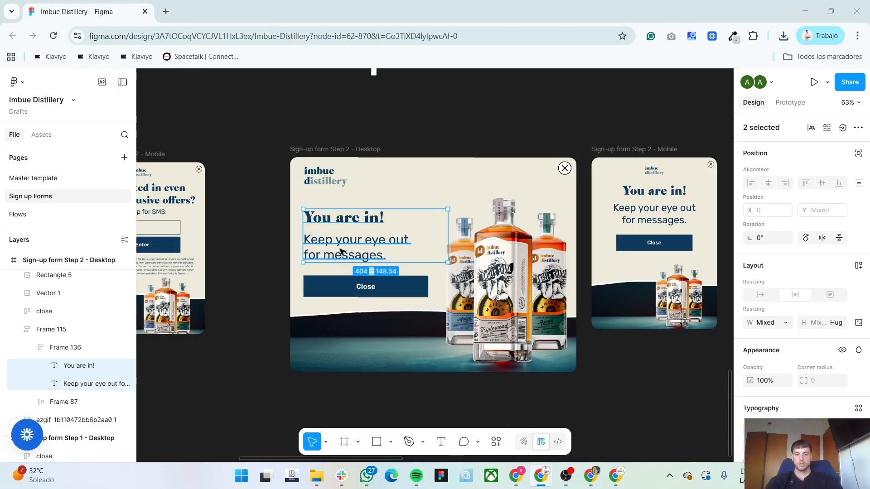
pyautogui.doubleClick(352, 220)
pyautogui.hotkey('alt', 'Tab')
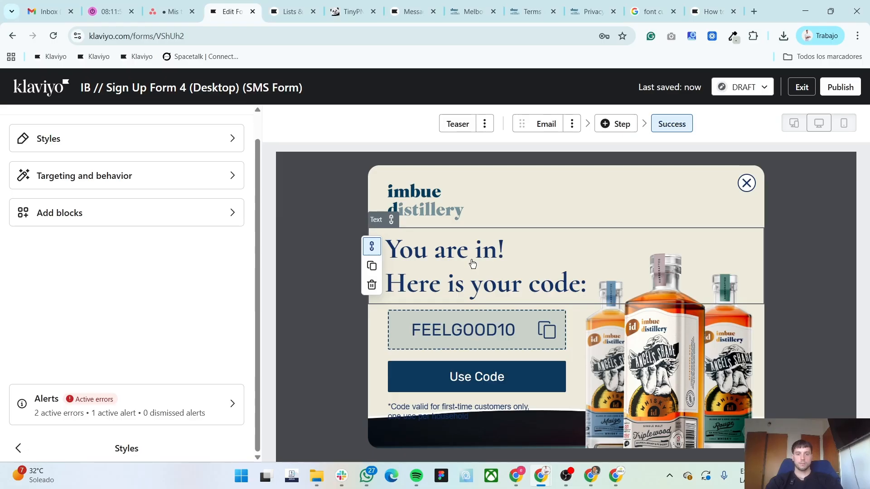
pyautogui.write('You are in!')
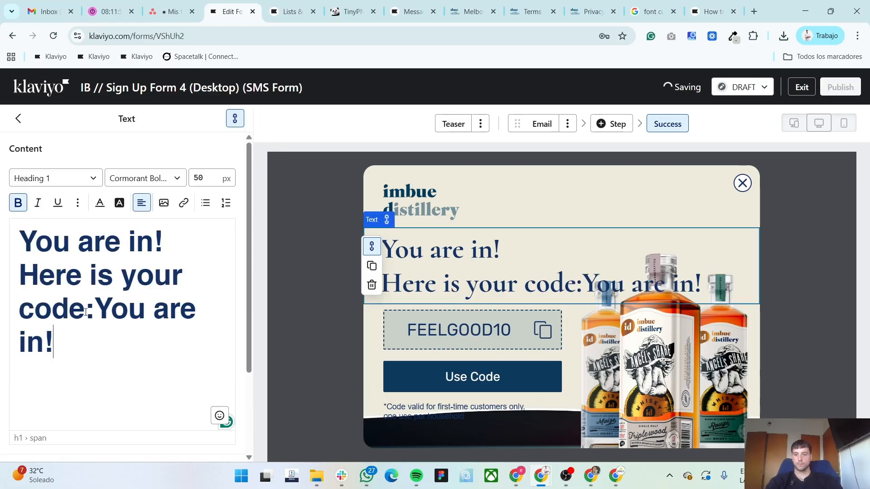
pyautogui.hotkey('ctrl', 'a')
pyautogui.write('You are in!')
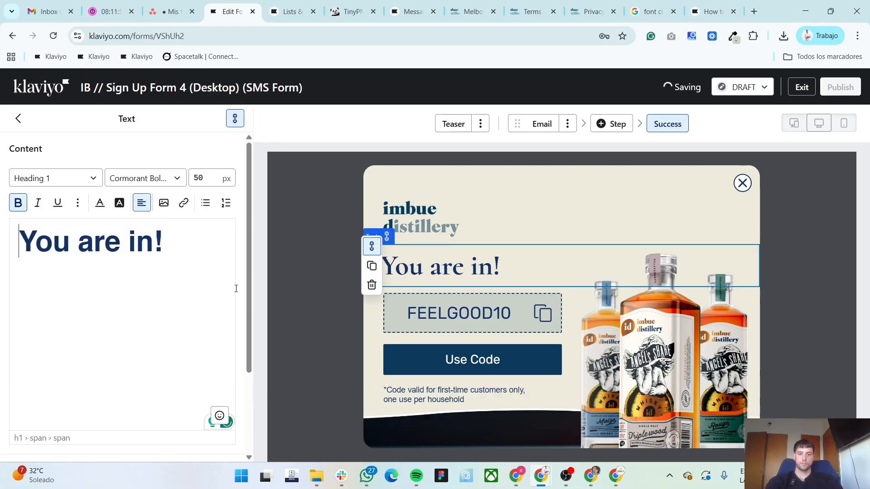
# - Duplicate the heading block and replace the copy's text with "Keep your eye out for messages." from the Figma design
pyautogui.hotkey('alt', 'Tab')
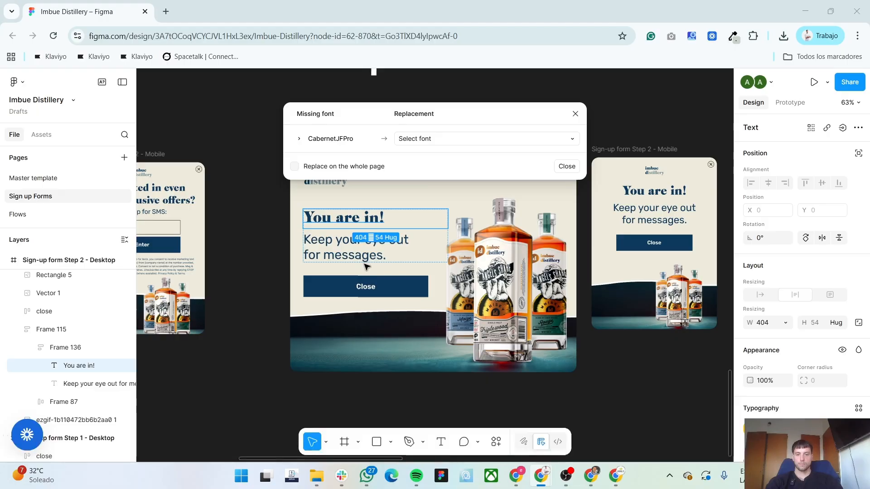
pyautogui.click(349, 256)
pyautogui.hotkey('alt', 'Tab')
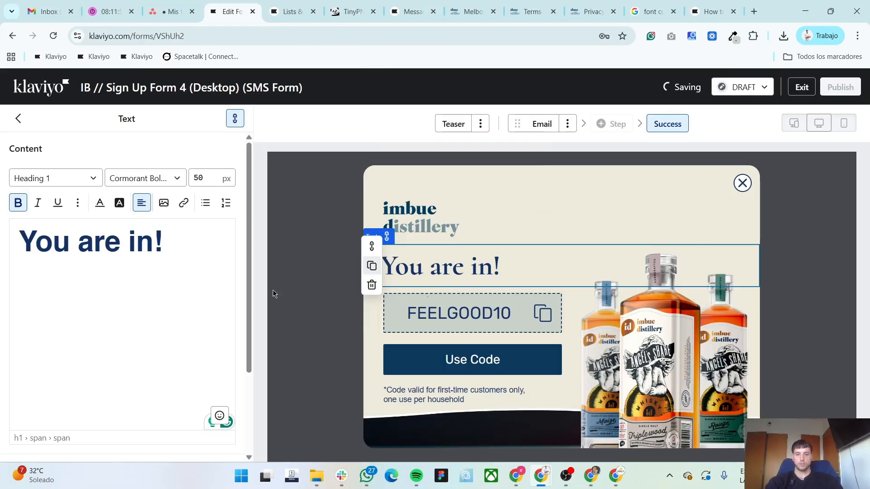
pyautogui.write('Keep your eye out for messages.')
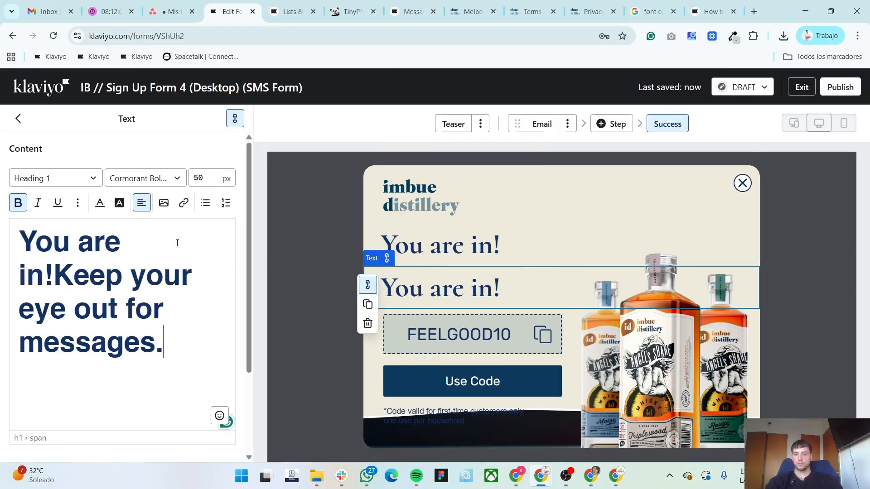
pyautogui.moveTo(57, 278); pyautogui.dragTo(19, 238)
pyautogui.press('BackSpace')
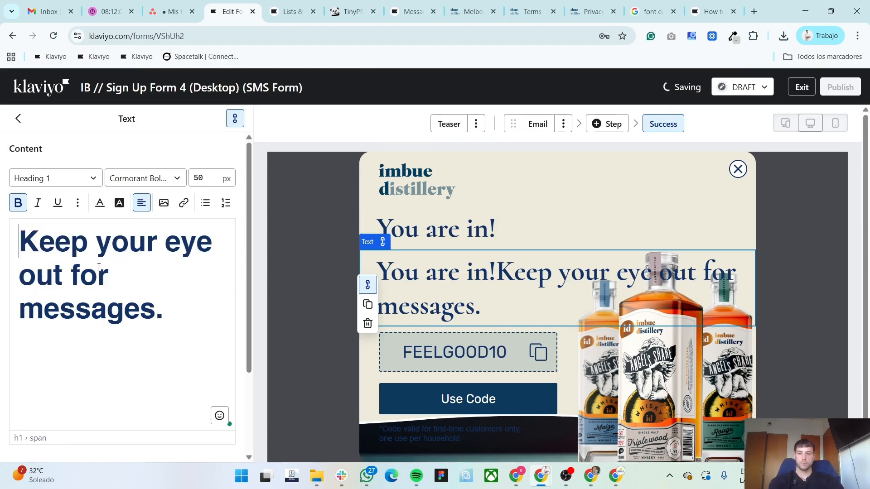
# - Set the "Keep your eye out for messages." text to Rubik Normal at 30 px
pyautogui.hotkey('ctrl', 'a')
pyautogui.click(119, 179)
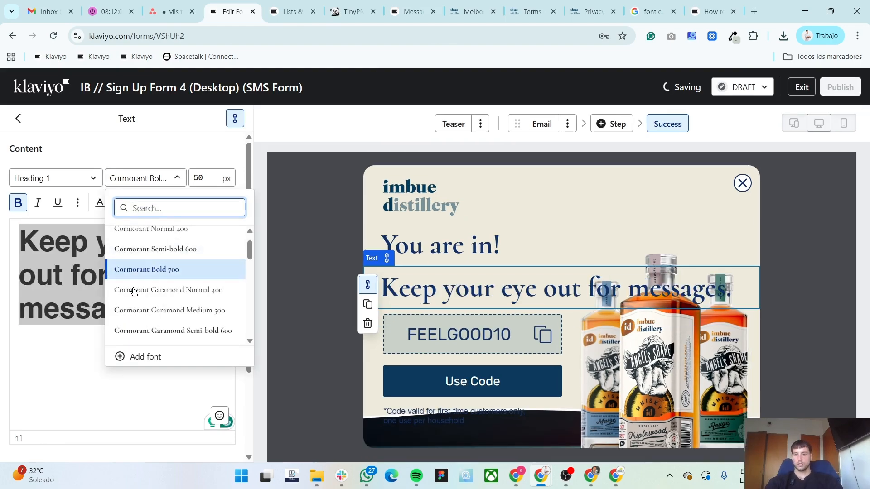
pyautogui.scroll(-2, 144, 308)
pyautogui.click(149, 313)
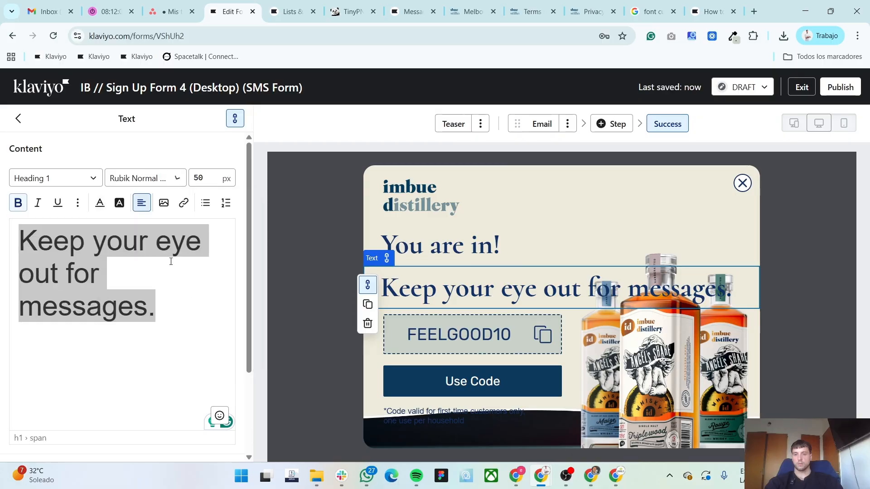
pyautogui.doubleClick(209, 175)
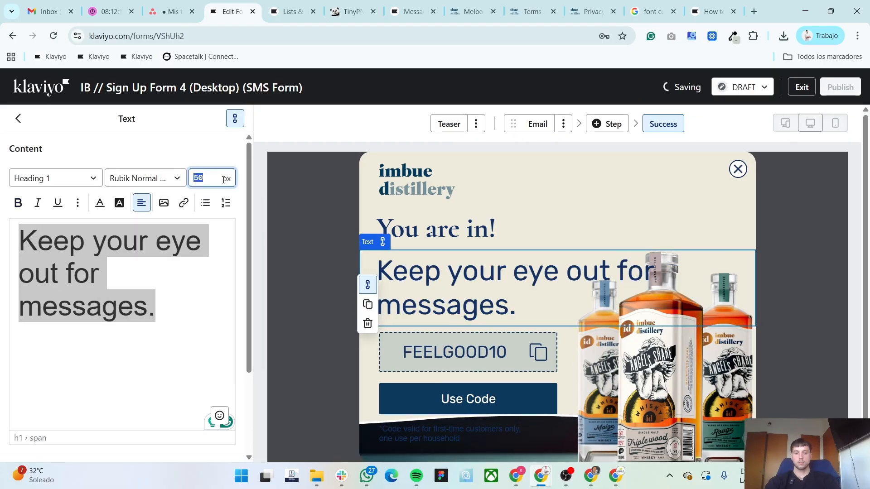
pyautogui.write('30')
# - Check the line layout in Figma and break the message text after "Keep your eye out" to match it
pyautogui.hotkey('alt', 'Tab')
pyautogui.hotkey('alt', 'Tab')
pyautogui.hotkey('alt', 'Tab')
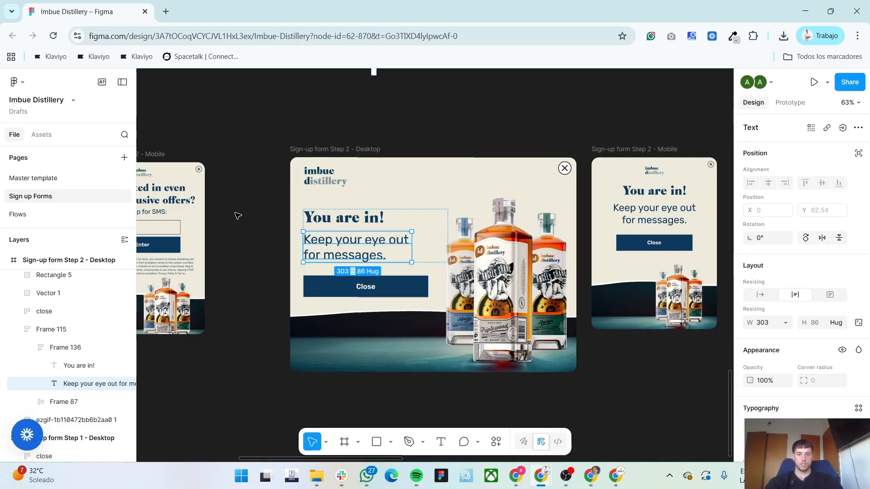
pyautogui.hotkey('alt', 'Tab')
pyautogui.tripleClick(165, 234)
pyautogui.click(163, 234)
pyautogui.hotkey('shift', 'Return')
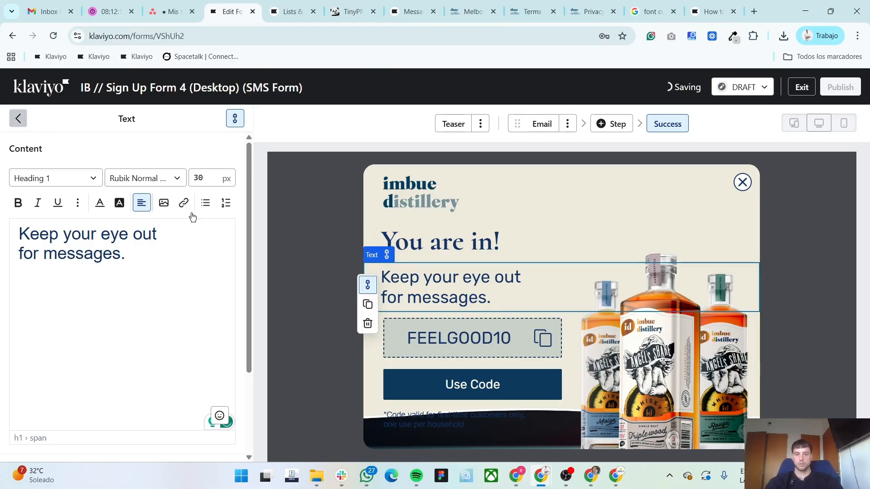
pyautogui.click(18, 118)
# - Delete the FEELGOOD10 coupon block and the "Code valid for first-time customers only" text block from the Success step
pyautogui.click(396, 349)
pyautogui.click(375, 332)
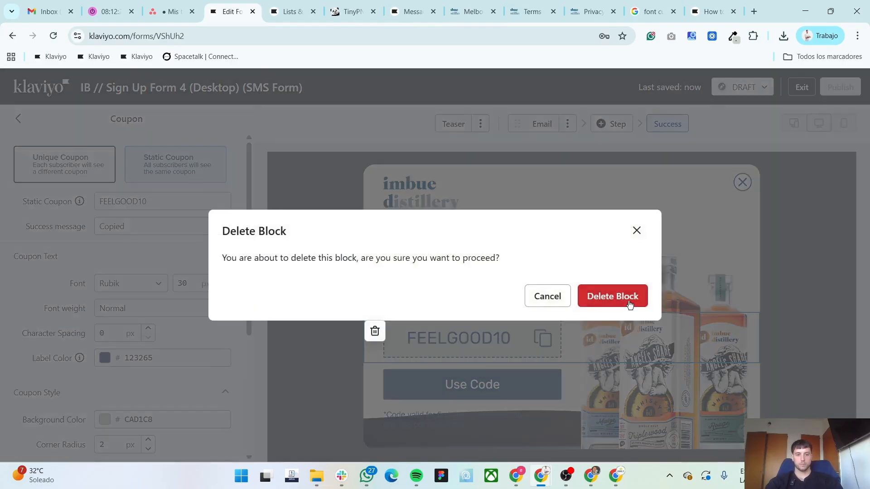
pyautogui.hotkey('alt', 'Tab')
pyautogui.hotkey('alt', 'Tab')
pyautogui.click(481, 396)
pyautogui.click(374, 437)
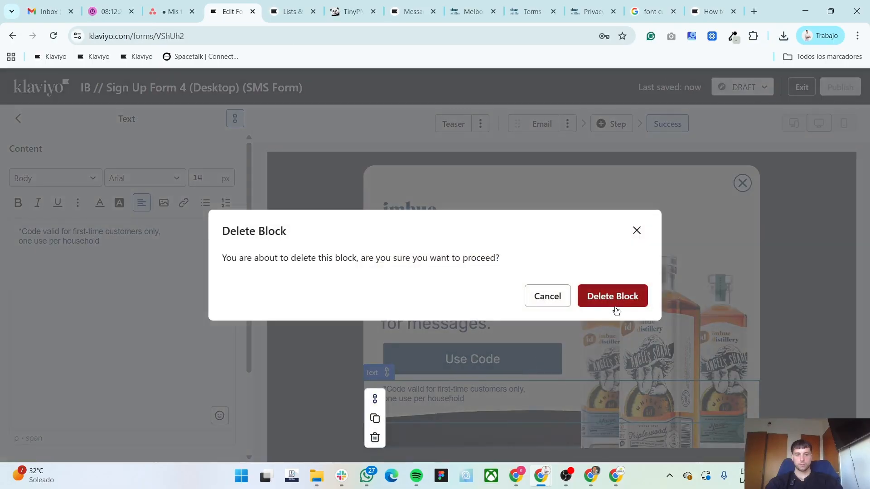
pyautogui.click(612, 297)
# - Check the button in the Figma design and change the Success step's button text to "Close"
pyautogui.click(511, 378)
pyautogui.hotkey('alt', 'Tab')
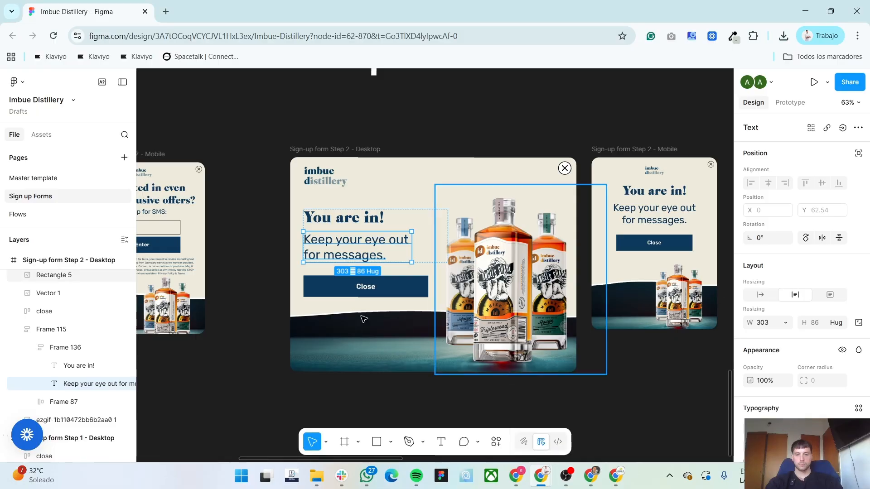
pyautogui.click(365, 288)
pyautogui.hotkey('alt', 'Tab')
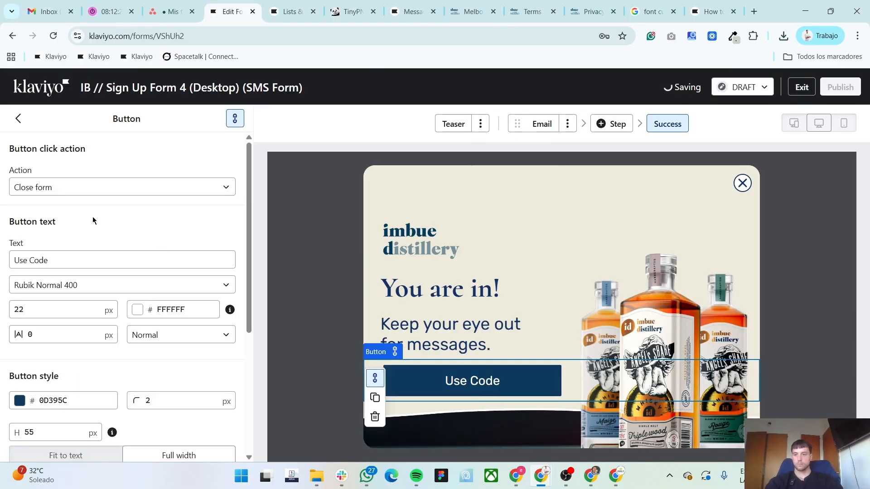
pyautogui.tripleClick(69, 263)
pyautogui.write('Close')
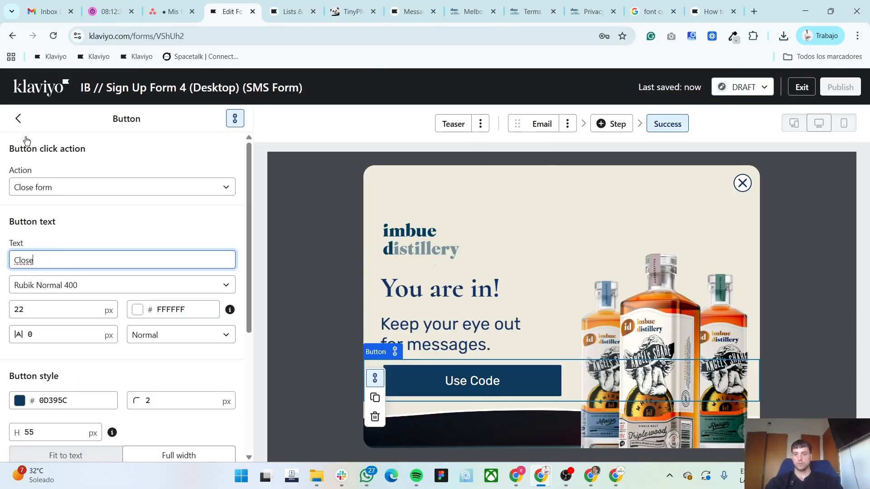
# - Set the Close button's bottom block padding to 100 px and go back to the form's Email step
pyautogui.scroll(-5, 203, 398)
pyautogui.doubleClick(78, 443)
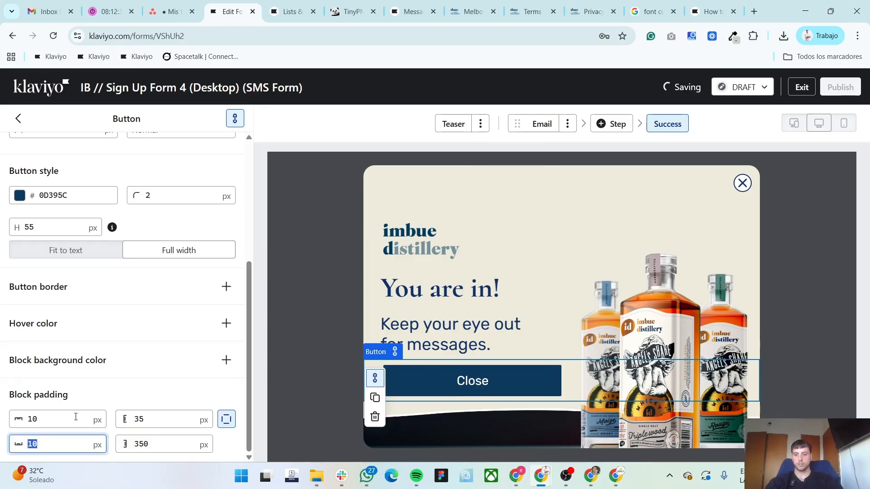
pyautogui.write('150')
pyautogui.press('BackSpace')
pyautogui.press('BackSpace')
pyautogui.write('00')
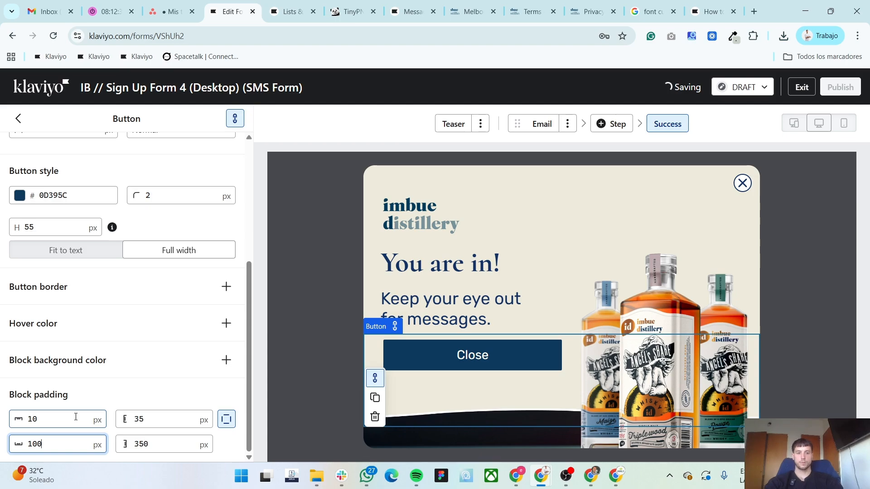
pyautogui.scroll(5, 27, 289)
pyautogui.click(17, 122)
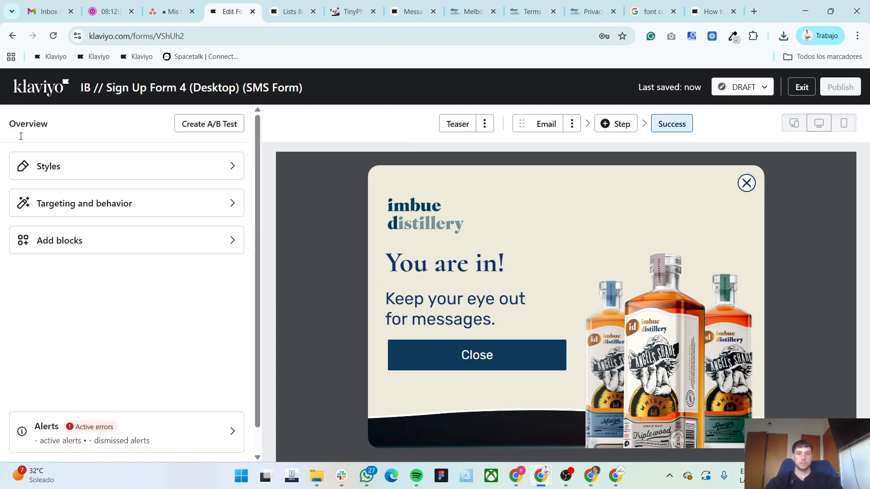
pyautogui.click(546, 124)
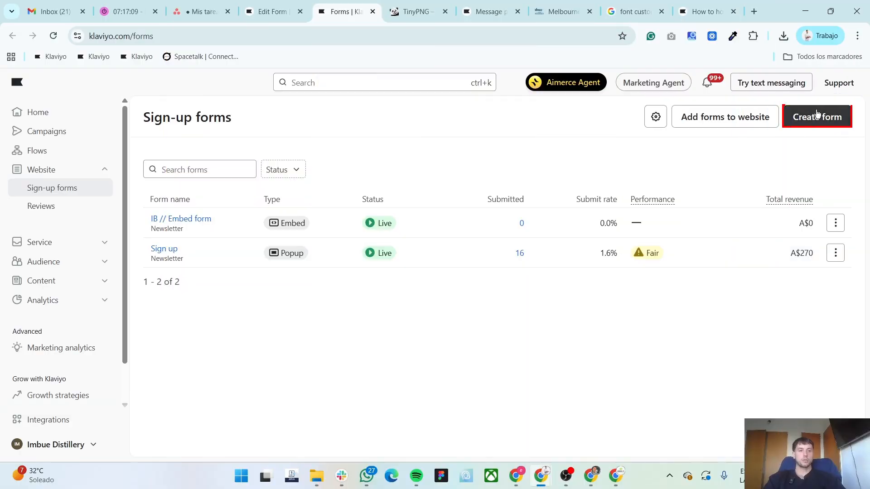
# - Create a blank popup form named "IB // Sign Up Form 1 (Desktop) (Home page)" and open it in the editor
pyautogui.click(821, 119)
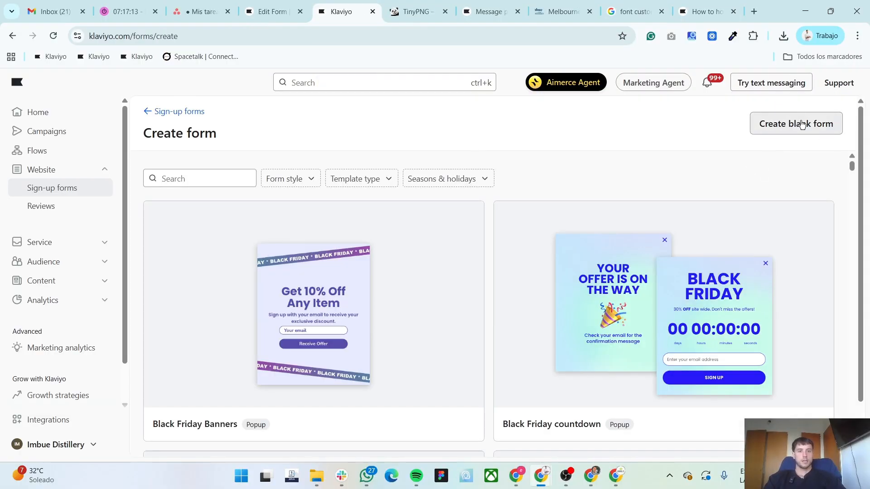
pyautogui.click(802, 125)
pyautogui.click(740, 155)
pyautogui.write('IB // Sign Up Form 1 (Desktop) (Home page)')
pyautogui.click(736, 209)
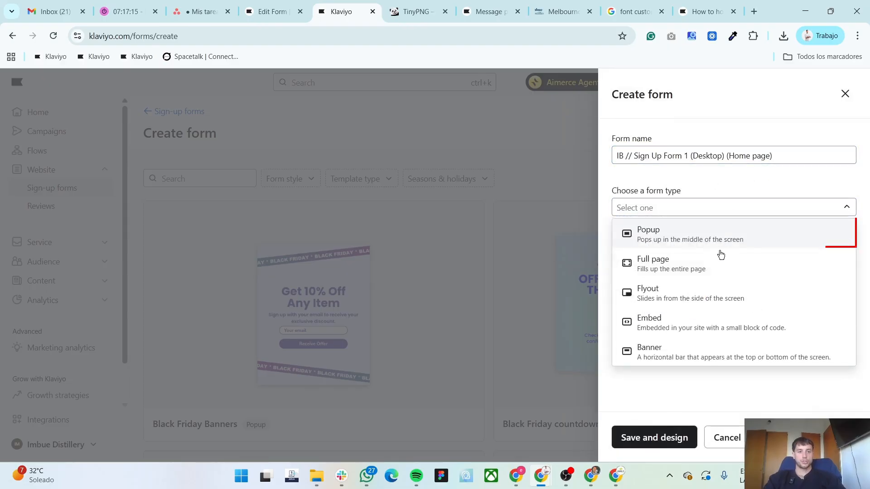
pyautogui.click(675, 247)
pyautogui.click(677, 259)
pyautogui.scroll(-3, 703, 354)
pyautogui.scroll(2, 698, 317)
pyautogui.click(684, 344)
pyautogui.click(653, 443)
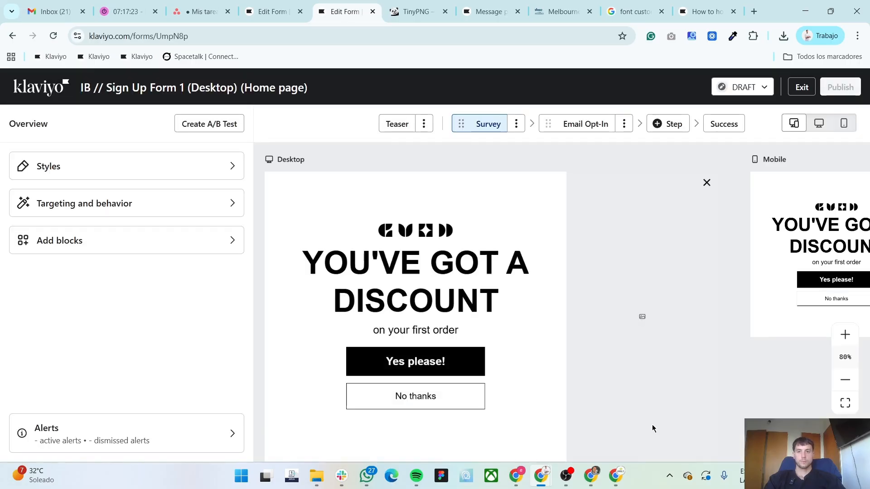
# - Examine the Form 1 and Form 2 desktop designs in the Figma file, then return to the Klaviyo form editor
pyautogui.moveTo(541, 475)
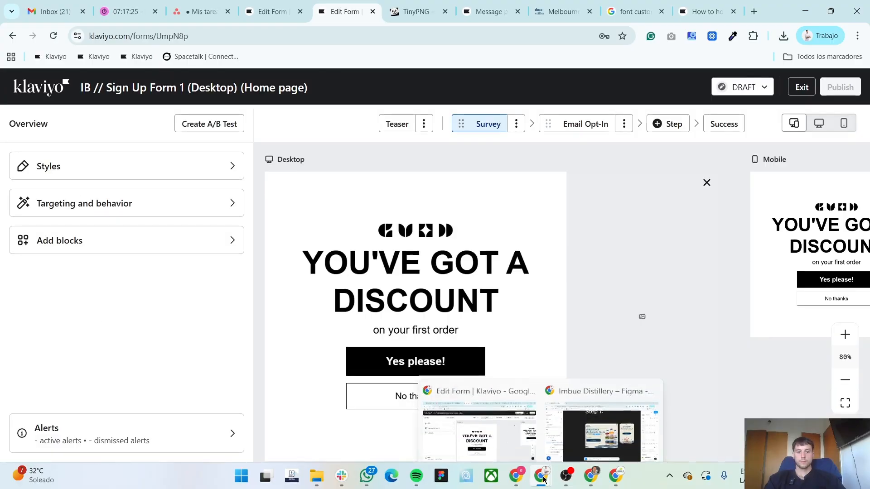
pyautogui.click(605, 428)
pyautogui.scroll(-5, 240, 271)
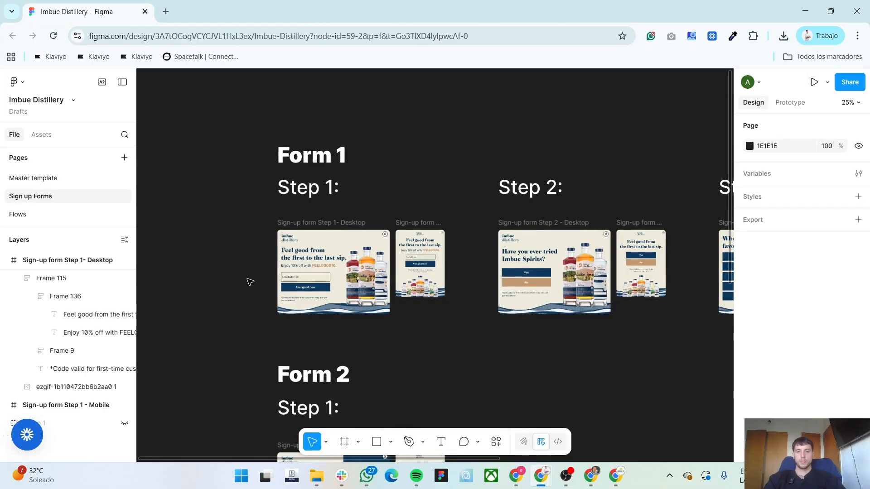
pyautogui.scroll(-8, 248, 282)
pyautogui.scroll(6, 301, 315)
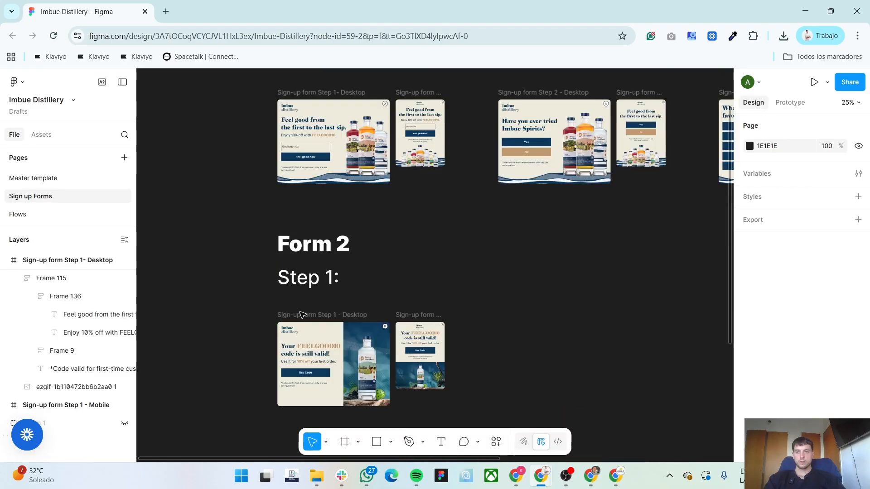
pyautogui.scroll(-7, 265, 340)
pyautogui.scroll(6, 266, 331)
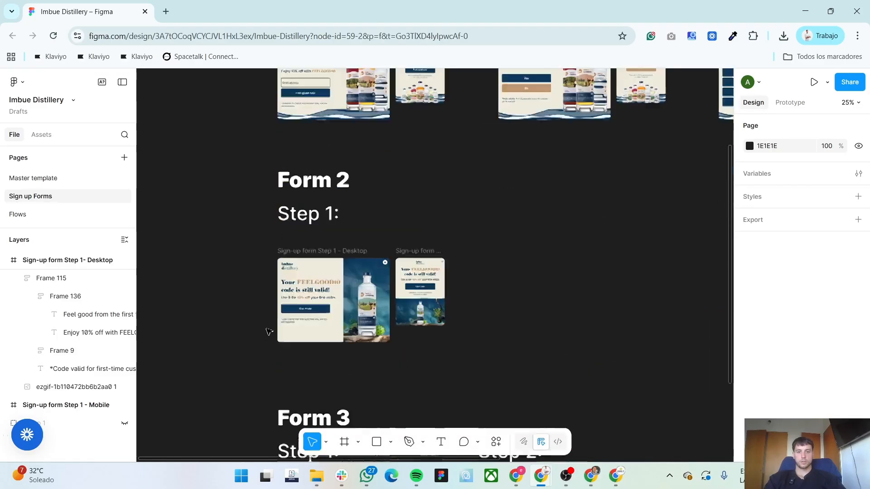
pyautogui.scroll(-2, 233, 357)
pyautogui.scroll(3, 233, 323)
pyautogui.scroll(3, 272, 294)
pyautogui.hscroll(2, 272, 294)
pyautogui.scroll(-5, 315, 369)
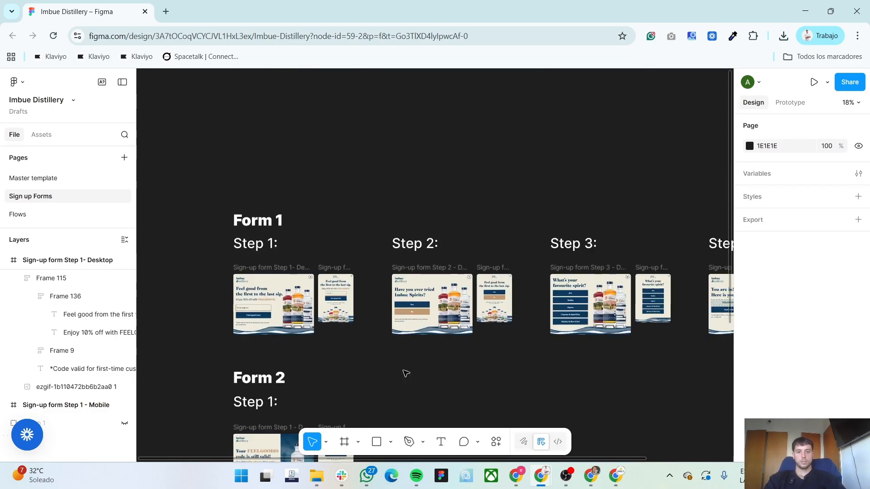
pyautogui.scroll(-3, 399, 203)
pyautogui.scroll(5, 372, 361)
pyautogui.scroll(-4, 372, 361)
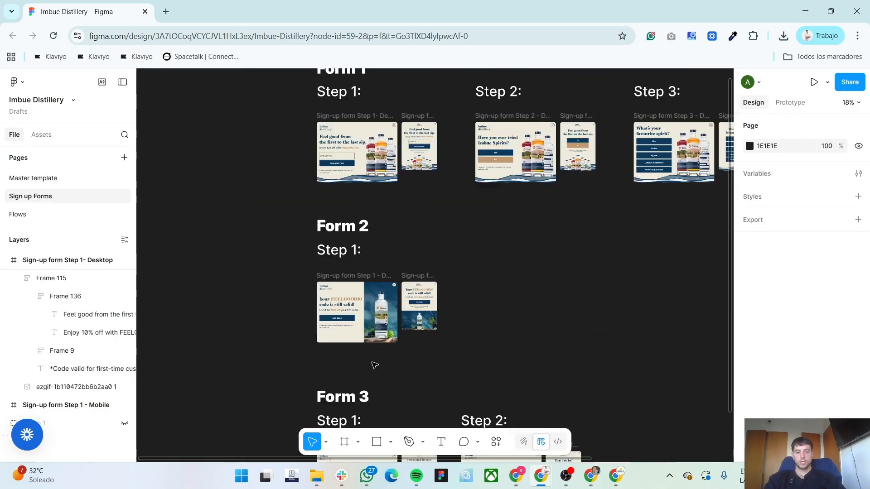
pyautogui.scroll(3, 397, 224)
pyautogui.moveTo(398, 235); pyautogui.dragTo(462, 218)
pyautogui.scroll(-2, 461, 217)
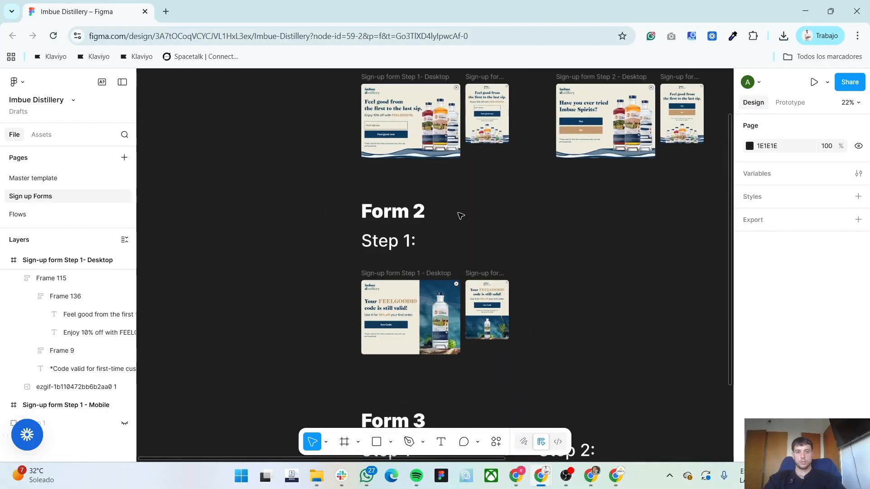
pyautogui.scroll(1, 443, 166)
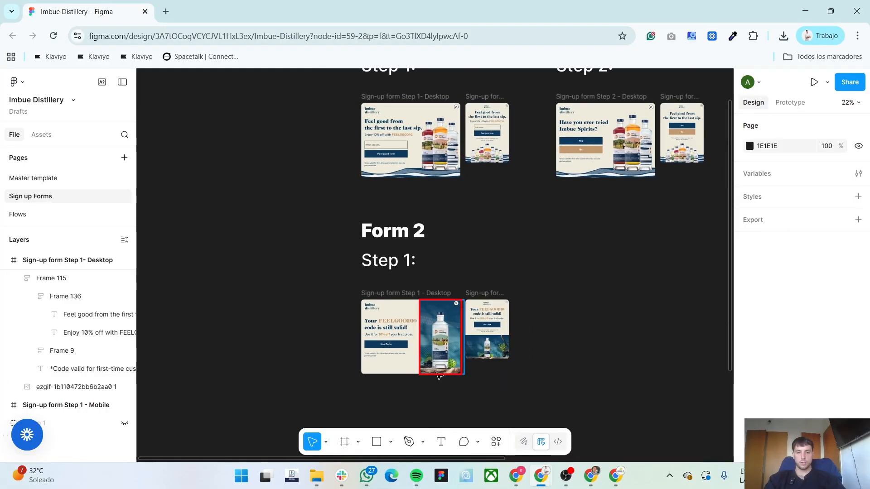
pyautogui.scroll(3, 422, 335)
pyautogui.scroll(3, 416, 321)
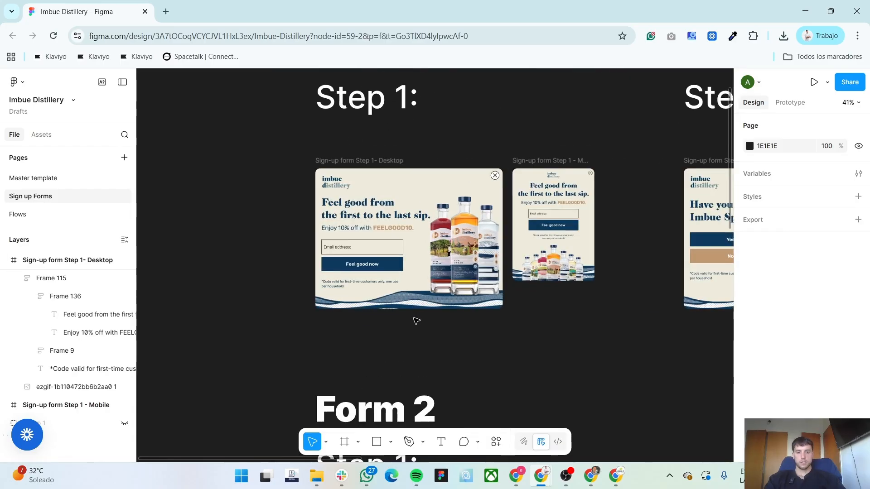
pyautogui.scroll(1, 416, 321)
pyautogui.scroll(2, 275, 314)
pyautogui.scroll(-1, 275, 314)
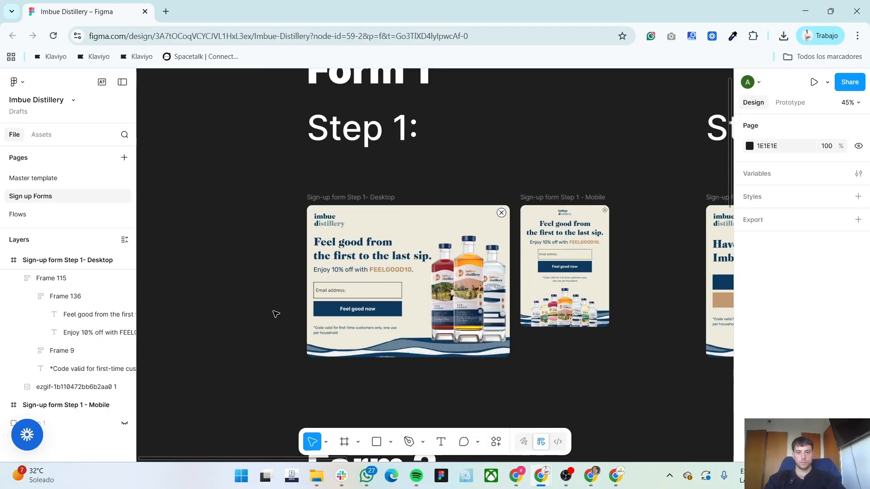
pyautogui.hotkey('alt', 'Tab')
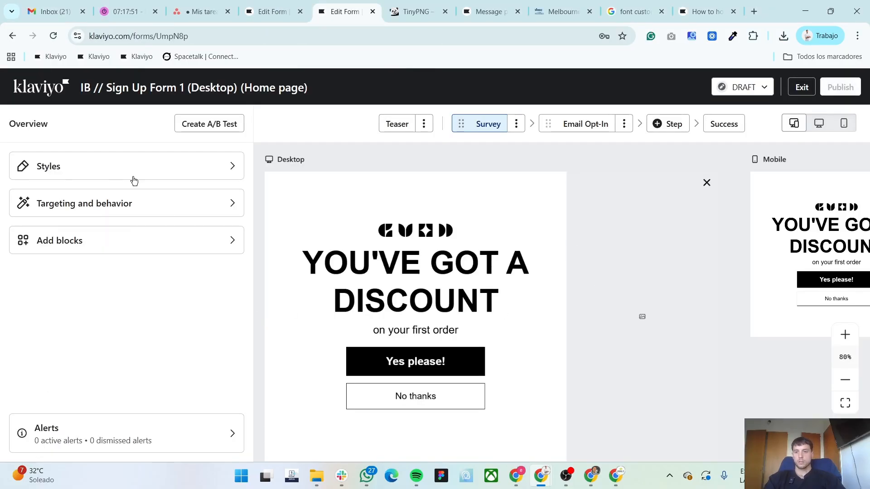
# - Restrict the form to desktop devices in its targeting and behavior settings
pyautogui.click(132, 176)
pyautogui.press('Escape')
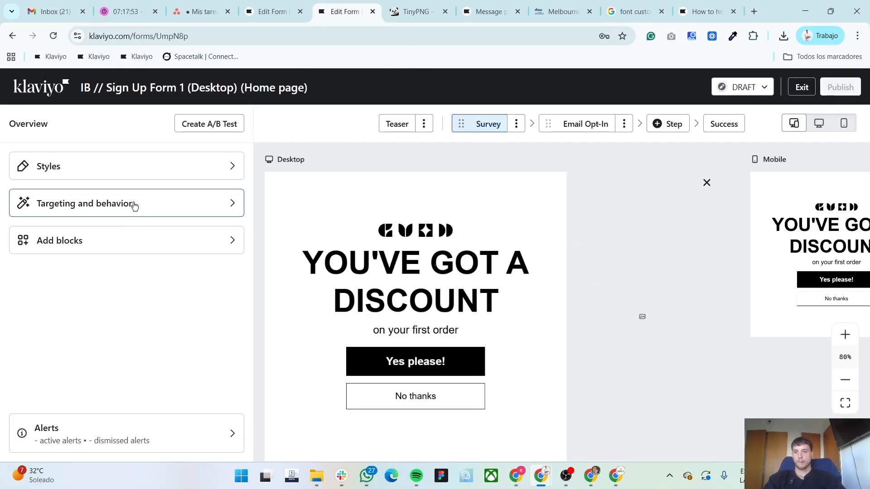
pyautogui.click(135, 204)
pyautogui.scroll(-8, 84, 223)
pyautogui.click(78, 216)
pyautogui.scroll(10, 144, 348)
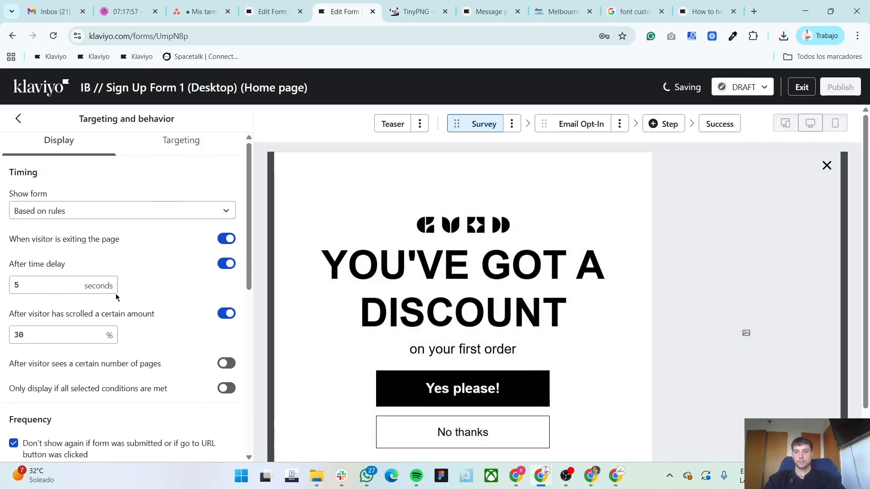
pyautogui.click(18, 119)
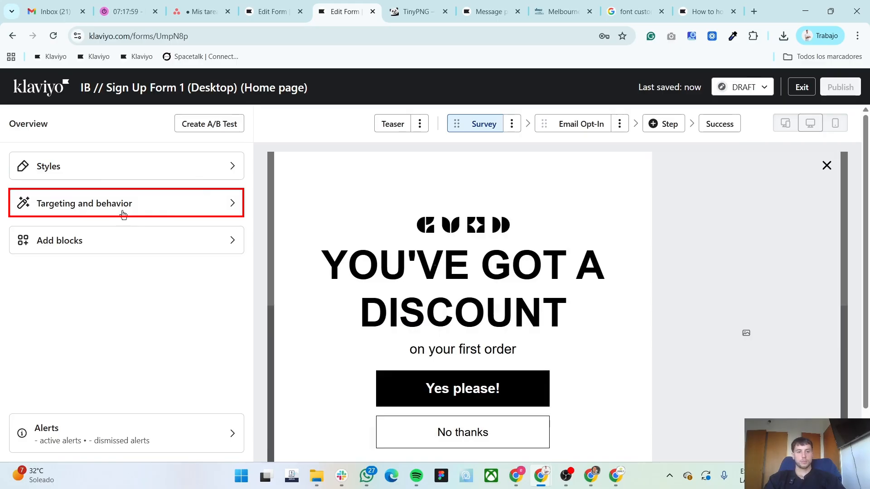
# - Remove the side image from the form's styles by choosing the no side image layout
pyautogui.click(137, 175)
pyautogui.scroll(-2, 114, 320)
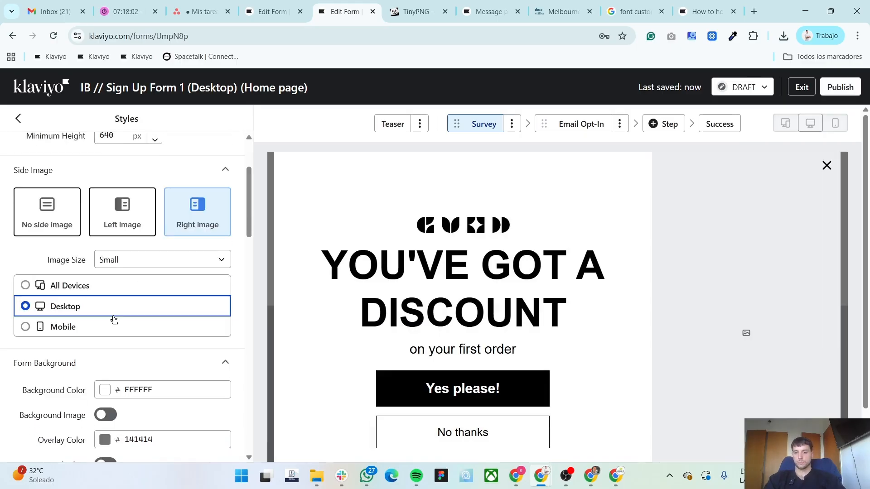
pyautogui.scroll(2, 44, 324)
pyautogui.click(46, 279)
pyautogui.scroll(2, 171, 353)
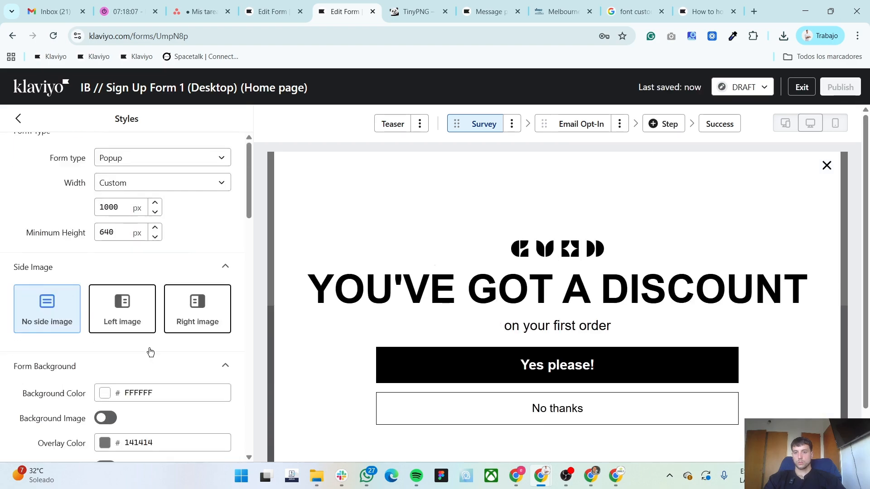
# - Set the form's custom width to 700 px and its minimum height to 500 px
pyautogui.doubleClick(114, 222)
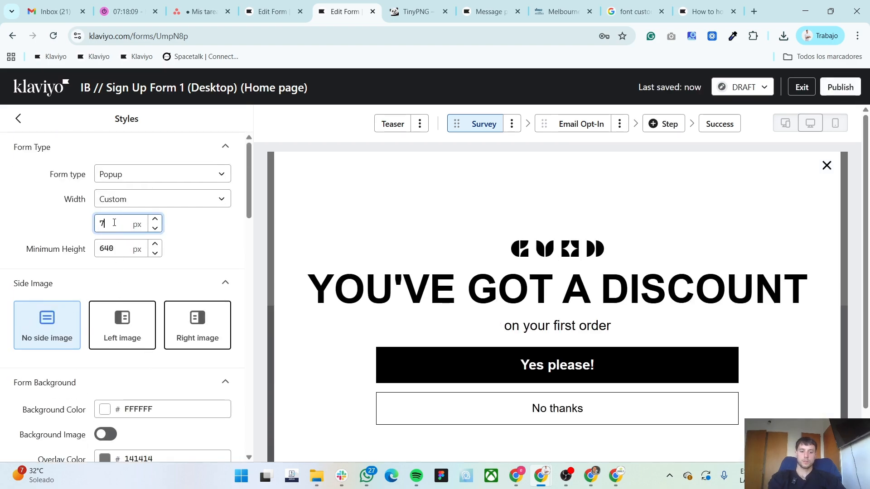
pyautogui.doubleClick(103, 247)
pyautogui.write('5')
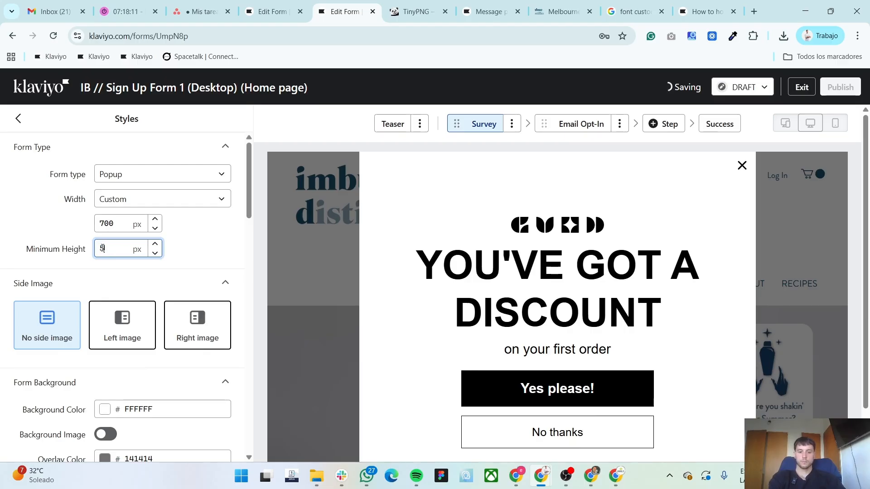
pyautogui.write('00')
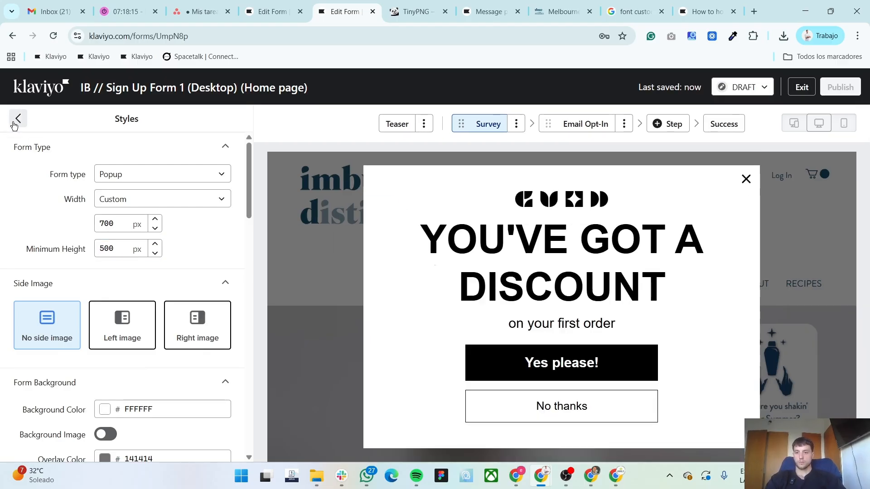
pyautogui.click(16, 122)
# - Enable the form's background image and choose "Sign-up form Step 1- Desktop (9)" from the image library
pyautogui.click(107, 172)
pyautogui.scroll(-3, 132, 349)
pyautogui.scroll(-1, 132, 349)
pyautogui.scroll(1, 113, 340)
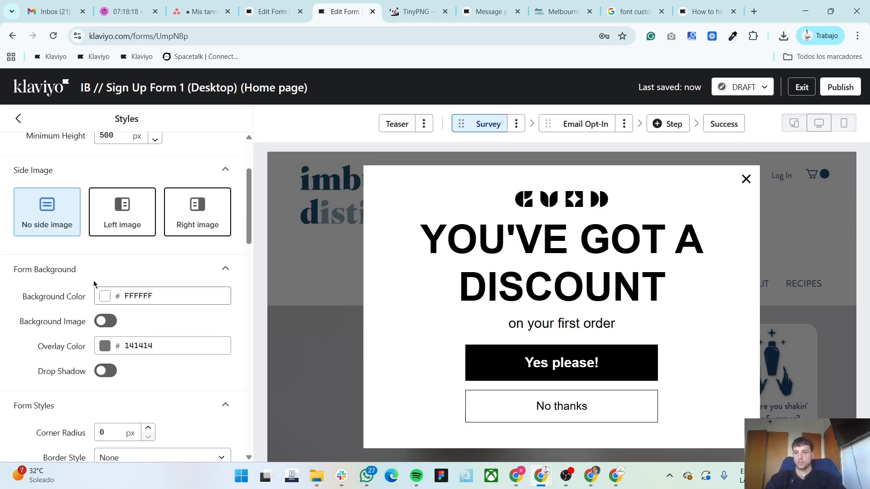
pyautogui.click(103, 321)
pyautogui.scroll(-1, 107, 355)
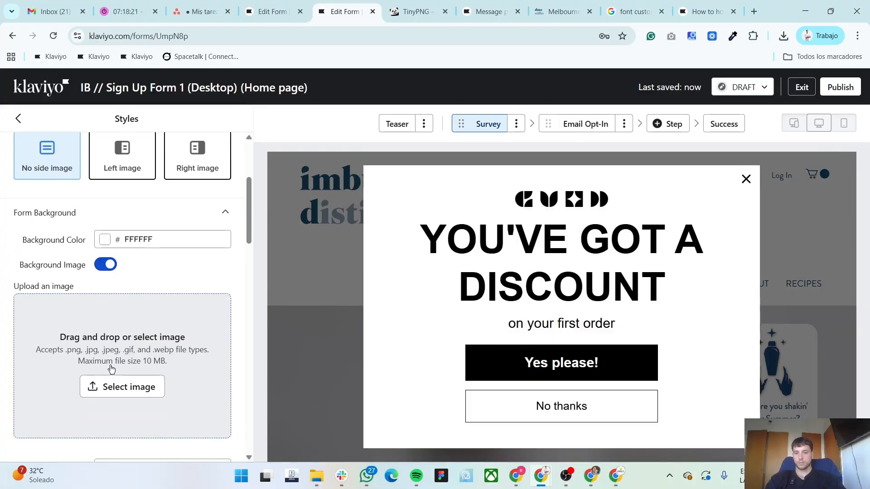
pyautogui.click(115, 368)
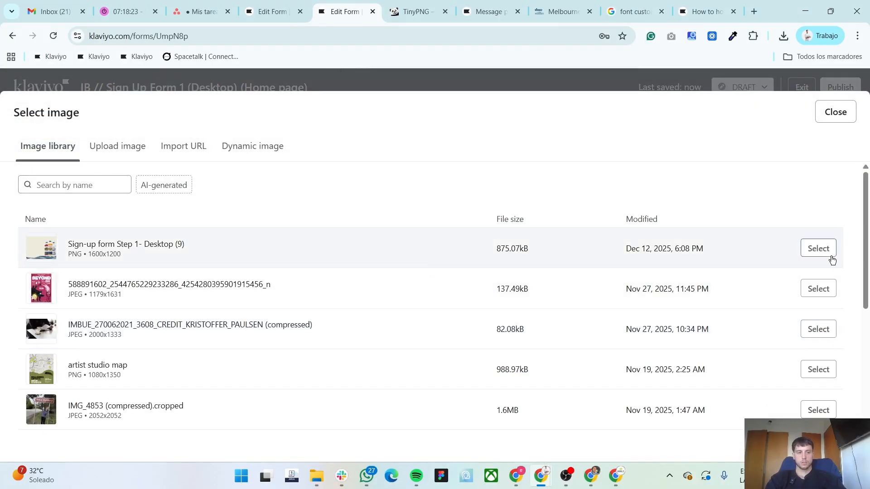
pyautogui.click(818, 249)
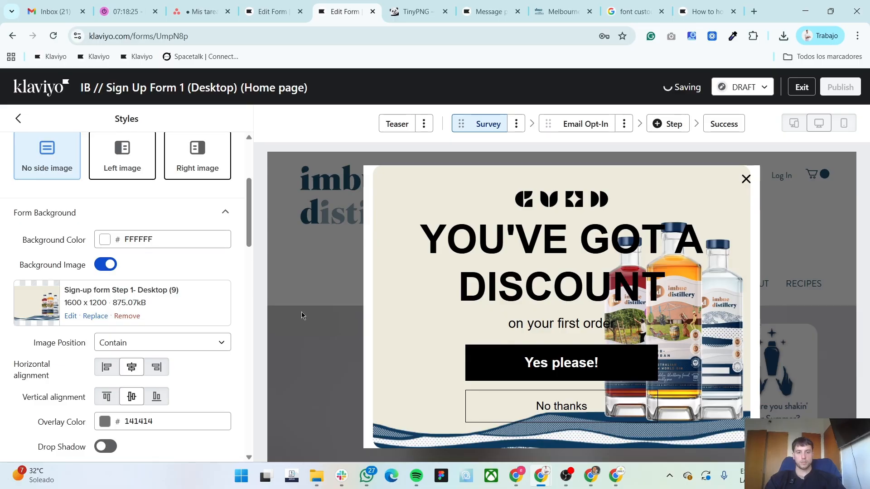
# - Set the background image position to Cover and leave the form styles
pyautogui.click(122, 340)
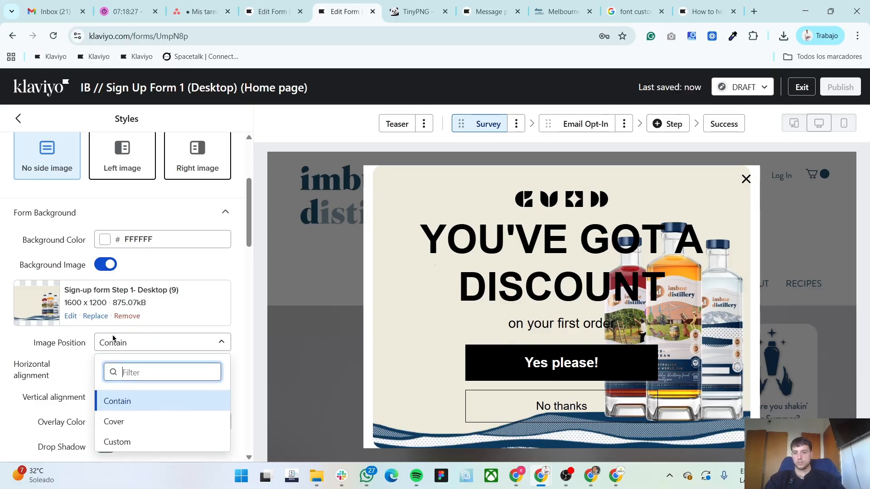
pyautogui.click(113, 423)
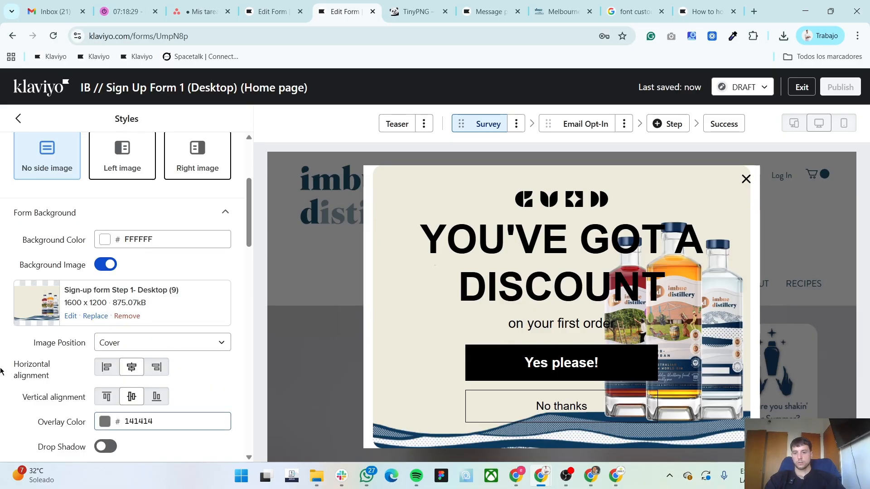
pyautogui.scroll(-4, 1, 302)
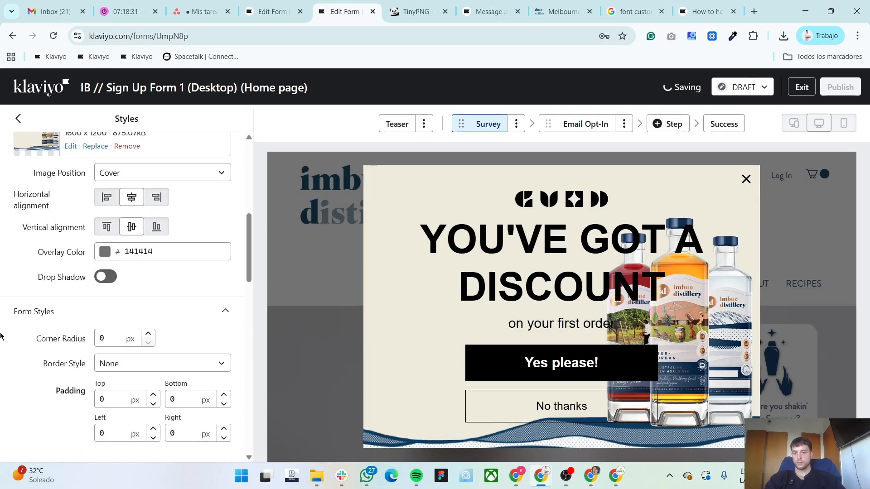
pyautogui.scroll(4, 1, 337)
pyautogui.scroll(4, 1, 317)
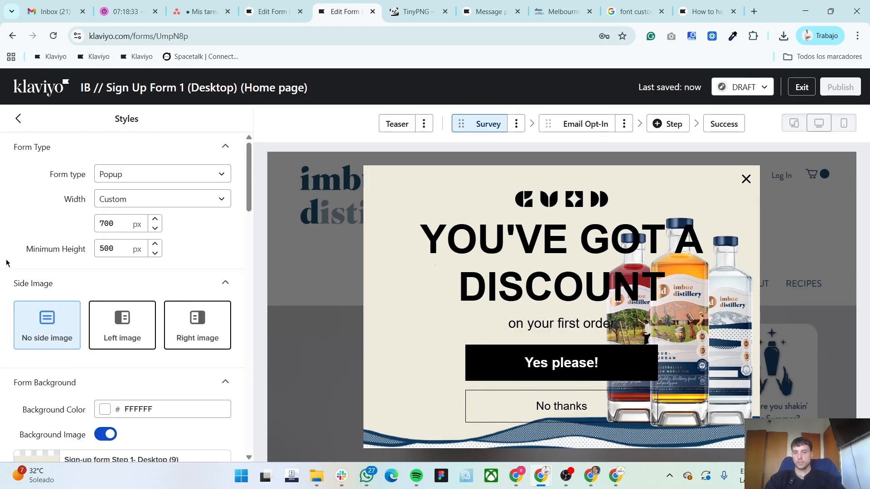
pyautogui.click(19, 119)
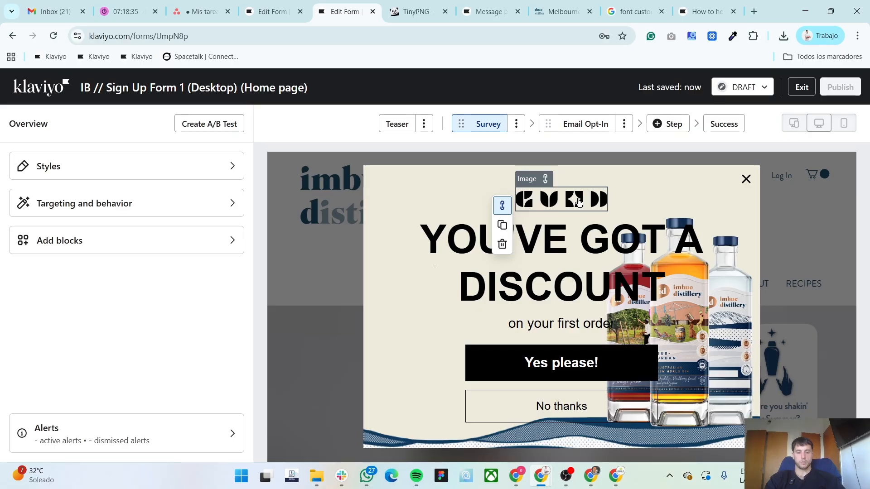
# - Replace the Survey step's logo with the uploaded image "ezgif-1b110472bb6b2aa0 1" and align it left
pyautogui.click(579, 202)
pyautogui.click(97, 201)
pyautogui.click(118, 145)
pyautogui.click(485, 313)
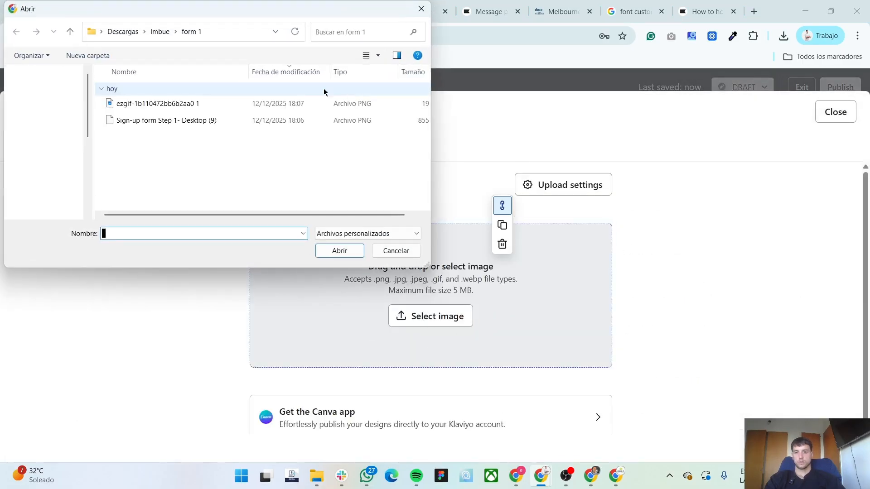
pyautogui.doubleClick(189, 107)
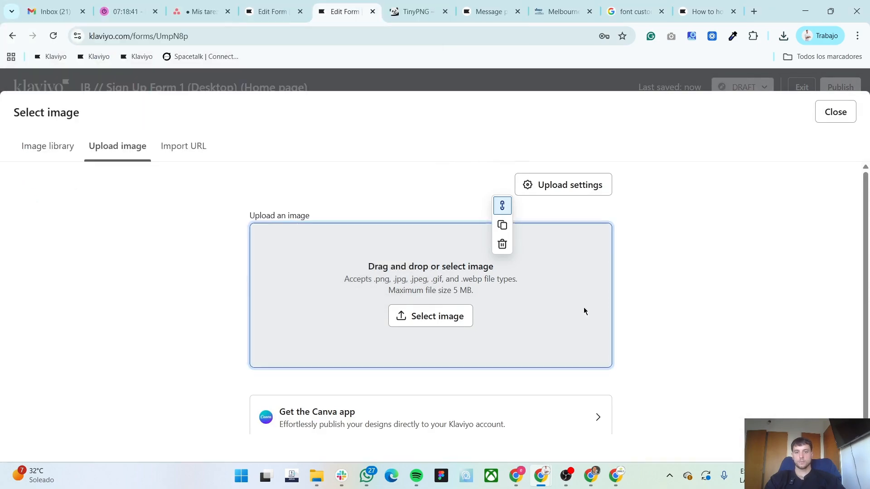
pyautogui.click(800, 423)
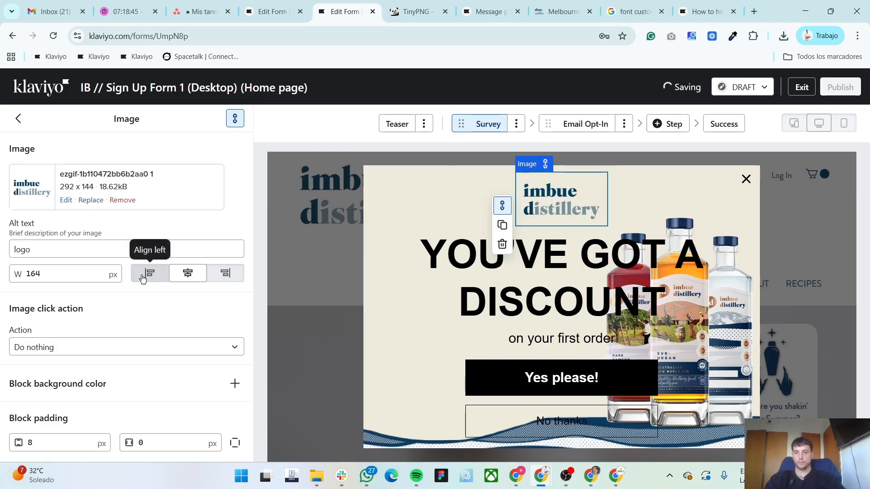
pyautogui.click(149, 273)
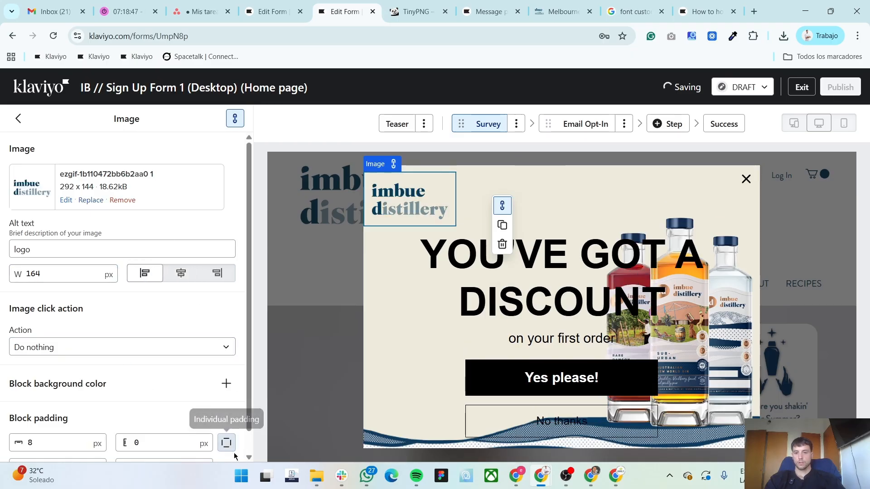
# - Set the logo image block's left padding to 20 px
pyautogui.click(156, 442)
pyautogui.write('24')
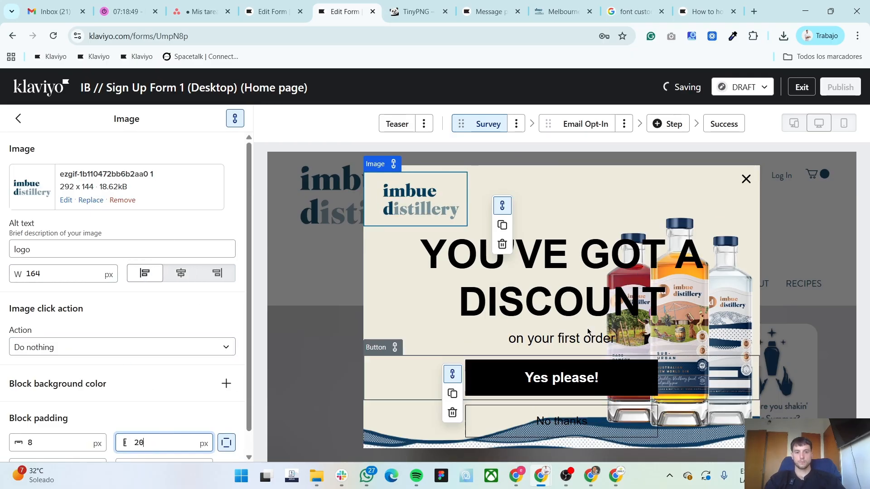
# - Replace the Survey step's main heading with "Feel good from the first to the last sip." from the Figma desktop design
pyautogui.click(593, 285)
pyautogui.hotkey('alt', 'Tab')
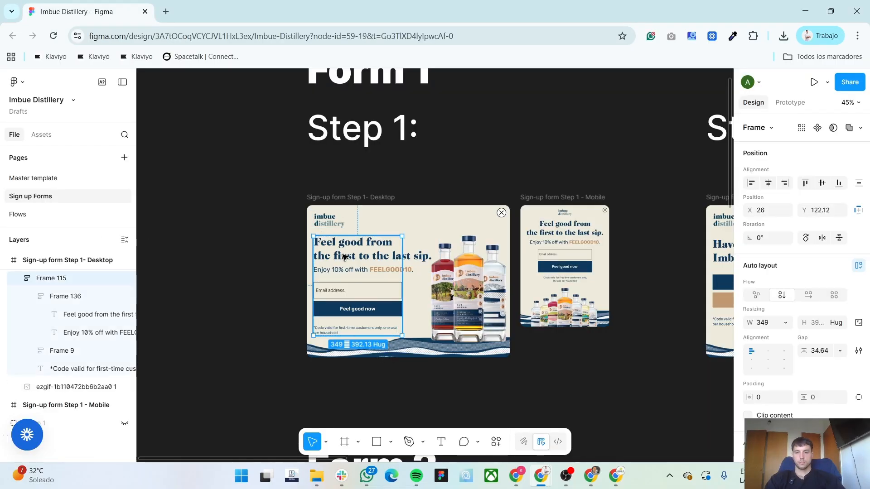
pyautogui.click(345, 257)
pyautogui.hotkey('alt', 'Tab')
pyautogui.tripleClick(85, 304)
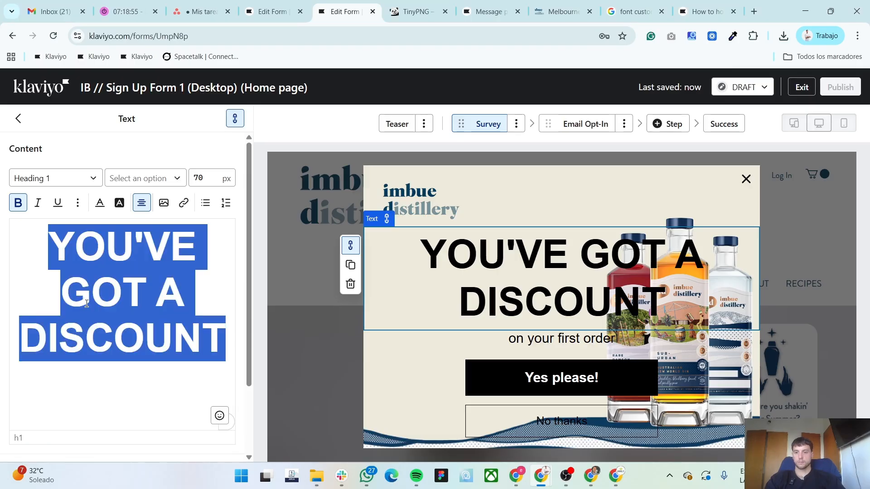
pyautogui.write('Feel good from the first to the last sip.')
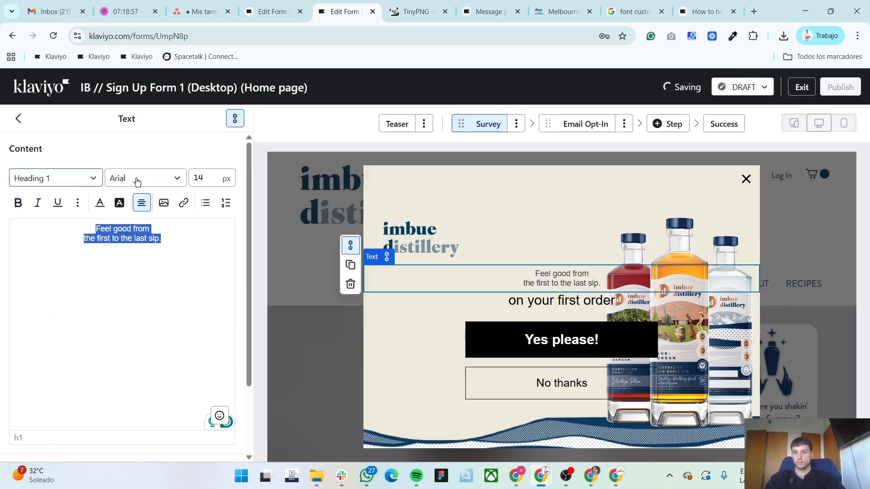
# - Try Cormorant Garamond Bold 700 as the font of the Survey step's heading
pyautogui.click(145, 178)
pyautogui.scroll(5, 182, 285)
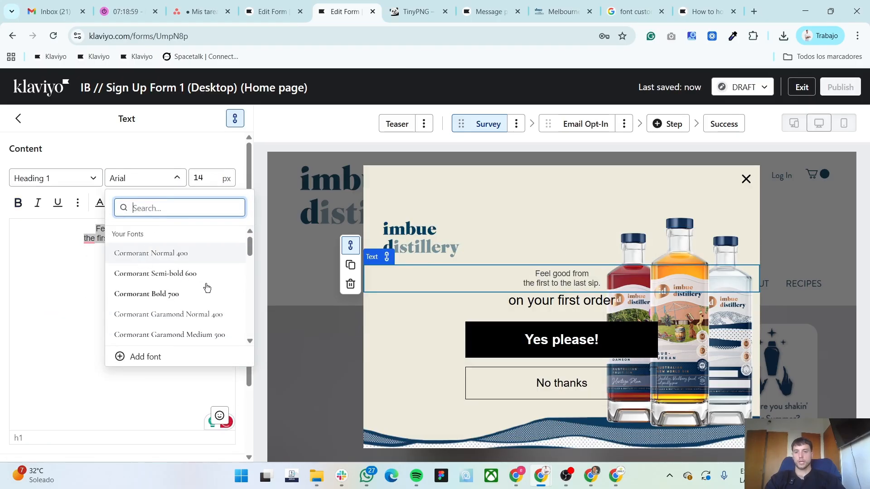
pyautogui.scroll(-2, 200, 296)
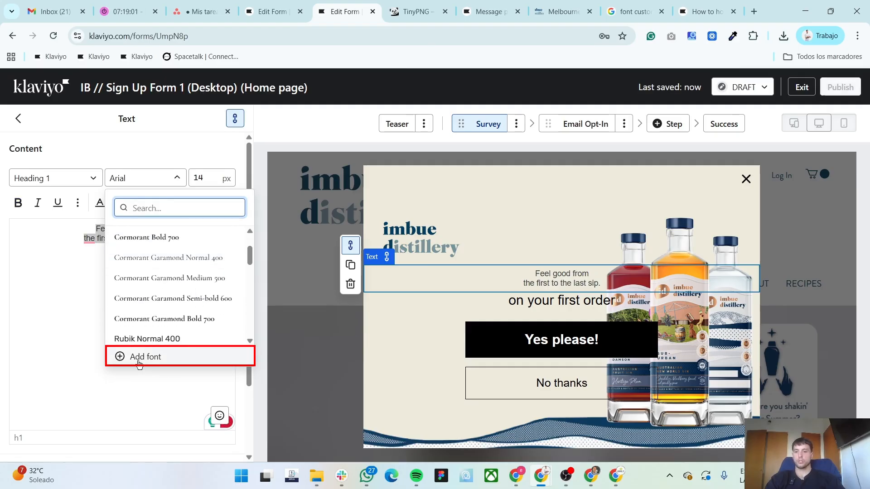
pyautogui.scroll(-1, 155, 284)
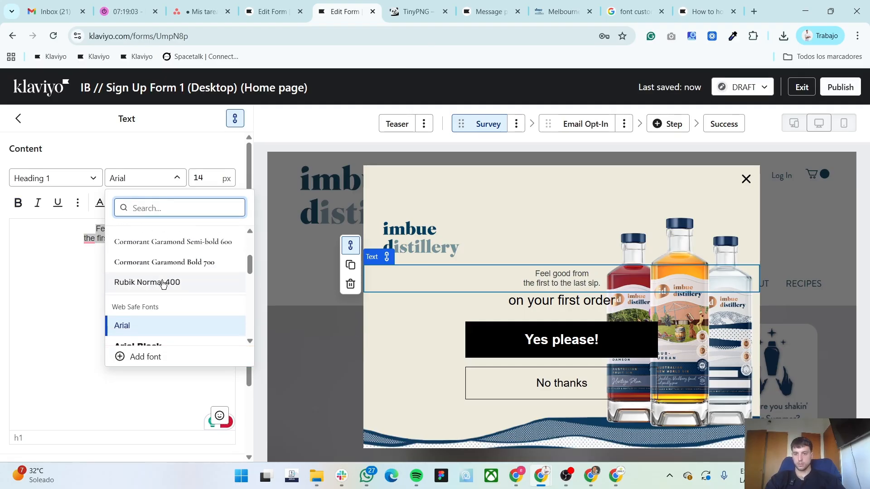
pyautogui.scroll(1, 168, 290)
pyautogui.click(181, 318)
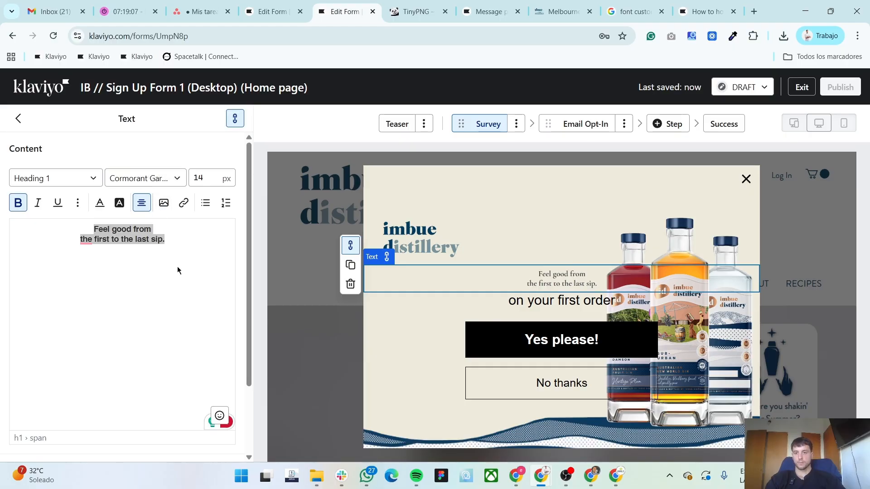
# - Set the heading font to Cormorant Bold 700 and compare it with the heading in the Figma desktop design
pyautogui.click(165, 183)
pyautogui.scroll(3, 167, 290)
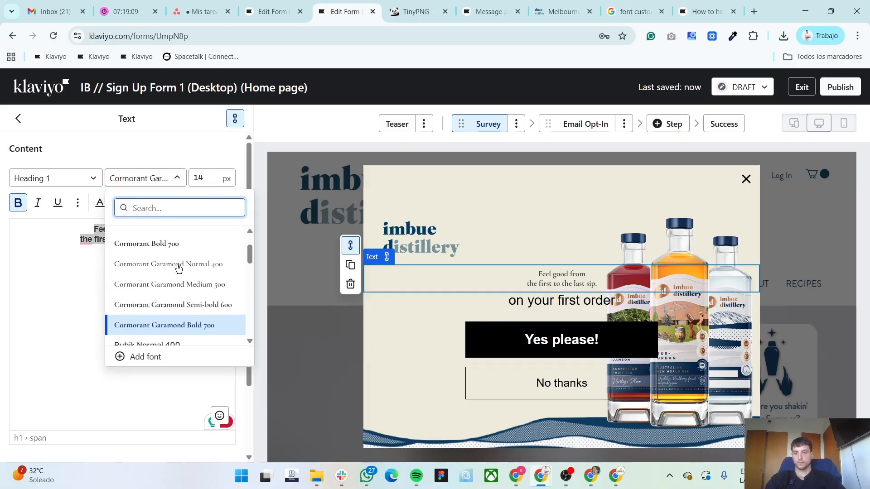
pyautogui.click(167, 298)
pyautogui.hotkey('alt', 'Tab')
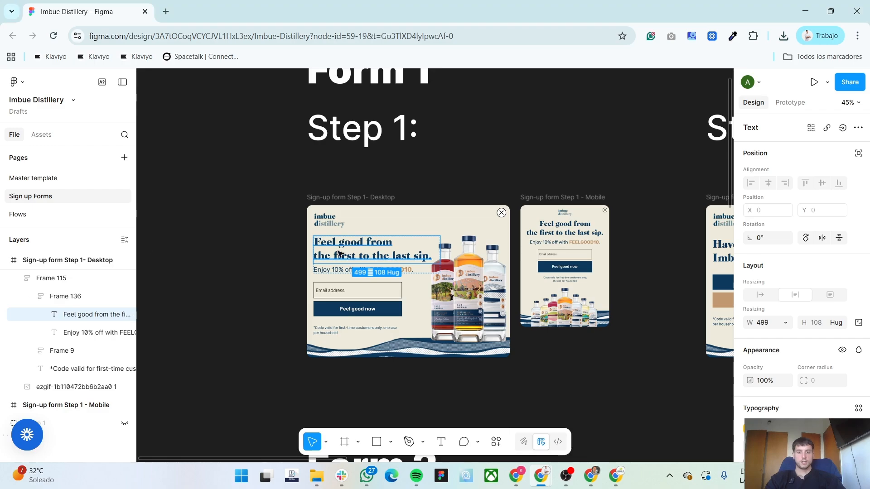
pyautogui.hotkey('alt', 'Tab')
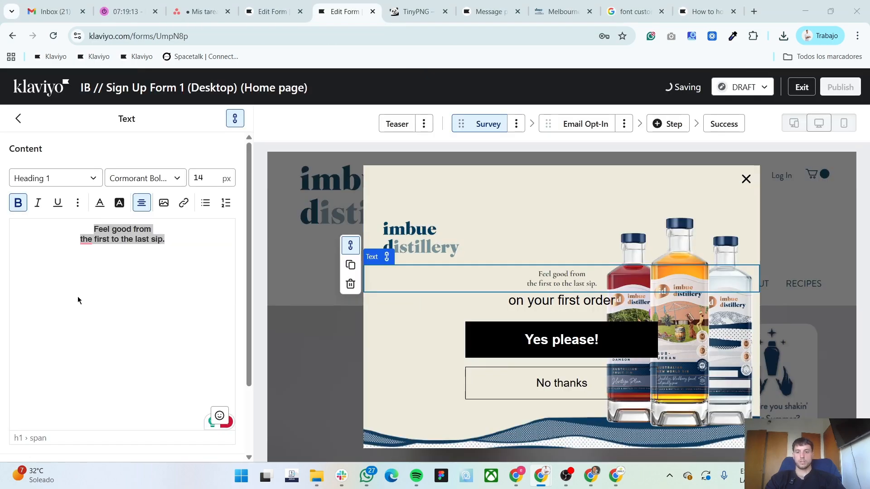
# - Align the whole "Feel good from the first to the last sip." heading left and set its size to 40 px
pyautogui.click(130, 230)
pyautogui.hotkey('ctrl', 'a')
pyautogui.click(142, 203)
pyautogui.click(143, 226)
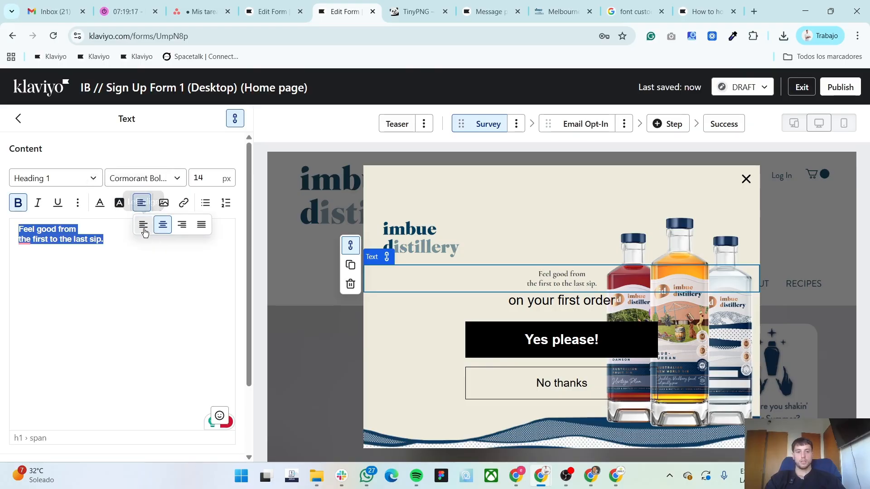
pyautogui.click(58, 237)
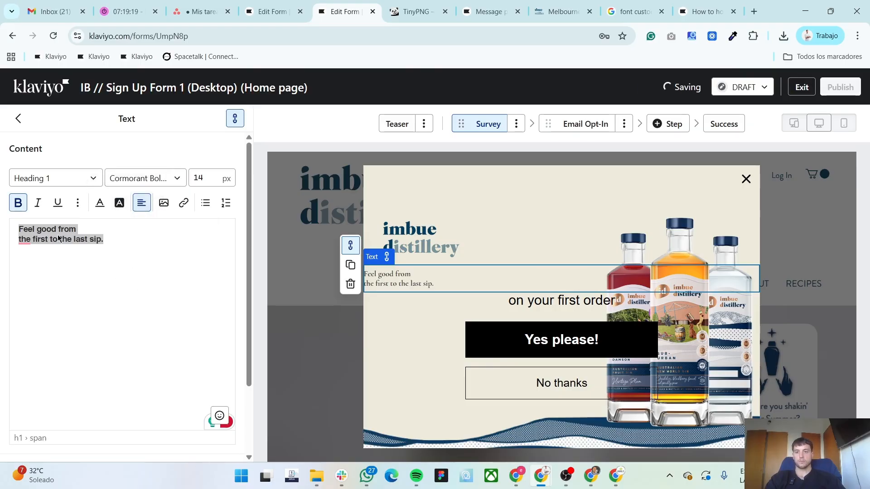
pyautogui.write('40')
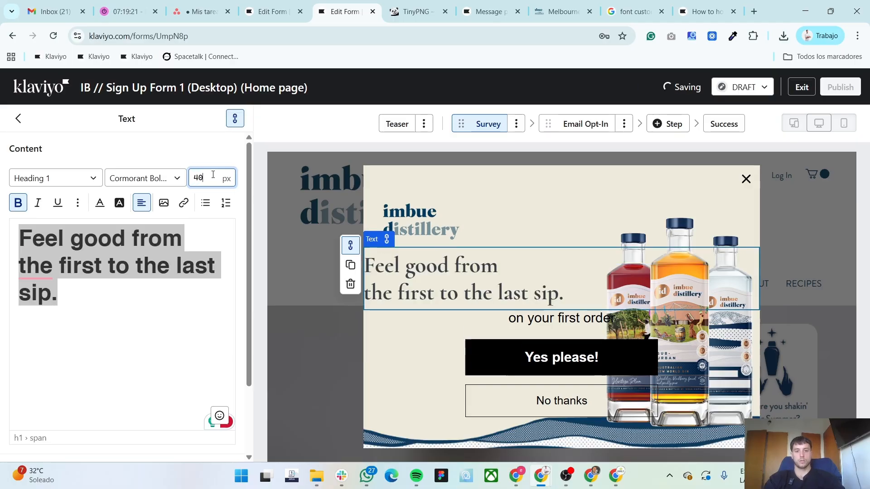
# - Enable individual padding for the heading block and set its left padding to 20 px
pyautogui.scroll(-2, 171, 354)
pyautogui.click(225, 446)
pyautogui.click(165, 445)
pyautogui.write('020')
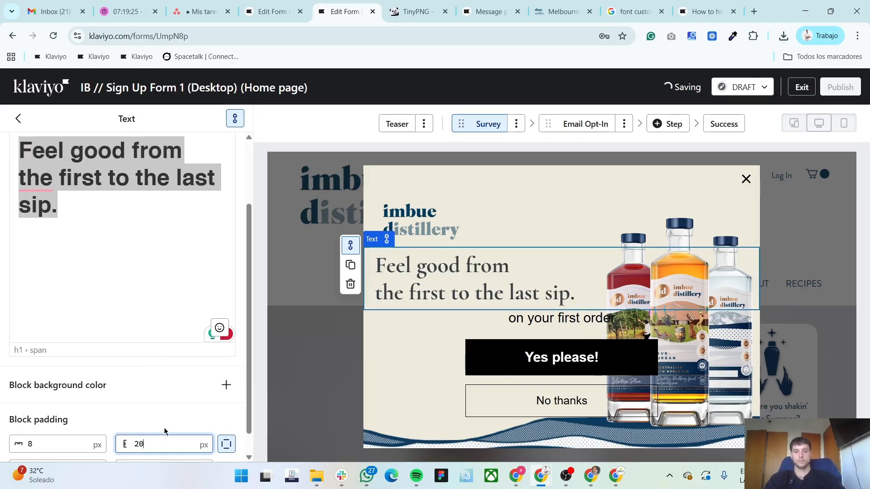
# - Colour the heading text with the fill 0D395C copied from the Figma design and leave the text block
pyautogui.scroll(2, 50, 184)
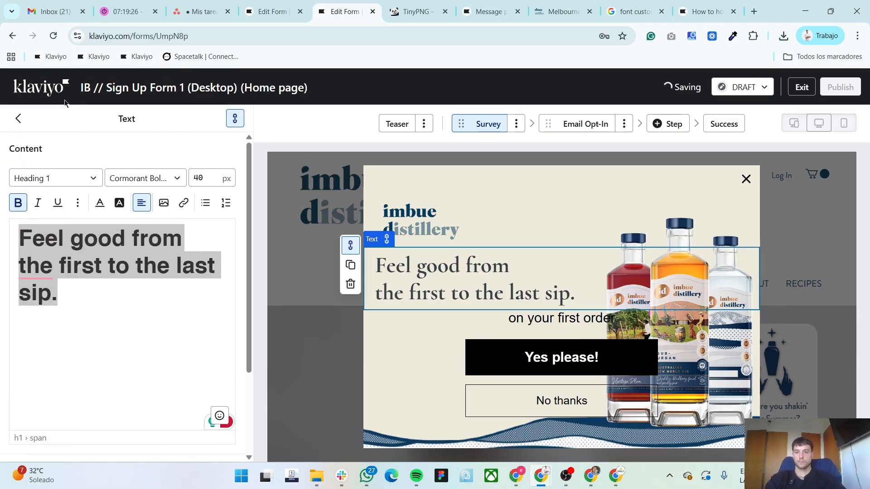
pyautogui.click(100, 203)
pyautogui.hotkey('alt', 'Tab')
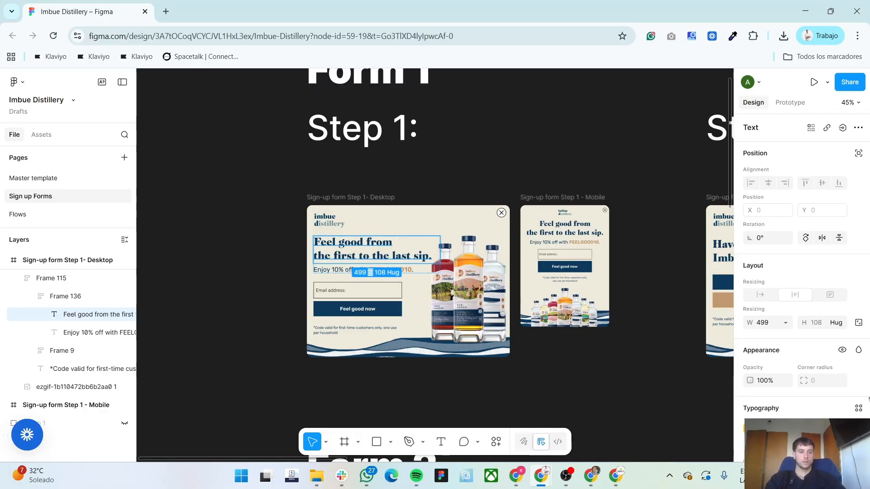
pyautogui.scroll(-4, 775, 386)
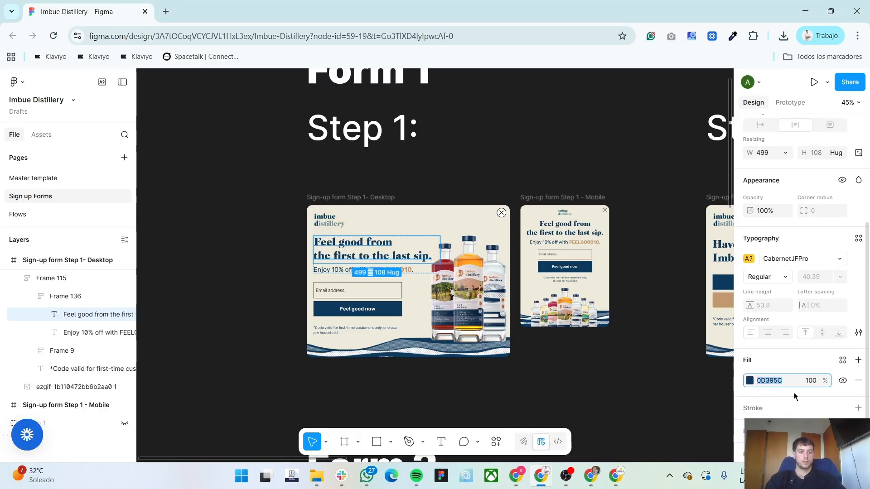
pyautogui.hotkey('alt', 'Tab')
pyautogui.write('0E3957')
pyautogui.click(1, 268)
pyautogui.click(28, 297)
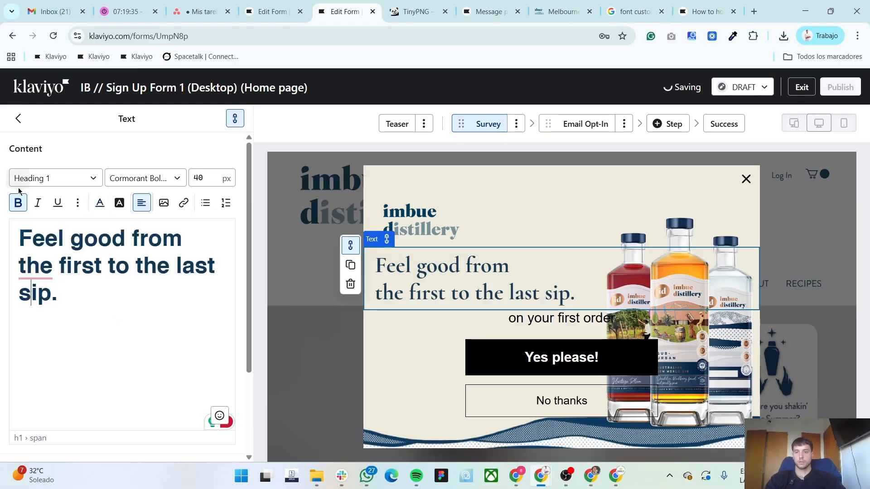
pyautogui.click(17, 119)
# - Replace the "on your first order" text with the Figma design's line "Enjoy 10% off with FEELGOOD10."
pyautogui.hotkey('alt', 'Tab')
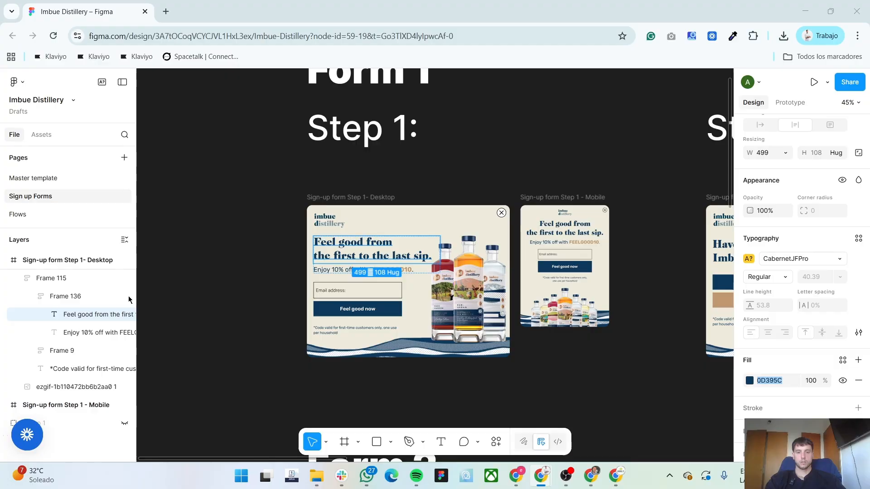
pyautogui.hotkey('alt', 'Tab')
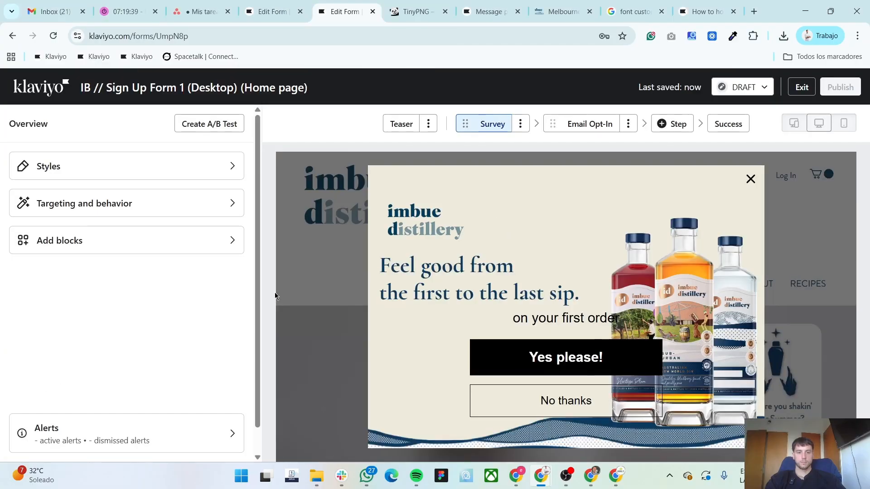
pyautogui.hotkey('alt', 'Tab')
pyautogui.click(333, 276)
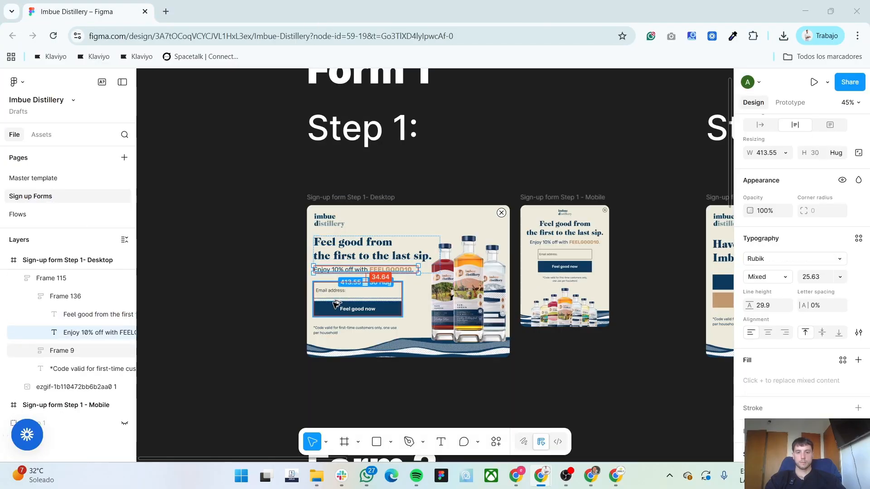
pyautogui.hotkey('alt', 'Tab')
pyautogui.click(552, 320)
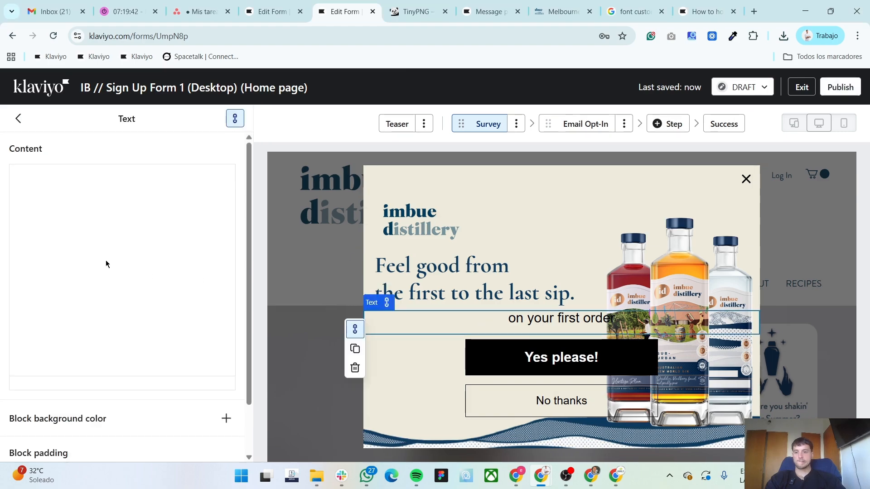
pyautogui.hotkey('ctrl', 'a')
pyautogui.write('Enjoy 10% off with FEELGOOD10.')
# - Set the "Enjoy 10% off with FEELGOOD10." line to Rubik Normal 400 at 20 px
pyautogui.hotkey('ctrl', 'a')
pyautogui.click(140, 179)
pyautogui.scroll(5, 181, 292)
pyautogui.scroll(-3, 181, 292)
pyautogui.click(168, 286)
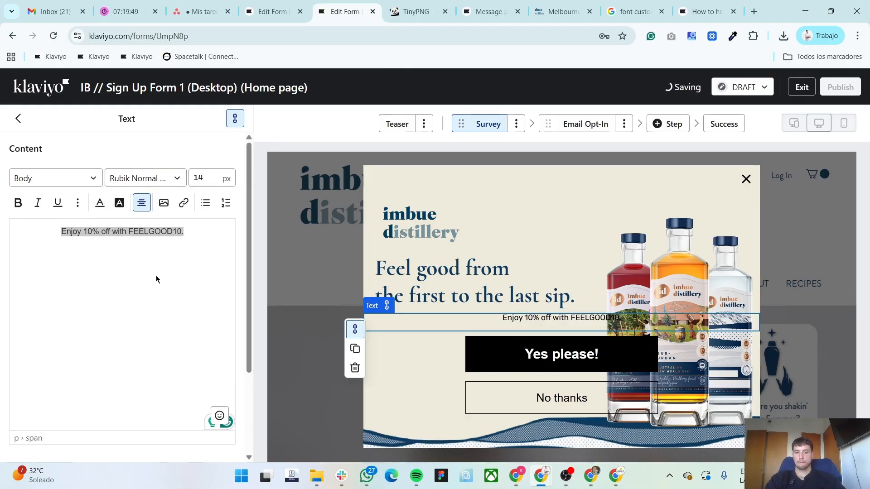
pyautogui.write('20')
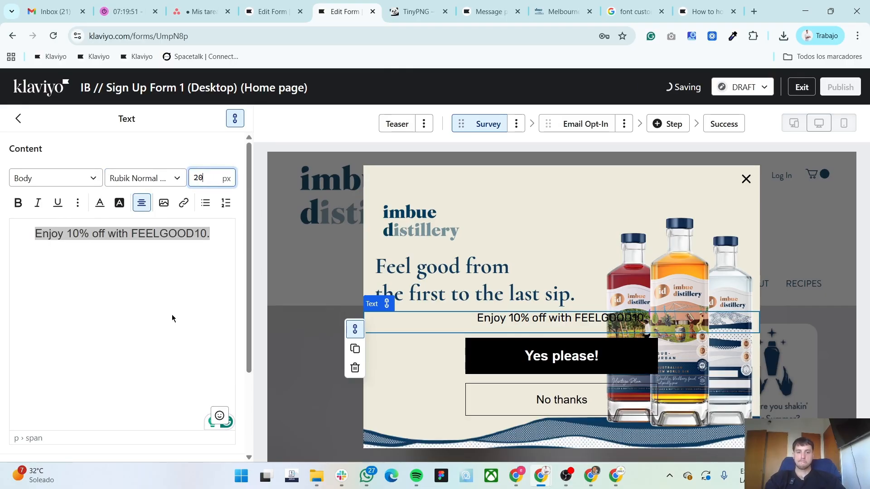
# - Align the discount line left, set its block's left padding to 20 px and leave the block
pyautogui.scroll(-2, 173, 314)
pyautogui.scroll(5, 171, 428)
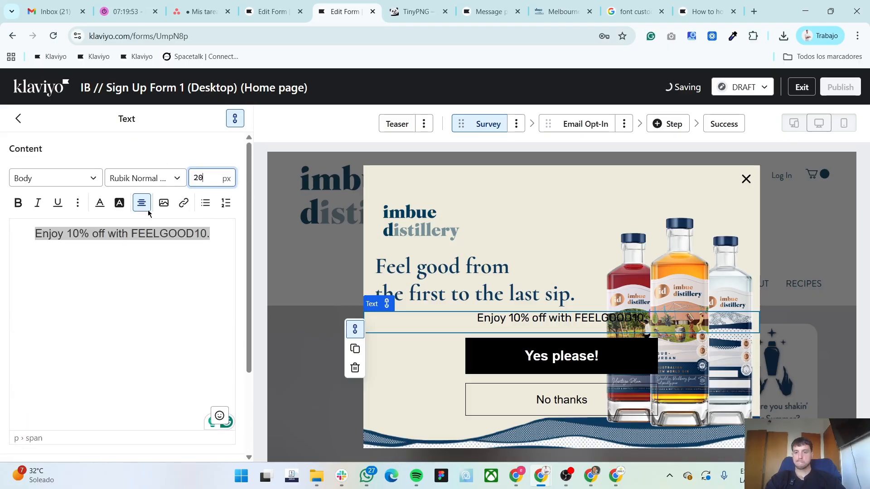
pyautogui.click(143, 202)
pyautogui.click(141, 226)
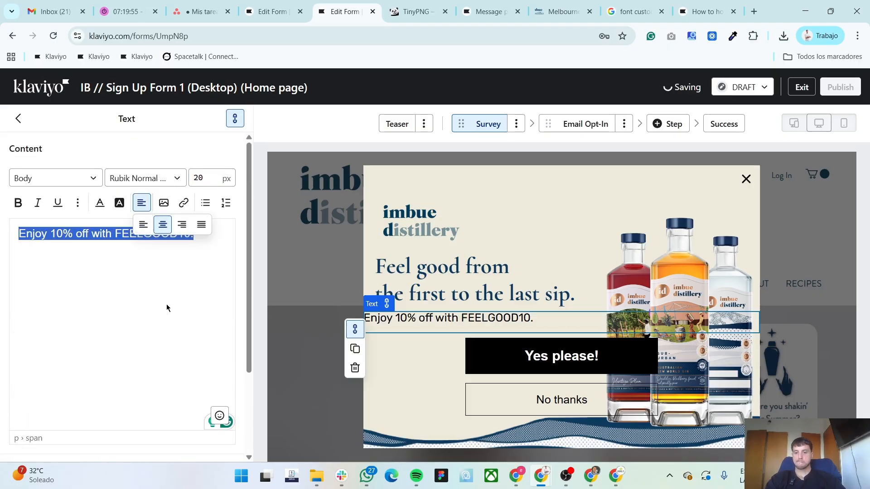
pyautogui.scroll(-3, 171, 303)
pyautogui.doubleClick(156, 419)
pyautogui.write('2')
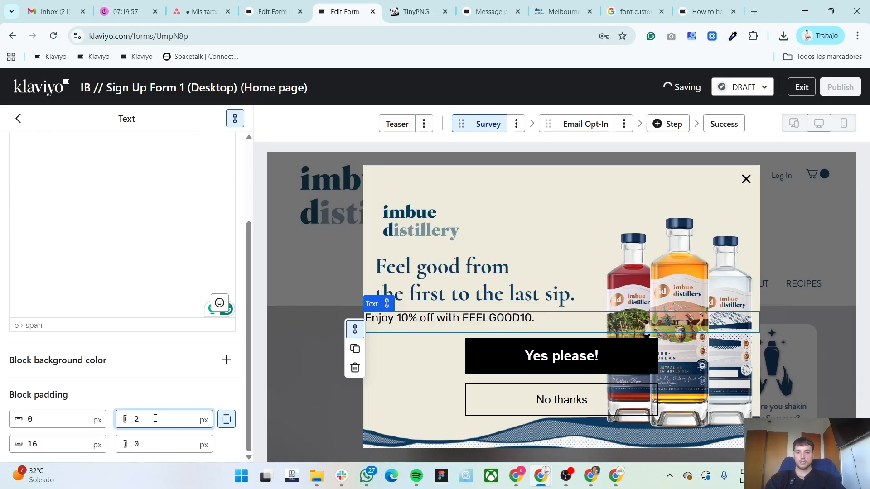
pyautogui.write('0')
pyautogui.scroll(5, 89, 301)
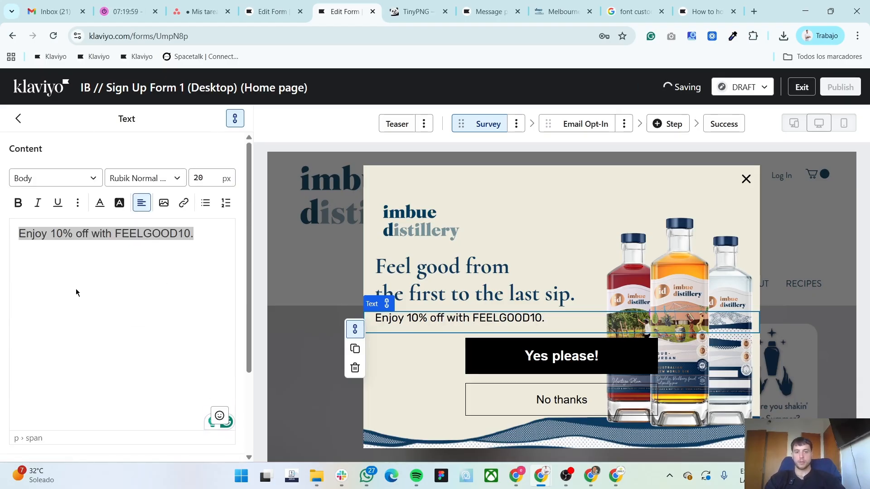
pyautogui.click(20, 121)
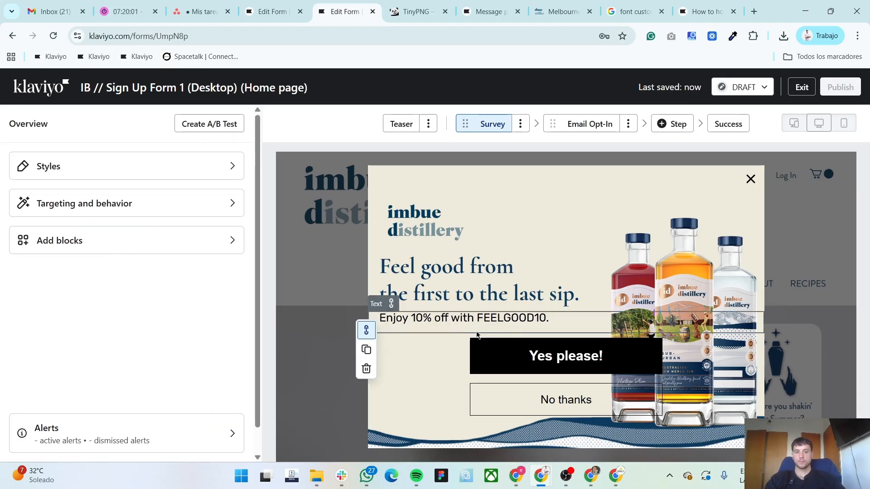
# - Colour the whole discount line with the dark blue primary colour 123265
pyautogui.click(462, 321)
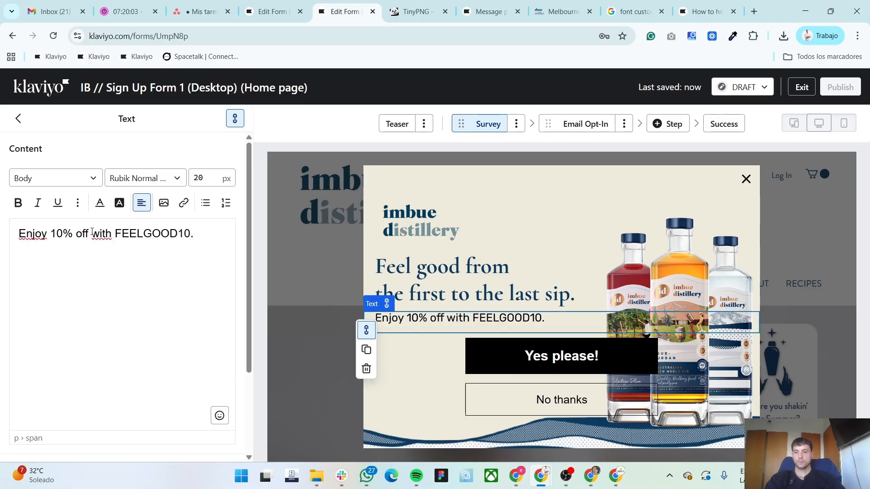
pyautogui.tripleClick(92, 232)
pyautogui.click(100, 203)
pyautogui.click(160, 389)
pyautogui.click(154, 416)
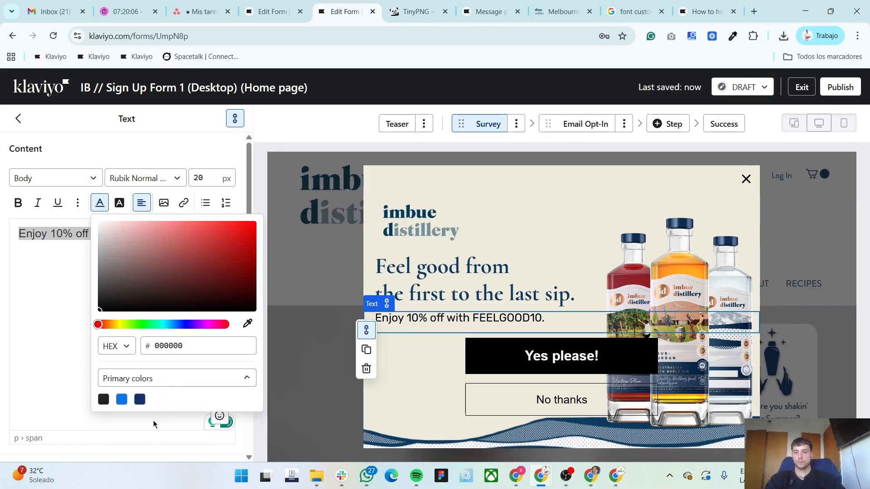
pyautogui.click(103, 400)
pyautogui.click(140, 400)
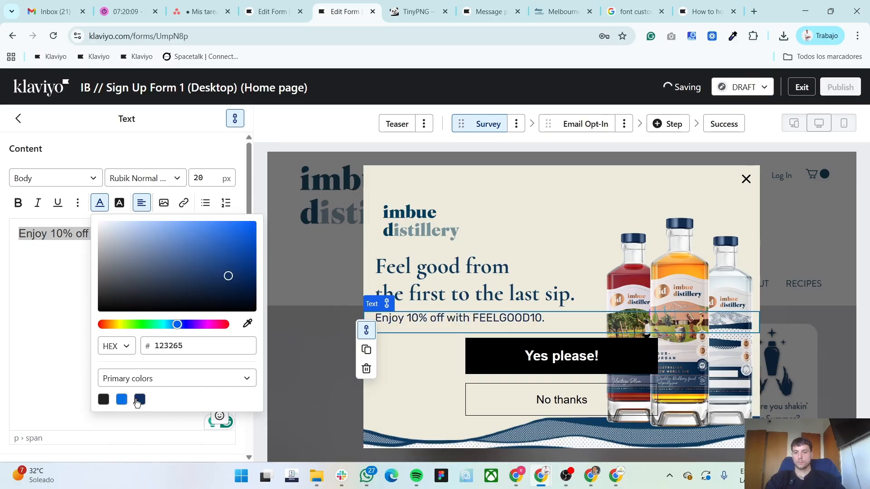
pyautogui.click(39, 262)
# - Colour the FEELGOOD10 code in the discount line with the tan fill C09971 used in the Figma design
pyautogui.click(156, 235)
pyautogui.hotkey('alt', 'Tab')
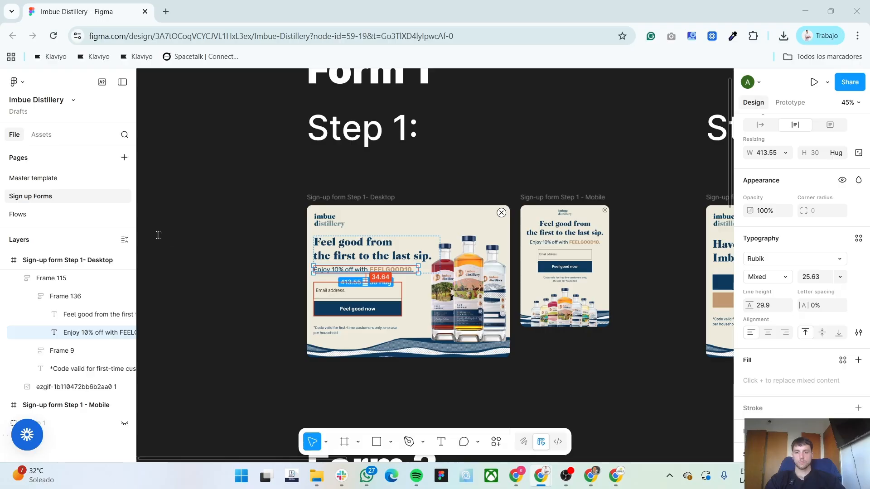
pyautogui.doubleClick(397, 271)
pyautogui.doubleClick(392, 270)
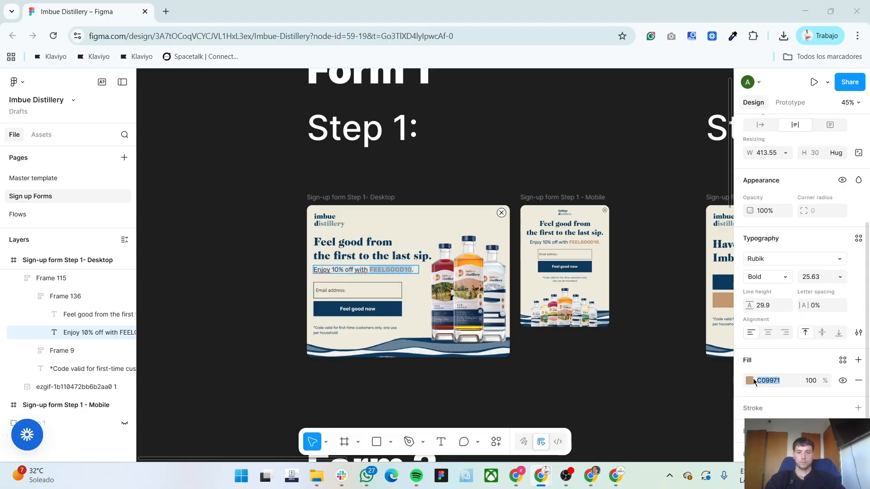
pyautogui.hotkey('alt', 'Tab')
pyautogui.doubleClick(158, 232)
pyautogui.click(99, 202)
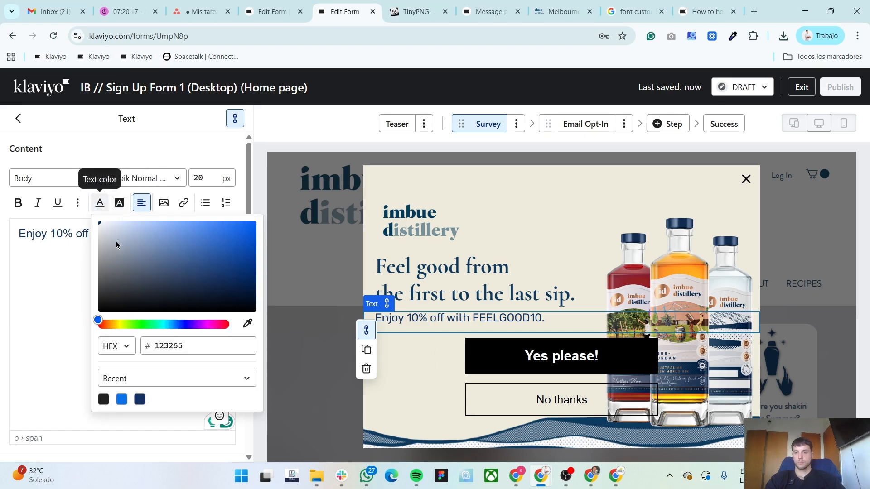
pyautogui.doubleClick(174, 341)
pyautogui.write('C09971')
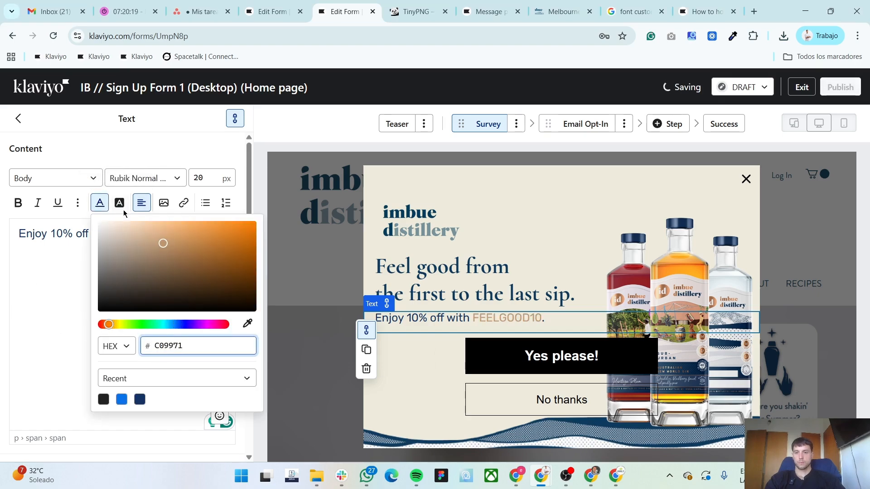
# - Make the FEELGOOD10 code bold as in the Figma design and leave the text block
pyautogui.tripleClick(40, 241)
pyautogui.hotkey('alt', 'Tab')
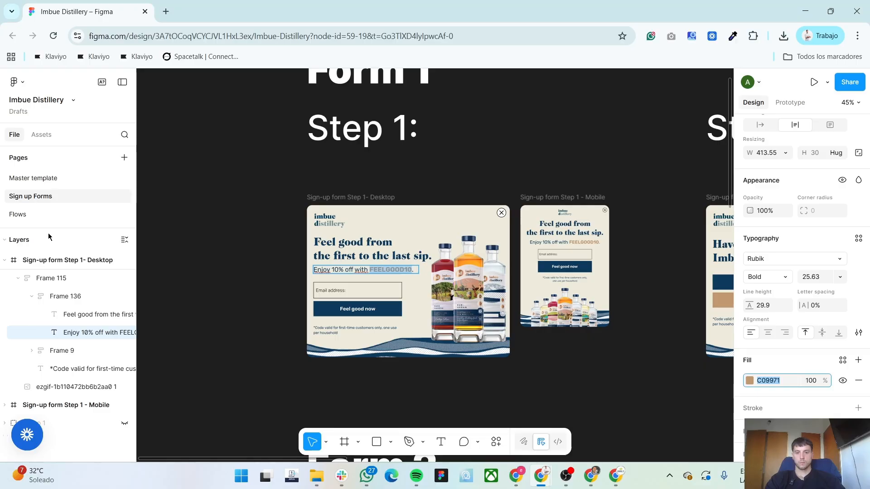
pyautogui.hotkey('alt', 'Tab')
pyautogui.doubleClick(133, 235)
pyautogui.click(18, 203)
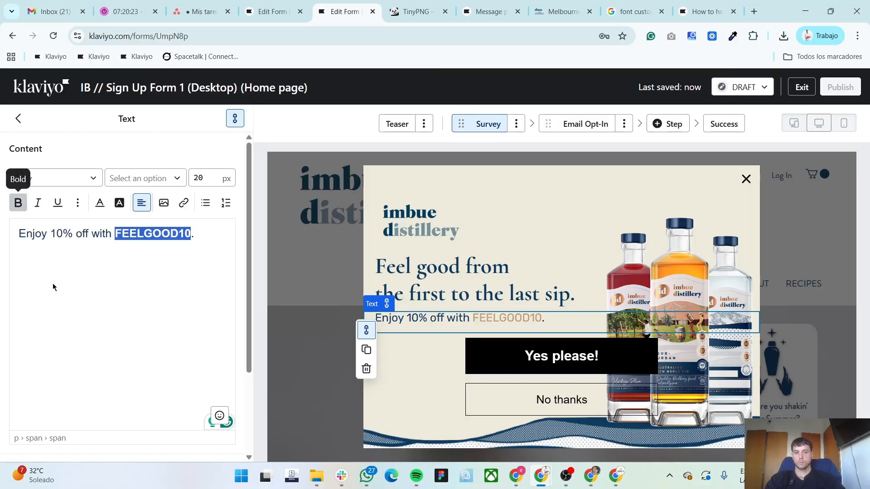
pyautogui.click(18, 119)
# - Select the email field's text in the Figma desktop design, then delete the Email Opt-In step from the Klaviyo form
pyautogui.hotkey('alt', 'Tab')
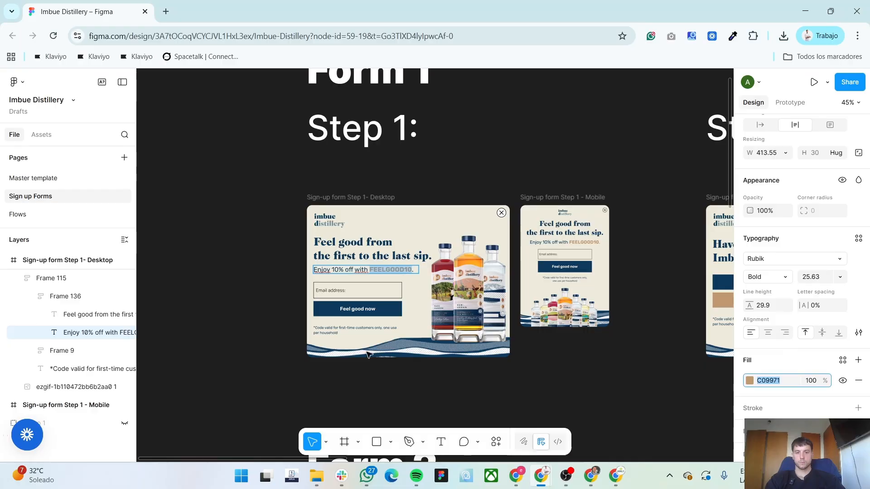
pyautogui.click(342, 293)
pyautogui.hotkey('alt', 'Tab')
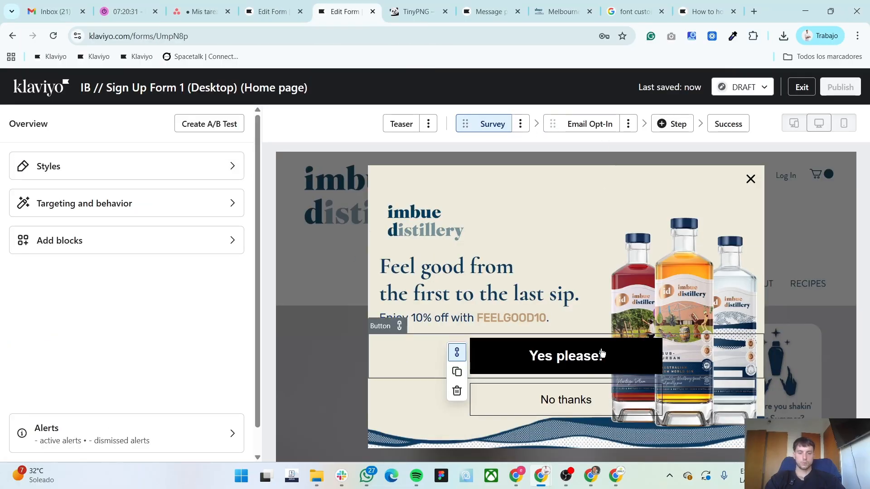
pyautogui.click(628, 123)
pyautogui.click(605, 180)
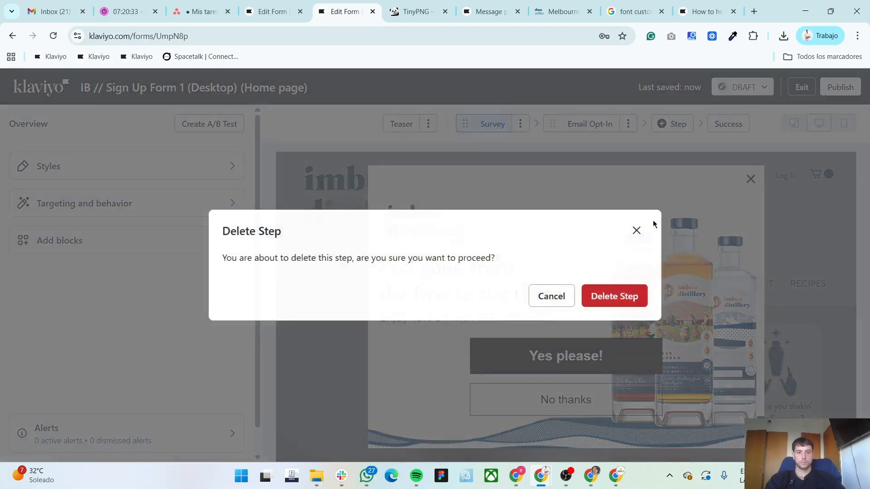
pyautogui.click(627, 295)
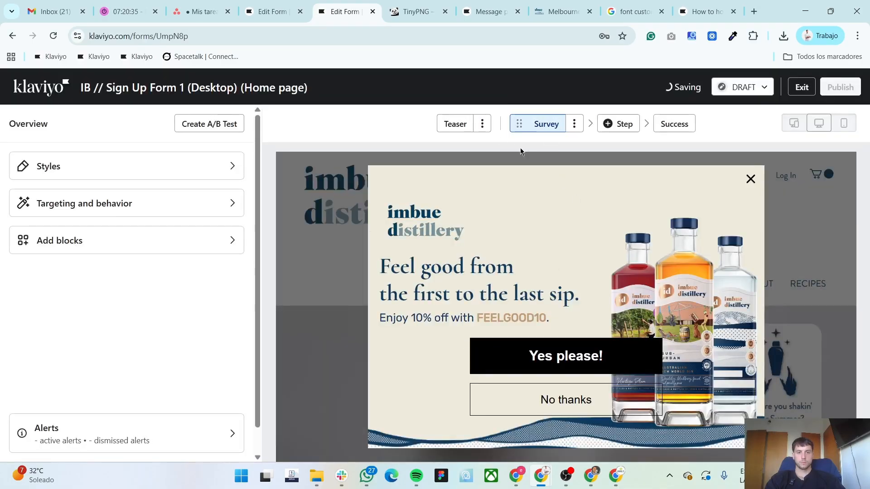
# - Delete the "No thanks" button from the Survey step
pyautogui.click(561, 357)
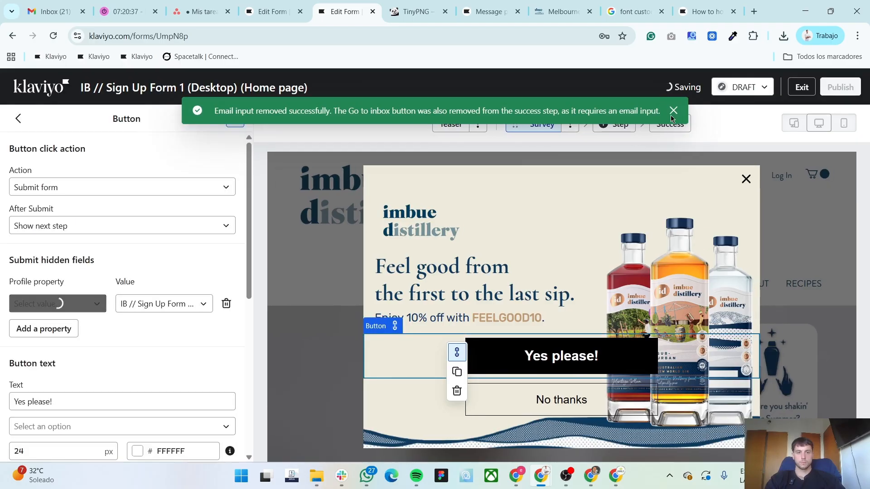
pyautogui.click(481, 408)
pyautogui.click(452, 436)
pyautogui.click(615, 300)
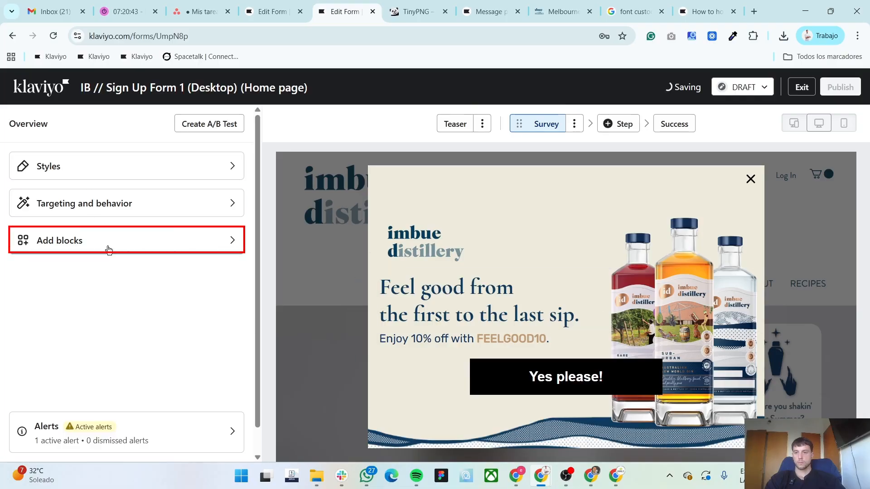
# - Add an email input block between the discount line and the "Yes please!" button
pyautogui.click(107, 245)
pyautogui.scroll(-5, 147, 335)
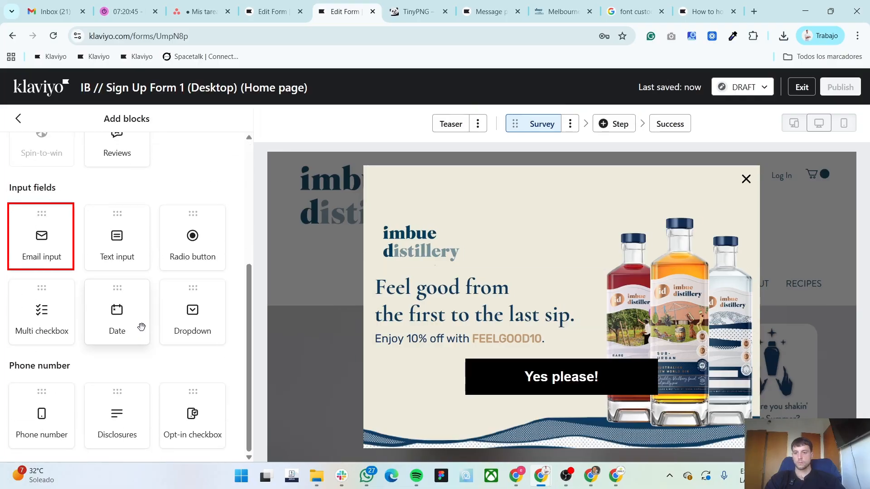
pyautogui.moveTo(41, 240); pyautogui.dragTo(564, 352)
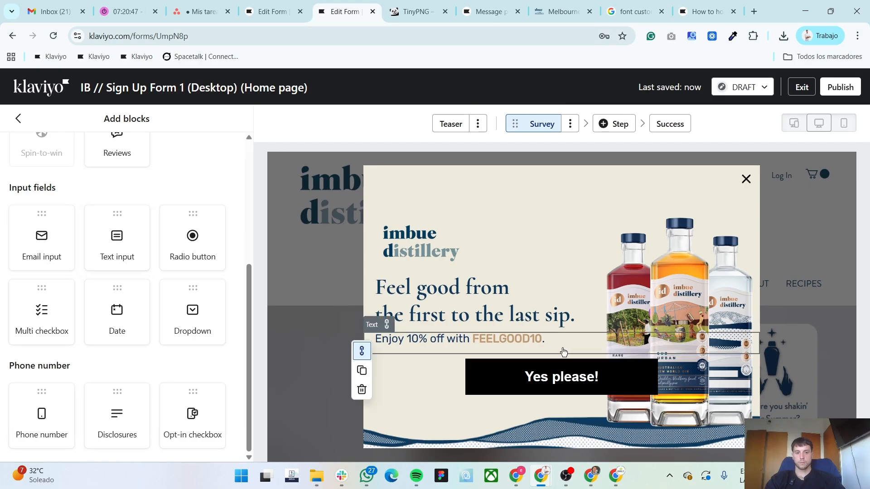
# - Set the email input's label to the Figma design's text "Email address:" and keep the label hidden in the form
pyautogui.hotkey('alt', 'Tab')
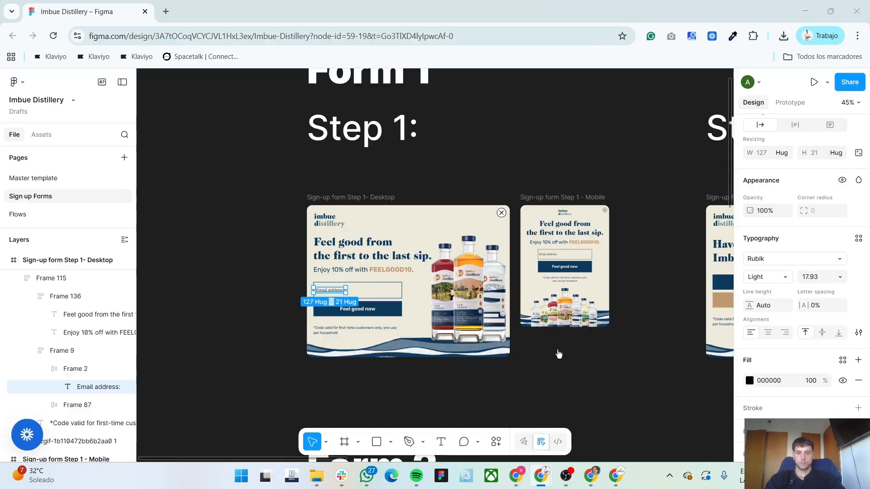
pyautogui.scroll(3, 294, 297)
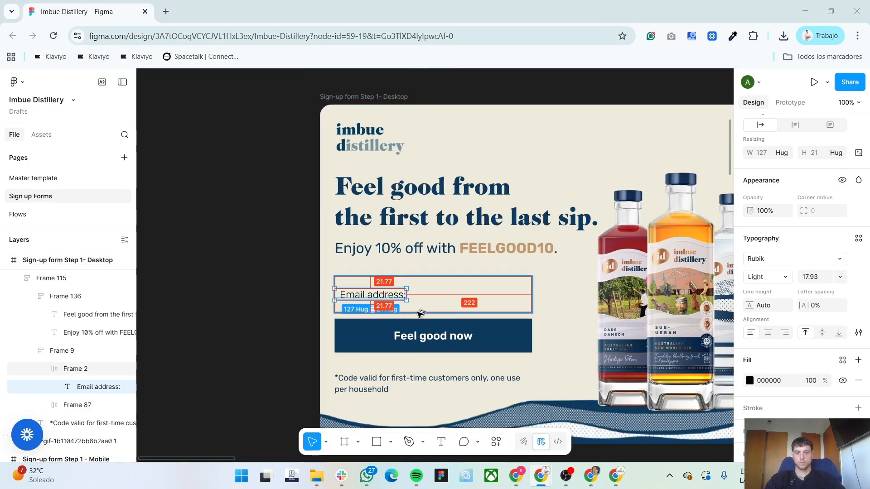
pyautogui.hotkey('alt', 'Tab')
pyautogui.click(124, 195)
pyautogui.write('Email address:')
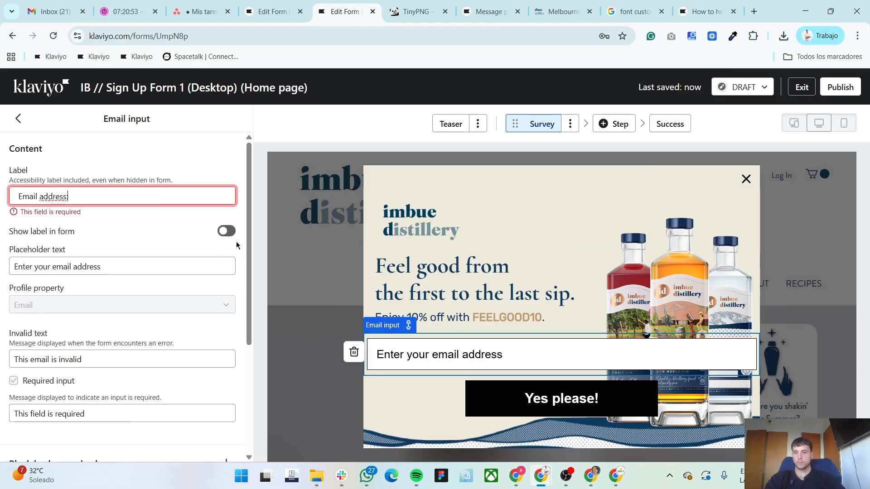
pyautogui.click(232, 230)
pyautogui.click(226, 217)
# - Replace the email input's placeholder text with "Email address:", remove its leading spaces and leave the block
pyautogui.scroll(-1, 136, 226)
pyautogui.tripleClick(116, 201)
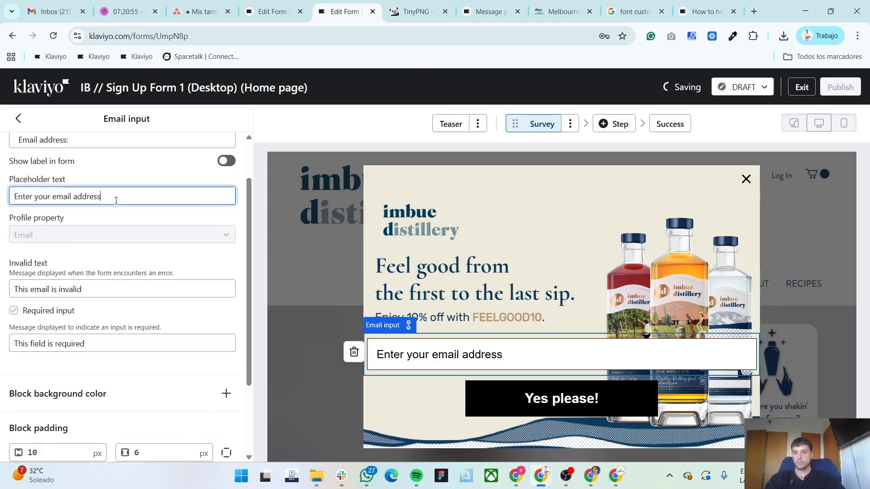
pyautogui.write('Email address:')
pyautogui.scroll(1, 84, 216)
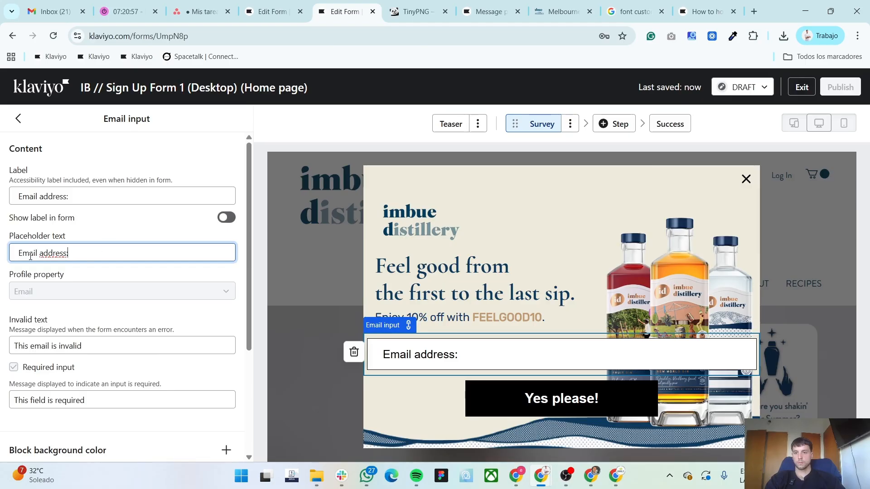
pyautogui.press('BackSpace')
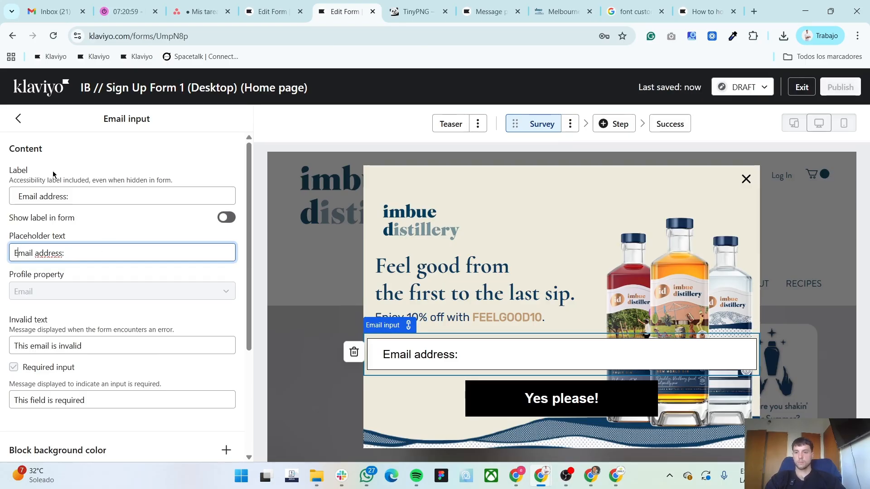
pyautogui.click(17, 119)
# - Examine the styling of the email field in the Figma desktop Step 1 design
pyautogui.hotkey('alt', 'Tab')
pyautogui.scroll(1, 296, 317)
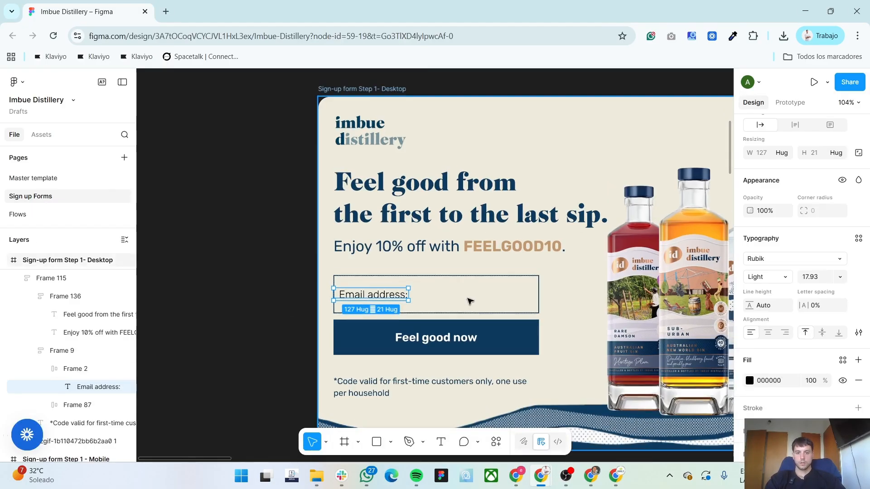
# - Inspect the email field's frame styling in the Figma design, and open the email input block in the Klaviyo form
pyautogui.click(501, 297)
pyautogui.scroll(-3, 824, 362)
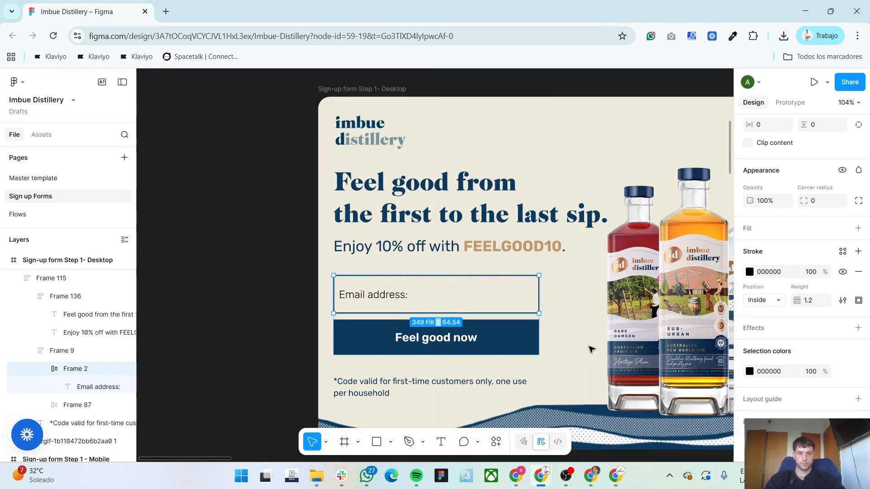
pyautogui.hotkey('alt', 'Tab')
pyautogui.click(517, 359)
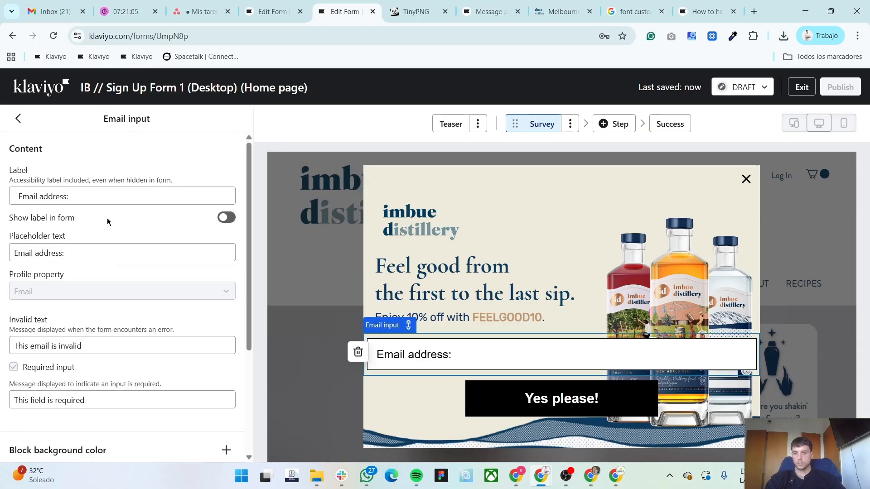
# - In the form's styles, make the input field background transparent by setting its opacity to 0%
pyautogui.click(19, 118)
pyautogui.click(161, 176)
pyautogui.scroll(-5, 131, 317)
pyautogui.scroll(-10, 131, 317)
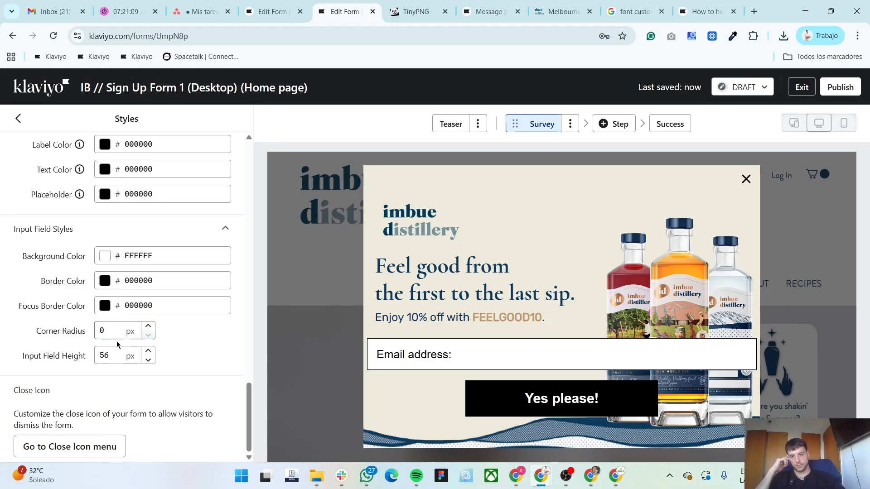
pyautogui.click(109, 255)
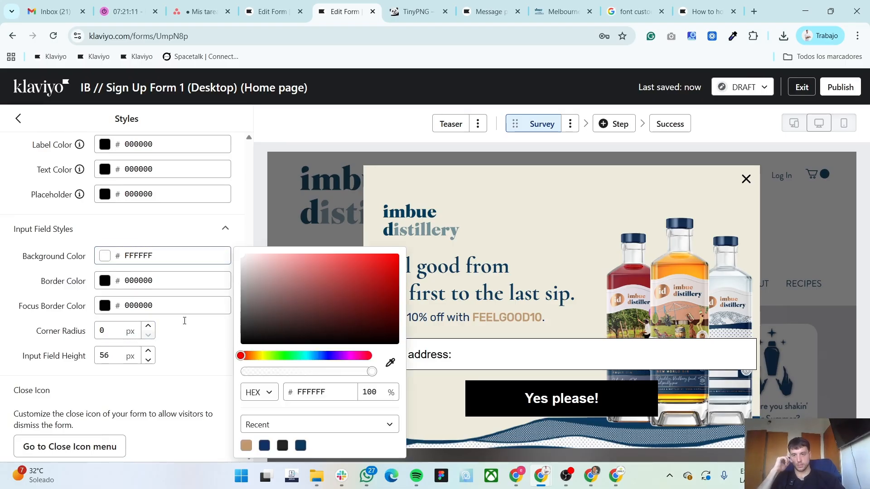
pyautogui.doubleClick(370, 392)
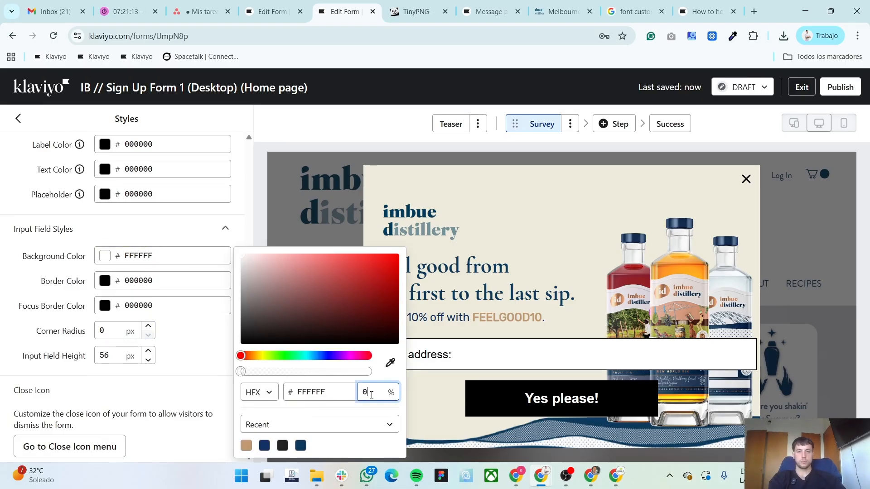
pyautogui.write('0')
pyautogui.click(26, 290)
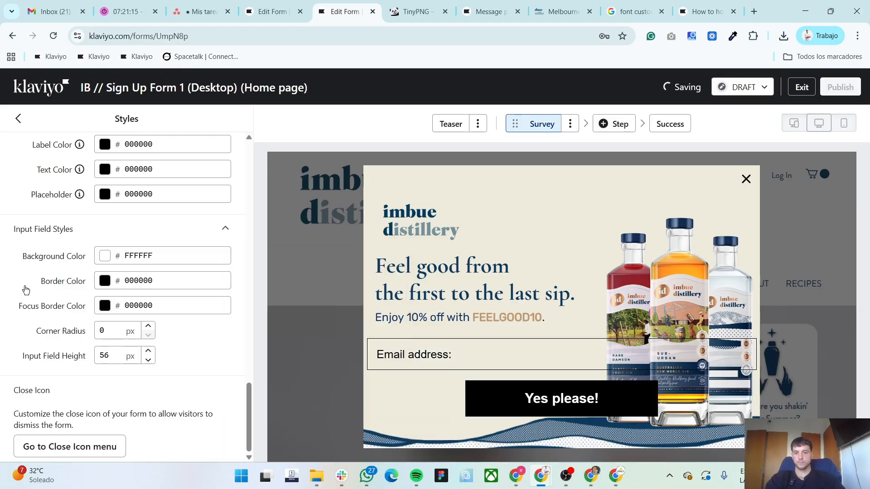
# - Set the input field border color to the recent navy blue 123265
pyautogui.click(118, 282)
pyautogui.click(283, 276)
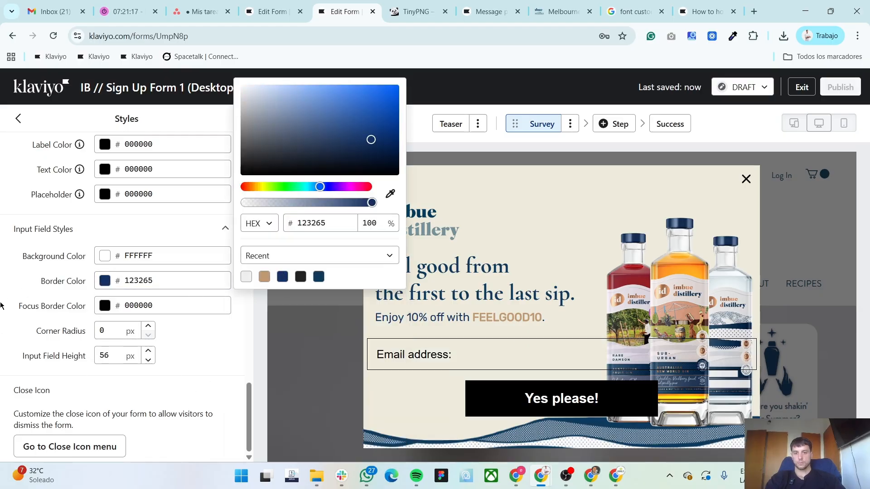
pyautogui.click(1, 306)
# - Set the opacity of the input field's focus border color to 0%
pyautogui.click(106, 307)
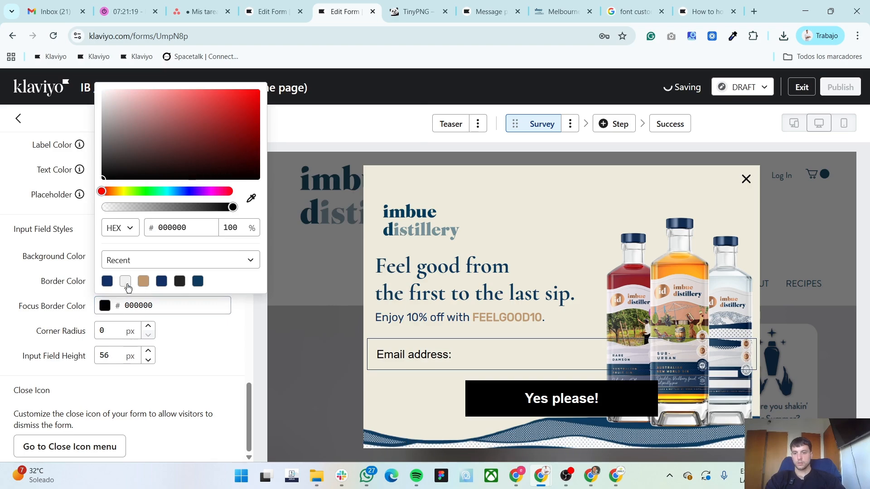
pyautogui.click(174, 334)
pyautogui.click(159, 304)
pyautogui.doubleClick(232, 227)
pyautogui.write('0')
pyautogui.click(104, 345)
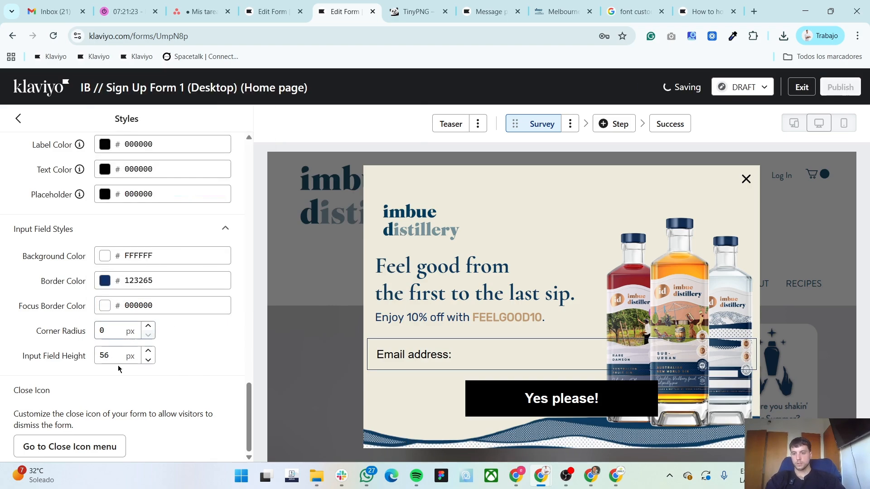
# - Check the email field against the Figma design and set the input field height to 55 px
pyautogui.hotkey('alt', 'Tab')
pyautogui.hotkey('alt', 'Tab')
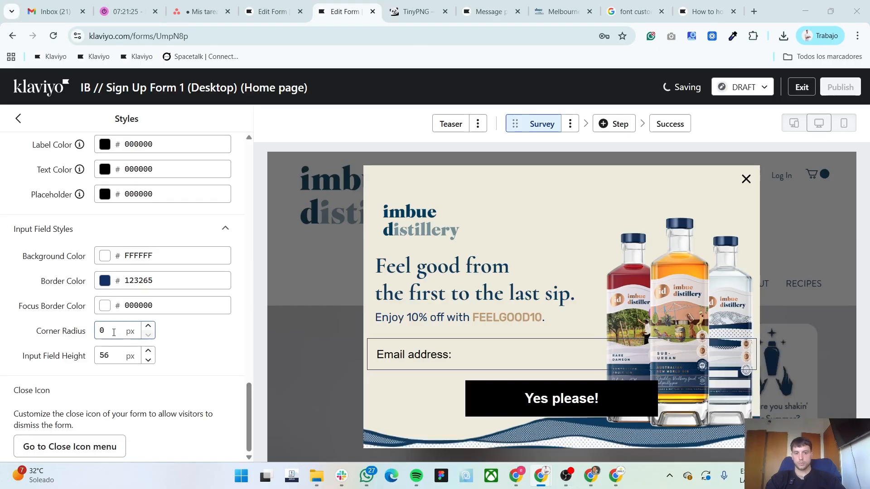
pyautogui.click(123, 359)
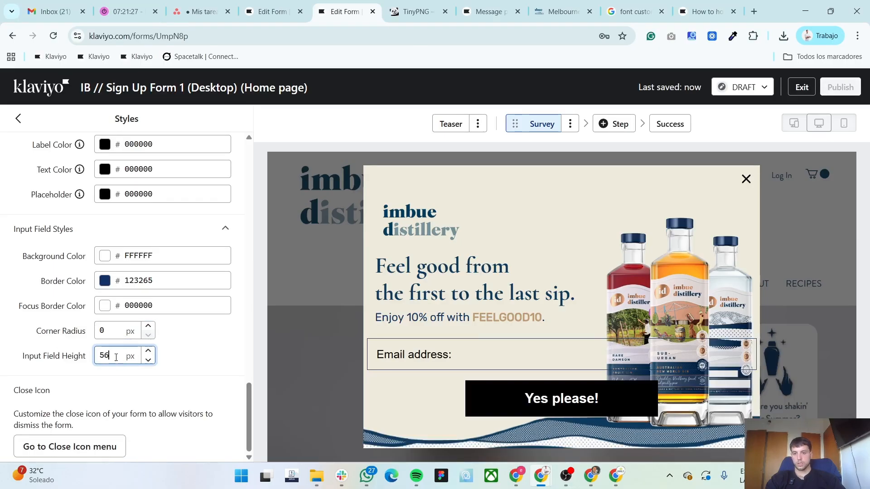
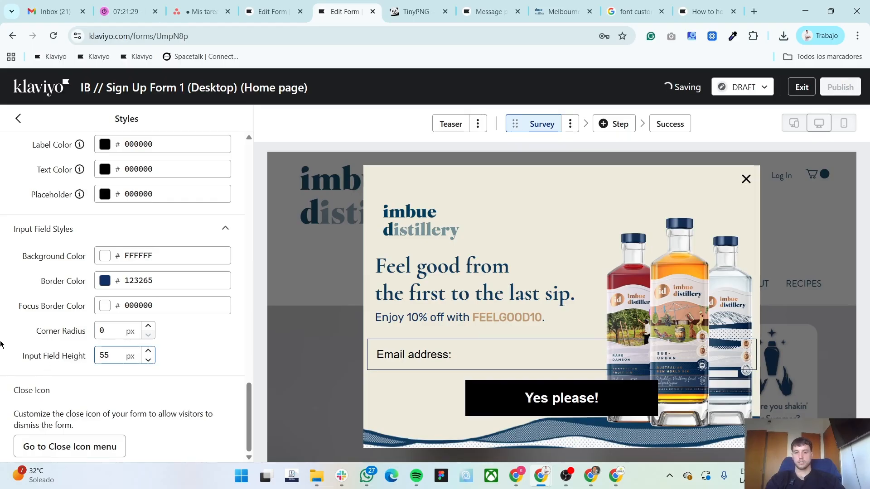
# - Check the Figma design's typography and set the input field text font to Rubik
pyautogui.scroll(6, 10, 349)
pyautogui.scroll(-1, 26, 348)
pyautogui.hotkey('alt', 'Tab')
pyautogui.hotkey('alt', 'Tab')
pyautogui.click(130, 297)
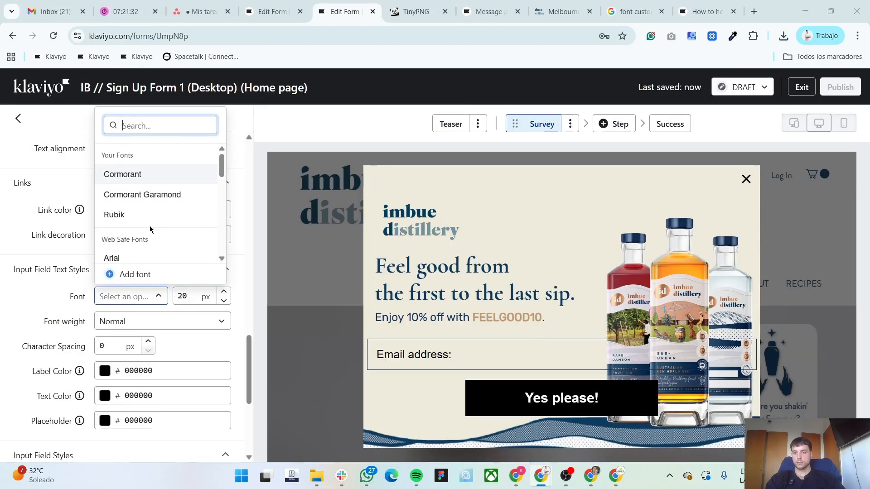
pyautogui.click(150, 215)
# - Set the input field's label, text and placeholder colors to 123265
pyautogui.scroll(-1, 52, 242)
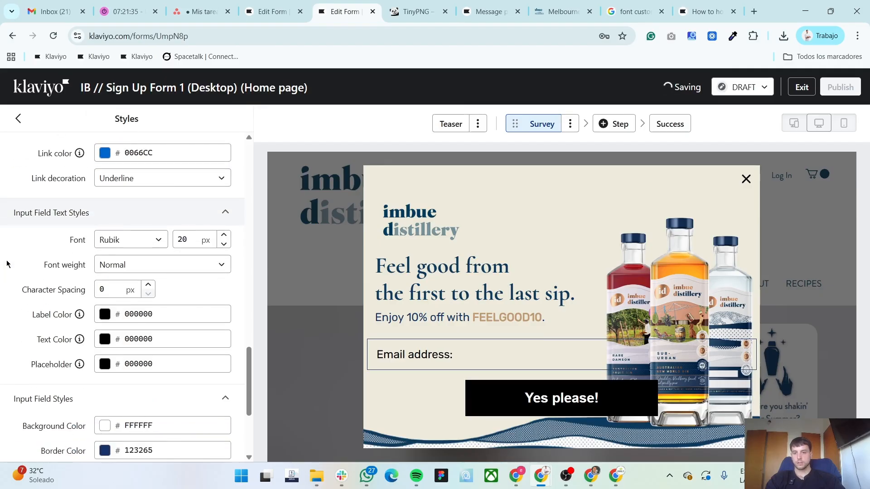
pyautogui.scroll(-1, 46, 299)
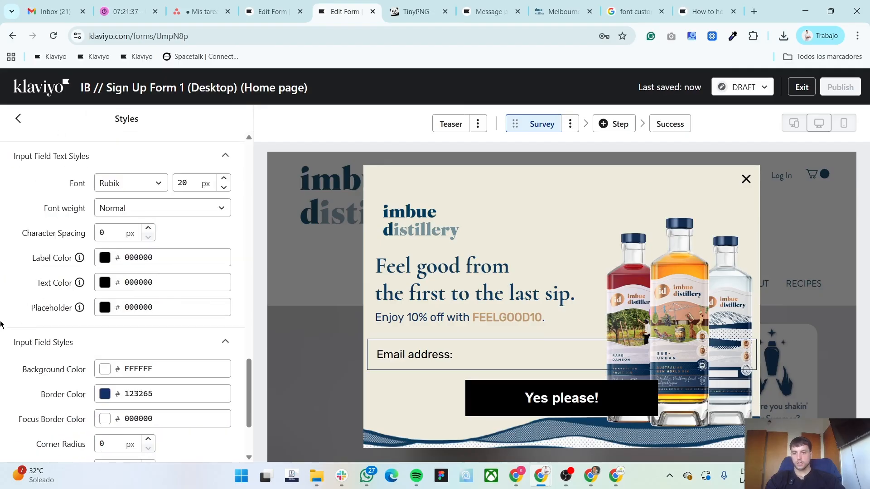
pyautogui.click(103, 258)
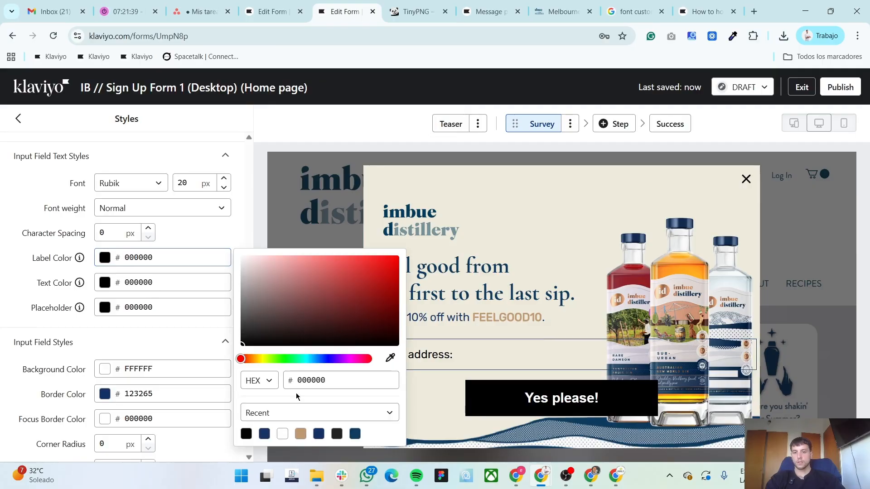
pyautogui.click(264, 433)
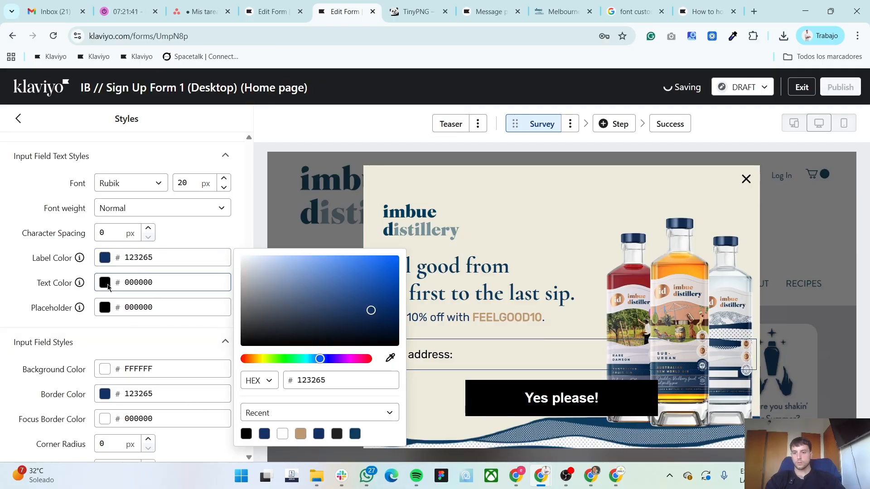
pyautogui.click(213, 283)
pyautogui.click(125, 258)
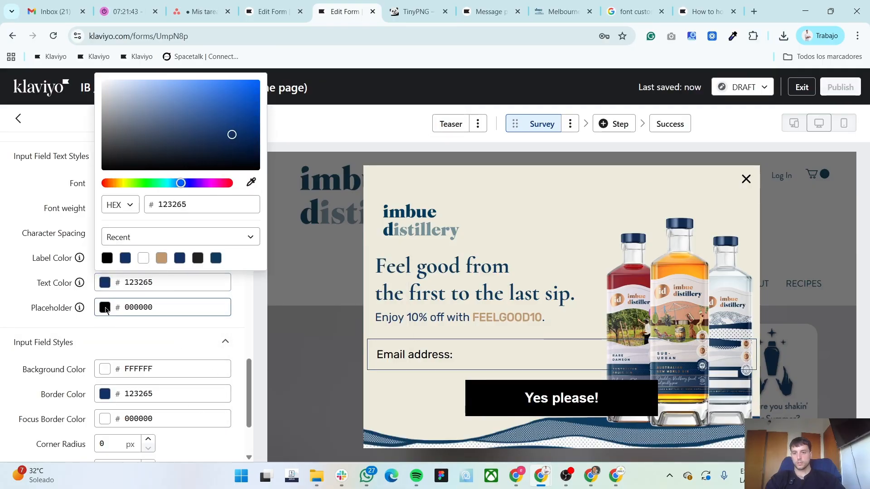
pyautogui.click(129, 308)
pyautogui.click(125, 283)
pyautogui.click(11, 300)
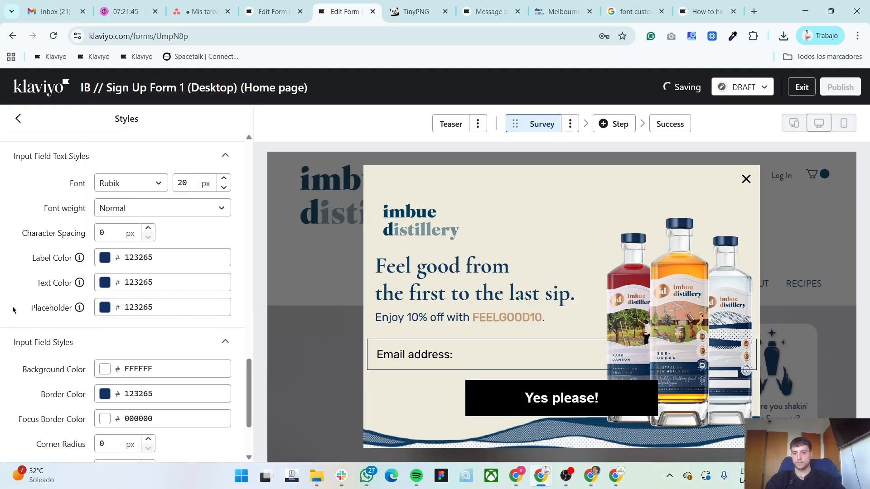
# - Check the button in the Figma design, and change the Klaviyo form button's text to "Feel good now"
pyautogui.scroll(2, 10, 301)
pyautogui.hotkey('alt', 'Tab')
pyautogui.click(491, 342)
pyautogui.hotkey('alt', 'Tab')
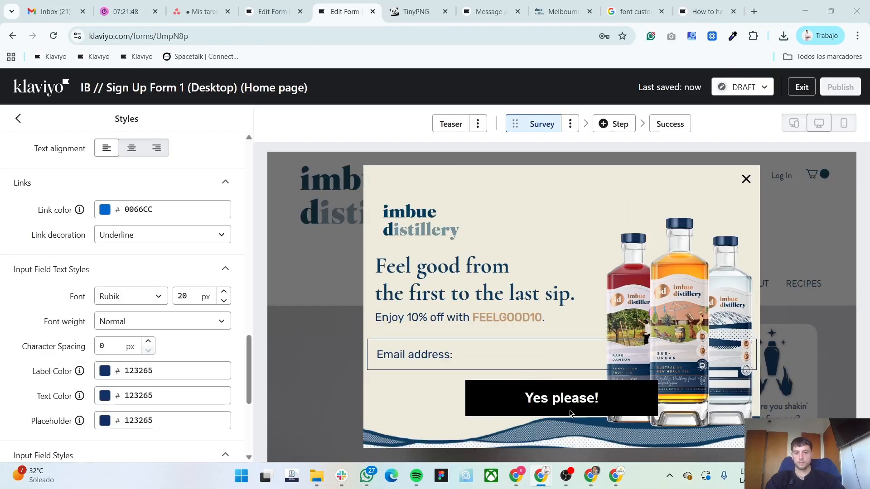
pyautogui.click(569, 408)
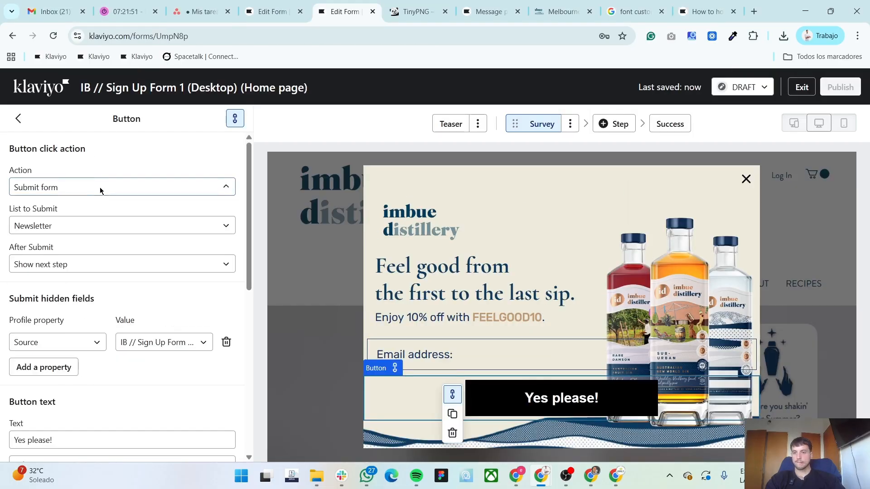
pyautogui.scroll(-3, 94, 274)
pyautogui.click(83, 325)
pyautogui.write('Feel good now')
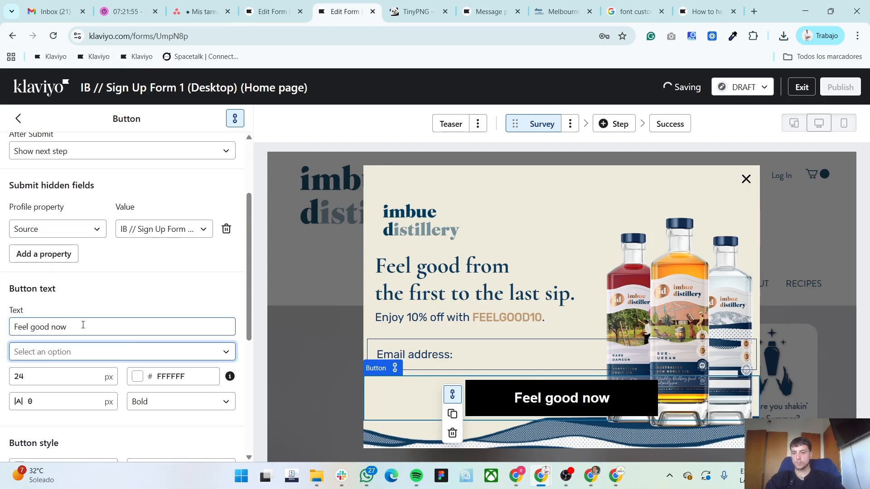
# - Set the button text font to Rubik Normal 400 with a size of 22 px
pyautogui.click(123, 356)
pyautogui.scroll(-3, 110, 257)
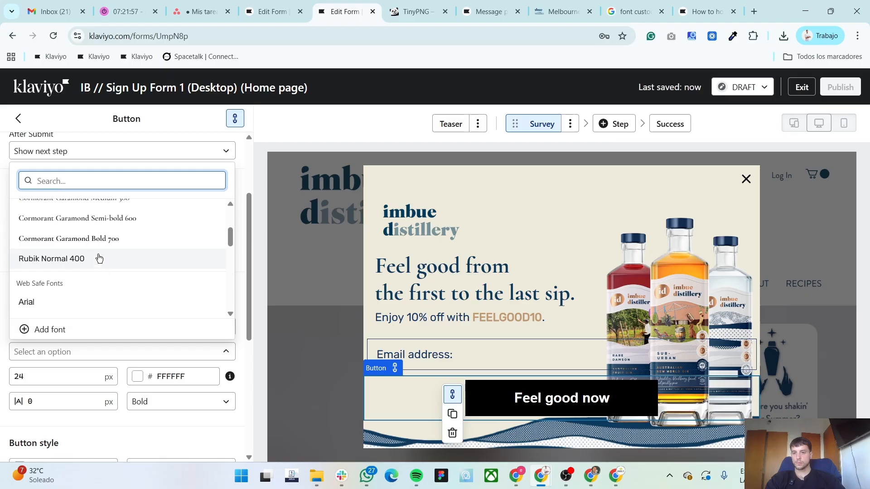
pyautogui.click(97, 256)
pyautogui.scroll(-3, 1, 294)
pyautogui.click(67, 262)
pyautogui.press('Down')
pyautogui.press('Down')
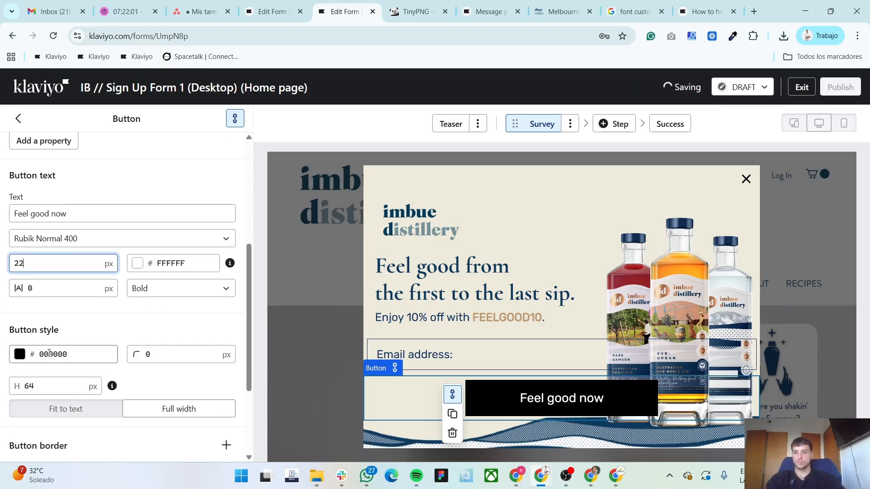
# - Set the button's fill color to 123265 and its height to 55 px
pyautogui.click(20, 355)
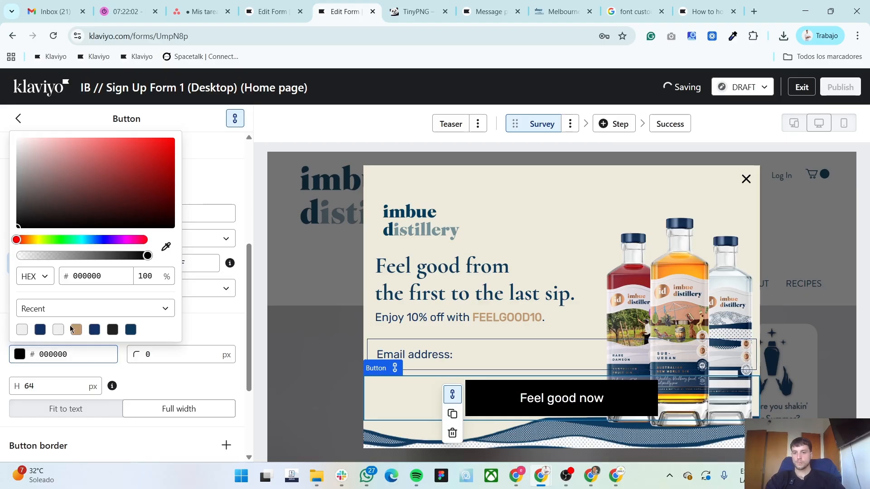
pyautogui.click(40, 329)
pyautogui.click(43, 382)
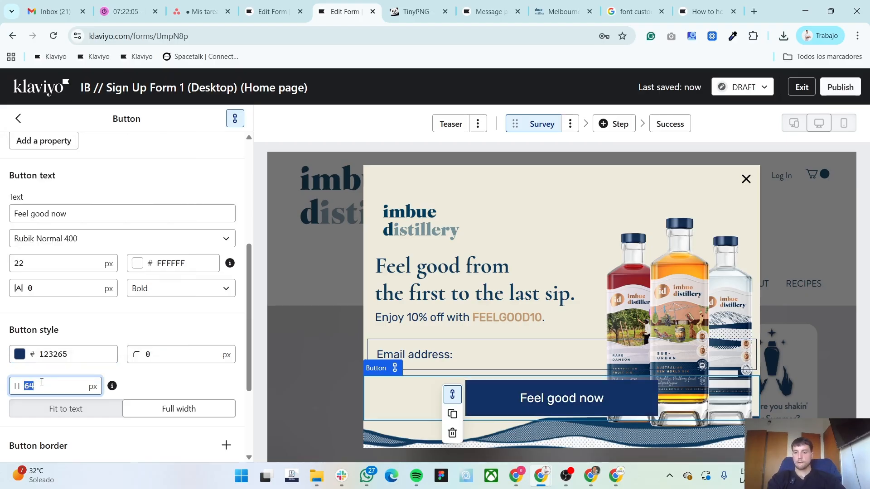
pyautogui.write('55')
# - Unlink the button's block padding sides and set the left padding to 20 px and the right padding to 400 px
pyautogui.scroll(-3, 173, 363)
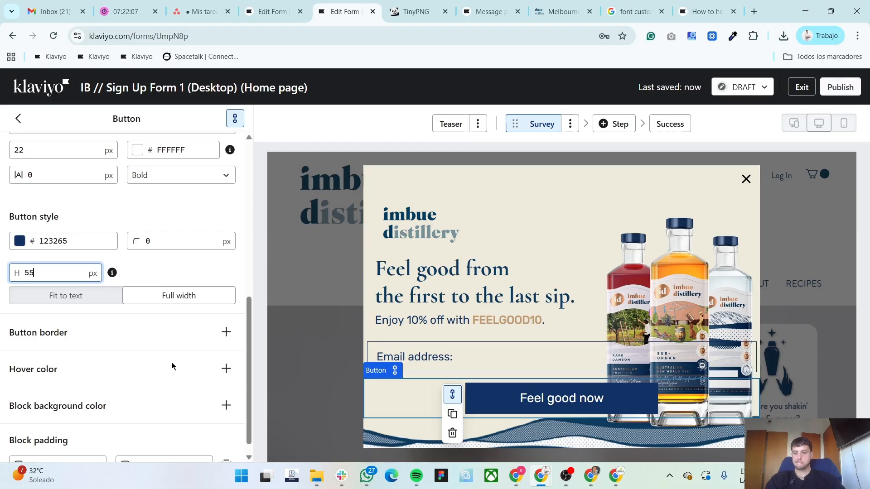
pyautogui.scroll(5, 169, 342)
pyautogui.scroll(1, 167, 339)
pyautogui.scroll(-5, 165, 338)
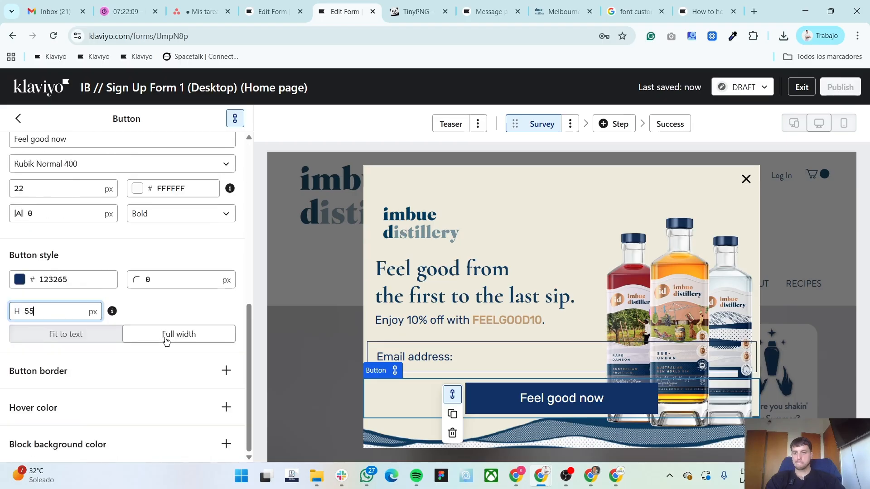
pyautogui.click(157, 443)
pyautogui.click(226, 444)
pyautogui.click(159, 442)
pyautogui.write('20')
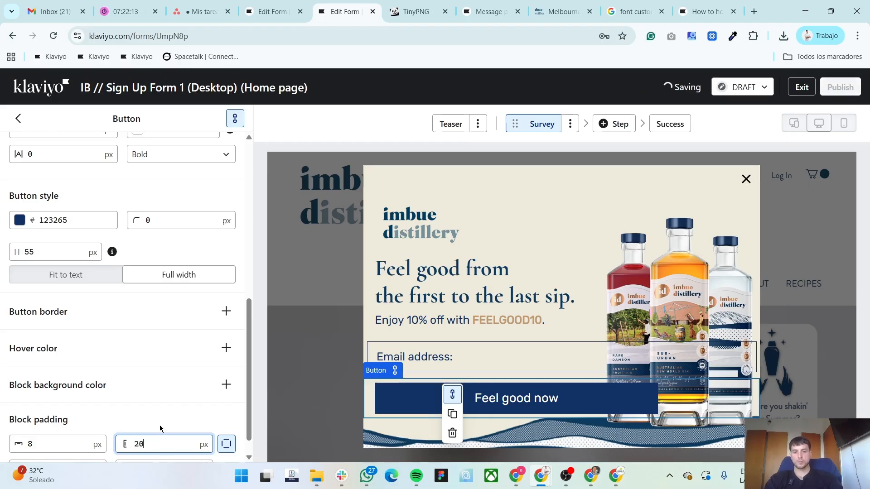
pyautogui.scroll(-1, 158, 426)
pyautogui.click(163, 444)
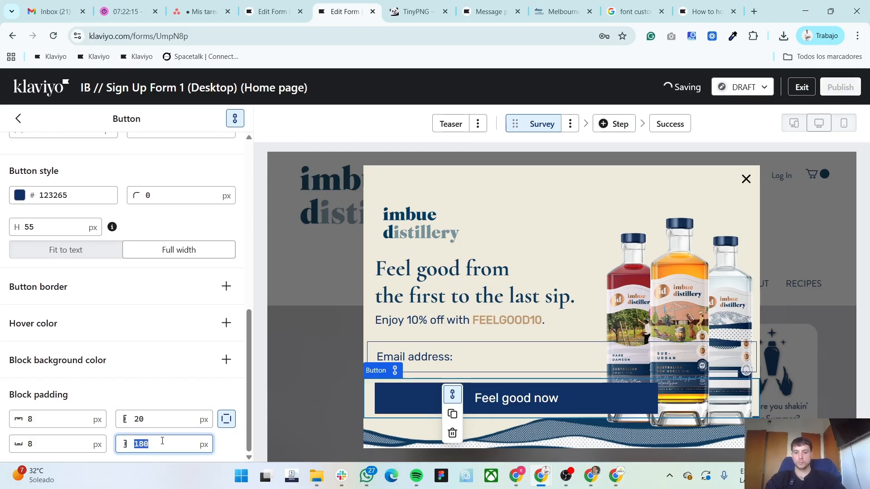
pyautogui.write('400')
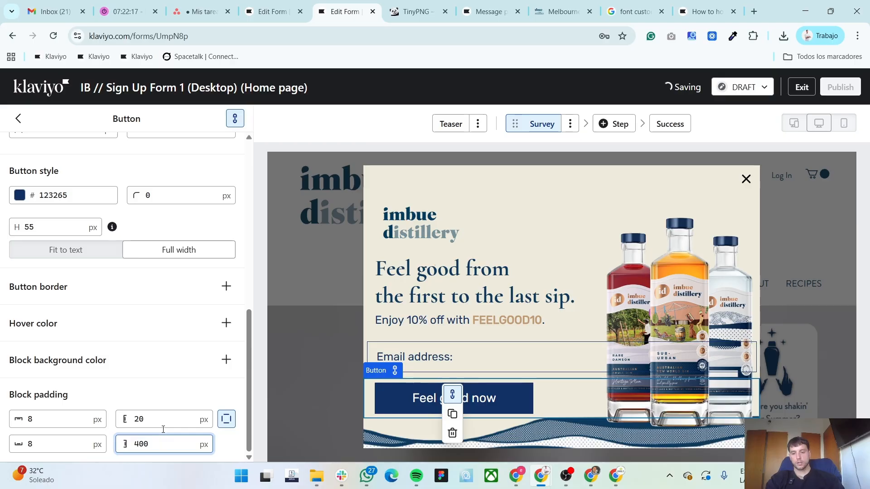
# - Give the email input block separate side paddings of 20 px left and 400 px right, and compare it with the Figma design
pyautogui.hotkey('alt', 'Tab')
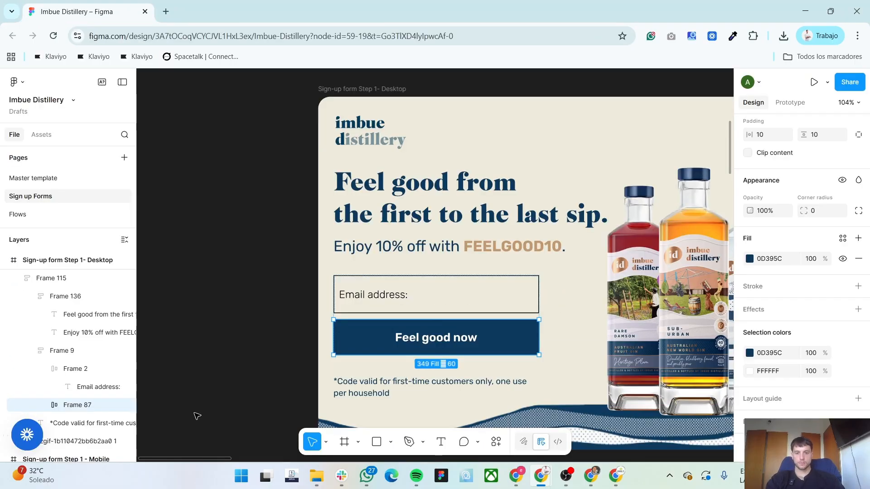
pyautogui.hotkey('alt', 'Tab')
pyautogui.click(508, 357)
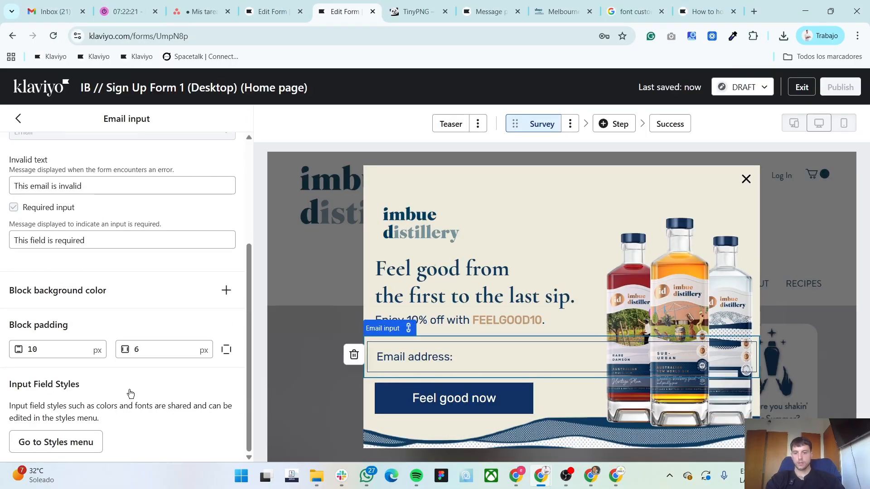
pyautogui.click(226, 349)
pyautogui.doubleClick(139, 349)
pyautogui.write('20')
pyautogui.press('Tab')
pyautogui.press('Tab')
pyautogui.press('Tab')
pyautogui.write('400')
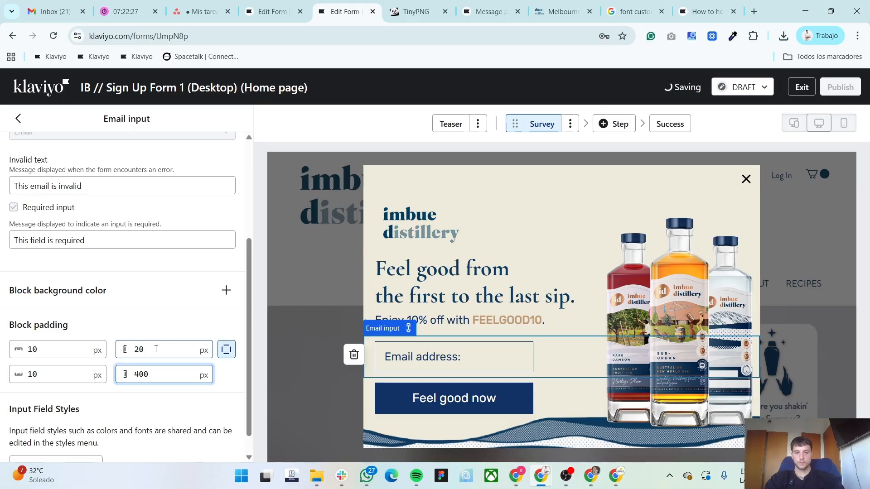
pyautogui.hotkey('alt', 'Tab')
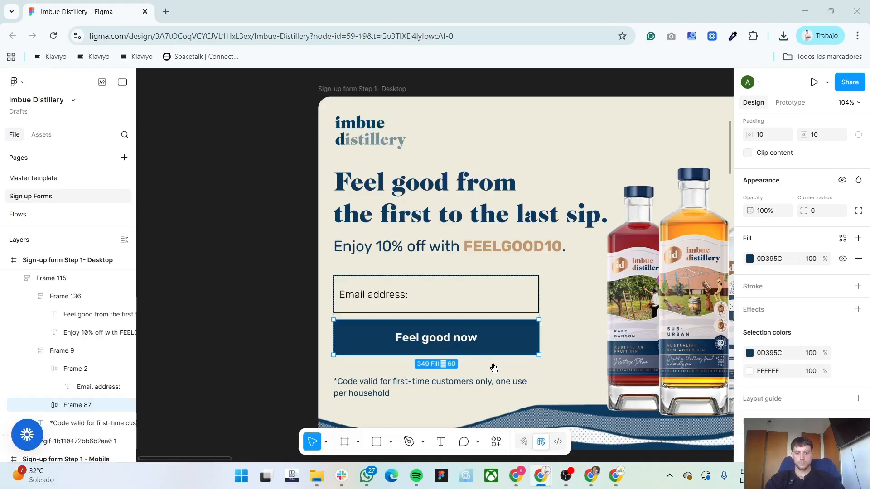
# - Copy the disclaimer from Figma into a new Klaviyo text block below the button: "*Code valid for first-time customers only, one use per household"
pyautogui.click(369, 393)
pyautogui.hotkey('alt', 'Tab')
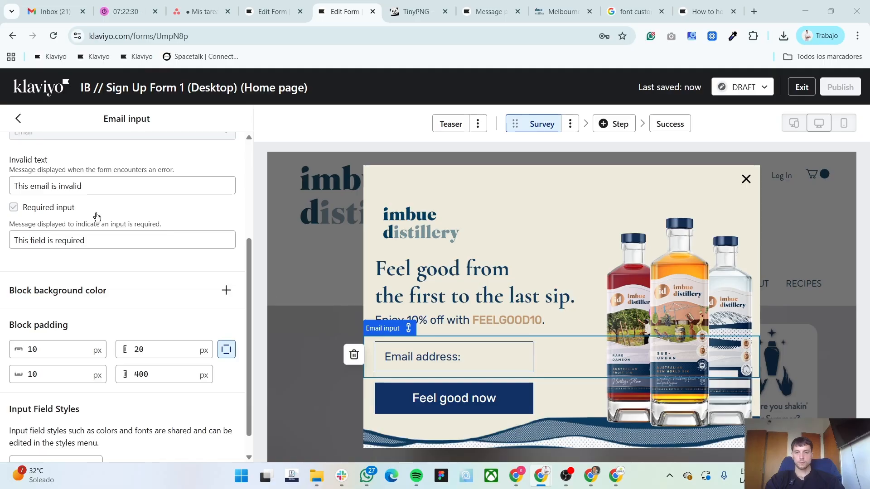
pyautogui.press('Escape')
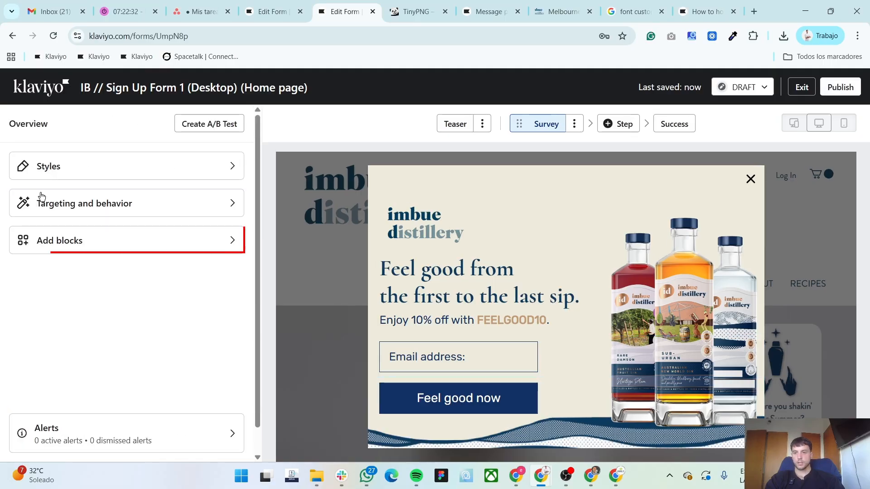
pyautogui.click(77, 238)
pyautogui.moveTo(69, 213); pyautogui.dragTo(487, 412)
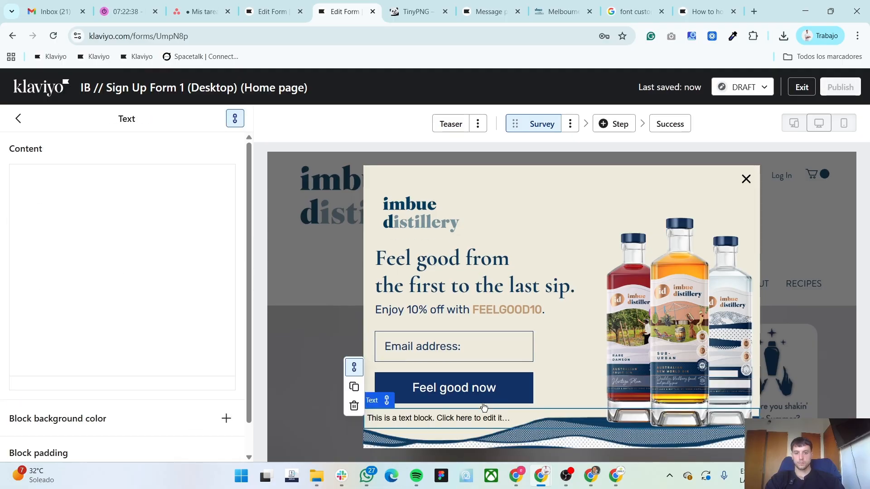
pyautogui.tripleClick(101, 231)
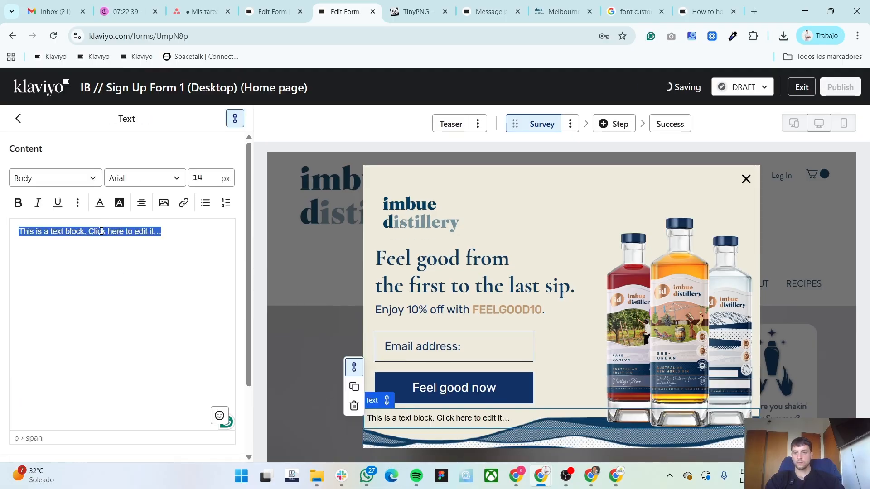
pyautogui.write('*Code valid for first-time customers only, one use per household')
# - Format the whole disclaimer text in the Rubik Normal font with text color 123265
pyautogui.hotkey('ctrl', 'a')
pyautogui.click(134, 177)
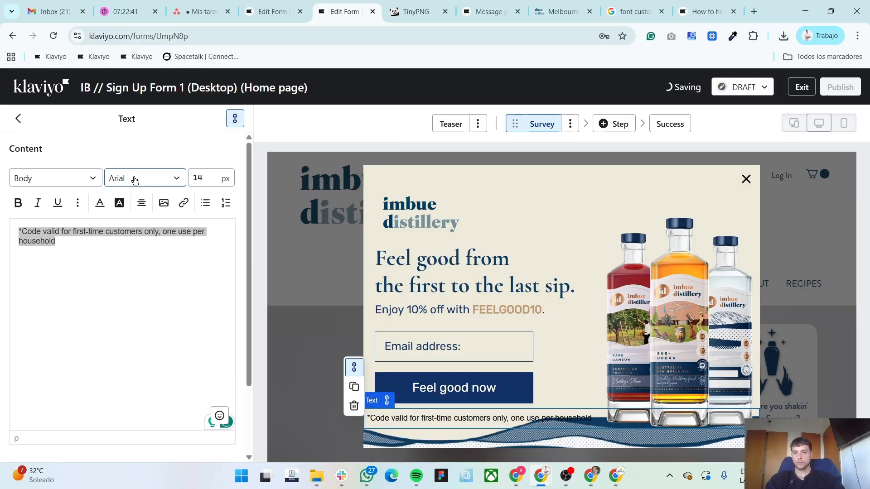
pyautogui.scroll(2, 169, 274)
pyautogui.click(167, 286)
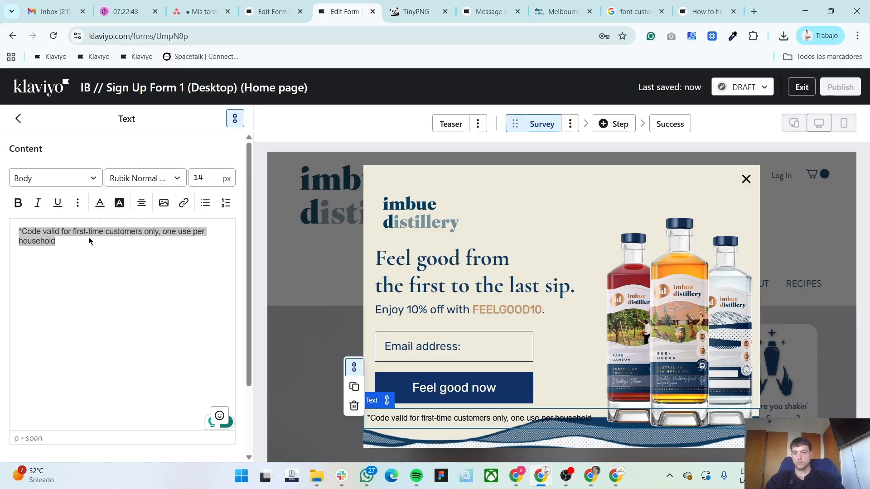
pyautogui.click(99, 202)
pyautogui.click(121, 399)
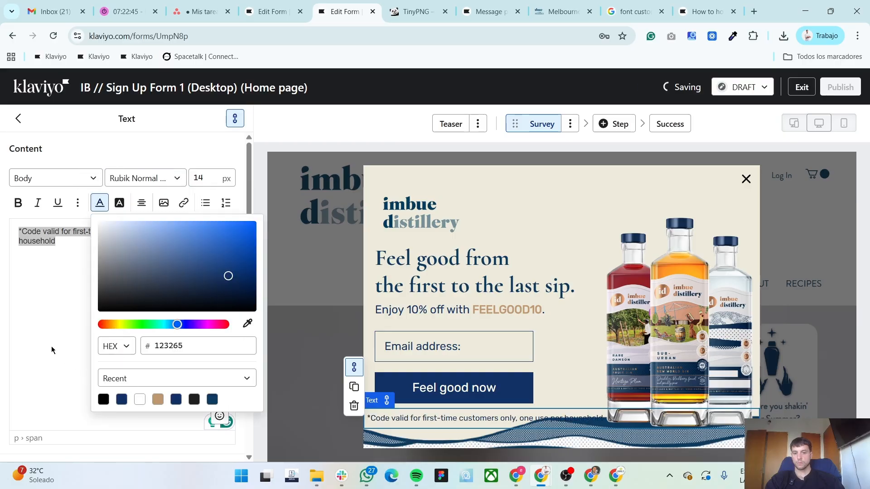
# - Check the disclaimer against the Figma design and break its line before "one use per household"
pyautogui.hotkey('alt', 'Tab')
pyautogui.hotkey('alt', 'Tab')
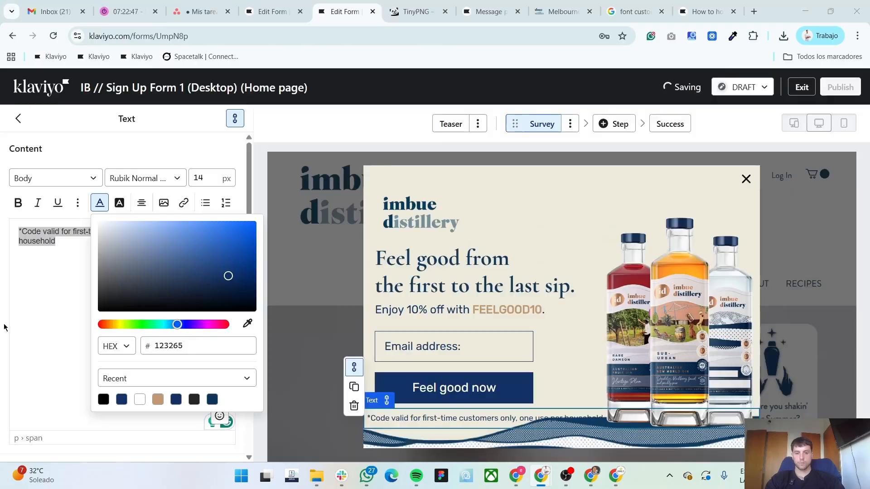
pyautogui.tripleClick(78, 235)
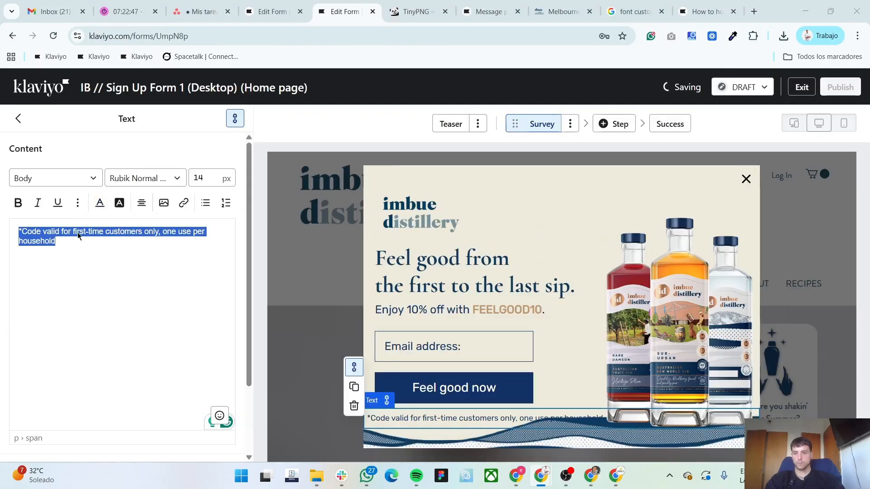
pyautogui.click(165, 232)
pyautogui.press('Return')
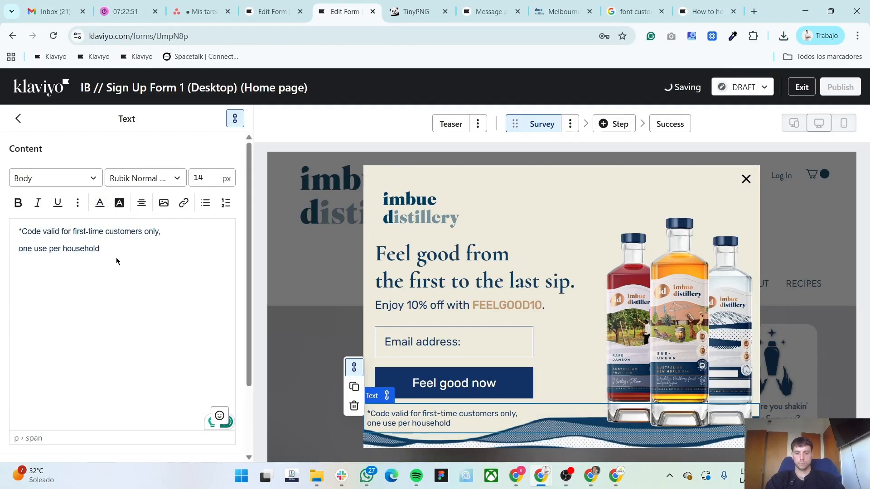
# - Unlink the disclaimer block's padding sides and set the left padding to 25 px
pyautogui.scroll(-2, 163, 344)
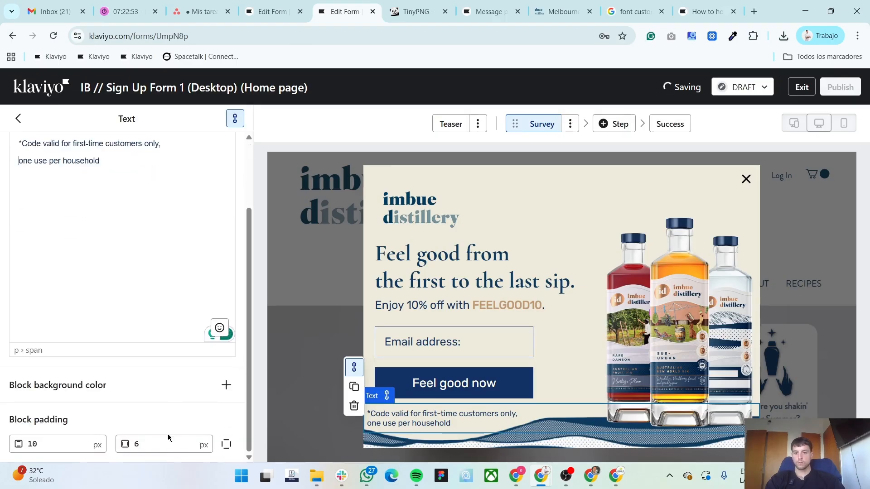
pyautogui.click(225, 443)
pyautogui.click(158, 412)
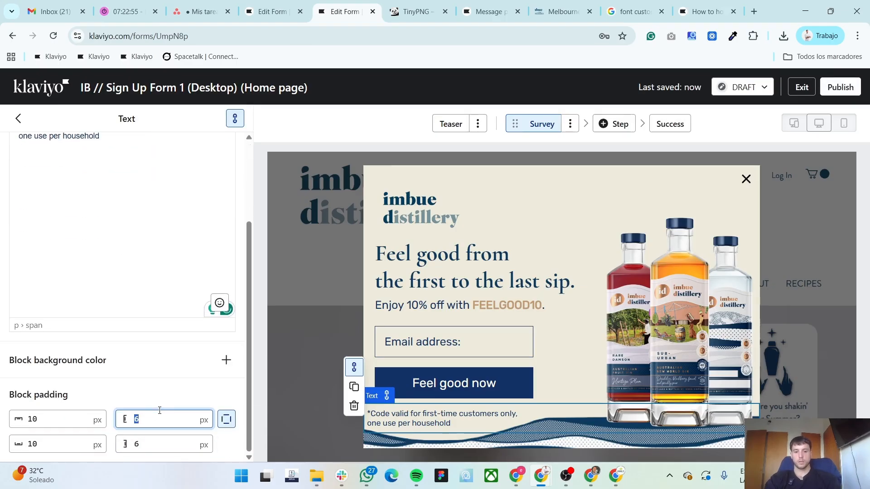
pyautogui.write('20')
pyautogui.press('BackSpace')
pyautogui.press('BackSpace')
pyautogui.write('25')
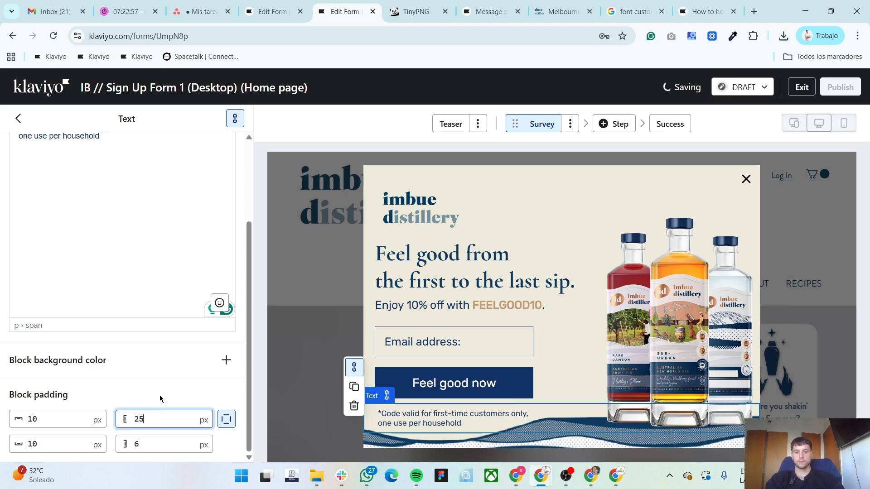
# - Set the disclaimer block's bottom padding to 50 px and return to the form overview
pyautogui.click(58, 445)
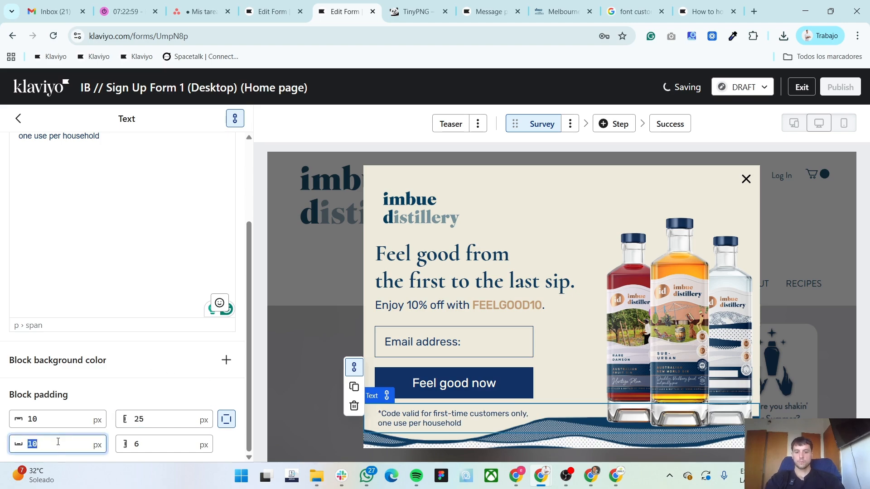
pyautogui.write('60')
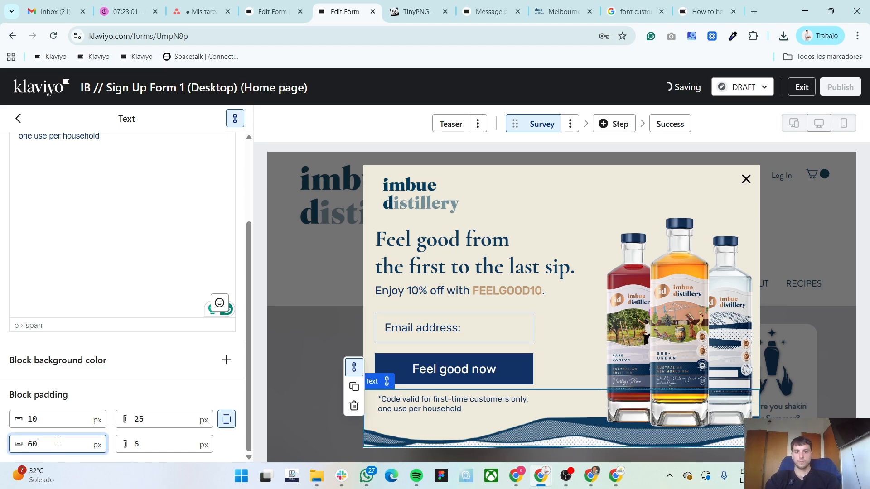
pyautogui.press('BackSpace')
pyautogui.press('BackSpace')
pyautogui.write('50')
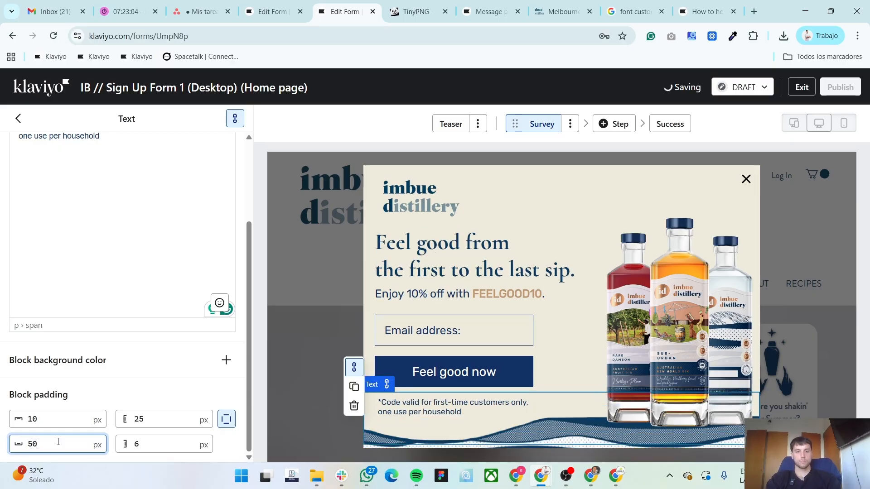
pyautogui.click(18, 119)
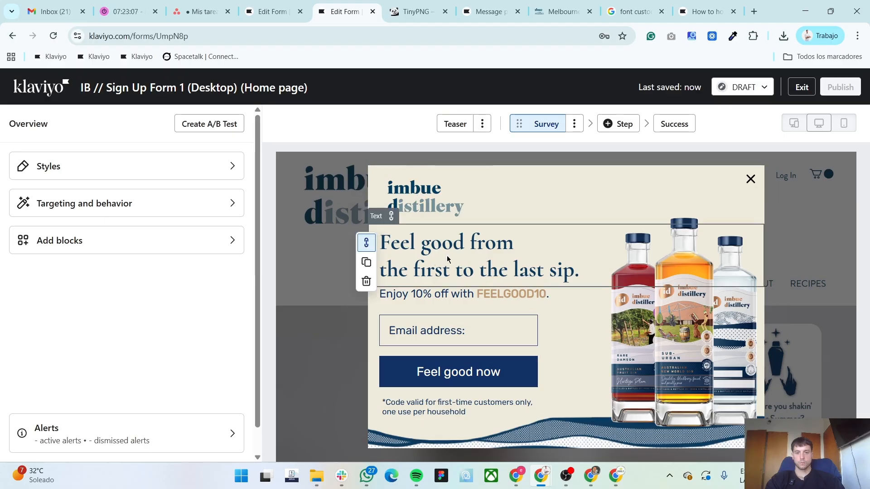
# - Set the left block padding of the "Feel good from the first to the last sip." heading to 30 px
pyautogui.click(448, 259)
pyautogui.scroll(-2, 182, 335)
pyautogui.doubleClick(166, 415)
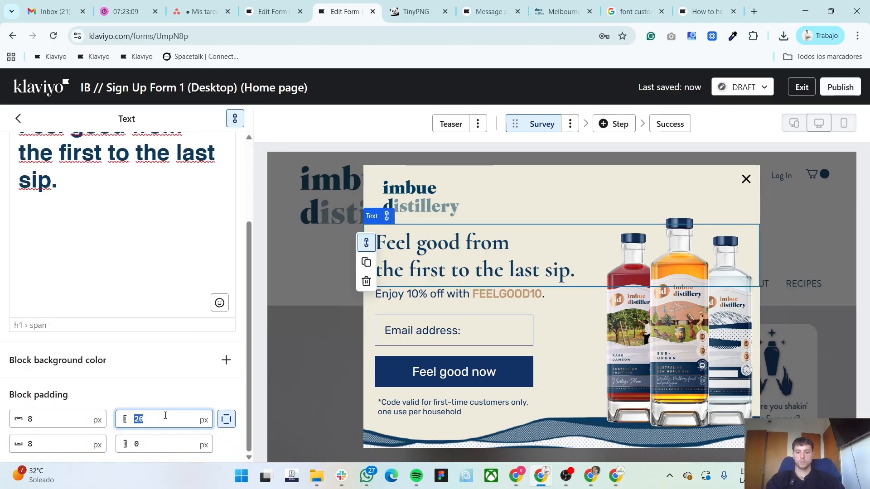
pyautogui.write('40')
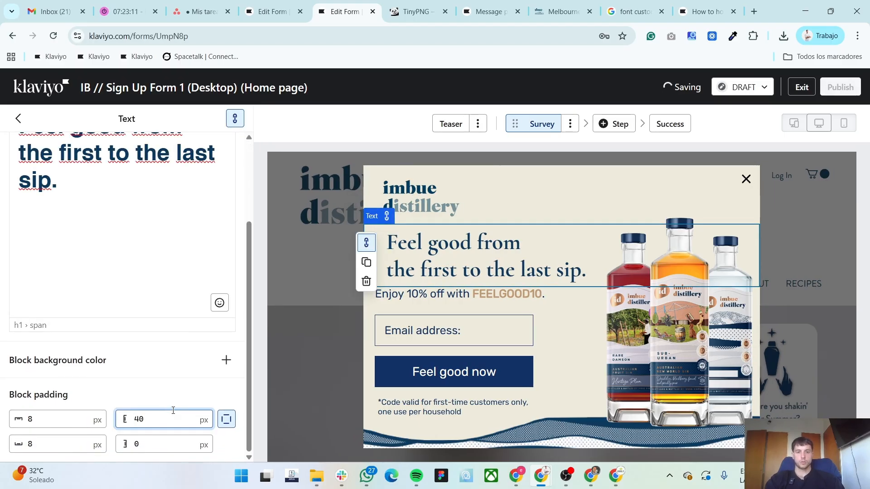
pyautogui.press('BackSpace')
pyautogui.press('BackSpace')
pyautogui.write('30')
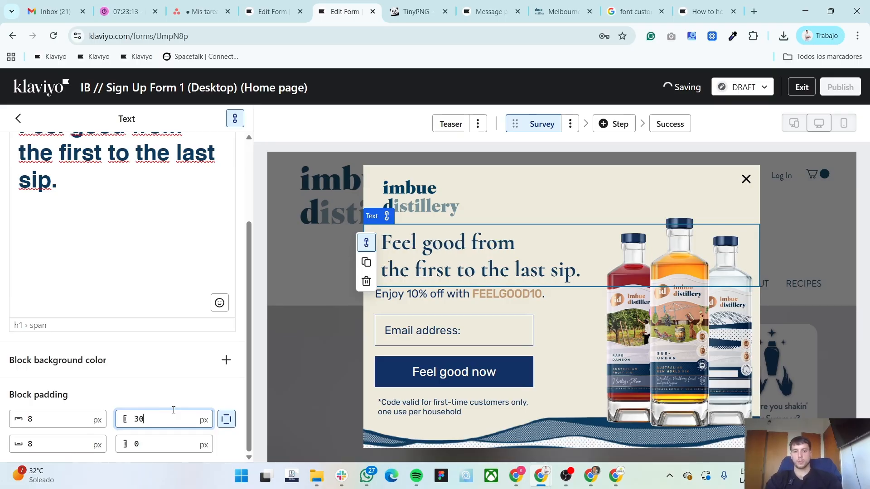
# - Set the left block padding of the "Enjoy 10% off with FEELGOOD10." text to 30 px
pyautogui.click(510, 295)
pyautogui.scroll(-3, 130, 370)
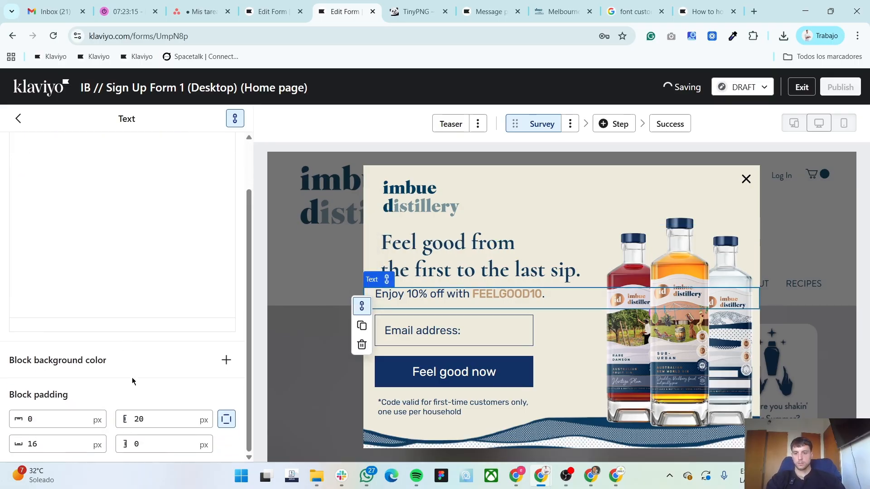
pyautogui.click(152, 415)
pyautogui.write('30')
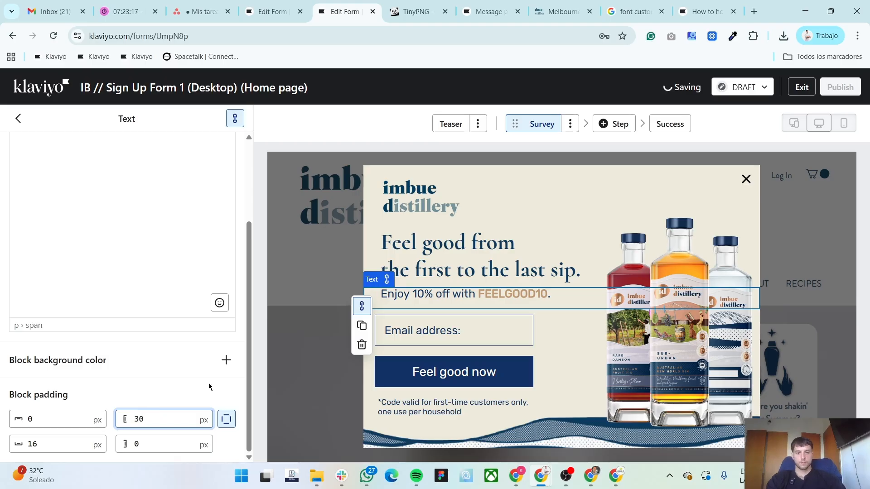
# - Set the email input block's left padding to 30 px and right padding to 360 px
pyautogui.click(458, 335)
pyautogui.scroll(-2, 159, 362)
pyautogui.click(156, 324)
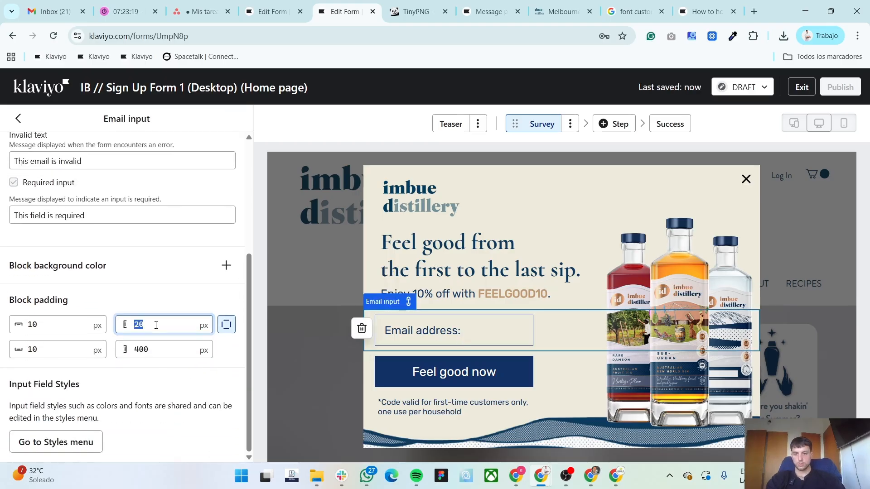
pyautogui.write('30')
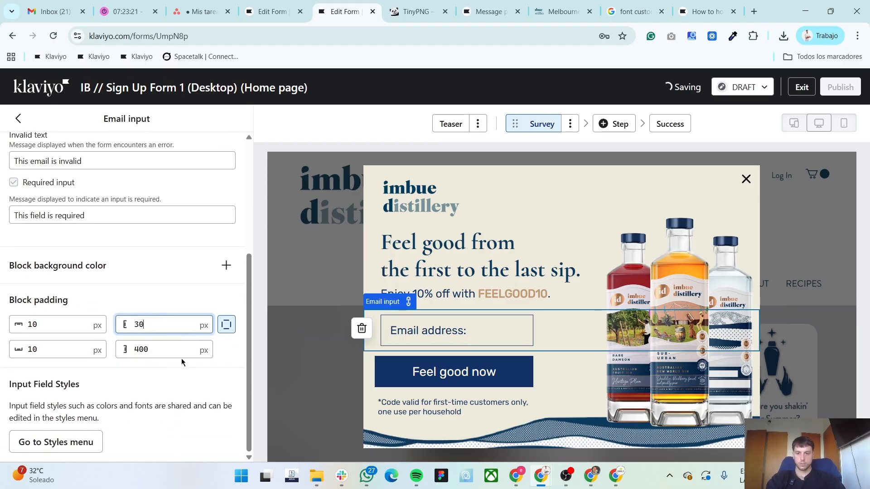
pyautogui.click(180, 346)
pyautogui.write('380')
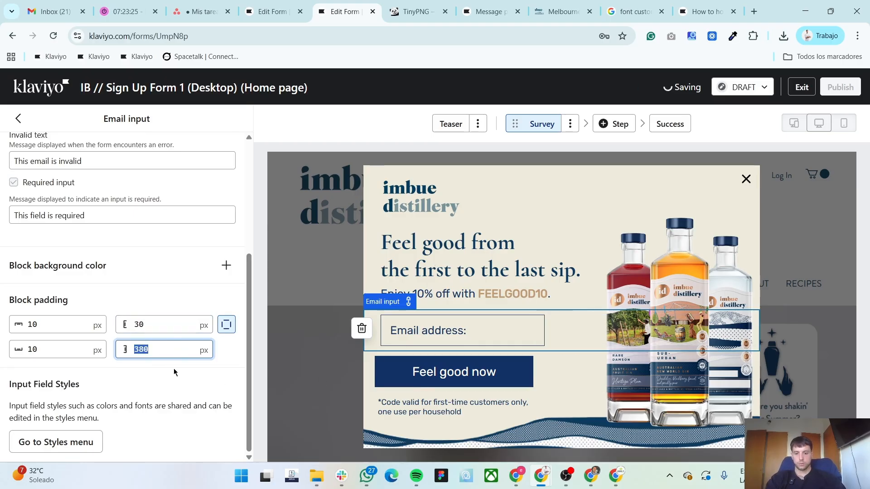
pyautogui.write('3')
pyautogui.write('00')
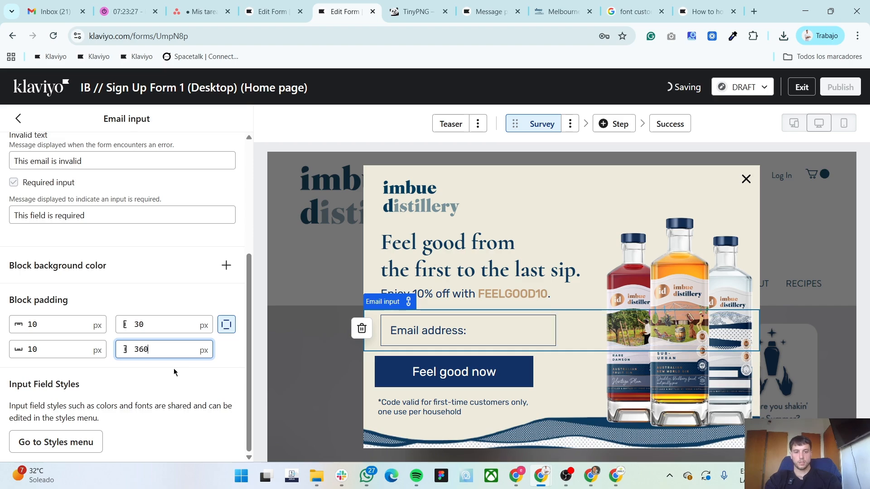
# - Set the "Feel good now" button's left block padding to 30 px and right padding to 360 px
pyautogui.click(453, 365)
pyautogui.scroll(-4, 136, 377)
pyautogui.click(179, 415)
pyautogui.write('30')
pyautogui.press('Tab')
pyautogui.press('Tab')
pyautogui.write('360')
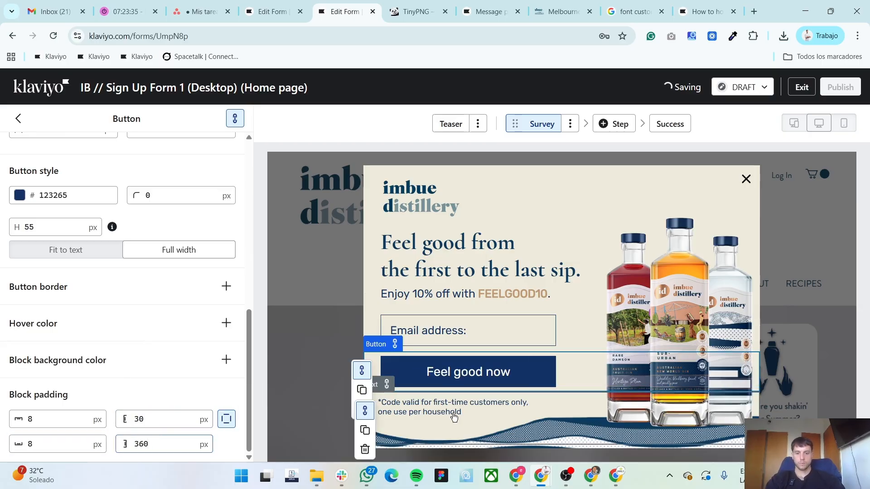
# - Set the disclaimer text block's left padding to 35 px
pyautogui.click(451, 413)
pyautogui.doubleClick(168, 419)
pyautogui.write('35')
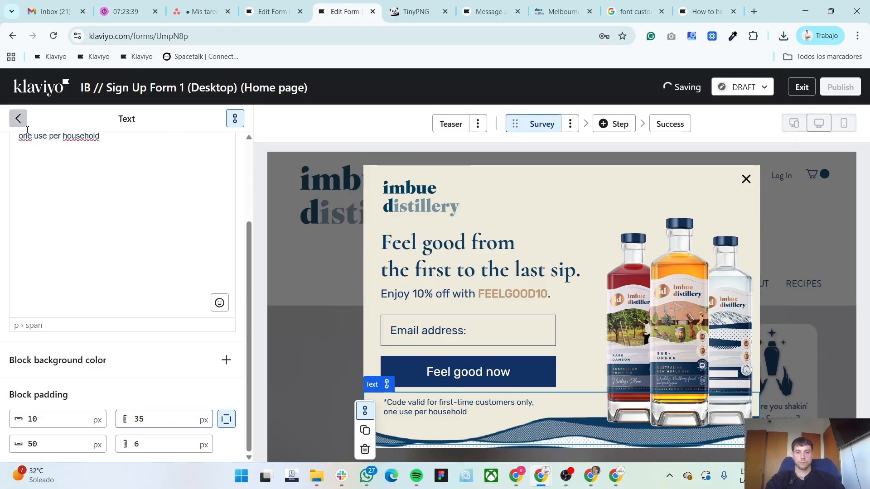
# - Set the form's corner radius to 20 px in the form styles, checking the Figma design
pyautogui.click(19, 118)
pyautogui.click(107, 176)
pyautogui.scroll(-9, 7, 340)
pyautogui.doubleClick(117, 278)
pyautogui.hotkey('alt', 'Tab')
pyautogui.hotkey('alt', 'Tab')
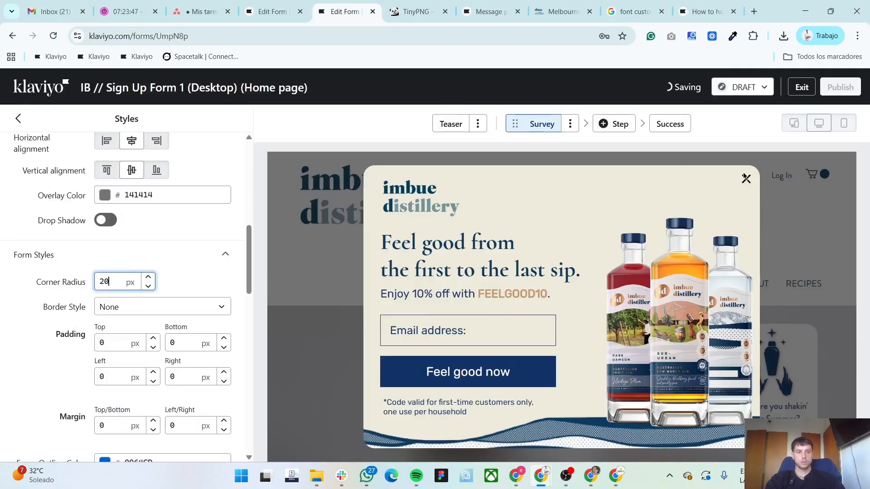
# - Compare the form's close icon with the one in the Figma design and set its X color to 123265
pyautogui.click(746, 179)
pyautogui.hotkey('alt', 'Tab')
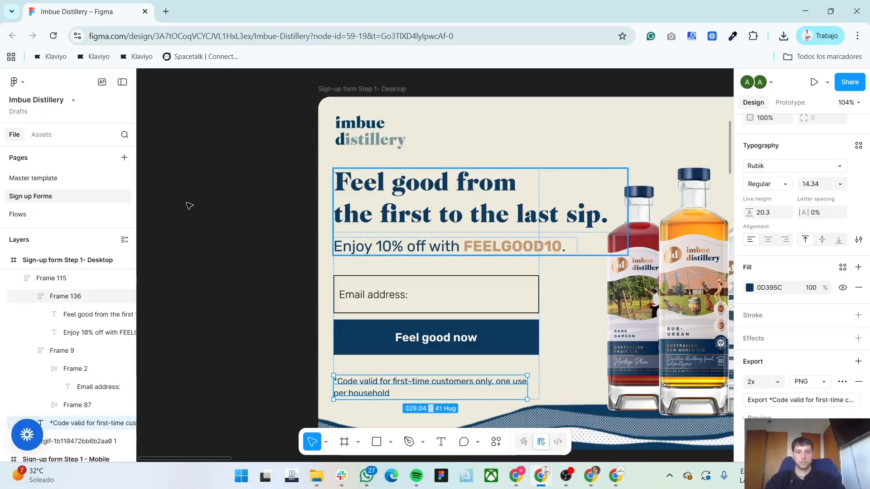
pyautogui.click(210, 208)
pyautogui.scroll(-3, 211, 212)
pyautogui.moveTo(374, 185); pyautogui.dragTo(333, 191)
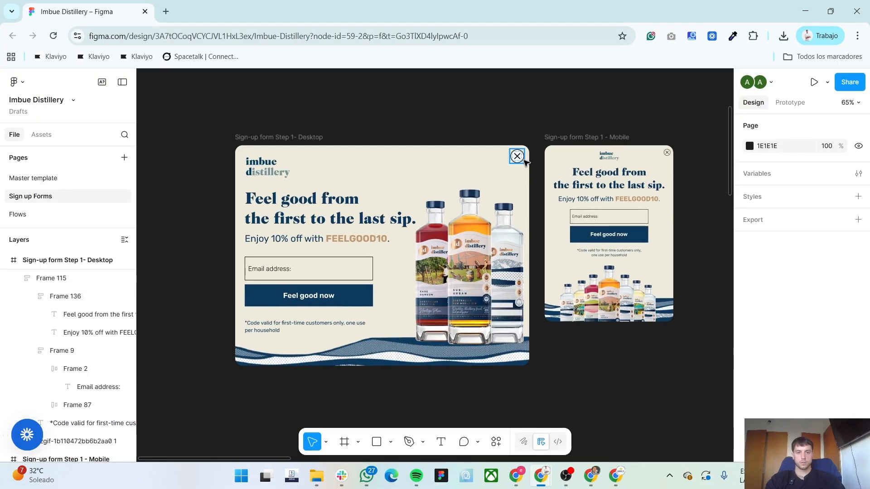
pyautogui.click(522, 159)
pyautogui.hotkey('alt', 'Tab')
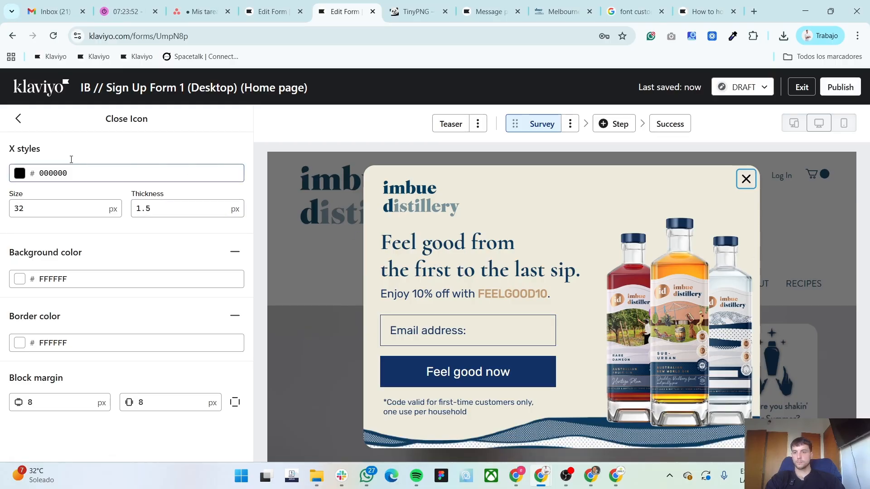
pyautogui.click(19, 174)
pyautogui.click(40, 384)
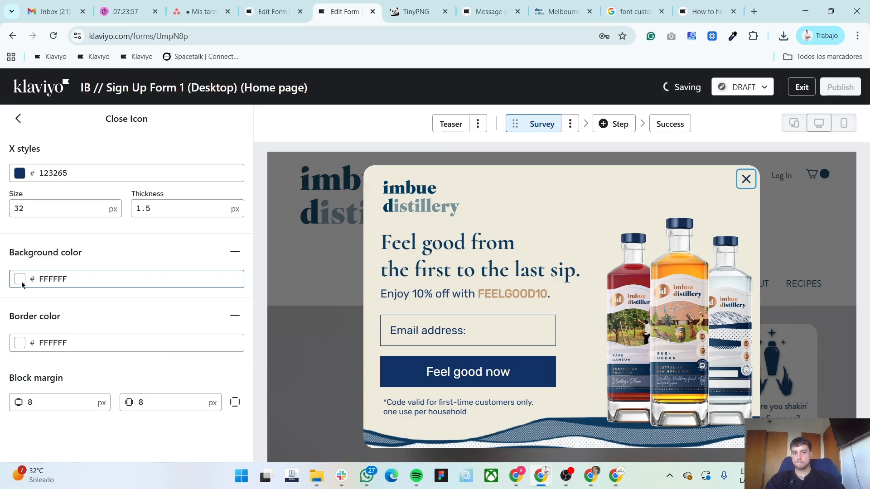
# - Set the close icon's background color to FFFFFF at 100% opacity and its border color to 123265
pyautogui.click(19, 279)
pyautogui.click(379, 222)
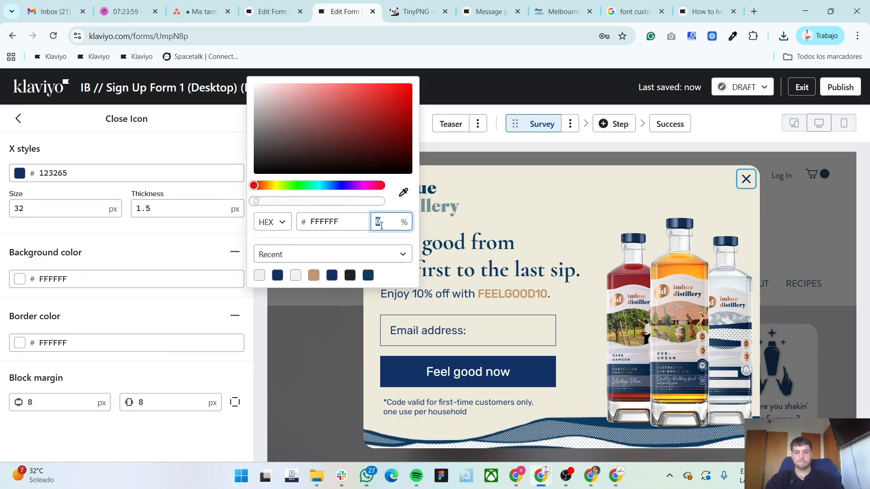
pyautogui.write('100')
pyautogui.click(23, 350)
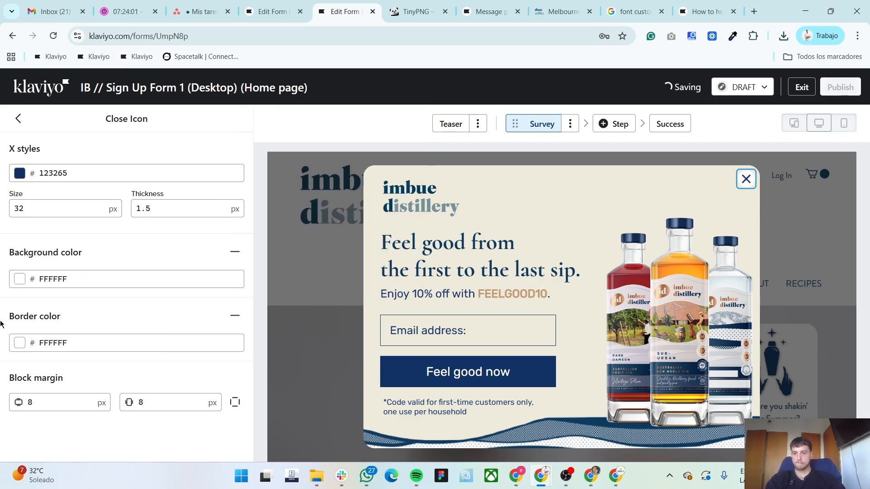
pyautogui.click(21, 344)
pyautogui.click(148, 265)
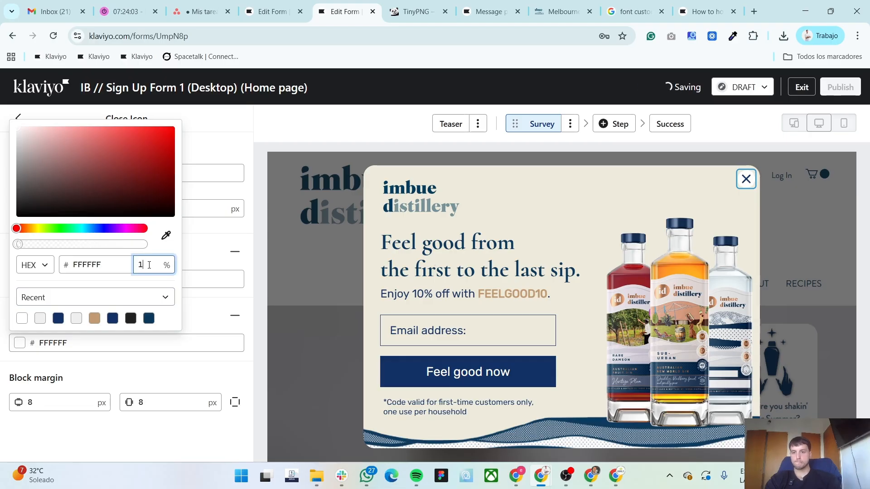
pyautogui.click(59, 319)
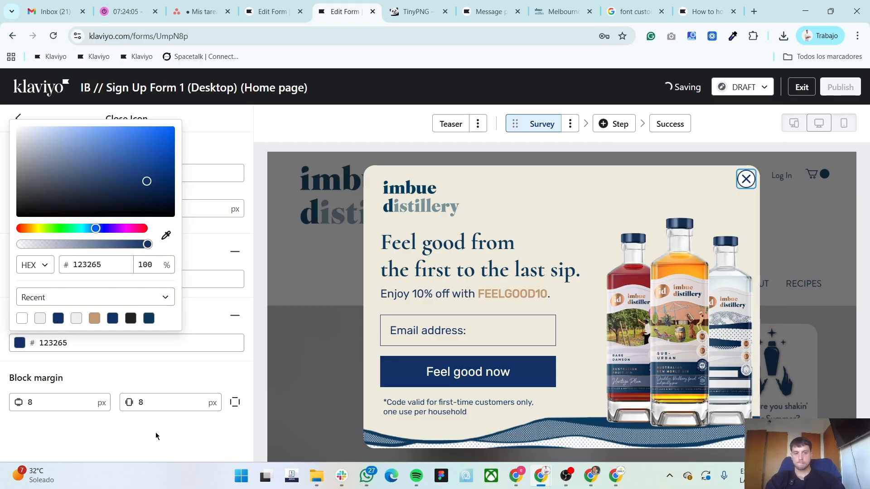
# - Set the close icon's vertical and horizontal block margins to 15 px and return to the form overview
pyautogui.click(61, 404)
pyautogui.write('15')
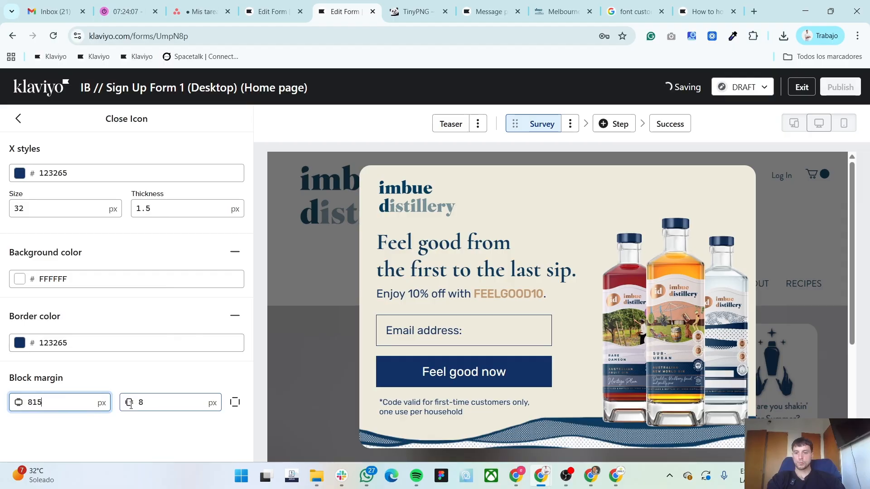
pyautogui.write('15')
pyautogui.press('Tab')
pyautogui.write('15')
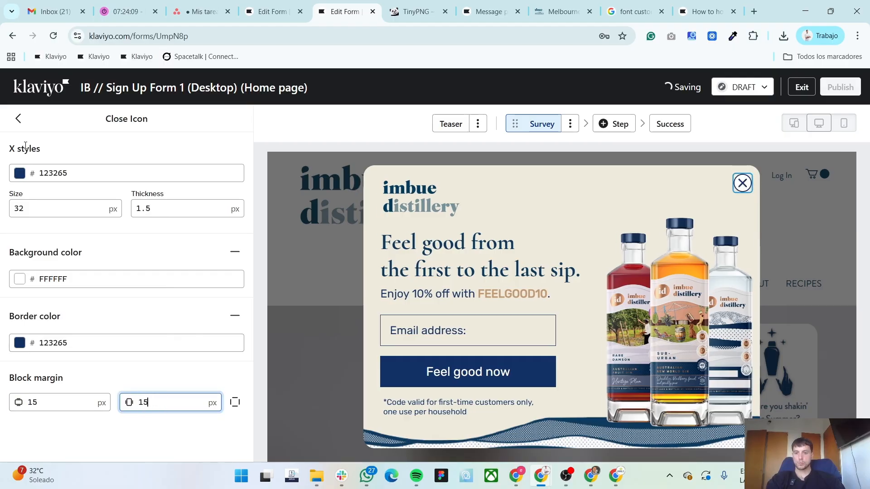
pyautogui.click(16, 120)
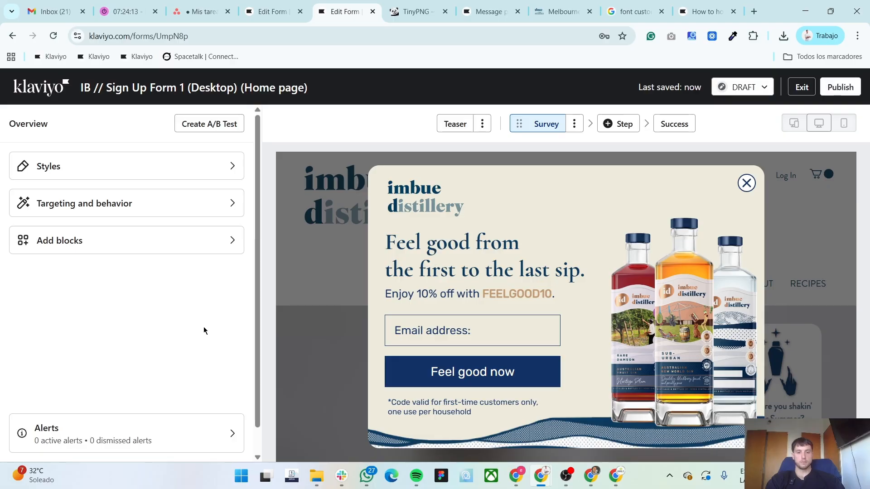
# - Check the Step 2 desktop design in Figma, and rename the form's Survey step to "Email" in Klaviyo
pyautogui.hotkey('alt', 'Tab')
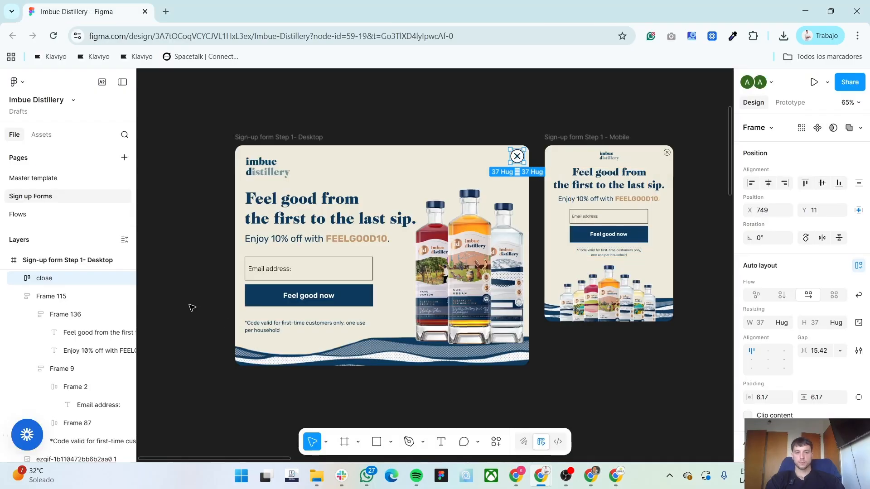
pyautogui.click(191, 307)
pyautogui.scroll(-2, 190, 307)
pyautogui.hscroll(5, 191, 307)
pyautogui.scroll(5, 229, 315)
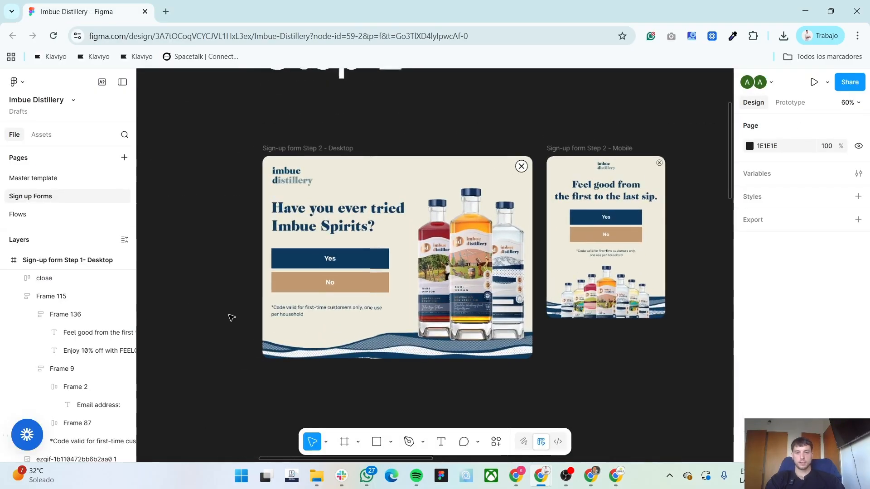
pyautogui.hotkey('alt', 'Tab')
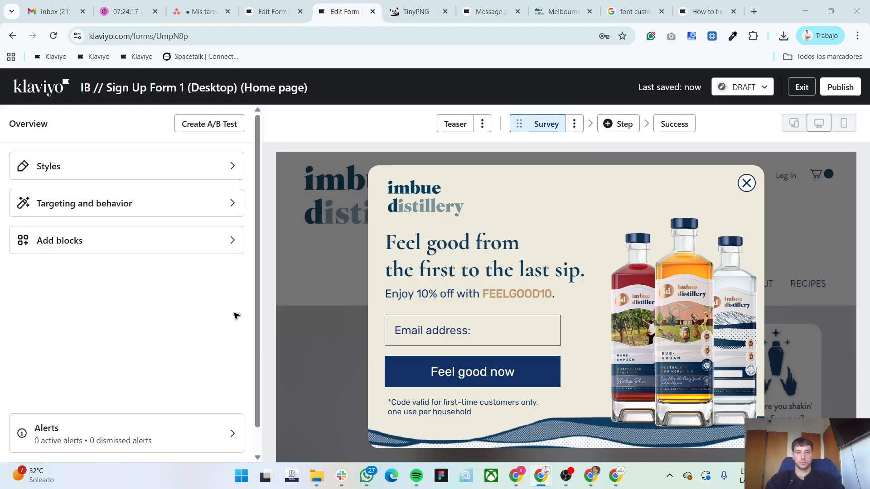
pyautogui.click(574, 125)
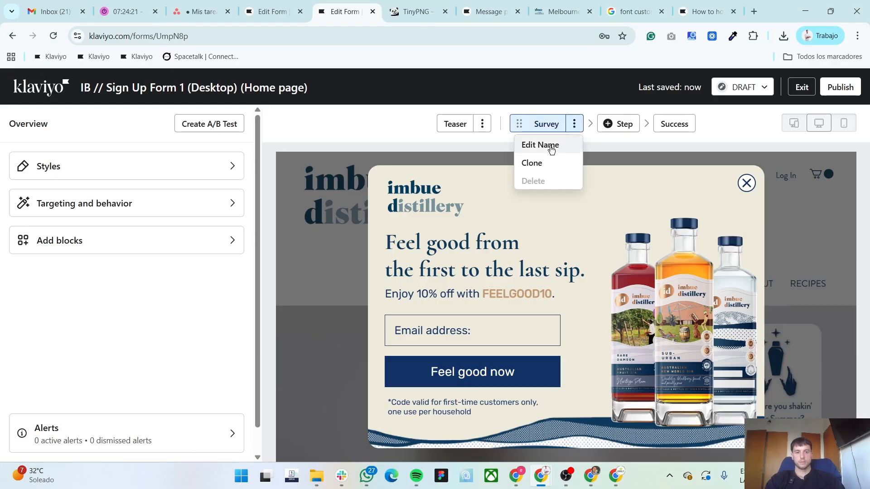
pyautogui.click(549, 145)
pyautogui.tripleClick(344, 263)
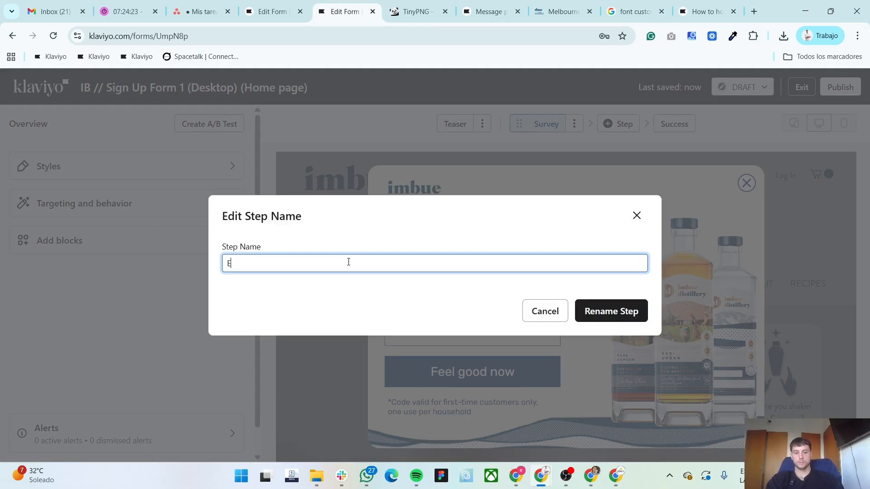
pyautogui.write('Email')
pyautogui.click(644, 315)
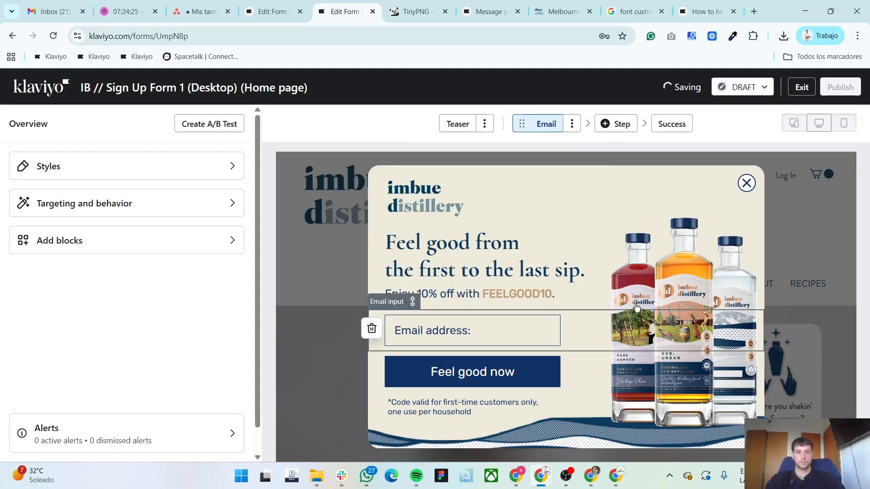
# - Clone the Email step and name the copy with the "Have you ever tried Imbue Spirits?" headline from the Figma Step 2 design
pyautogui.click(574, 123)
pyautogui.click(546, 162)
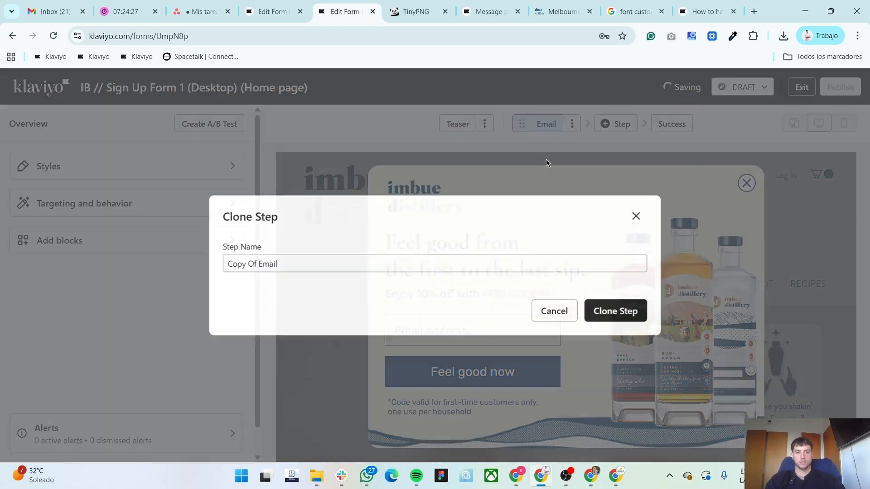
pyautogui.tripleClick(338, 263)
pyautogui.hotkey('alt', 'Tab')
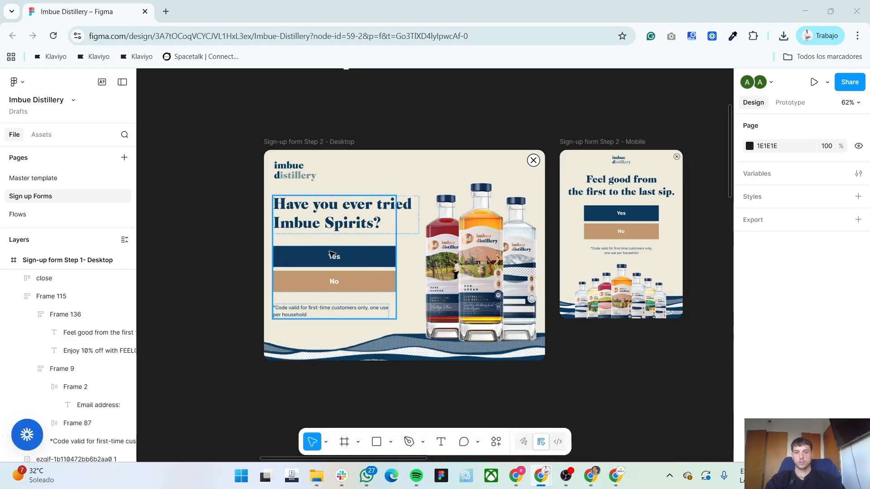
pyautogui.doubleClick(323, 215)
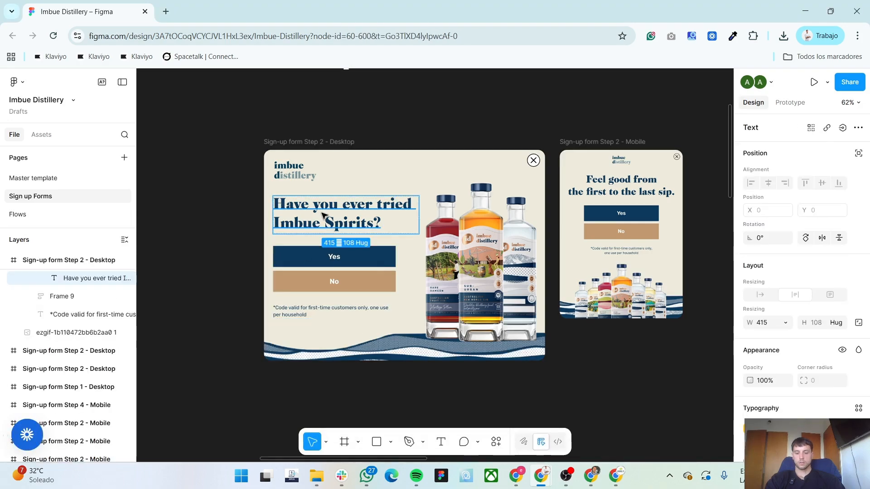
pyautogui.hotkey('alt', 'Tab')
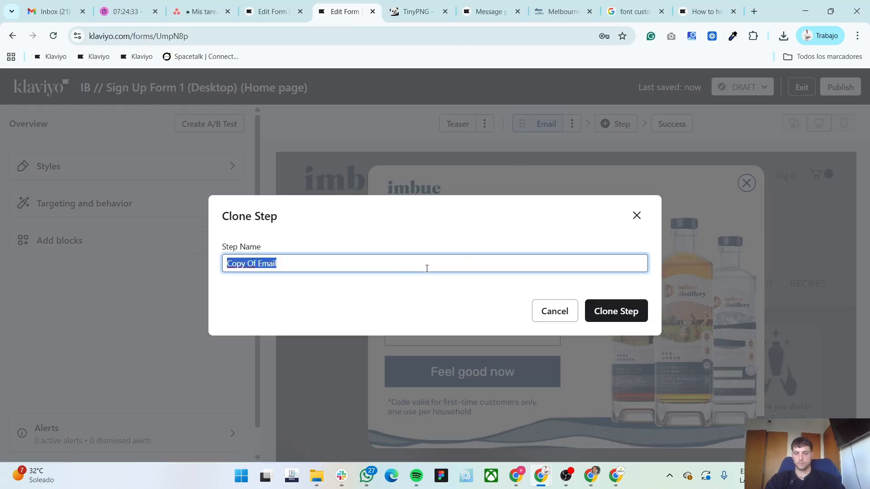
pyautogui.hotkey('ctrl', 'v')
pyautogui.click(609, 311)
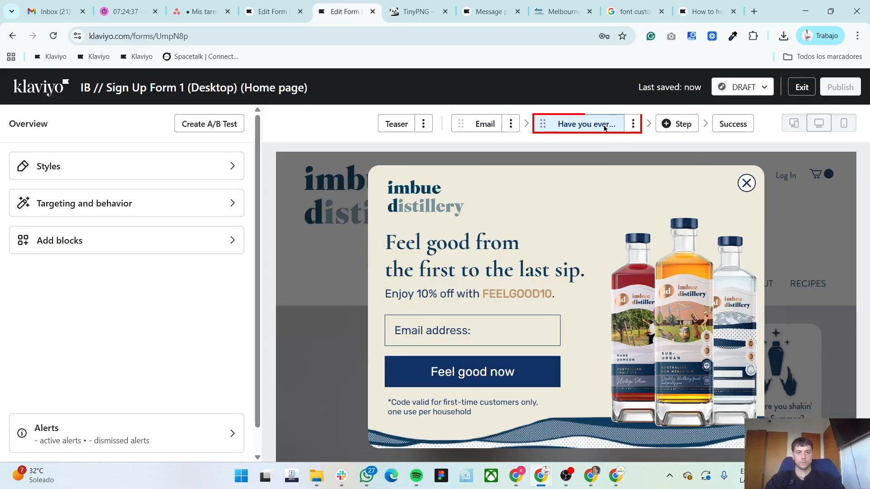
# - Replace the cloned step's heading with "Have you ever tried Imbue Spirits?" copied from the Figma design, keeping the Heading 1 style
pyautogui.hotkey('alt', 'Tab')
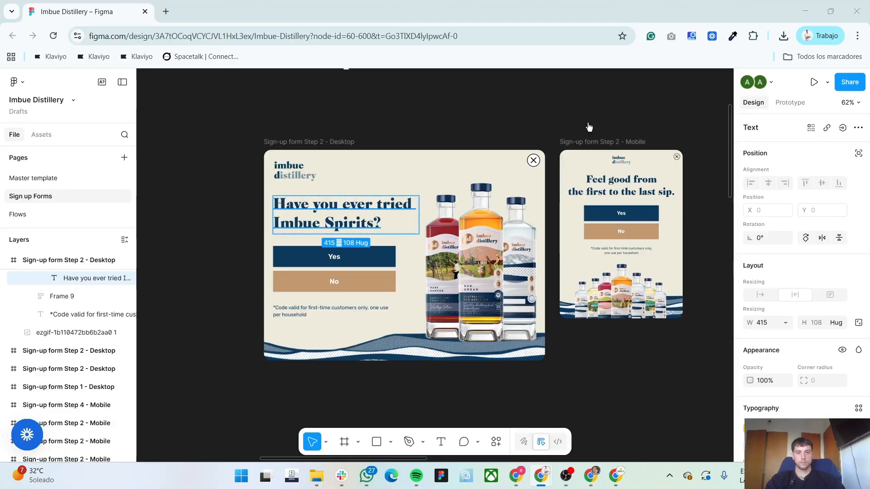
pyautogui.doubleClick(347, 226)
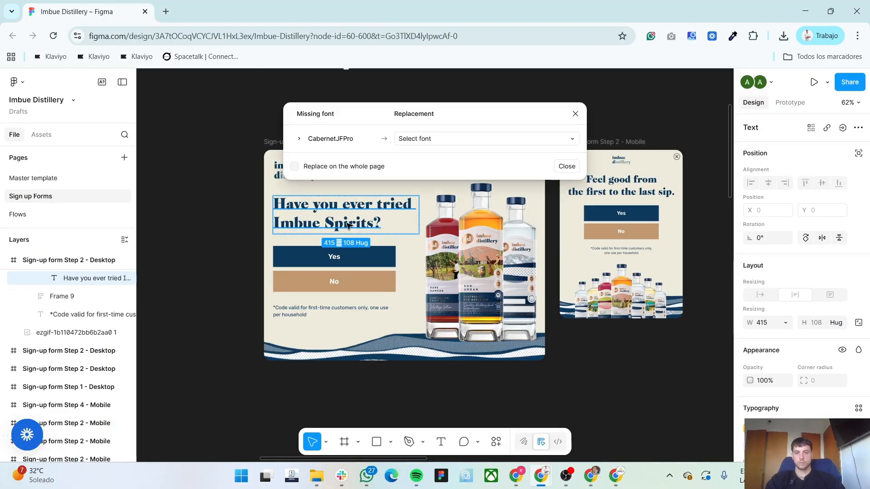
pyautogui.hotkey('alt', 'Tab')
pyautogui.click(466, 254)
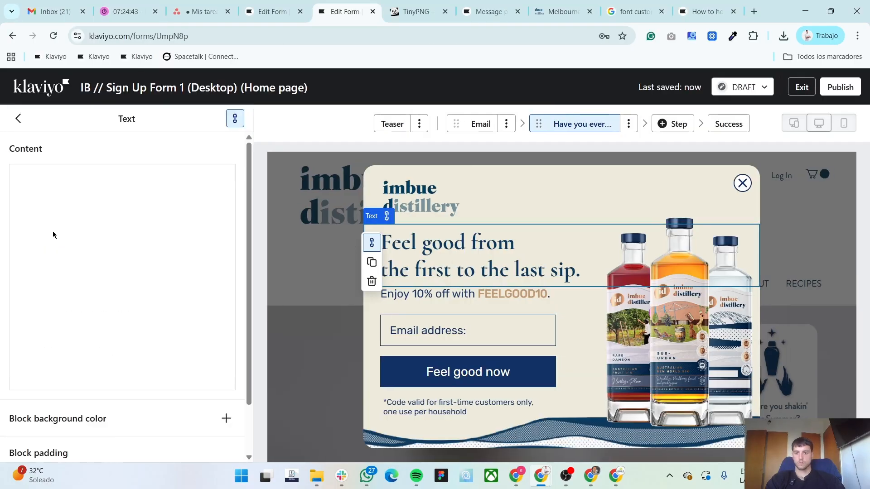
pyautogui.click(118, 294)
pyautogui.hotkey('ctrl', 'v')
pyautogui.moveTo(57, 294); pyautogui.dragTo(13, 219)
pyautogui.press('BackSpace')
pyautogui.hotkey('alt', 'Tab')
pyautogui.hotkey('alt', 'Tab')
pyautogui.hotkey('alt', 'Tab')
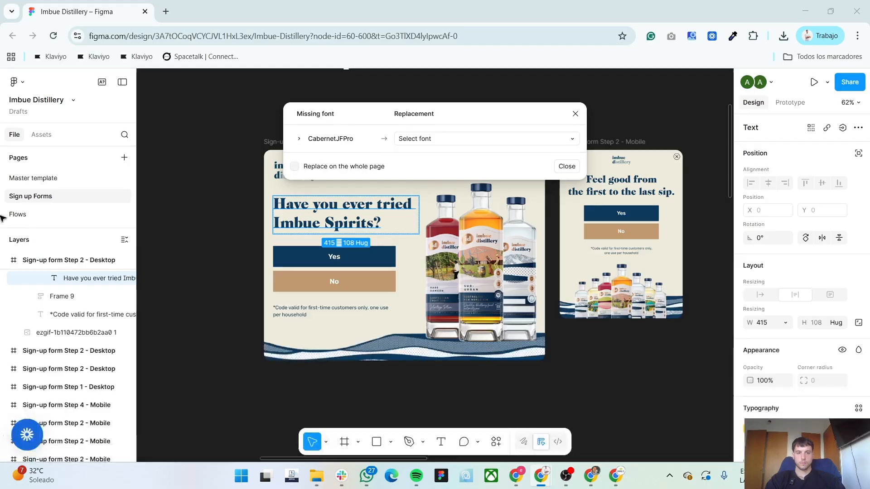
pyautogui.hotkey('alt', 'Tab')
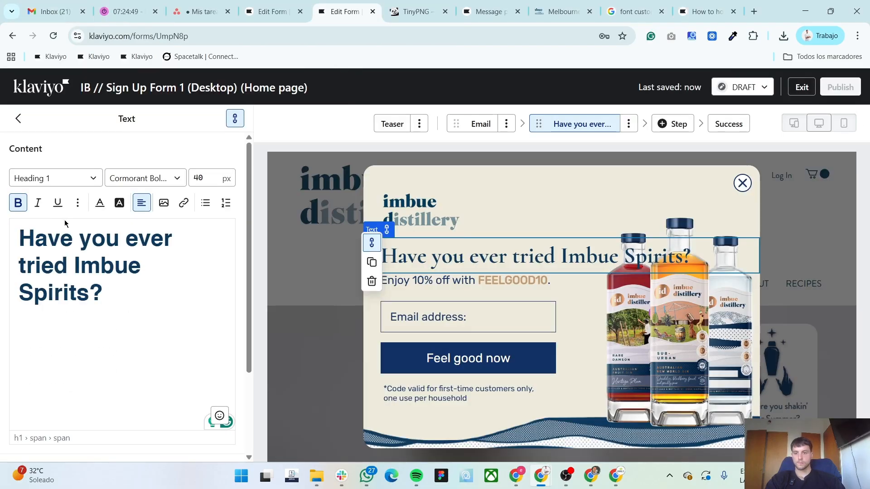
# - Break the heading after "tried" so "Imbue Spirits?" starts a second line, and return to the form overview
pyautogui.click(77, 262)
pyautogui.hotkey('shift', 'Return')
pyautogui.click(18, 118)
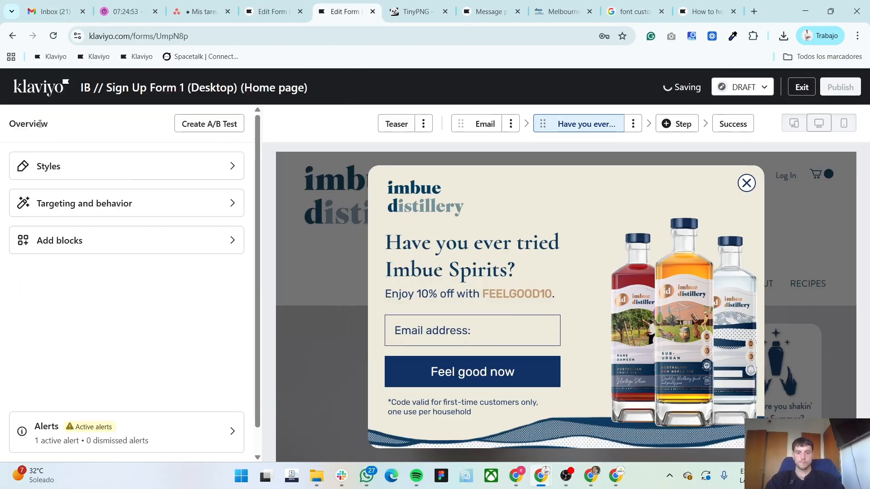
# - Compare the cloned step with the Figma design and delete its "Enjoy 10% off with FEELGOOD10." text block and email input
pyautogui.hotkey('alt', 'Tab')
pyautogui.hotkey('alt', 'Tab')
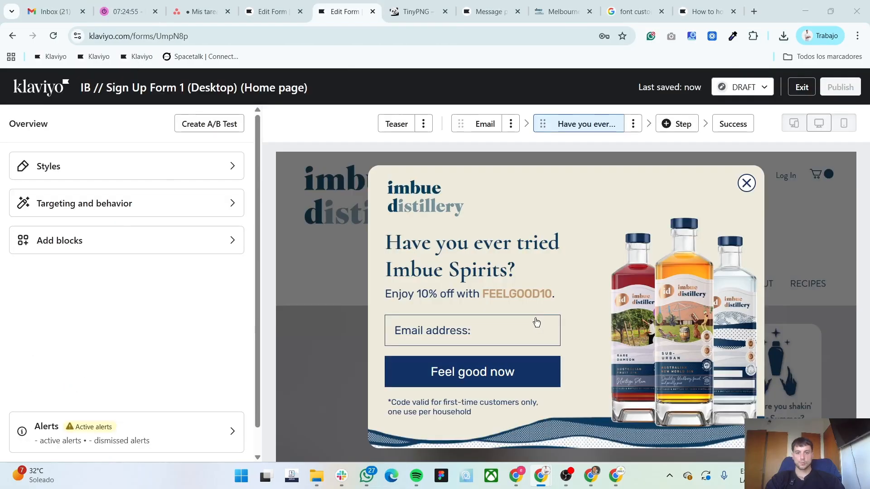
pyautogui.hotkey('alt', 'Tab')
pyautogui.click(367, 277)
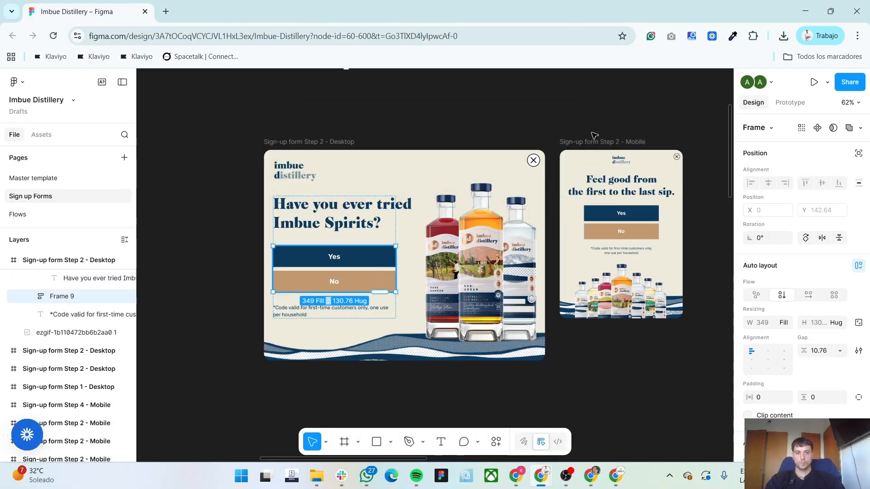
pyautogui.hotkey('alt', 'Tab')
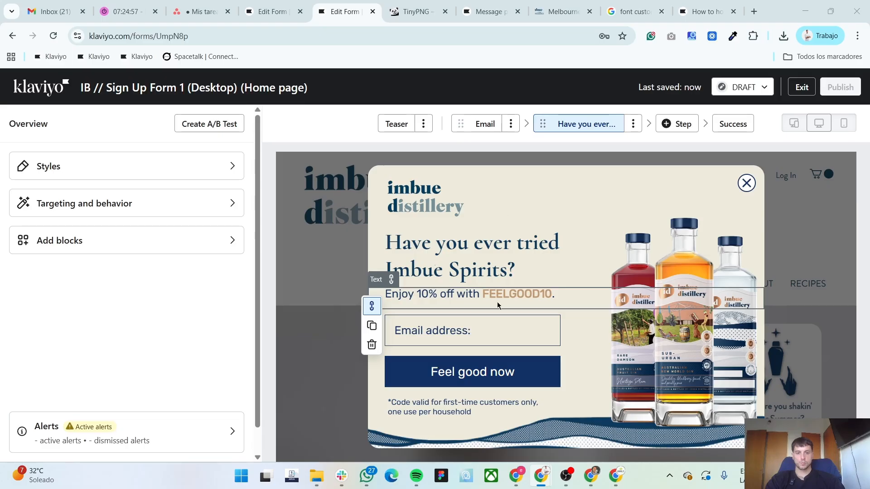
pyautogui.click(460, 294)
pyautogui.click(372, 344)
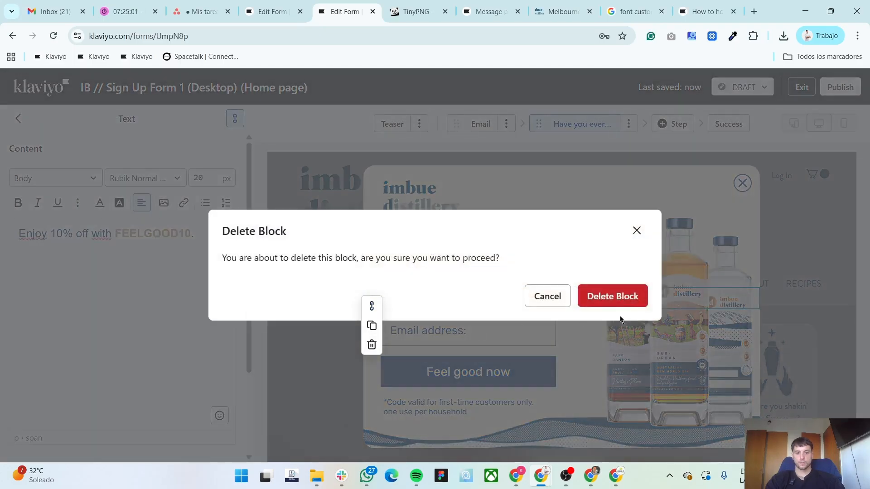
pyautogui.click(625, 297)
pyautogui.click(484, 324)
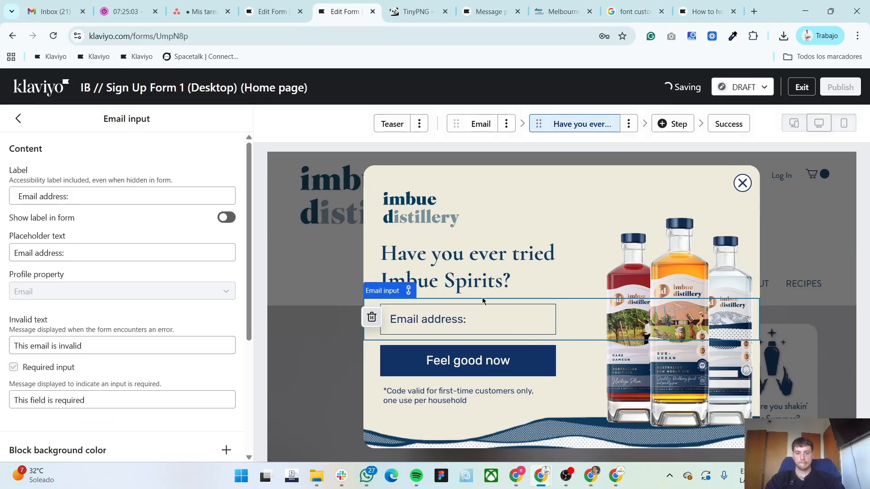
pyautogui.click(372, 317)
pyautogui.click(631, 296)
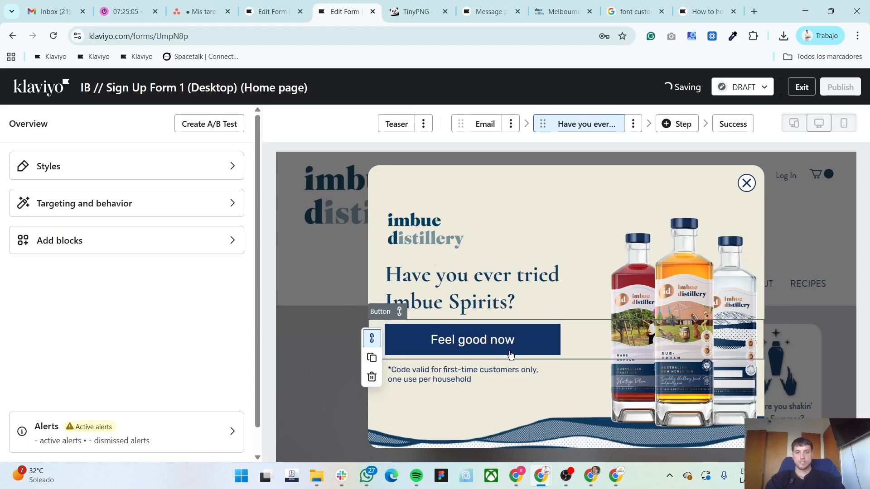
# - Open Klaviyo in a new browser tab and close the older draft of the desktop form, returning to the current one
pyautogui.click(278, 6)
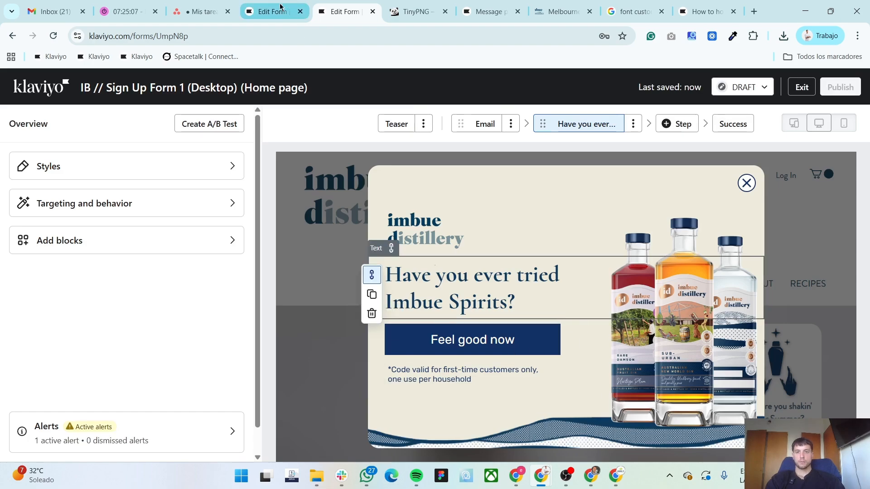
pyautogui.middleClick(64, 81)
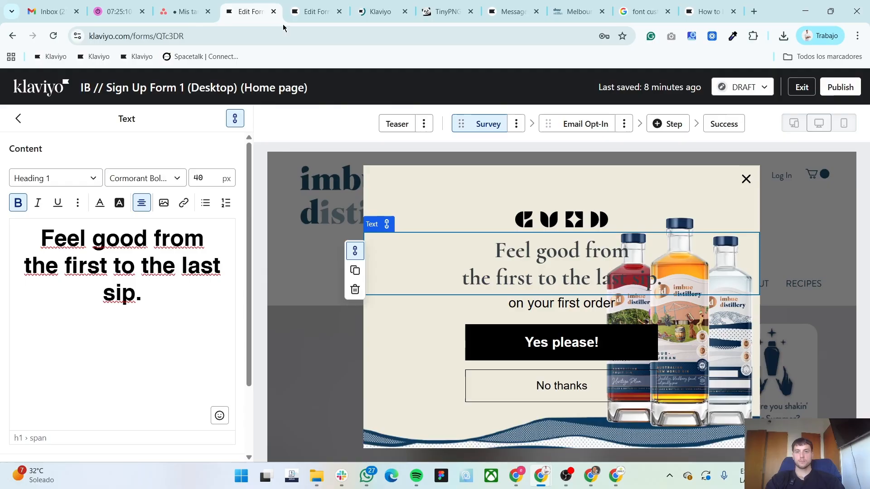
pyautogui.click(274, 12)
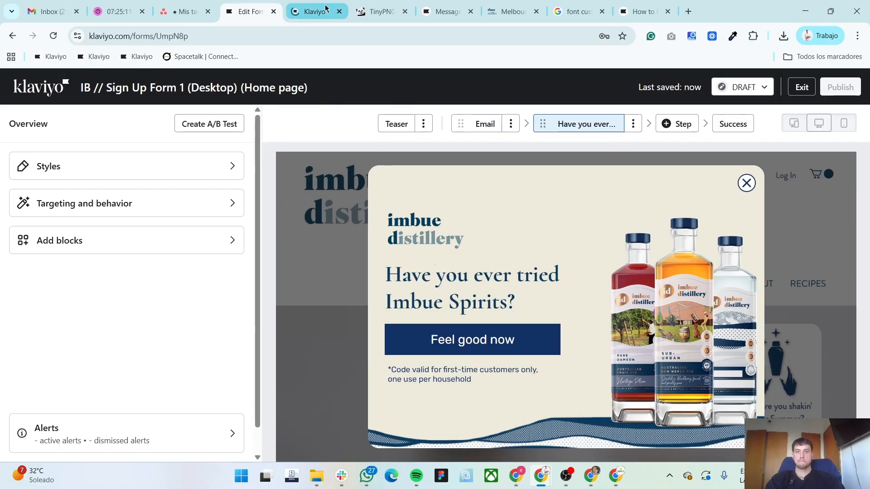
pyautogui.click(327, 10)
pyautogui.click(254, 10)
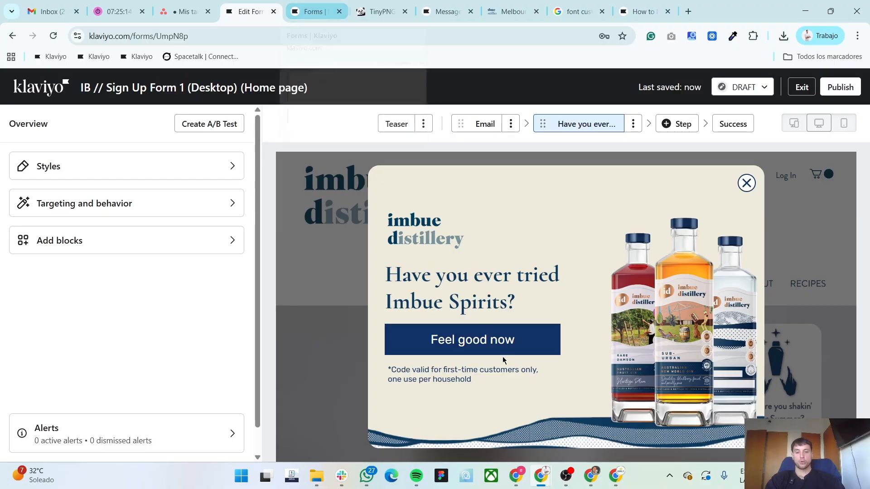
# - Check the question heading of the desktop Step 2 design in Figma and return to Klaviyo's sign-up forms list
pyautogui.hotkey('alt', 'Tab')
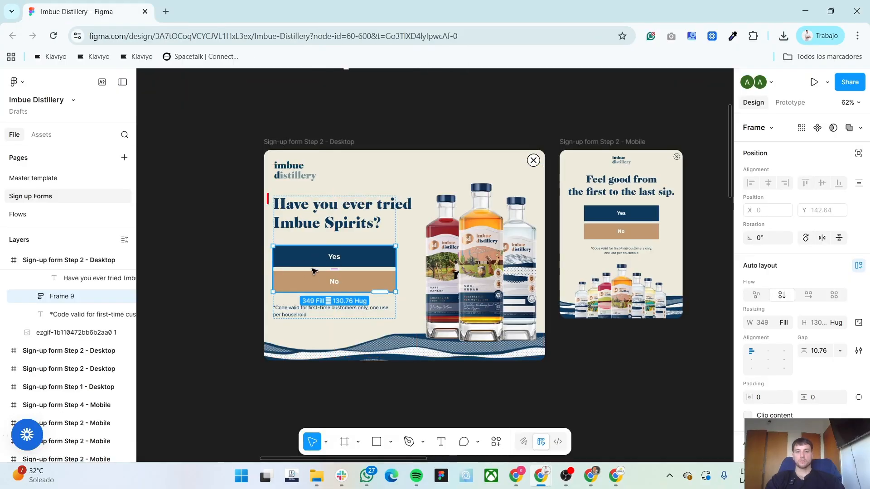
pyautogui.click(338, 218)
pyautogui.hotkey('shift', 'a')
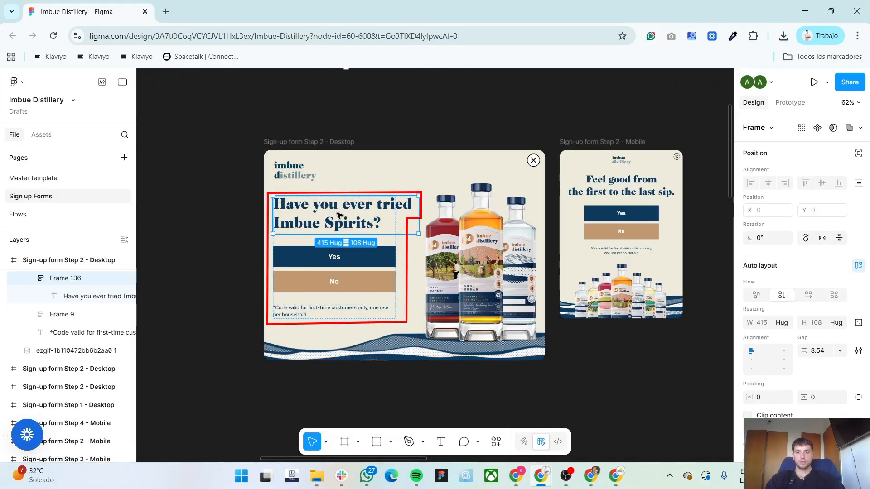
pyautogui.hotkey('alt', 'Tab')
pyautogui.click(345, 11)
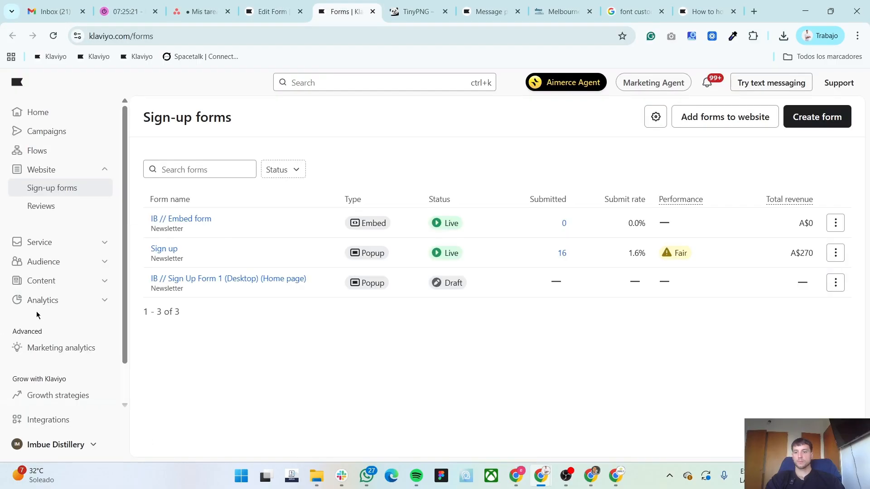
# - Open the most recently created profile from the audience profiles and find its custom properties
pyautogui.click(71, 262)
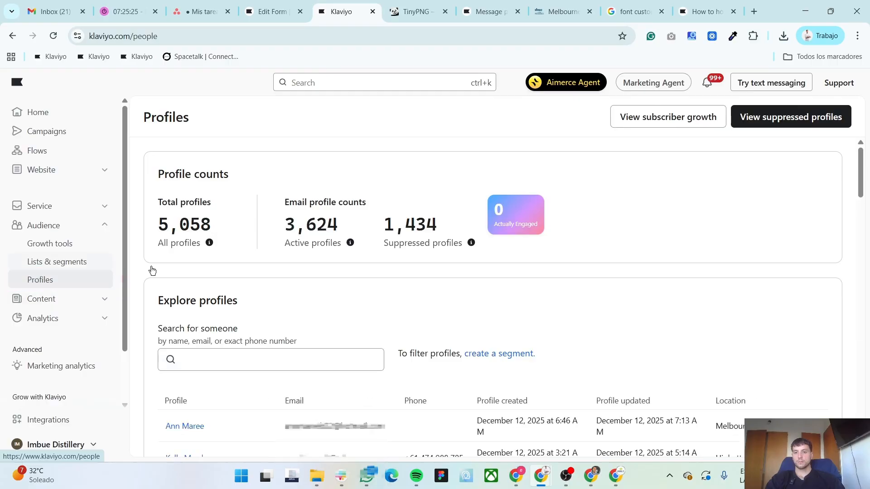
pyautogui.scroll(-3, 287, 286)
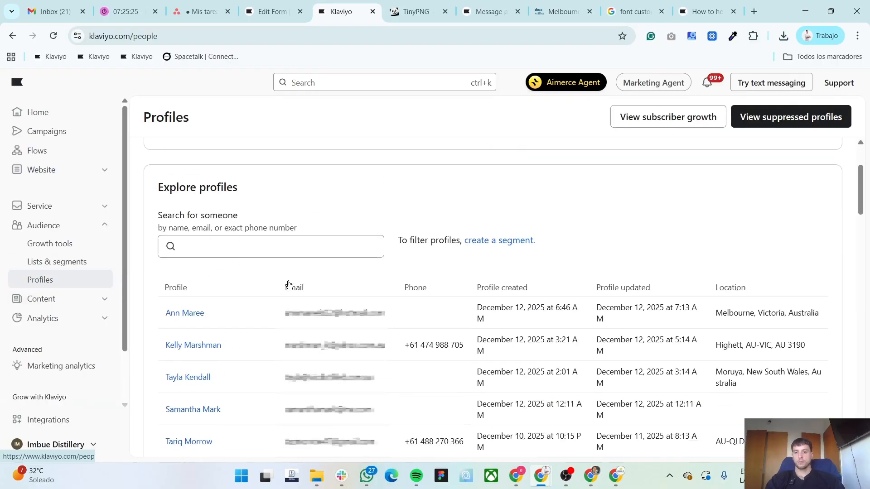
pyautogui.click(181, 315)
pyautogui.scroll(-10, 426, 279)
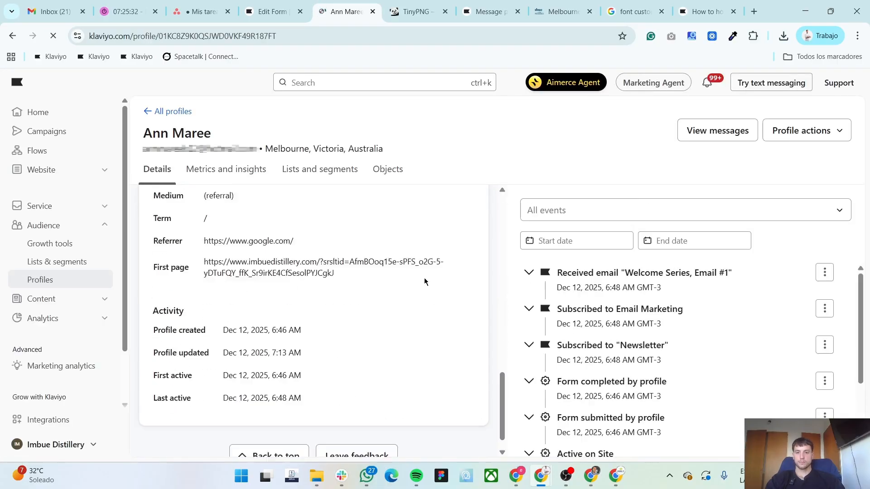
pyautogui.scroll(7, 425, 278)
pyautogui.scroll(4, 425, 281)
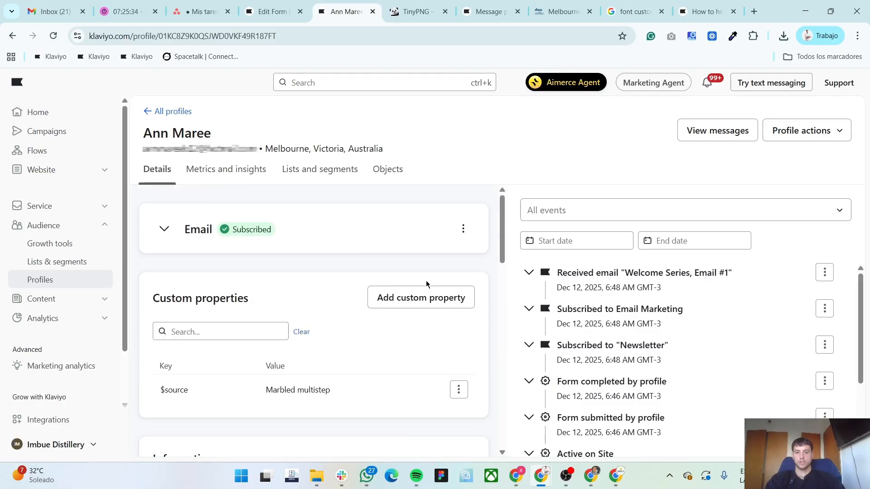
# - Add a custom property named "Have you ever tried Imbue Spirits?" with the value "Yes" to the profile
pyautogui.click(417, 300)
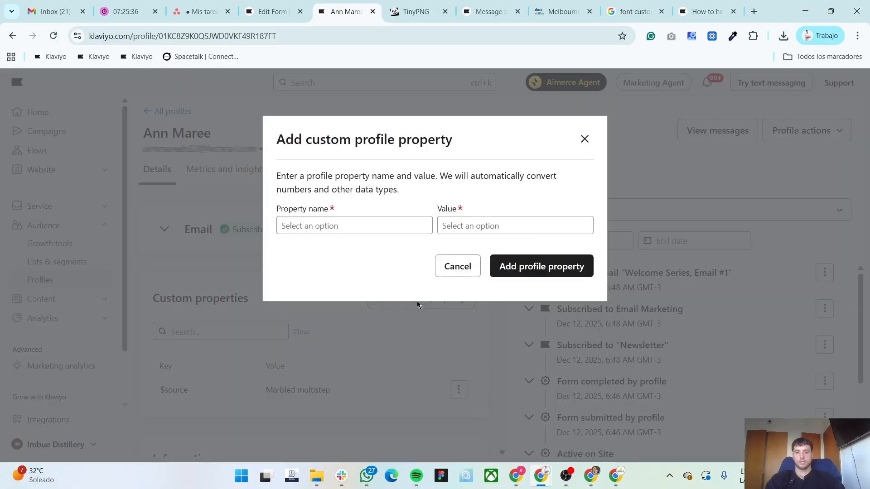
pyautogui.click(347, 227)
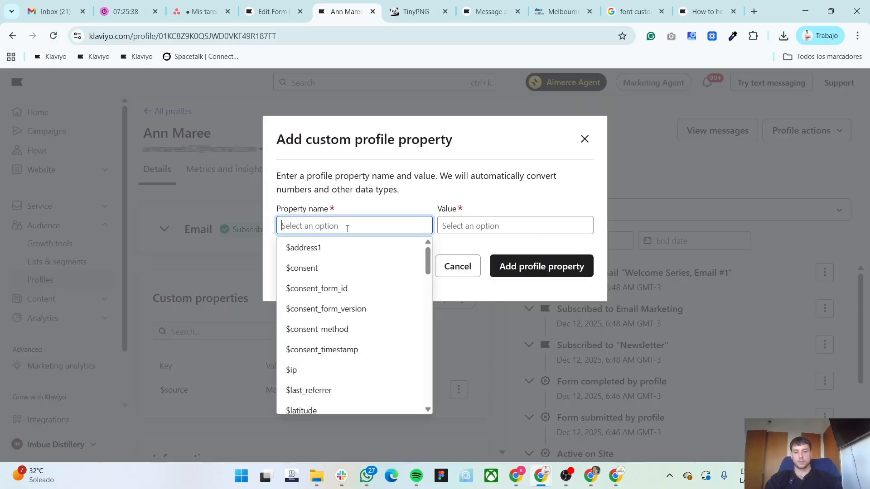
pyautogui.hotkey('alt', 'Tab')
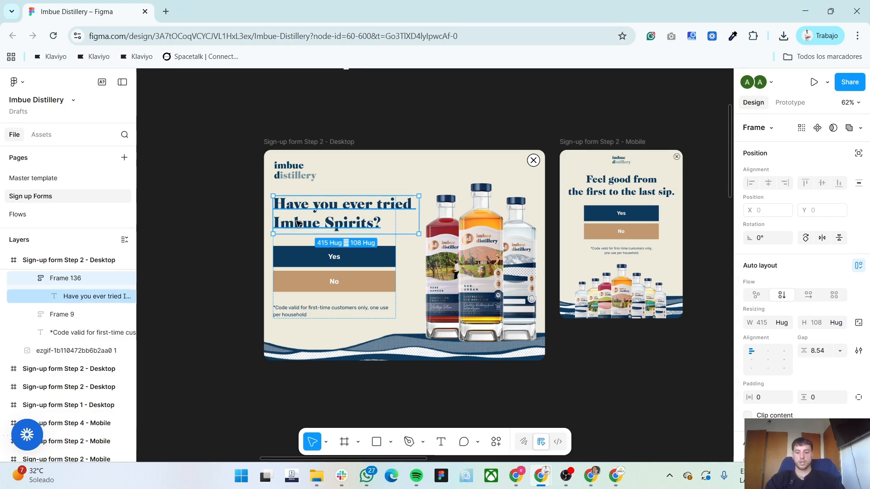
pyautogui.hotkey('alt', 'Tab')
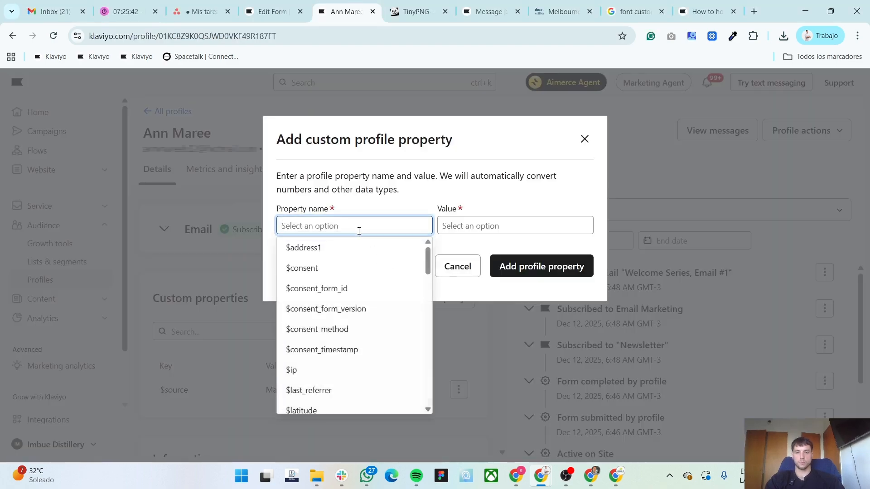
pyautogui.write('Have you ever tried Imbue Spirits?')
pyautogui.press('Tab')
pyautogui.hotkey('alt', 'Tab')
pyautogui.hotkey('alt', 'Tab')
pyautogui.write('Yes')
pyautogui.click(579, 266)
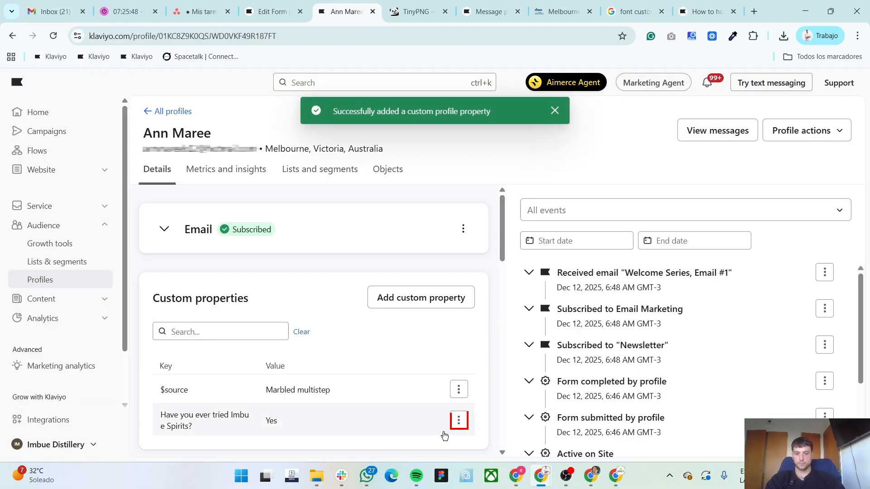
# - Update the profile's "Have you ever tried Imbue Spirits?" property value to "No"
pyautogui.click(459, 421)
pyautogui.click(446, 364)
pyautogui.tripleClick(436, 281)
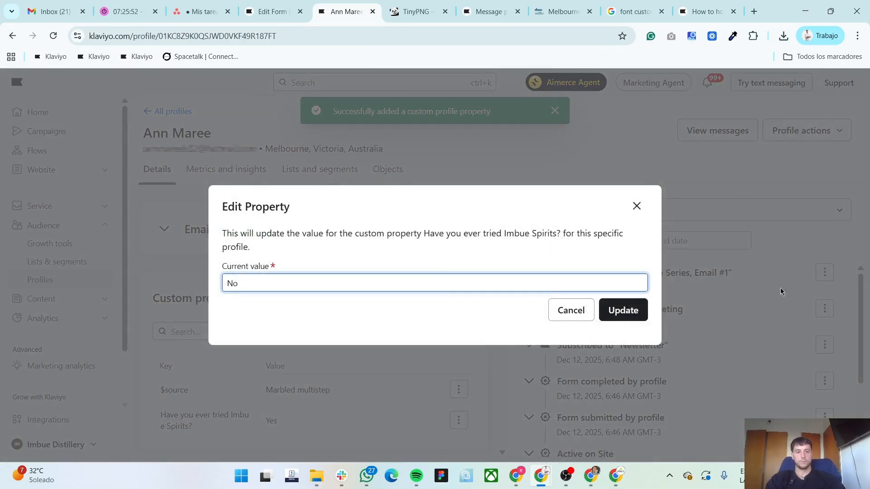
pyautogui.write('No')
pyautogui.click(644, 309)
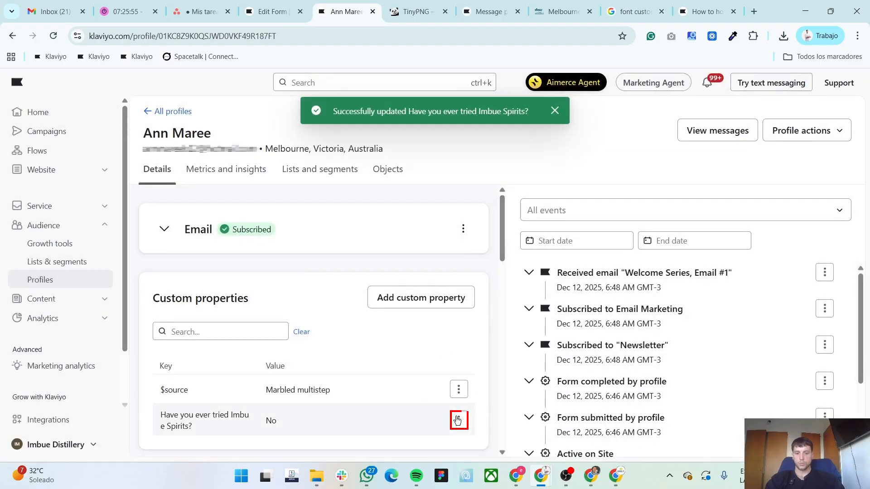
# - Delete the "Have you ever tried Imbue Spirits?" property from the profile and confirm the deletion
pyautogui.click(459, 420)
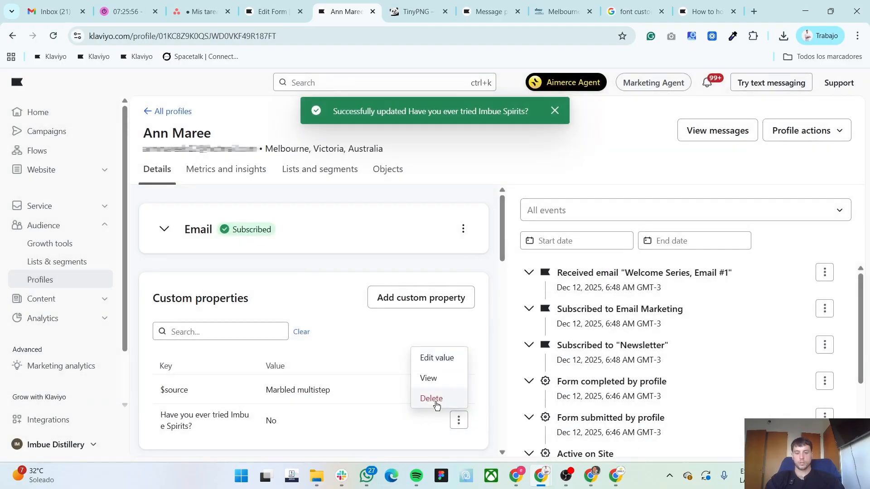
pyautogui.click(432, 399)
pyautogui.click(625, 301)
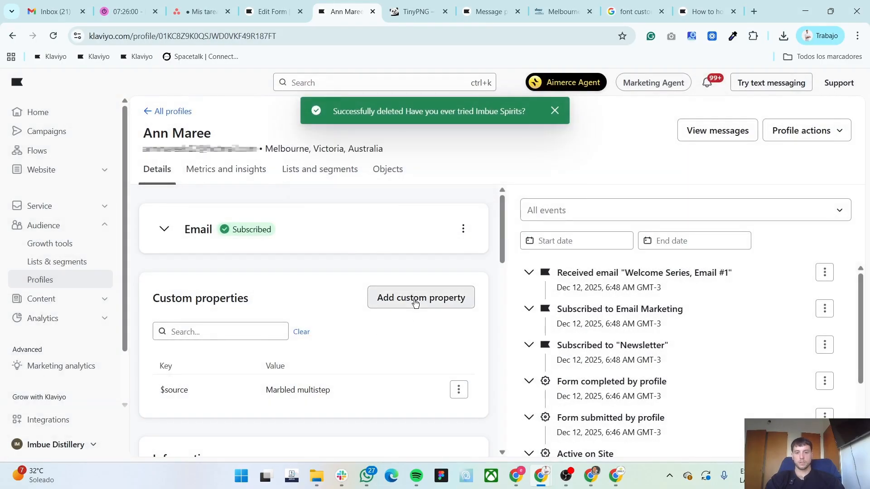
# - Start another custom profile property and name it "What's your favourite spirit?", matching the desktop Step 3 heading in Figma
pyautogui.click(415, 301)
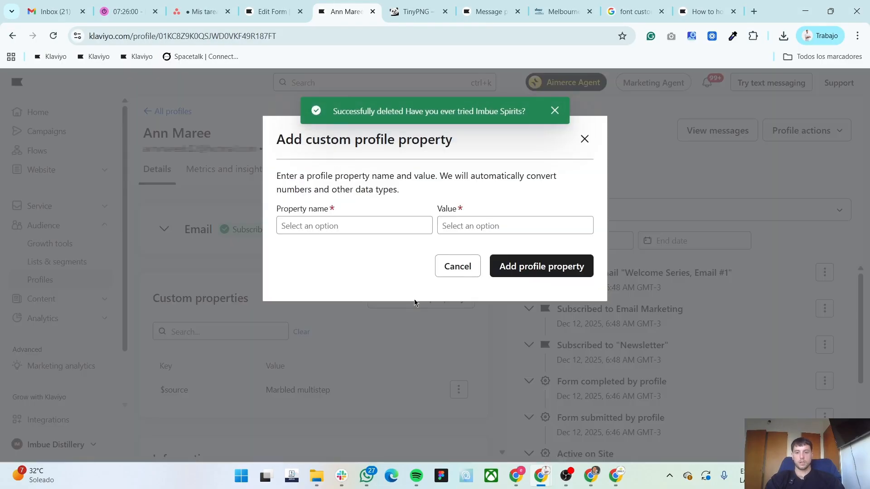
pyautogui.hotkey('alt', 'Tab')
pyautogui.hscroll(5, 414, 300)
pyautogui.hscroll(8, 412, 301)
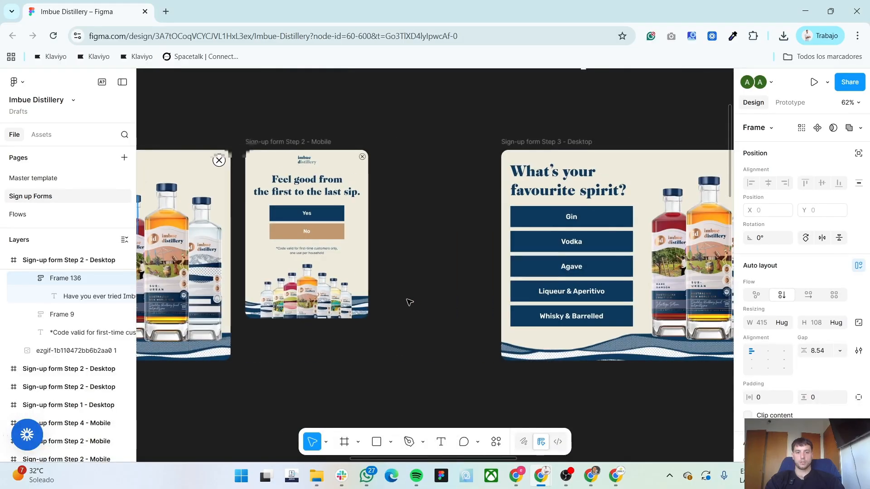
pyautogui.click(366, 188)
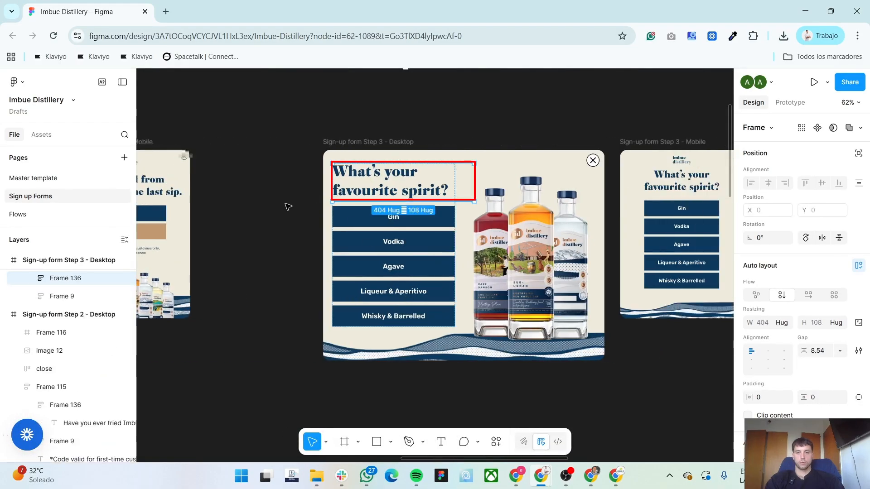
pyautogui.hotkey('alt', 'Tab')
pyautogui.click(354, 229)
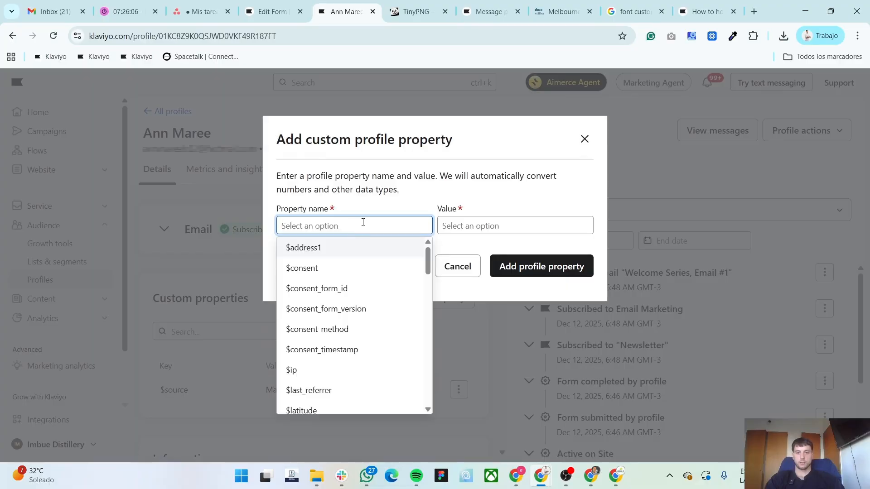
pyautogui.write("What's your favourite spirit?")
# - Give the favourite spirit property the value "Gin", the first answer in the Figma design, and add it to the profile
pyautogui.press('Tab')
pyautogui.hotkey('alt', 'Tab')
pyautogui.click(387, 222)
pyautogui.doubleClick(387, 222)
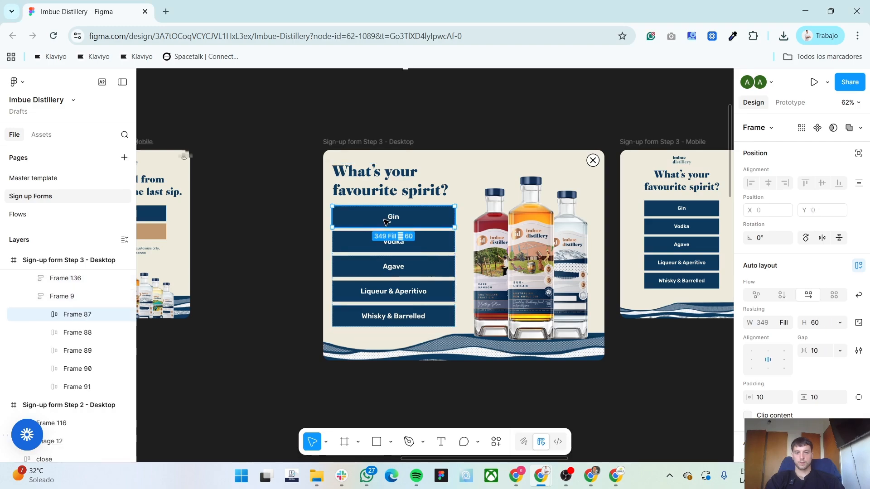
pyautogui.hotkey('alt', 'Tab')
pyautogui.write('Gin')
pyautogui.click(549, 269)
# - Update the favourite spirit property's value to "Vodka", the second answer in the Figma design
pyautogui.hotkey('alt', 'Tab')
pyautogui.click(423, 243)
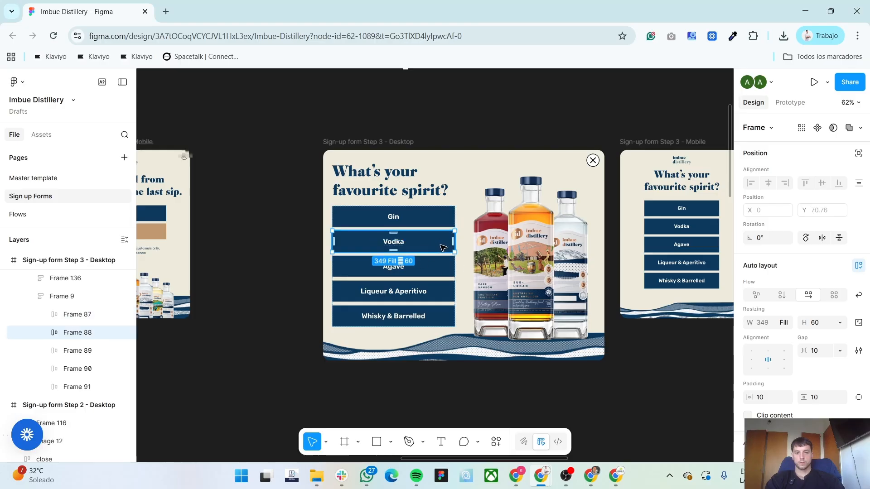
pyautogui.hotkey('alt', 'Tab')
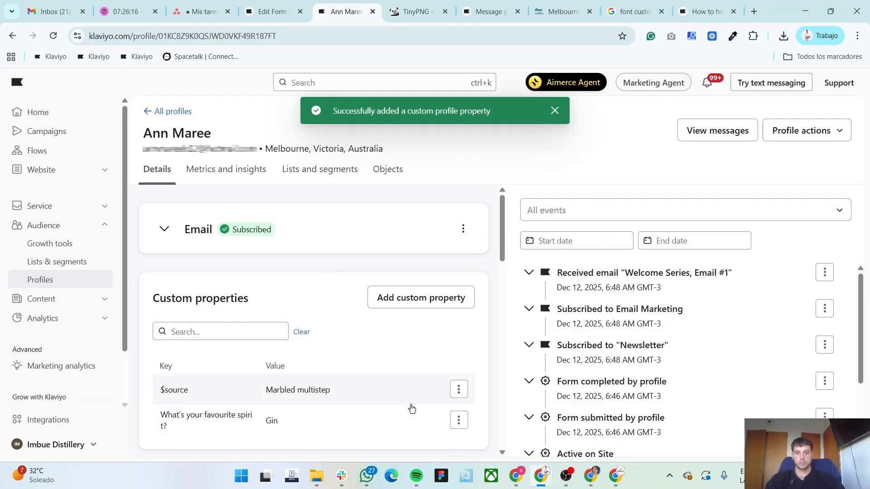
pyautogui.click(458, 420)
pyautogui.click(445, 358)
pyautogui.click(435, 274)
pyautogui.hotkey('alt', 'Tab')
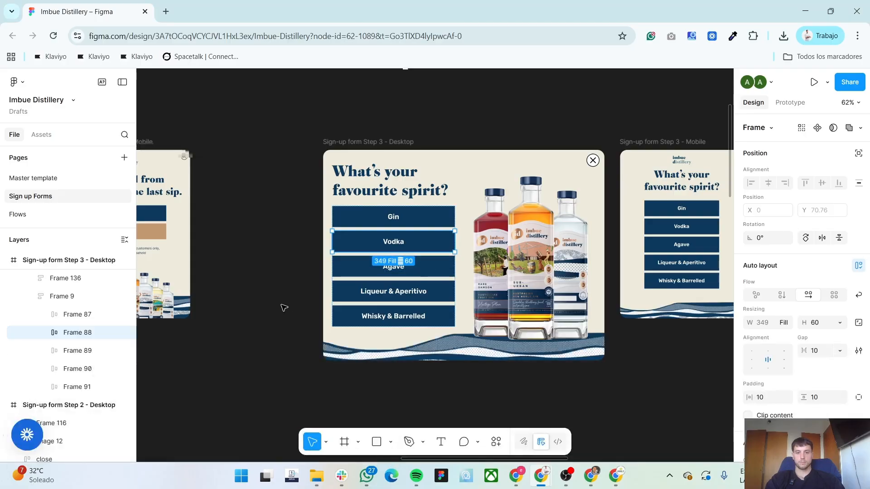
pyautogui.hotkey('alt', 'Tab')
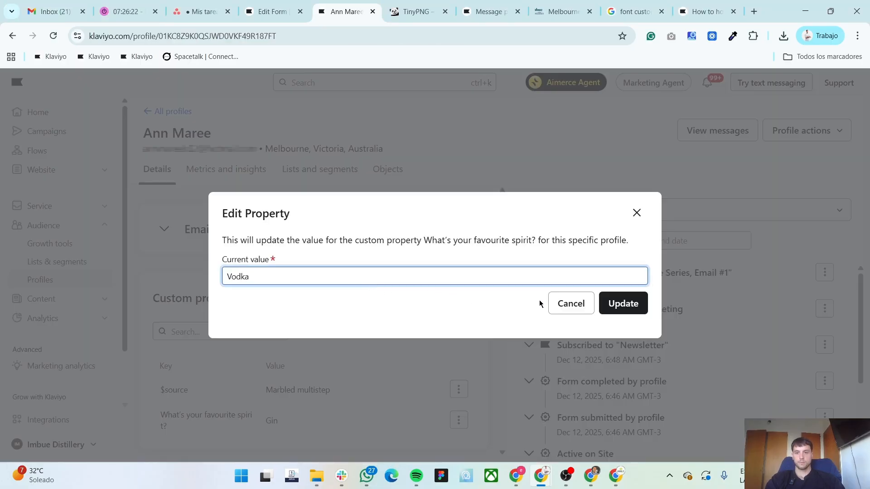
pyautogui.click(619, 308)
# - Update the favourite spirit property's value to "Agave", the third answer in the Figma design
pyautogui.hotkey('alt', 'Tab')
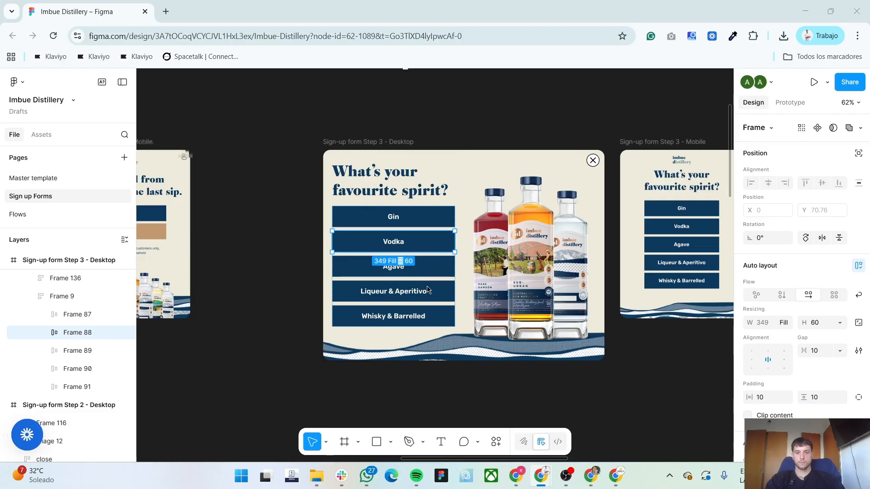
pyautogui.click(424, 271)
pyautogui.hotkey('alt', 'Tab')
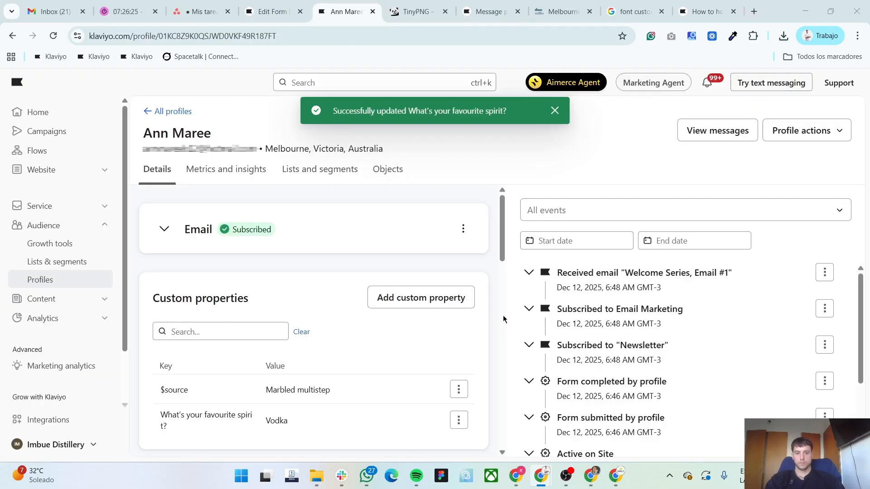
pyautogui.click(459, 418)
pyautogui.click(447, 360)
pyautogui.tripleClick(399, 272)
pyautogui.write('Agave')
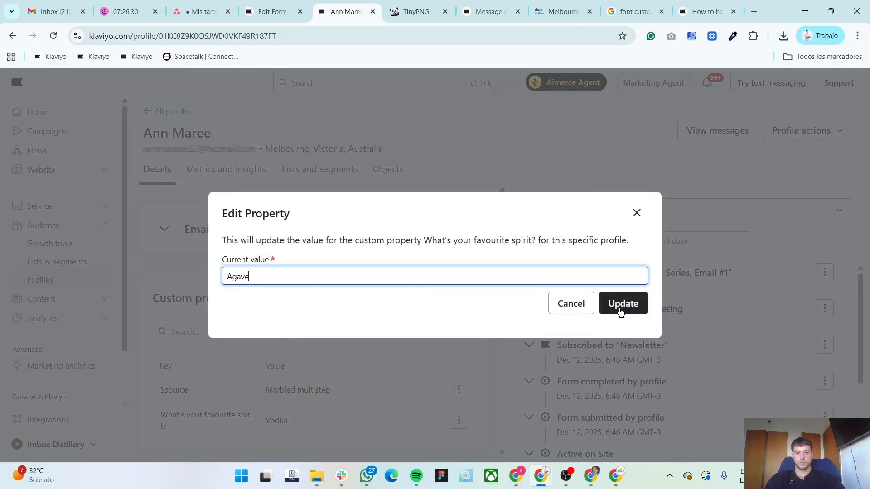
pyautogui.click(626, 309)
# - Update the favourite spirit property's value to "Liqueur & Aperitivo", the fourth answer in the Figma design
pyautogui.hotkey('alt', 'Tab')
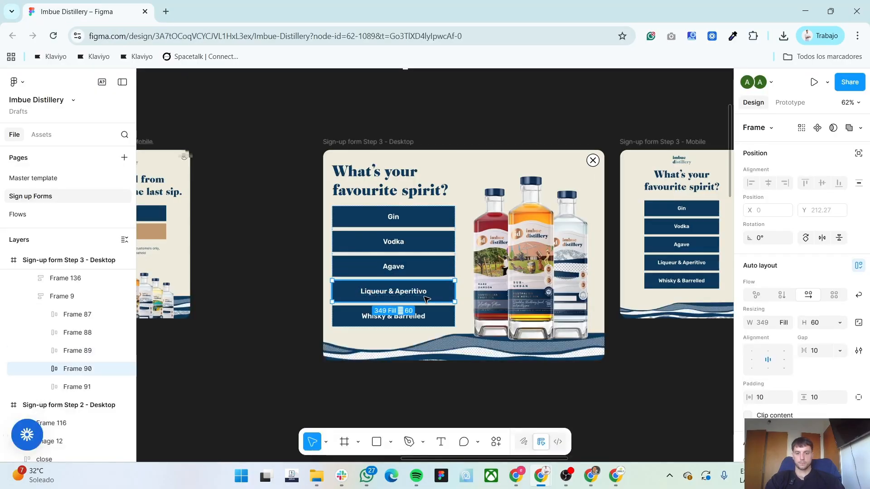
pyautogui.hotkey('alt', 'Tab')
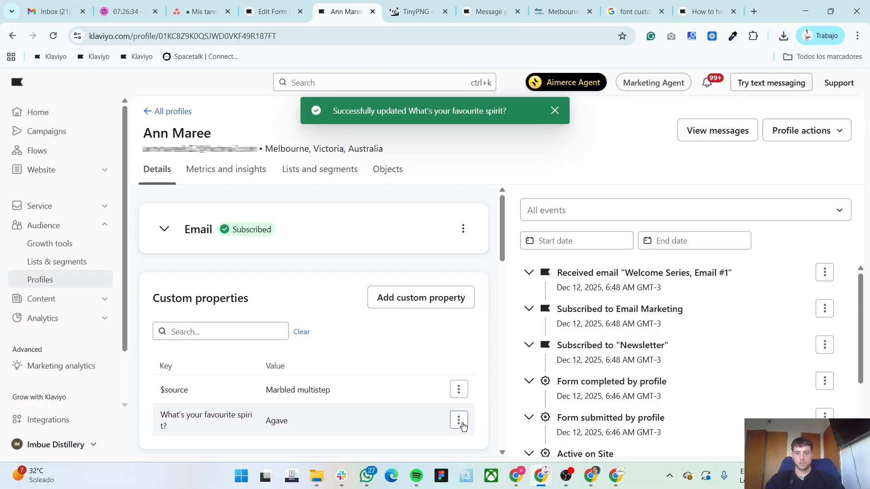
pyautogui.click(458, 420)
pyautogui.click(445, 359)
pyautogui.tripleClick(398, 273)
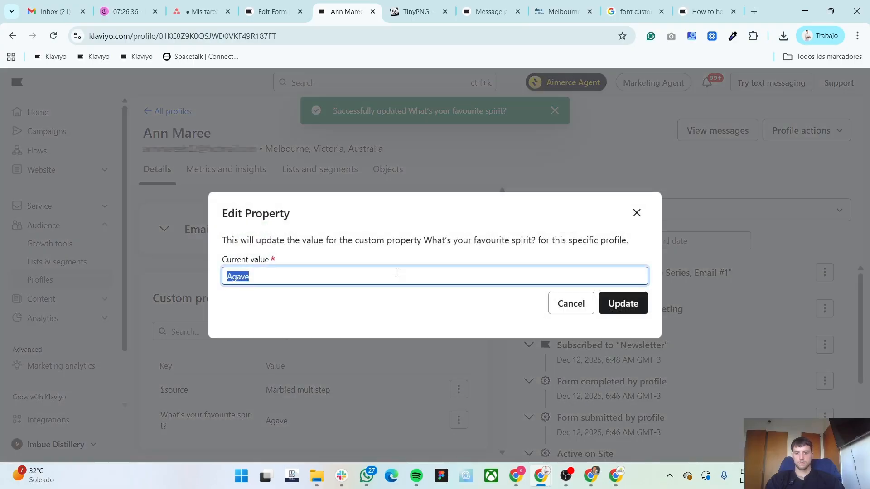
pyautogui.click(623, 304)
# - Update the favourite spirit property's value to "Whisky & Barrelled", the last answer in the Figma design
pyautogui.hotkey('alt', 'Tab')
pyautogui.click(409, 316)
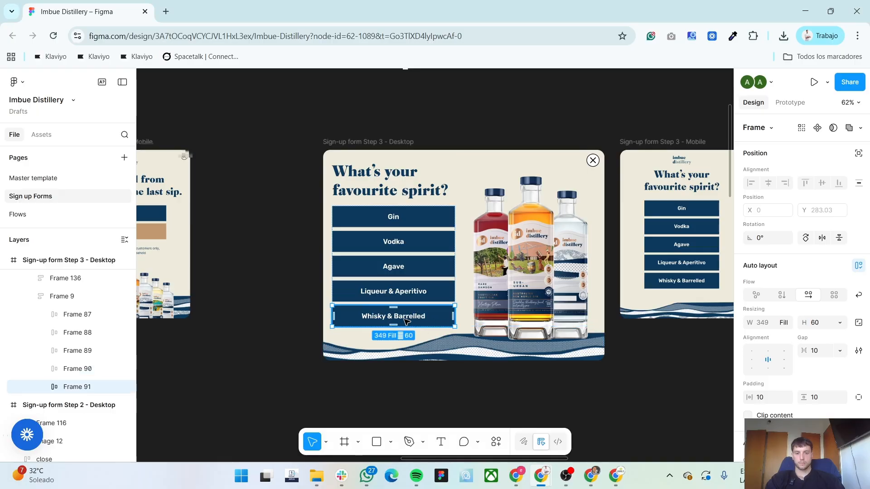
pyautogui.hotkey('alt', 'Tab')
pyautogui.hotkey('alt', 'Tab')
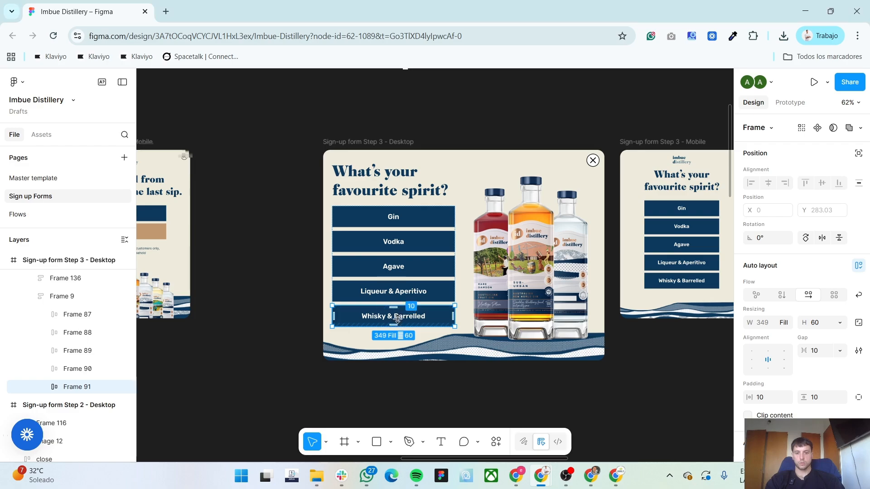
pyautogui.hotkey('alt', 'Tab')
pyautogui.click(459, 420)
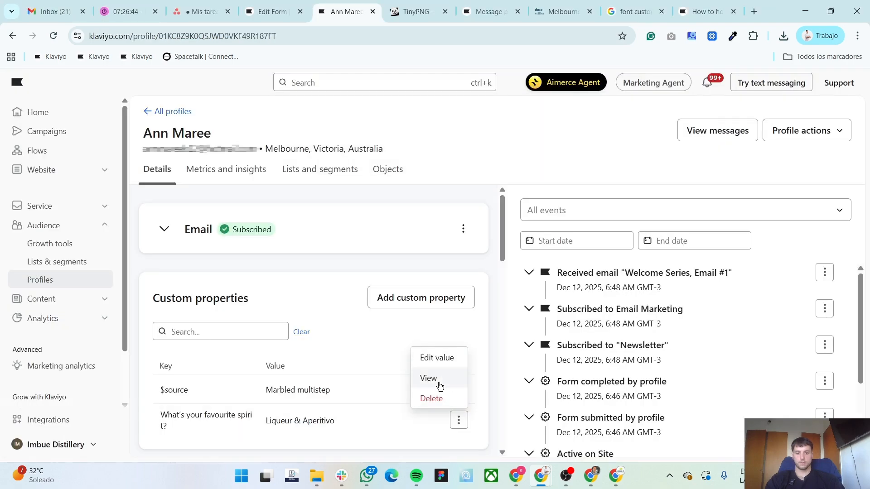
pyautogui.click(441, 359)
pyautogui.hotkey('ctrl', 'a')
pyautogui.write('Whisky & Barrelled')
pyautogui.click(623, 304)
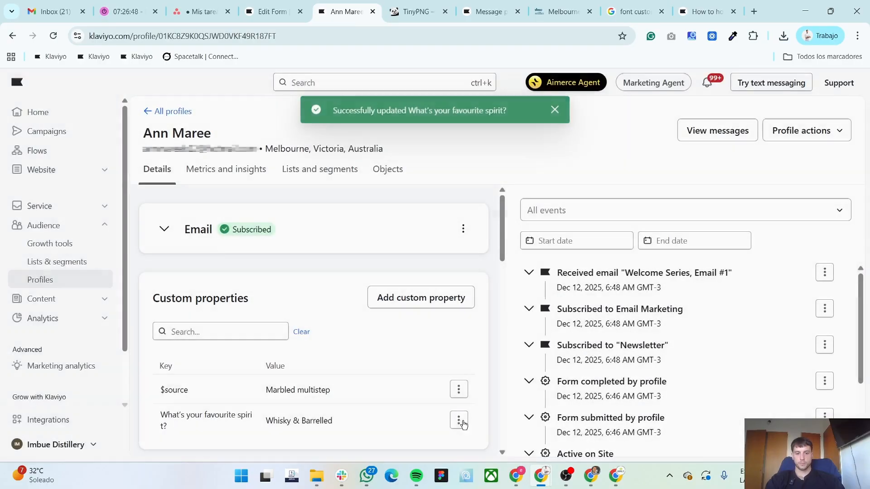
# - Delete the "What's your favourite spirit?" custom property from the profile and close the profile page
pyautogui.click(457, 414)
pyautogui.click(442, 398)
pyautogui.click(615, 303)
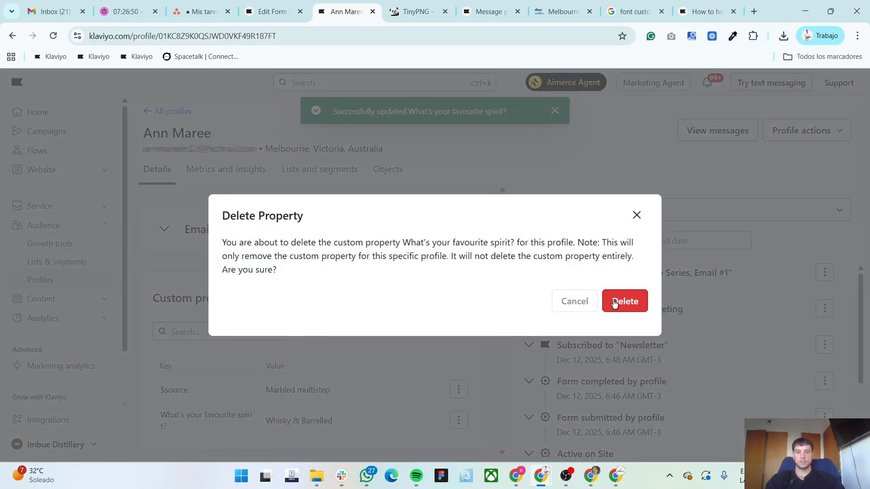
pyautogui.hotkey('ctrl', 'w')
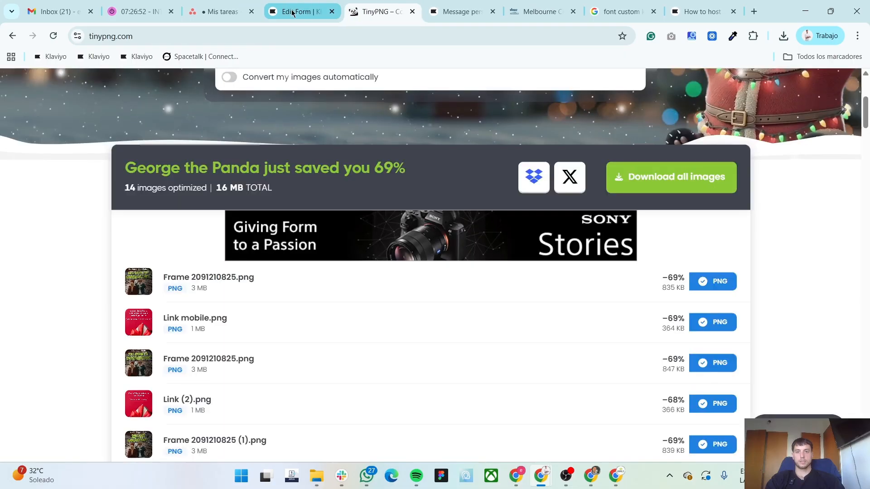
# - Open the button settings on the sign-up form's "Have you ever…" step, checking the Yes button in the Figma Step 2 desktop design
pyautogui.click(285, 11)
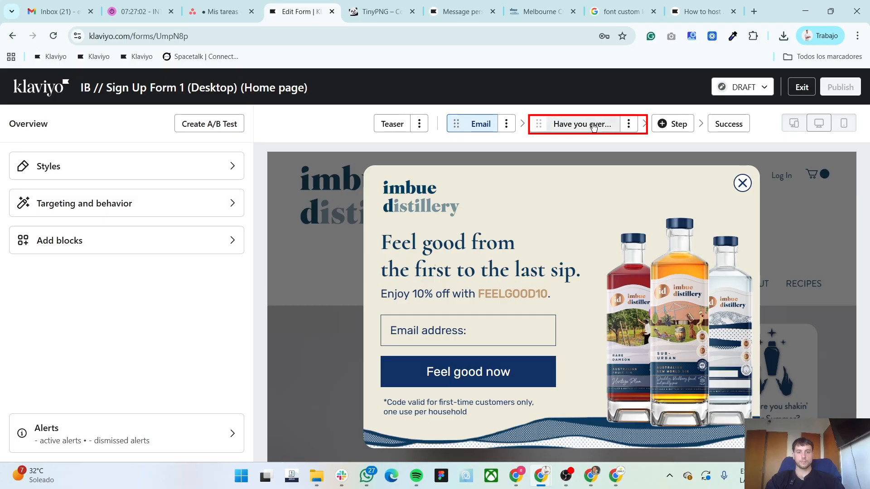
pyautogui.click(593, 126)
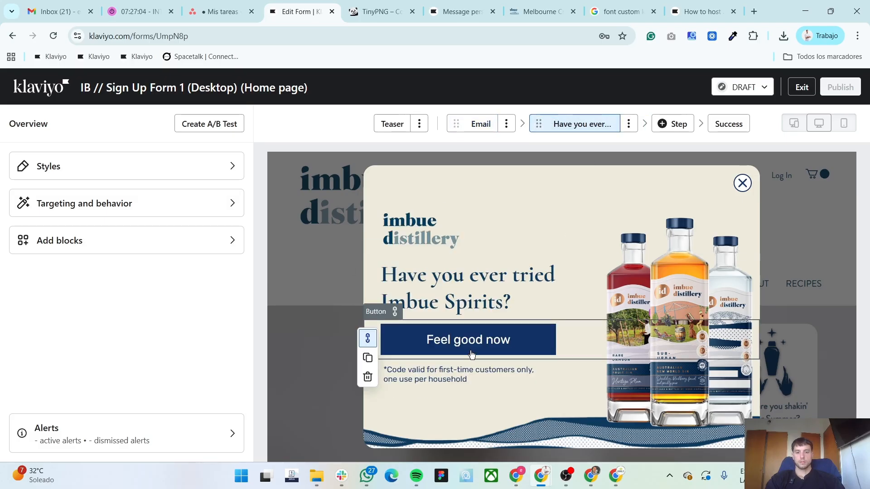
pyautogui.hotkey('alt', 'Tab')
pyautogui.hscroll(-6, 281, 304)
pyautogui.hscroll(-5, 295, 313)
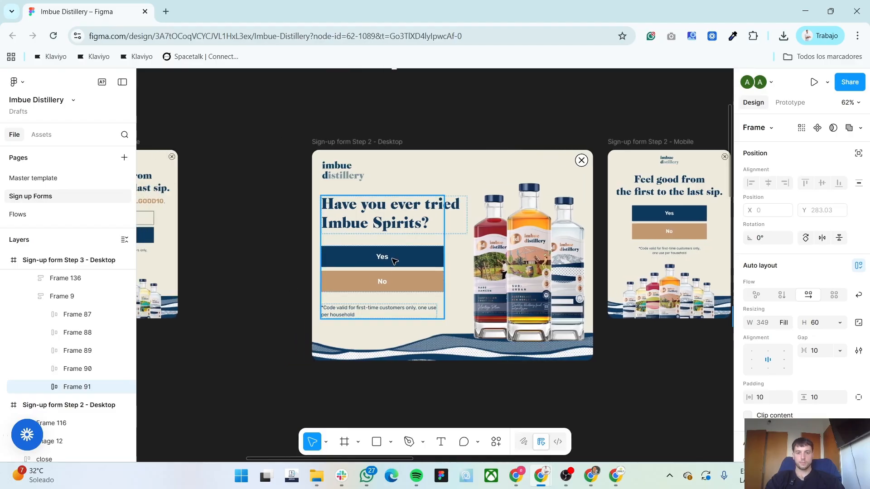
pyautogui.doubleClick(393, 261)
pyautogui.doubleClick(393, 259)
pyautogui.hotkey('alt', 'Tab')
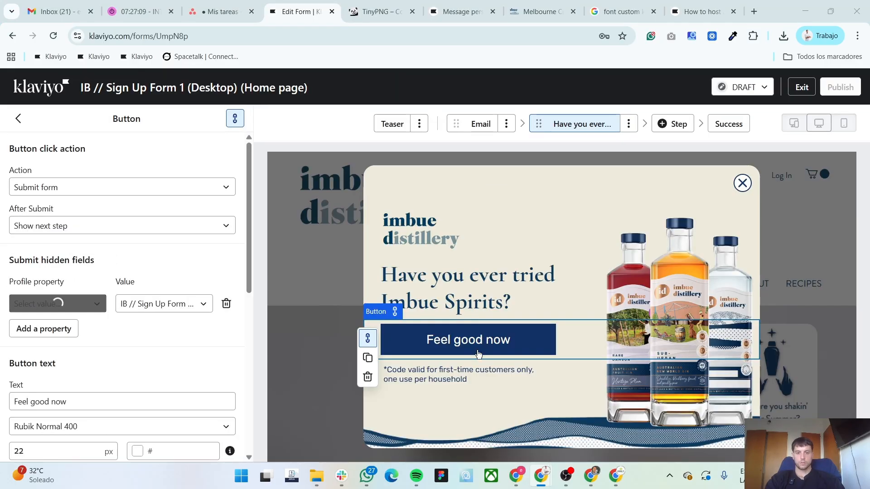
pyautogui.click(101, 189)
pyautogui.click(101, 189)
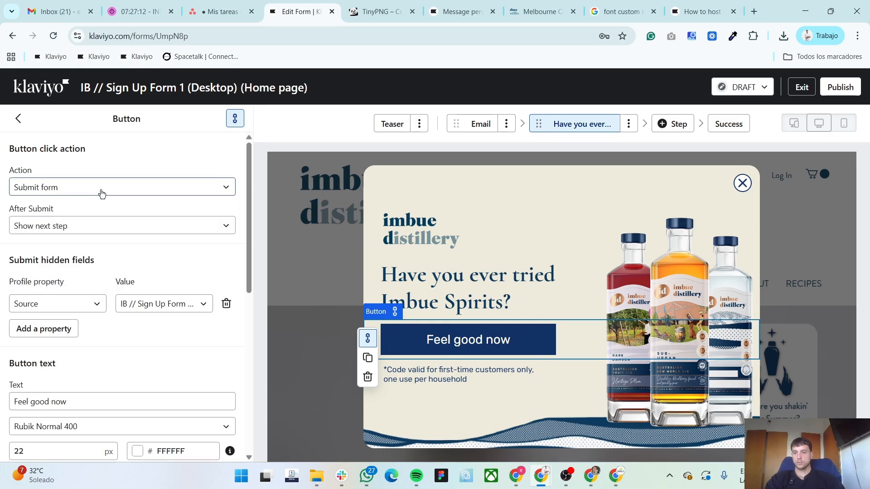
# - Add the custom property "Have you ever tried Imbue Spirits?" to the button's submitted hidden fields, taking the wording from the Figma heading
pyautogui.scroll(-3, 70, 251)
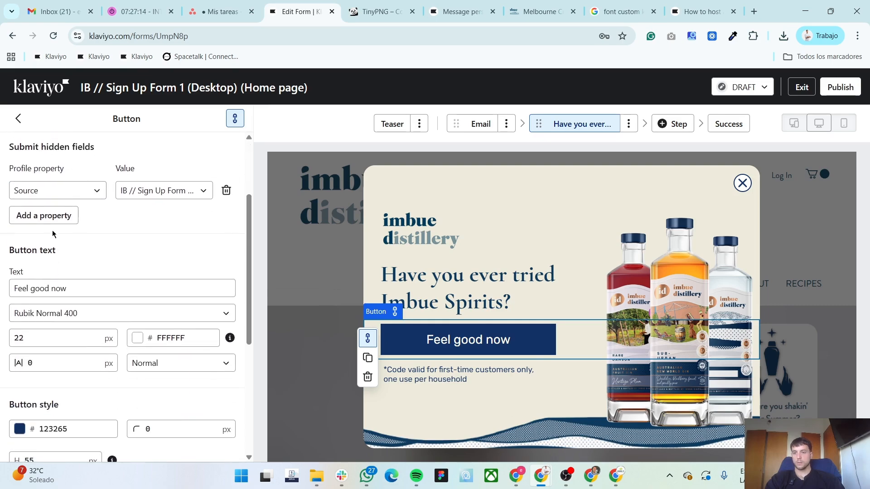
pyautogui.click(50, 216)
pyautogui.click(50, 216)
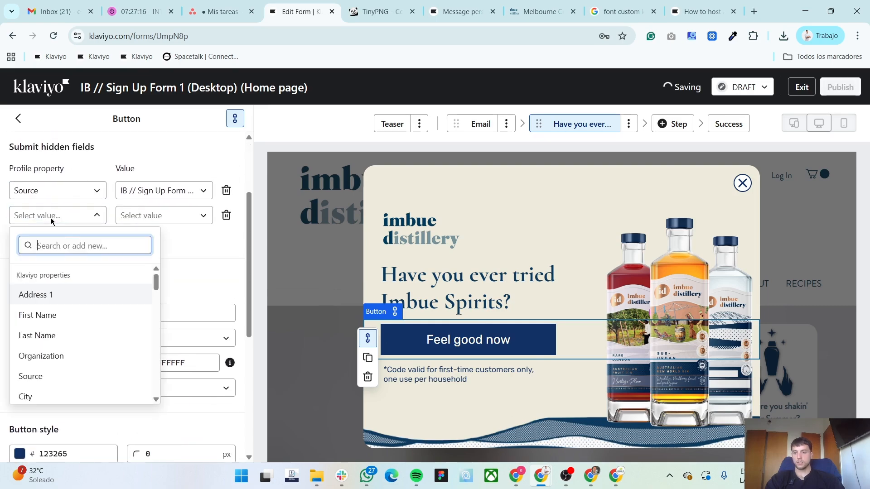
pyautogui.hotkey('alt', 'Tab')
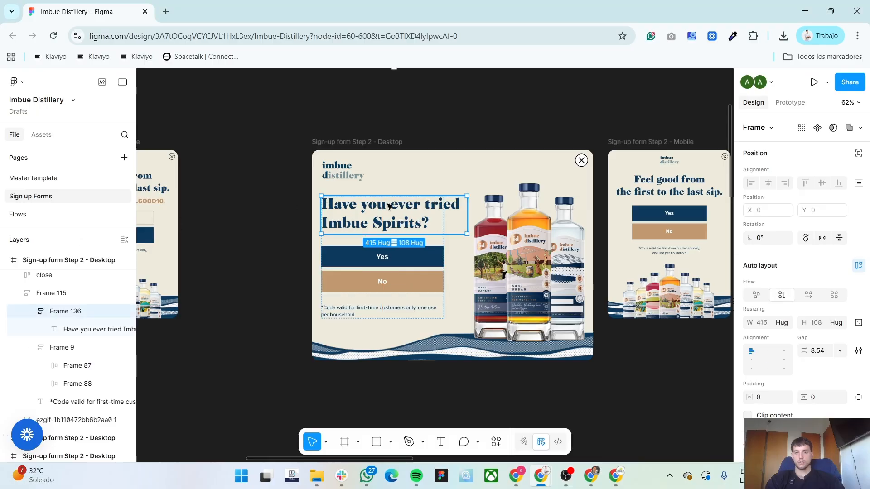
pyautogui.hotkey('alt', 'Tab')
pyautogui.click(70, 246)
pyautogui.write('Have you ever tried Imbue Spirits?')
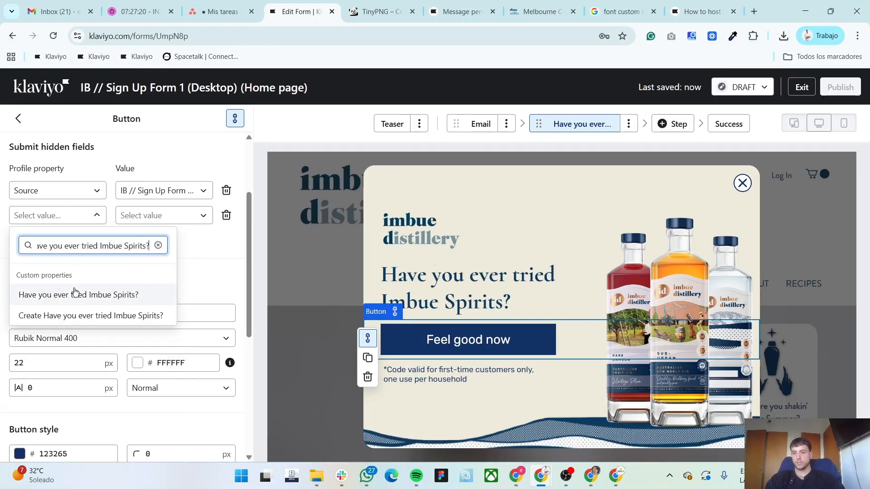
pyautogui.click(78, 295)
# - Set the hidden property's value to Yes and change the button text to "Yes"
pyautogui.click(53, 218)
pyautogui.click(52, 218)
pyautogui.click(52, 218)
pyautogui.click(52, 218)
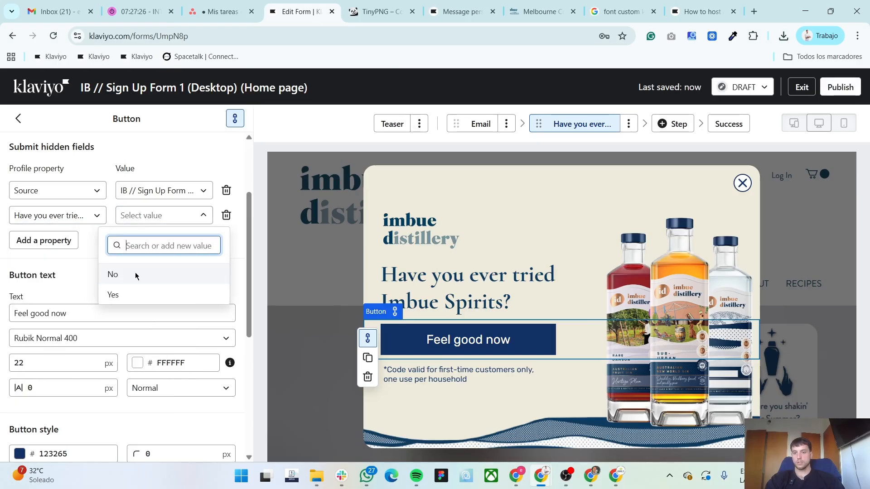
pyautogui.click(127, 296)
pyautogui.doubleClick(70, 314)
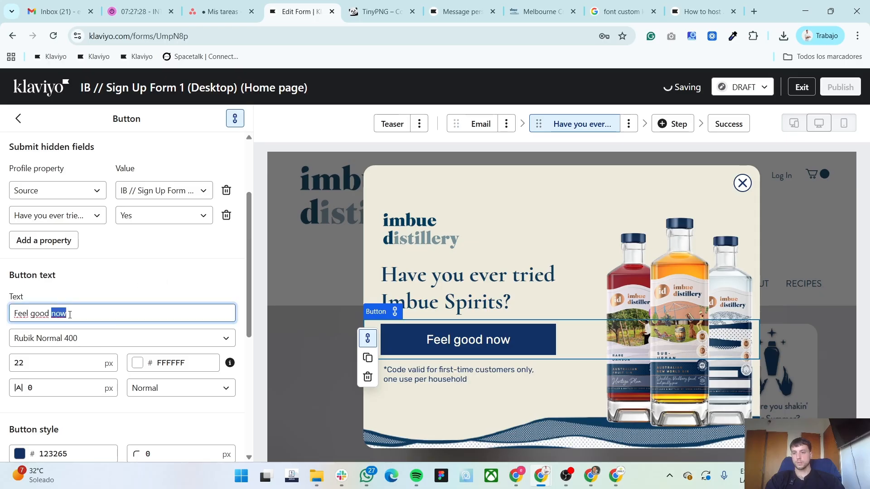
pyautogui.write('Yes')
pyautogui.press('Tab')
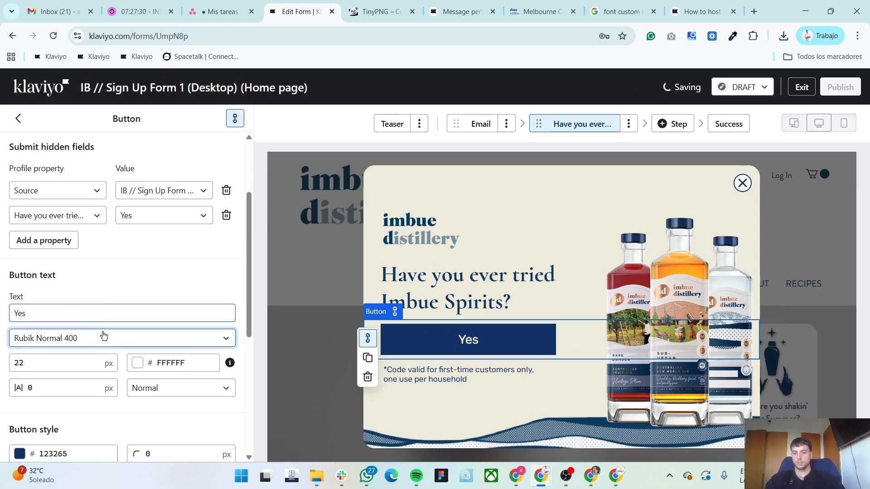
pyautogui.scroll(-6, 2, 343)
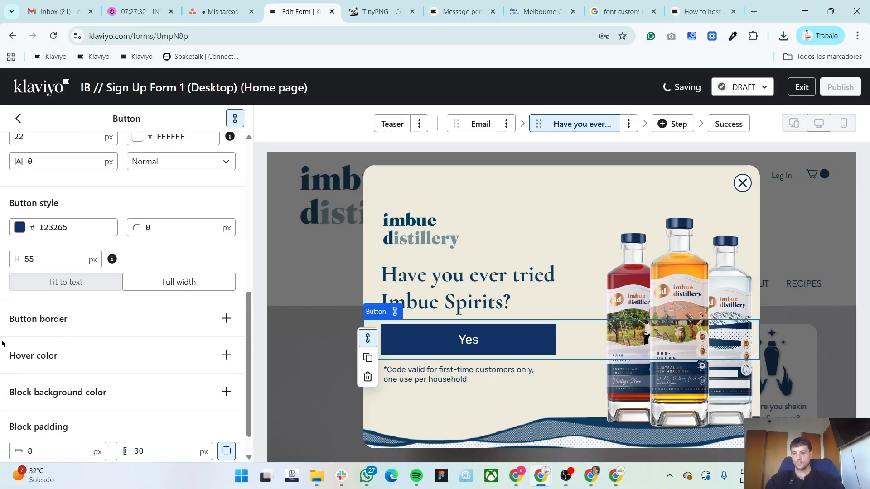
pyautogui.scroll(8, 2, 343)
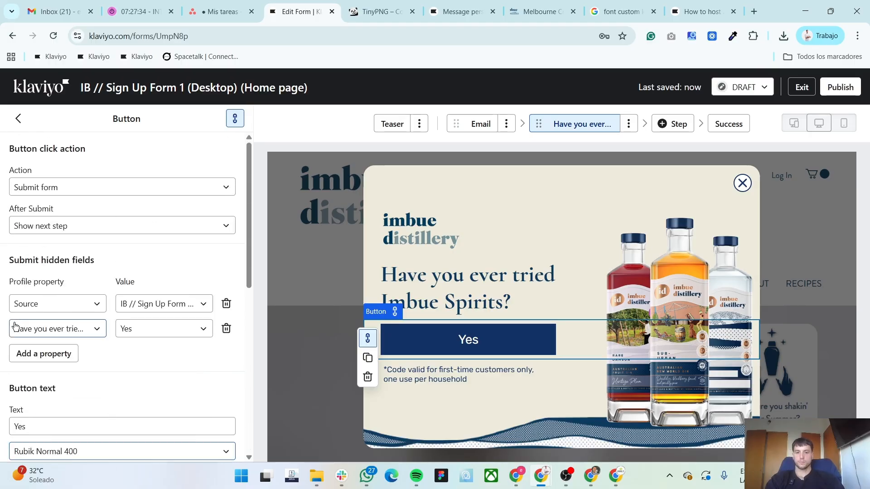
# - Check the No button in the Figma Step 2 desktop design and add a new button block directly above the Yes button
pyautogui.hotkey('alt', 'Tab')
pyautogui.click(365, 288)
pyautogui.click(365, 289)
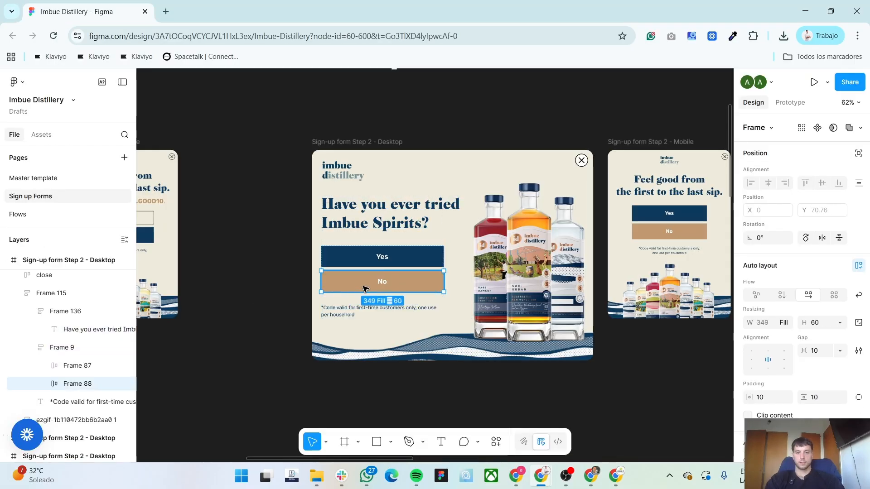
pyautogui.hotkey('alt', 'Tab')
pyautogui.click(19, 122)
pyautogui.click(66, 239)
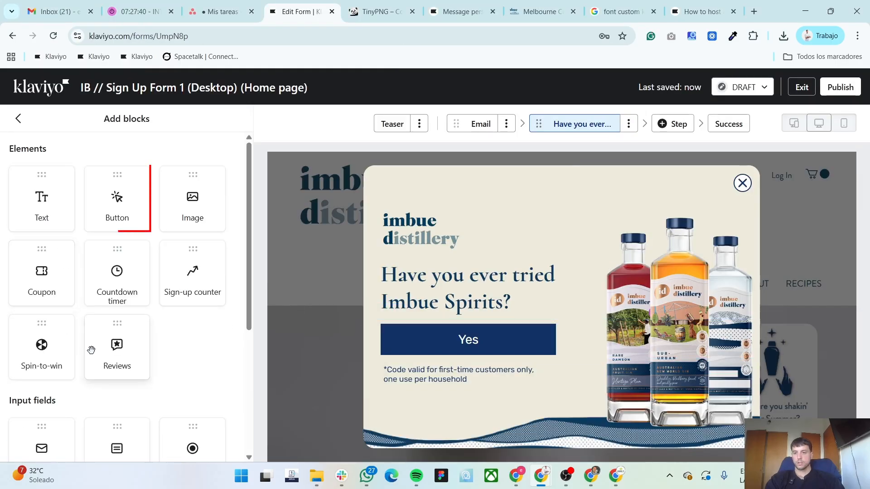
pyautogui.moveTo(116, 216); pyautogui.dragTo(465, 352)
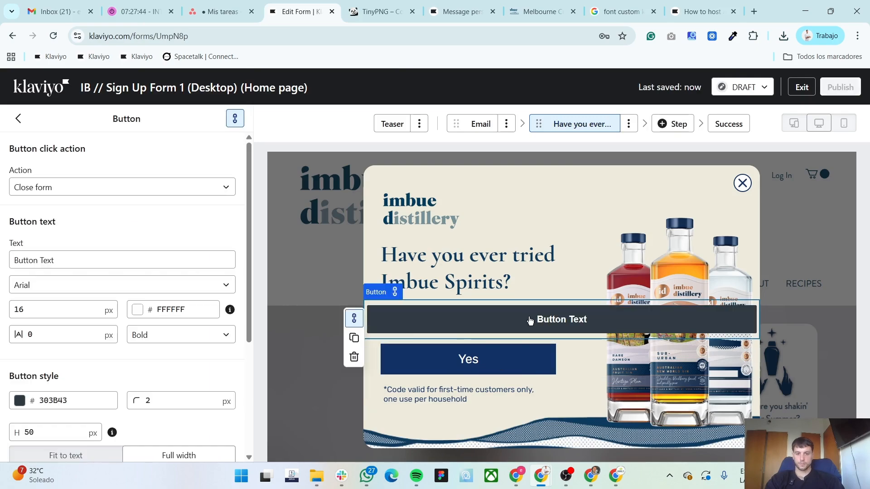
# - Set the new button's action to Submit form with Show next step after submitting
pyautogui.click(107, 192)
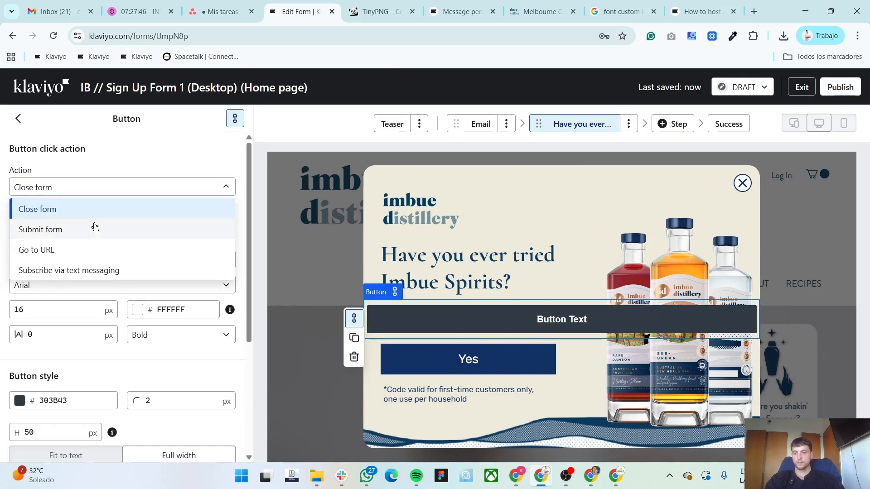
pyautogui.click(88, 230)
pyautogui.click(60, 231)
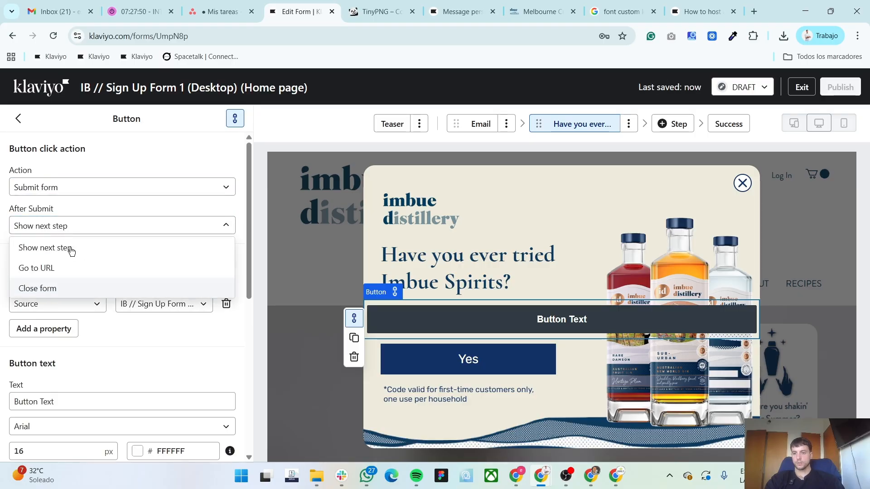
pyautogui.click(71, 249)
# - Add the hidden property "Have you ever tried Imbue Spirits?" with the value No to the new button
pyautogui.scroll(-1, 22, 301)
pyautogui.click(64, 273)
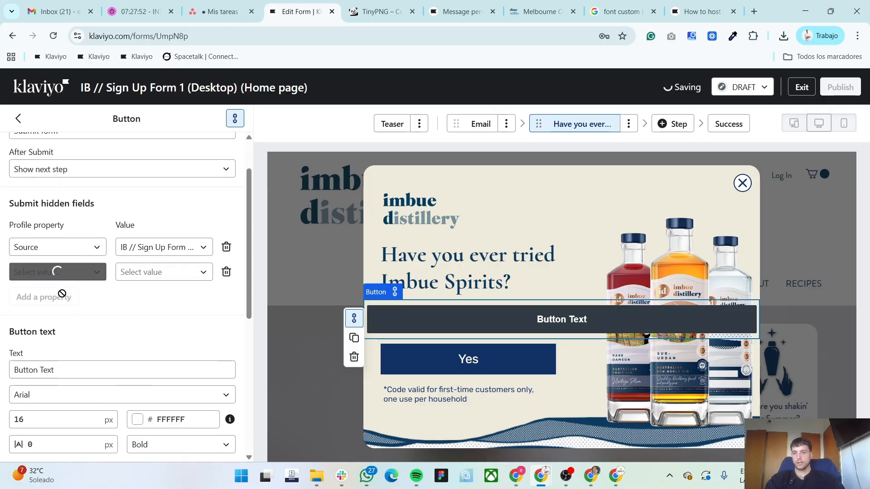
pyautogui.click(66, 273)
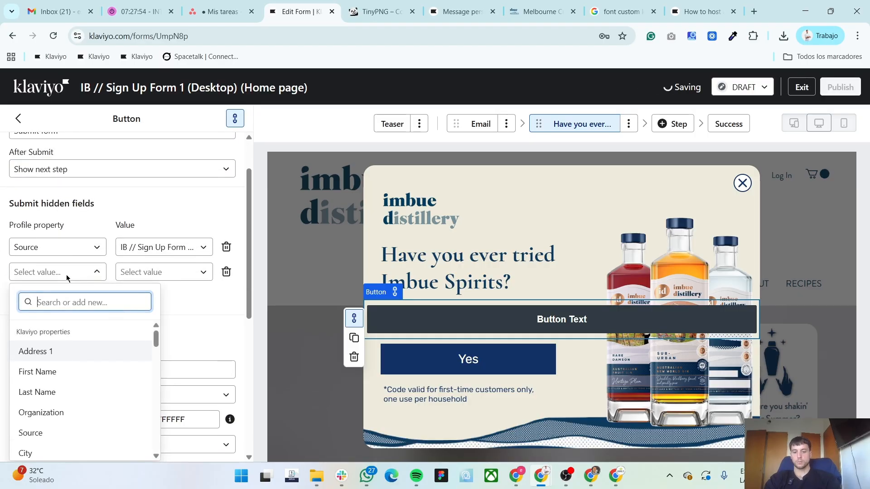
pyautogui.write('have')
pyautogui.click(87, 351)
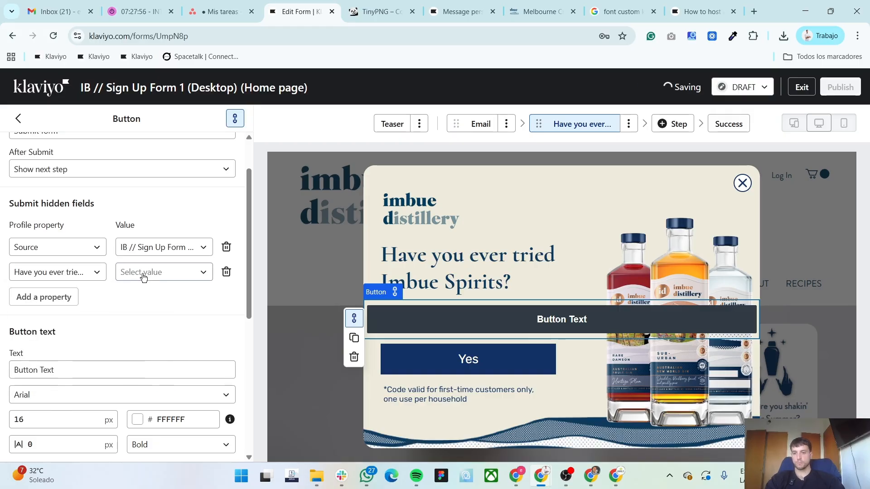
pyautogui.click(148, 274)
pyautogui.click(144, 335)
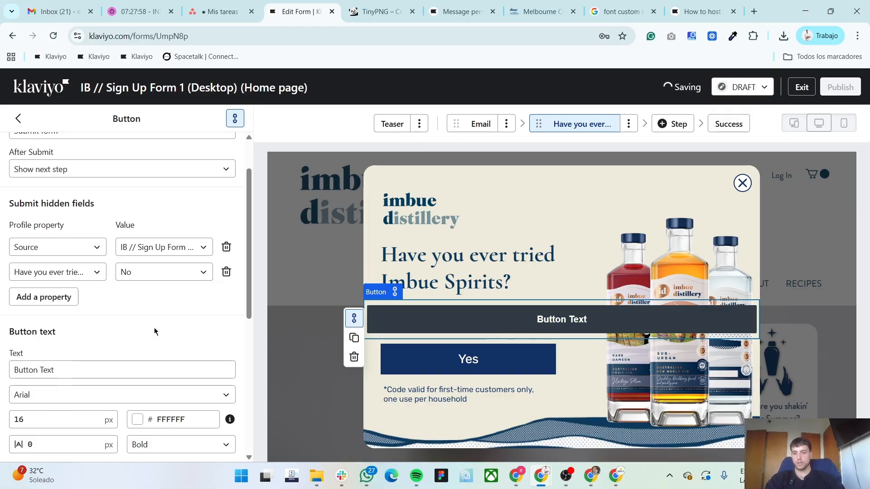
# - Change the new button's text to "No" and its font to Rubik Normal 400
pyautogui.scroll(-1, 154, 324)
pyautogui.tripleClick(70, 314)
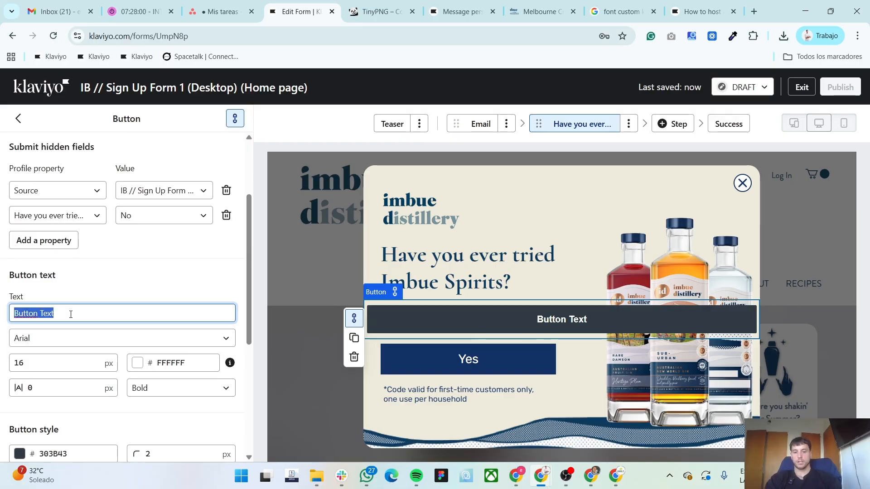
pyautogui.write('No')
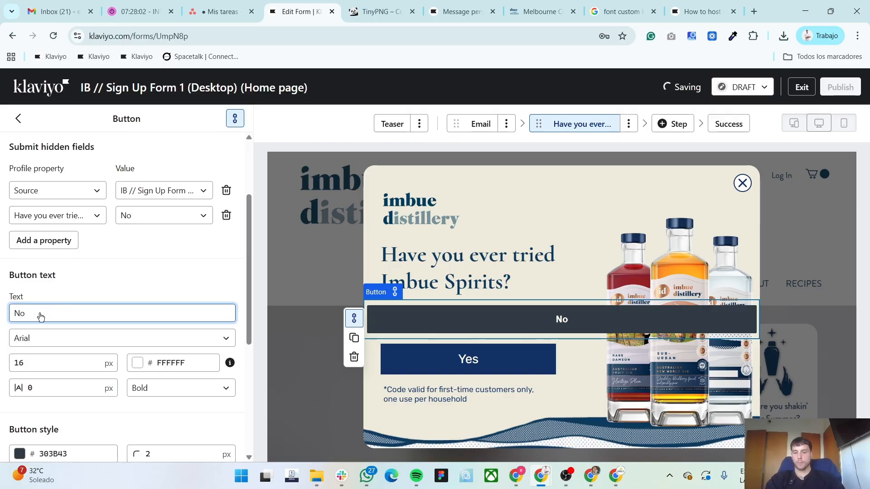
pyautogui.click(42, 338)
pyautogui.click(64, 236)
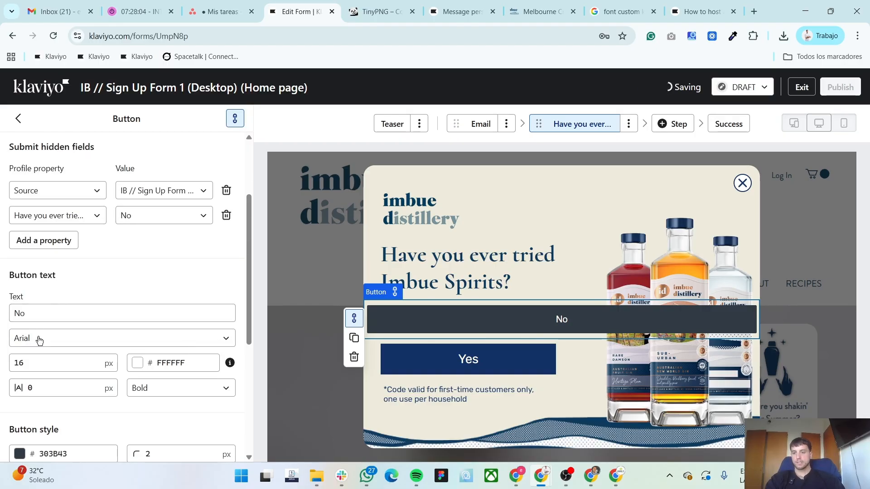
pyautogui.click(43, 342)
pyautogui.click(69, 193)
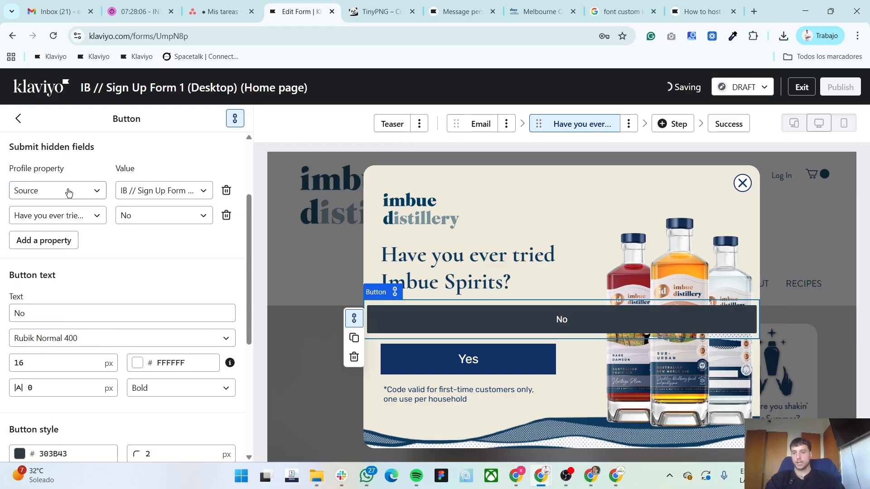
# - Set the No button's text size to 22 px
pyautogui.scroll(-2, 50, 347)
pyautogui.doubleClick(49, 307)
pyautogui.write('22')
pyautogui.scroll(-2, 75, 338)
pyautogui.scroll(-1, 76, 338)
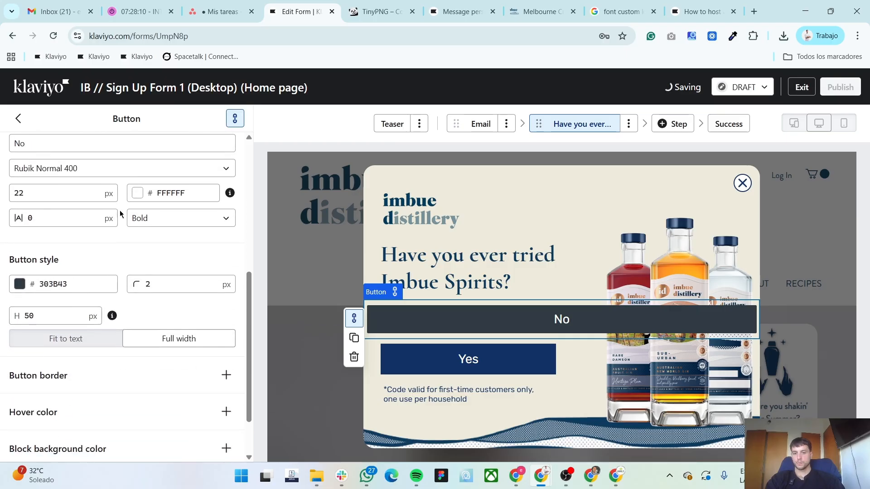
# - Fill the No button with the Figma design's tan colour C09971 and set its text weight to Normal
pyautogui.click(34, 285)
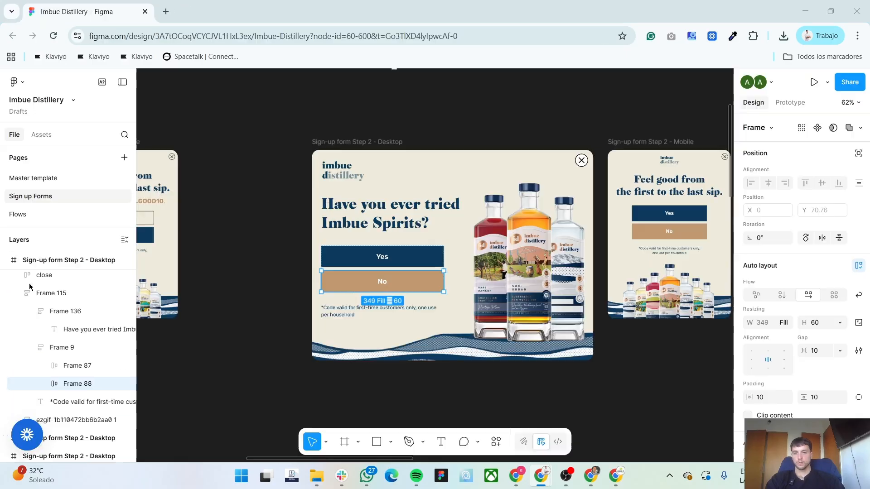
pyautogui.click(205, 280)
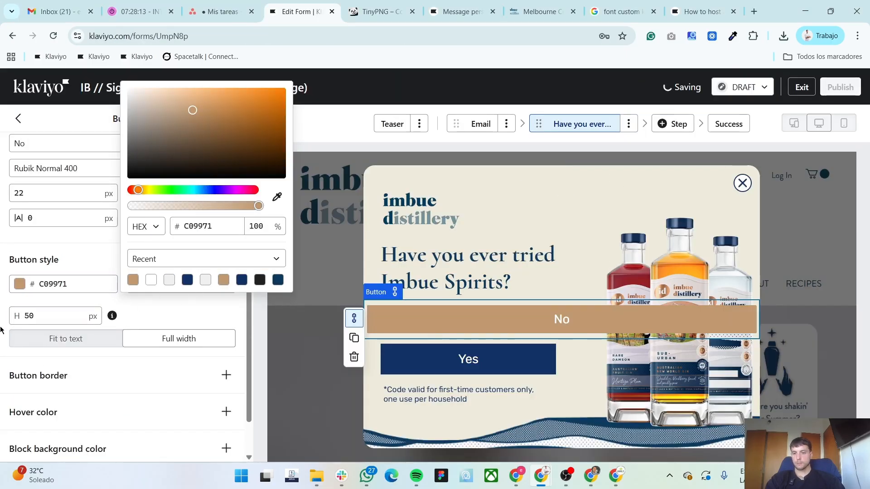
pyautogui.scroll(-2, 159, 397)
# - Set the No button's height to 55 px and compare its style and padding settings with the Yes button's
pyautogui.click(450, 359)
pyautogui.click(429, 323)
pyautogui.doubleClick(46, 254)
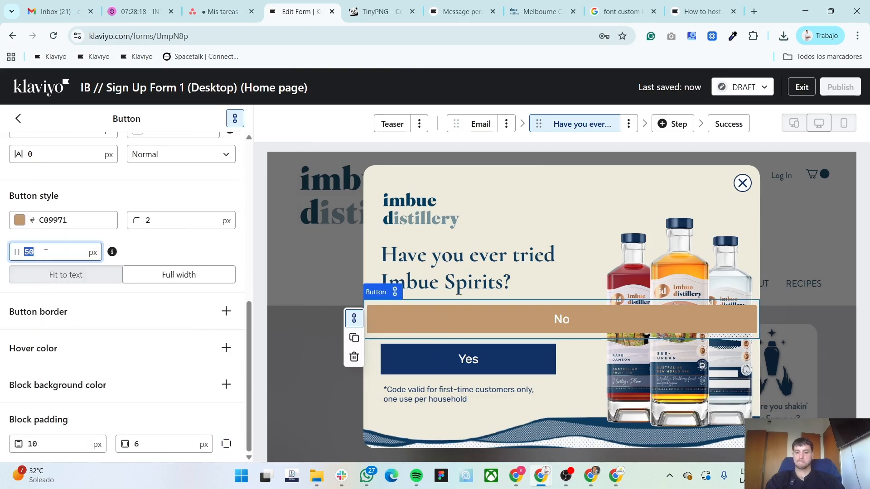
pyautogui.write('55')
pyautogui.click(466, 362)
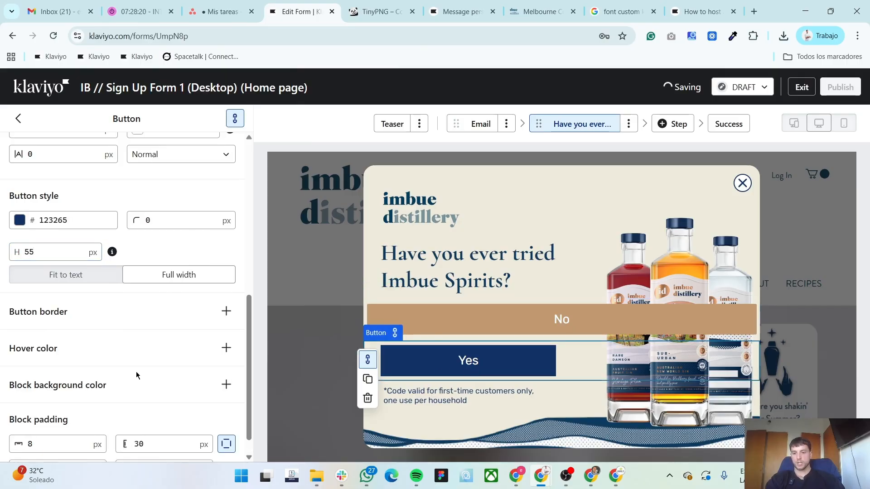
pyautogui.click(530, 321)
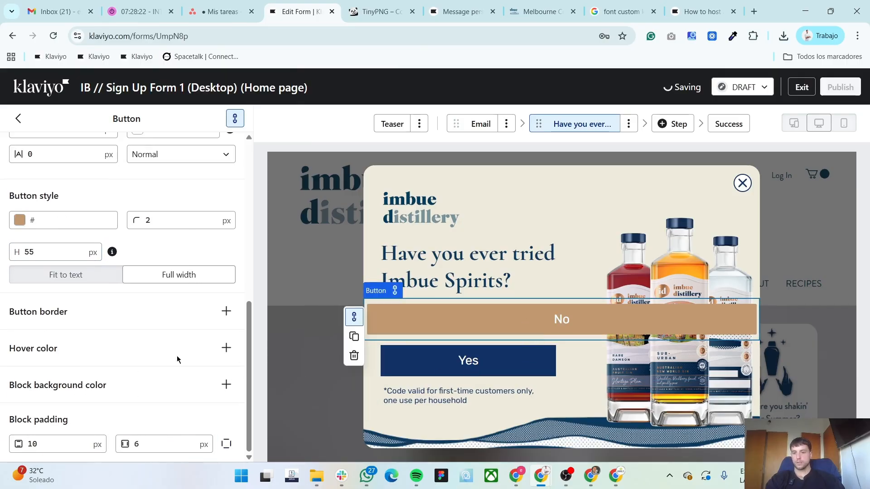
# - Give the No button individual block padding values, with 30 px on the left and 360 px on the right
pyautogui.click(231, 444)
pyautogui.click(154, 439)
pyautogui.write('30')
pyautogui.press('Tab')
pyautogui.press('Tab')
pyautogui.press('Tab')
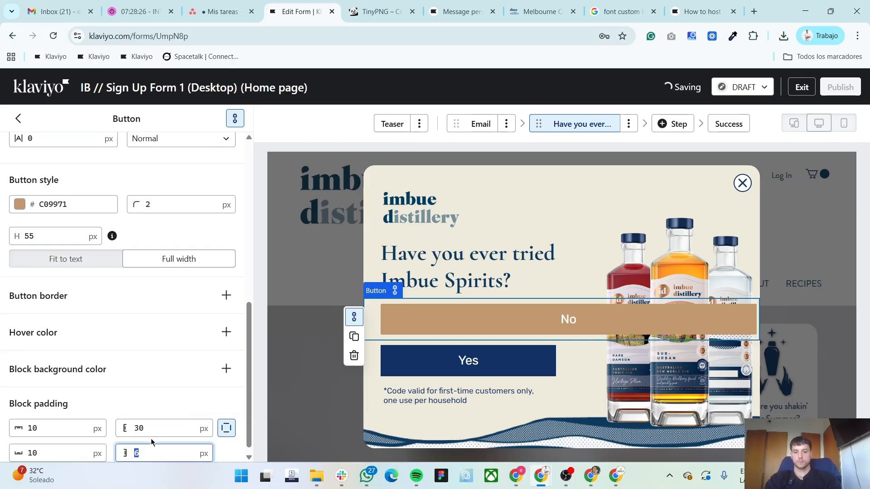
pyautogui.write('360')
# - Reorder the answer buttons so Yes sits above No, and leave the button settings
pyautogui.moveTo(478, 370); pyautogui.dragTo(466, 293)
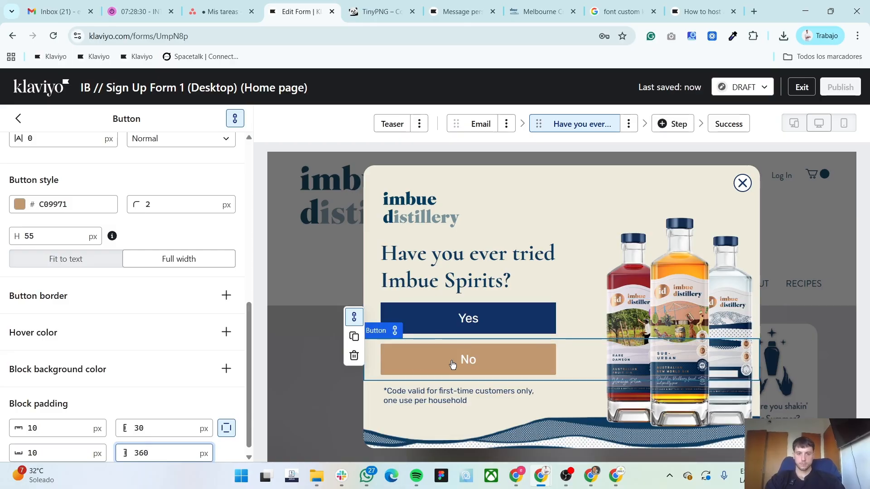
pyautogui.scroll(-1, 89, 356)
pyautogui.click(15, 124)
# - Check the Step 3 desktop design in Figma and clone the current Klaviyo step under the name "What's your favourite spirit?"
pyautogui.hotkey('alt', 'Tab')
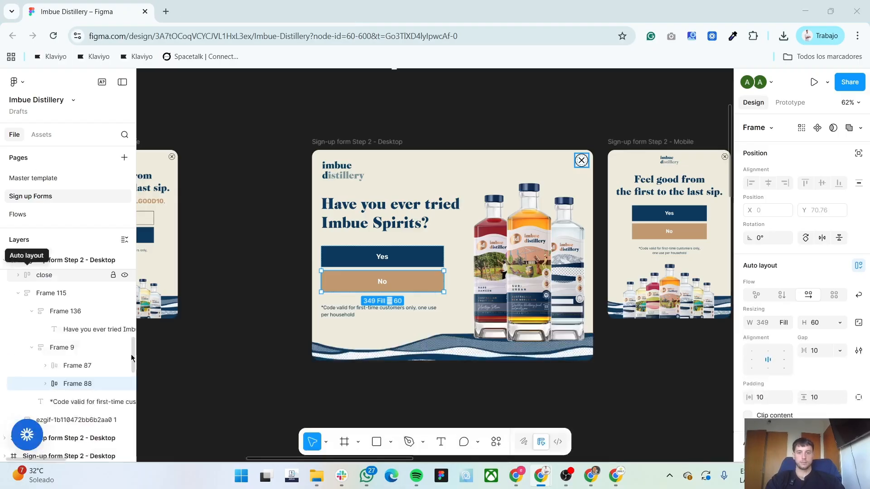
pyautogui.click(268, 366)
pyautogui.hscroll(5, 260, 366)
pyautogui.hscroll(5, 256, 363)
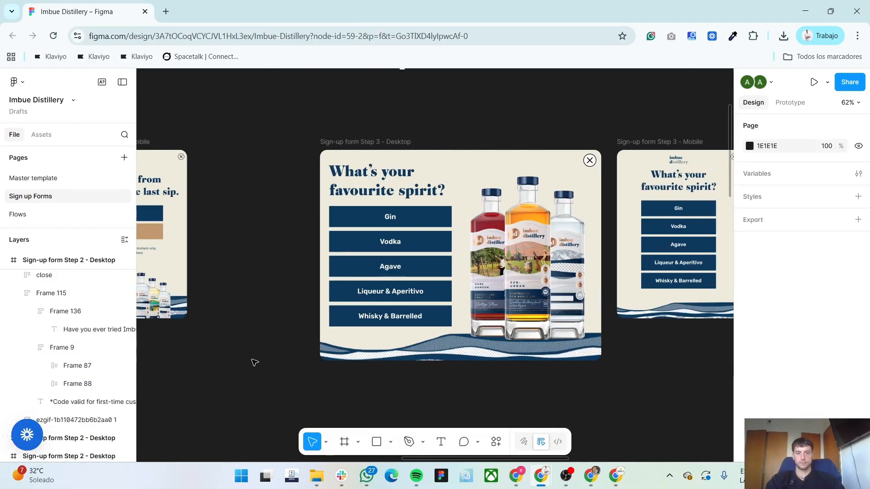
pyautogui.hotkey('alt', 'Tab')
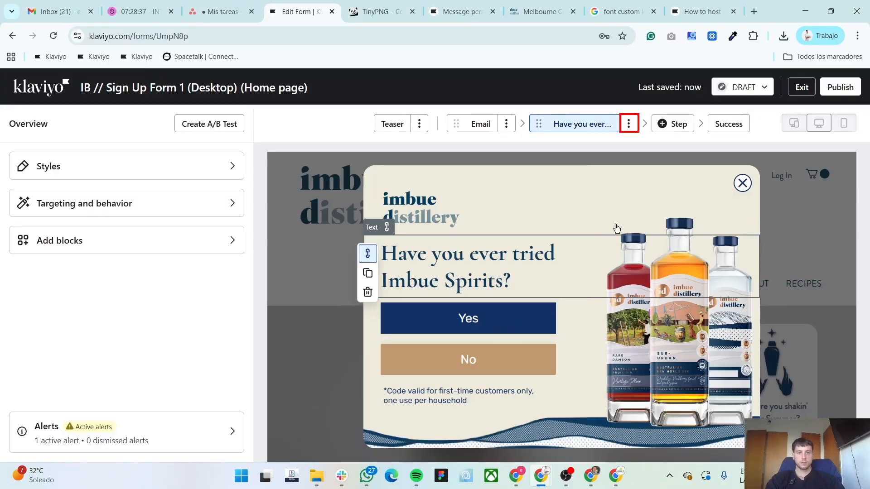
pyautogui.click(629, 124)
pyautogui.click(614, 163)
pyautogui.hotkey('alt', 'Tab')
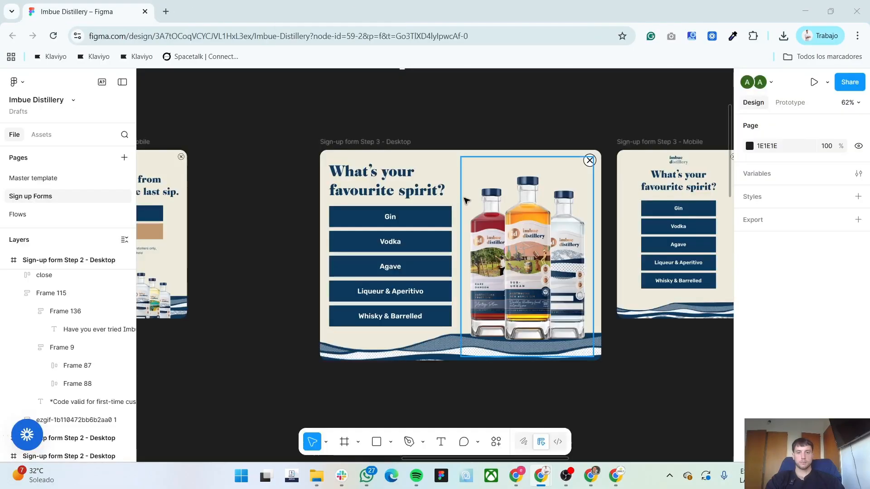
pyautogui.click(401, 191)
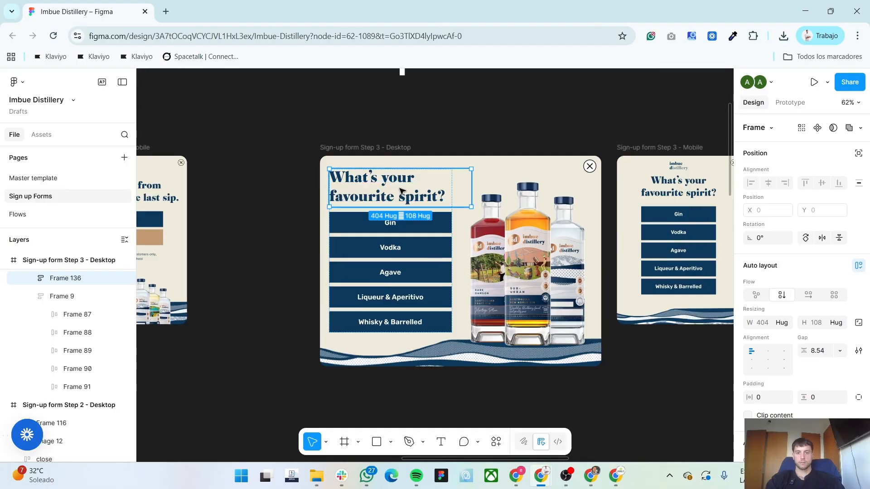
pyautogui.hotkey('alt', 'Tab')
pyautogui.tripleClick(402, 266)
pyautogui.write("What's your favourite spirit?")
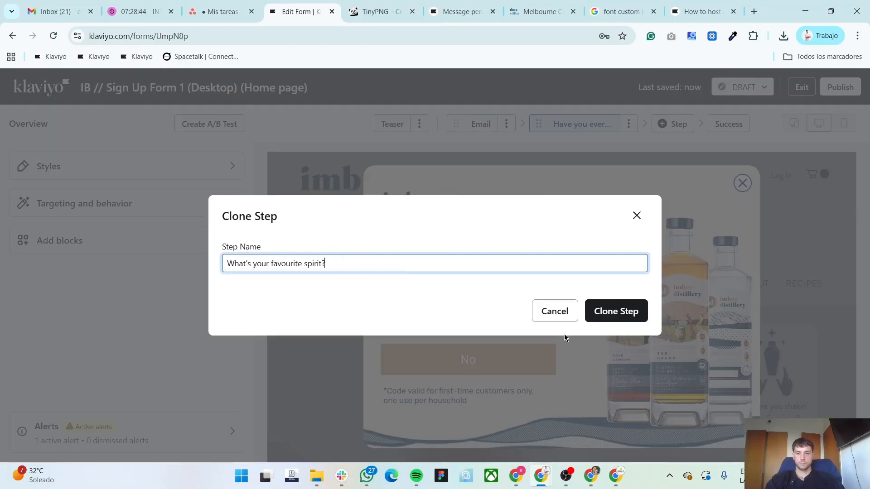
pyautogui.click(616, 311)
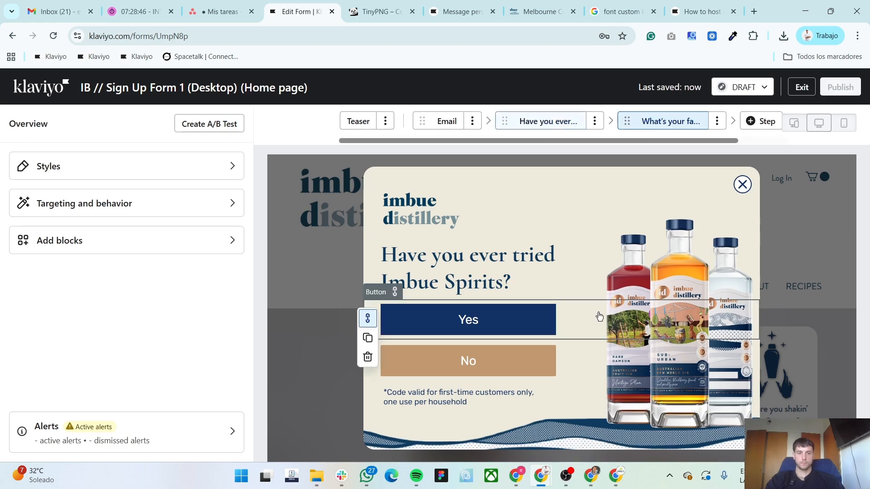
# - In the cloned step, change the Yes button's second hidden field to the property "What's your favourite spirit?" with the value Gin
pyautogui.hotkey('alt', 'Tab')
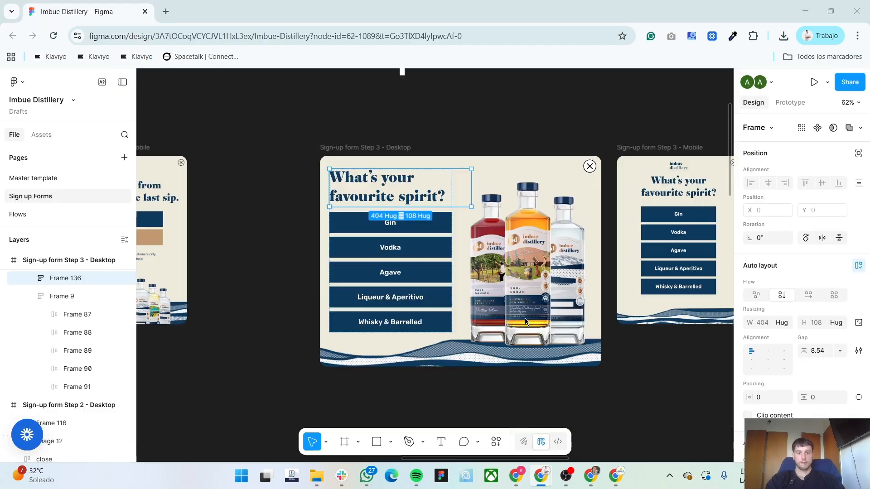
pyautogui.doubleClick(358, 224)
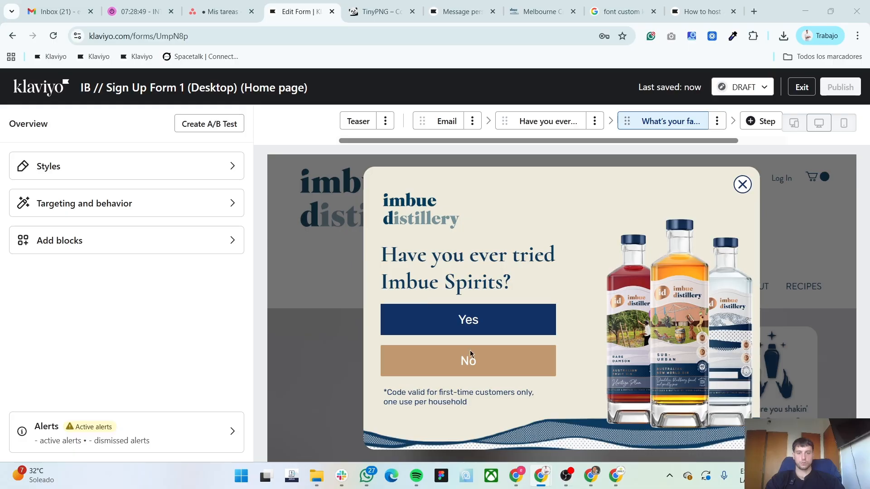
pyautogui.hotkey('alt', 'Tab')
pyautogui.click(466, 323)
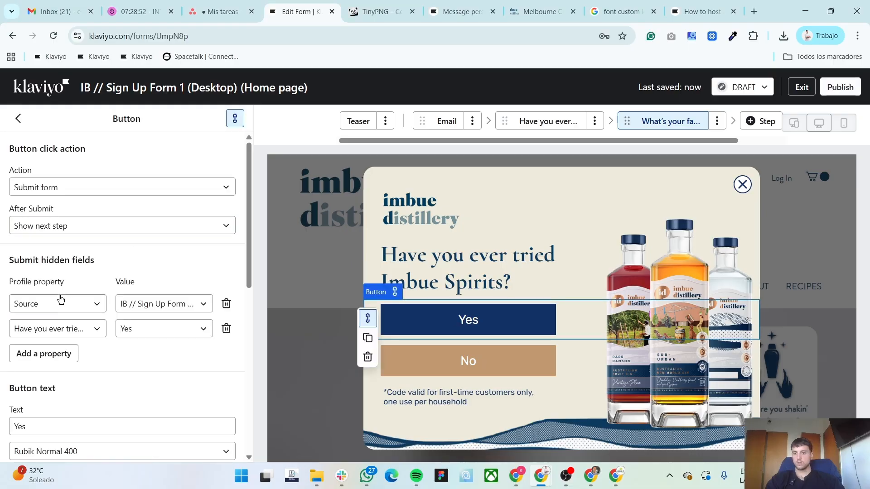
pyautogui.click(60, 328)
pyautogui.hotkey('alt', 'Tab')
pyautogui.hotkey('alt', 'Tab')
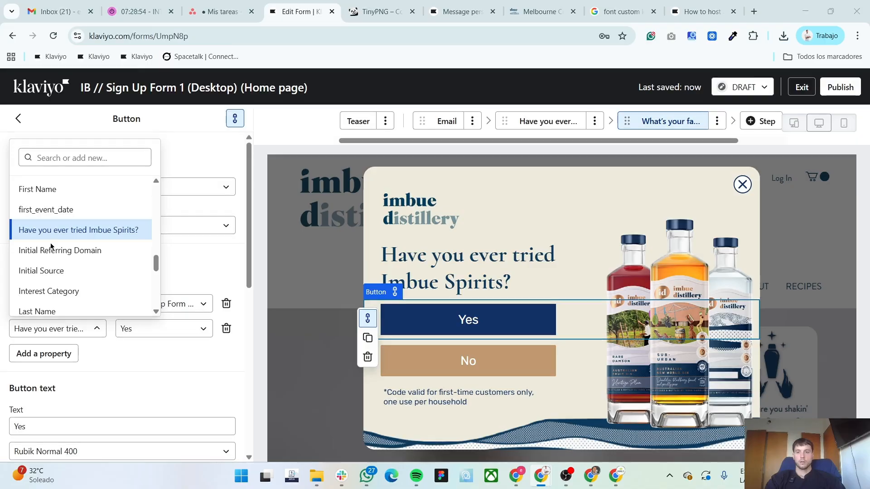
pyautogui.write('what')
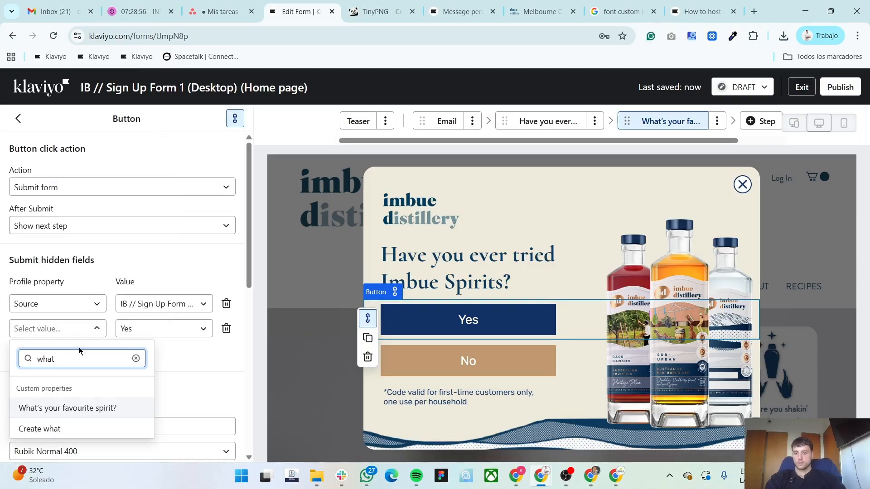
pyautogui.click(69, 403)
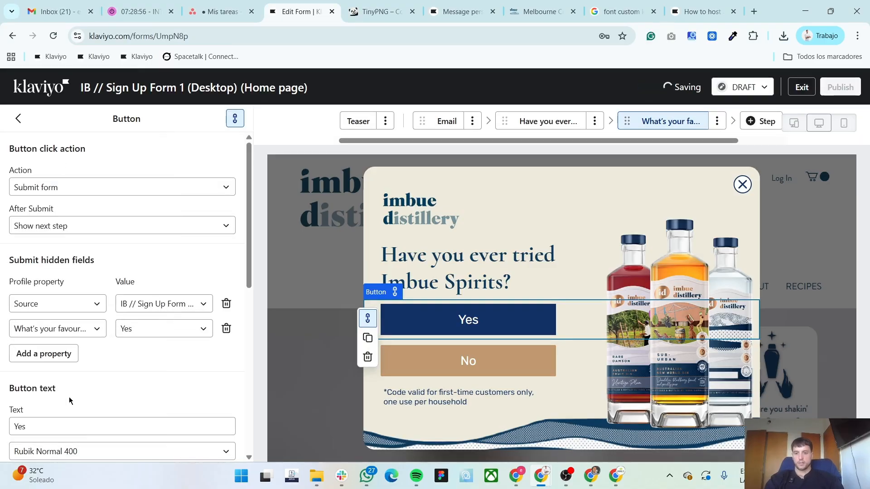
pyautogui.click(146, 336)
pyautogui.click(153, 249)
# - Change the cloned Yes button's text to "Gin" and review its style settings
pyautogui.scroll(-5, 129, 361)
pyautogui.scroll(2, 130, 357)
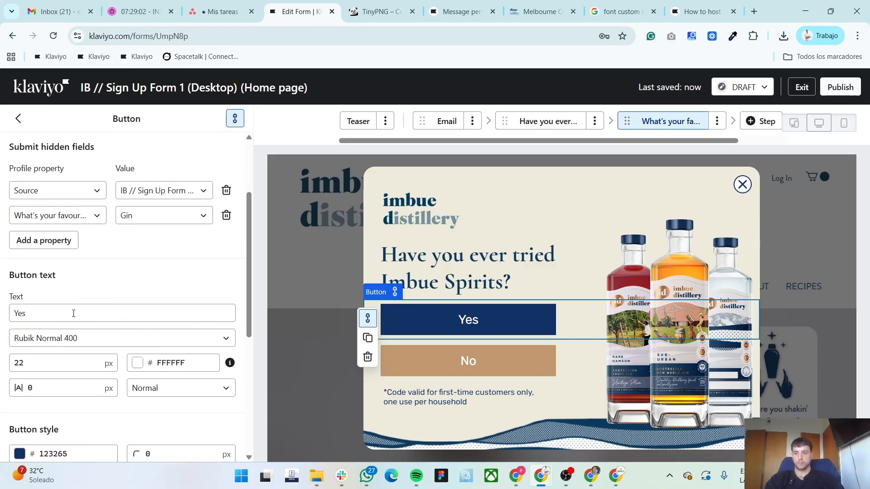
pyautogui.doubleClick(77, 321)
pyautogui.write('Gin')
pyautogui.press('Tab')
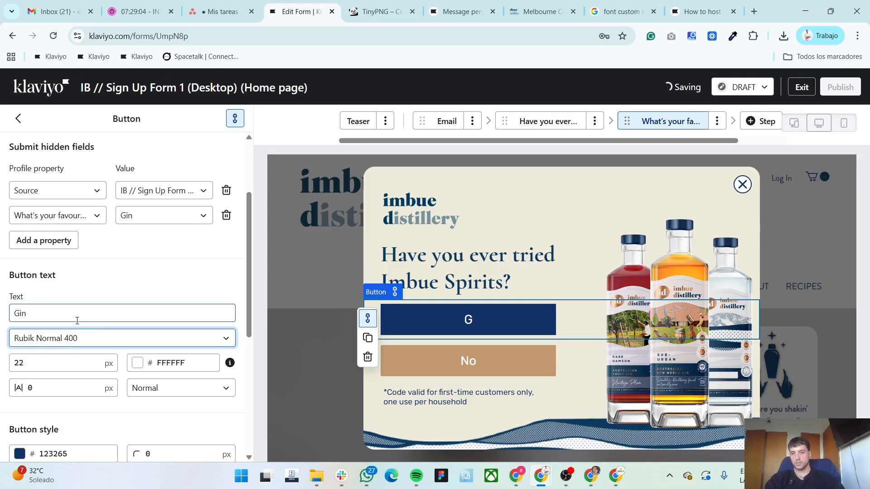
pyautogui.scroll(-6, 75, 361)
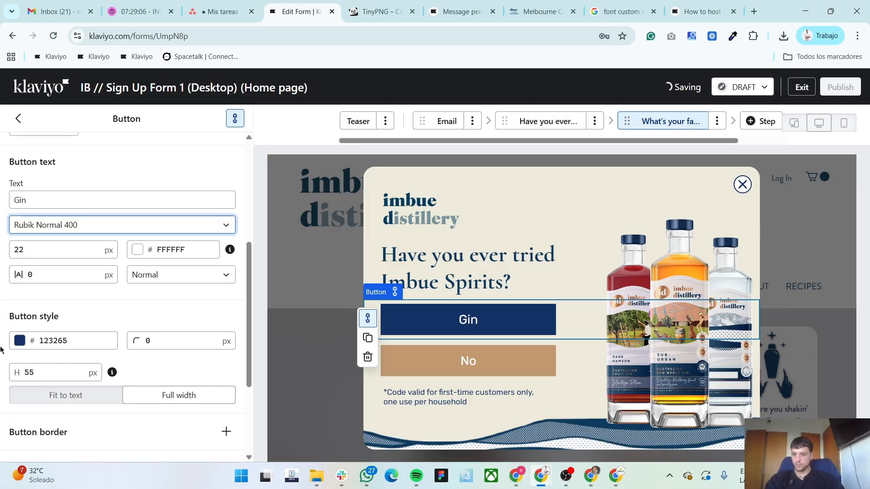
pyautogui.scroll(5, 1, 348)
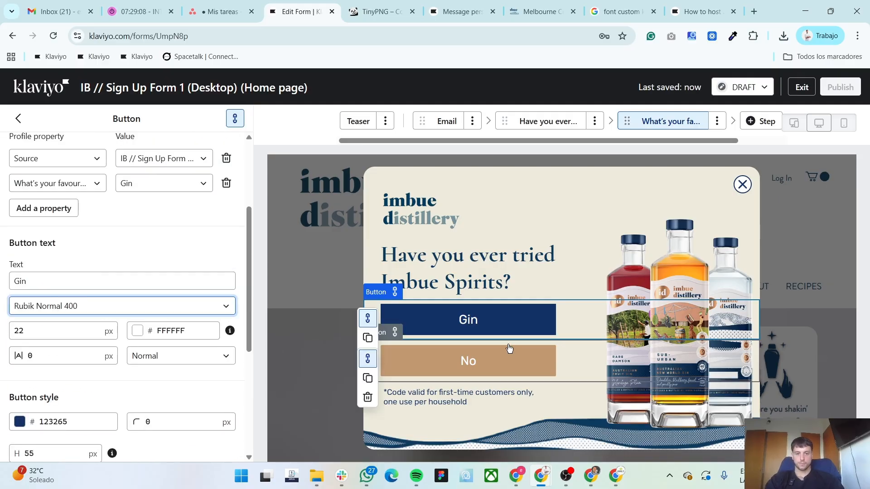
# - Fill the cloned step's No button with the recent navy colour 123265
pyautogui.click(510, 364)
pyautogui.scroll(2, 95, 309)
pyautogui.scroll(-2, 62, 301)
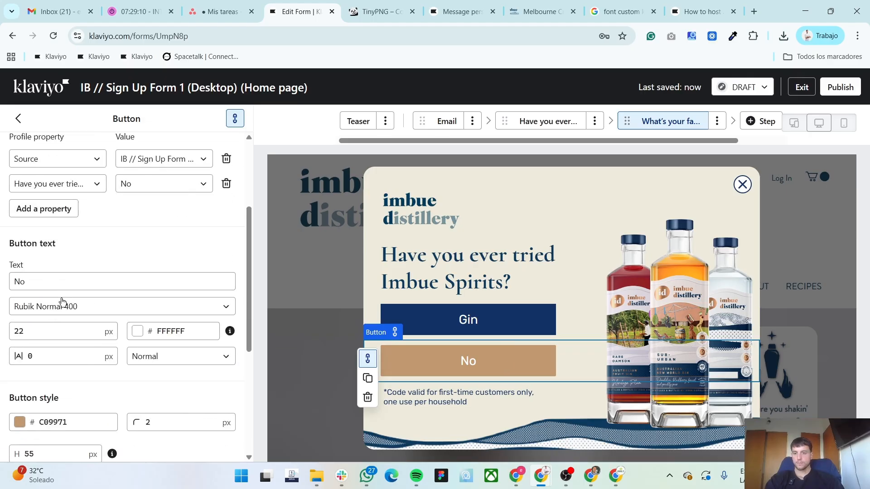
pyautogui.click(20, 421)
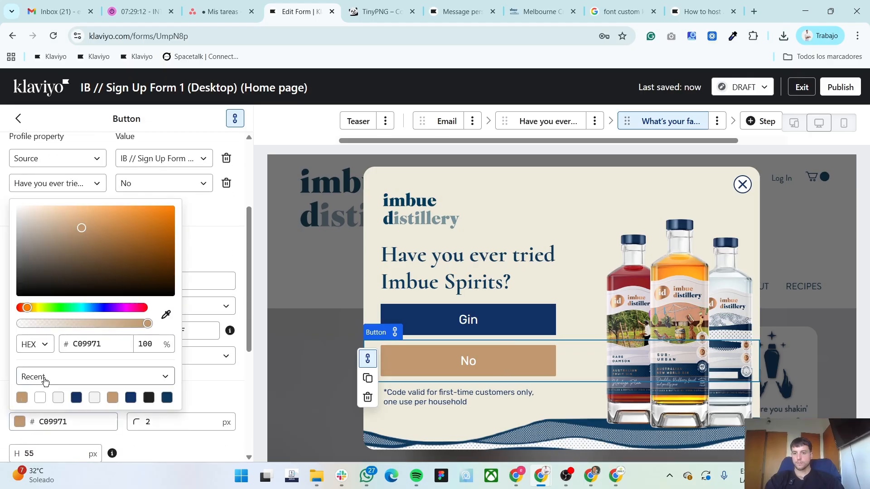
pyautogui.click(75, 398)
pyautogui.click(2, 390)
pyautogui.scroll(3, 77, 253)
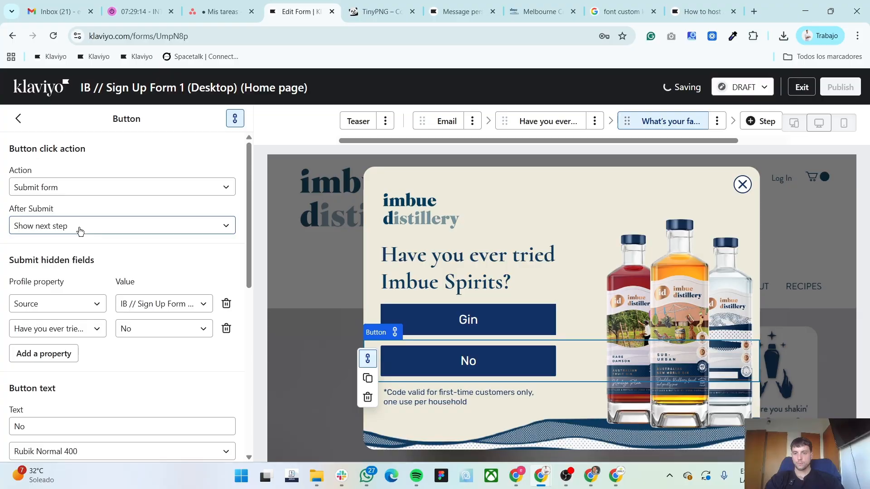
# - Change the No button's second hidden field to the property "What's your favourite spirit?" with the value Vodka
pyautogui.click(50, 335)
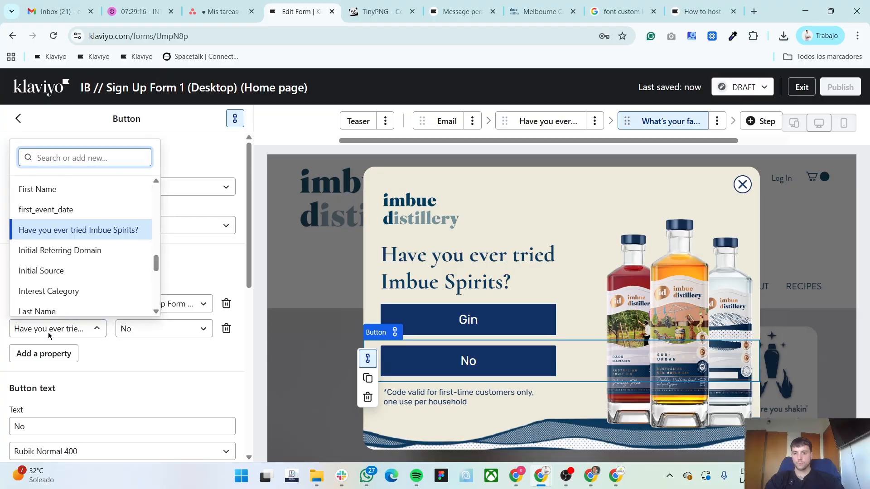
pyautogui.hotkey('alt', 'Tab')
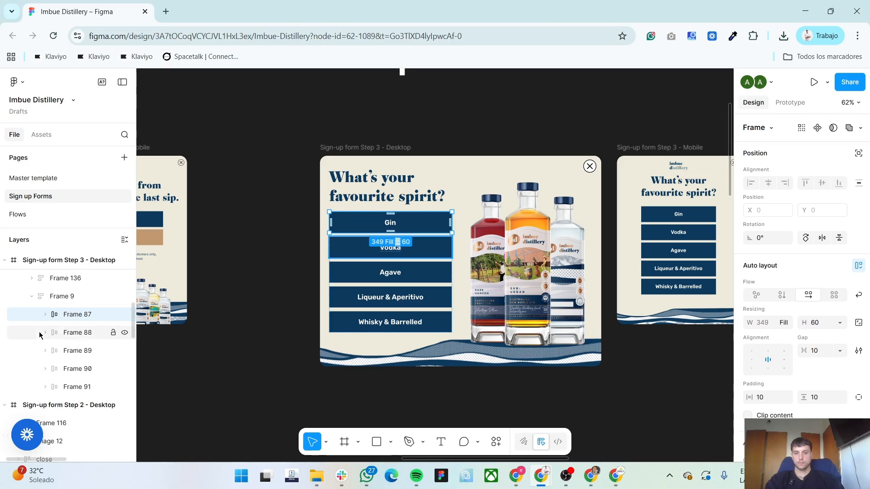
pyautogui.hotkey('alt', 'Tab')
pyautogui.hotkey('alt', 'Tab')
pyautogui.hotkey('alt', 'Tab')
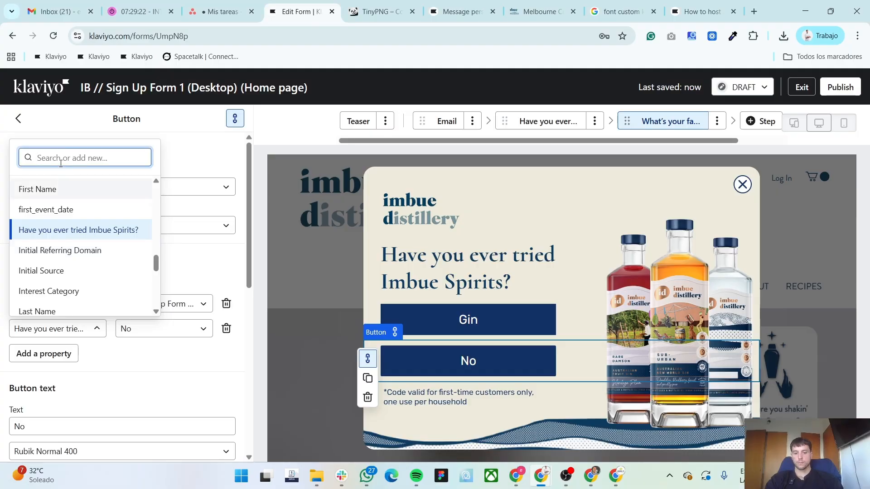
pyautogui.write('what')
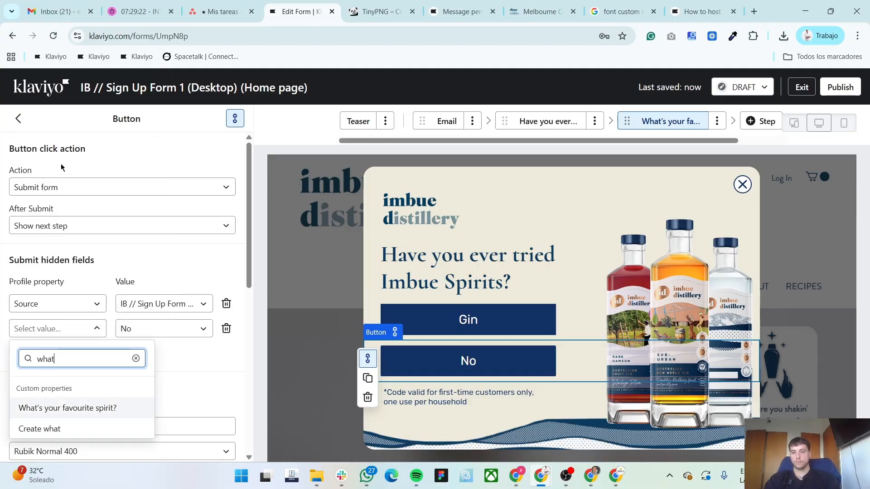
pyautogui.press('Return')
pyautogui.click(155, 333)
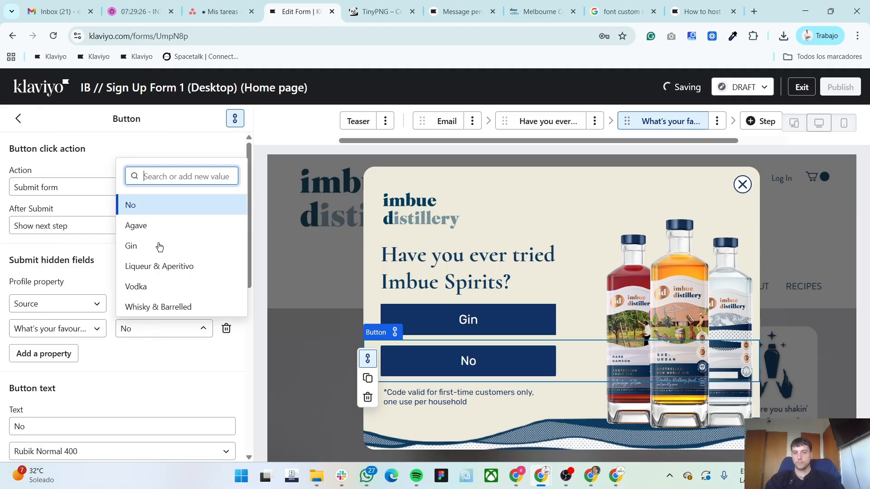
pyautogui.click(164, 287)
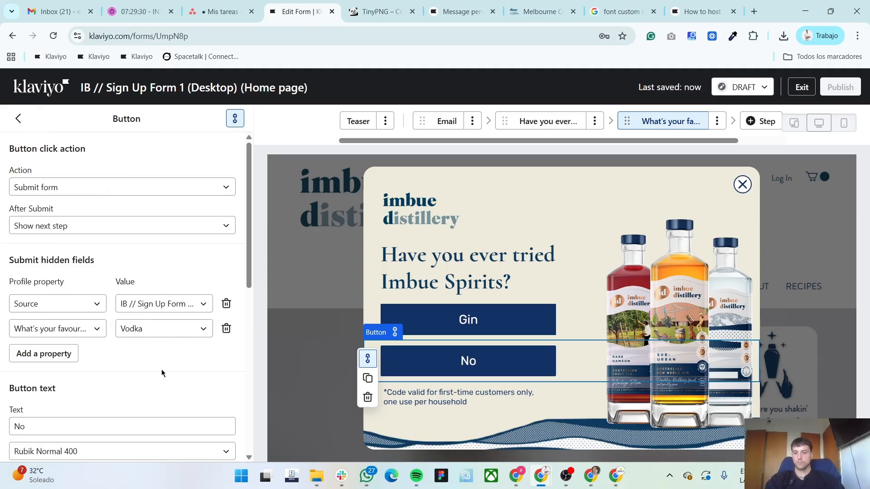
# - Change the No button's text to "Vodka" and duplicate the button
pyautogui.scroll(-2, 164, 375)
pyautogui.doubleClick(96, 307)
pyautogui.write('V')
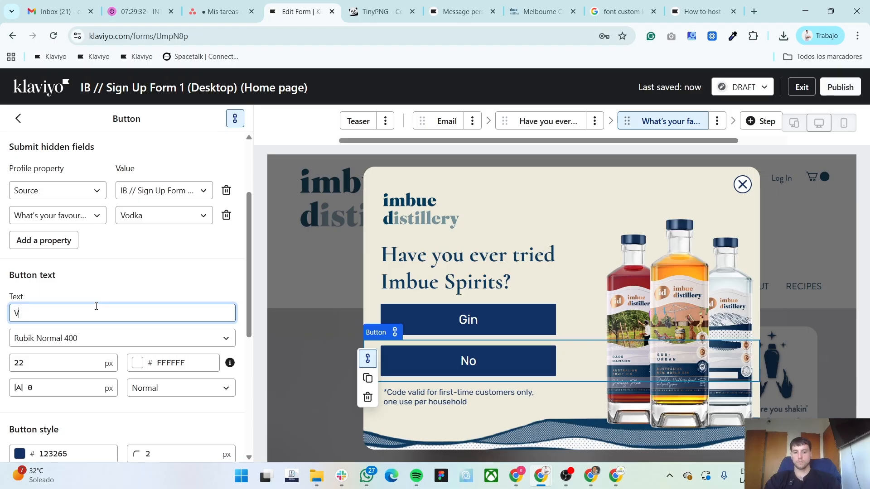
pyautogui.write('o')
pyautogui.click(1, 253)
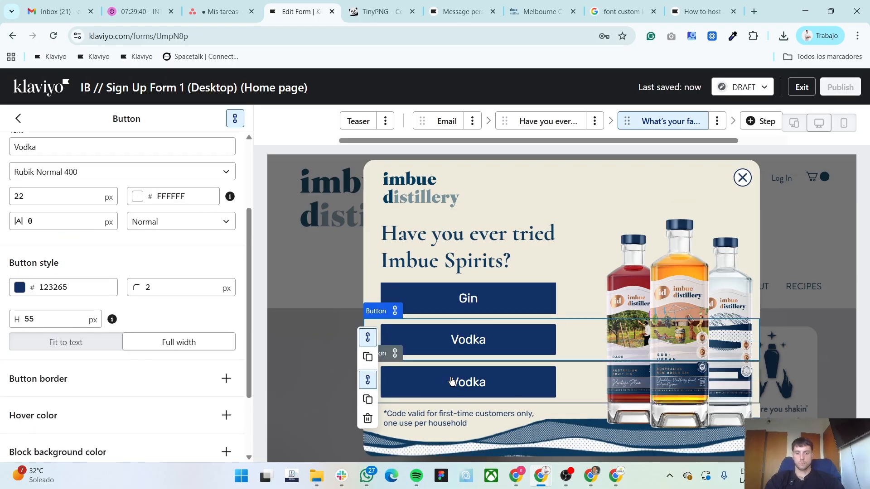
# - Following the Figma design, set the duplicated Vodka button's text and hidden field value to Agave
pyautogui.click(452, 381)
pyautogui.hotkey('alt', 'Tab')
pyautogui.click(396, 276)
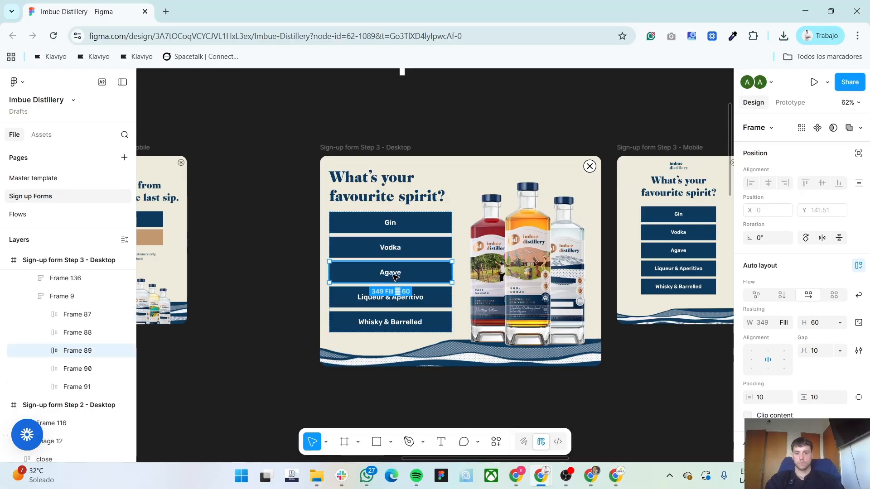
pyautogui.hotkey('alt', 'Tab')
pyautogui.doubleClick(74, 313)
pyautogui.write('Agave')
pyautogui.click(143, 216)
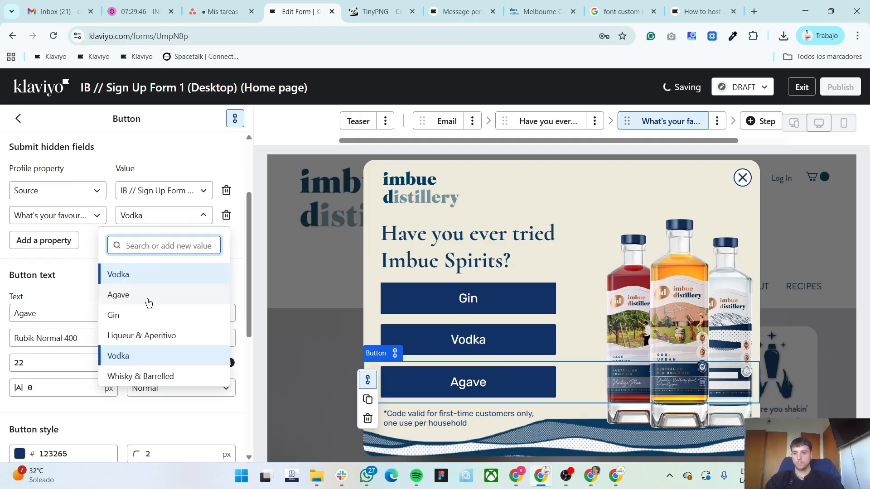
pyautogui.click(212, 302)
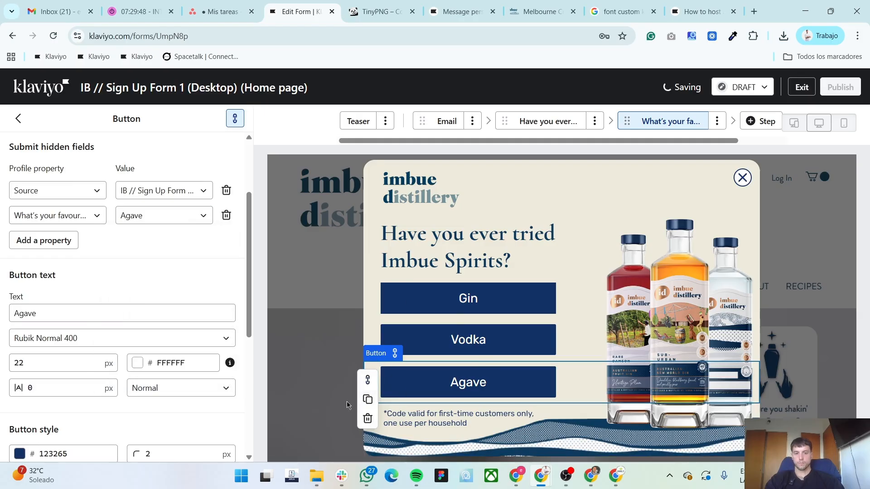
# - Duplicate the Agave button and set the copy's click action to Submit form
pyautogui.click(367, 399)
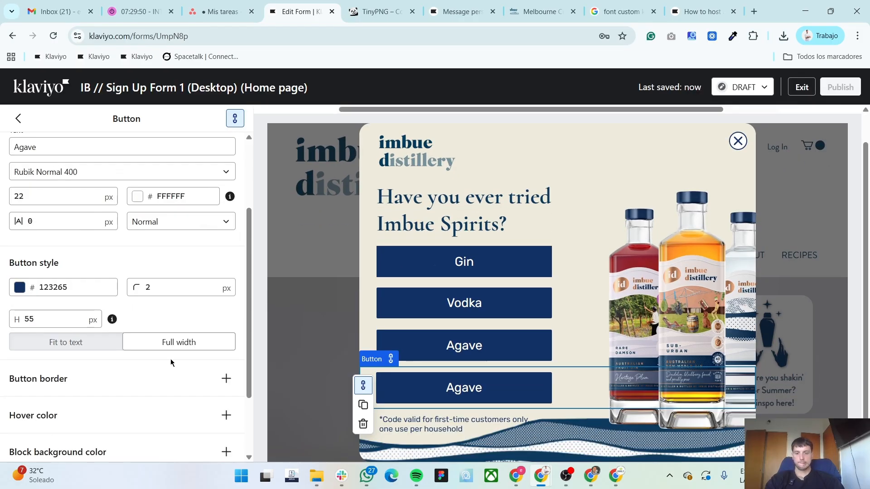
pyautogui.hotkey('alt', 'Tab')
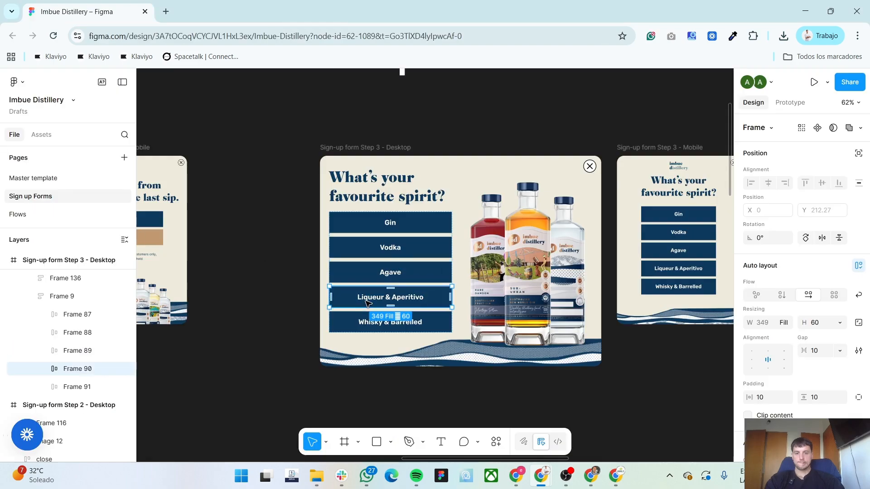
pyautogui.hotkey('alt', 'Tab')
pyautogui.scroll(3, 103, 252)
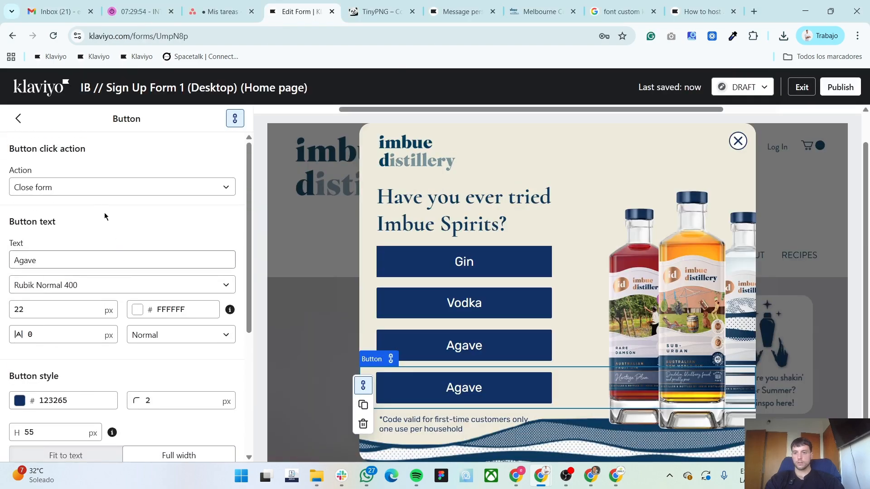
pyautogui.scroll(1, 481, 312)
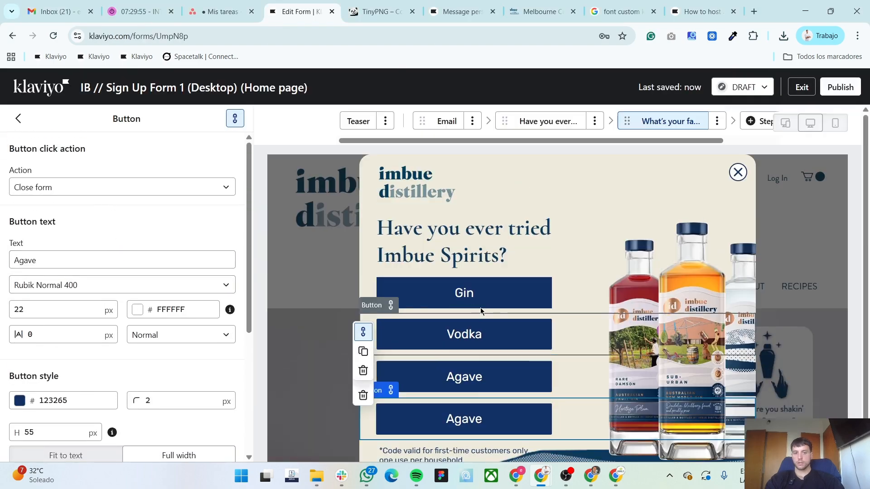
pyautogui.click(475, 383)
pyautogui.click(476, 417)
pyautogui.click(60, 188)
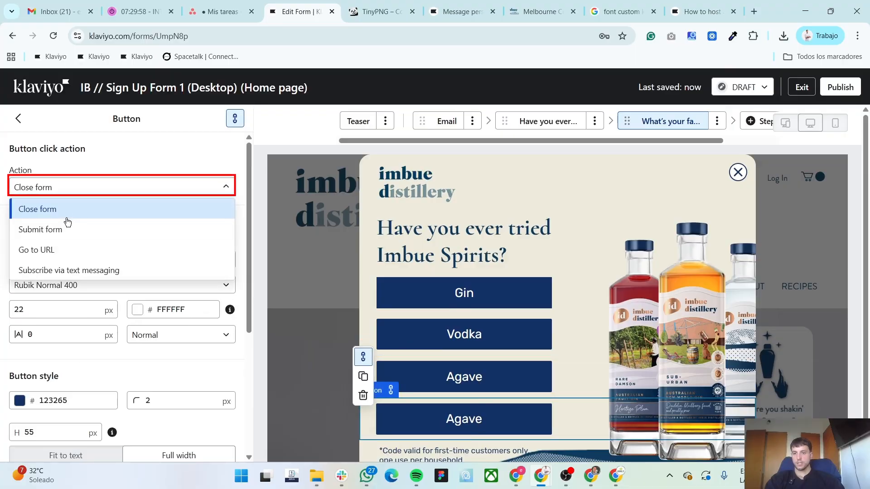
pyautogui.click(68, 229)
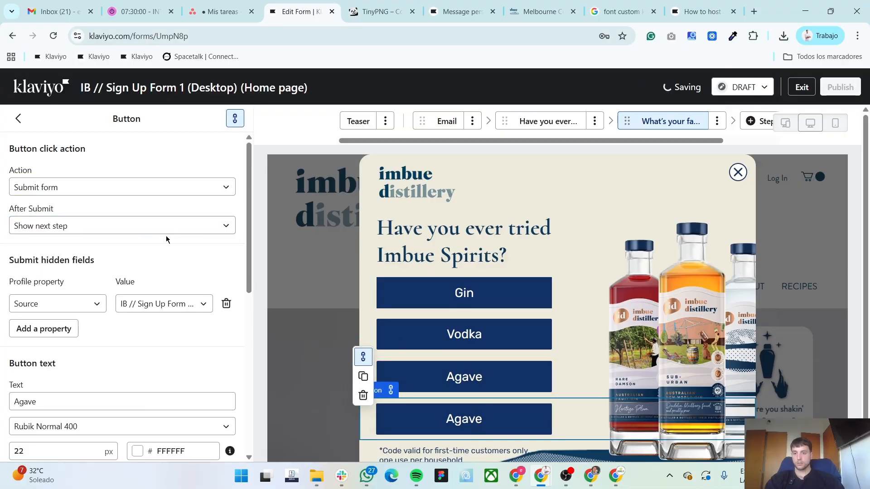
# - Add the hidden property "What's your favourite spirit?" with value Liqueur & Aperitivo to the duplicated button, and change its text to "Liqueur & Aperitivo"
pyautogui.scroll(-1, 81, 313)
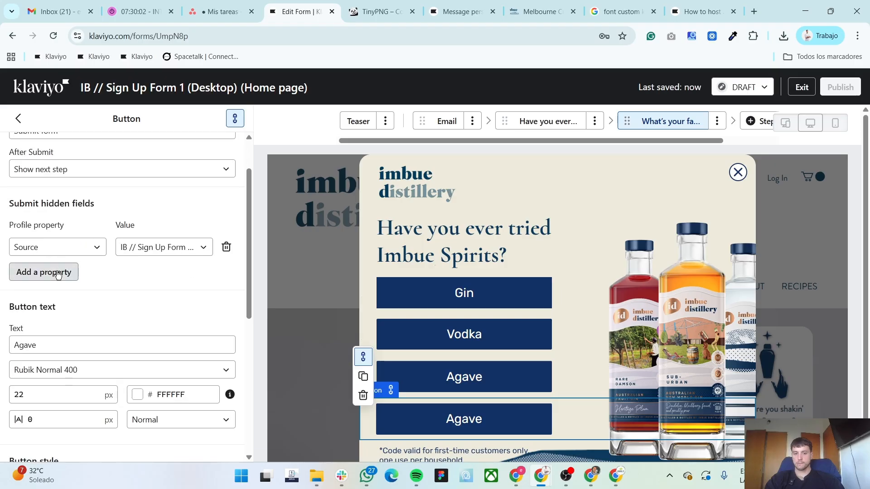
pyautogui.click(56, 273)
pyautogui.click(62, 272)
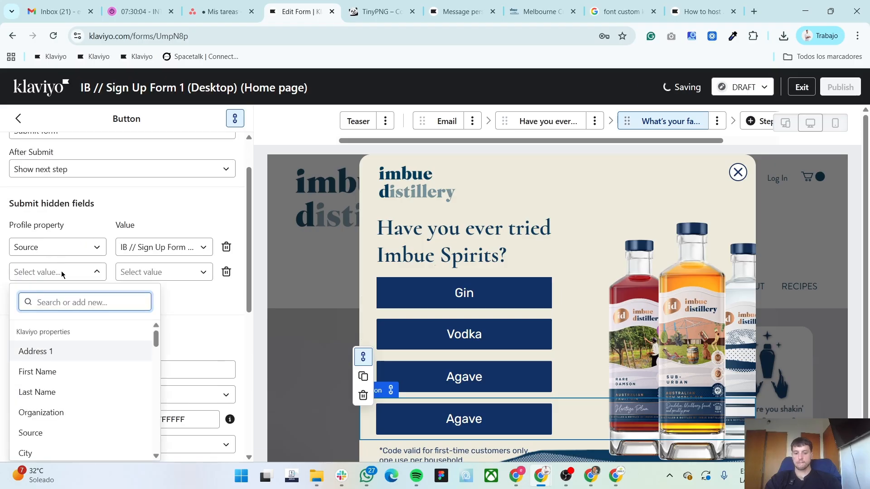
pyautogui.write('what')
pyautogui.click(107, 352)
pyautogui.doubleClick(103, 368)
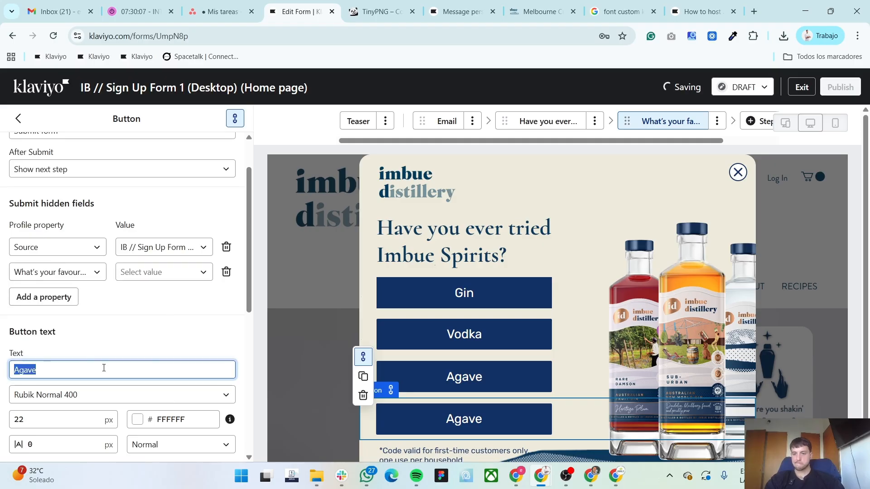
pyautogui.click(175, 273)
pyautogui.click(163, 369)
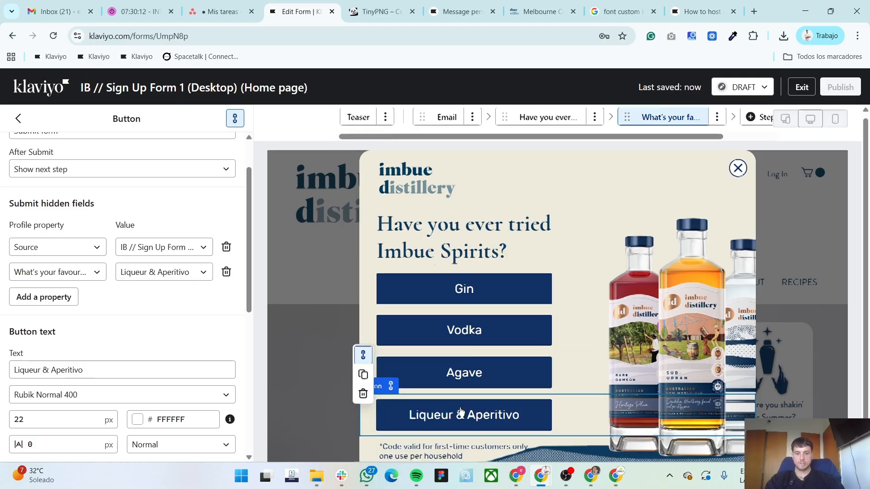
# - Duplicate the Liqueur & Aperitivo button and, following the Figma design, change the copy's text to "Whisky & Barrelled"
pyautogui.scroll(-1, 412, 395)
pyautogui.click(363, 406)
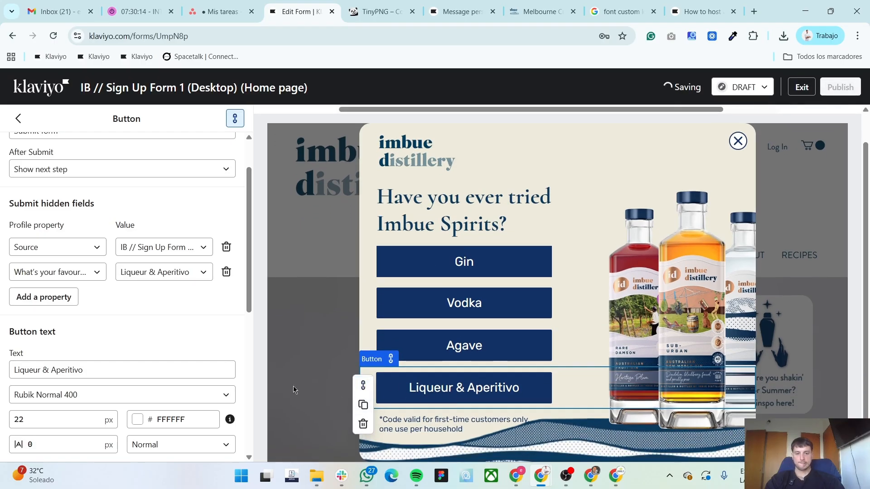
pyautogui.hotkey('alt', 'Tab')
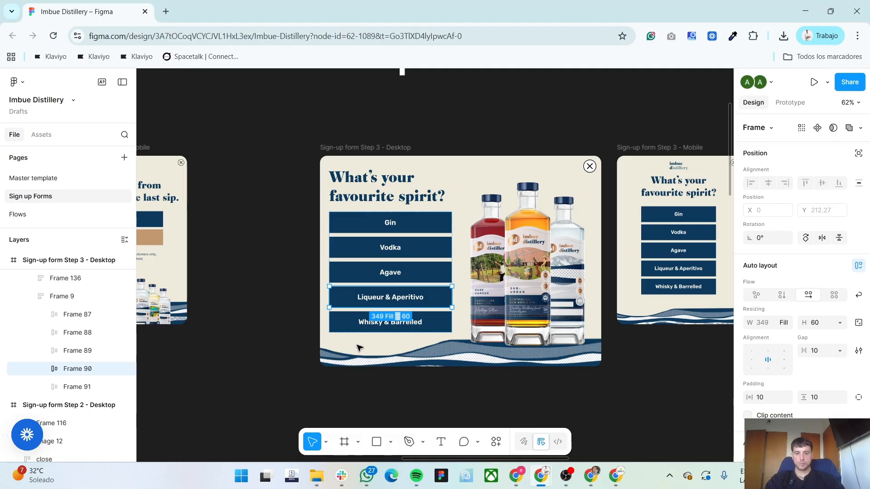
pyautogui.click(370, 323)
pyautogui.hotkey('alt', 'Tab')
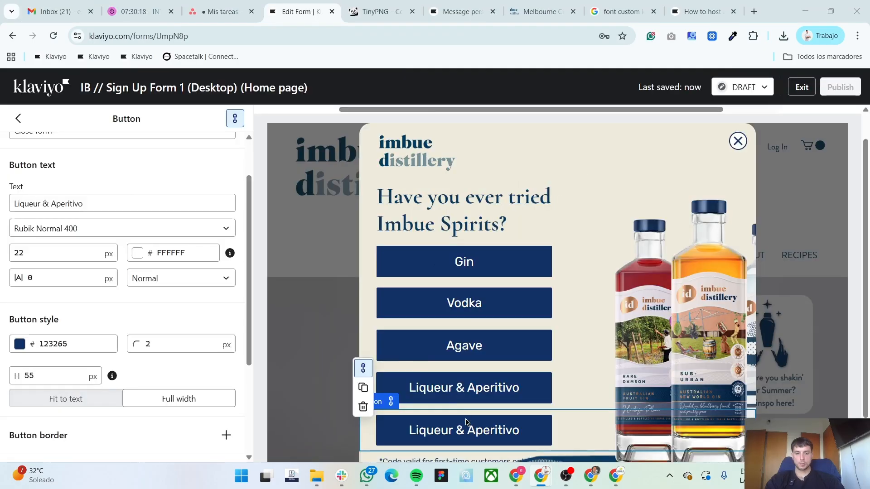
pyautogui.tripleClick(140, 203)
pyautogui.write('Whisky & Barrelled')
pyautogui.scroll(1, 123, 218)
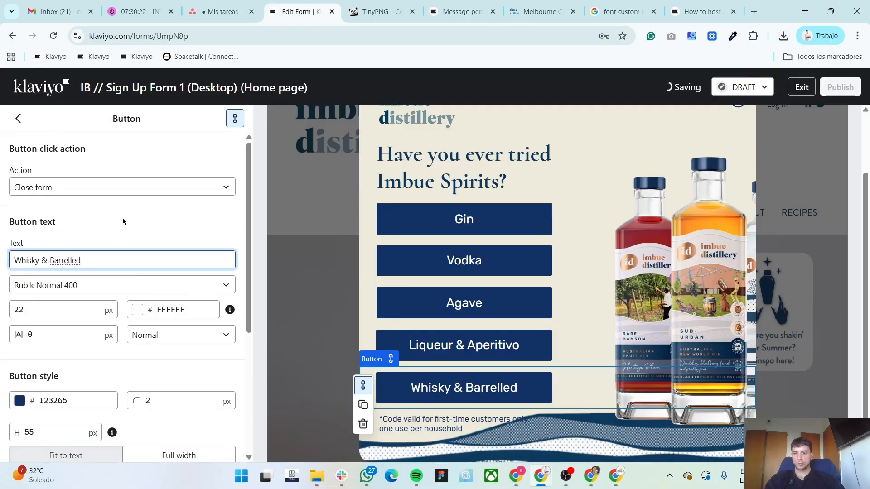
# - Make the Whisky & Barrelled button submit the form and show the next step
pyautogui.click(103, 186)
pyautogui.click(97, 229)
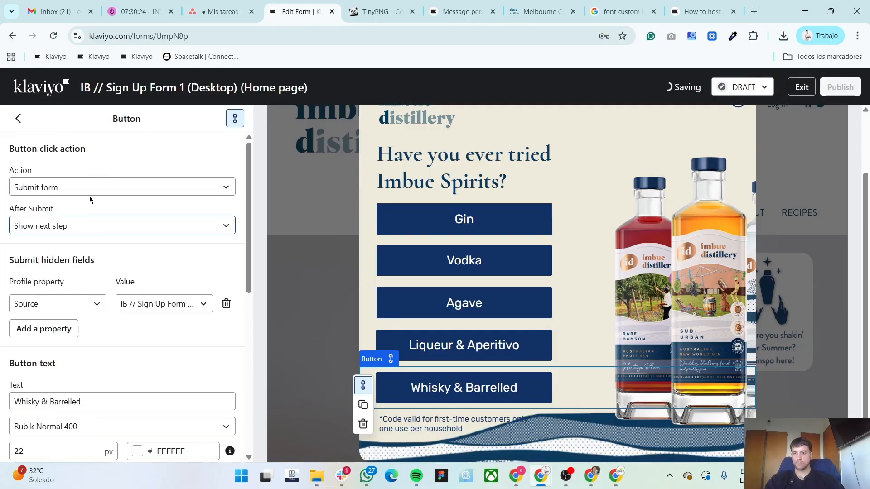
pyautogui.click(122, 226)
pyautogui.click(48, 318)
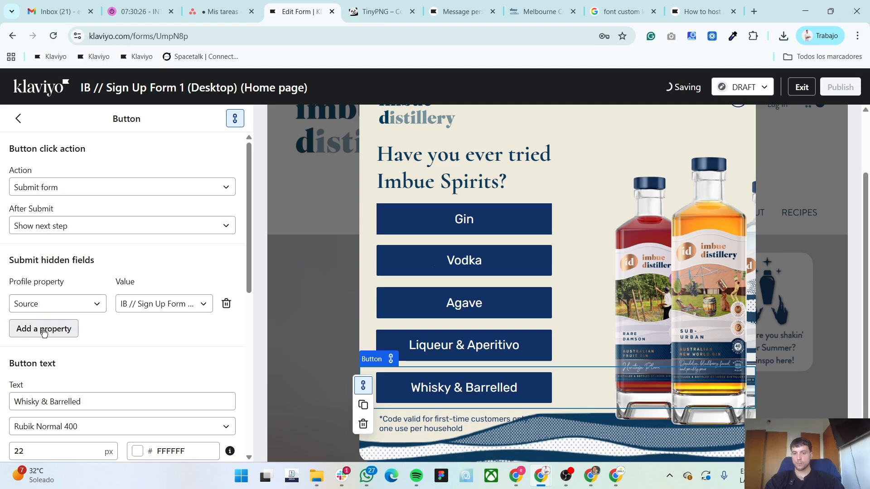
# - Add the hidden property "What's your favourite spirit?" with the value Whisky & Barrelled to the Whisky & Barrelled button
pyautogui.click(54, 330)
pyautogui.click(54, 329)
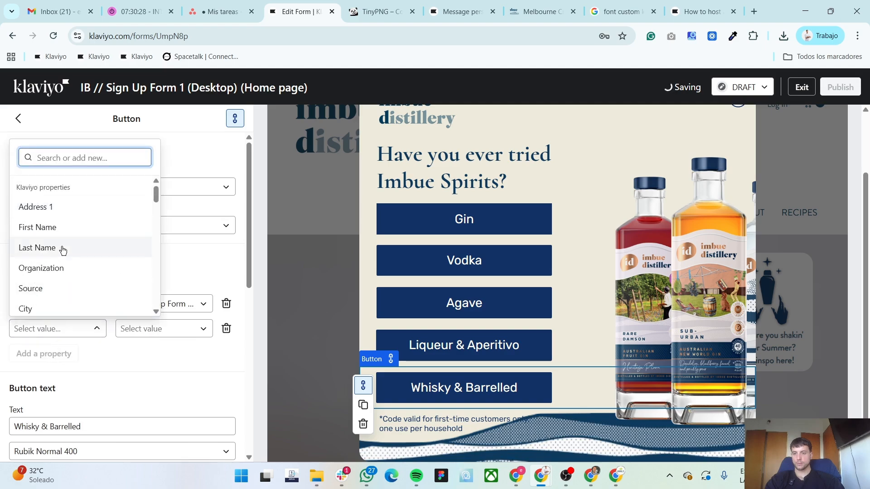
pyautogui.write('what')
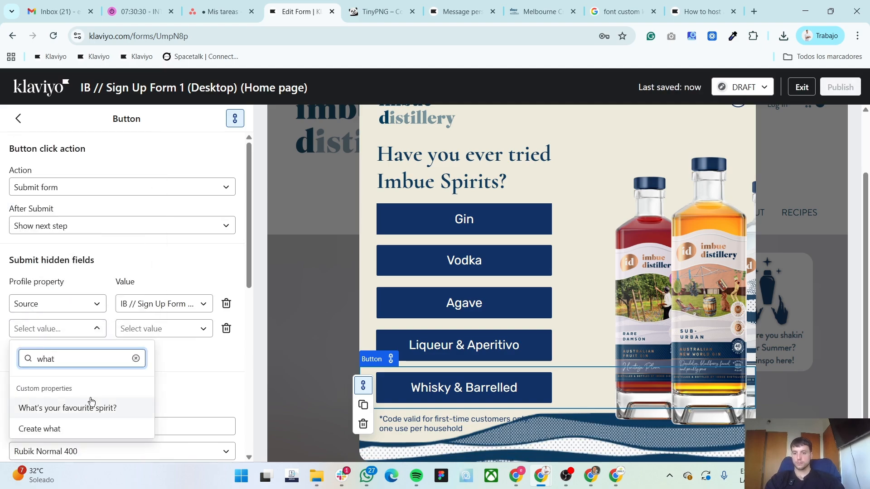
pyautogui.click(100, 408)
pyautogui.click(154, 329)
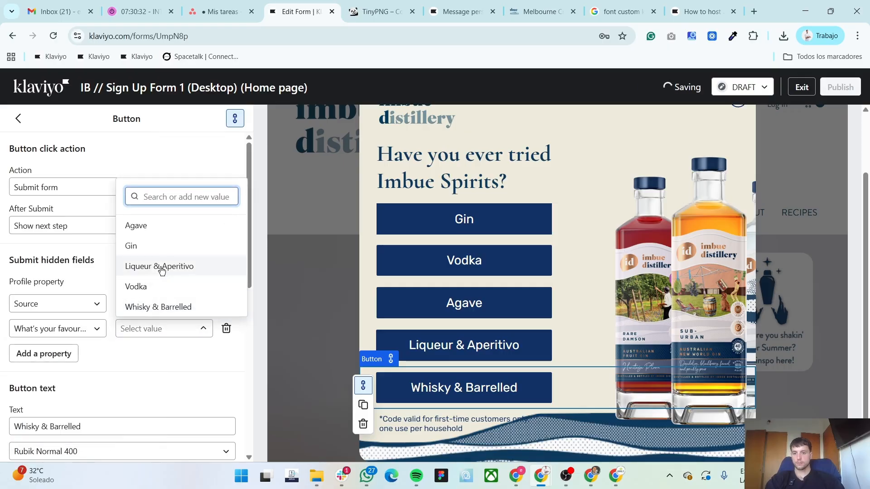
pyautogui.click(164, 307)
pyautogui.scroll(-5, 1, 323)
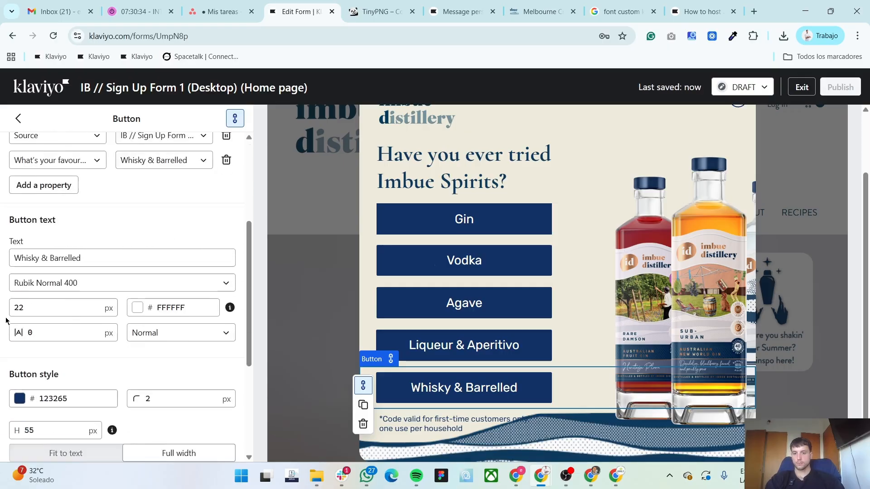
pyautogui.scroll(-4, 1, 323)
pyautogui.scroll(9, 4, 272)
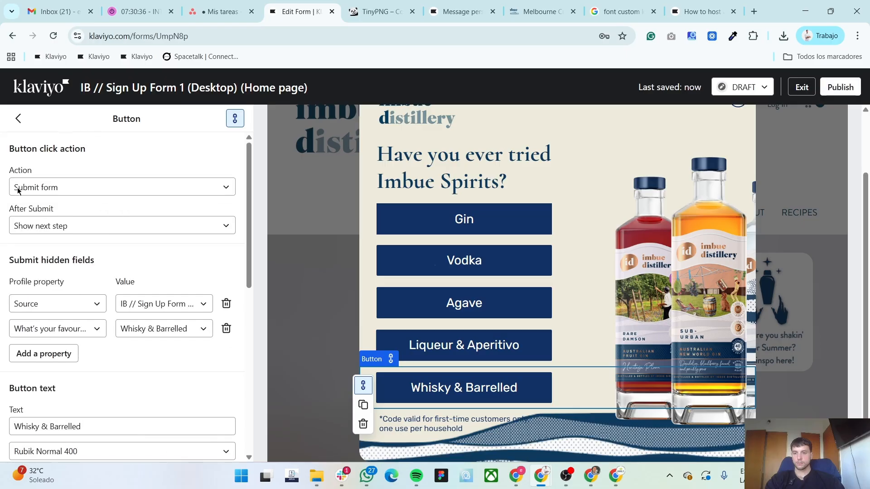
# - Delete the "Code valid for first-time customers only" text block below the answer buttons
pyautogui.click(18, 120)
pyautogui.click(417, 428)
pyautogui.scroll(-2, 429, 450)
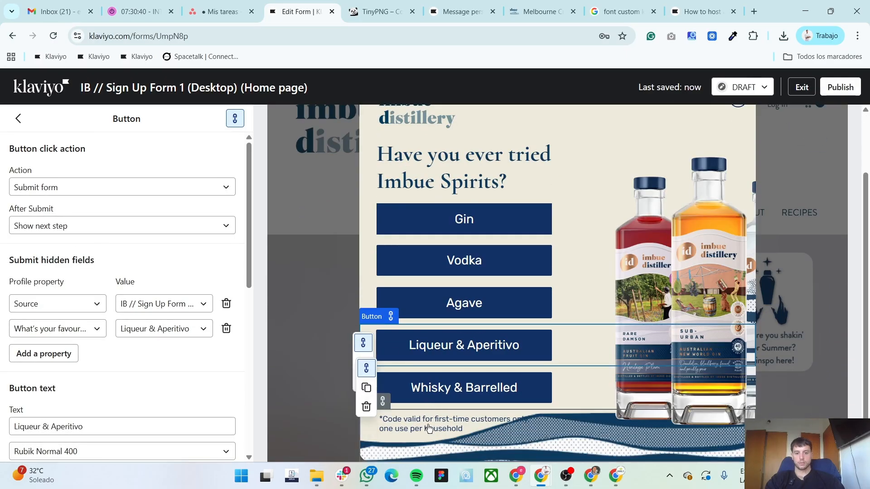
pyautogui.click(429, 429)
pyautogui.click(366, 407)
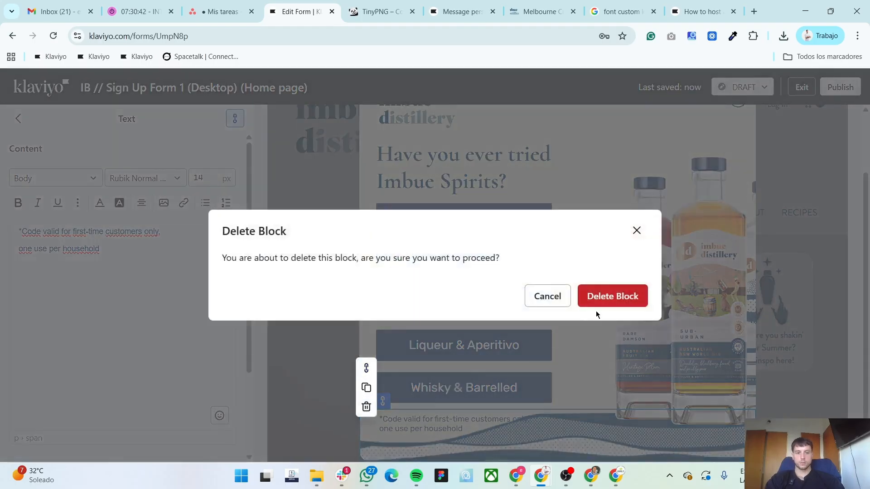
pyautogui.click(600, 307)
# - Replace the step's heading with "What's your favourite spirit?" from the Figma design, keeping the Heading 1 style
pyautogui.hotkey('alt', 'Tab')
pyautogui.click(370, 182)
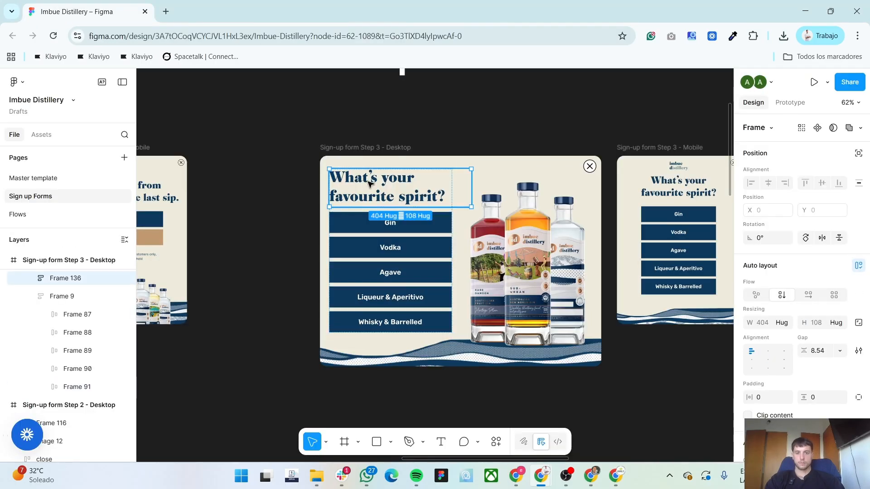
pyautogui.hotkey('alt', 'Tab')
pyautogui.click(449, 238)
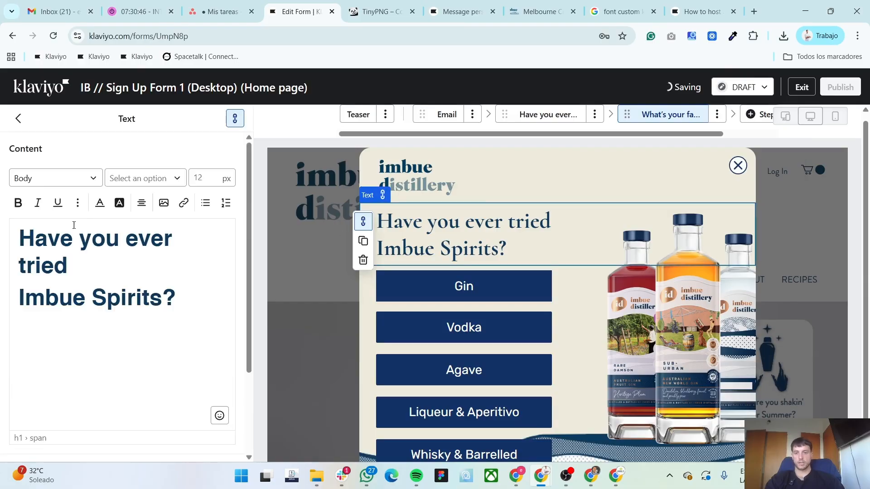
pyautogui.click(201, 307)
pyautogui.hotkey('ctrl', 'v')
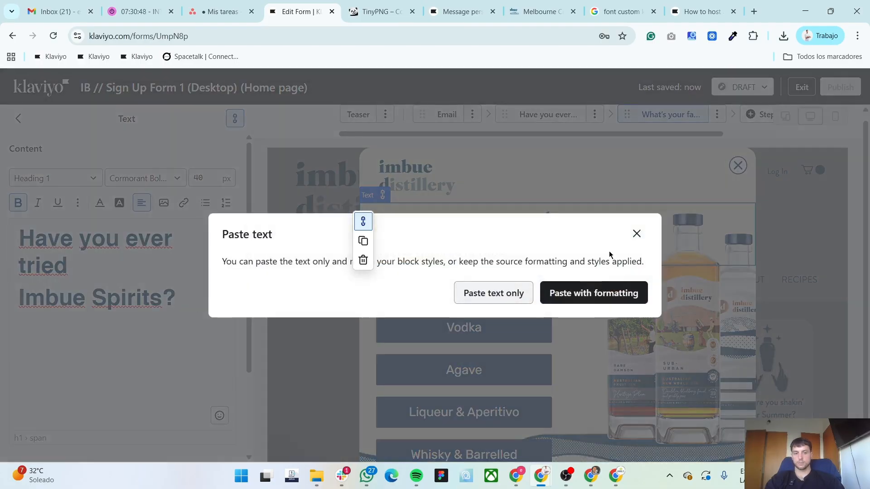
pyautogui.click(637, 234)
pyautogui.write('What’s your favourite spirit?')
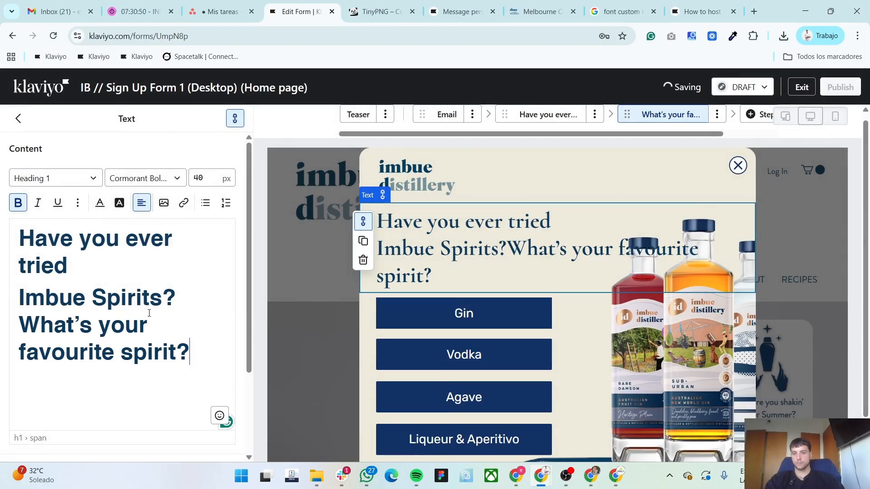
pyautogui.moveTo(176, 298); pyautogui.dragTo(1, 231)
pyautogui.press('BackSpace')
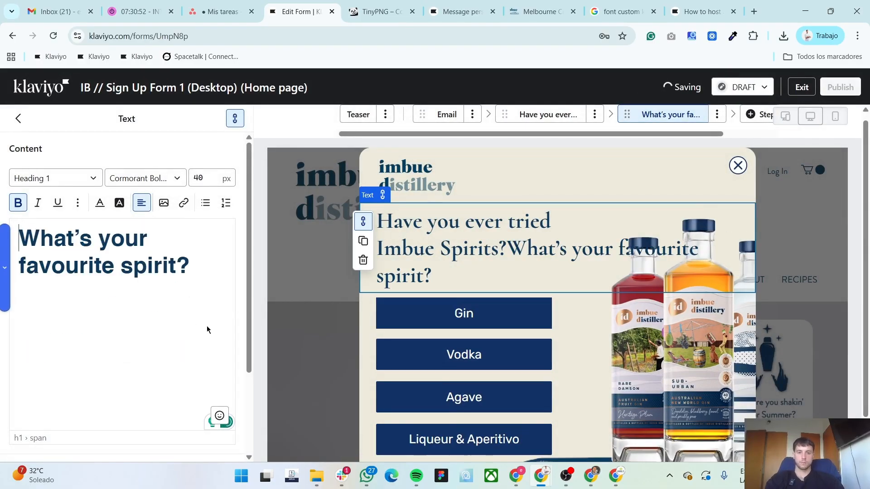
# - Match the Figma layout by adding a line break in the heading before "favourite spirit?"
pyautogui.hotkey('alt', 'Tab')
pyautogui.hotkey('alt', 'Tab')
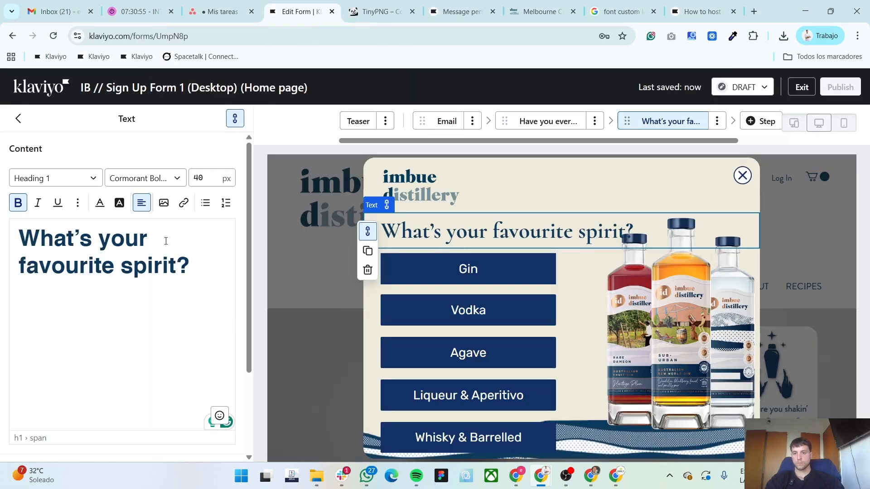
pyautogui.hotkey('shift', 'Return')
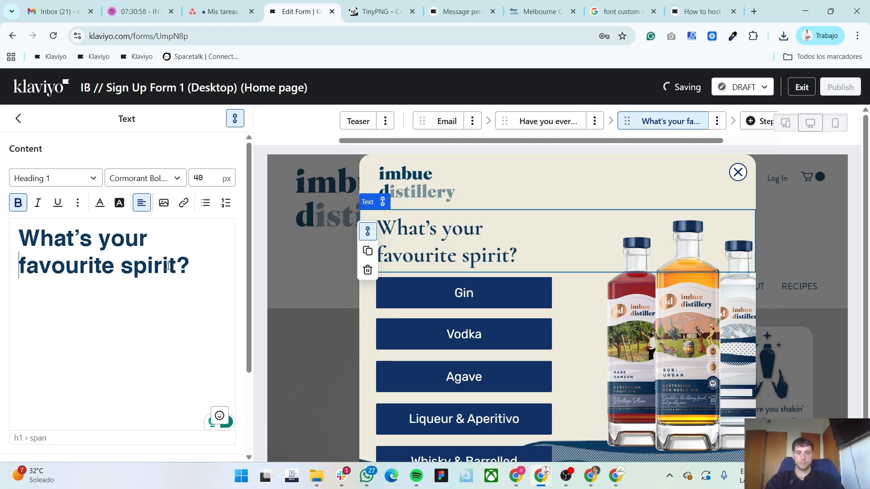
# - Delete the logo image block above the favourite-spirit heading
pyautogui.click(433, 179)
pyautogui.click(357, 213)
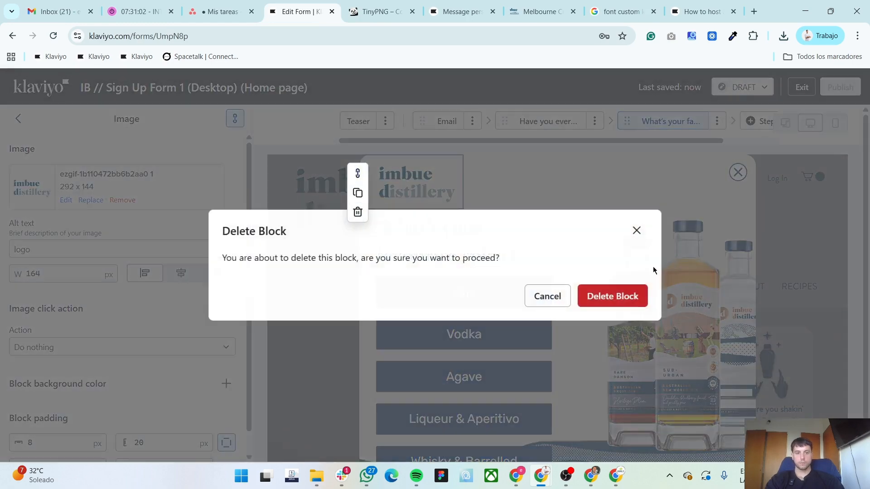
pyautogui.click(613, 295)
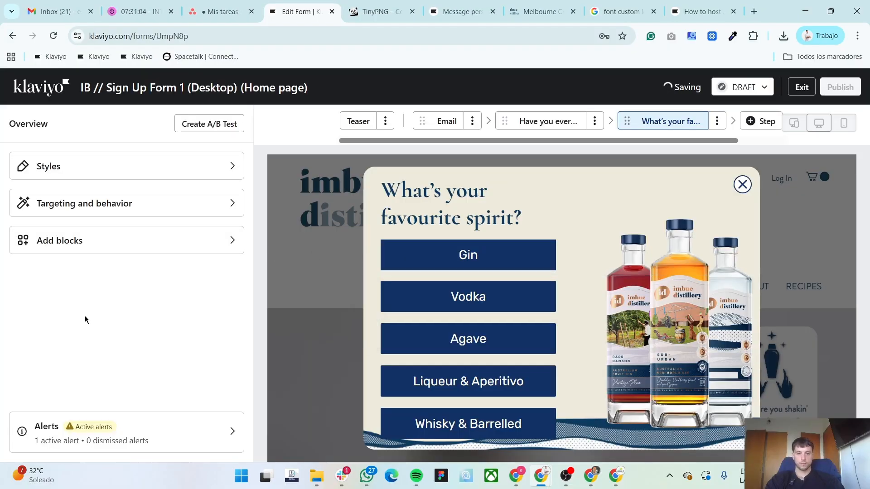
# - Compare the step with the Figma design and set the Gin button's bottom block padding to 5 px
pyautogui.hotkey('alt', 'Tab')
pyautogui.hotkey('alt', 'Tab')
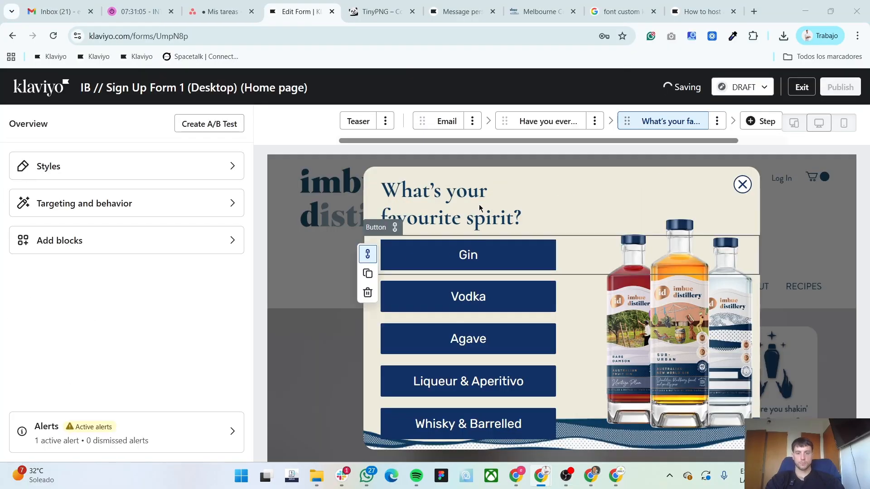
pyautogui.click(500, 259)
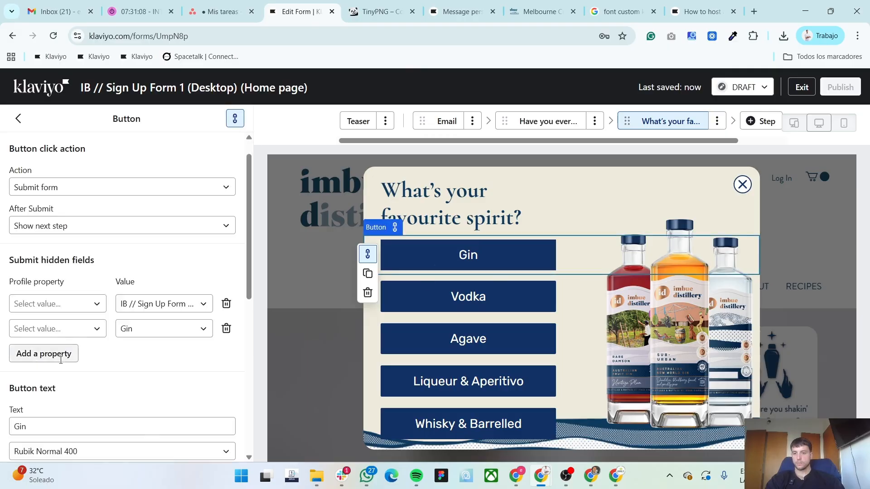
pyautogui.scroll(-10, 45, 362)
pyautogui.click(61, 443)
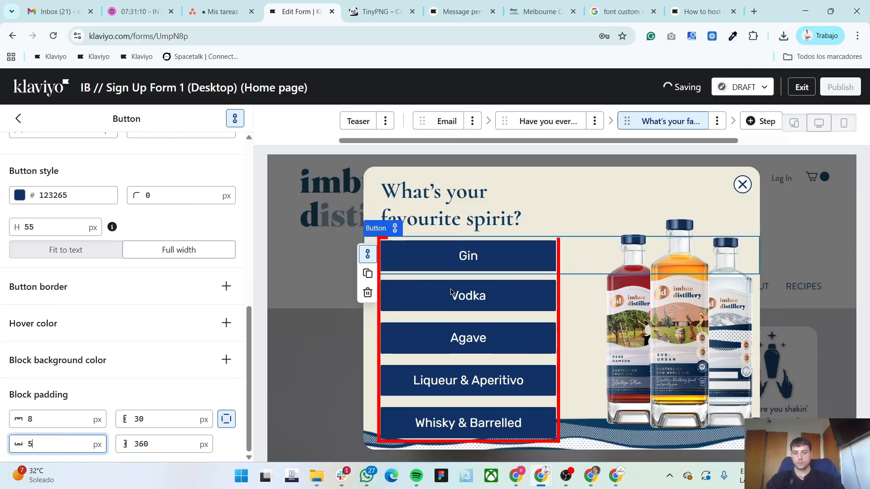
# - Set the Vodka button's top and bottom block padding to 5 px
pyautogui.click(466, 292)
pyautogui.doubleClick(59, 419)
pyautogui.write('5')
pyautogui.doubleClick(55, 444)
pyautogui.write('5')
# - Set the Agave button's top and bottom block padding to 5 px
pyautogui.click(471, 330)
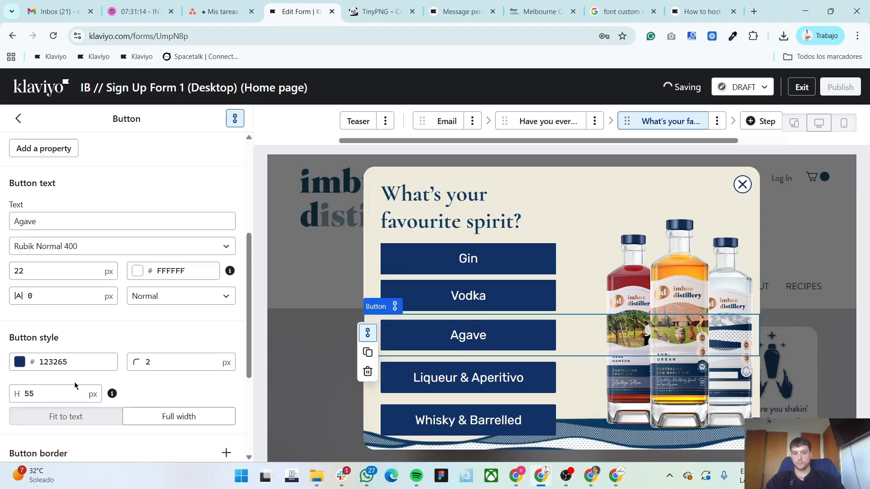
pyautogui.scroll(-10, 59, 391)
pyautogui.doubleClick(43, 419)
pyautogui.write('5')
pyautogui.doubleClick(55, 443)
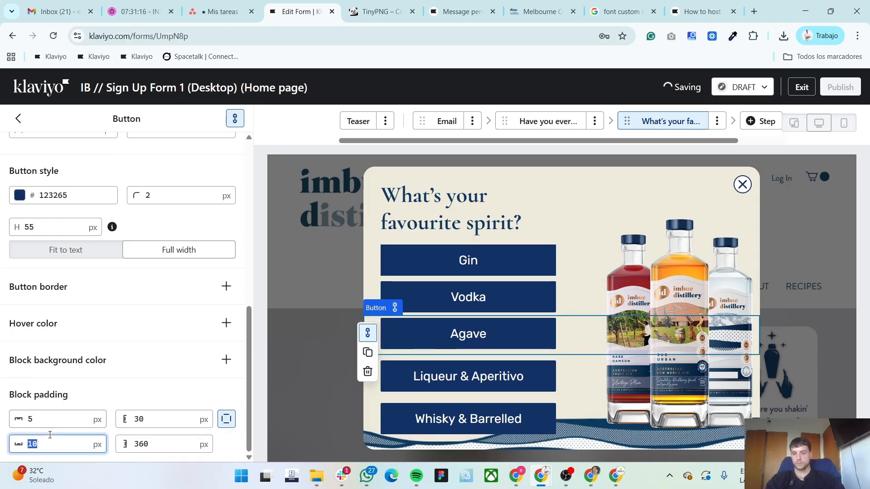
pyautogui.write('5')
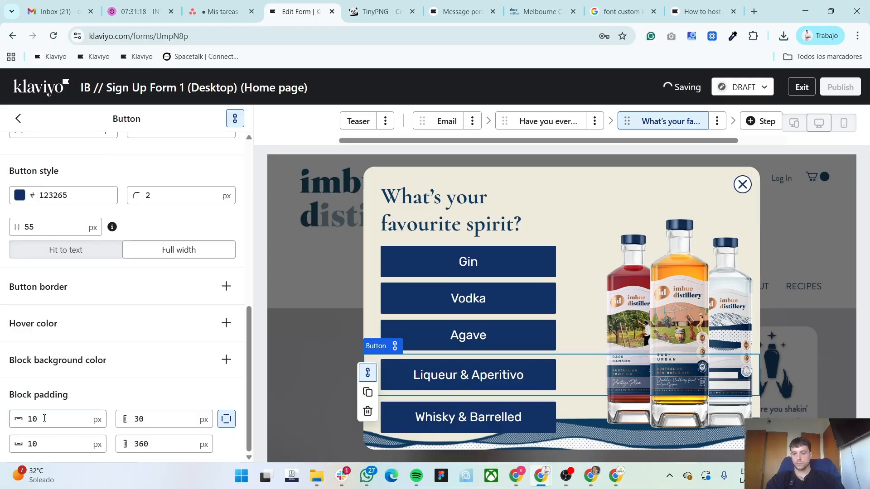
# - Set the Liqueur & Aperitivo button's top and bottom block padding to 5 px
pyautogui.doubleClick(45, 418)
pyautogui.write('5')
pyautogui.doubleClick(54, 444)
pyautogui.write('5')
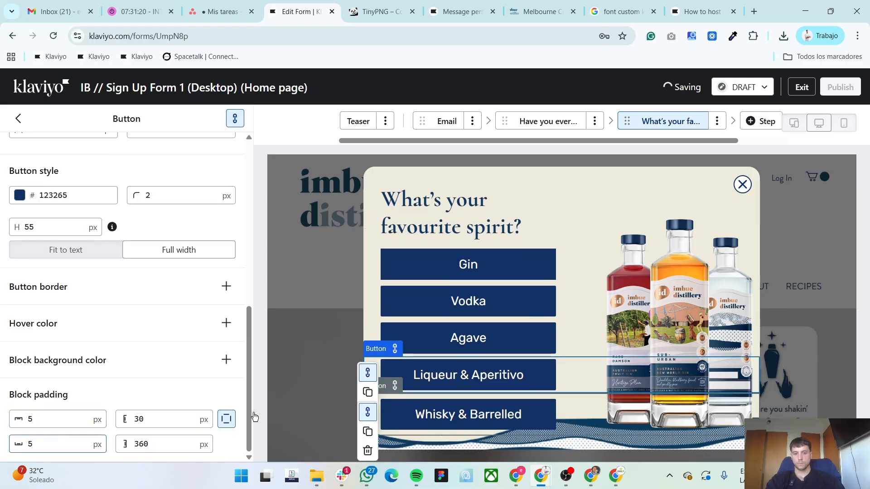
# - Set the Whisky & Barrelled button's block padding to 5 px at the top and 50 px at the bottom
pyautogui.write('5')
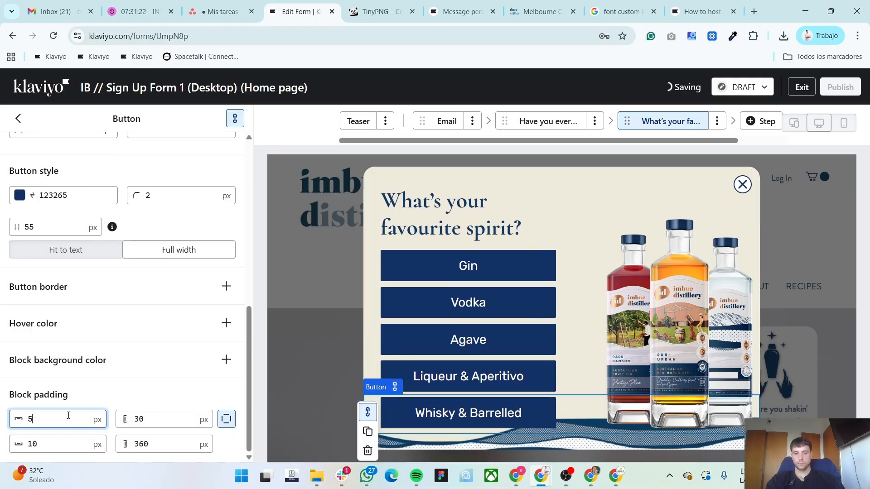
pyautogui.doubleClick(51, 437)
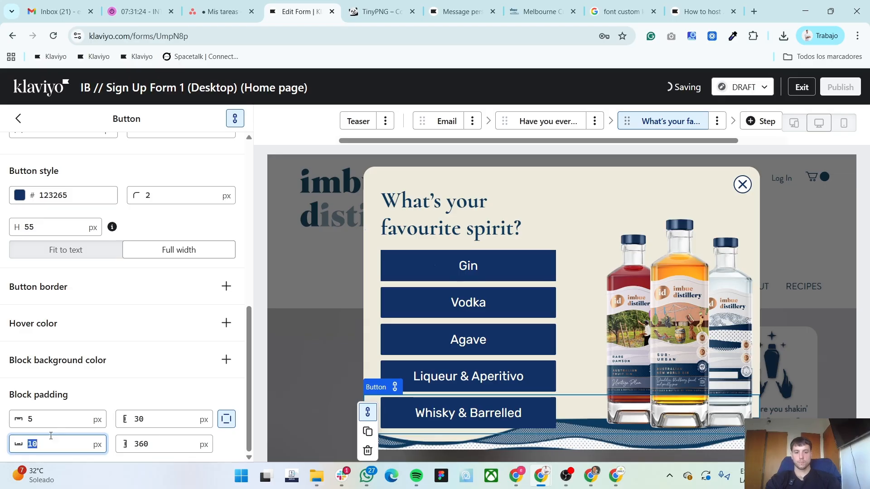
pyautogui.write('50')
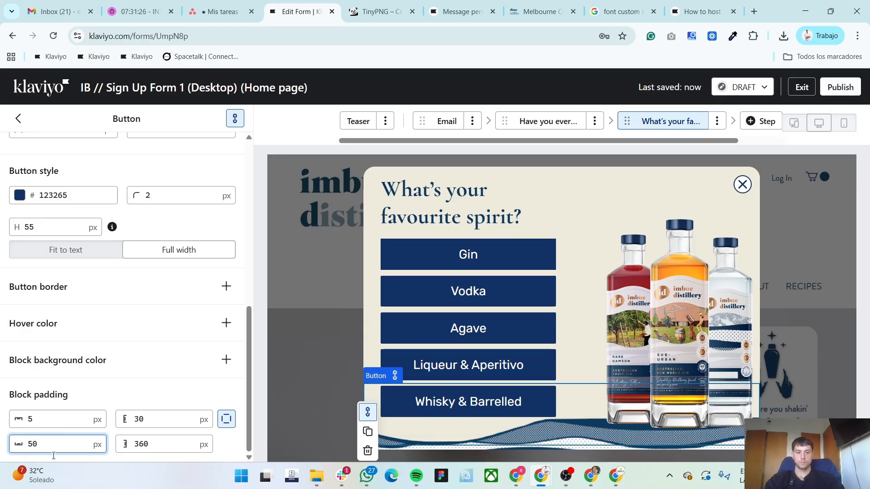
# - Review the Gin button's click action, hidden fields and style settings
pyautogui.scroll(10, 68, 312)
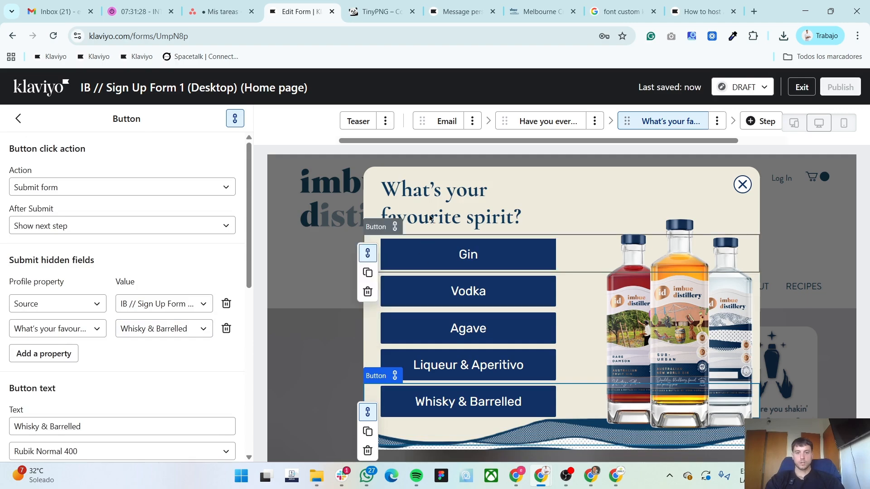
pyautogui.click(480, 254)
pyautogui.scroll(-2, 1, 249)
pyautogui.scroll(2, 2, 258)
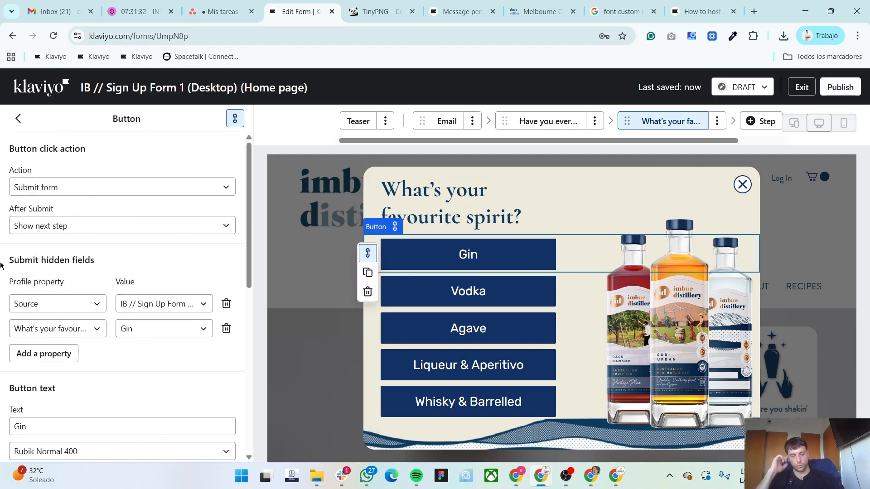
pyautogui.scroll(-2, 1, 266)
pyautogui.scroll(2, 1, 267)
pyautogui.scroll(-1, 1, 267)
pyautogui.scroll(-1, 1, 266)
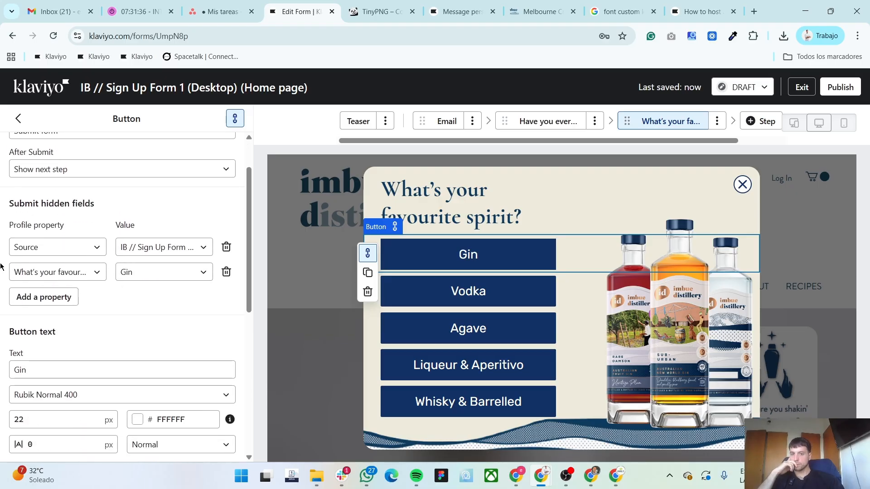
pyautogui.scroll(-1, 1, 266)
pyautogui.scroll(-4, 109, 313)
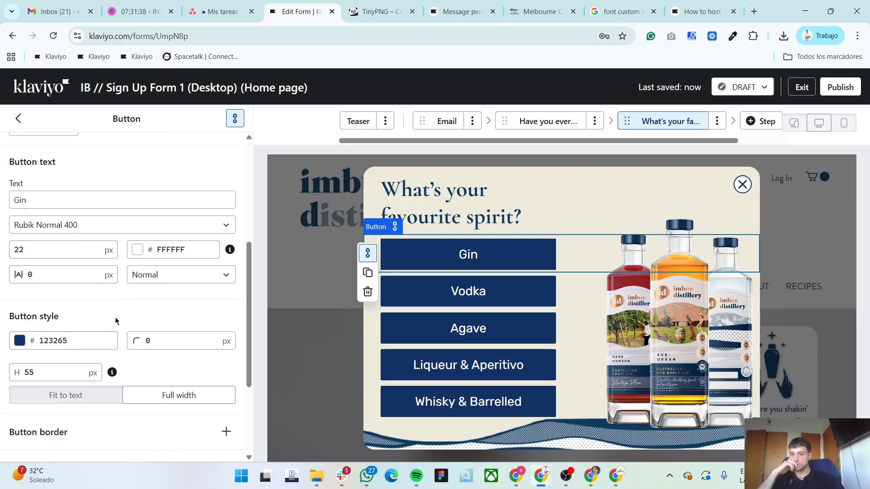
# - Set the Vodka button's click action to Submit form, showing the next step after submission
pyautogui.click(498, 302)
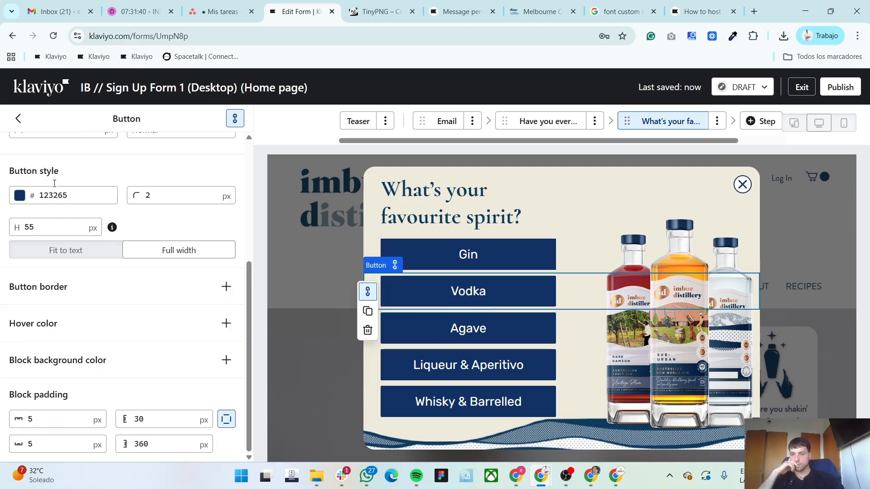
pyautogui.scroll(4, 73, 310)
pyautogui.click(77, 190)
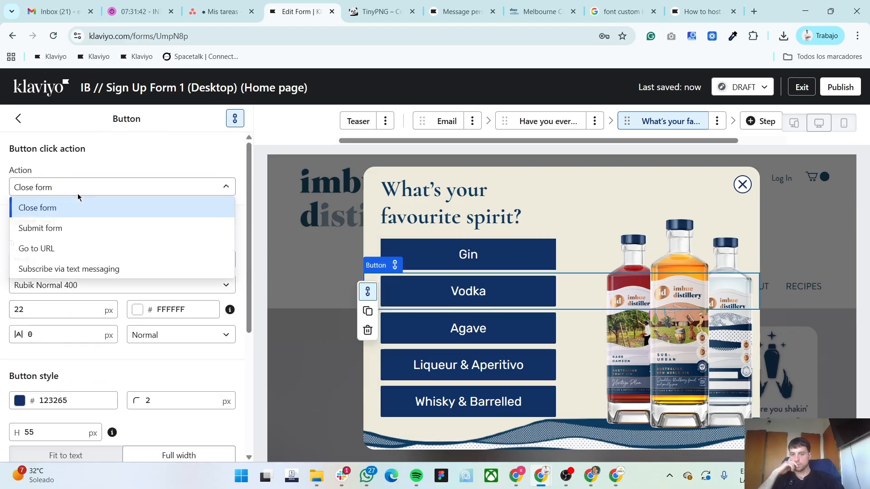
pyautogui.click(61, 229)
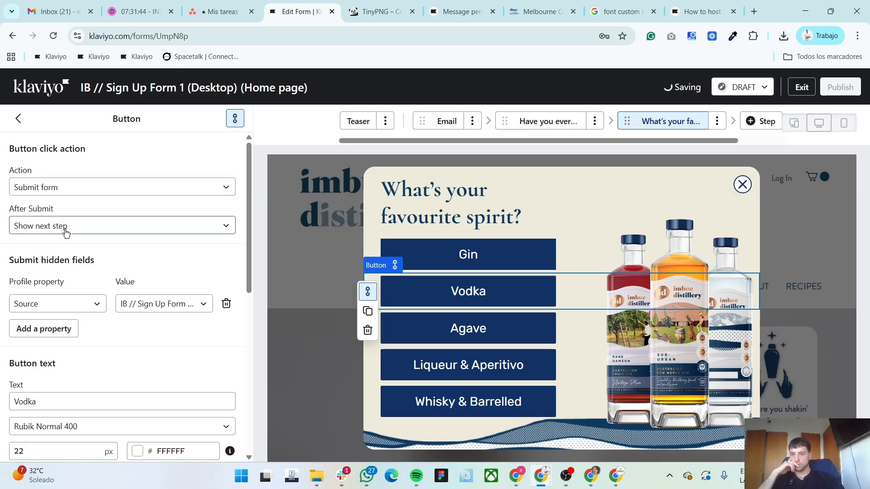
pyautogui.click(66, 232)
pyautogui.scroll(-3, 2, 275)
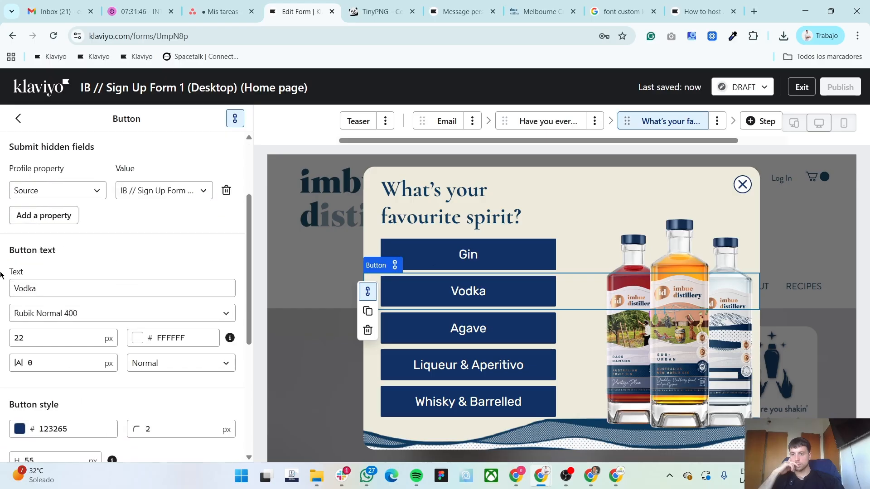
pyautogui.scroll(3, 2, 306)
pyautogui.scroll(-1, 28, 285)
# - Add a hidden field to the Vodka button that sets the "What's your favourite spirit?" property to Vodka
pyautogui.click(36, 279)
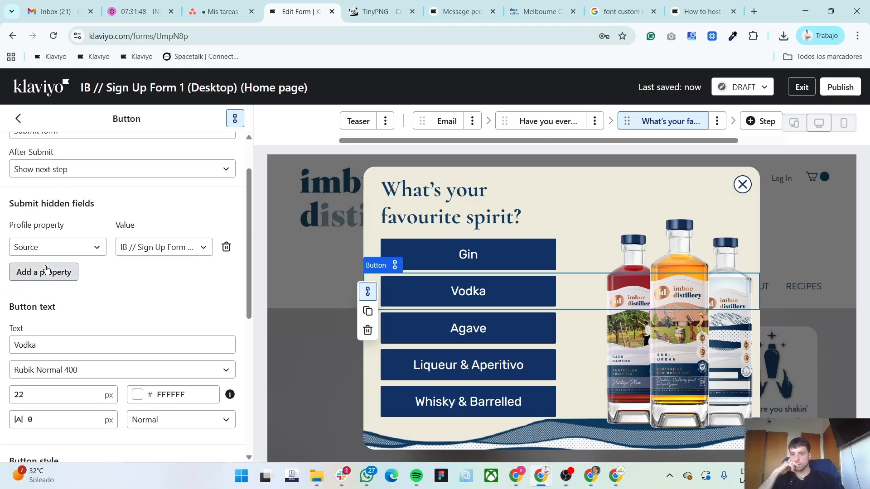
pyautogui.click(59, 274)
pyautogui.write('what')
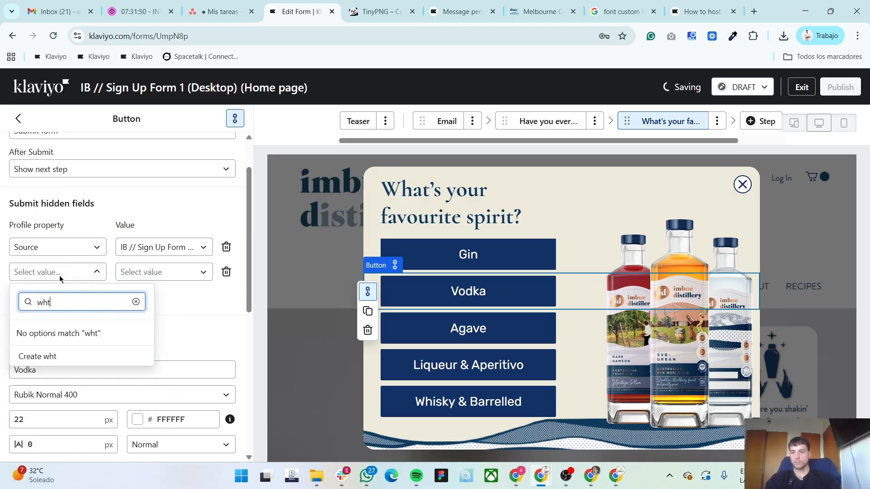
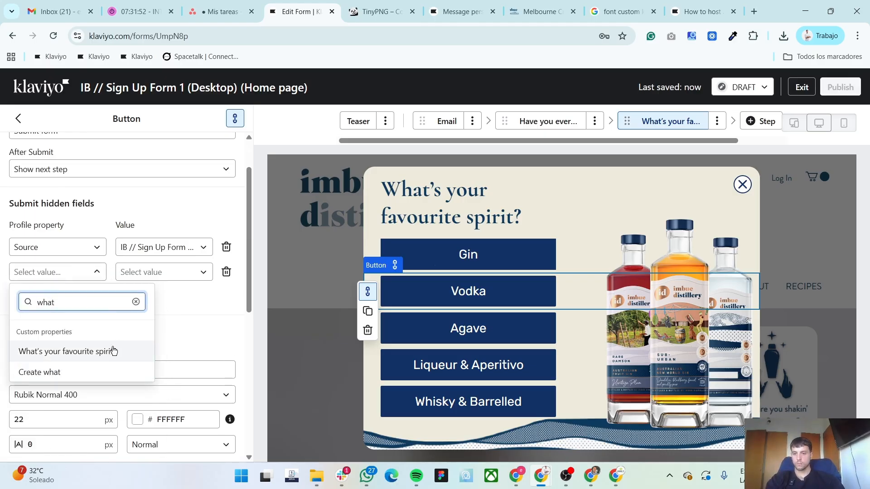
pyautogui.press('Return')
pyautogui.click(148, 272)
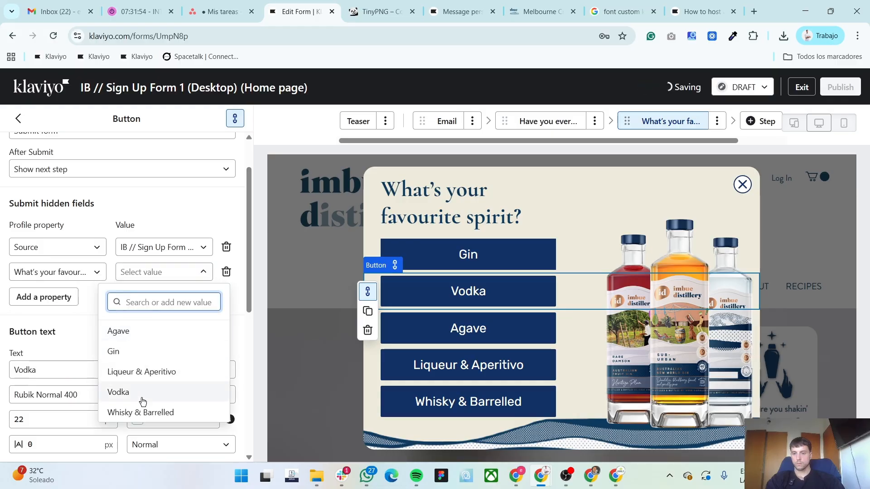
pyautogui.click(119, 392)
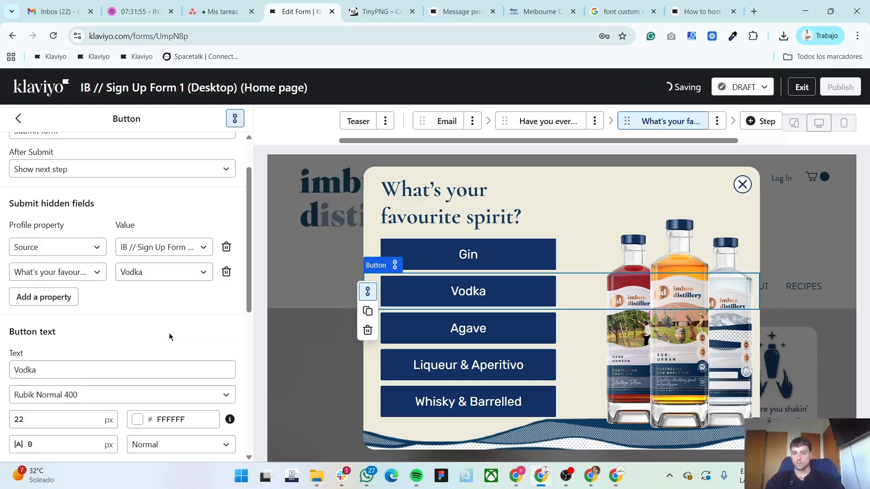
# - Check the click actions, hidden fields and styles of the Agave, Liqueur & Aperitivo, and Whisky & Barrelled buttons
pyautogui.click(457, 262)
pyautogui.click(457, 295)
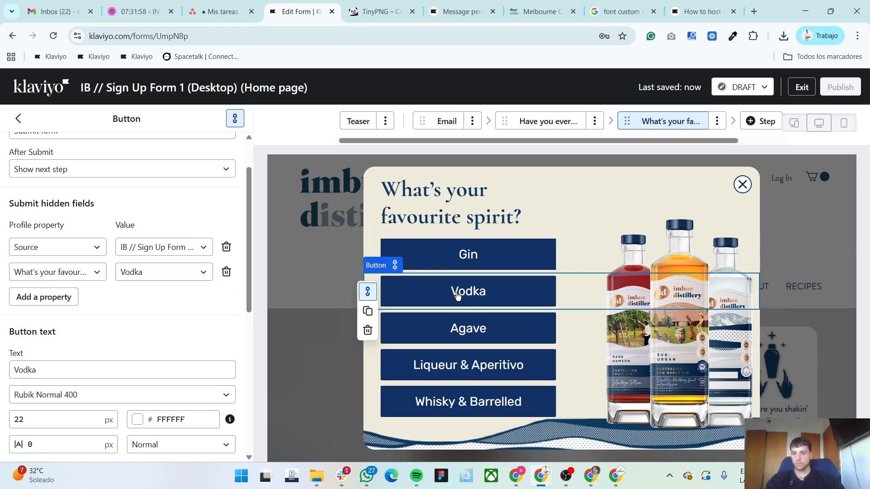
pyautogui.click(466, 329)
pyautogui.scroll(1, 183, 328)
pyautogui.scroll(-7, 179, 325)
pyautogui.scroll(8, 178, 325)
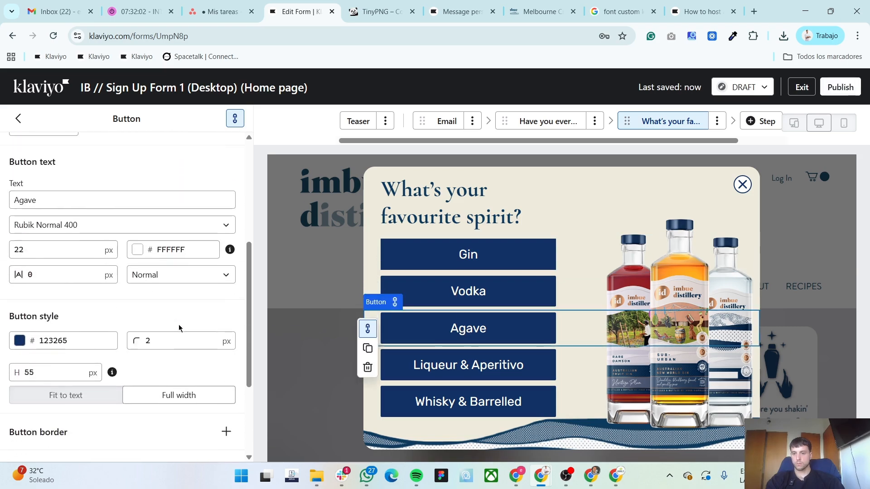
pyautogui.click(450, 357)
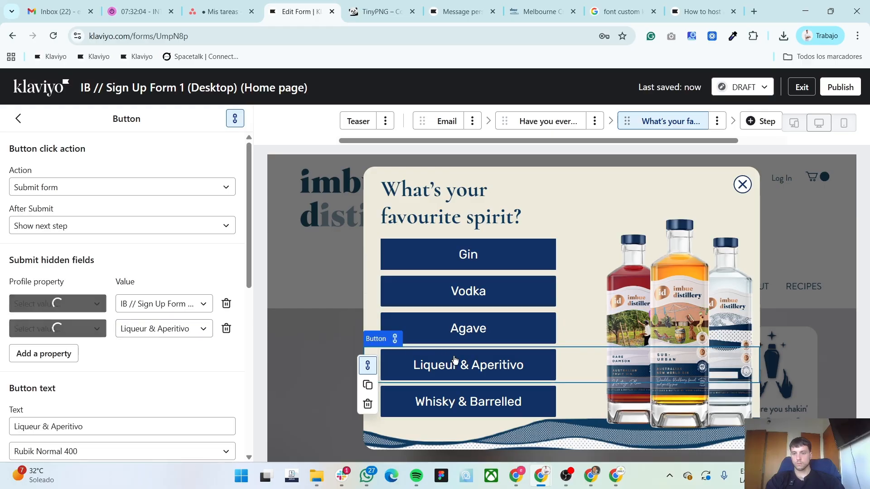
pyautogui.scroll(-1, 142, 370)
pyautogui.scroll(-6, 141, 371)
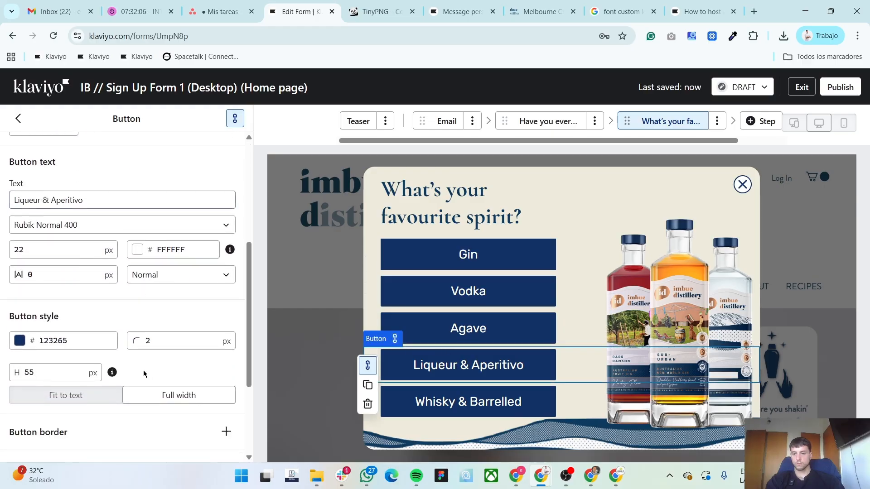
pyautogui.click(437, 408)
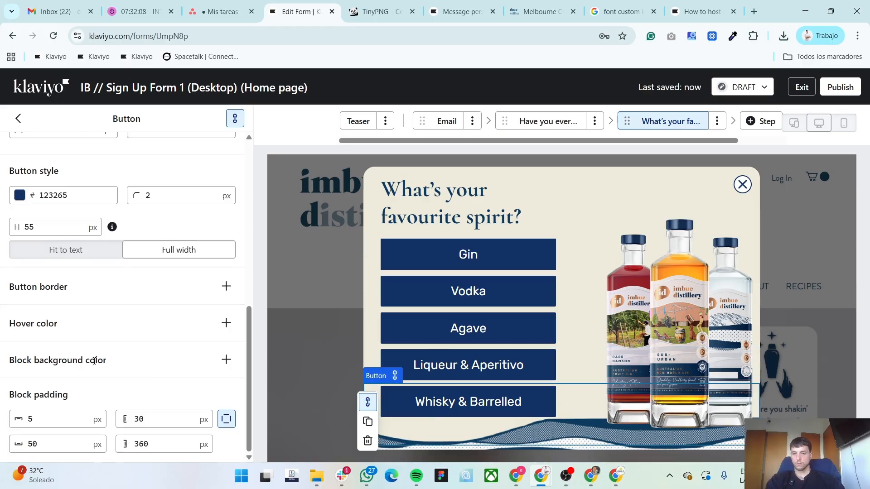
pyautogui.scroll(8, 105, 363)
pyautogui.scroll(-2, 110, 371)
pyautogui.scroll(2, 101, 355)
# - Close the button settings and open the form's Success step
pyautogui.click(18, 119)
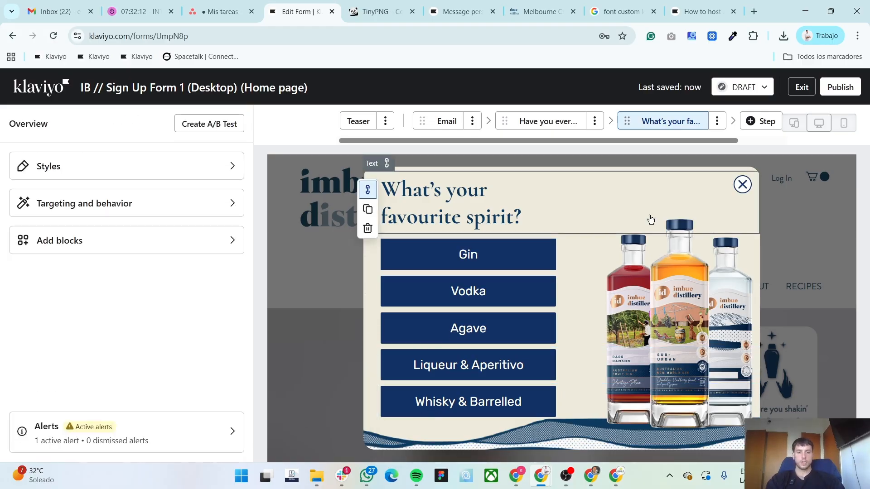
pyautogui.moveTo(708, 144); pyautogui.dragTo(768, 140)
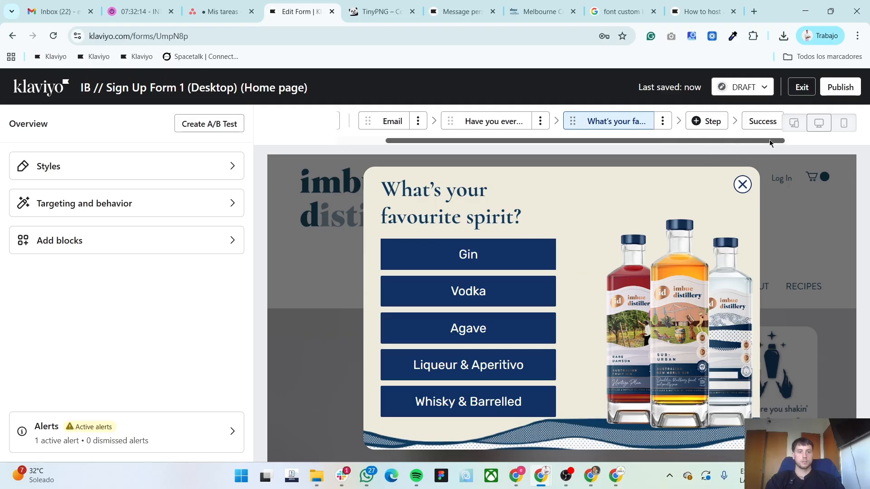
pyautogui.click(762, 121)
# - Switch to Figma and get the heading from the "Sign-up form Step 4 - Desktop" design
pyautogui.hotkey('alt', 'Tab')
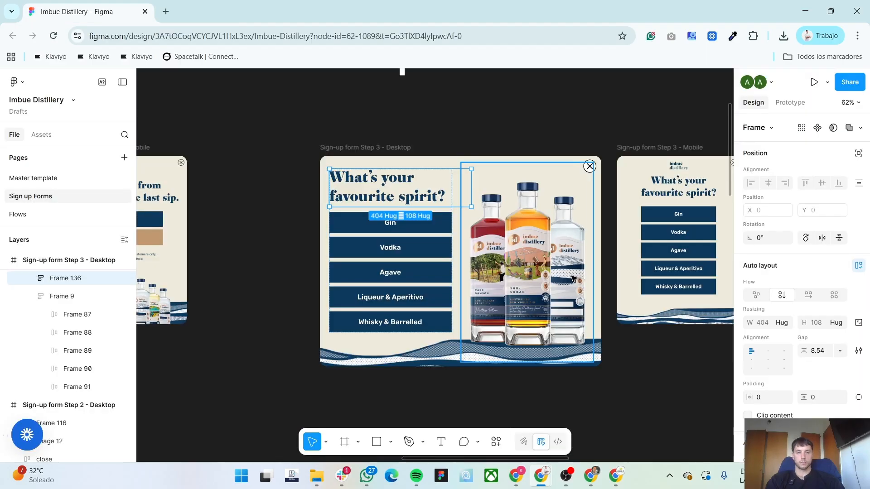
pyautogui.hscroll(10, 574, 274)
pyautogui.hscroll(2, 575, 272)
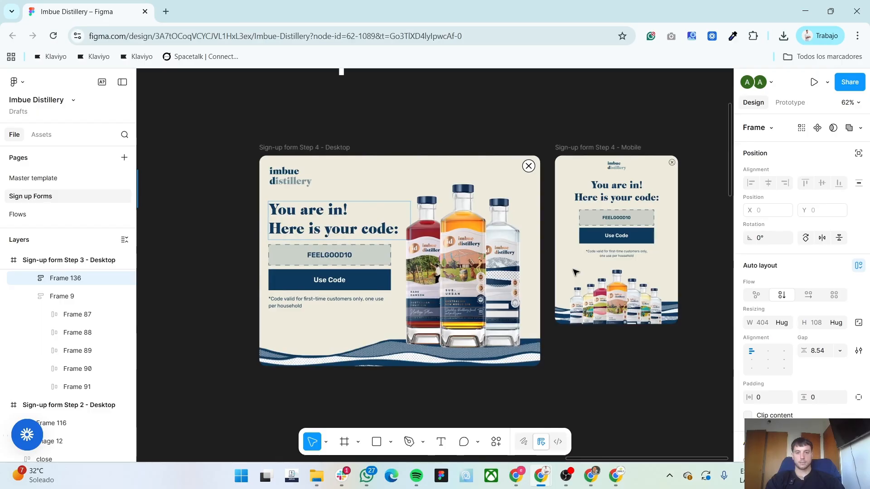
pyautogui.click(314, 224)
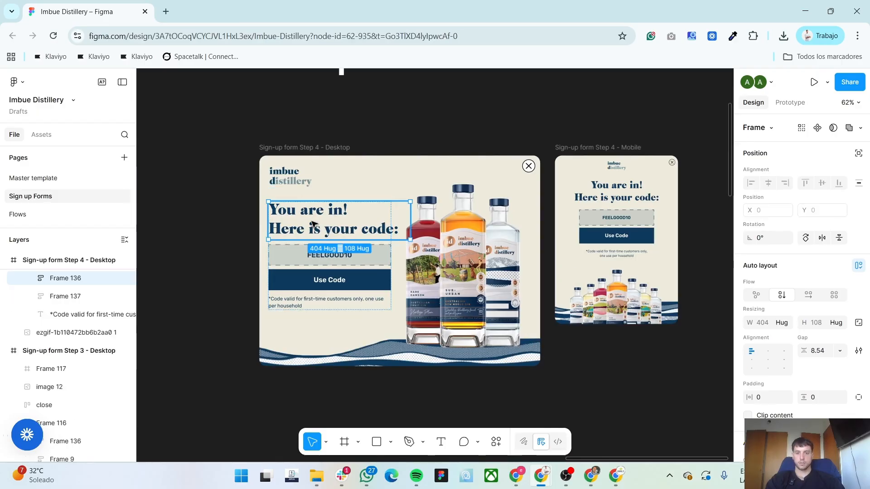
# - Back in Klaviyo, replace the "THANKS FOR SIGNING UP" heading with "You are in! Here is your code:" on two lines
pyautogui.hotkey('alt', 'Tab')
pyautogui.click(592, 281)
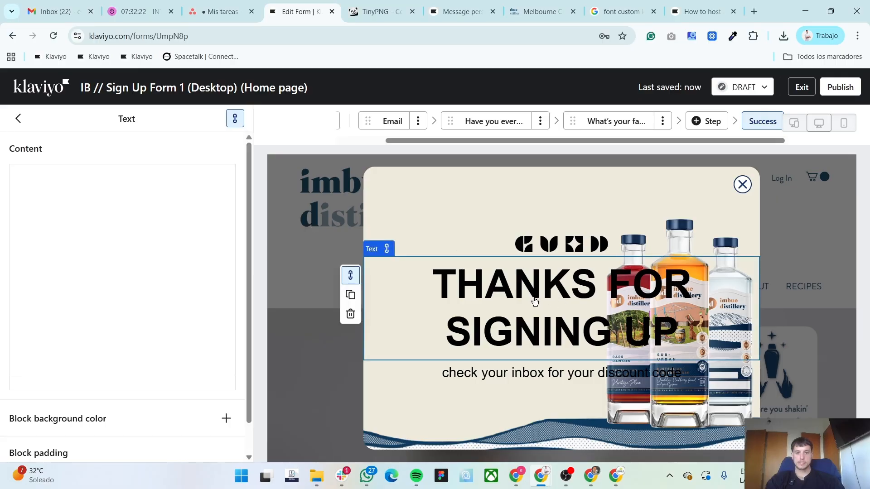
pyautogui.click(111, 267)
pyautogui.hotkey('ctrl', 'a')
pyautogui.hotkey('ctrl', 'v')
pyautogui.hotkey('ctrl', 'z')
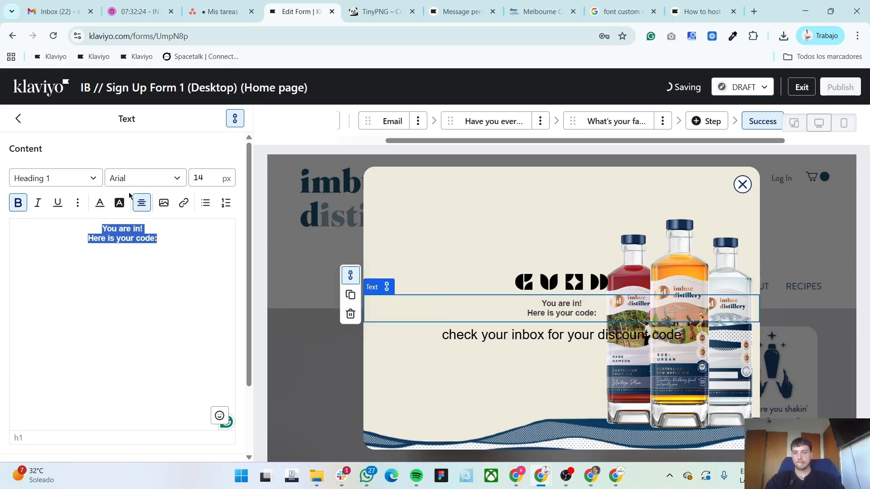
# - Set the Success heading's font to Cormorant Bold and align it left
pyautogui.click(136, 178)
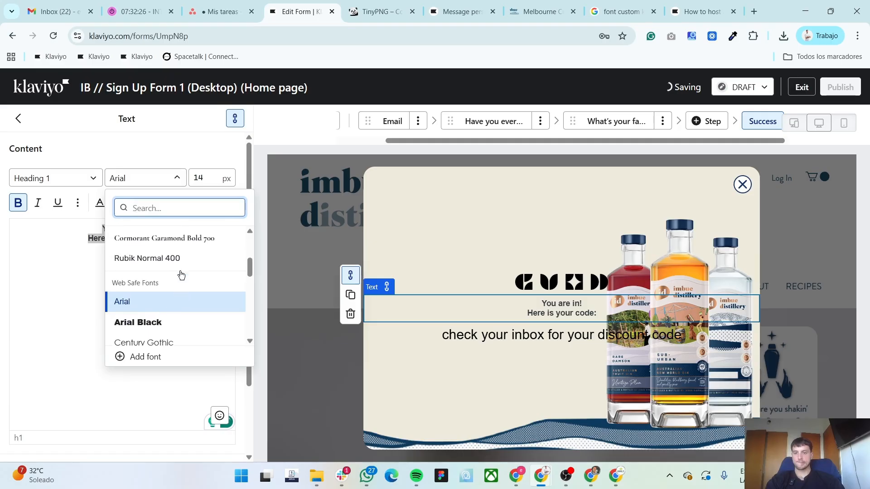
pyautogui.scroll(5, 177, 273)
pyautogui.click(179, 294)
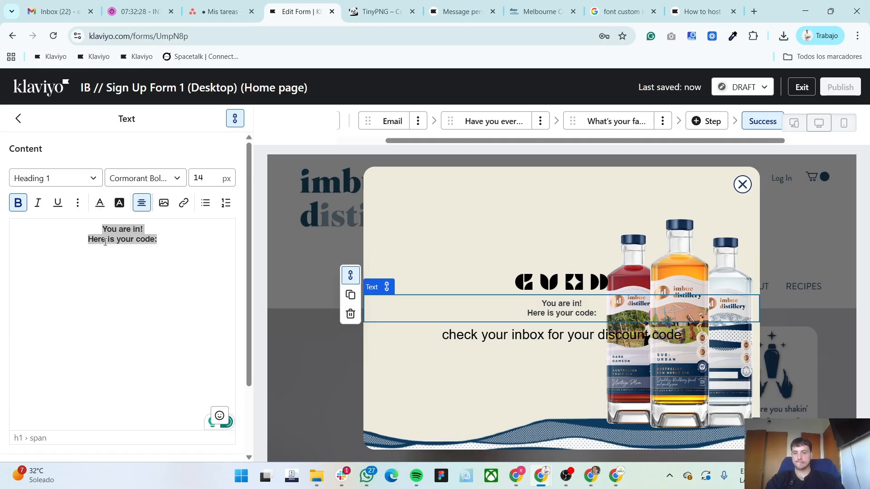
pyautogui.click(143, 225)
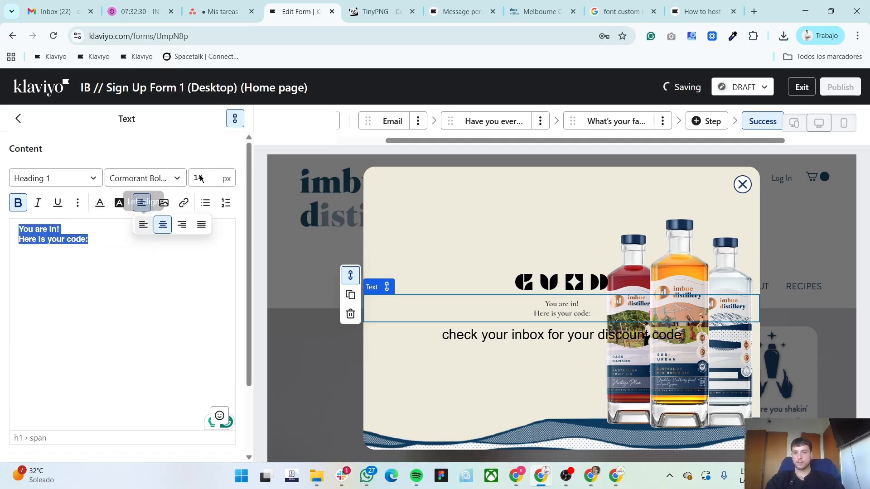
# - Set the Success heading's font size to 50 px and its text color to the dark blue recent color
pyautogui.doubleClick(200, 178)
pyautogui.write('50')
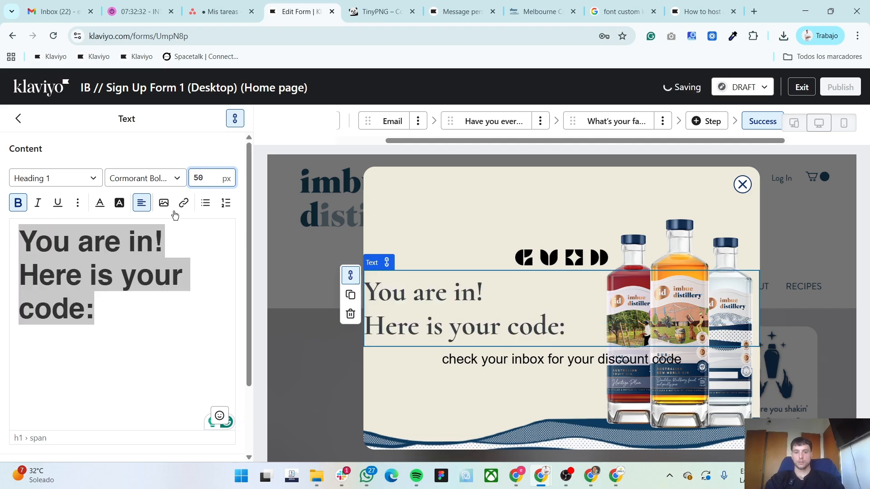
pyautogui.click(100, 203)
pyautogui.click(157, 399)
# - Set the heading block's padding per side, with 30 px on the left, and close its settings
pyautogui.scroll(-2, 45, 294)
pyautogui.click(226, 444)
pyautogui.click(142, 444)
pyautogui.write('30')
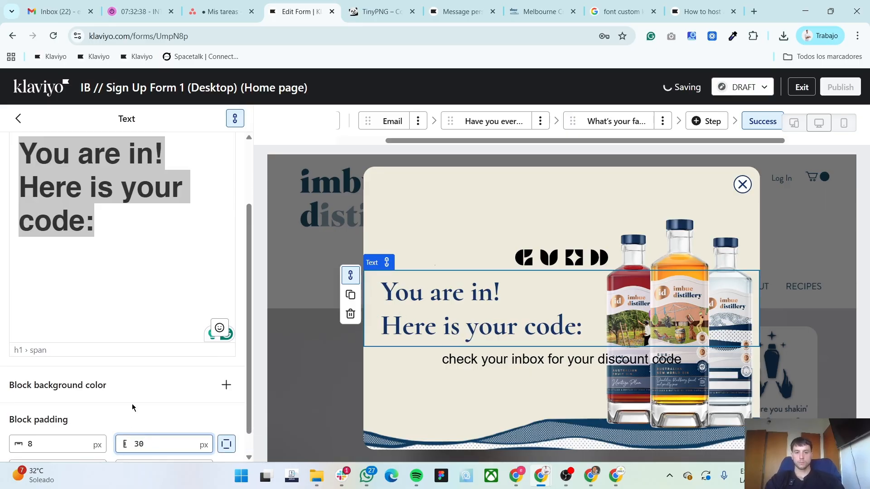
pyautogui.scroll(-1, 128, 430)
pyautogui.click(22, 119)
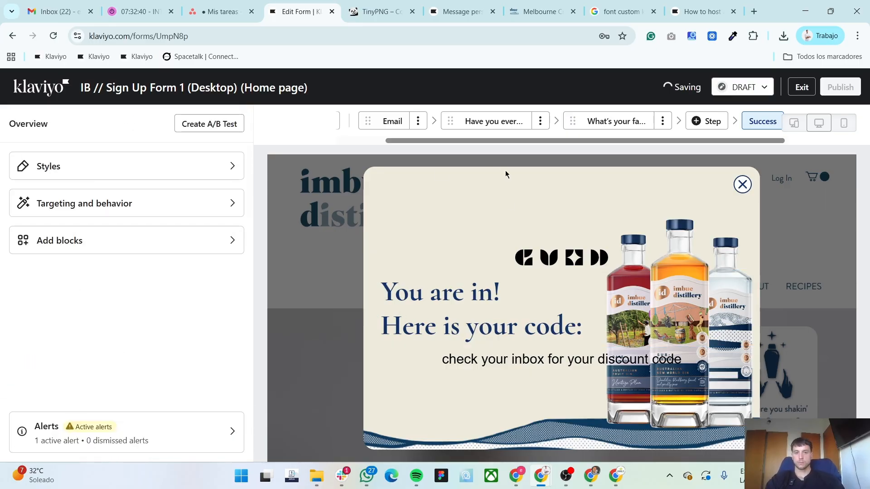
# - Fill the empty image block above the heading with the Imbue Distillery logo from the image library
pyautogui.click(562, 258)
pyautogui.click(96, 209)
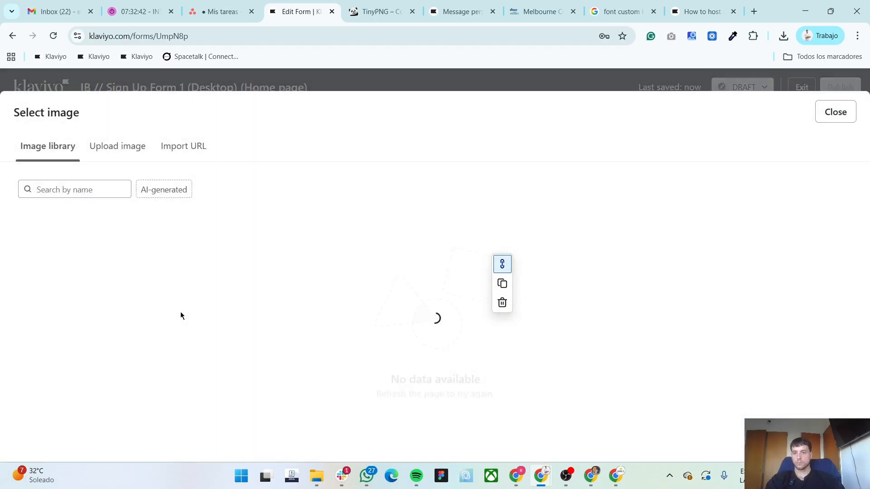
pyautogui.click(831, 251)
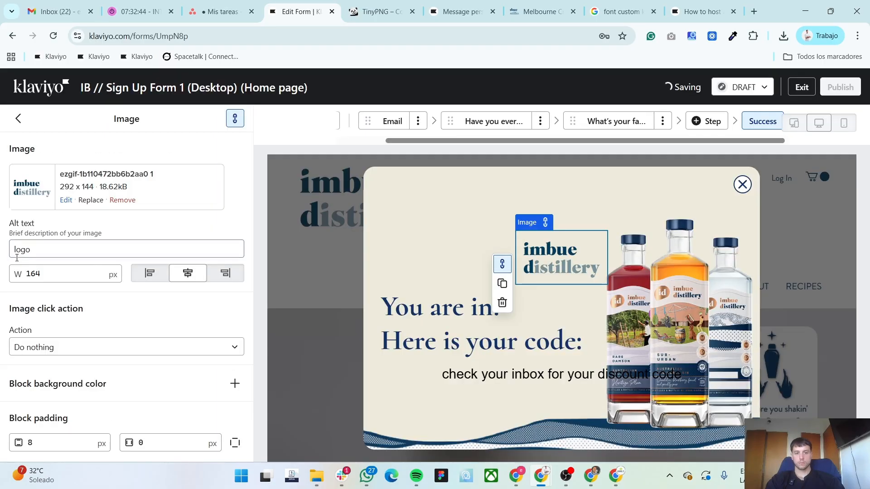
# - Align the logo image left, give it 20 px of left padding, and close its settings
pyautogui.click(149, 273)
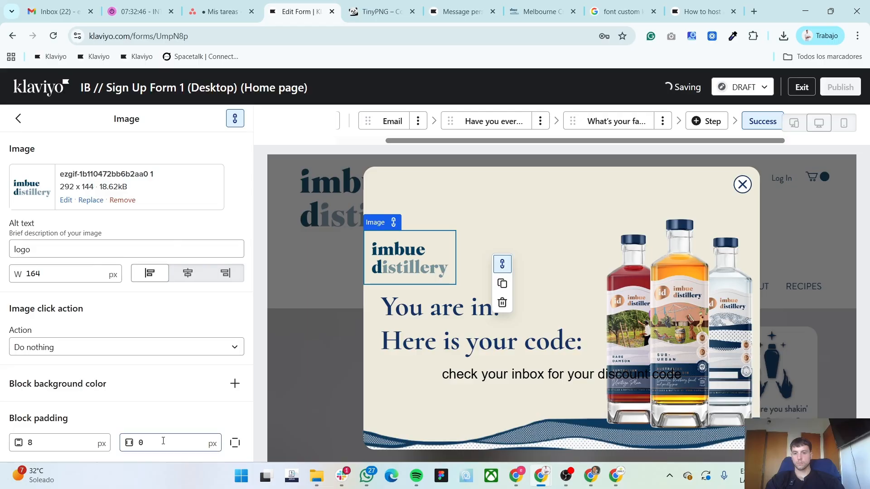
pyautogui.click(234, 443)
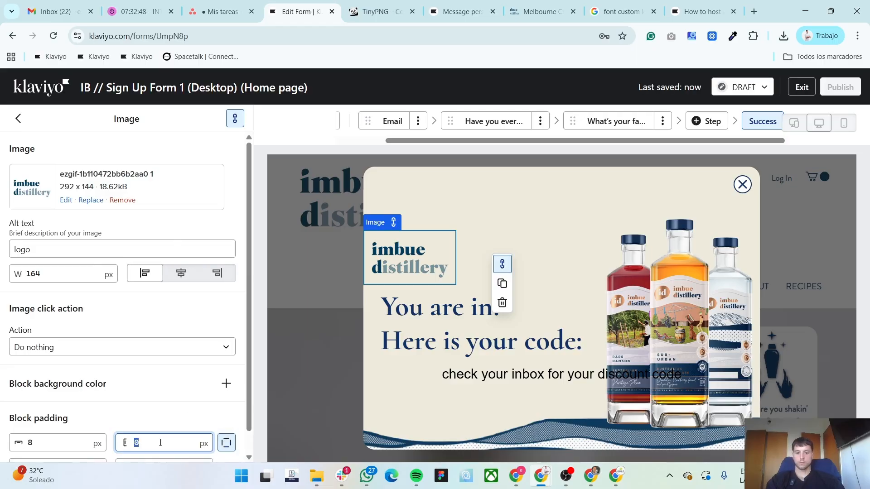
pyautogui.write('35')
pyautogui.press('BackSpace')
pyautogui.press('BackSpace')
pyautogui.write('25')
pyautogui.press('BackSpace')
pyautogui.write('0')
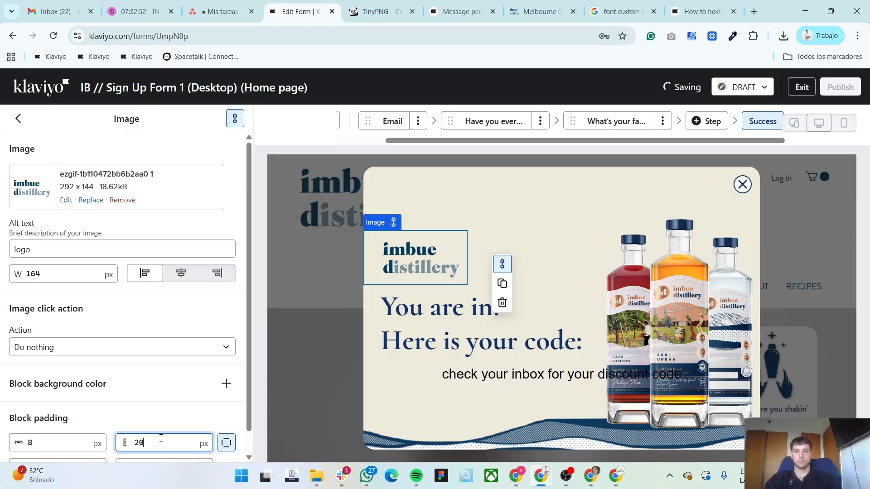
pyautogui.click(18, 119)
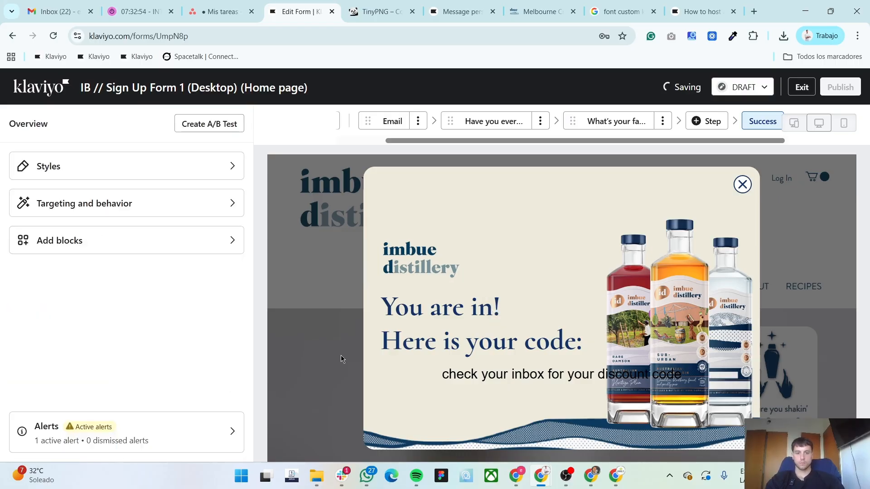
# - Switch to Figma and get the "*Code valid for first-time customers only, one use per household" text from the Step 4 desktop design
pyautogui.hotkey('alt', 'Tab')
pyautogui.click(290, 303)
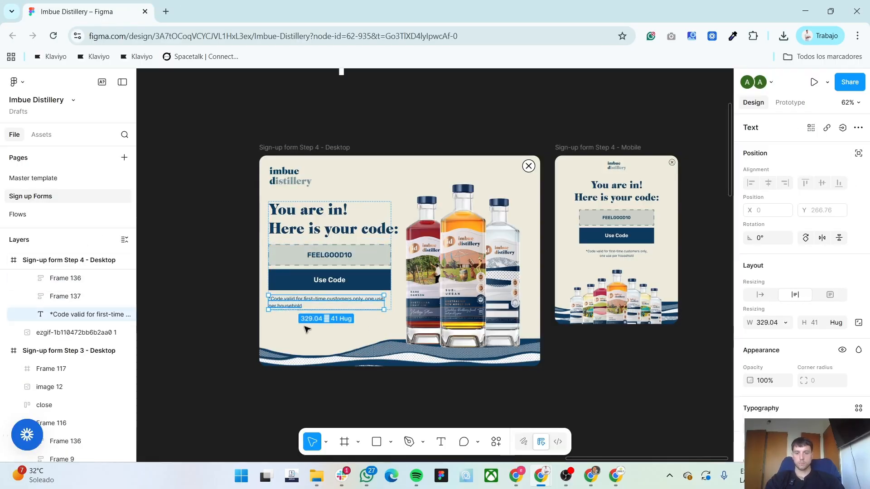
pyautogui.hotkey('alt', 'Tab')
# - In Klaviyo, replace the "check your inbox for your discount code" text with "*Code valid for first-time customers only, one use per household"
pyautogui.click(482, 379)
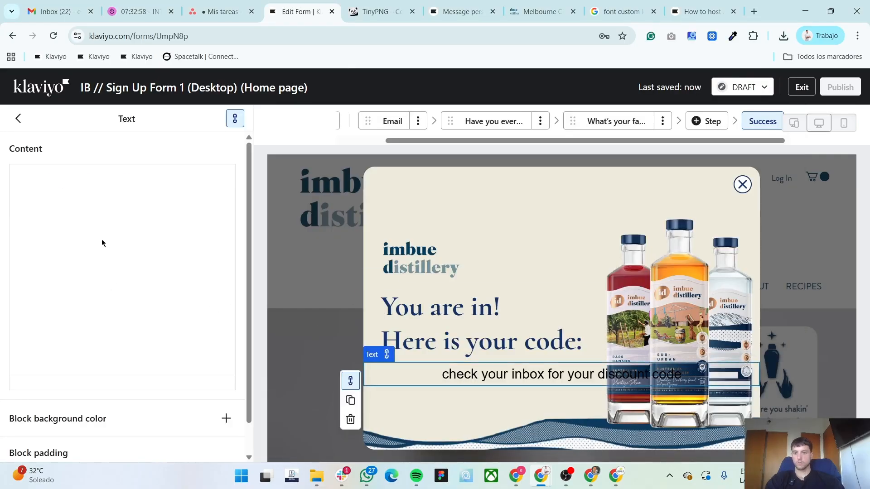
pyautogui.tripleClick(117, 232)
pyautogui.write('*Code valid for first-time customers only, one use per household')
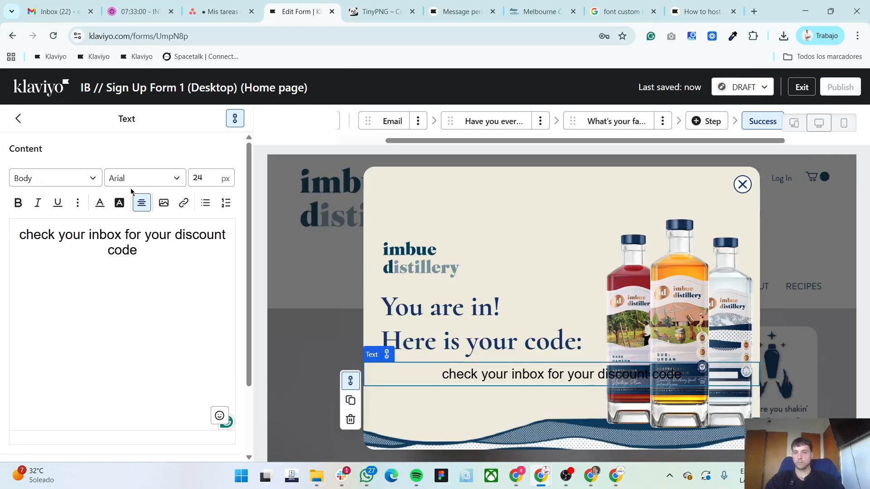
# - Try to set the code validity note's font to Rubik Normal 400
pyautogui.click(136, 178)
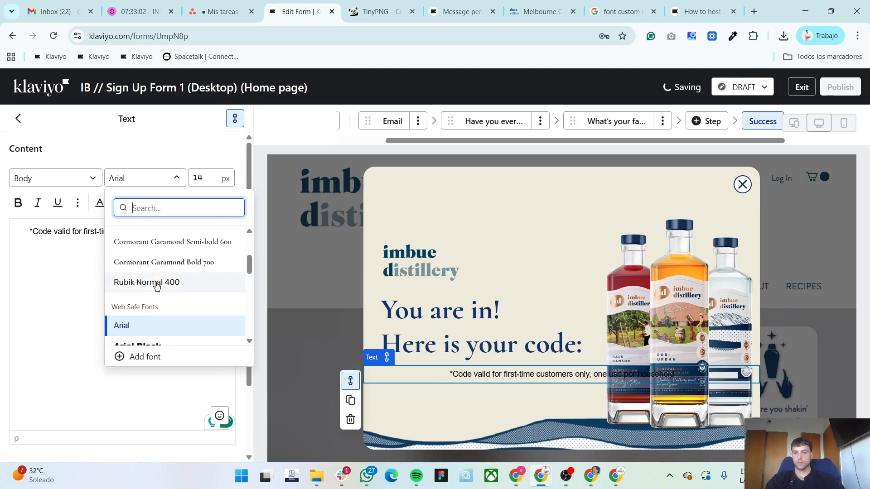
pyautogui.click(156, 281)
pyautogui.scroll(-1, 127, 207)
# - Color the whole code validity note with the dark blue recent color
pyautogui.tripleClick(127, 191)
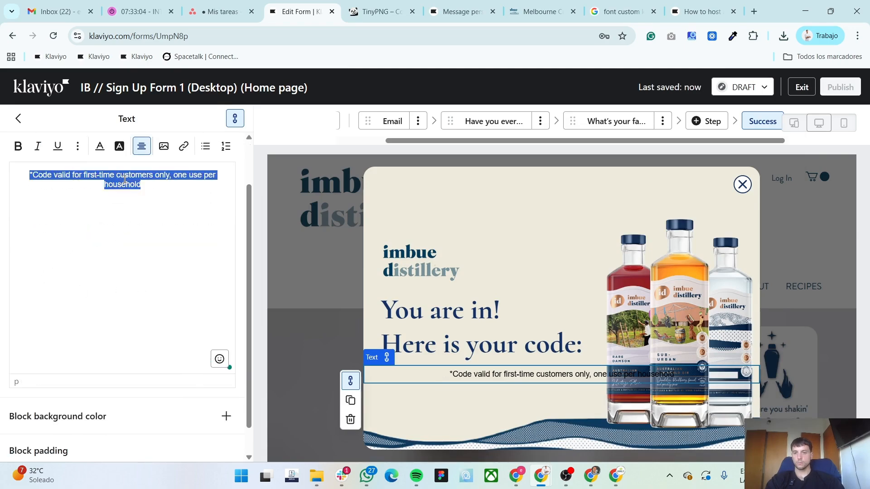
pyautogui.scroll(1, 127, 191)
pyautogui.click(100, 203)
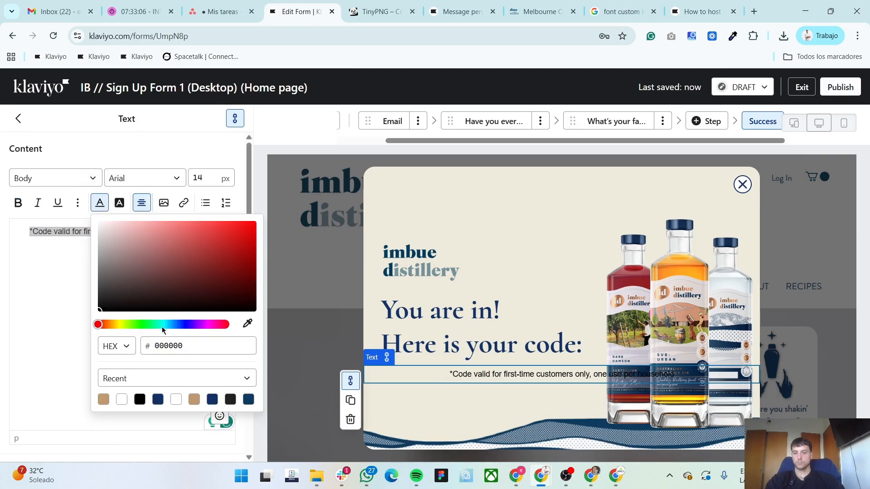
pyautogui.click(159, 399)
# - Set the validity note's left block padding to 35 px and align its text left
pyautogui.scroll(-2, 175, 404)
pyautogui.click(152, 441)
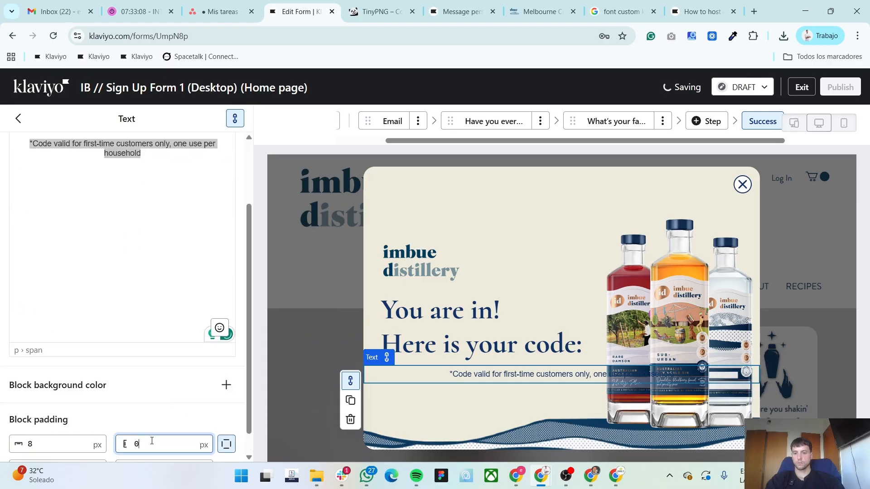
pyautogui.write('35')
pyautogui.scroll(2, 104, 326)
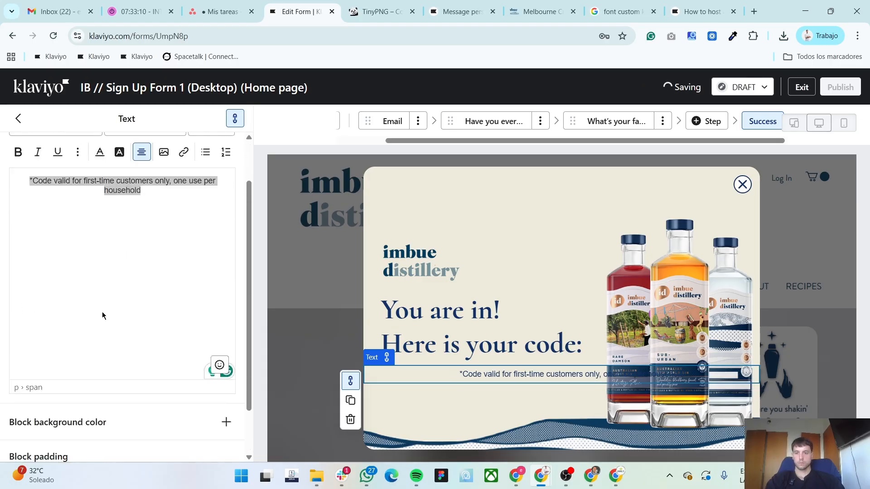
pyautogui.click(143, 202)
pyautogui.click(143, 225)
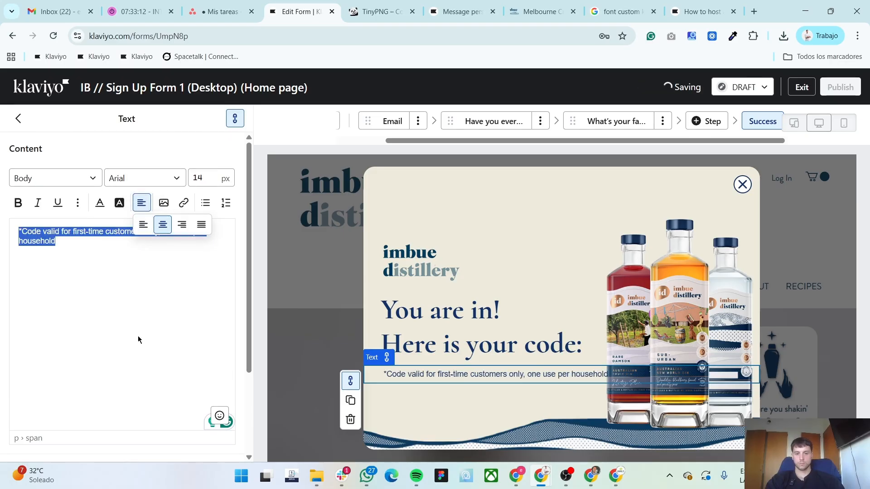
# - Break the validity note into two lines after "customers only," and close the text settings
pyautogui.click(115, 240)
pyautogui.click(152, 234)
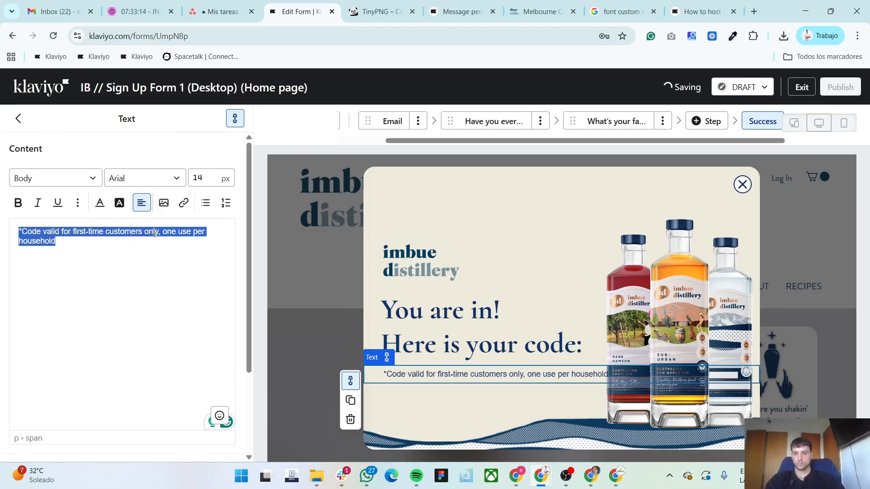
pyautogui.click(161, 231)
pyautogui.press('Return')
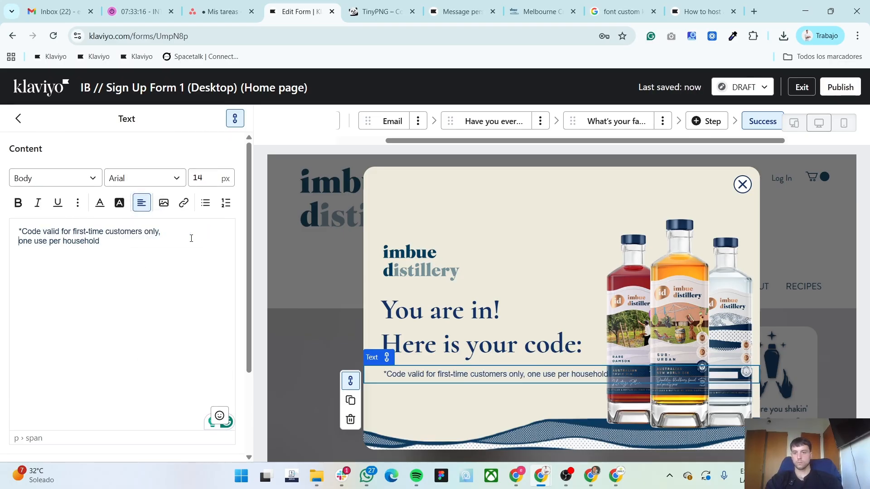
pyautogui.click(17, 119)
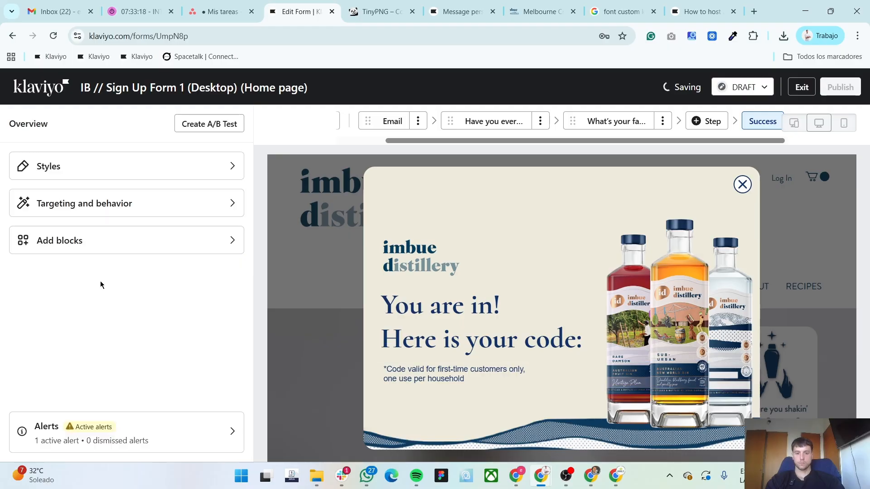
# - Switch to Figma and select the FEELGOOD10 code box in the Step 4 desktop design
pyautogui.hotkey('alt', 'Tab')
pyautogui.click(340, 283)
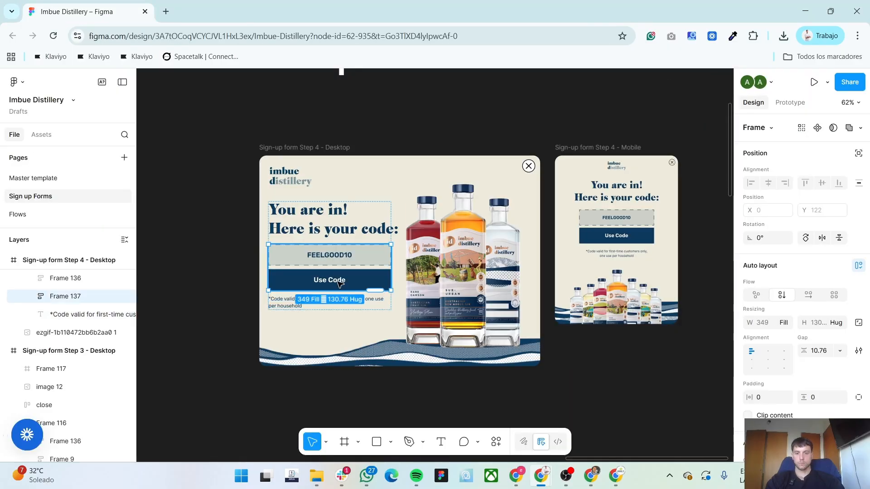
pyautogui.doubleClick(374, 259)
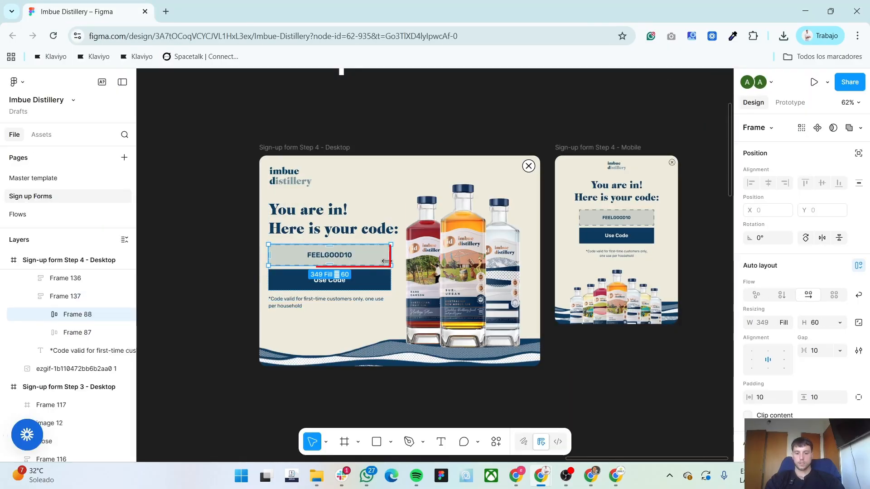
# - Back in Klaviyo, add a Coupon block between the Success heading and the validity note
pyautogui.hotkey('alt', 'Tab')
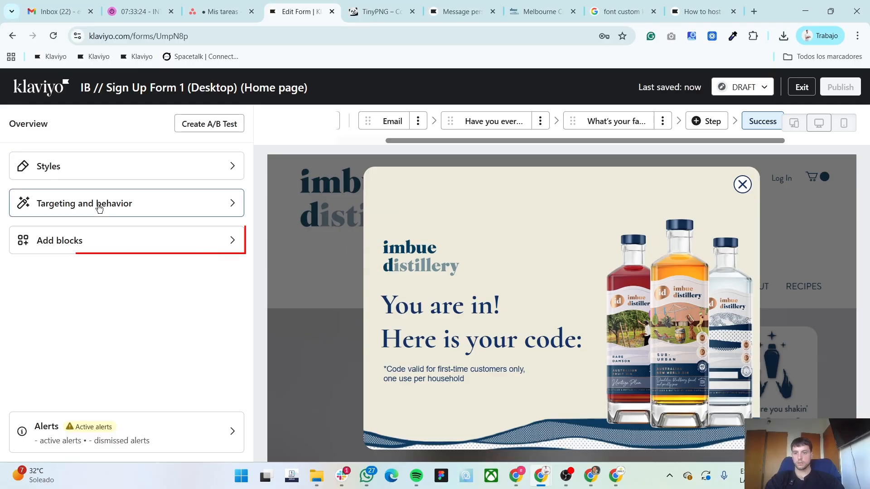
pyautogui.click(94, 243)
pyautogui.moveTo(91, 312); pyautogui.dragTo(530, 358)
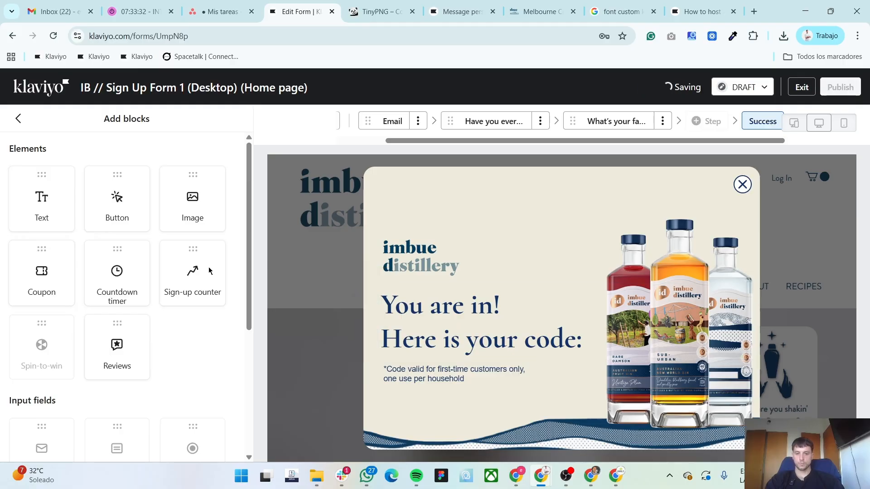
# - Make the coupon a Static Coupon with the code FEELGOOD10
pyautogui.click(154, 201)
pyautogui.click(175, 164)
pyautogui.click(175, 164)
pyautogui.click(142, 204)
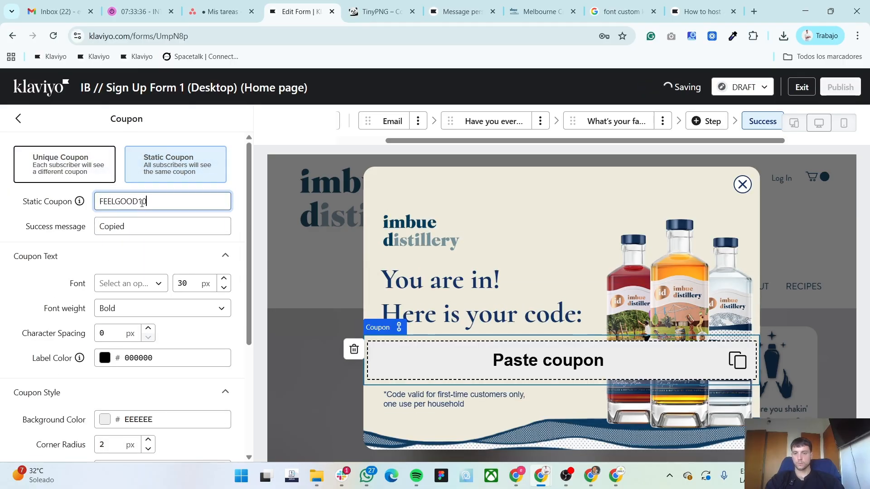
pyautogui.write('FEELGOOD10')
pyautogui.scroll(-1, 5, 247)
# - Switch to Figma and examine the FEELGOOD10 box's fill and stroke settings
pyautogui.hotkey('alt', 'Tab')
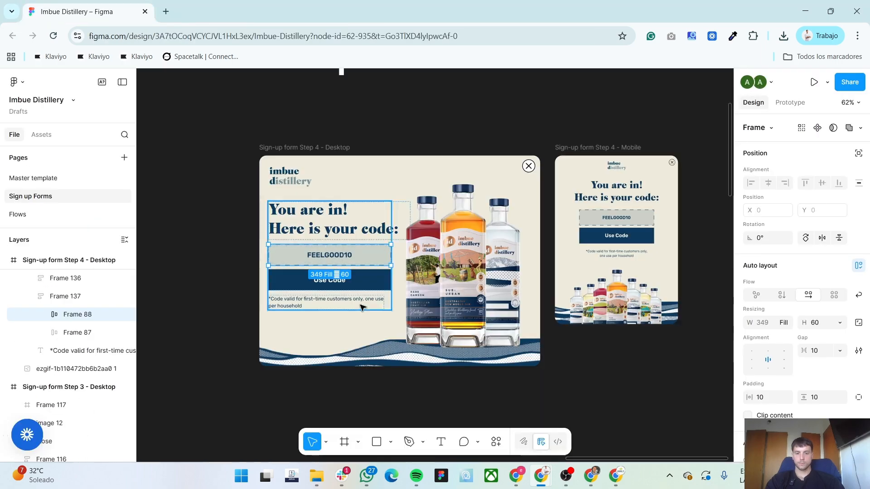
pyautogui.scroll(4, 279, 264)
pyautogui.scroll(3, 298, 255)
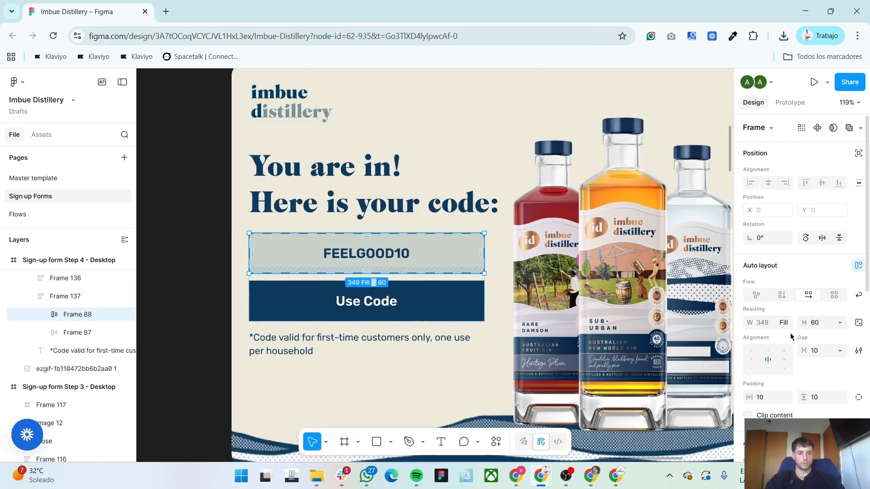
pyautogui.scroll(-6, 790, 333)
pyautogui.scroll(3, 789, 333)
pyautogui.scroll(-1, 220, 297)
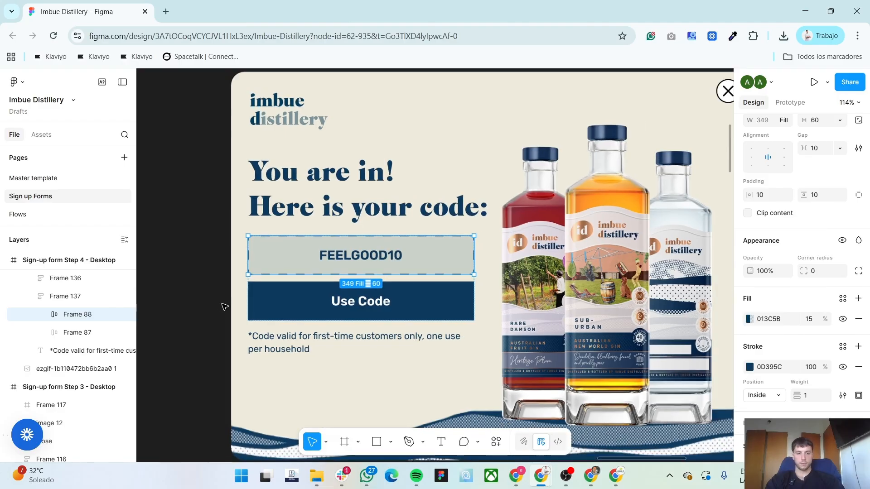
# - Sample the FEELGOOD10 box's background with the color picker, get its hex value cad1c8, and return to the Klaviyo coupon settings
pyautogui.click(209, 259)
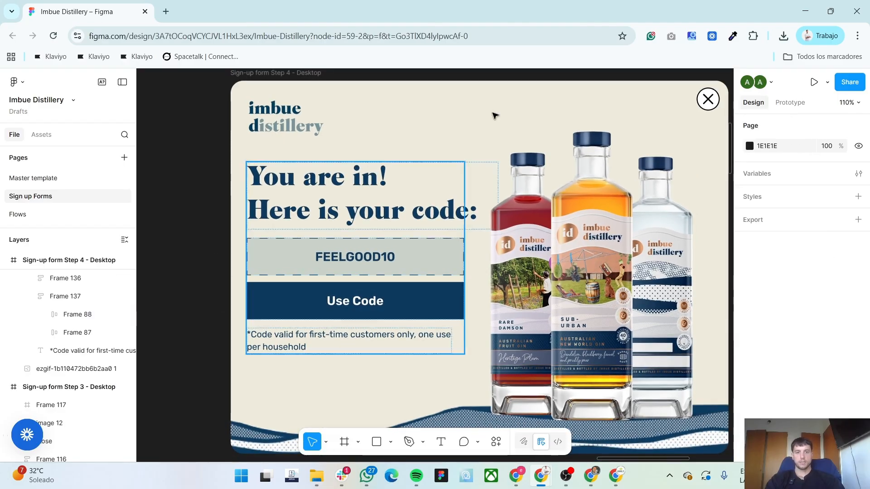
pyautogui.click(731, 36)
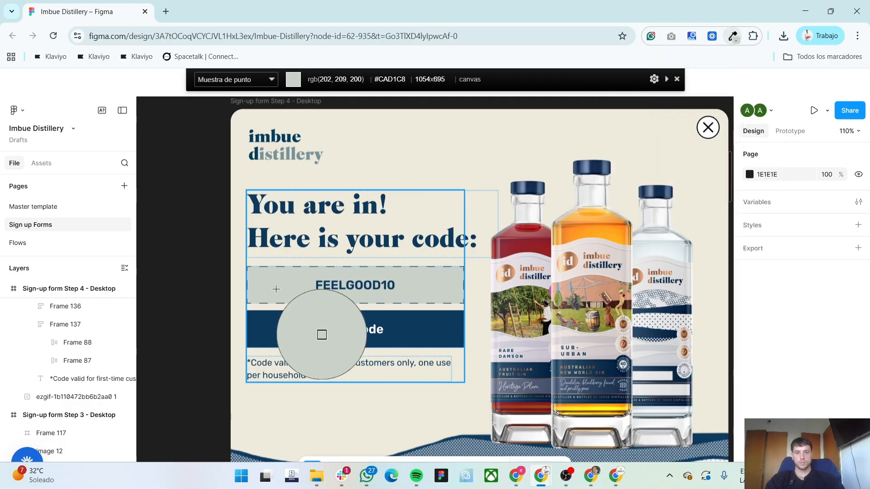
pyautogui.click(276, 289)
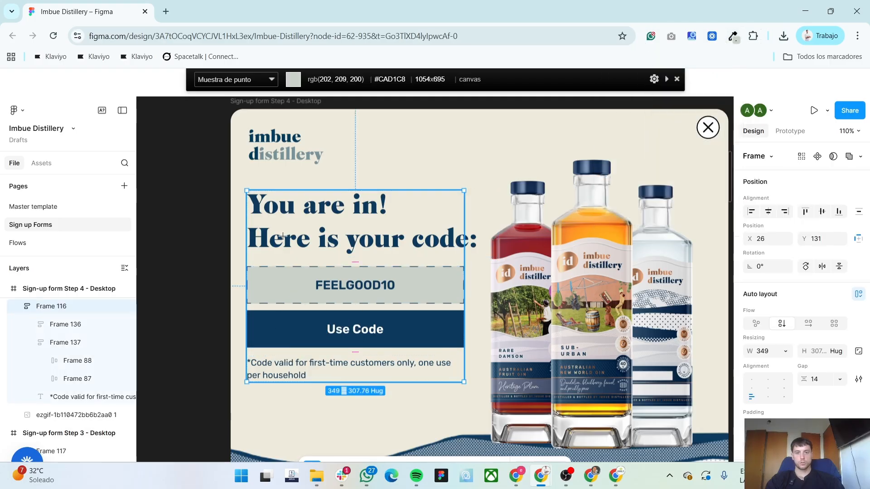
pyautogui.click(733, 37)
pyautogui.click(635, 90)
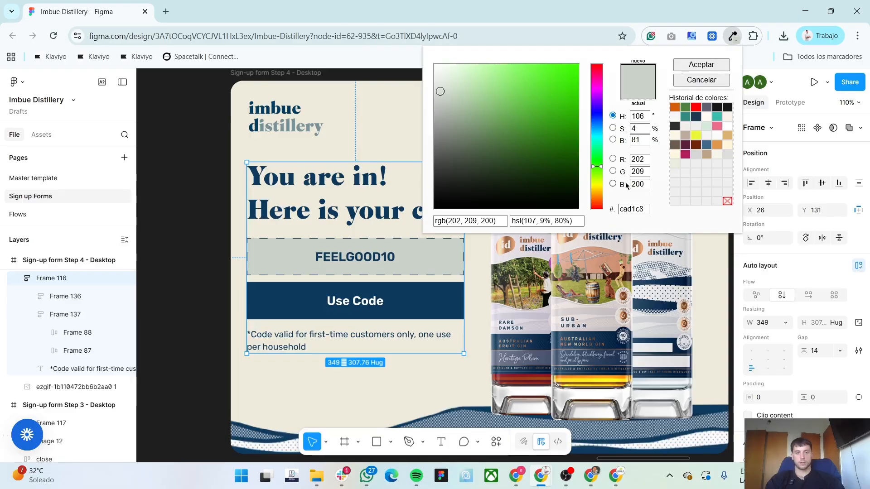
pyautogui.click(165, 268)
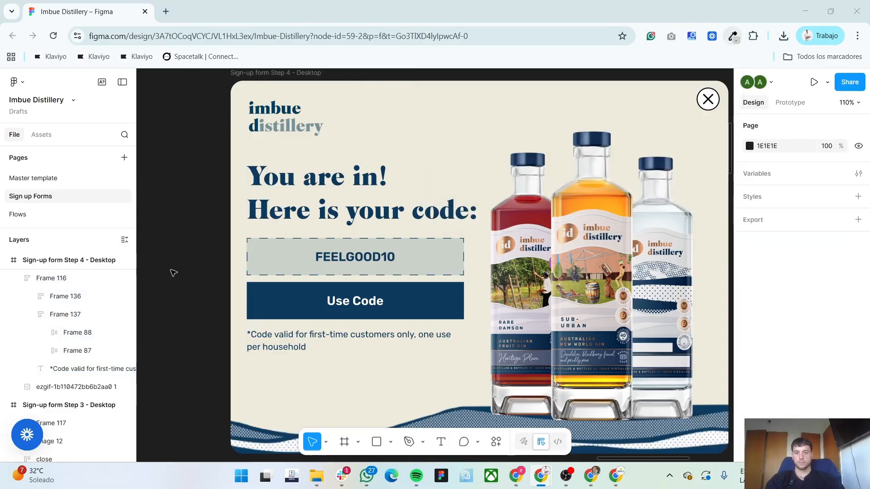
pyautogui.hotkey('alt', 'Tab')
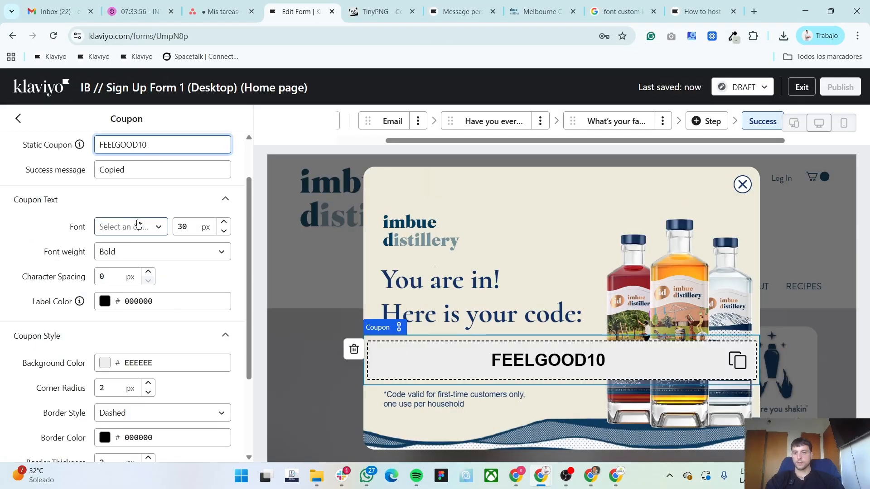
# - Set the coupon text font to Rubik and its label color to 123265
pyautogui.click(138, 225)
pyautogui.click(133, 346)
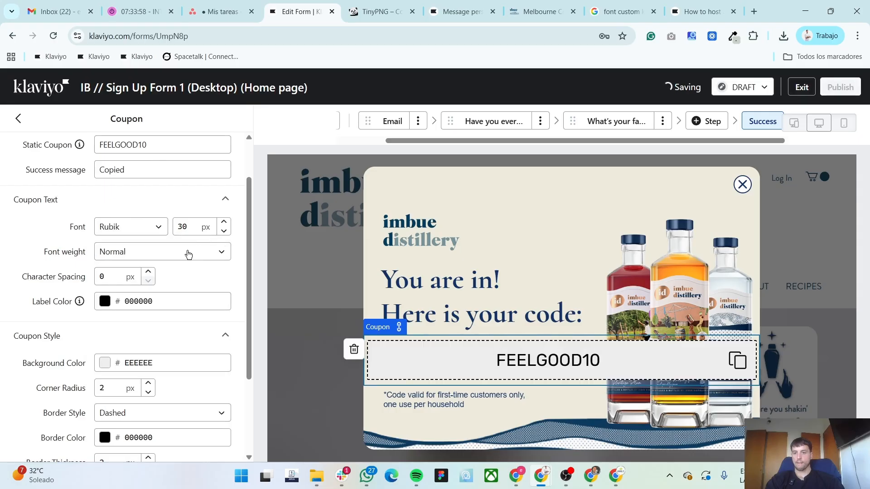
pyautogui.click(164, 251)
pyautogui.click(1, 249)
pyautogui.click(104, 302)
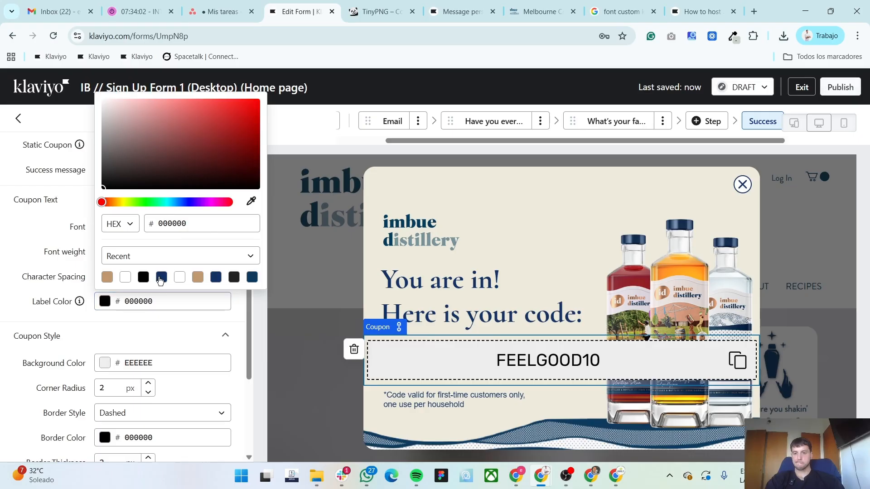
pyautogui.click(161, 278)
pyautogui.click(2, 267)
# - Set the coupon's background color to CAD1C8
pyautogui.scroll(-3, 137, 249)
pyautogui.doubleClick(137, 249)
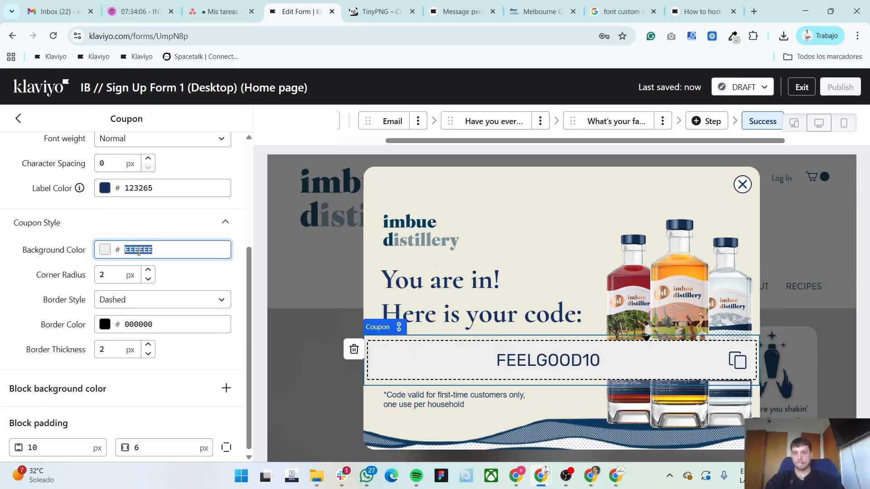
pyautogui.write('CAD1C8')
pyautogui.click(2, 253)
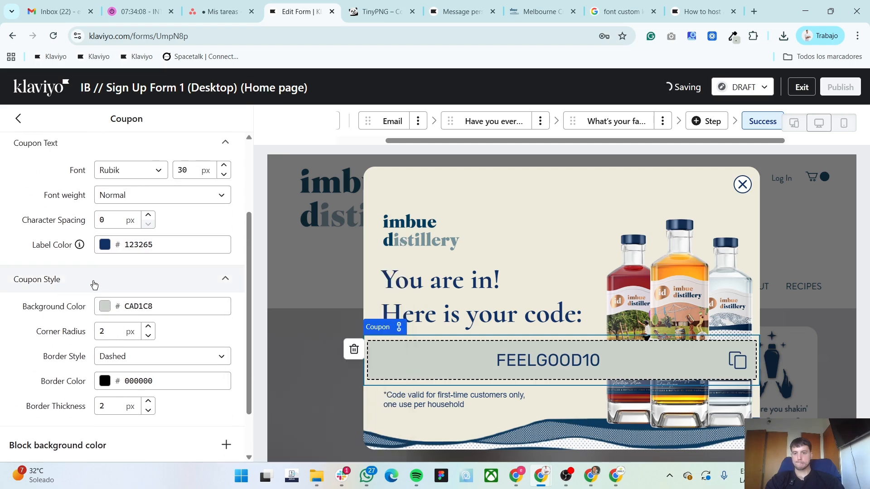
# - Compare with the Figma design and set the coupon's border color to the recent dark blue 0D395C
pyautogui.hotkey('alt', 'Tab')
pyautogui.hotkey('alt', 'Tab')
pyautogui.scroll(-1, 156, 324)
pyautogui.click(109, 322)
pyautogui.click(107, 296)
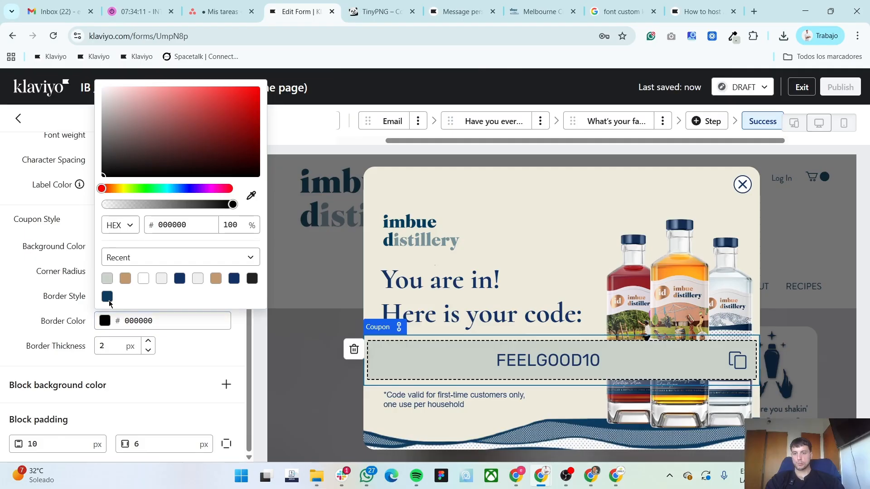
pyautogui.click(8, 315)
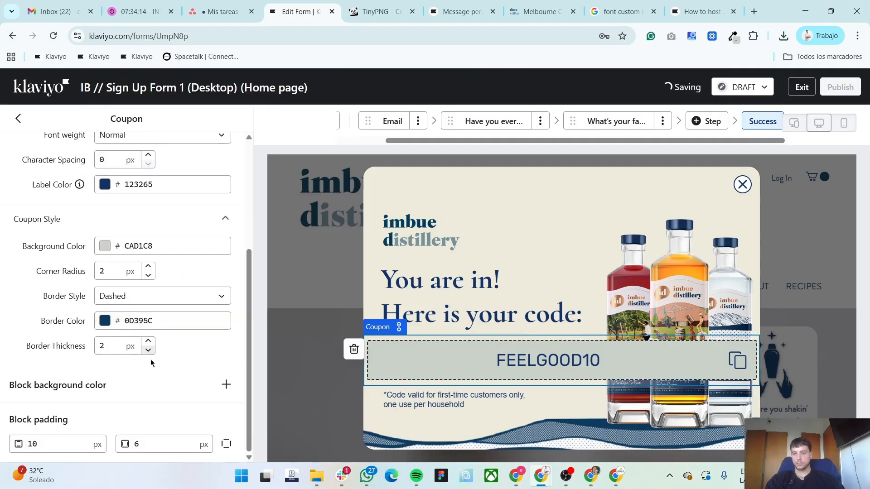
# - Split the coupon's block padding into individual sides, with 35 px left and 350 px right, and leave its settings
pyautogui.click(226, 445)
pyautogui.doubleClick(162, 440)
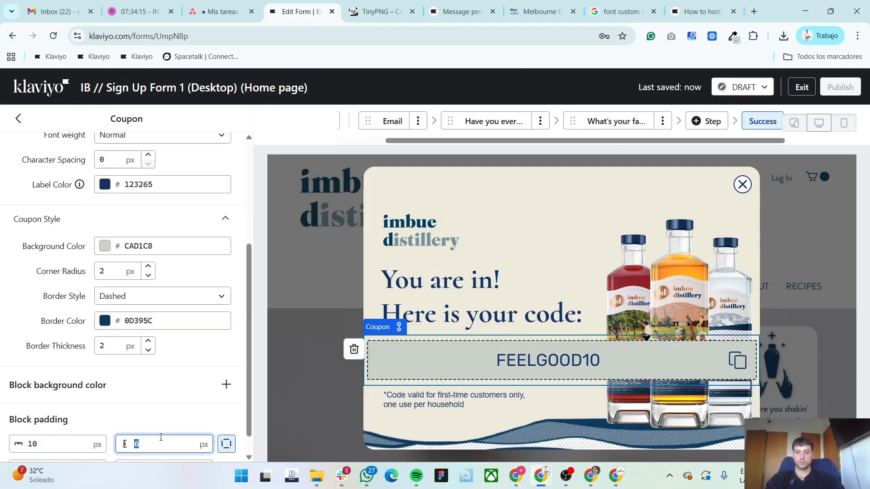
pyautogui.write('35')
pyautogui.scroll(-1, 129, 385)
pyautogui.doubleClick(164, 442)
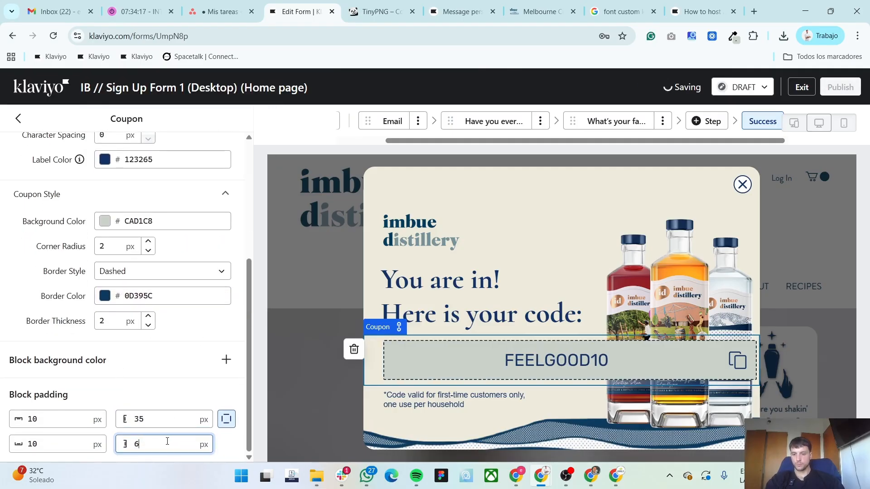
pyautogui.write('350')
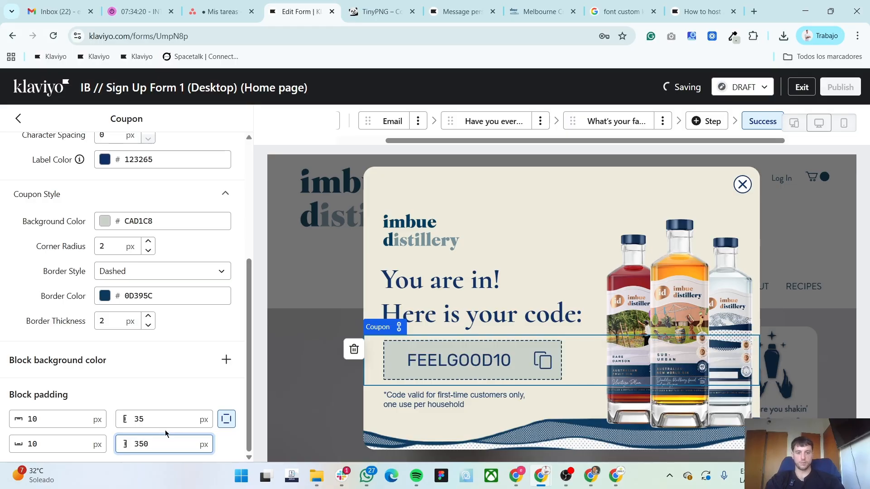
pyautogui.click(18, 119)
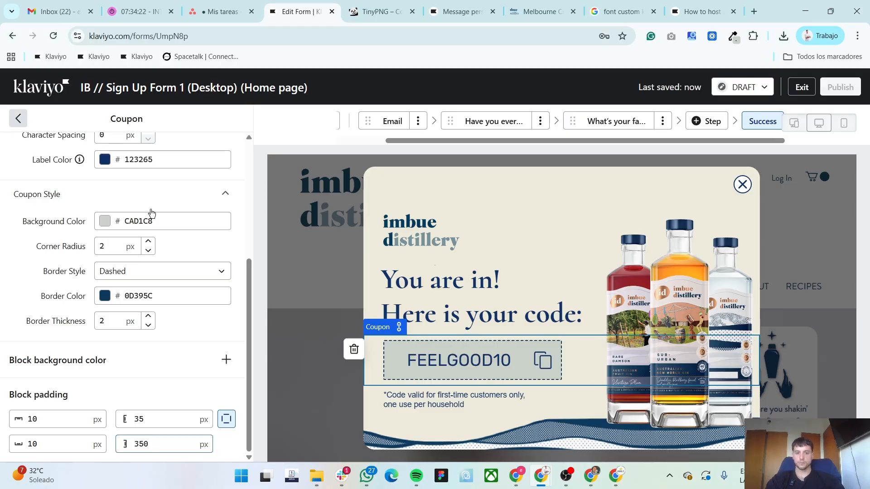
# - Switch to Figma, examine the Use Code button's frame settings, and return to Klaviyo
pyautogui.hotkey('alt', 'Tab')
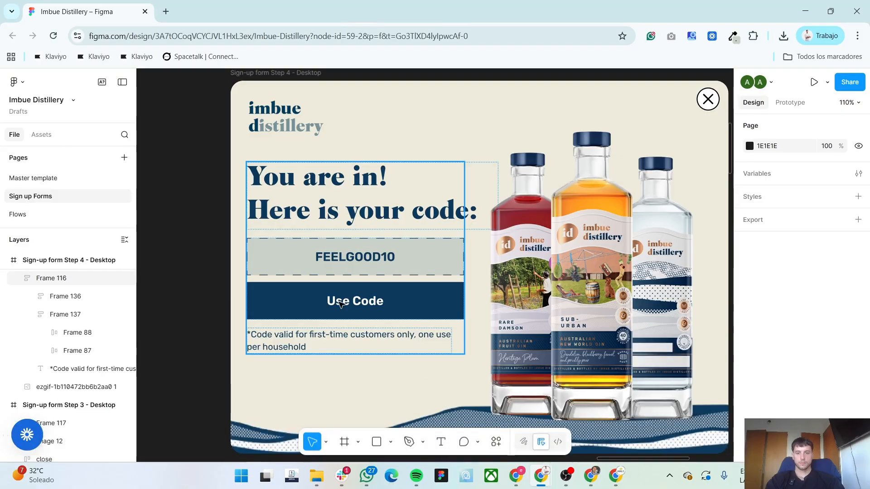
pyautogui.doubleClick(341, 305)
pyautogui.doubleClick(305, 310)
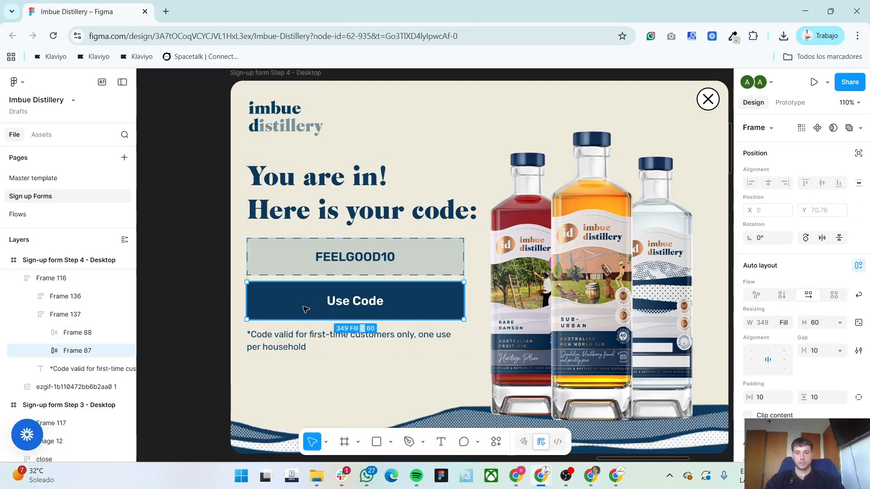
pyautogui.hotkey('alt', 'Tab')
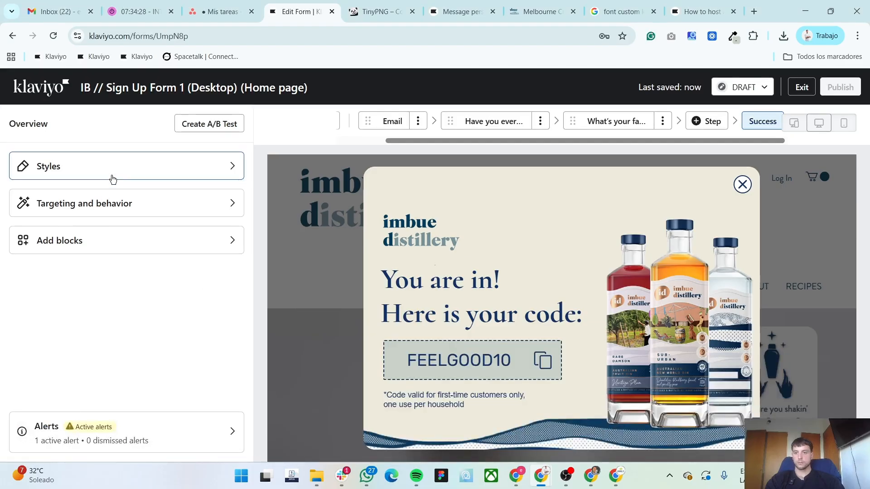
# - Add a Button block between the coupon and the validity note, with the Close form action and the text Use Code
pyautogui.click(101, 242)
pyautogui.moveTo(123, 204); pyautogui.dragTo(517, 386)
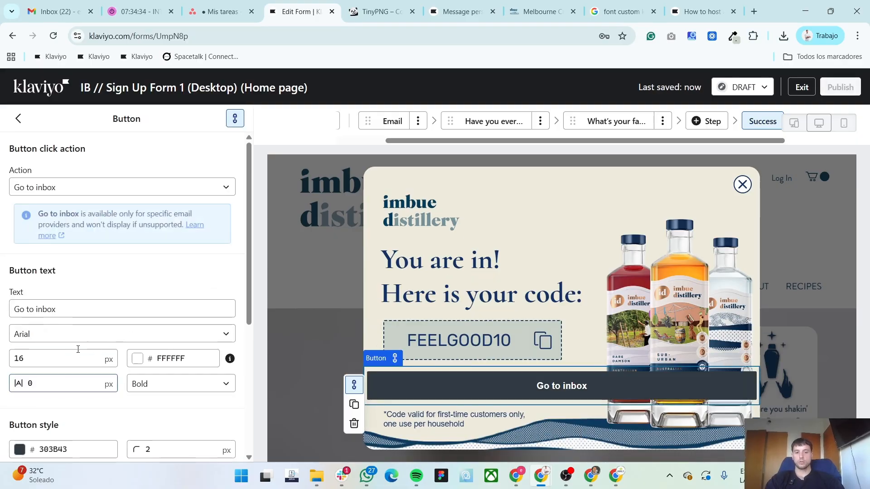
pyautogui.click(105, 189)
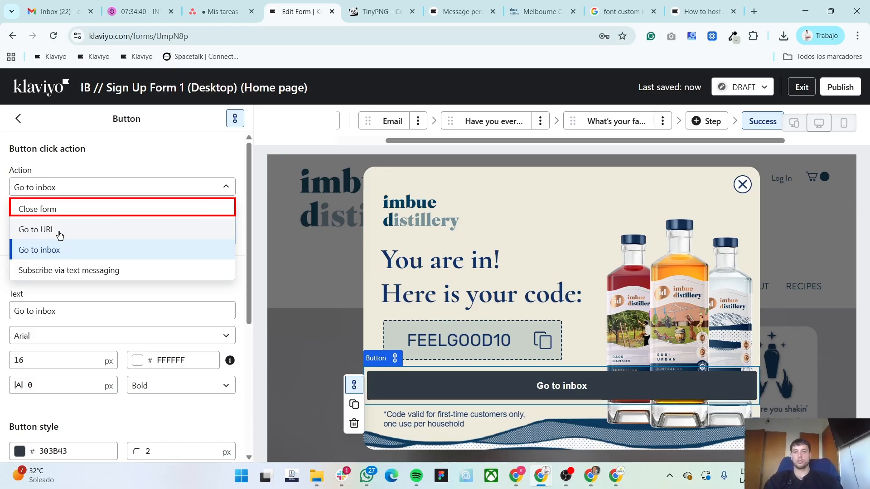
pyautogui.click(73, 208)
pyautogui.click(68, 259)
pyautogui.hotkey('ctrl', 'a')
pyautogui.write('Use Code')
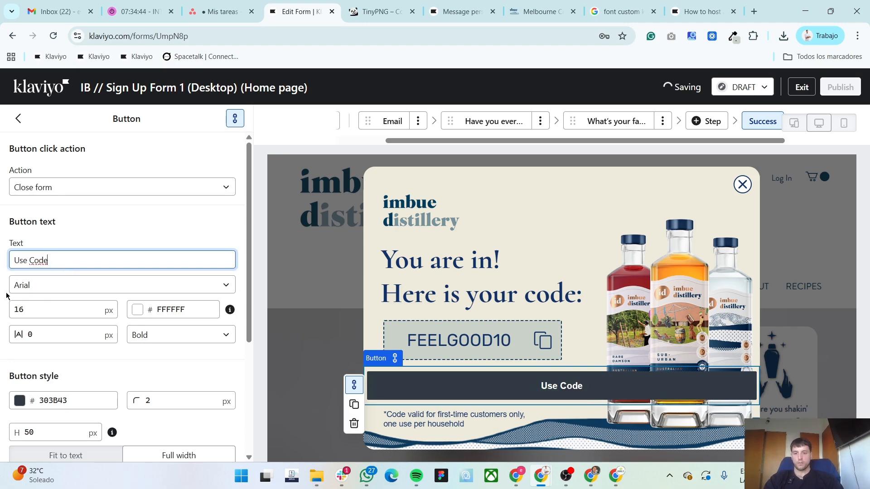
# - Set the Use Code button's text to Rubik Normal 400 at 22 px
pyautogui.click(80, 284)
pyautogui.click(224, 285)
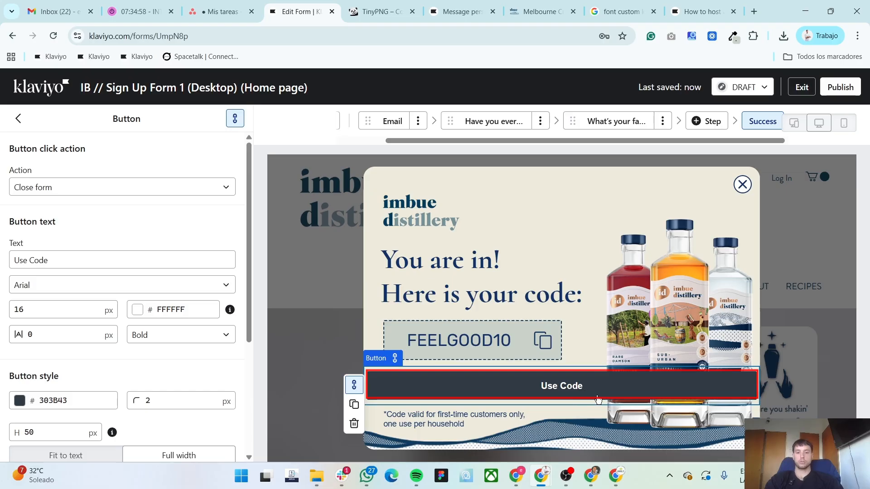
pyautogui.click(96, 287)
pyautogui.scroll(1, 56, 170)
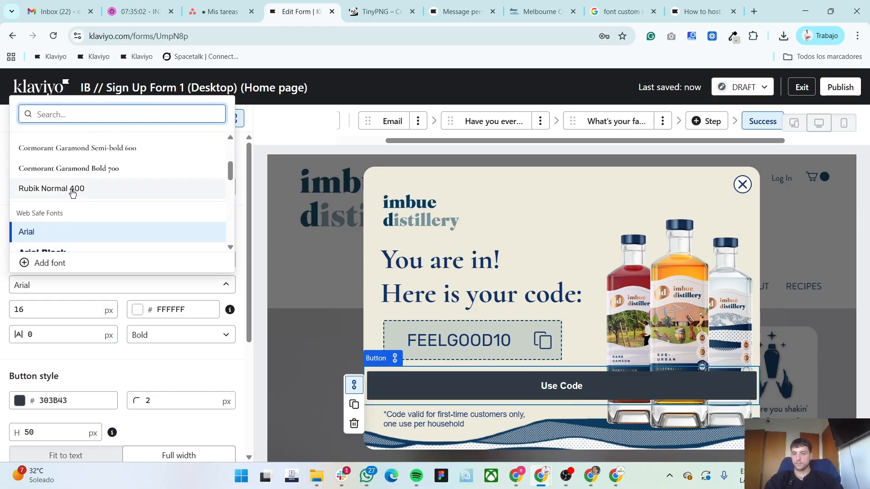
pyautogui.click(51, 189)
pyautogui.click(59, 310)
pyautogui.hotkey('ctrl', 'a')
pyautogui.write('22')
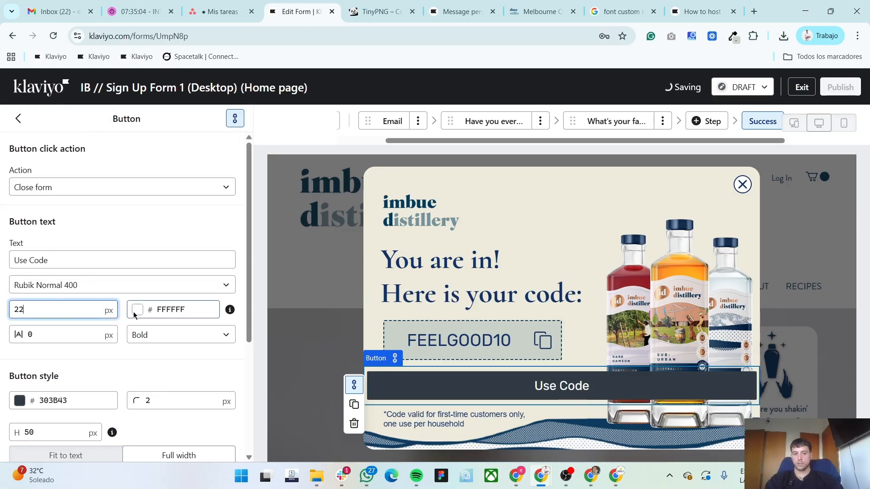
# - Set the Use Code button's fill color to the recent dark blue 0D395C
pyautogui.click(62, 399)
pyautogui.click(21, 358)
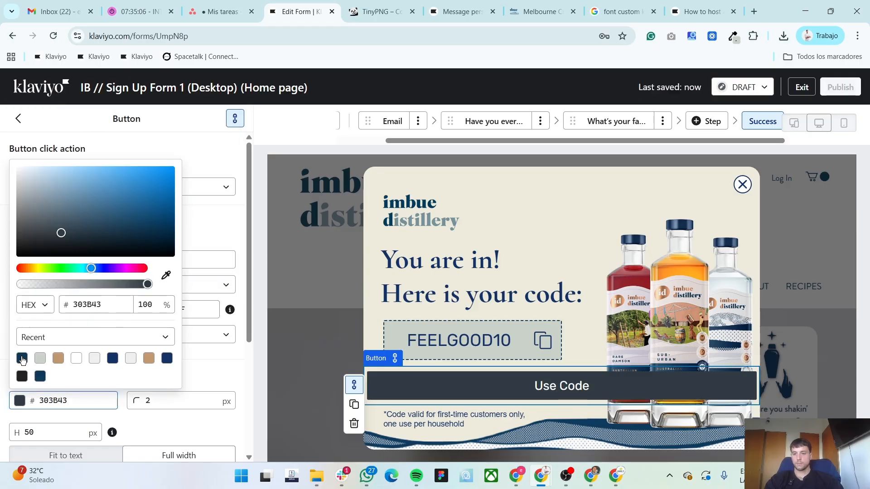
pyautogui.click(116, 386)
# - Give the Use Code button individual block padding of 35 px left and 350 px right to match the coupon's width
pyautogui.scroll(-1, 121, 358)
pyautogui.scroll(-2, 123, 358)
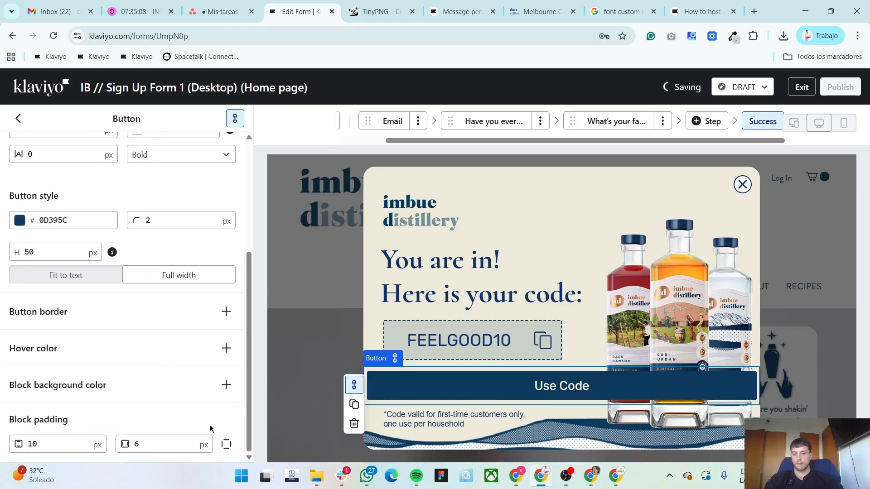
pyautogui.click(159, 445)
pyautogui.scroll(-1, 152, 368)
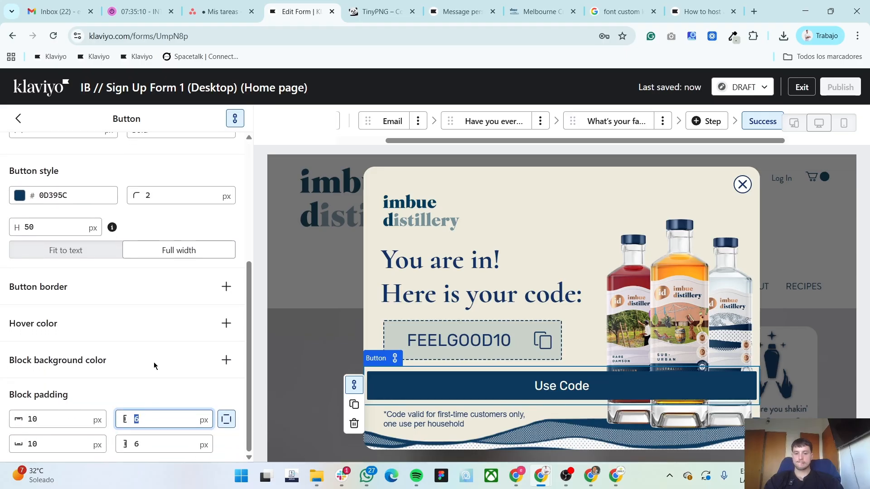
pyautogui.write('35')
pyautogui.click(154, 439)
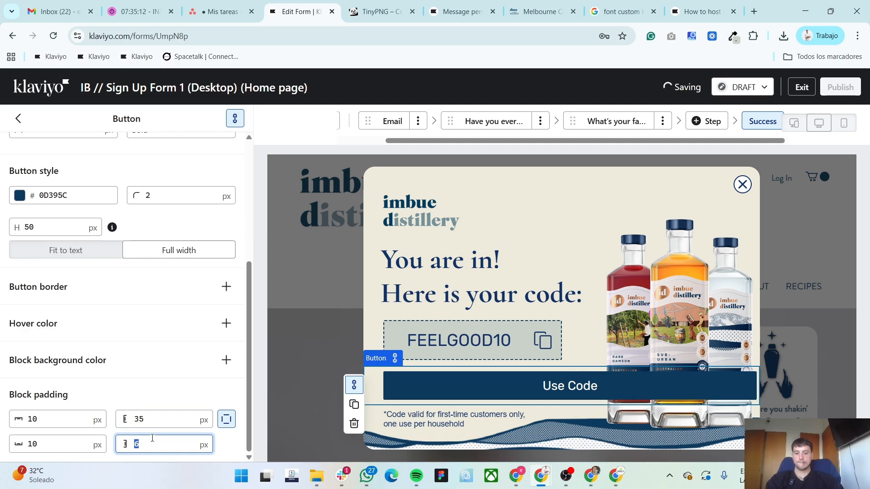
pyautogui.write('360')
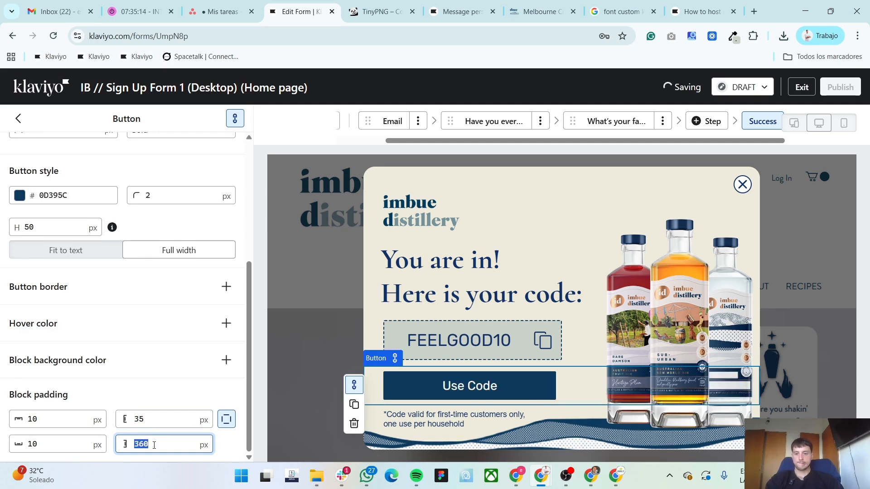
pyautogui.write('350')
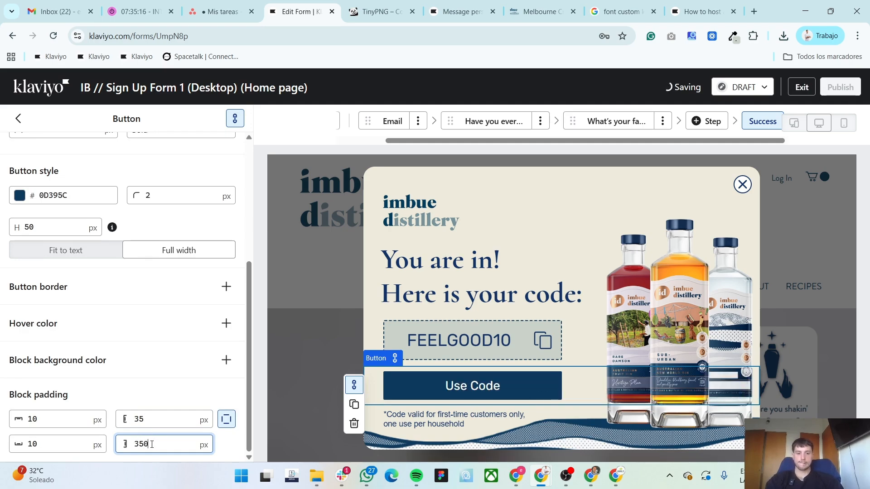
# - Set the Use Code button's height to 55 px and compare the result with the Figma design
pyautogui.doubleClick(45, 227)
pyautogui.write('55')
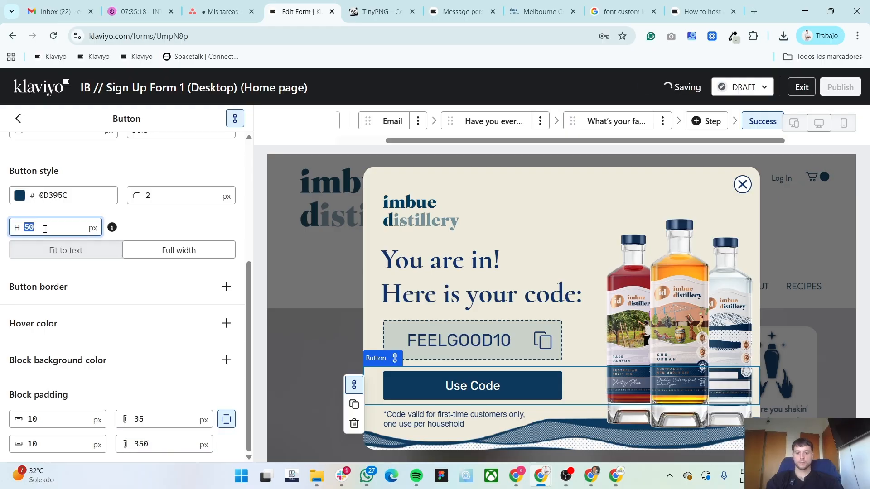
pyautogui.click(2, 237)
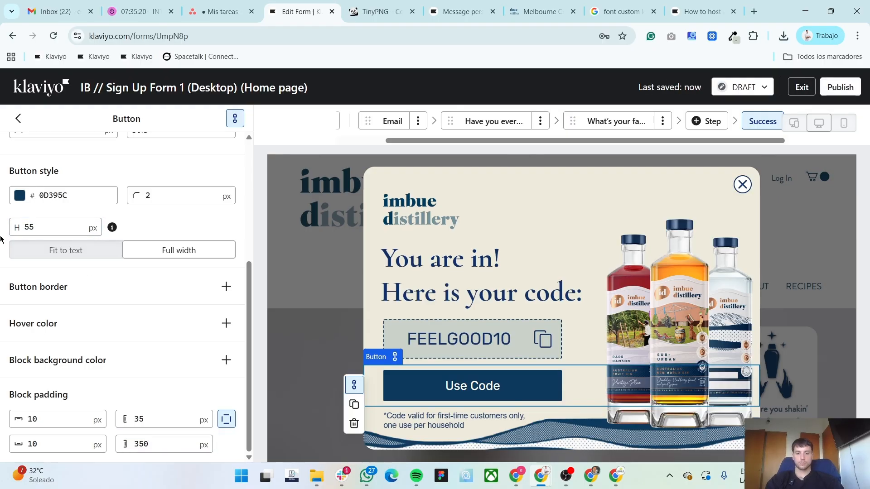
pyautogui.hotkey('alt', 'Tab')
pyautogui.hotkey('alt', 'Tab')
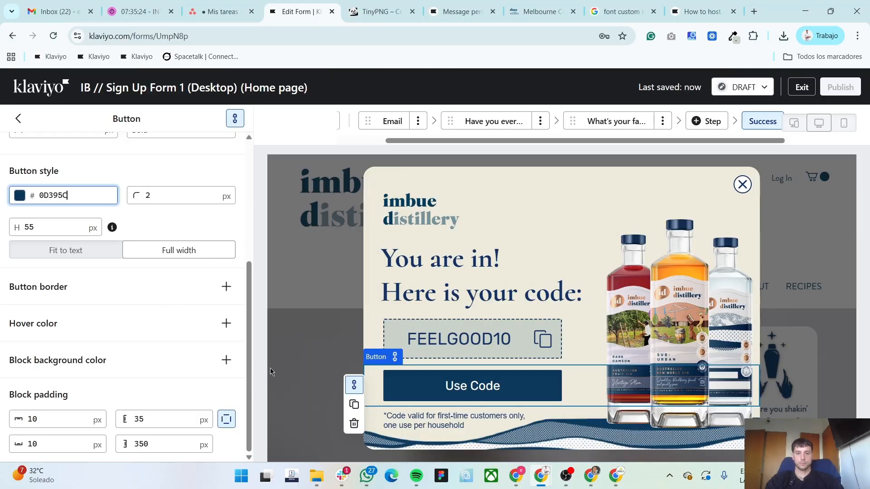
# - Set the validity note's bottom block padding to 35 px and return to the form overview
pyautogui.click(426, 420)
pyautogui.scroll(-1, 12, 358)
pyautogui.click(39, 444)
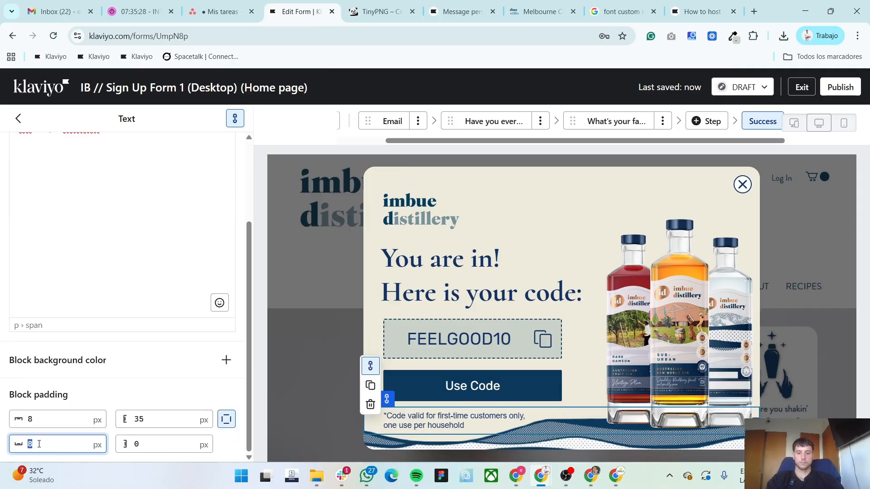
pyautogui.write('35')
pyautogui.scroll(3, 15, 346)
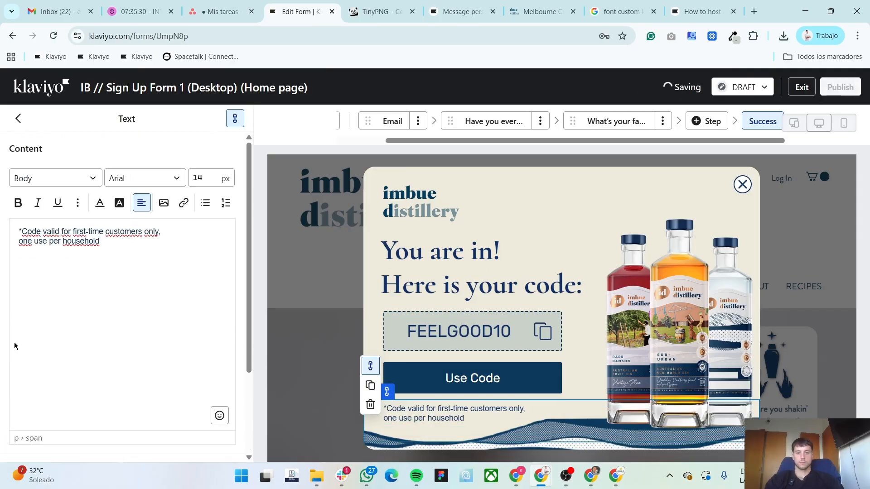
pyautogui.click(18, 119)
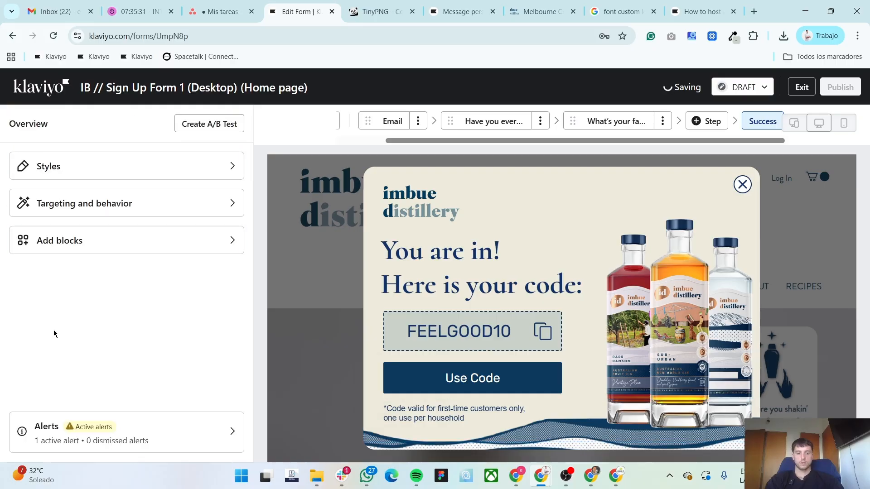
# - In the form's display behavior, set the time delay to 8 seconds and turn off the scroll-amount trigger
pyautogui.click(109, 208)
pyautogui.doubleClick(60, 290)
pyautogui.write('8')
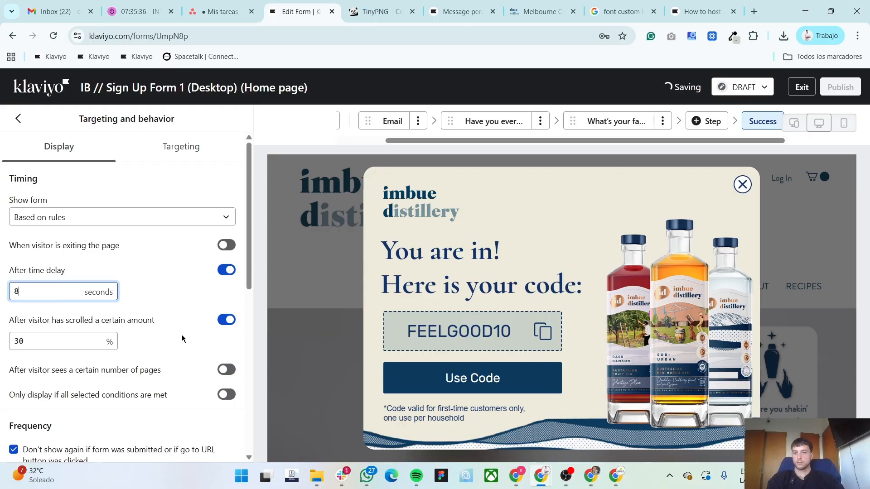
pyautogui.click(219, 325)
pyautogui.scroll(-3, 6, 341)
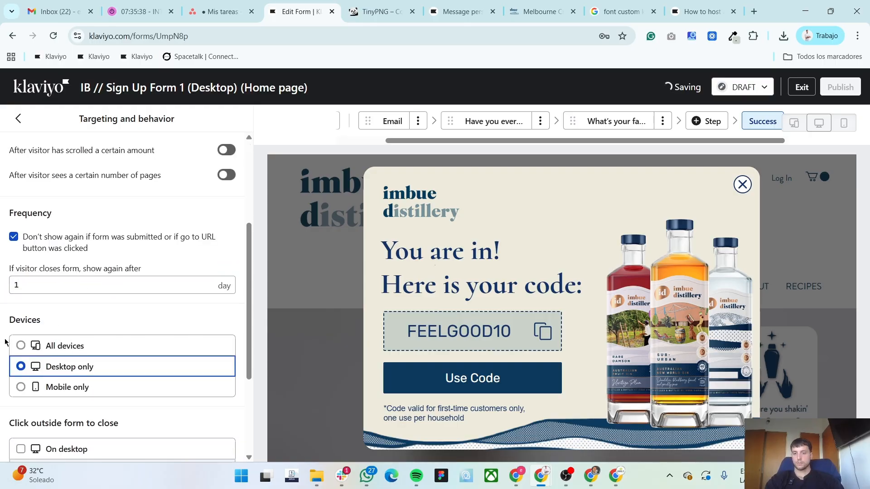
pyautogui.scroll(-3, 23, 331)
pyautogui.scroll(6, 25, 335)
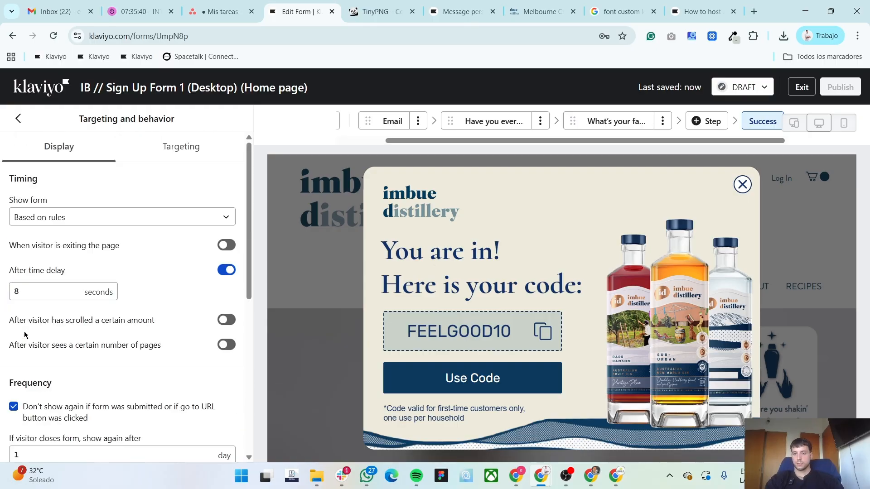
# - In the form's targeting, turn on hiding for certain URLs and exclude URLs containing cart and checkout
pyautogui.click(177, 147)
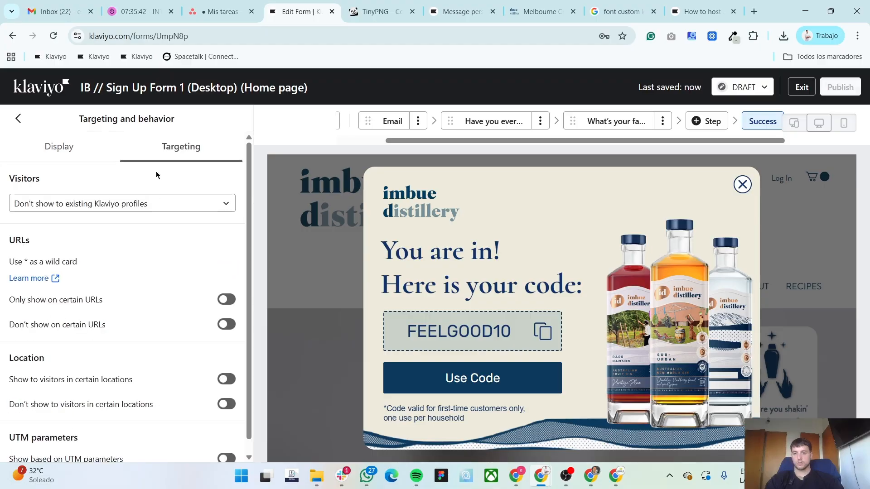
pyautogui.scroll(-1, 104, 237)
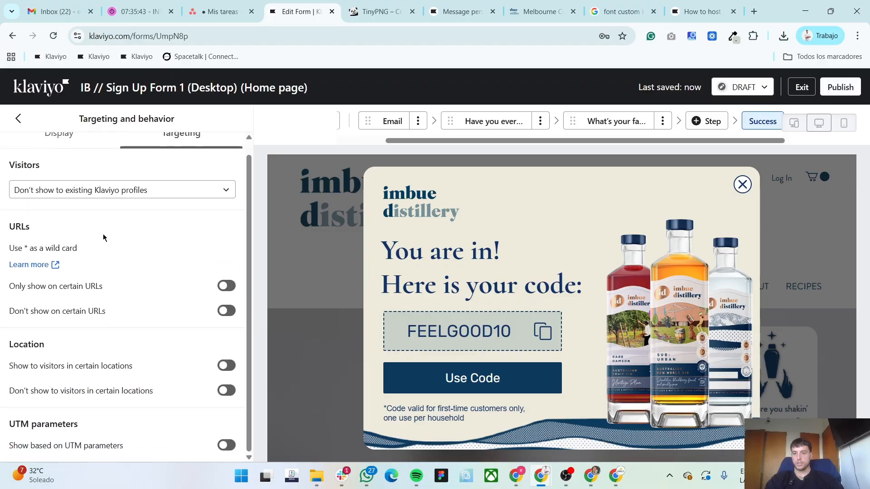
pyautogui.click(223, 312)
pyautogui.click(160, 281)
pyautogui.write('cart')
pyautogui.click(17, 312)
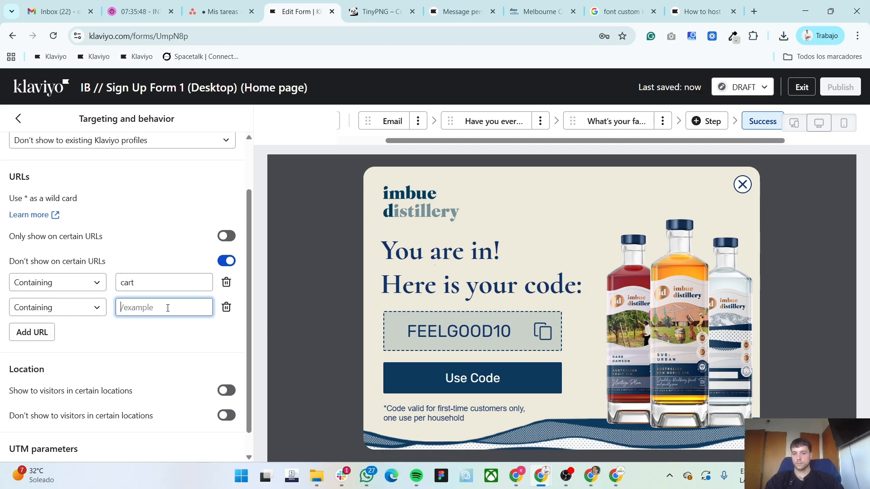
pyautogui.write('checkout')
pyautogui.press('BackSpace')
pyautogui.press('BackSpace')
pyautogui.write('ut')
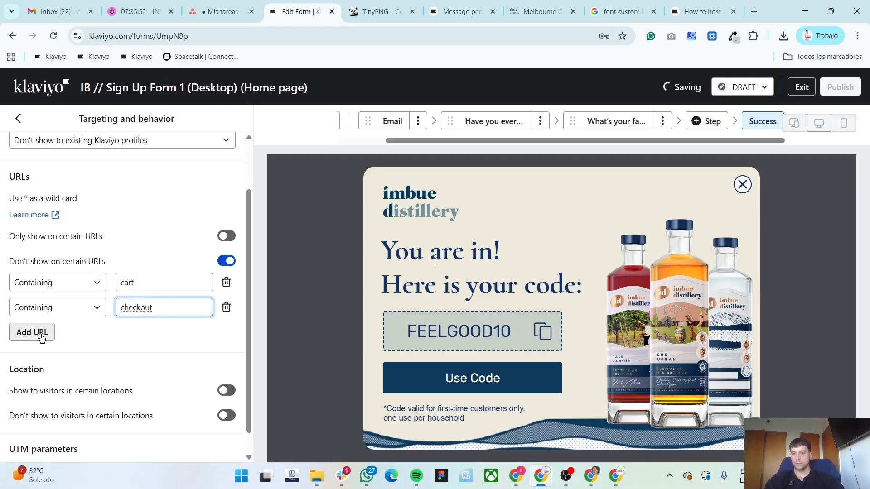
# - Add three more URL exclusions, for addresses containing URL, thank_you and pages
pyautogui.click(28, 332)
pyautogui.write('URL')
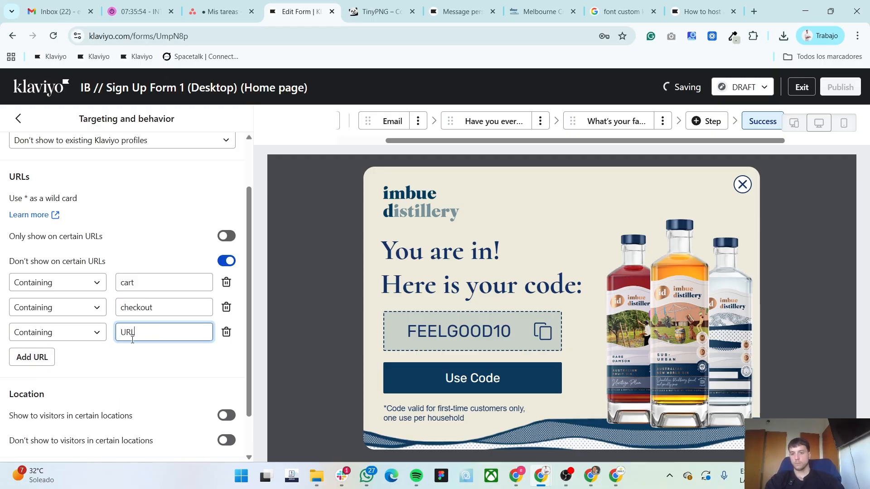
pyautogui.click(35, 358)
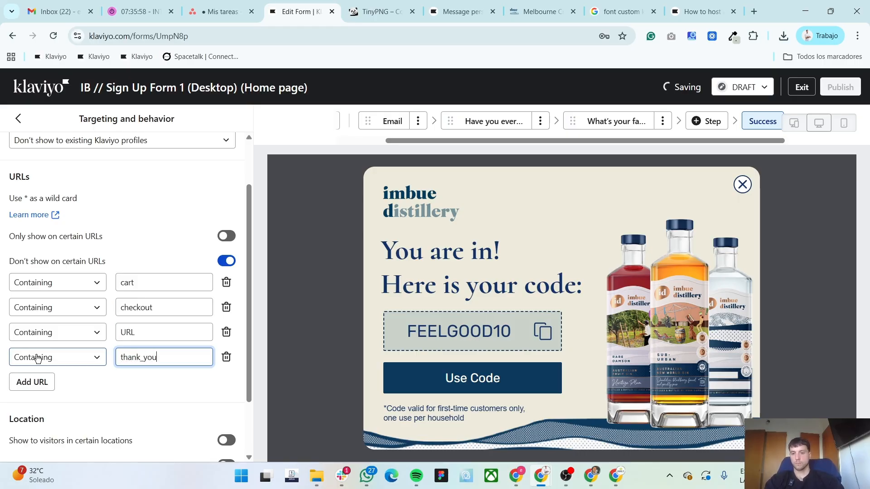
pyautogui.click(51, 382)
pyautogui.click(77, 383)
pyautogui.click(168, 385)
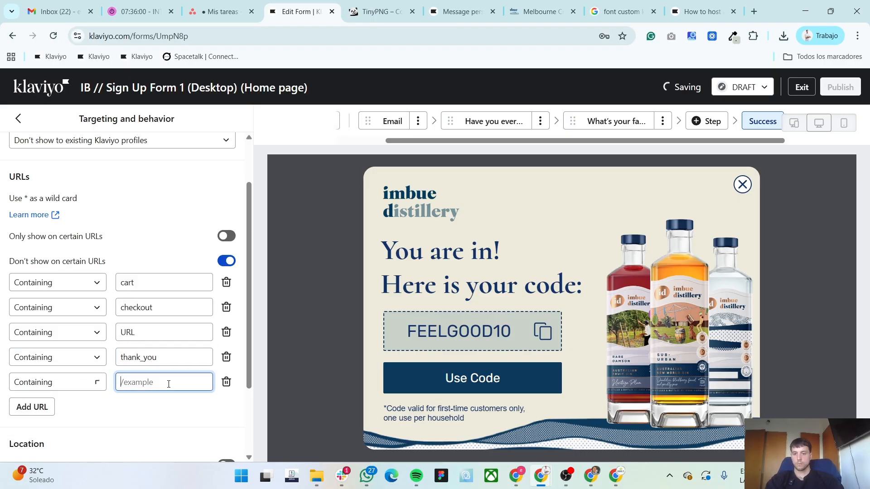
pyautogui.write('pages')
# - Exclude URLs containing product, add one further exclusion row, and return to the form overview
pyautogui.click(28, 413)
pyautogui.scroll(-3, 163, 400)
pyautogui.write('product')
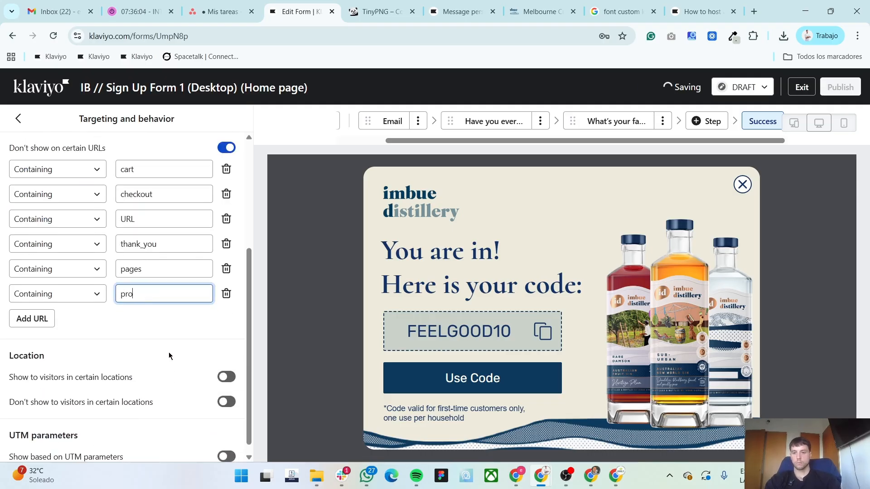
pyautogui.click(27, 320)
pyautogui.click(161, 319)
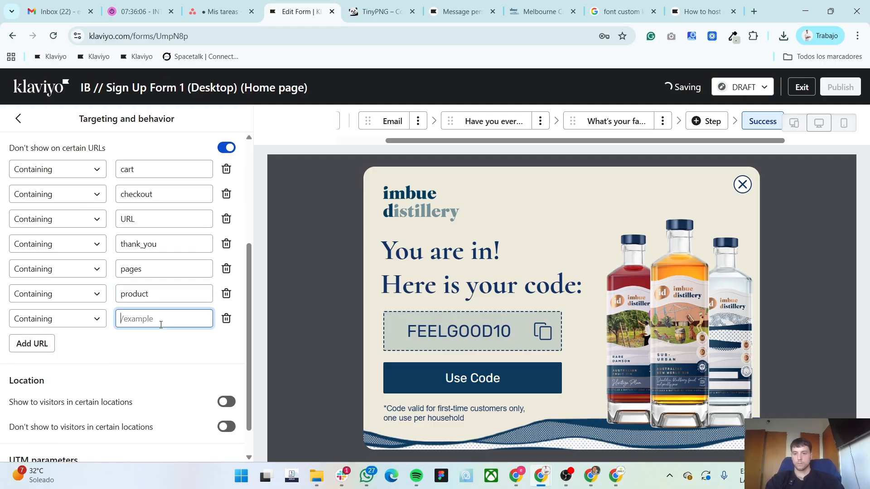
pyautogui.scroll(5, 158, 329)
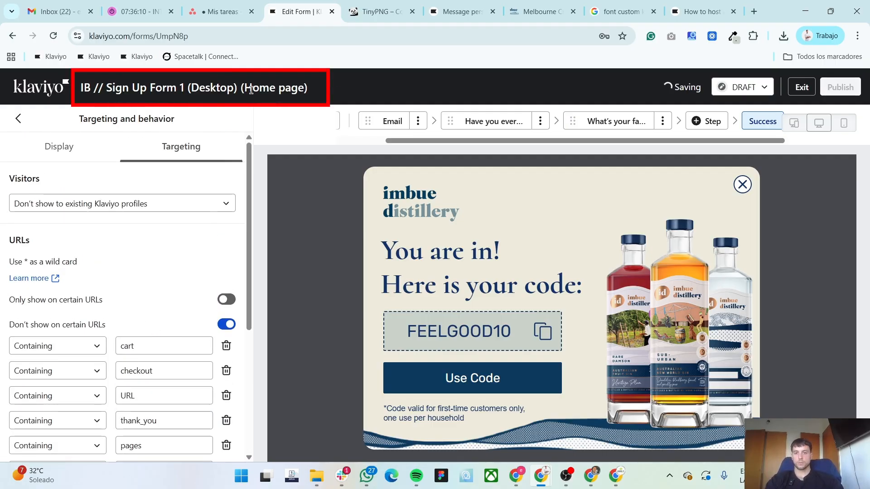
pyautogui.click(19, 119)
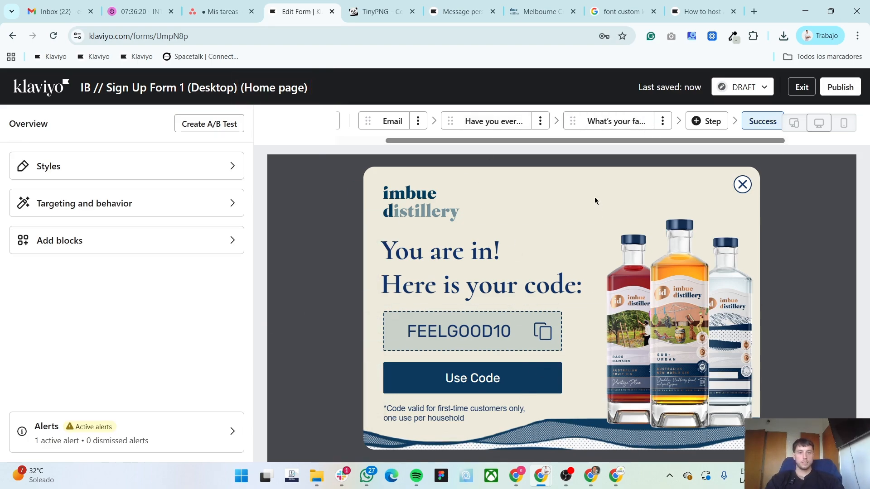
# - Review the form's Email step and both question steps, on having tried Imbue Spirits and on the favourite spirit
pyautogui.click(624, 127)
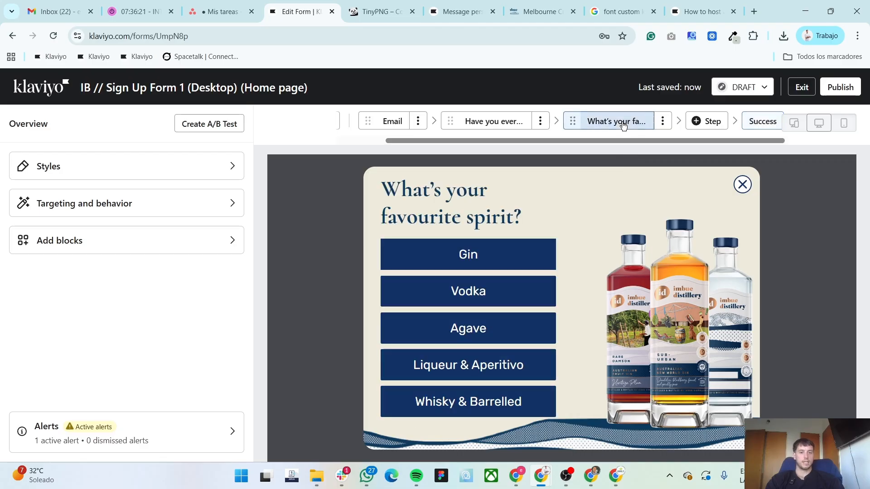
pyautogui.click(510, 124)
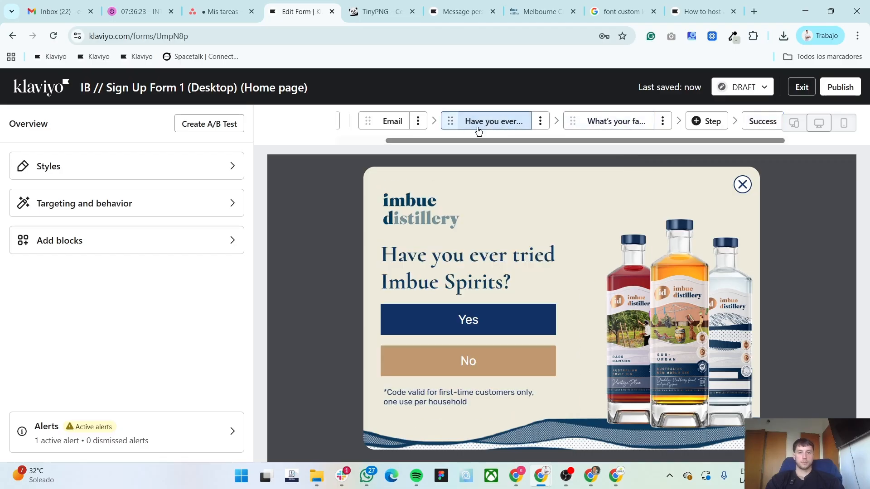
pyautogui.click(394, 122)
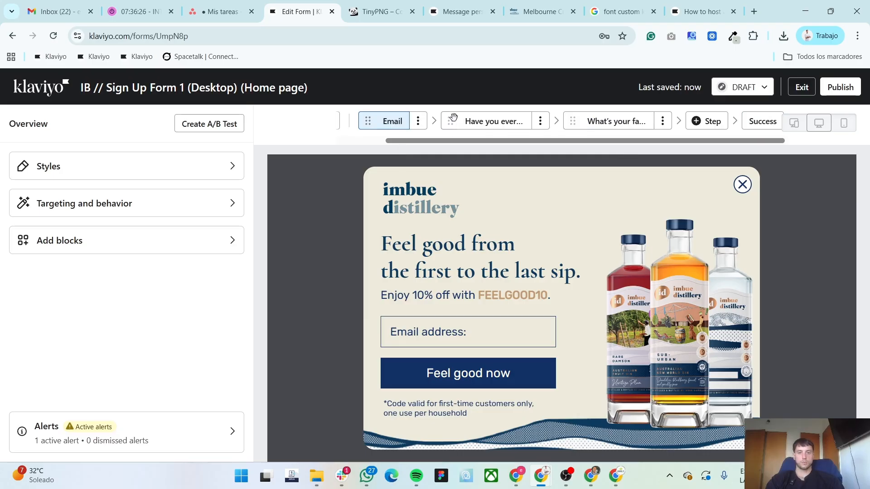
pyautogui.click(499, 123)
pyautogui.click(617, 123)
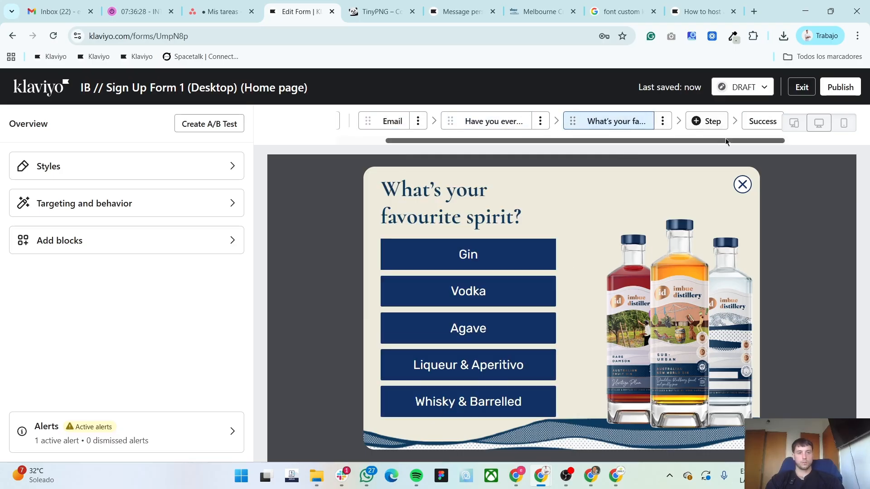